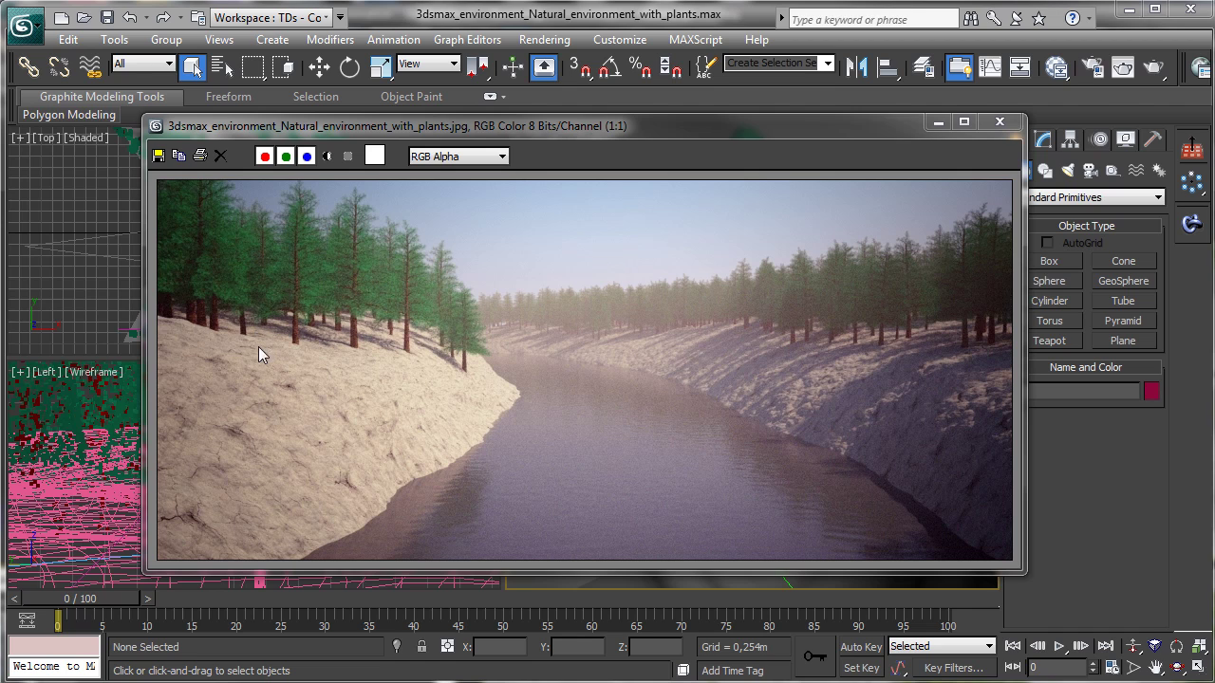
Step: Place a Society Garlic foliage plant from AEC Extended beside the tree in the Front view and show its parameters
left_click(936, 122)
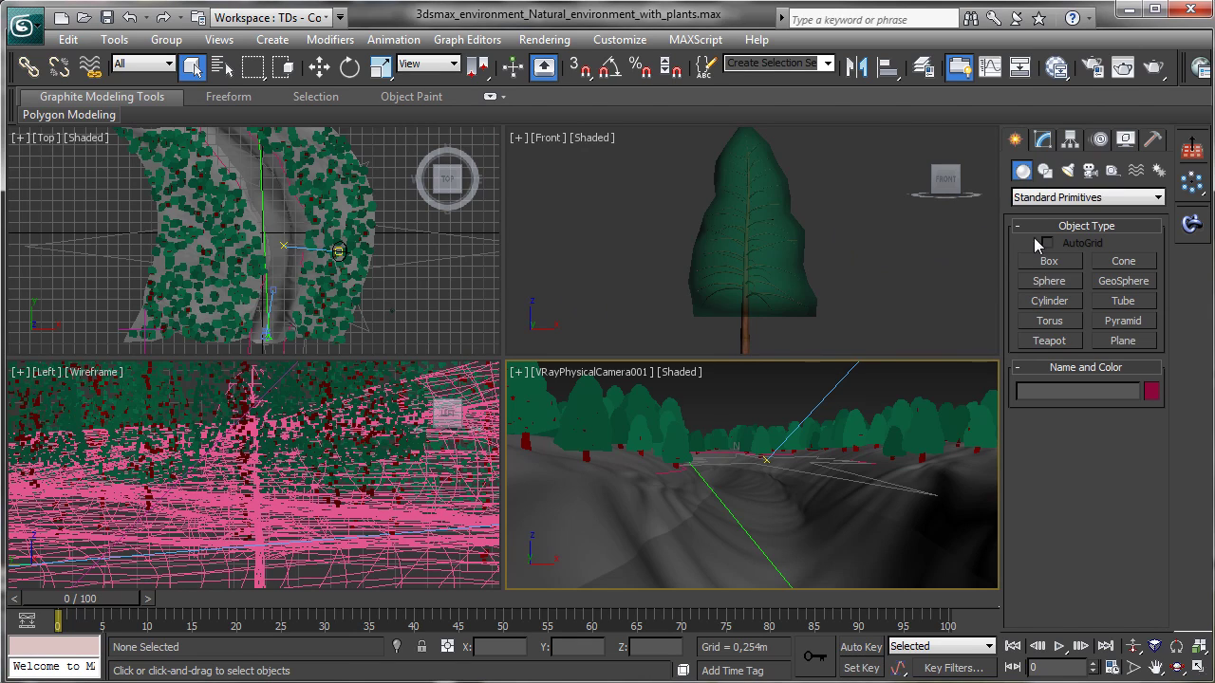
left_click(1037, 198)
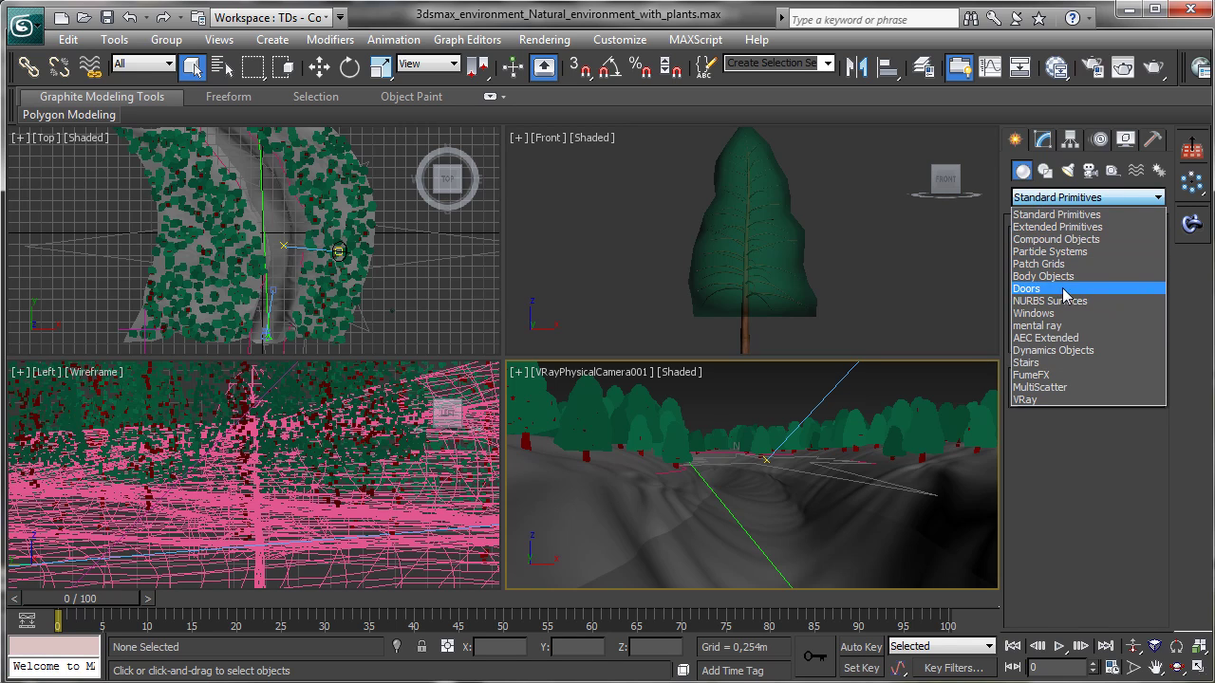
left_click(1059, 339)
left_click(1049, 261)
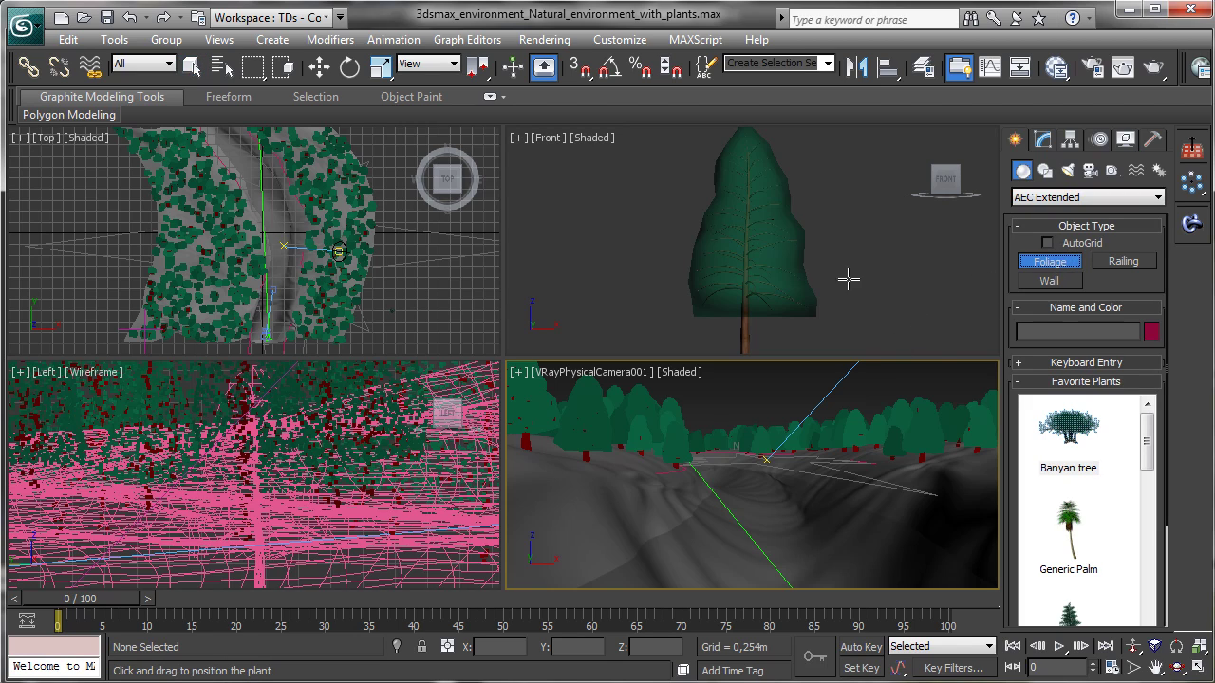
left_click_drag(1147, 437, 1147, 645)
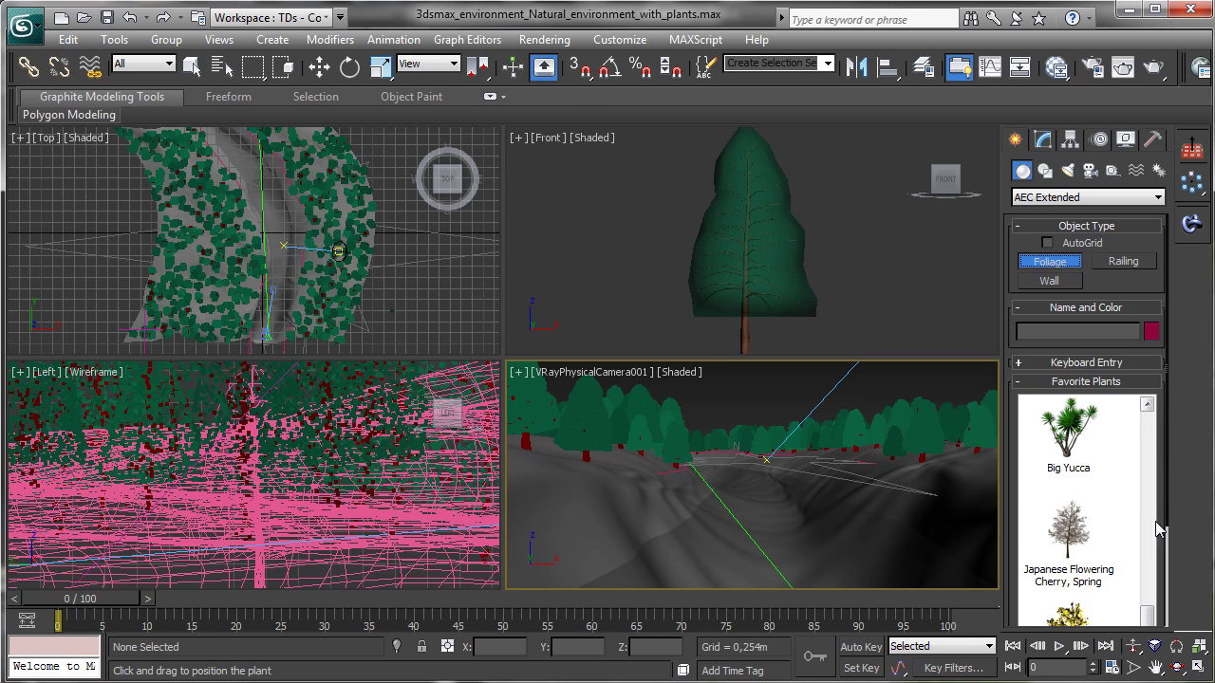
scroll(1161, 502, "down", 3)
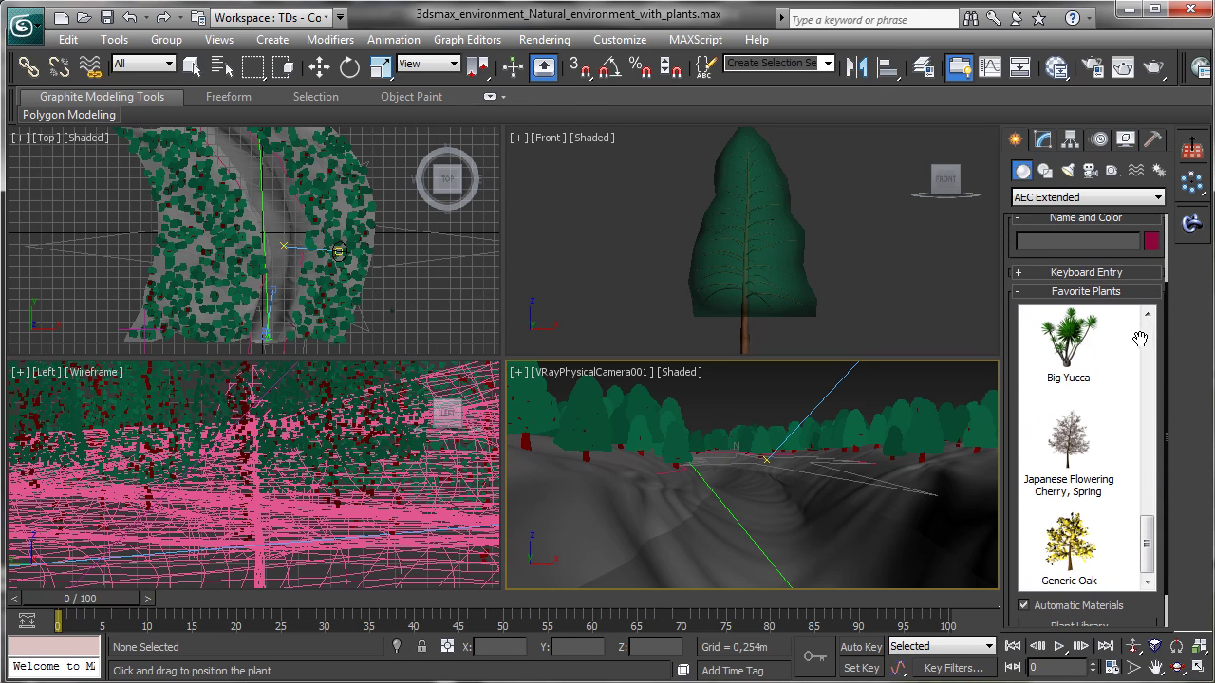
left_click_drag(1147, 537, 1151, 499)
left_click(1073, 535)
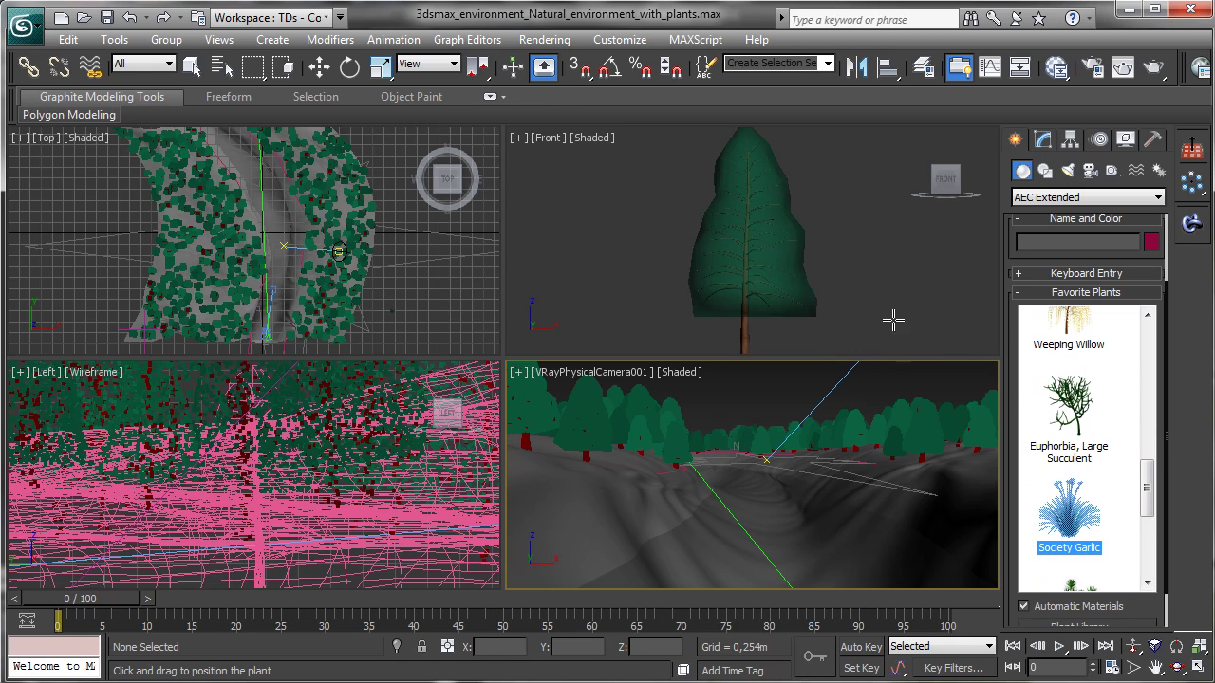
left_click_drag(872, 330, 860, 307)
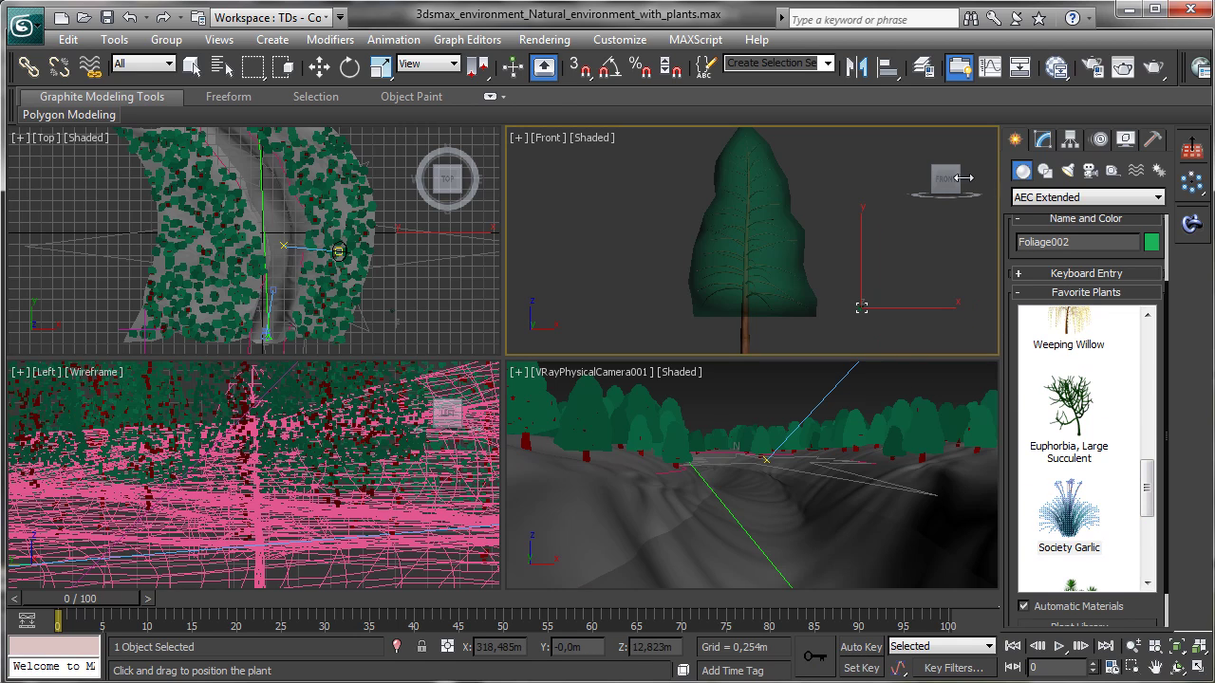
left_click(1044, 140)
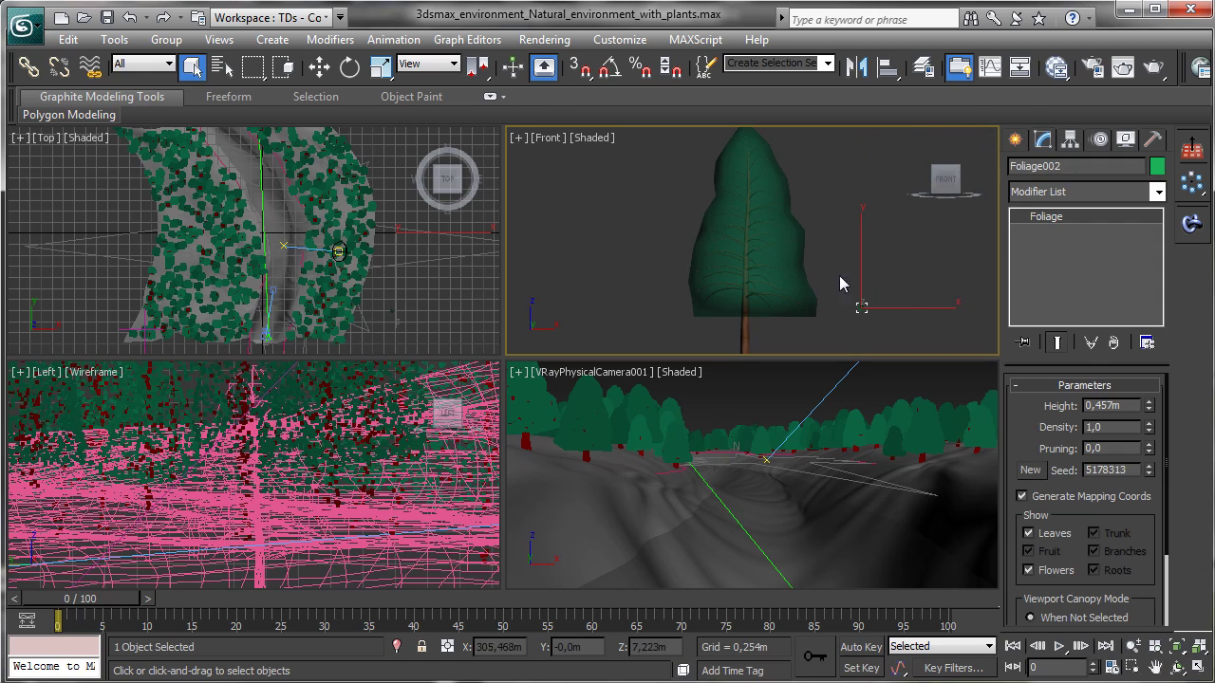
left_click(624, 428)
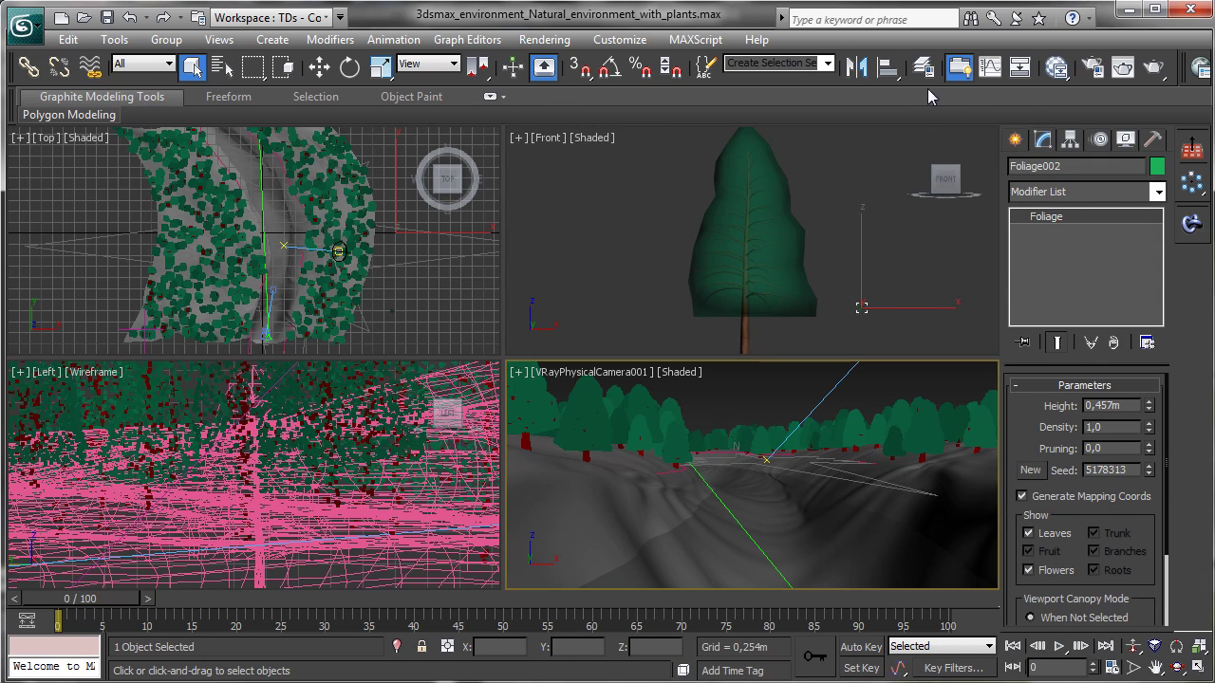
Step: Create a new view named "River plant" in the Slate Material Editor
left_click(1060, 67)
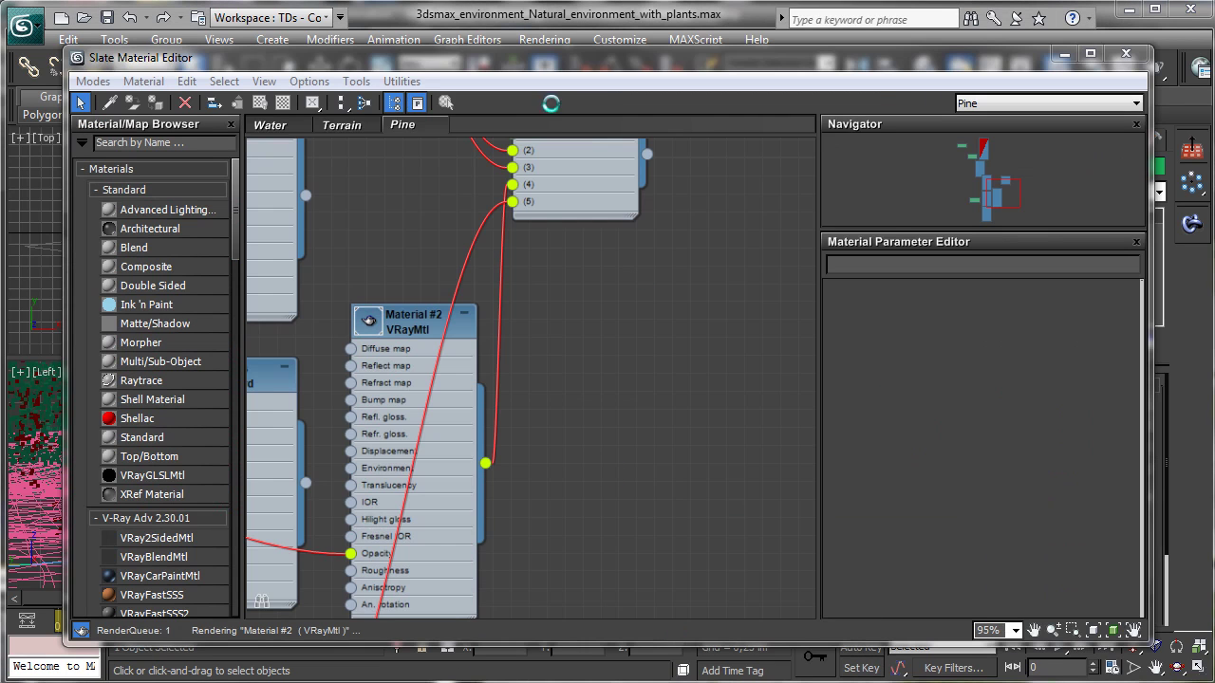
right_click(480, 130)
left_click(556, 147)
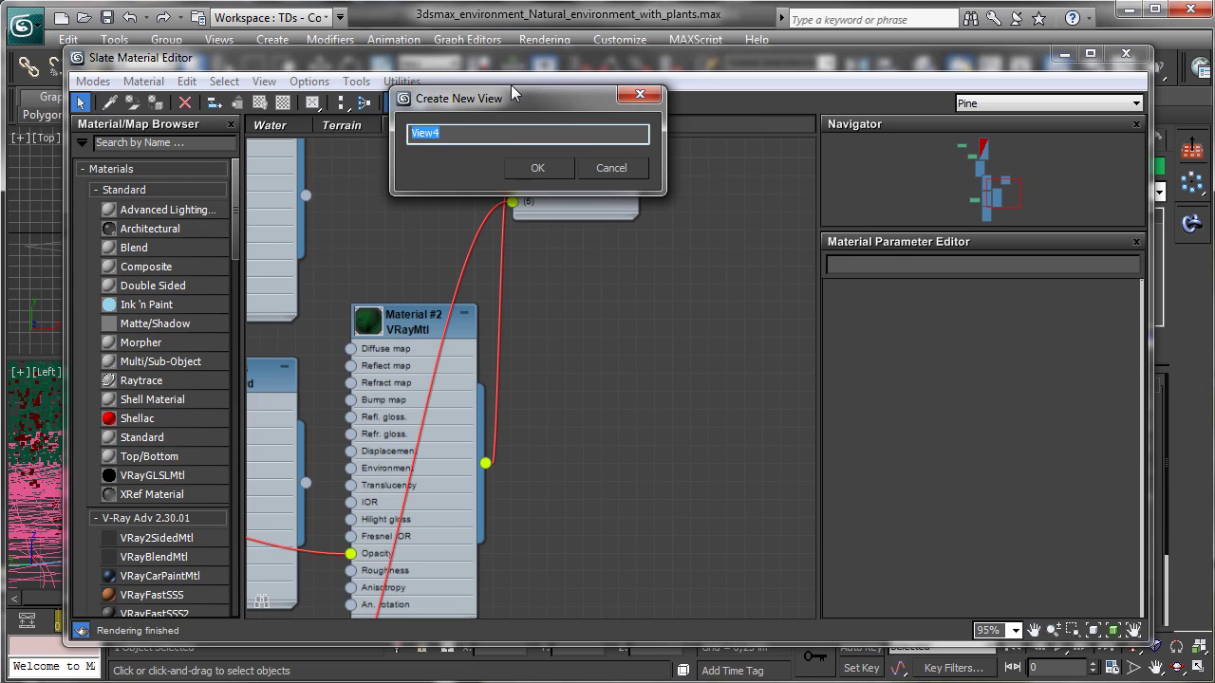
type("River plant")
key("Return")
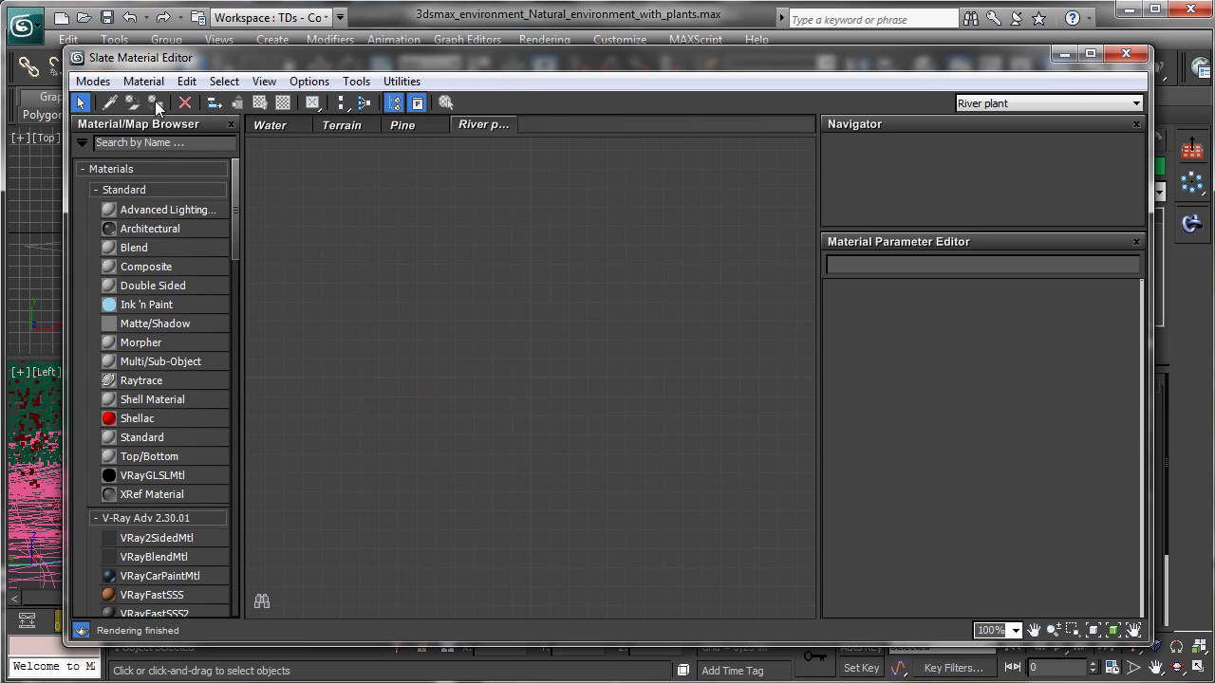
Step: Pick the material from the Society Garlic plant in the Front view into the River plant view
left_click(111, 103)
left_click_drag(480, 57, 496, 386)
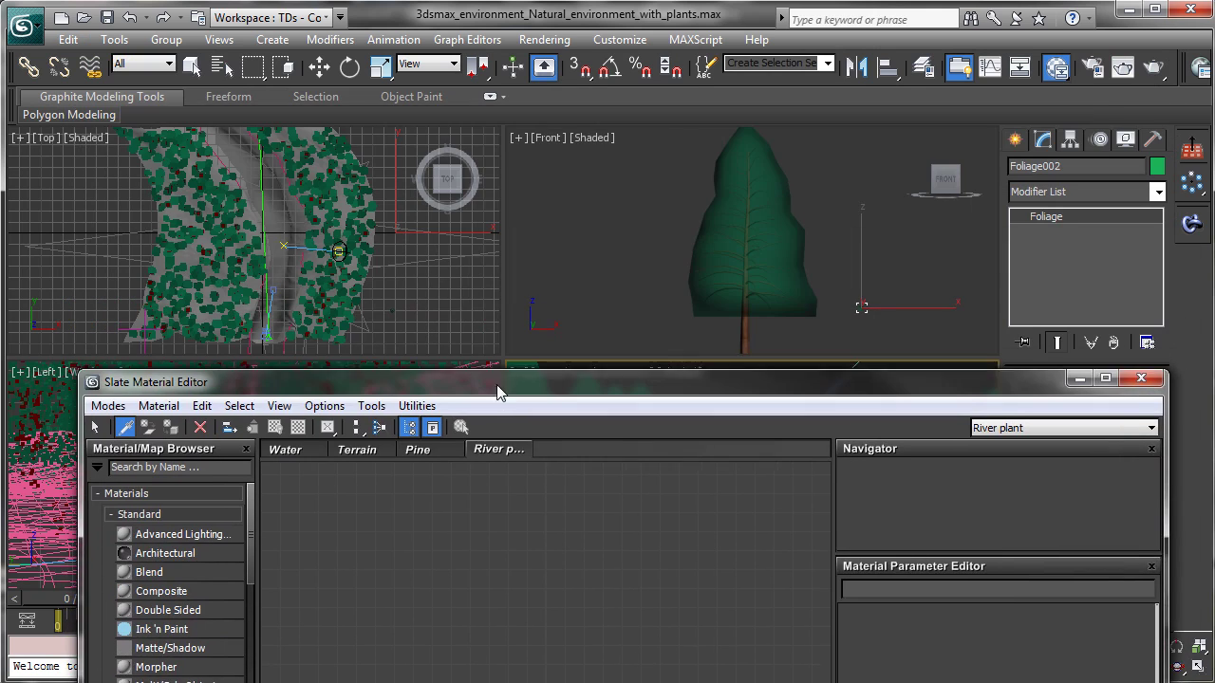
left_click(859, 312)
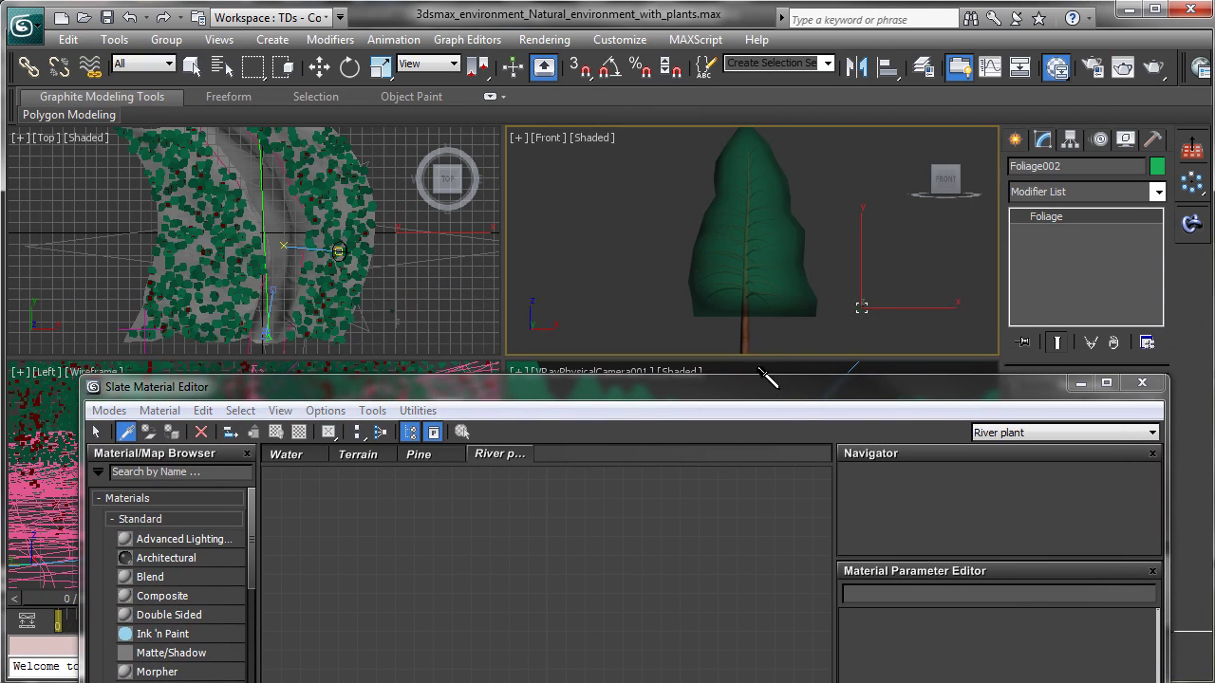
left_click(852, 300)
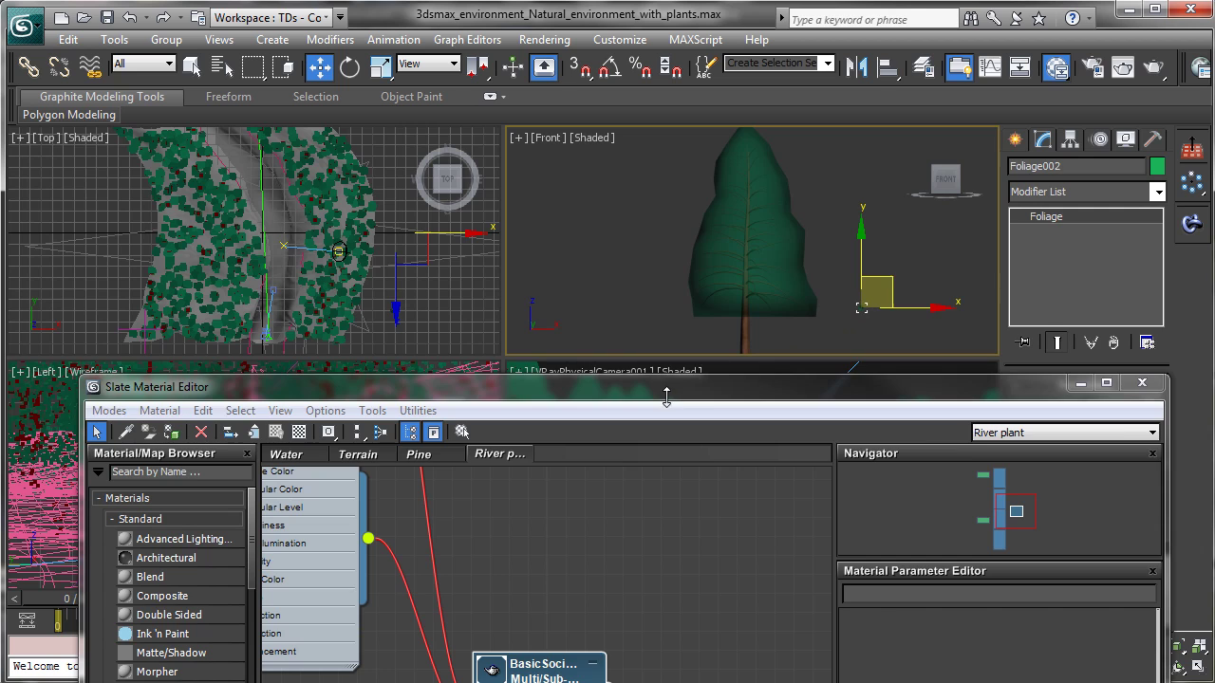
Step: Move the plant's Multi/Sub-Object node away from its sub-materials, show its parameters and inspect the connected Fronds material
left_click_drag(666, 398, 613, 37)
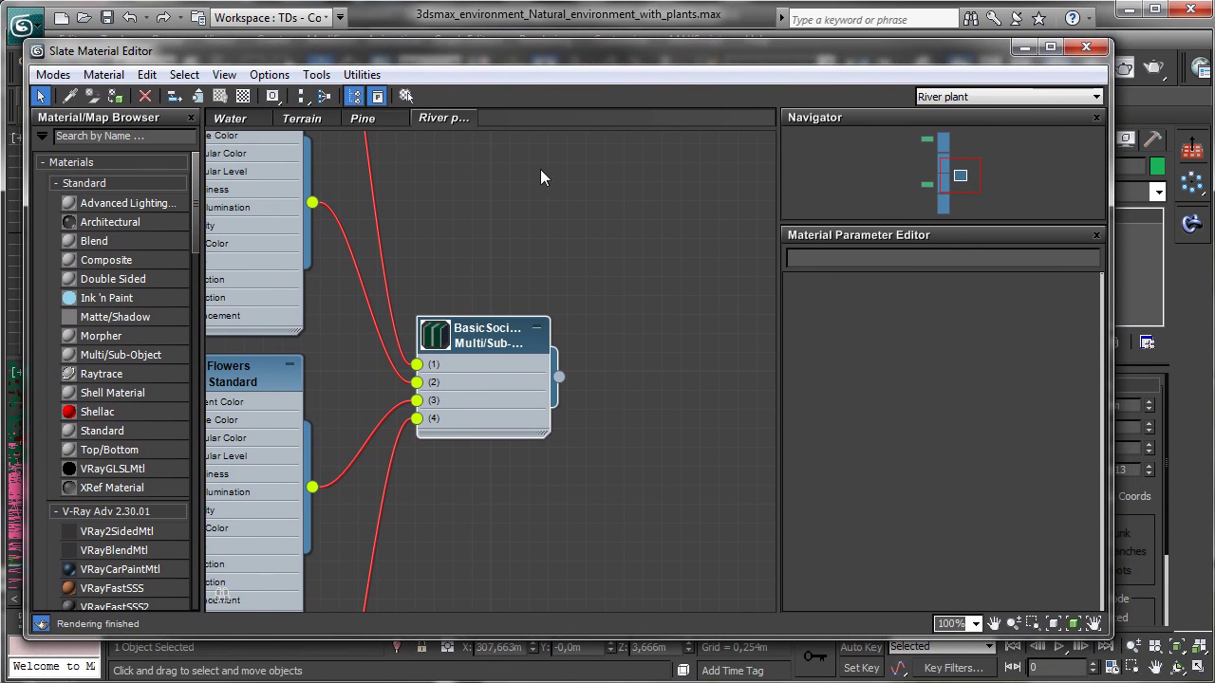
left_click_drag(490, 343, 565, 363)
double_click(613, 355)
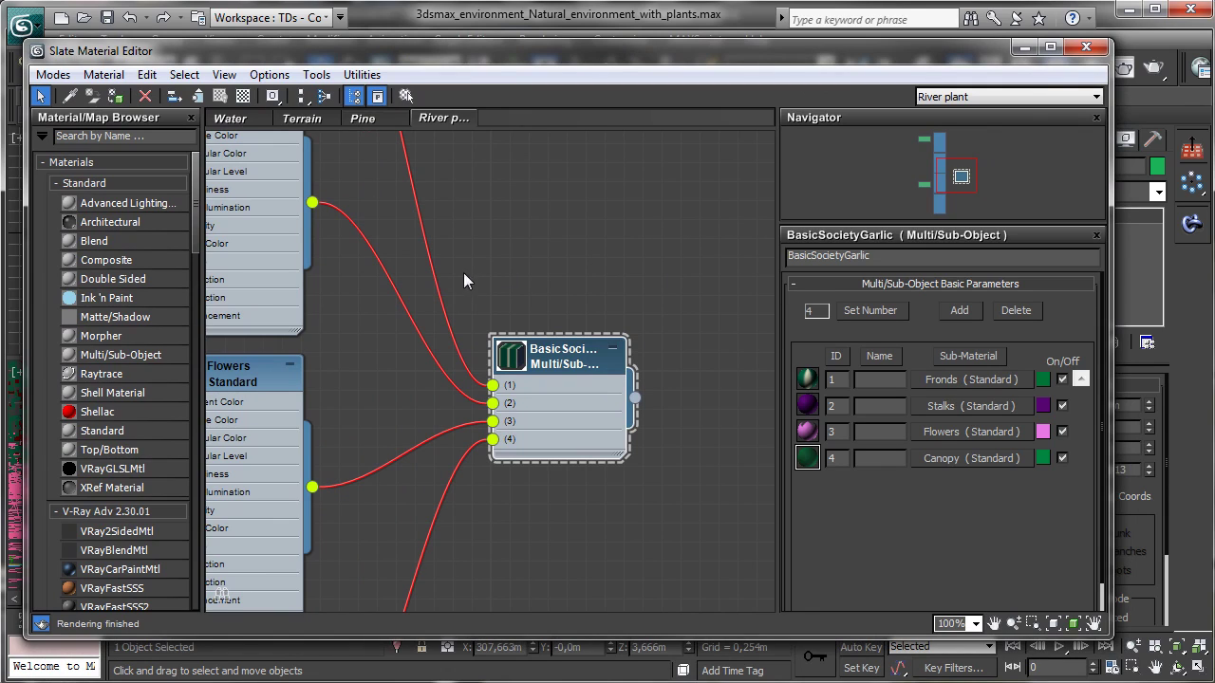
left_click_drag(977, 180, 936, 146)
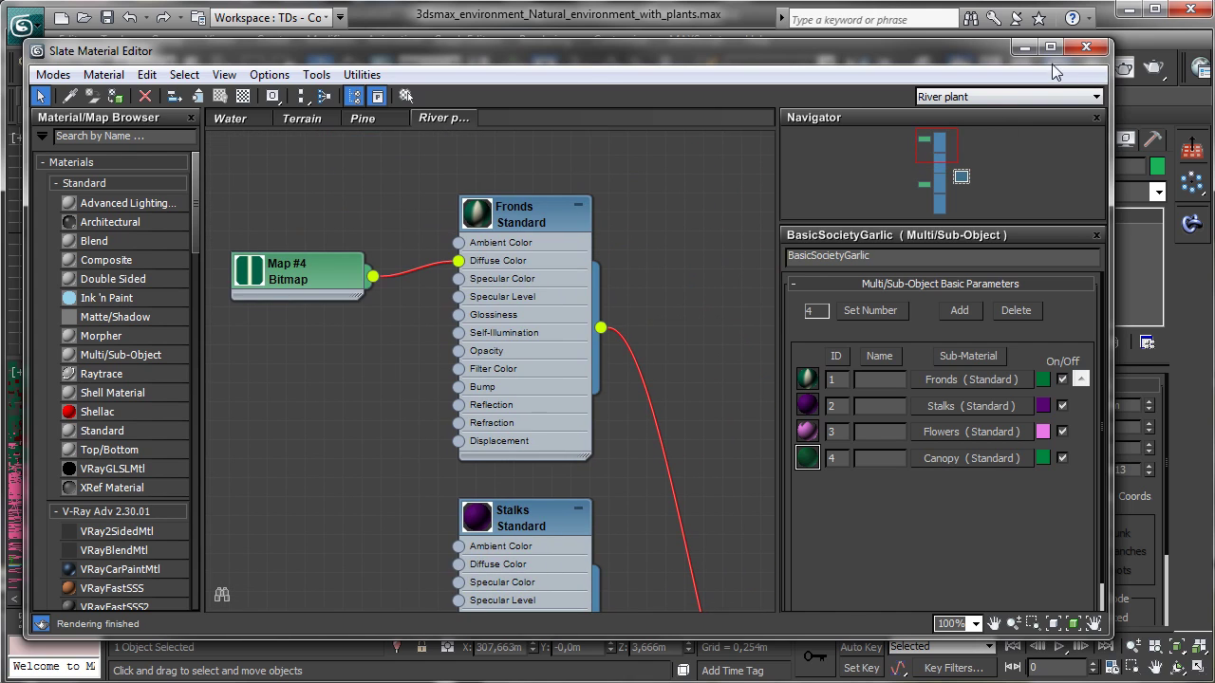
left_click(1023, 47)
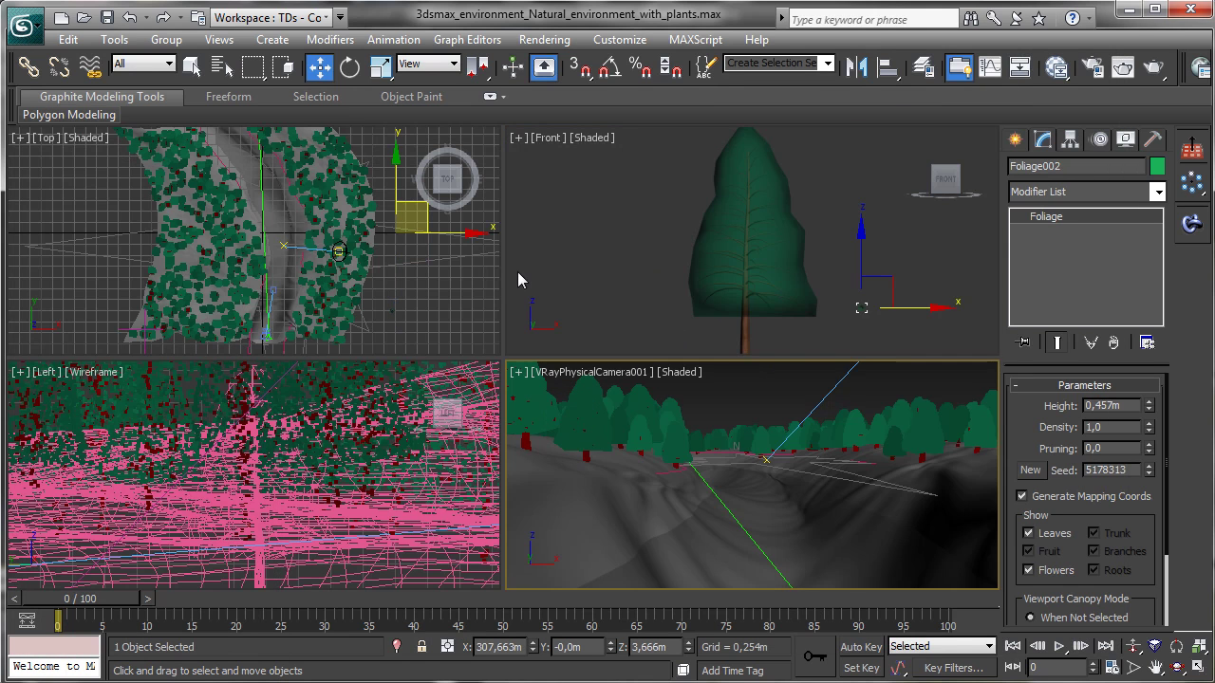
Step: Create a MultiScatter object over the river area in the Top view with the terrain selected as its distribution surface
left_click(1015, 139)
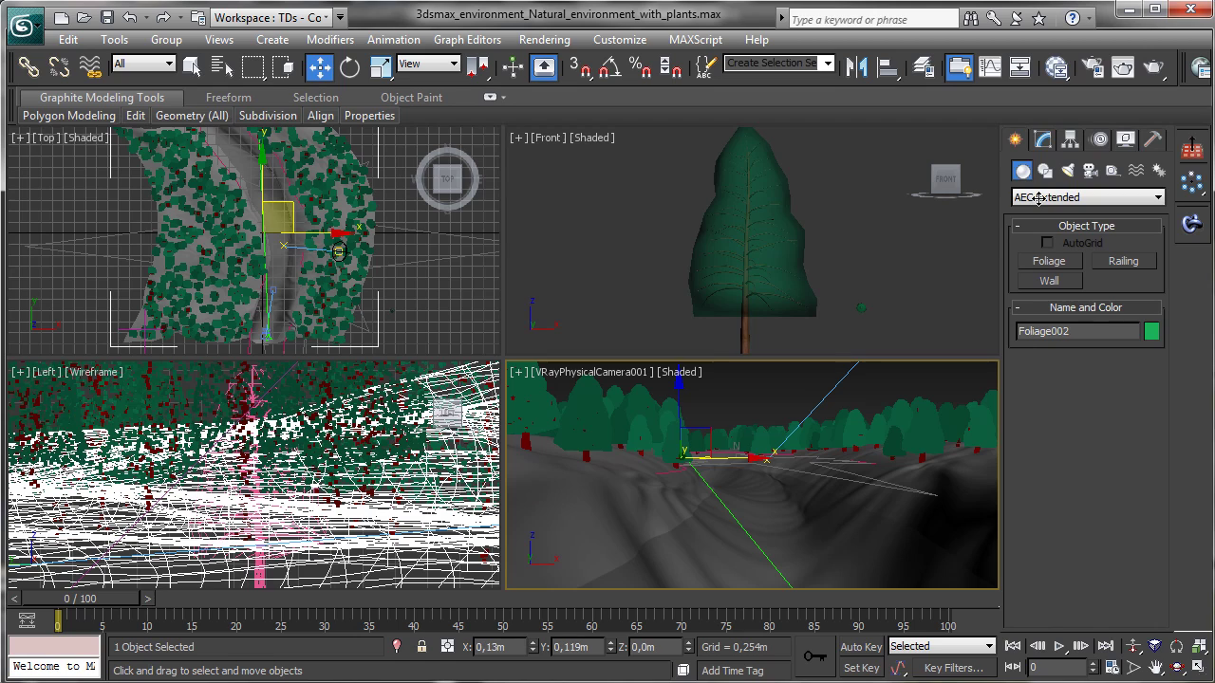
left_click(1039, 198)
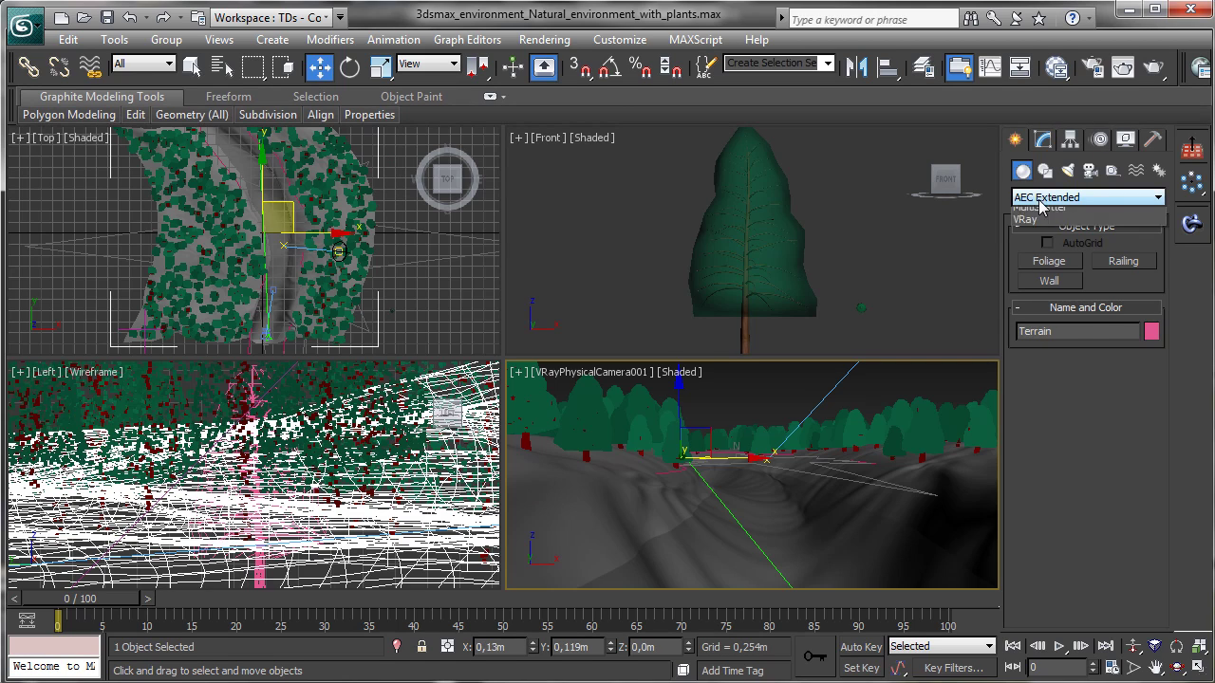
left_click(1053, 387)
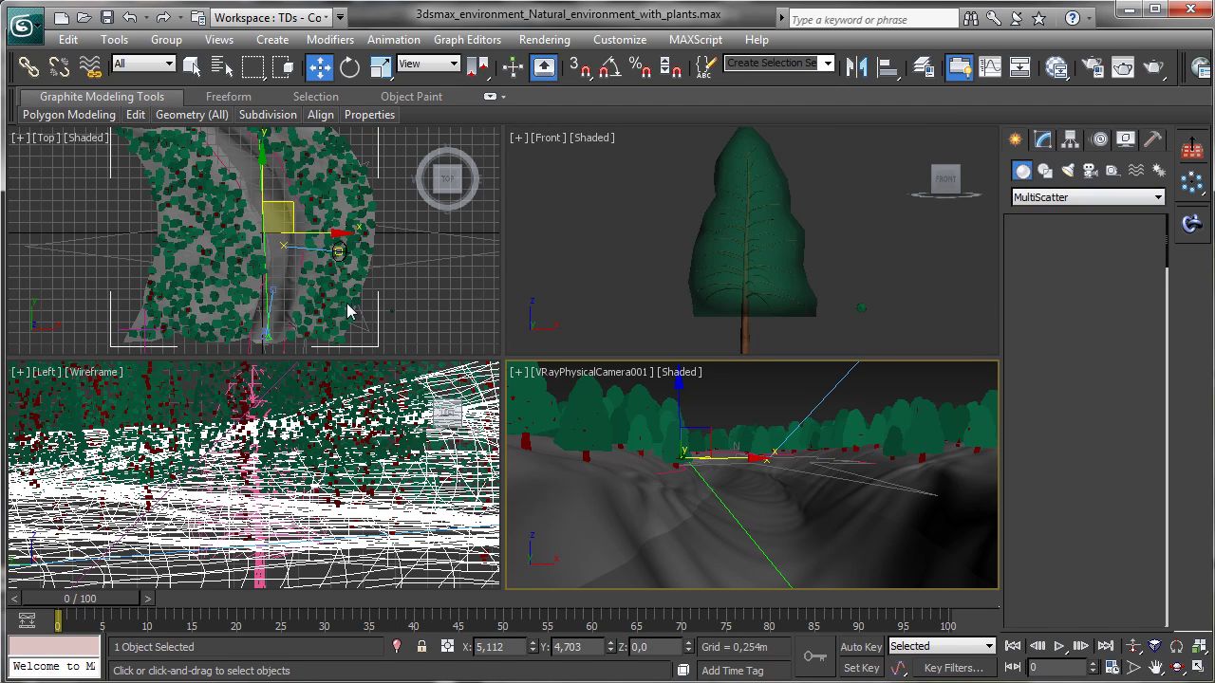
left_click(281, 283)
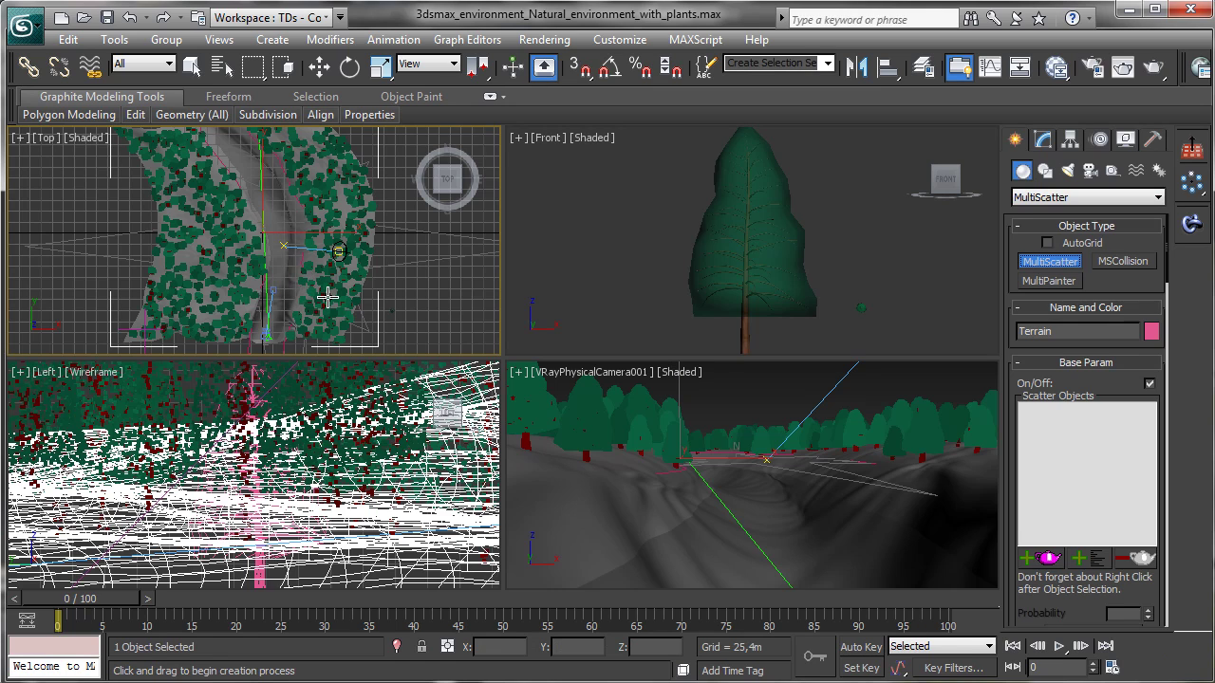
left_click_drag(326, 297, 326, 293)
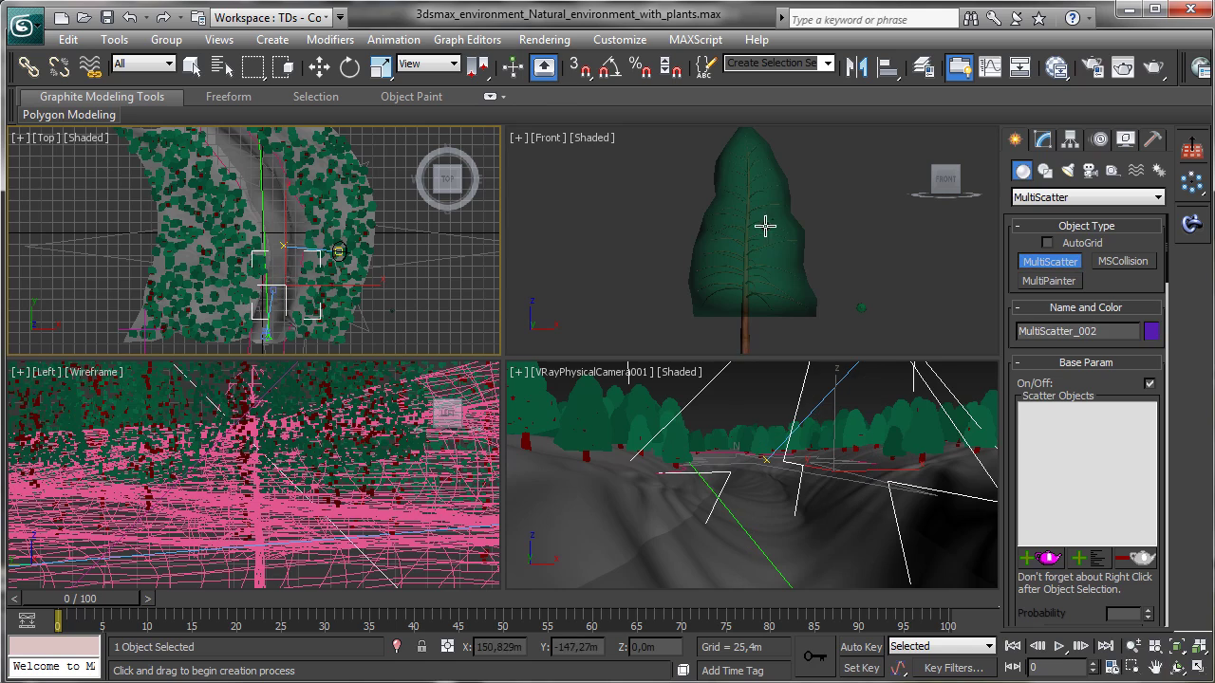
Step: Show the new MultiScatter's modifier parameters and widen the command panel to two columns
left_click(1043, 139)
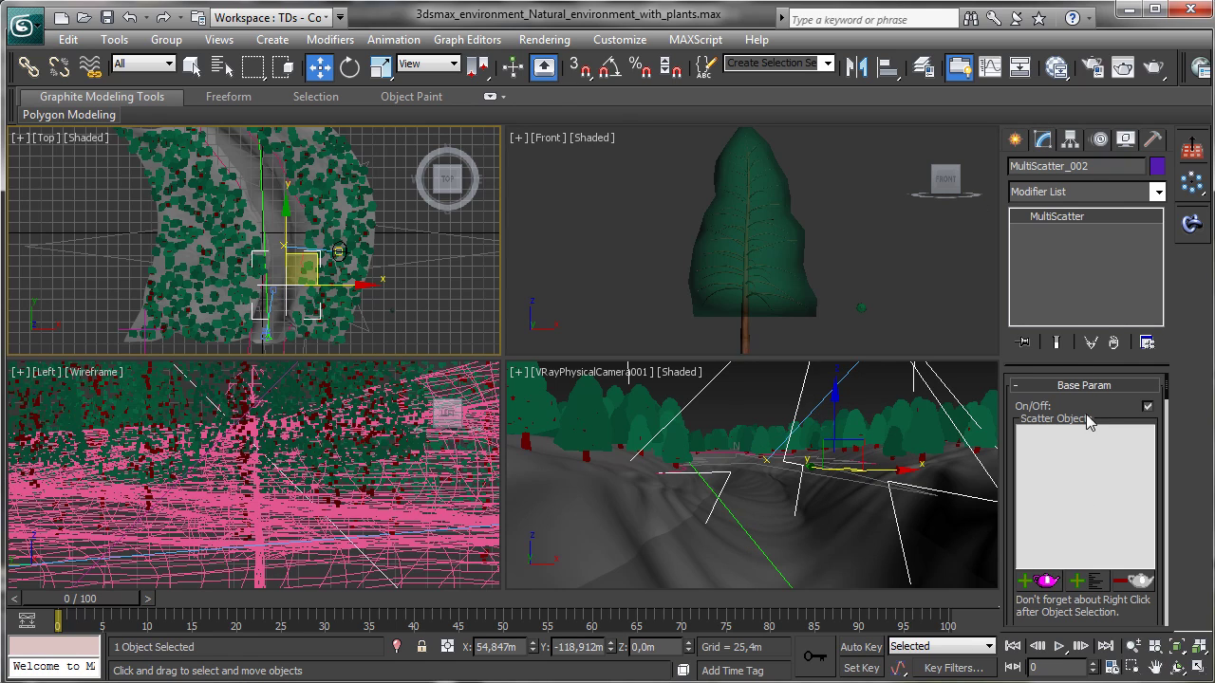
scroll(1091, 417, "down", 3)
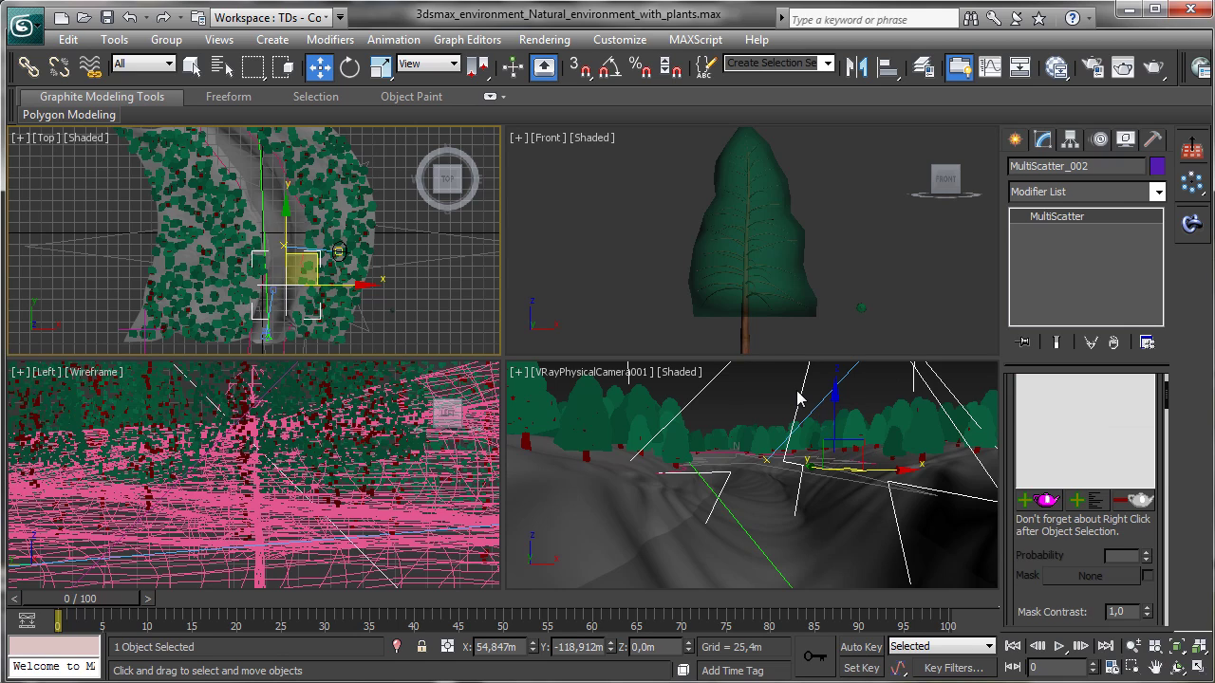
left_click_drag(1055, 551, 1055, 500)
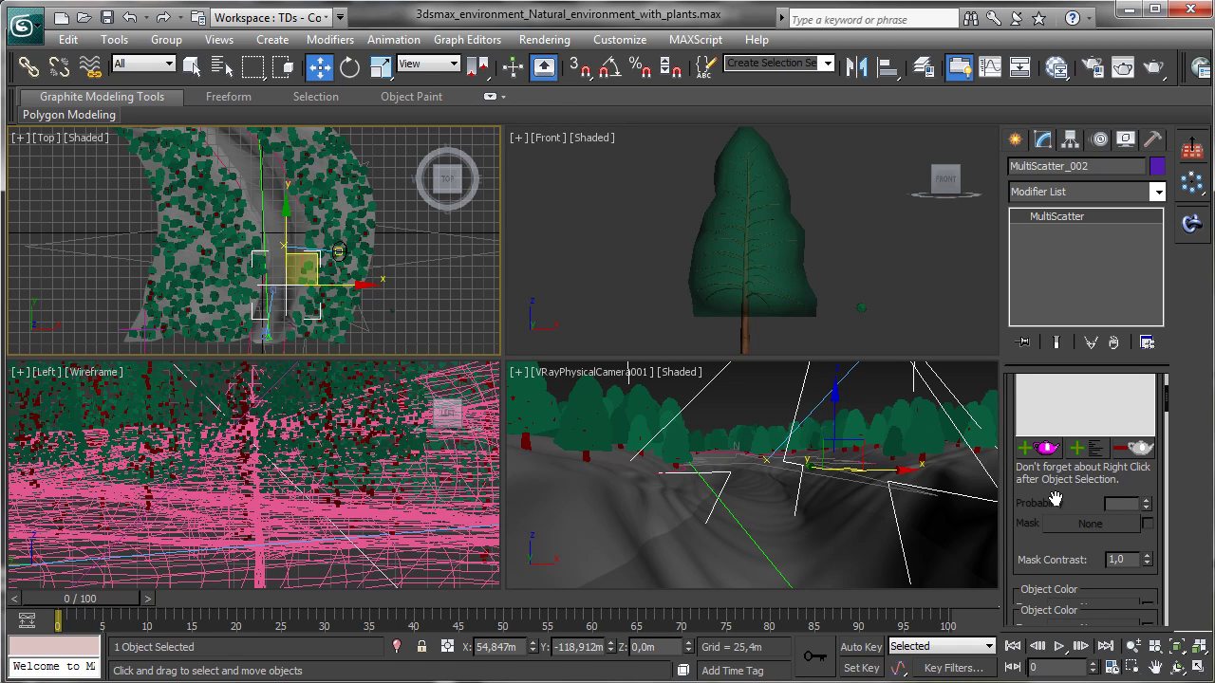
left_click_drag(1055, 500, 1066, 327)
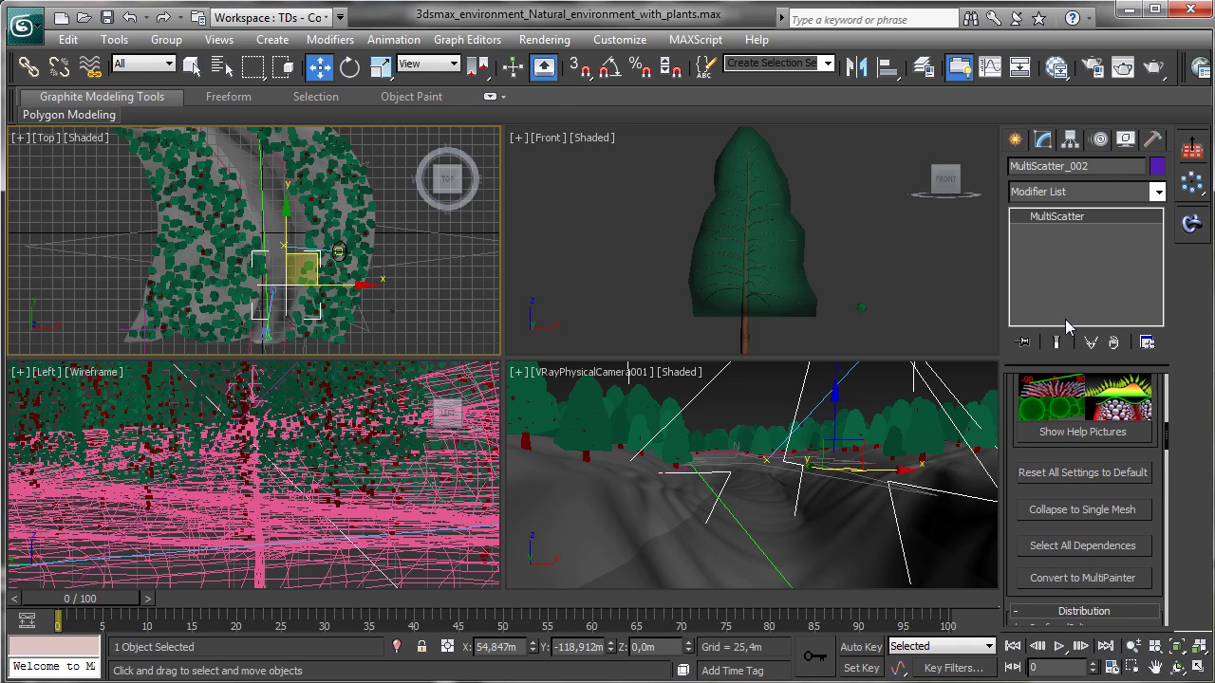
left_click_drag(1070, 486, 1129, 313)
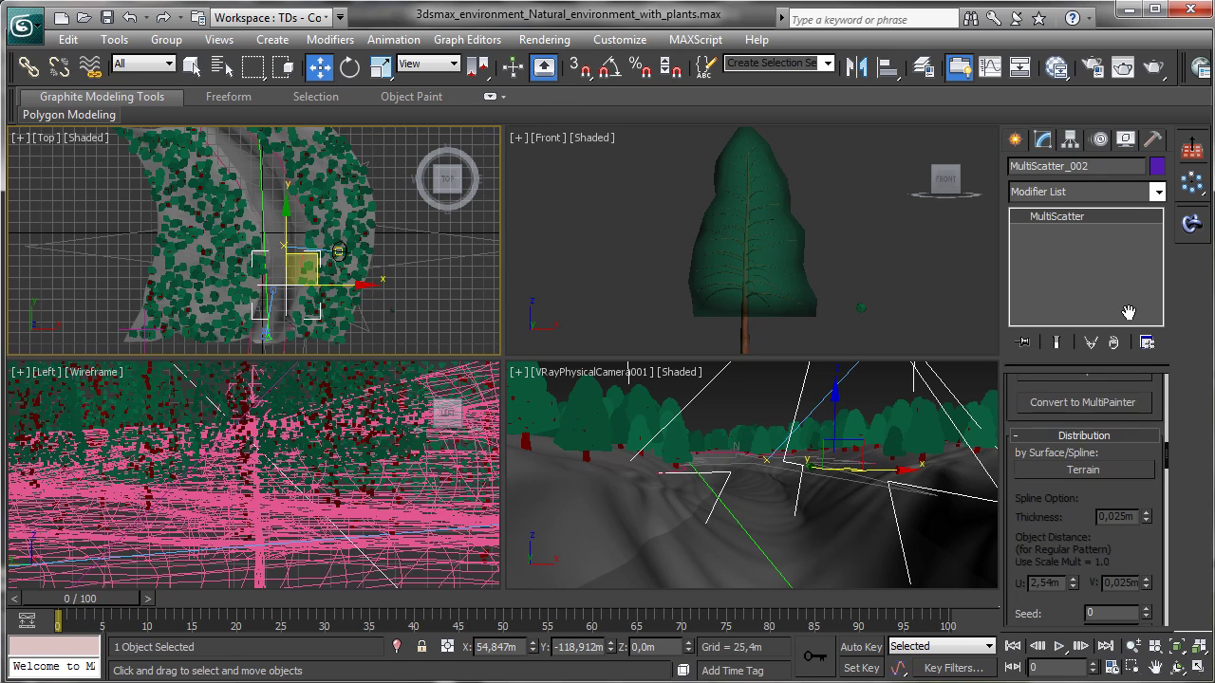
scroll(1087, 493, "up", 10)
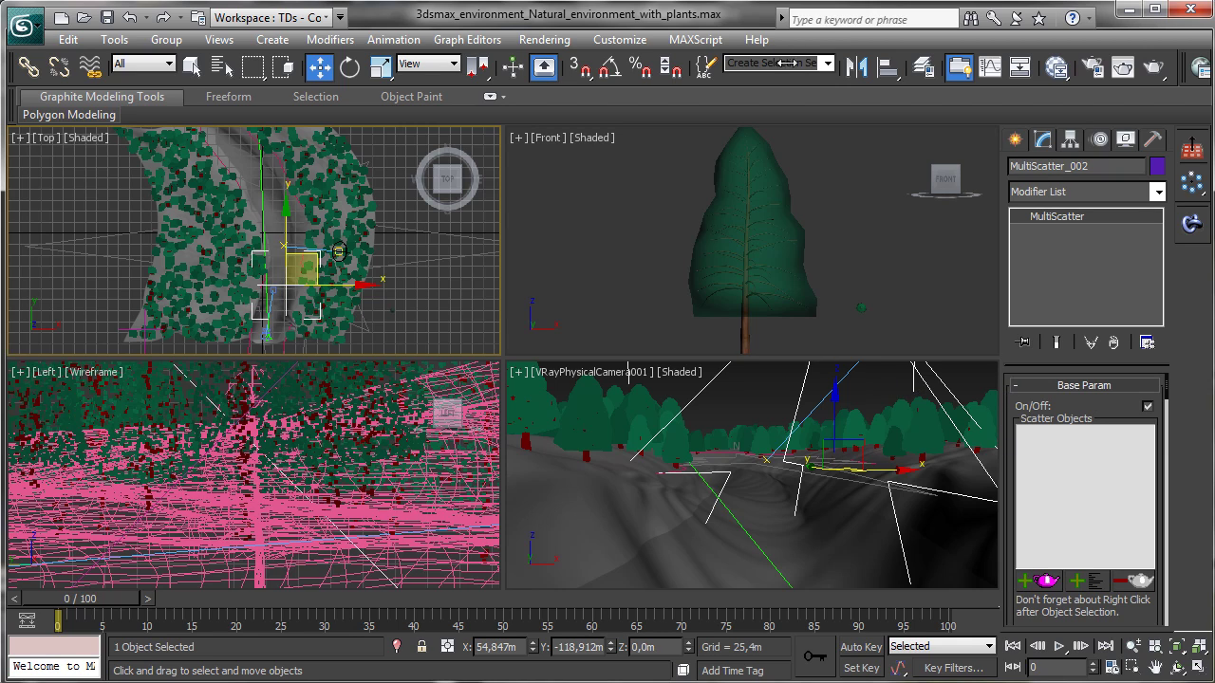
left_click_drag(919, 330, 818, 270)
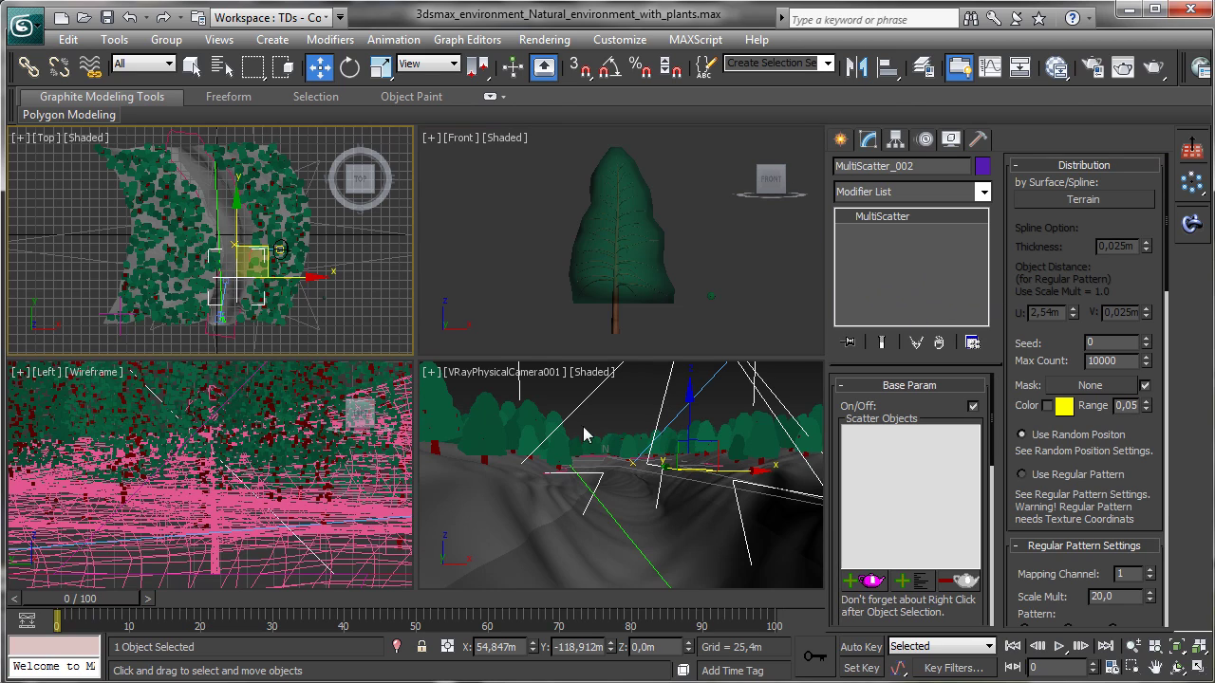
Step: Add the Society Garlic plant Foliage002 and Line001 to the MultiScatter's scatter objects by picking them in the viewports
right_click(521, 438)
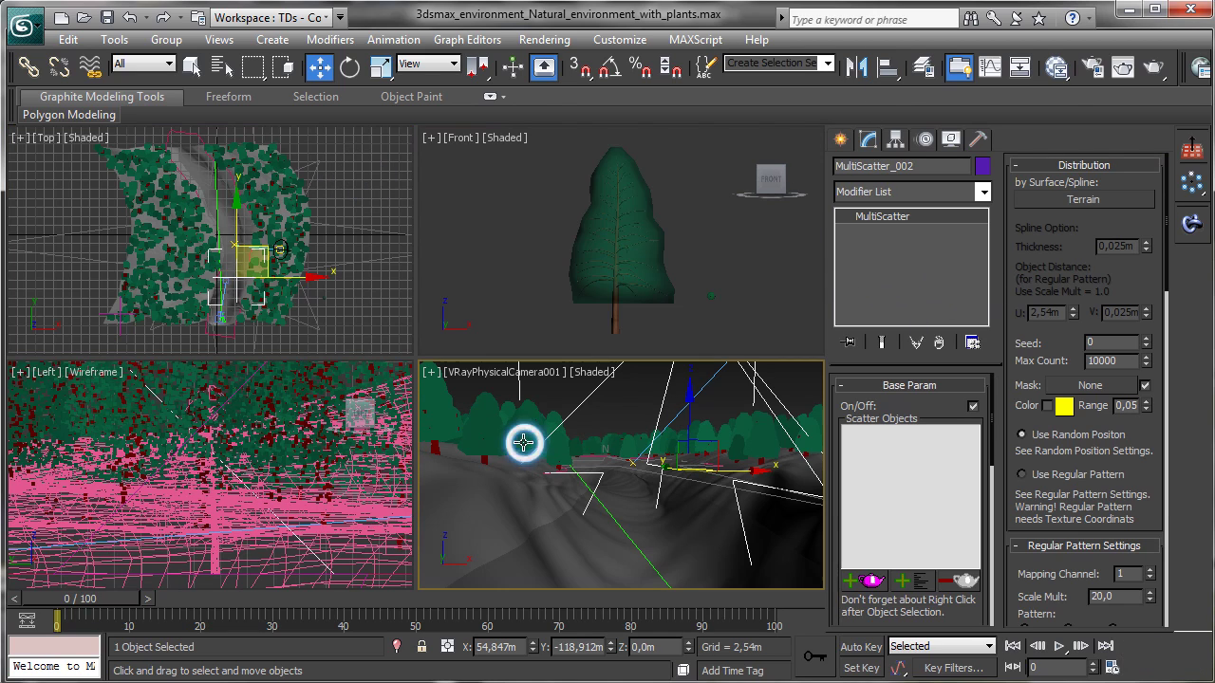
left_click(869, 580)
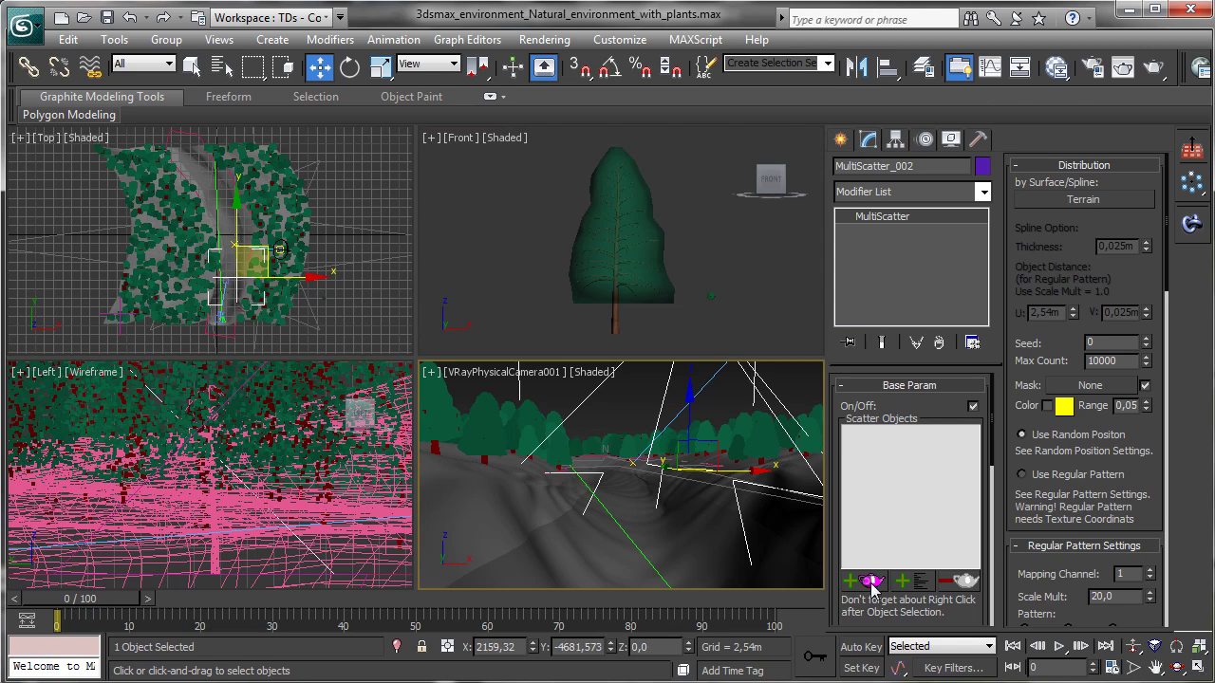
left_click(711, 295)
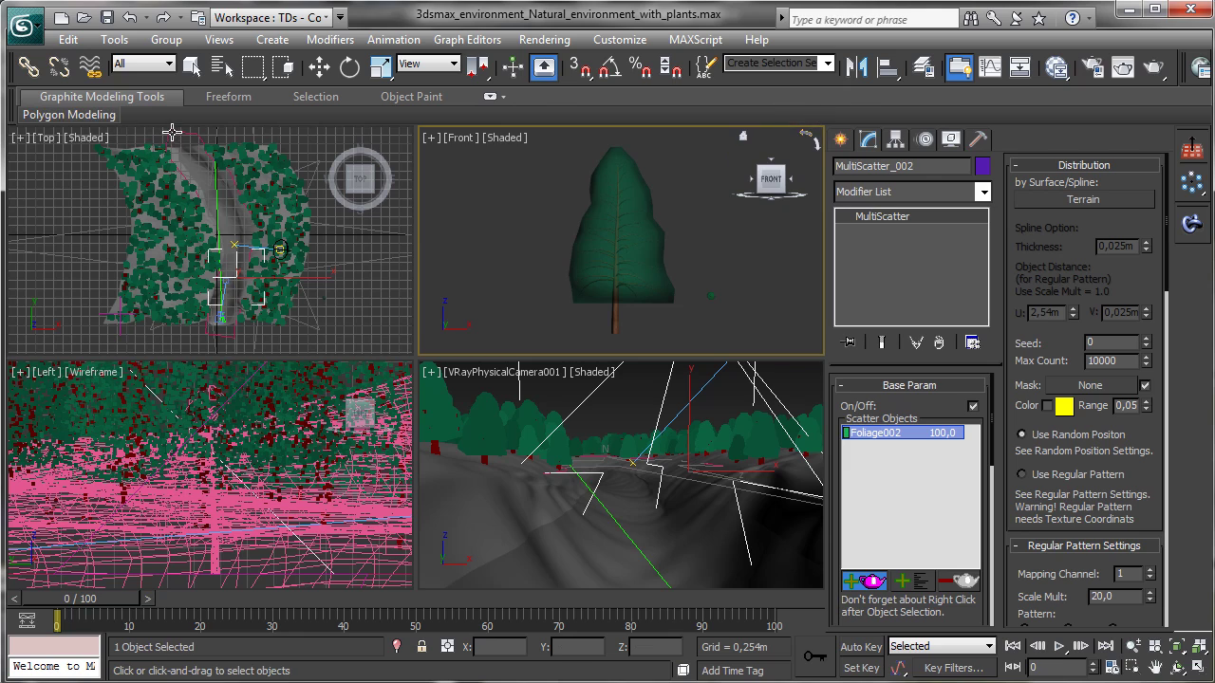
left_click(327, 274)
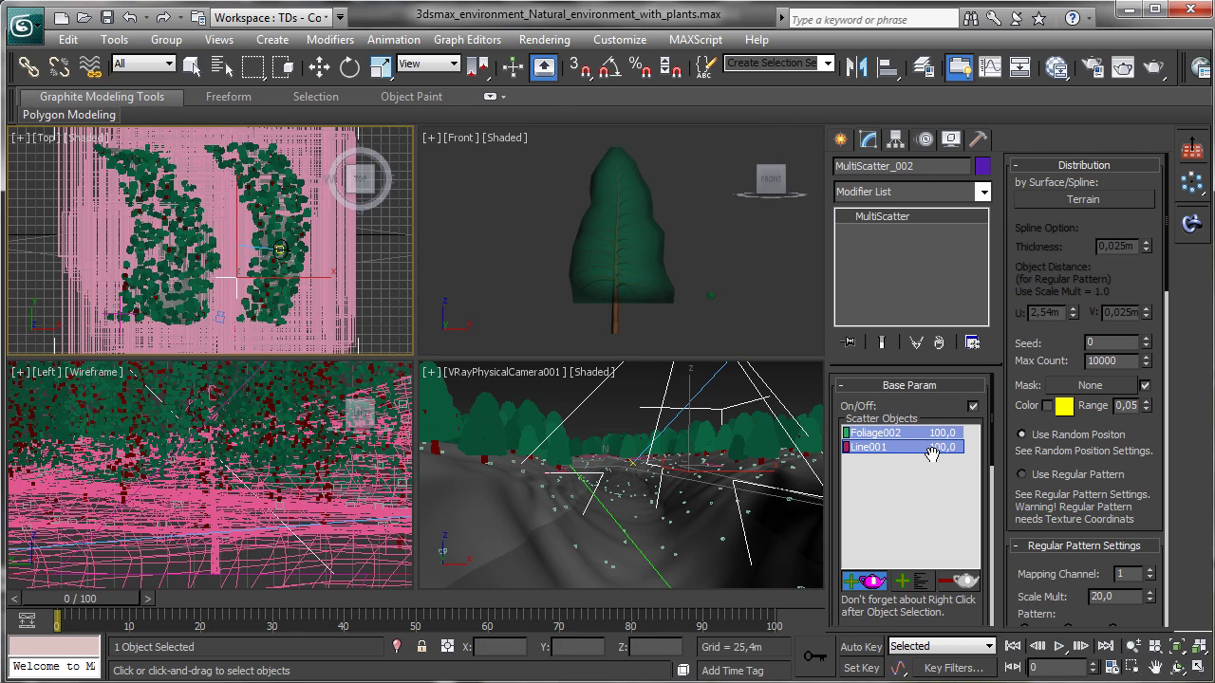
Step: Remove Line001 from the MultiScatter's scatter objects so only the Foliage002 plant stays in the list
left_click(863, 581)
left_click(901, 445)
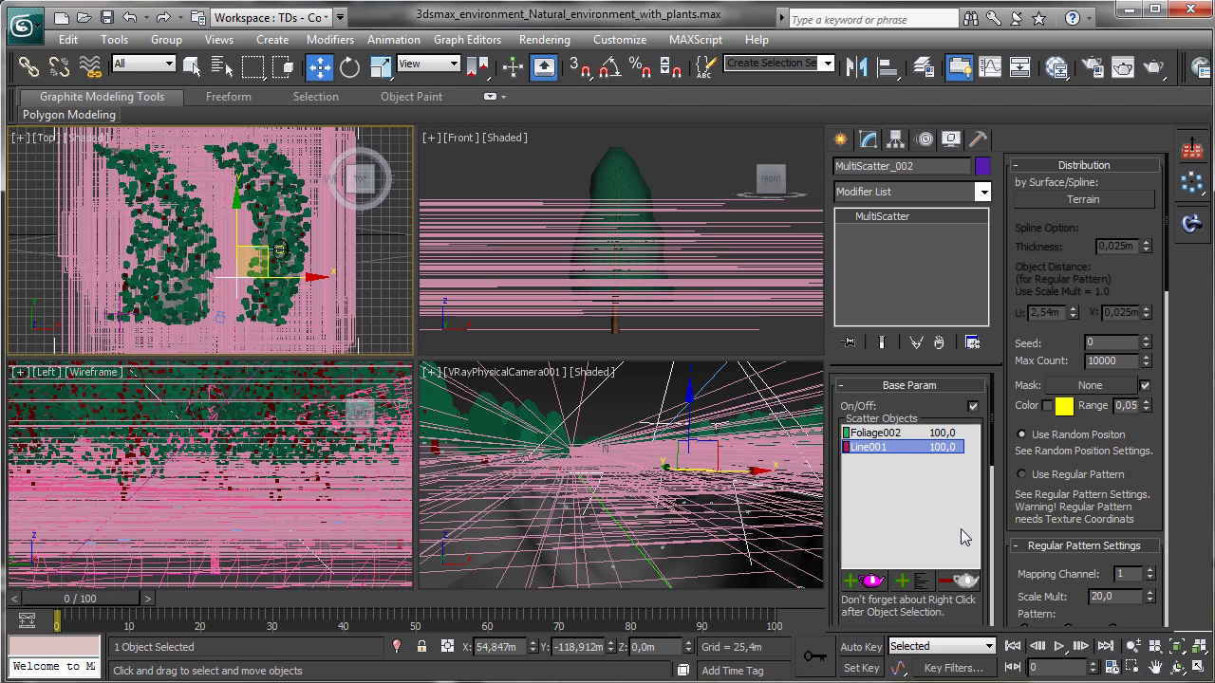
left_click(963, 581)
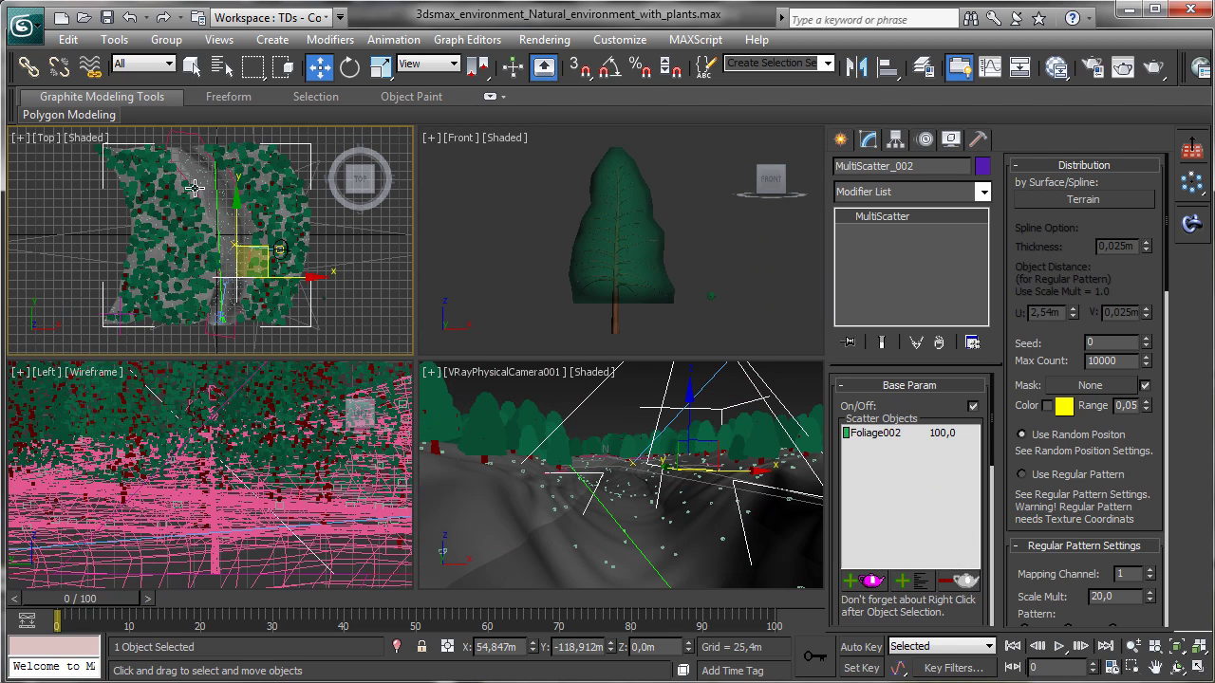
Step: Clone the river line Line001 in the maximized Top view as an independent copy
left_click(174, 131)
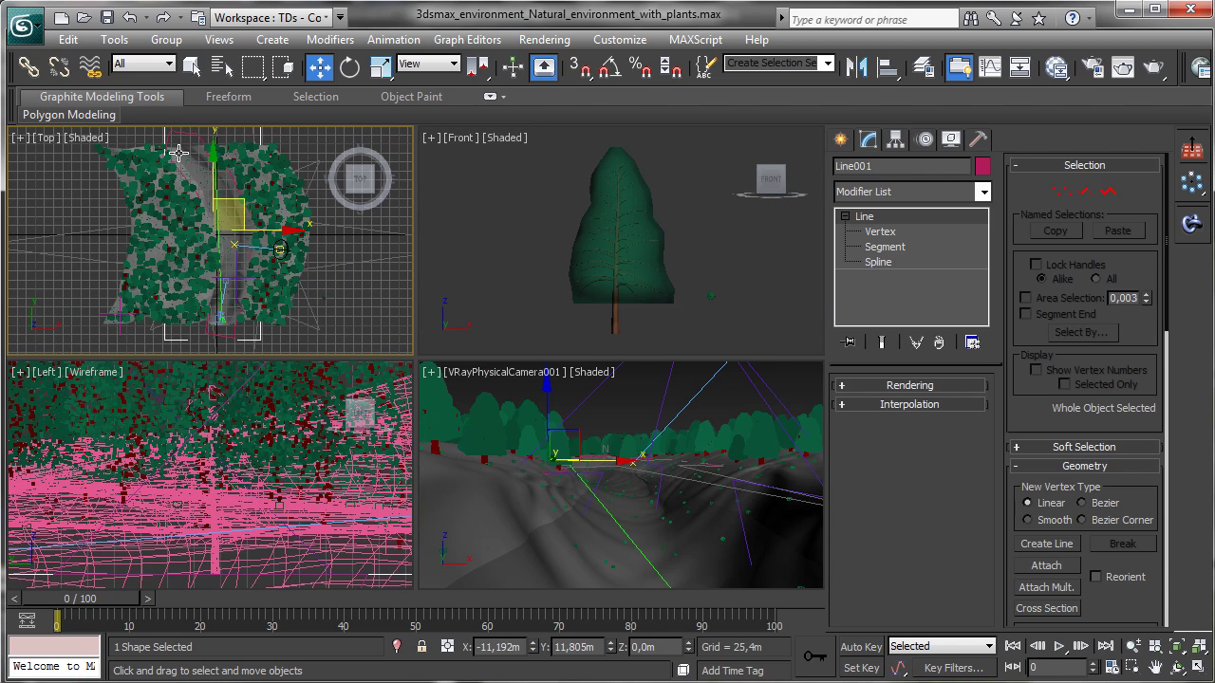
left_click(1197, 666)
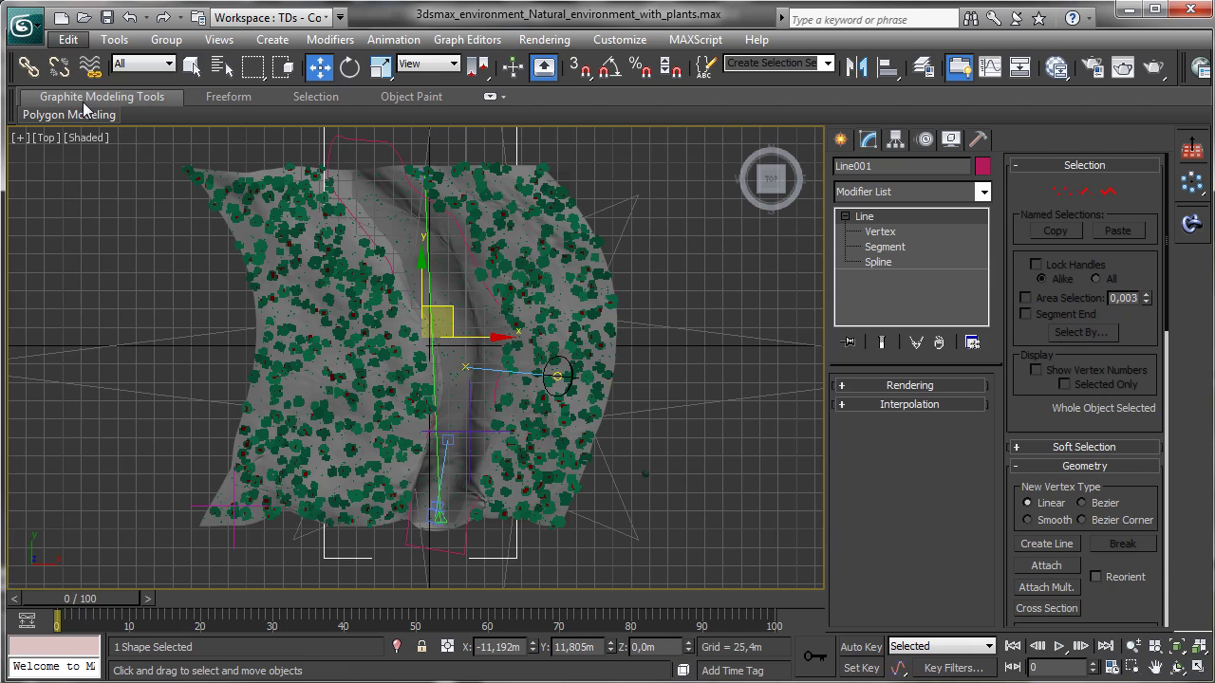
key("alt+e")
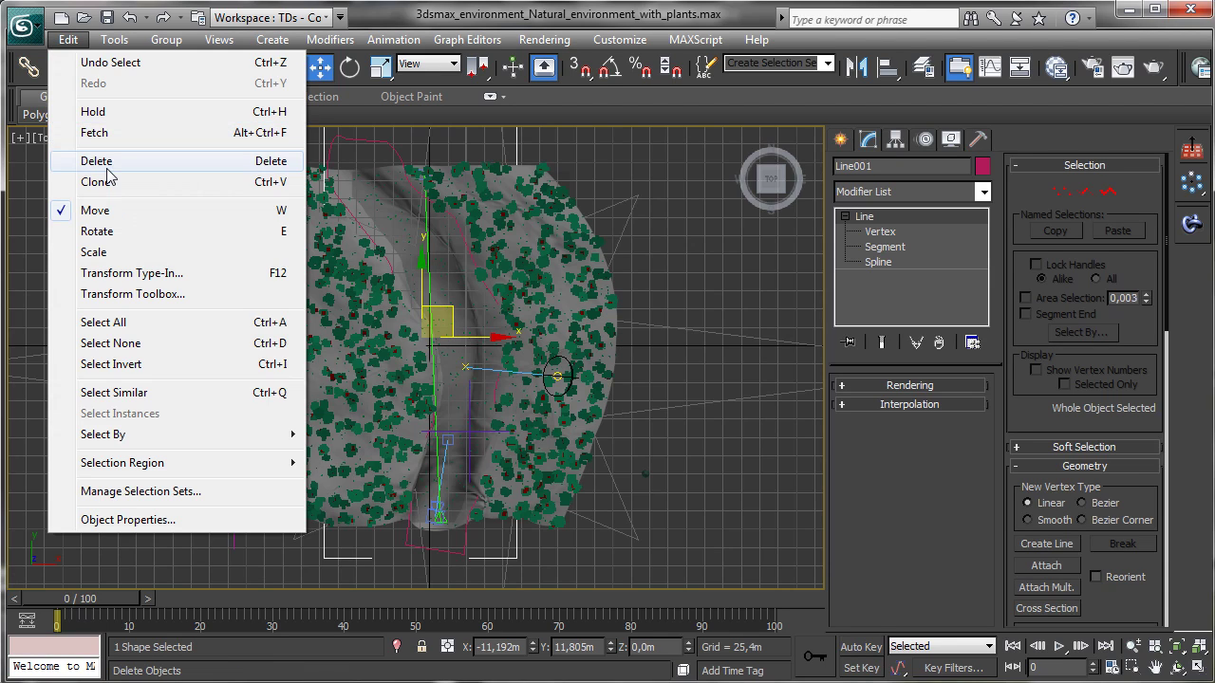
key("Escape")
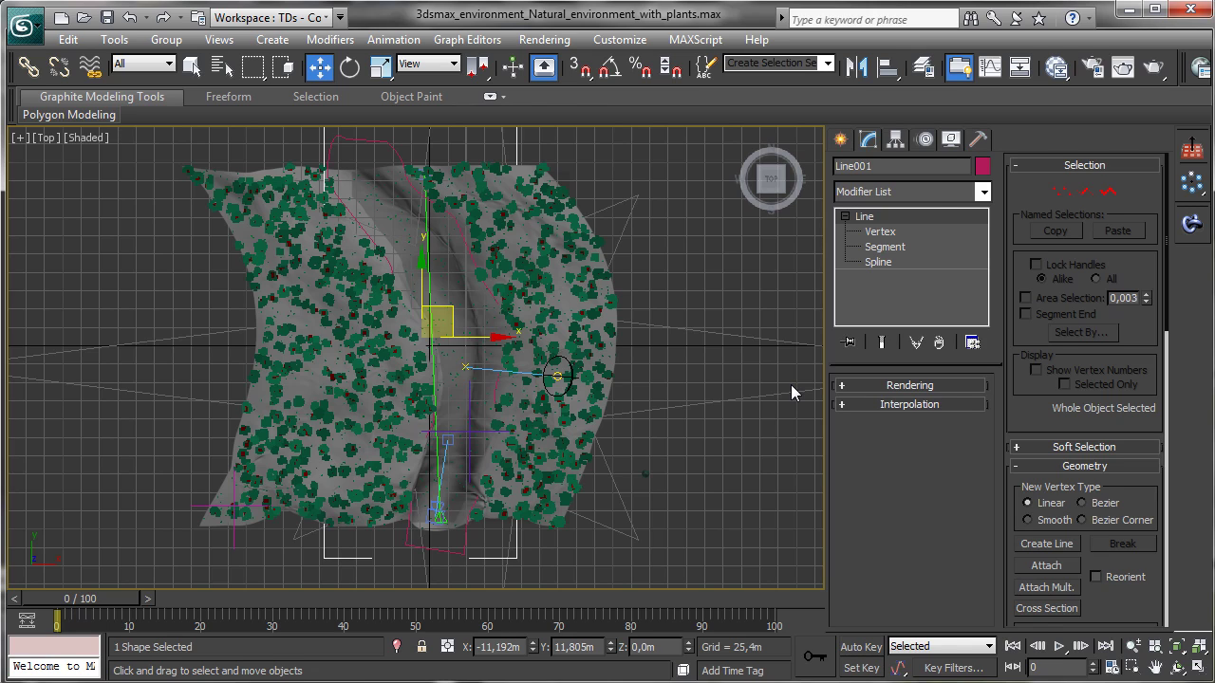
key("ctrl+v")
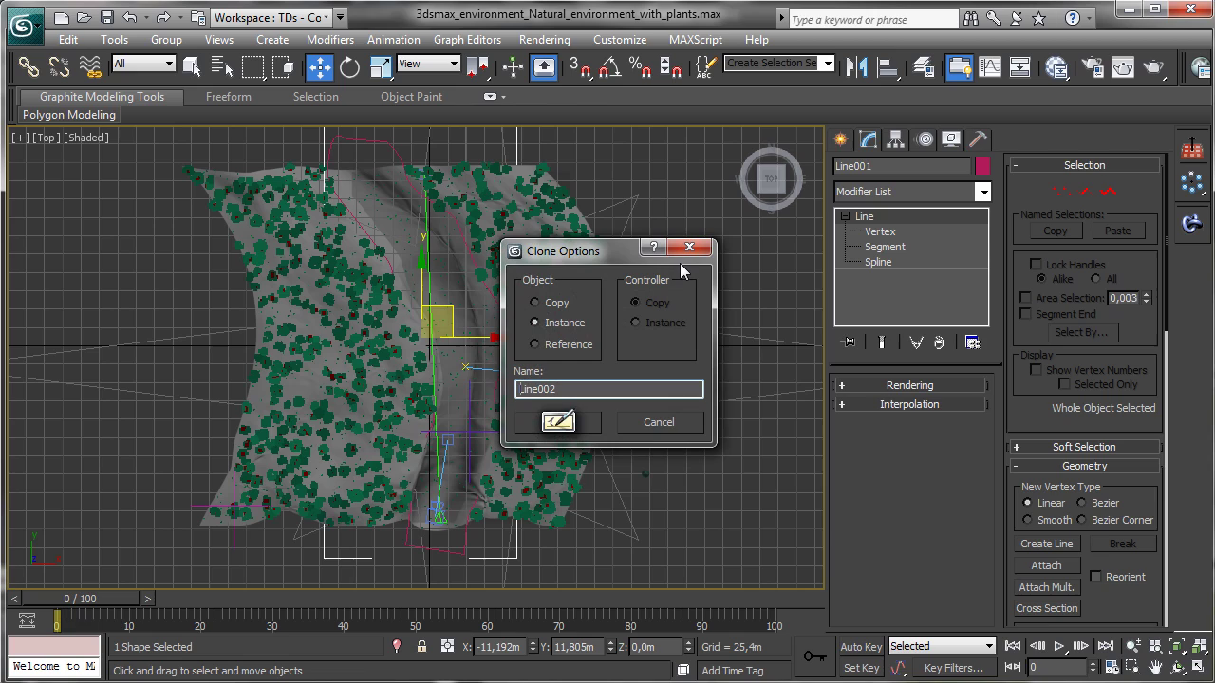
left_click(564, 301)
left_click(576, 422)
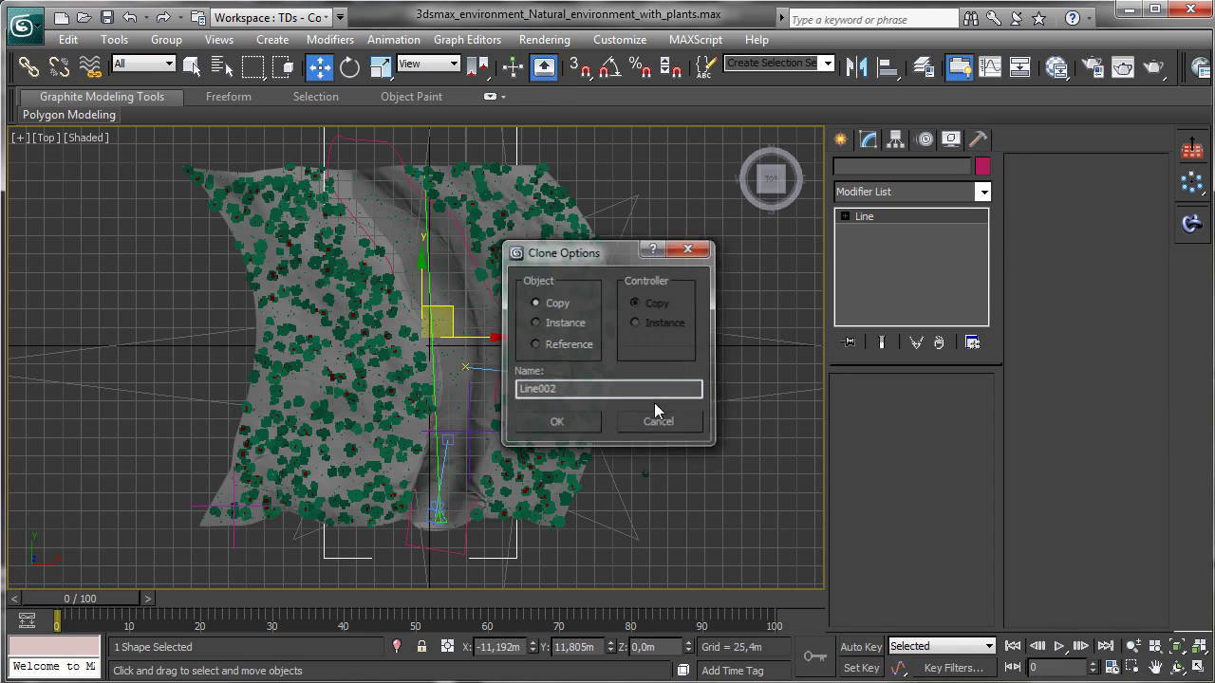
Step: Outline the copied line's closed spline inward by a narrow band at spline level, leaving spline editing when finished
left_click(940, 219)
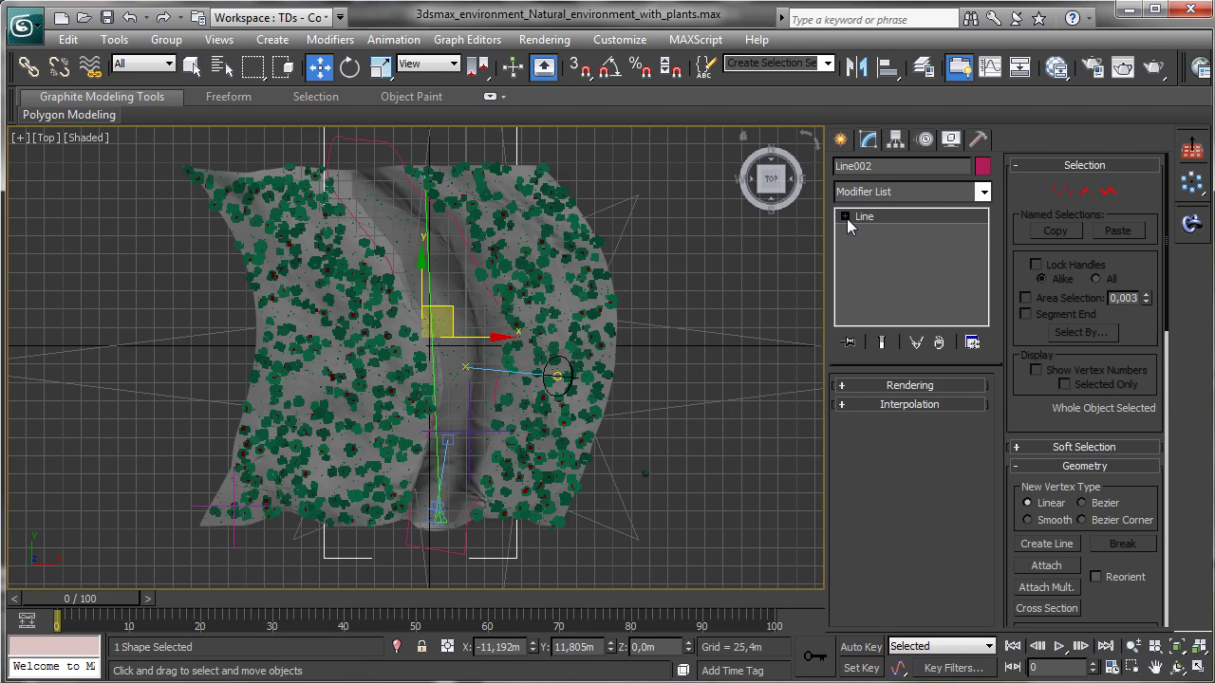
left_click(1107, 191)
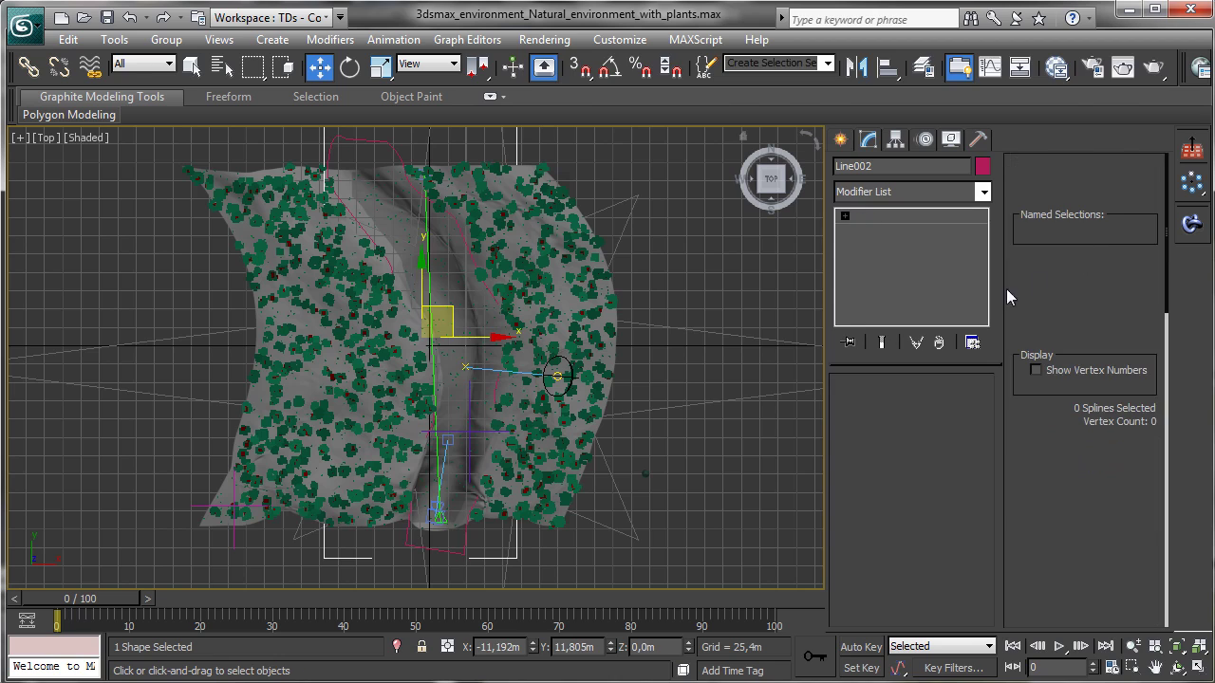
left_click(403, 164)
scroll(1048, 425, "down", 10)
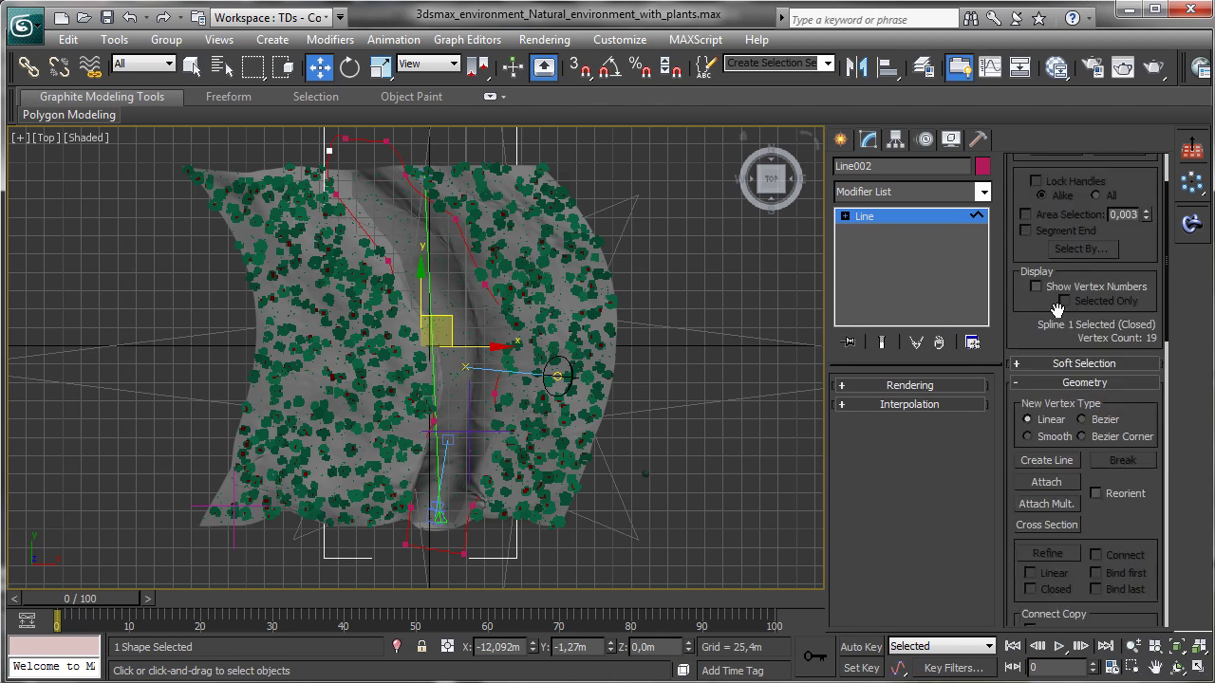
scroll(1056, 311, "down", 3)
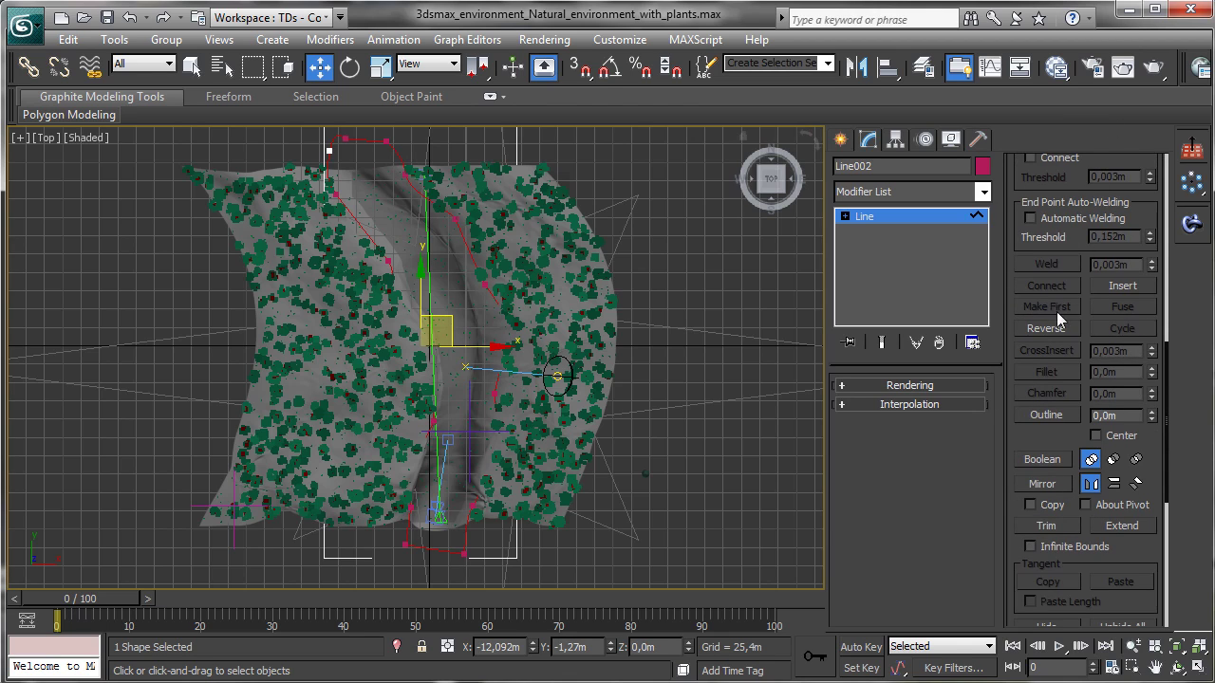
left_click(1044, 414)
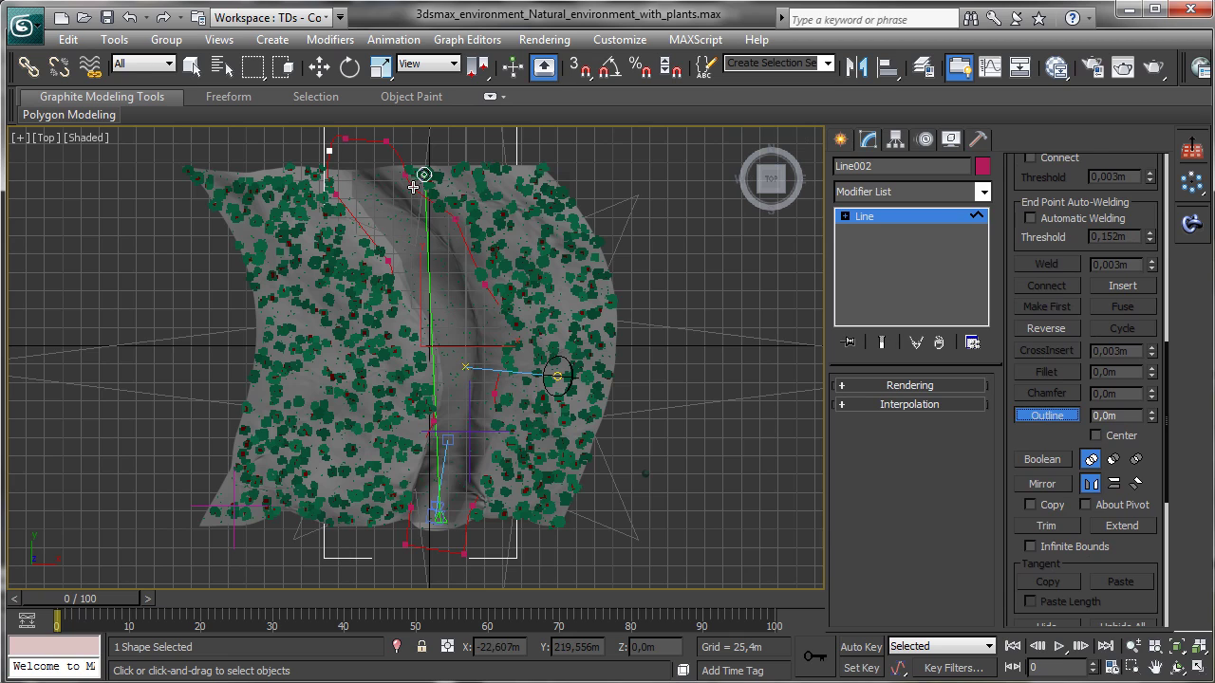
left_click_drag(424, 179, 265, 177)
left_click(318, 67)
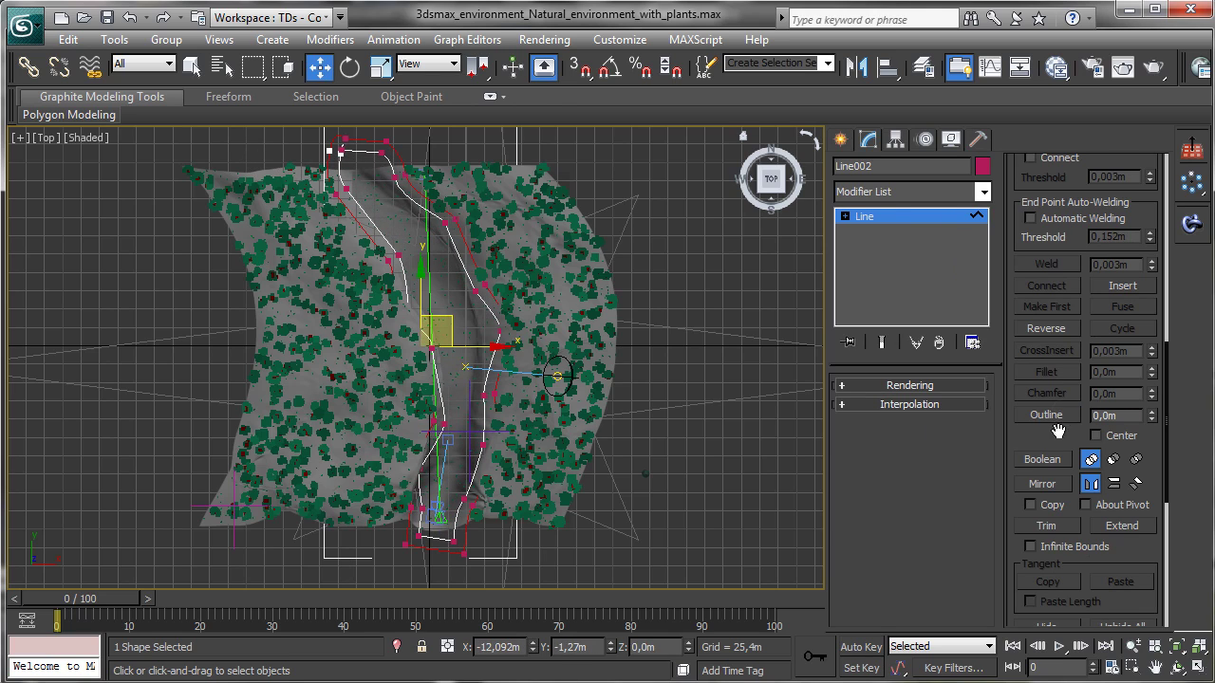
left_click(881, 226)
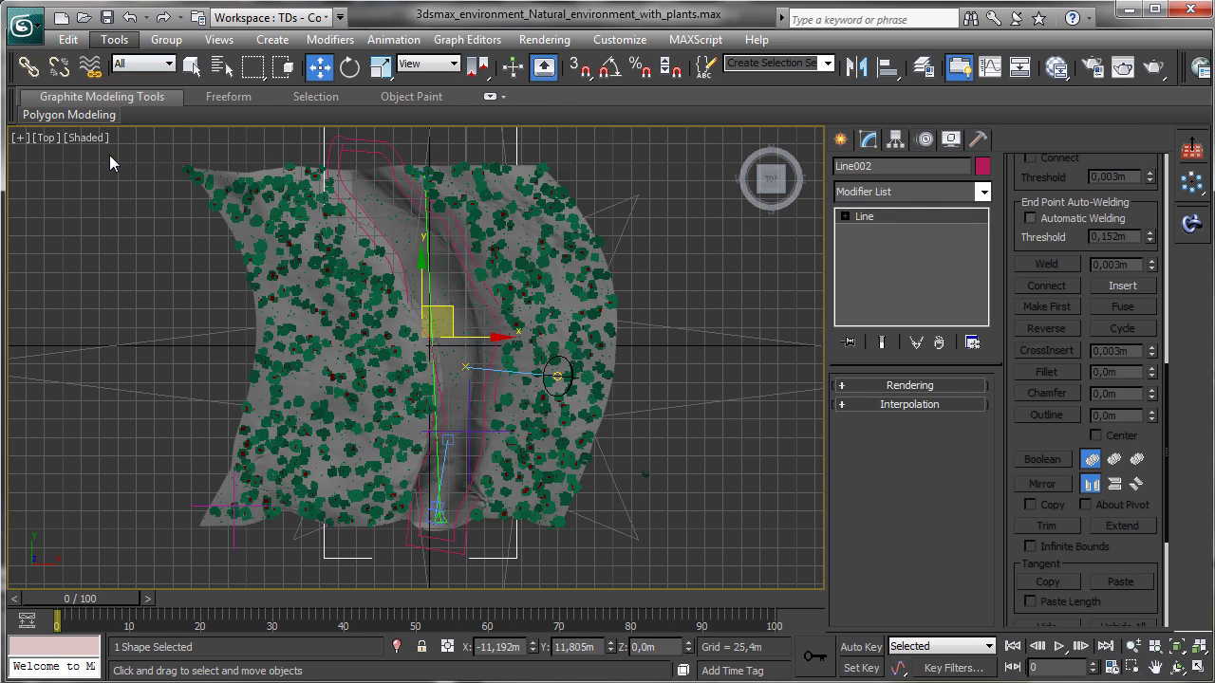
Step: Isolate the outlined river line from the rest of the scene
left_click(114, 39)
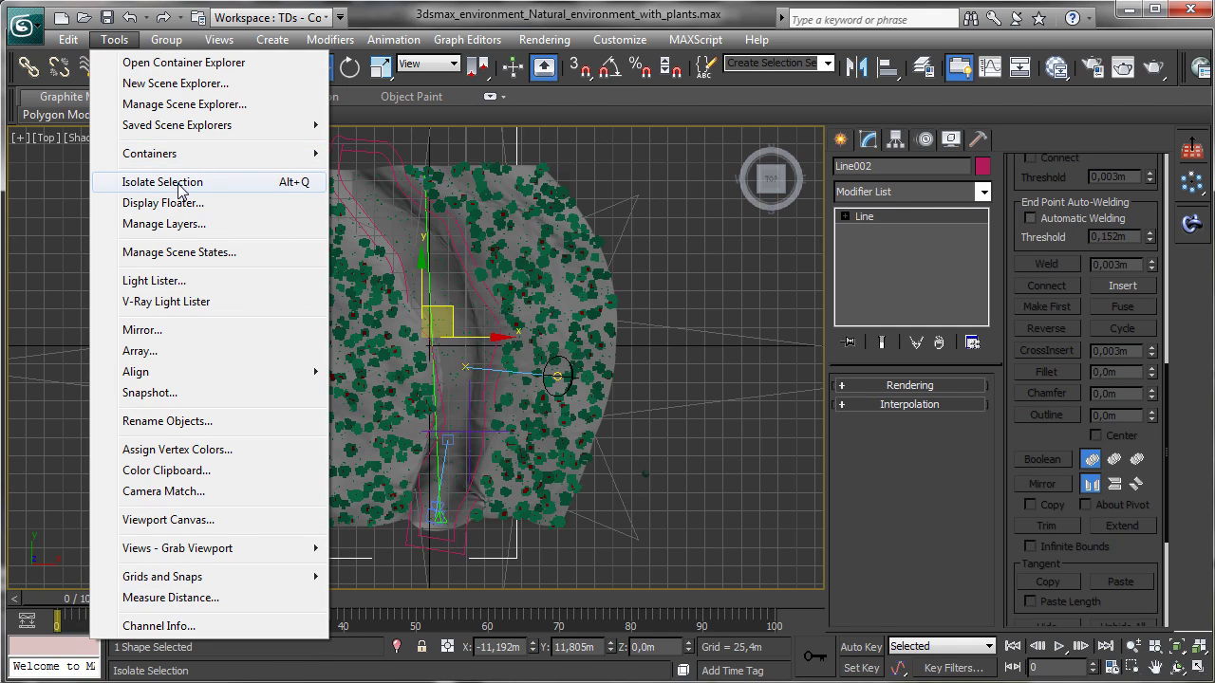
key("Escape")
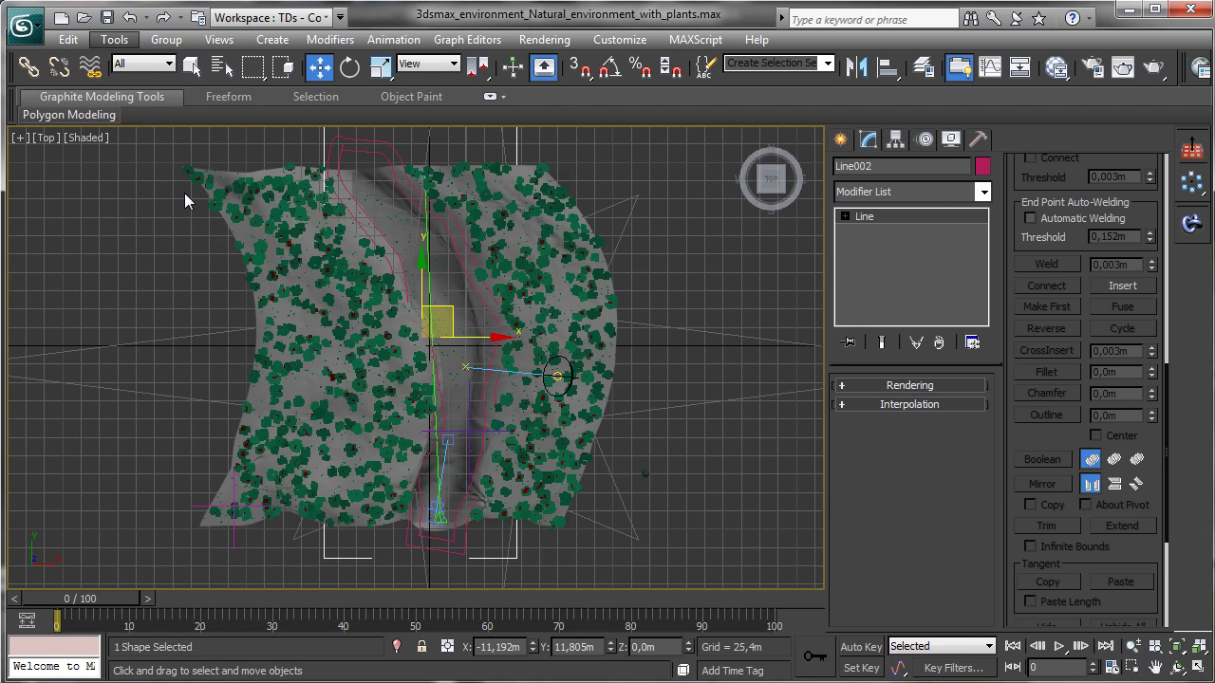
key("alt+q")
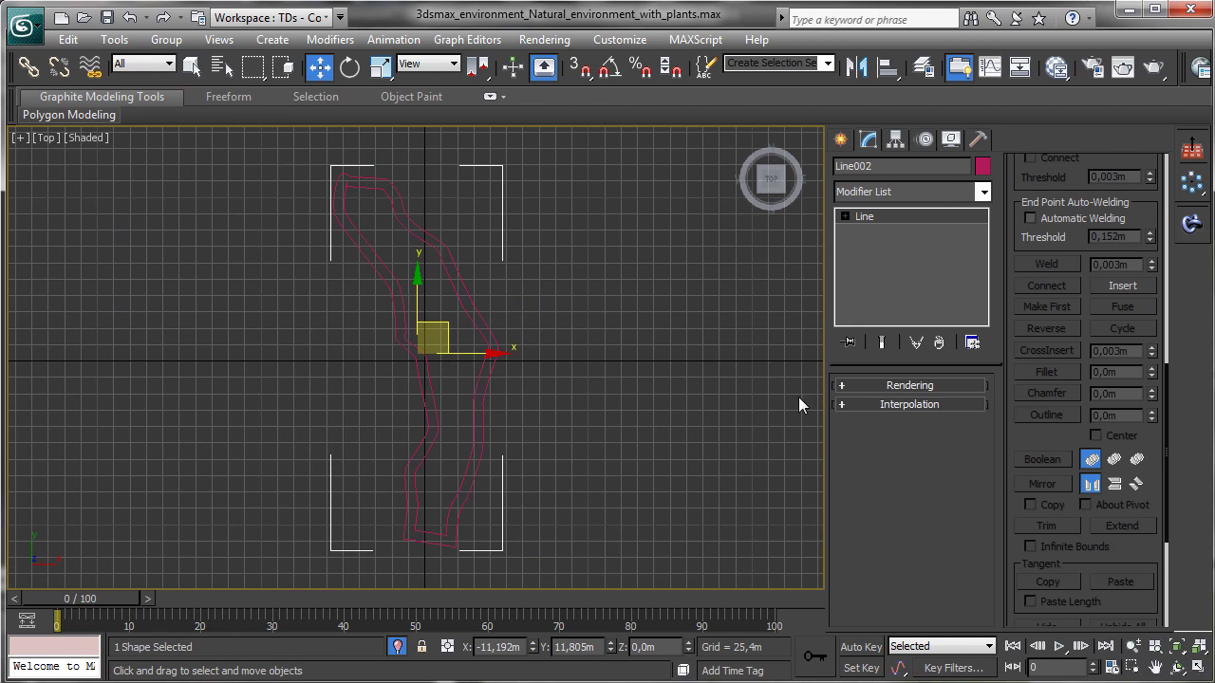
Step: Edit the isolated line's vertices and move the inner outline's top vertex inward, away from the upper left corner
left_click(845, 216)
left_click(875, 231)
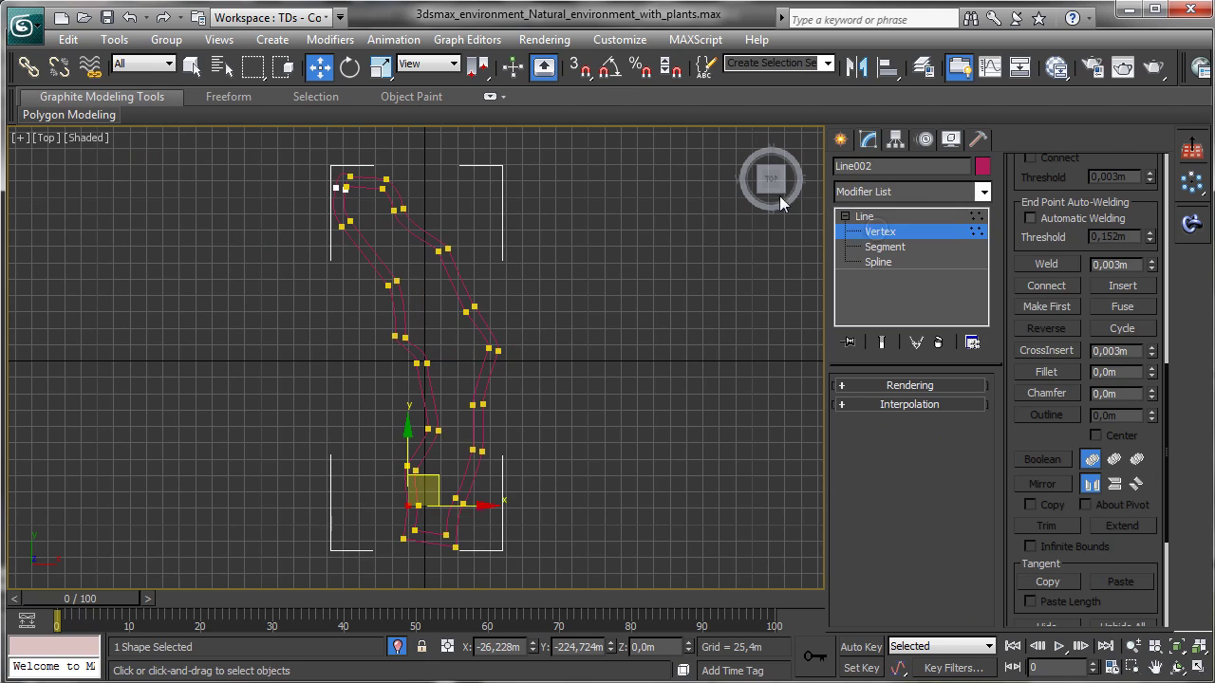
left_click(1132, 668)
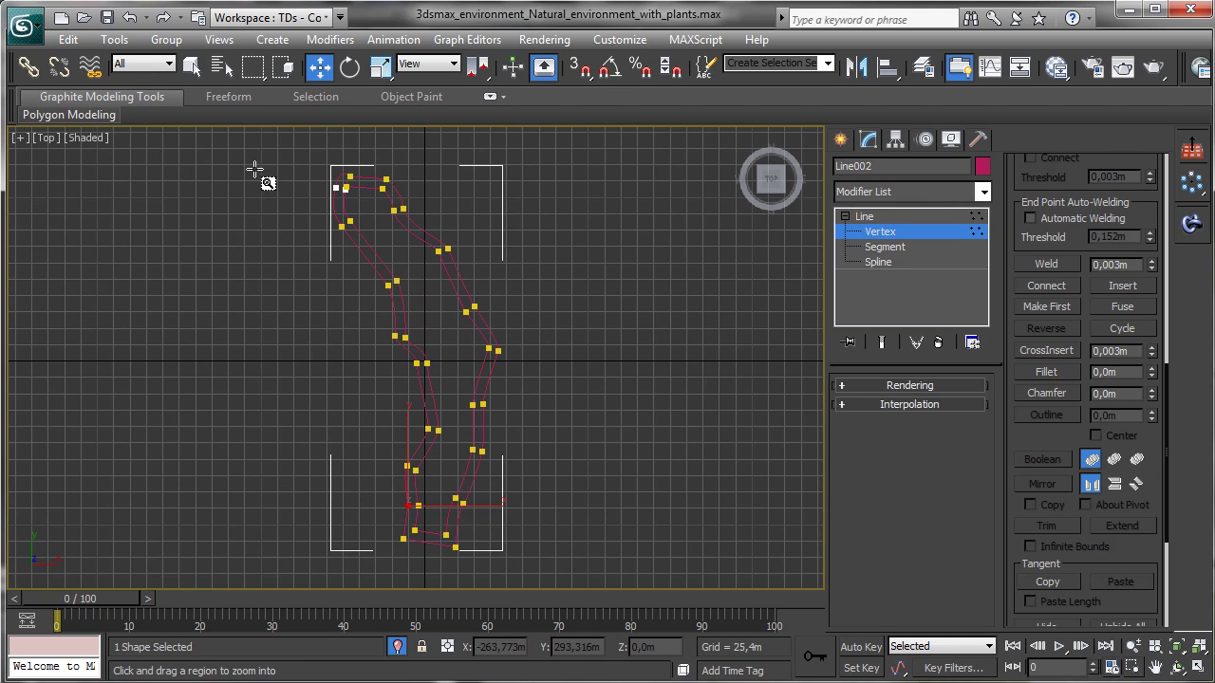
left_click_drag(527, 354, 314, 164)
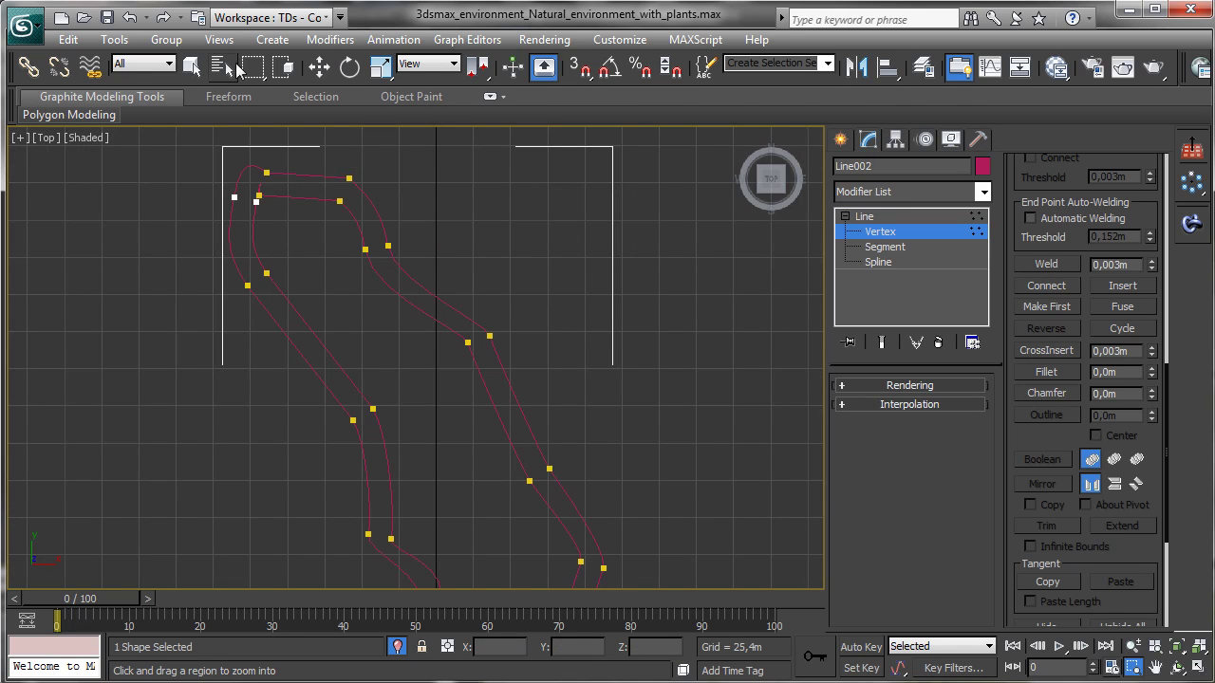
left_click(319, 66)
left_click(256, 200)
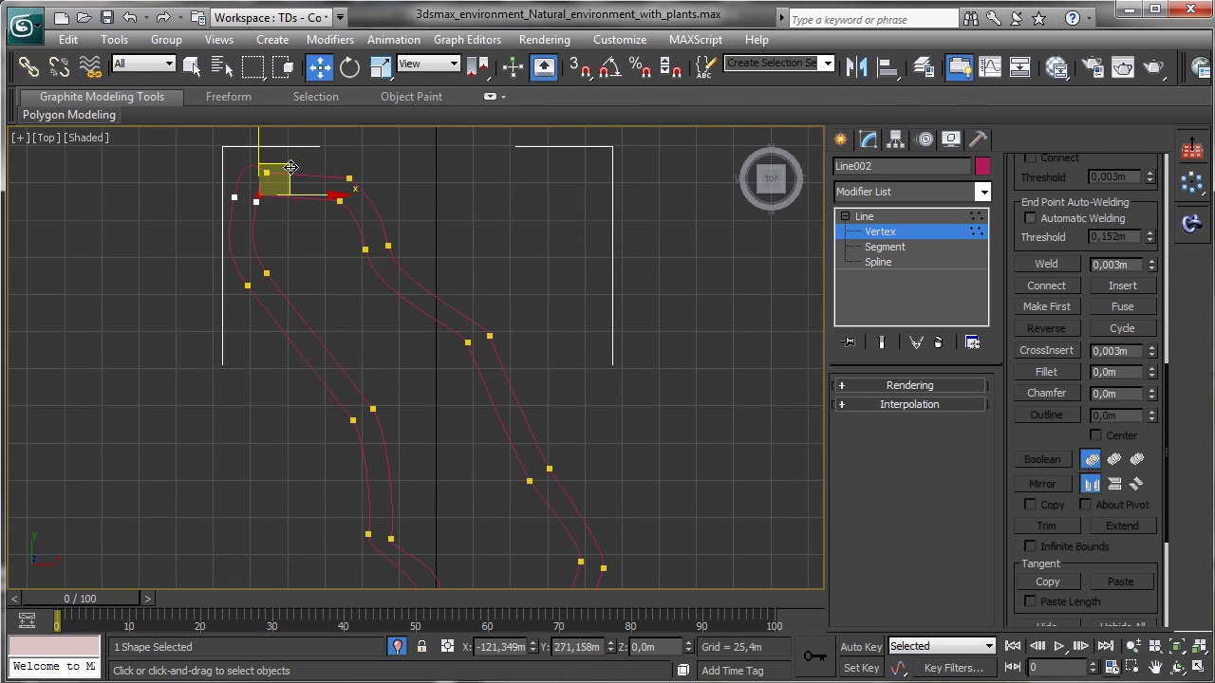
left_click_drag(291, 167, 329, 161)
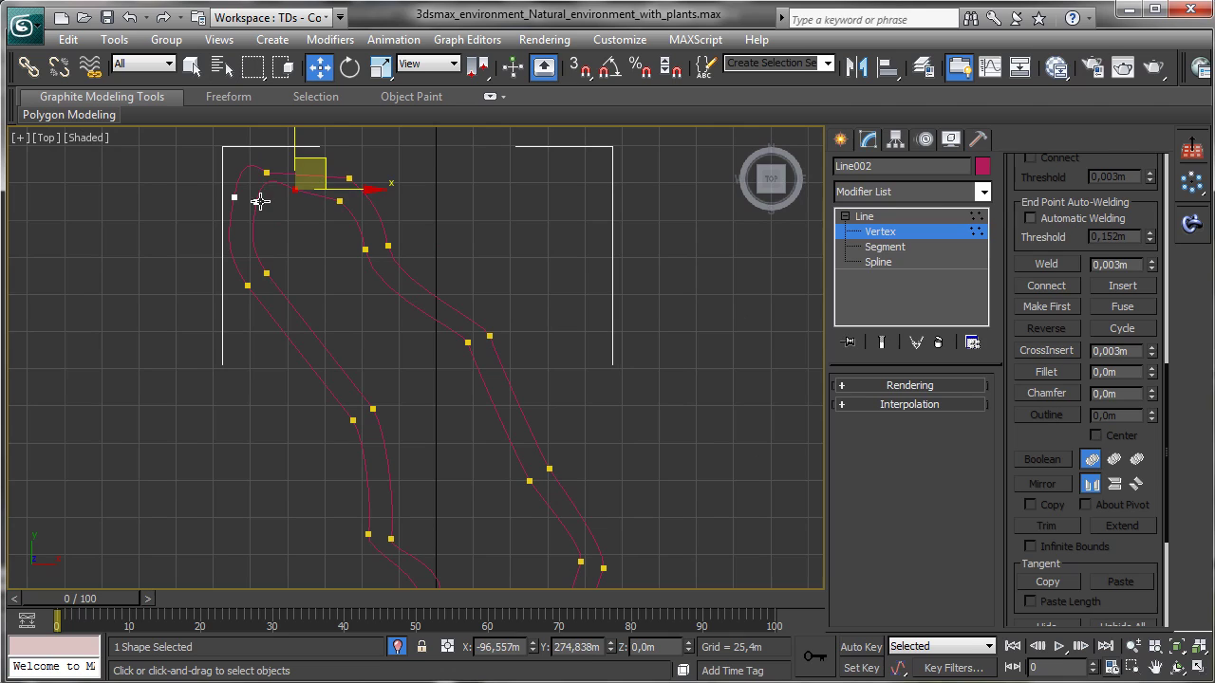
left_click(260, 201)
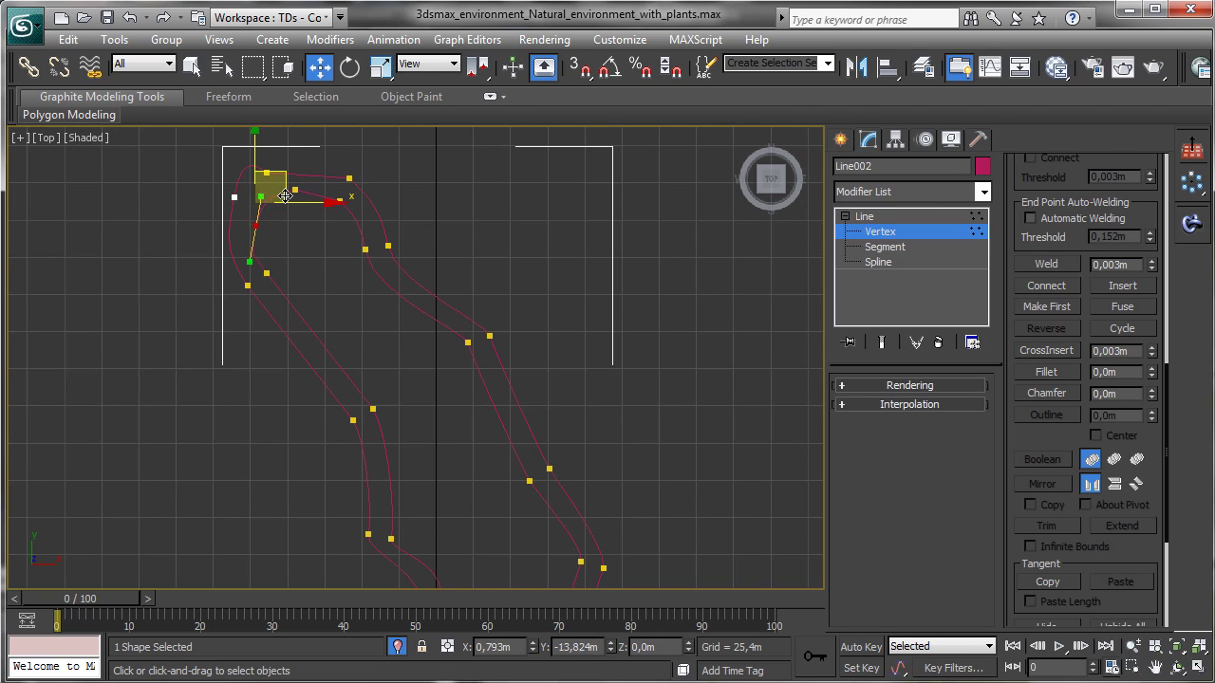
Step: Shift the inner outline's upper left-bank vertices inward to widen the band irregularly along that side
left_click_drag(268, 275, 324, 272)
left_click(373, 409)
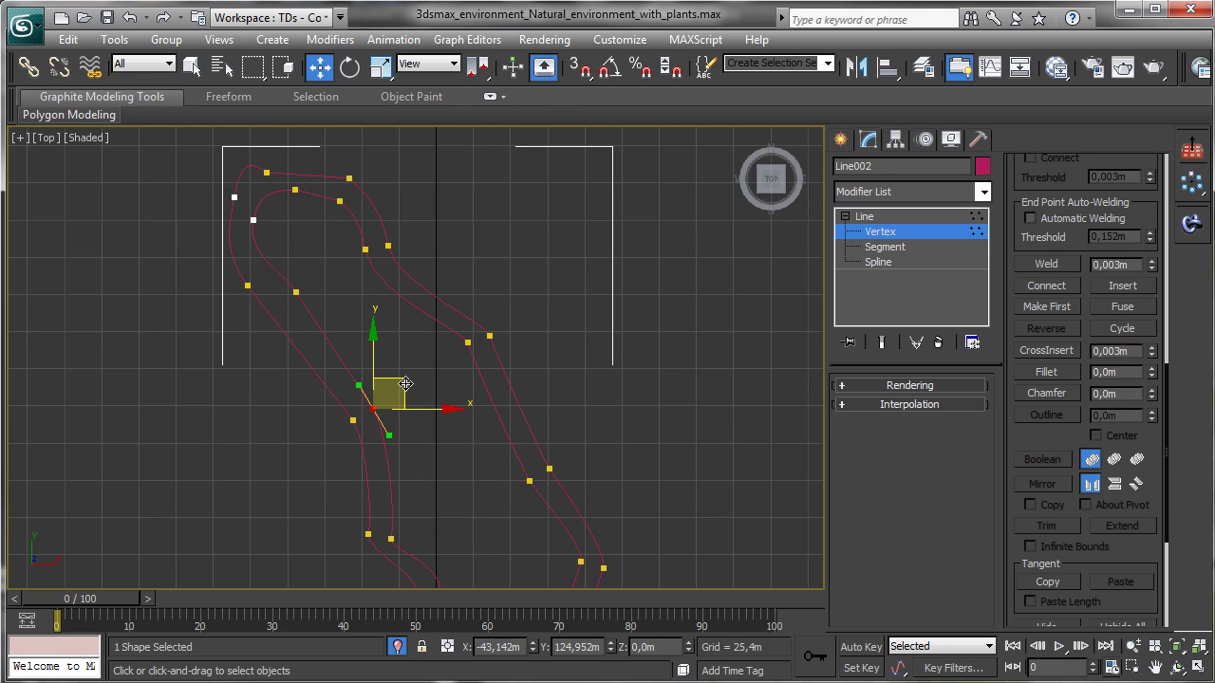
left_click_drag(406, 383, 426, 382)
left_click_drag(392, 540, 390, 508)
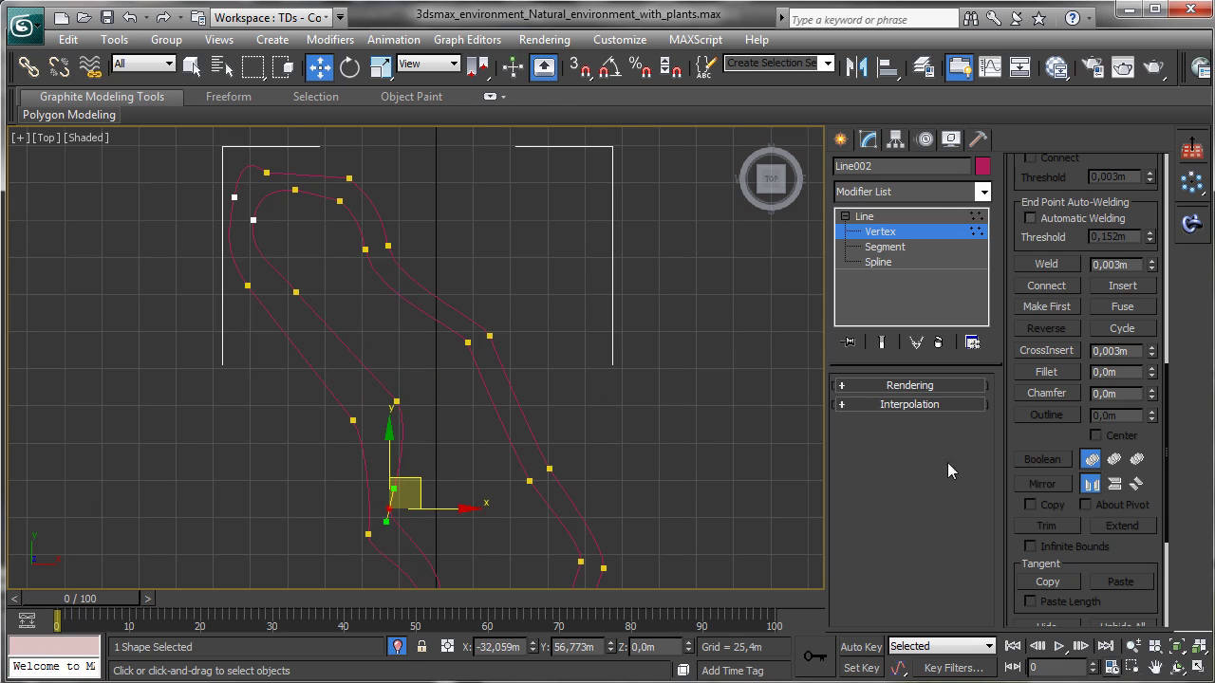
Step: Move the inner outline's middle left-bank vertex and two upper right-bank vertices inward to vary the band's width
left_click(1175, 649)
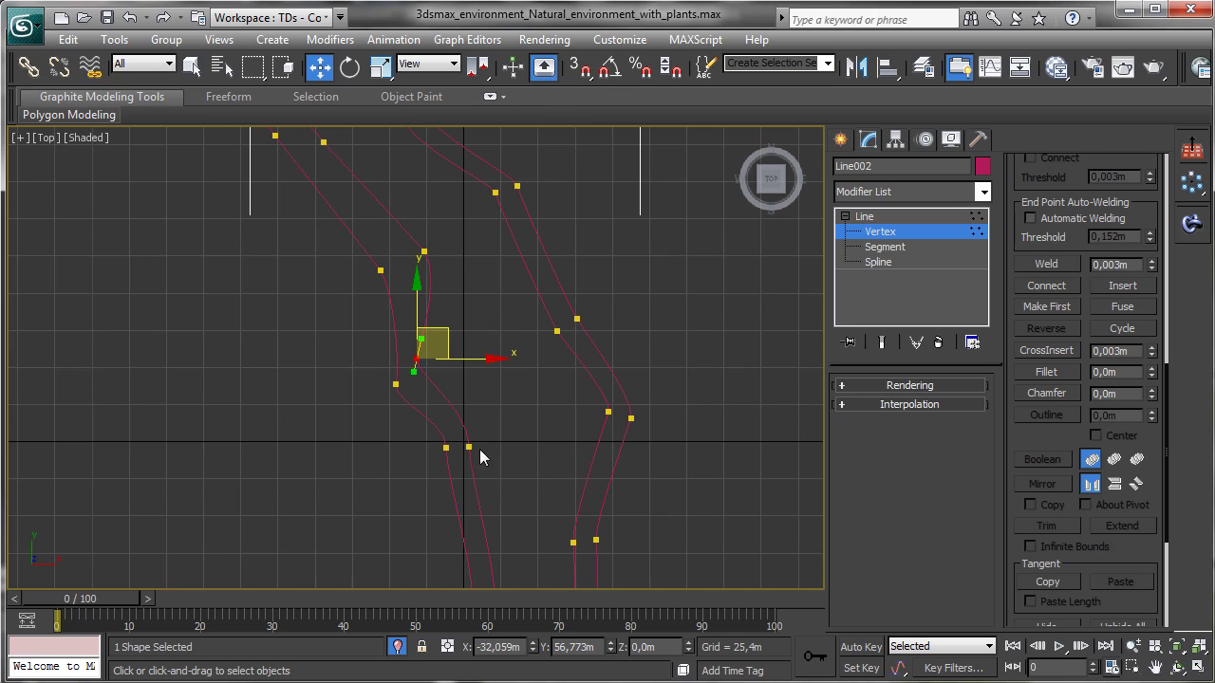
left_click(467, 446)
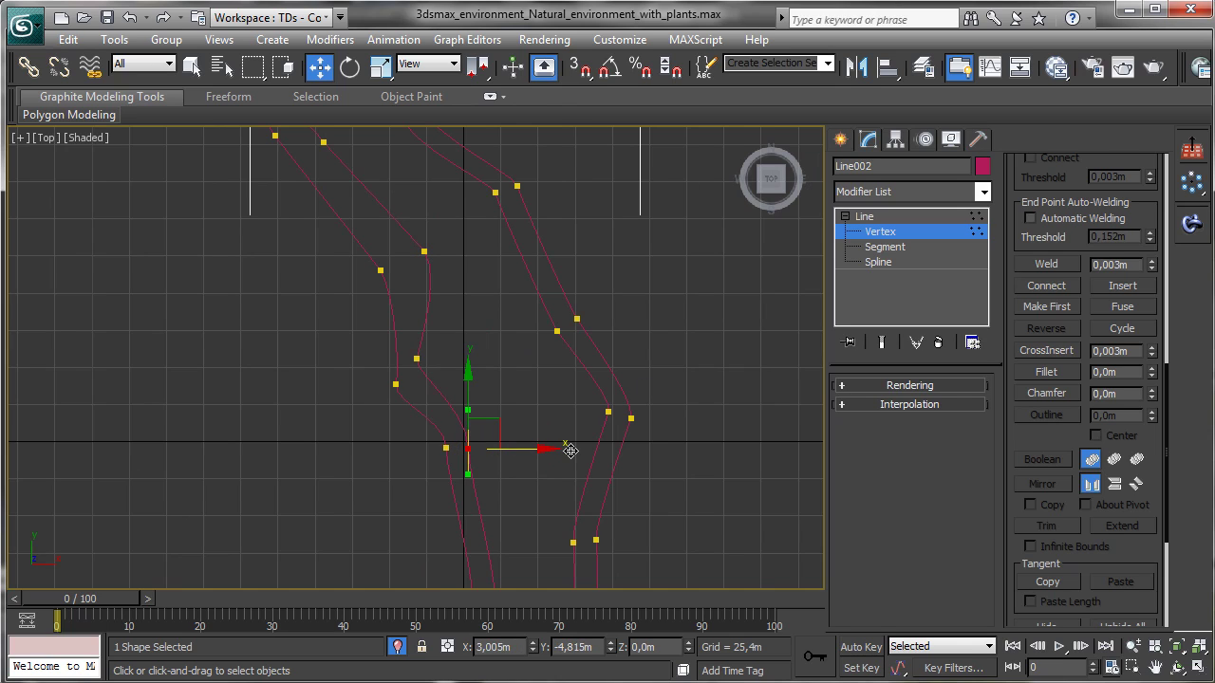
left_click_drag(570, 451, 595, 449)
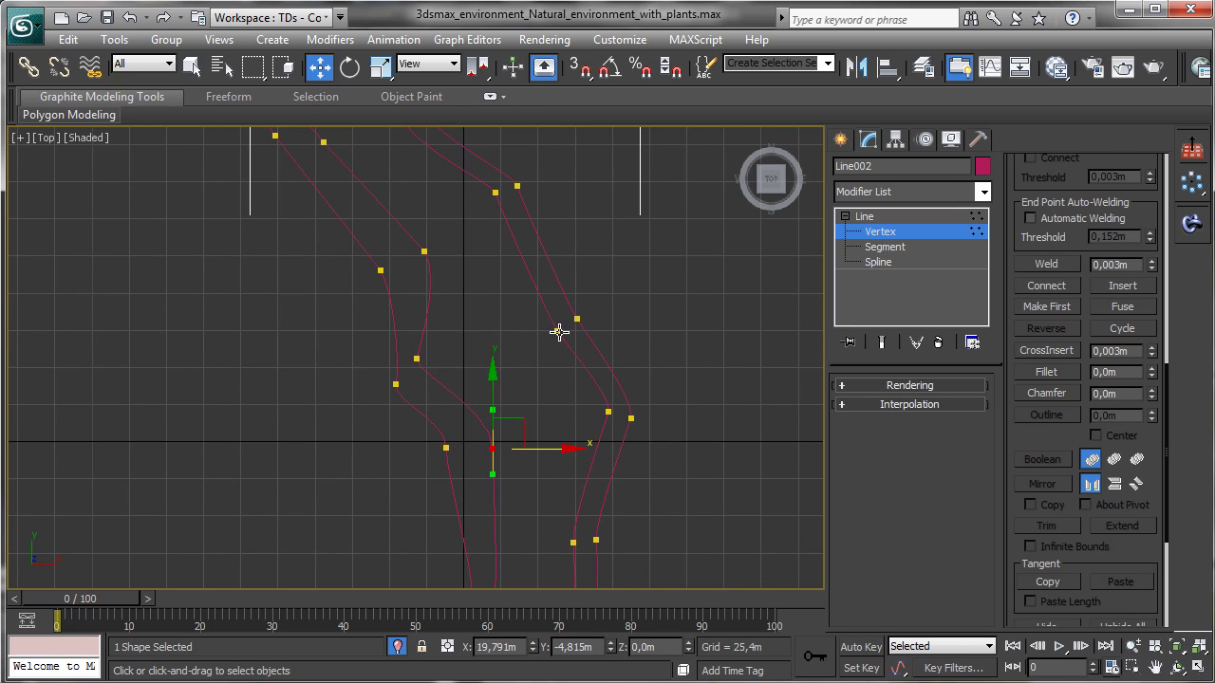
left_click_drag(559, 331, 539, 331)
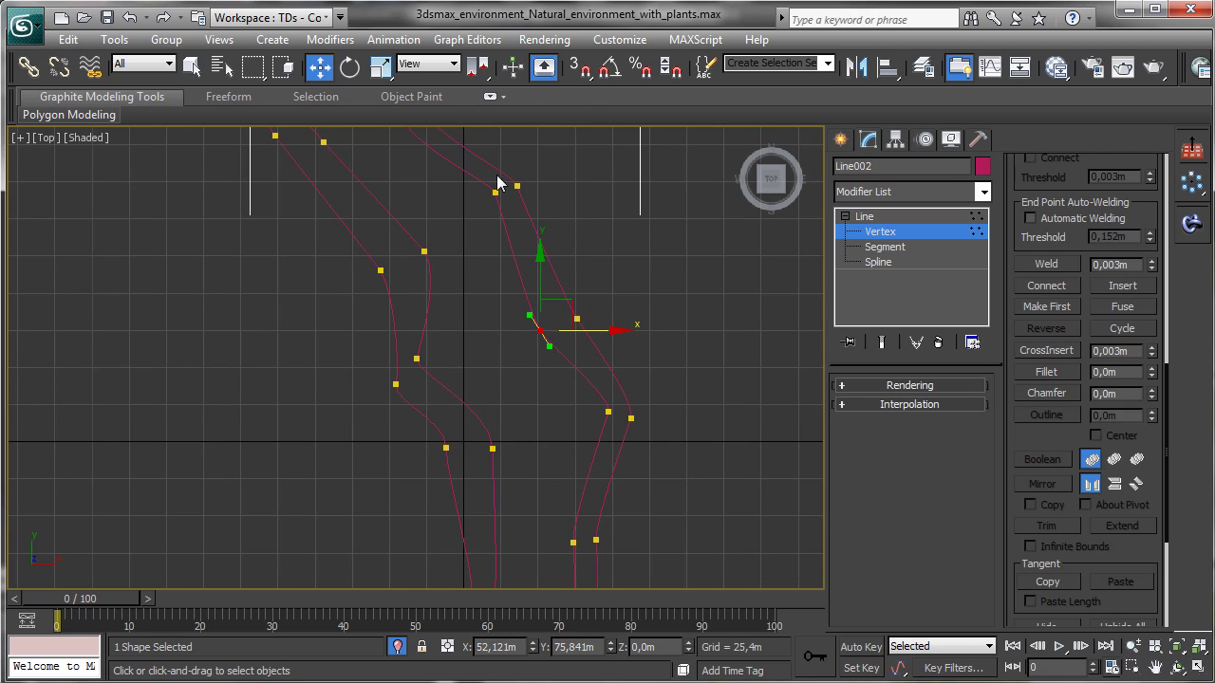
left_click(495, 191)
left_click(494, 189)
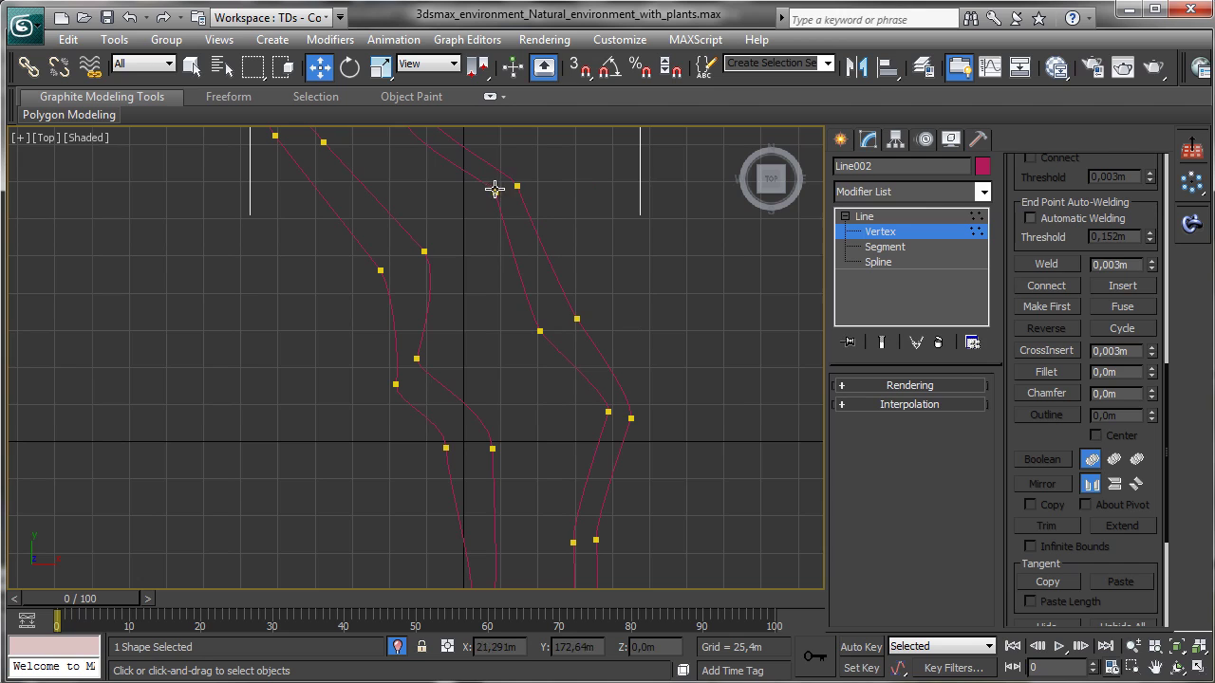
left_click(494, 190)
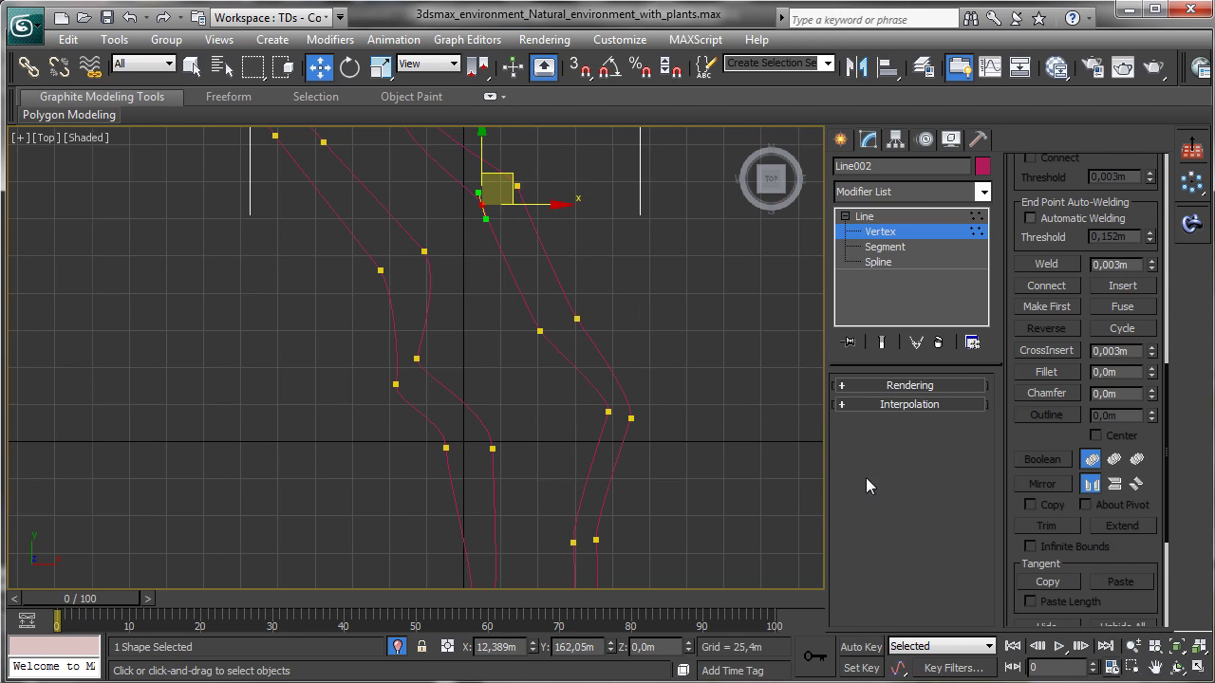
Step: Move the inner outline's right-bank bend vertex and lower left-bank vertices inward to widen the band irregularly
left_click(1155, 667)
left_click_drag(523, 441, 412, 206)
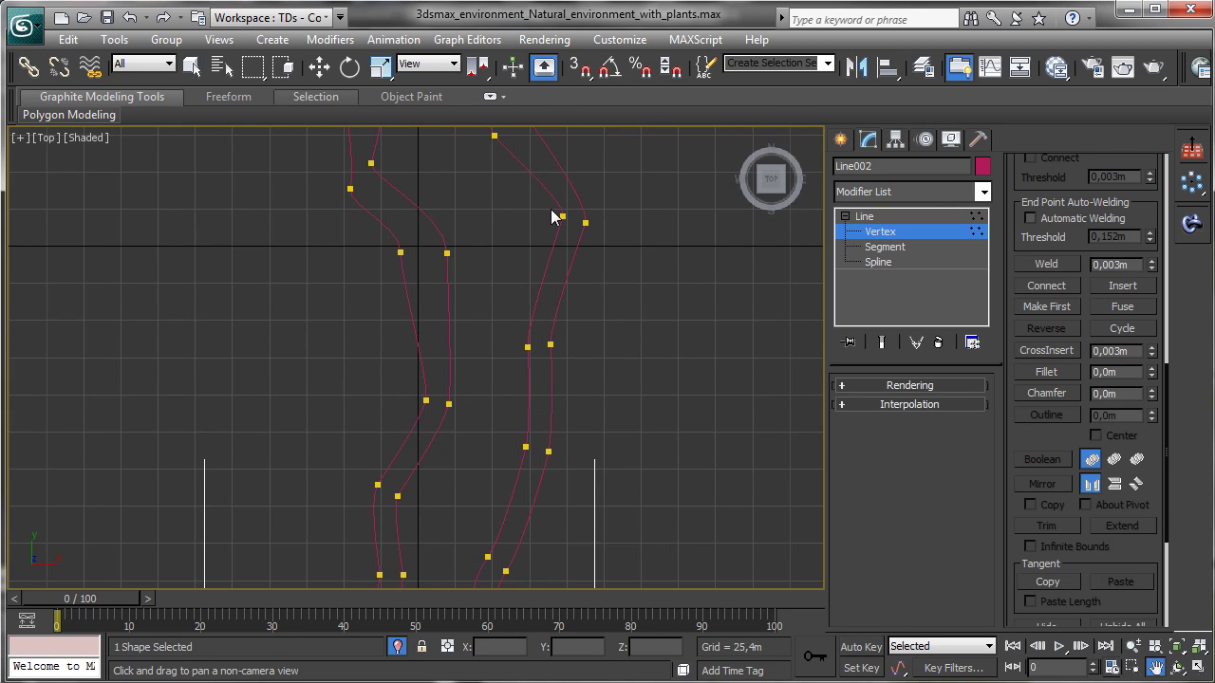
key("w")
left_click(562, 217)
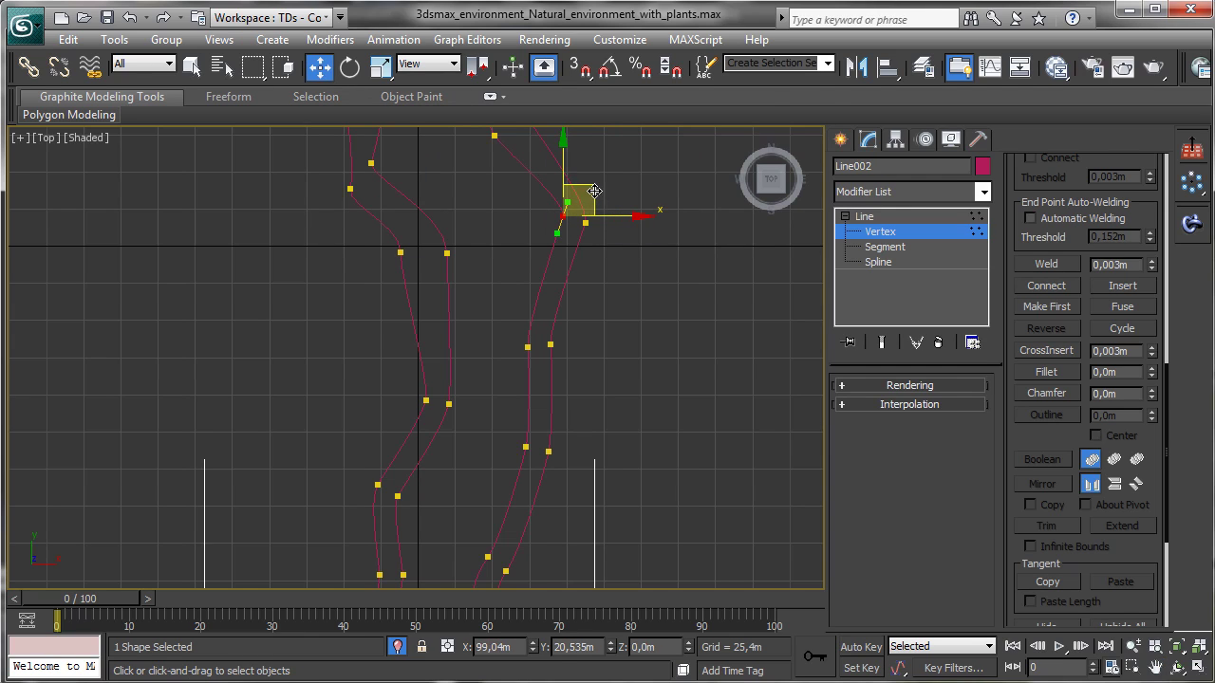
left_click_drag(594, 192, 471, 408)
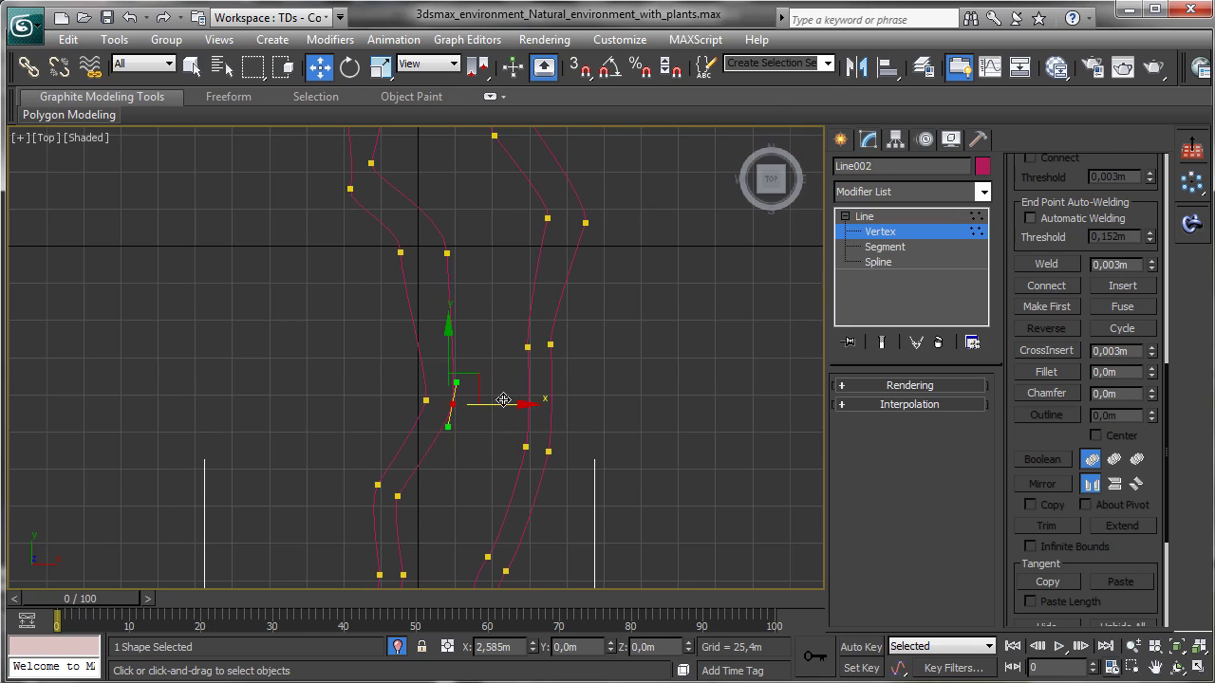
left_click(398, 495)
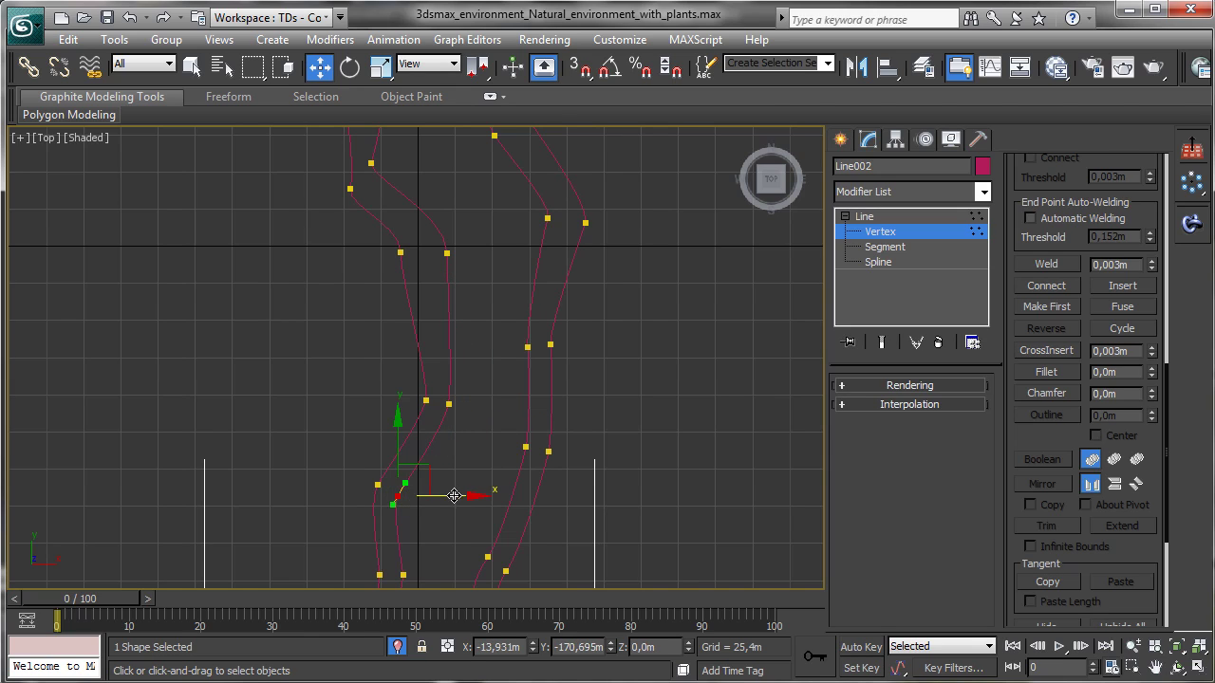
left_click_drag(454, 495, 479, 495)
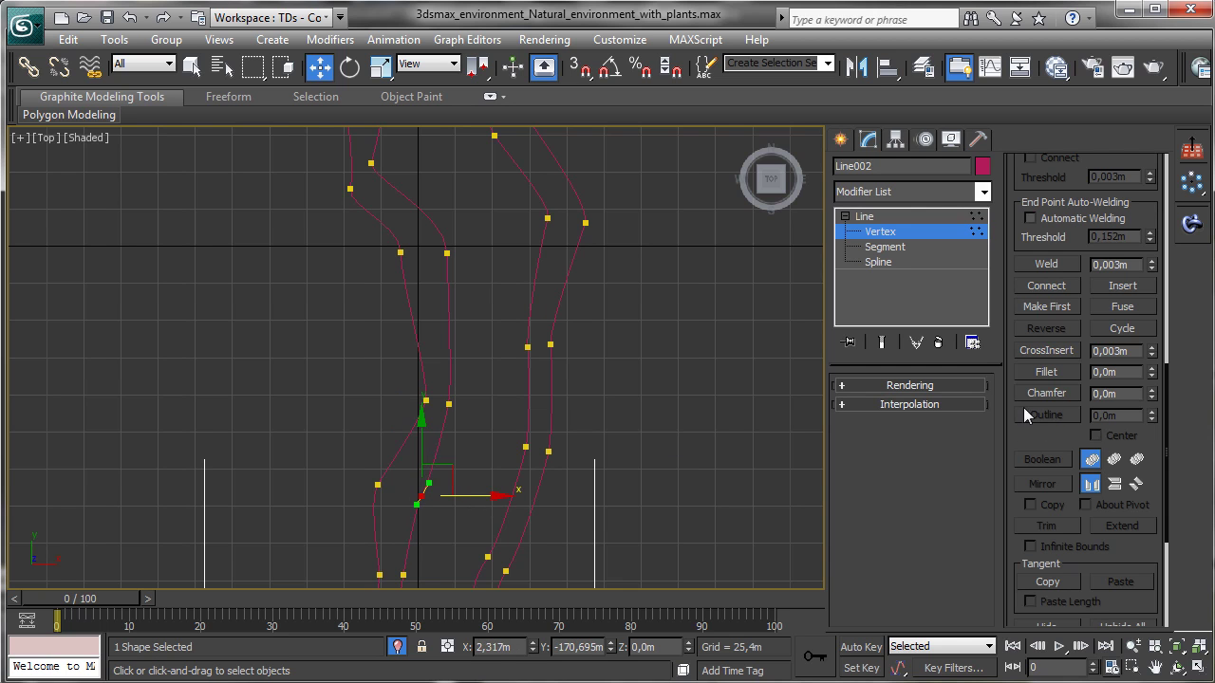
Step: Refine the inner outline with extra vertices along the upper left bank
left_click(1133, 646)
left_click_drag(507, 344, 540, 437)
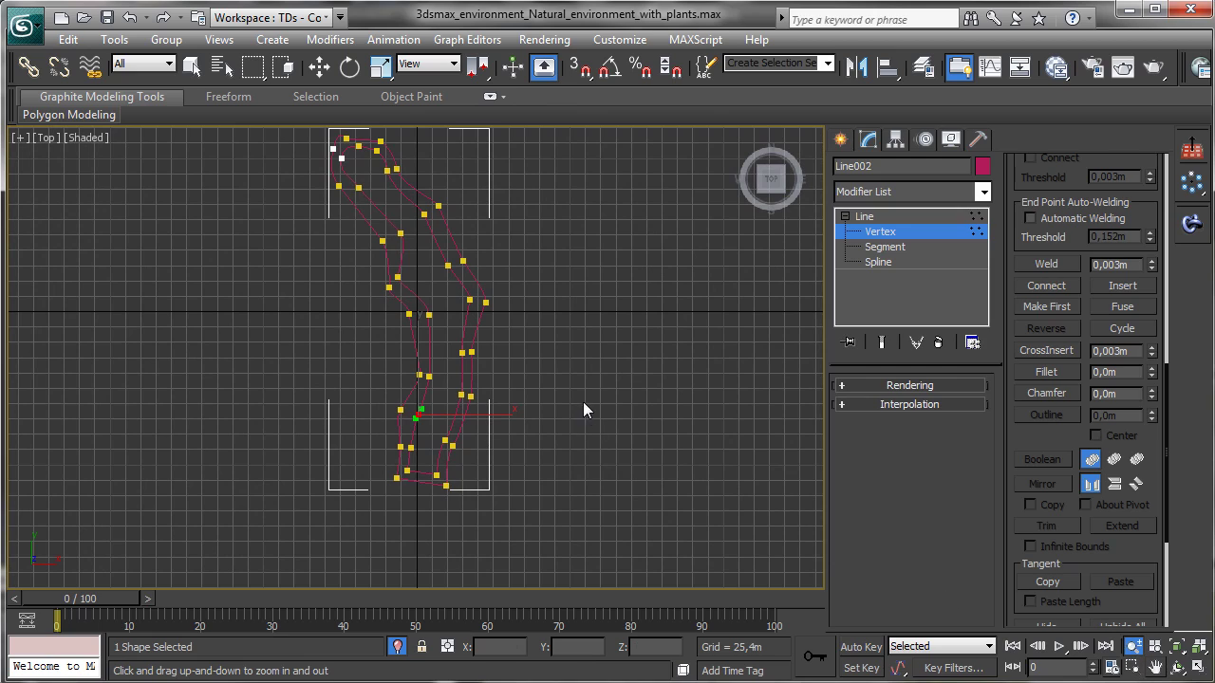
left_click(1156, 667)
left_click_drag(469, 331, 502, 347)
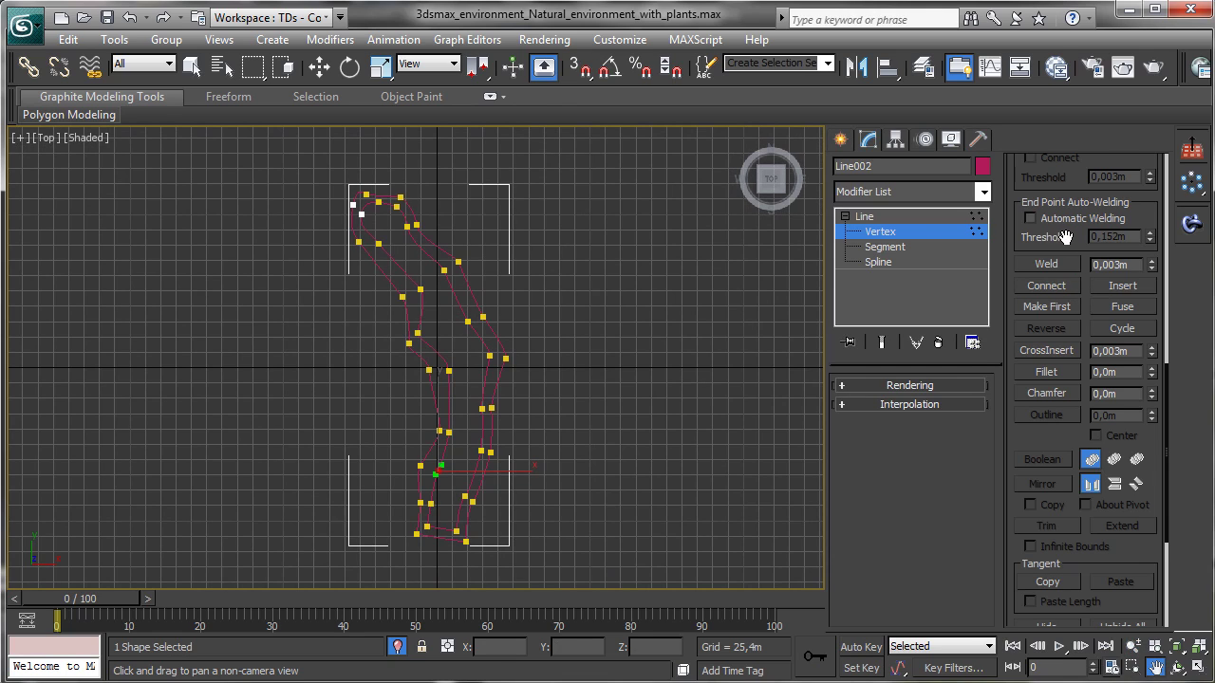
scroll(1065, 236, "up", 5)
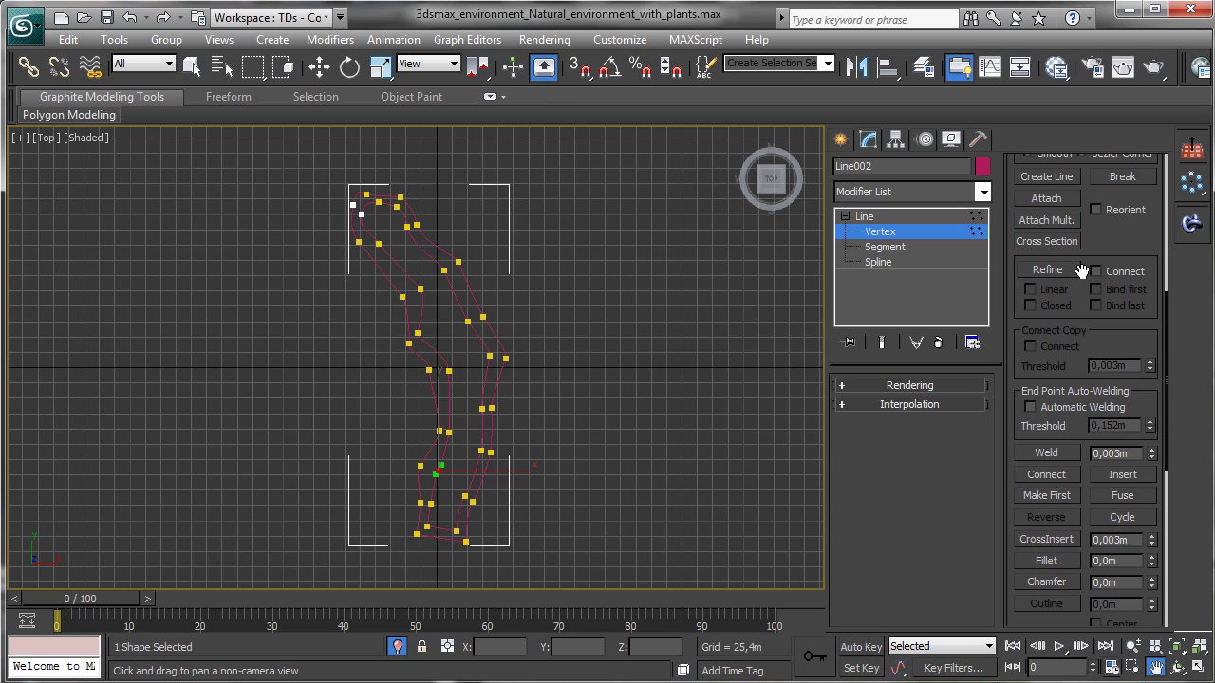
left_click(1047, 269)
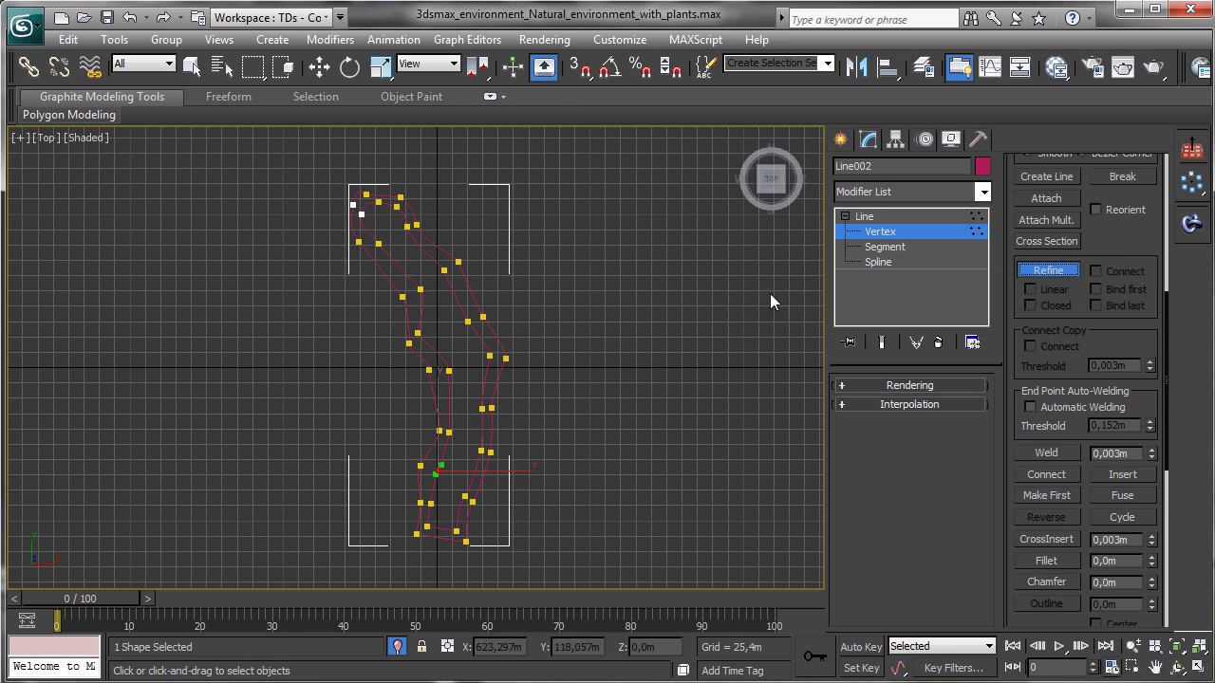
left_click(366, 229)
left_click(361, 221)
left_click(388, 256)
left_click(399, 269)
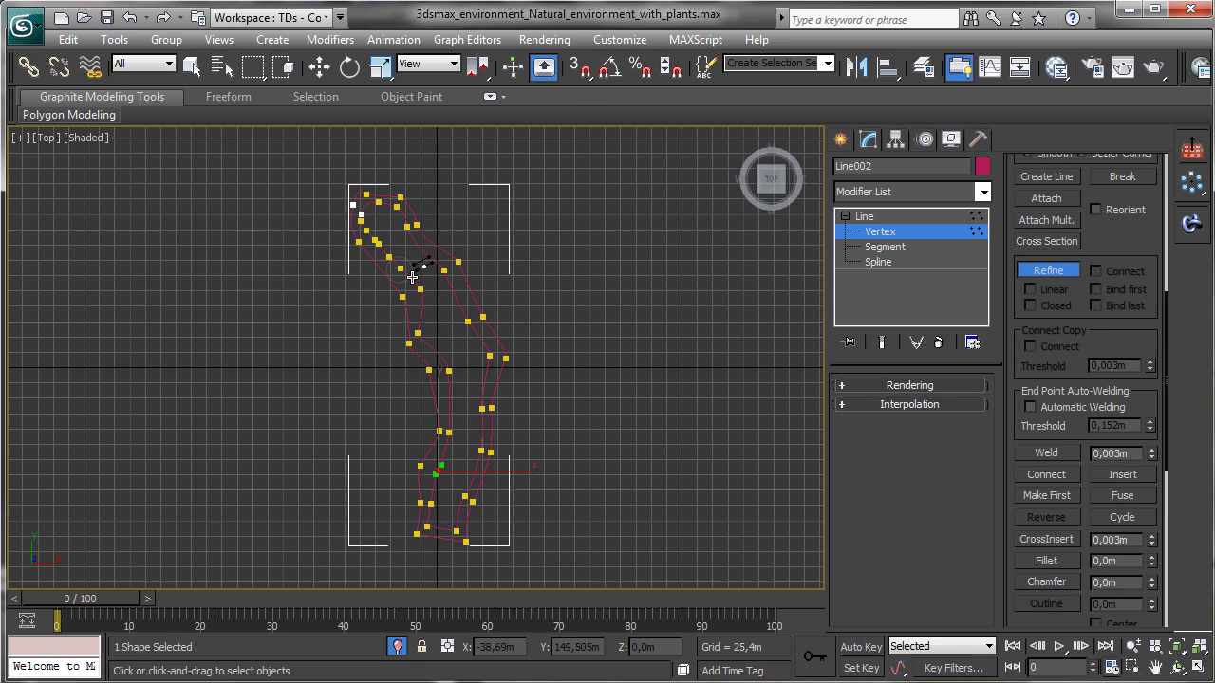
left_click(411, 277)
Step: Add refining vertices to the inner outline along the middle and lower left bank
left_click(422, 308)
left_click(421, 318)
left_click(426, 343)
left_click(441, 354)
left_click(450, 386)
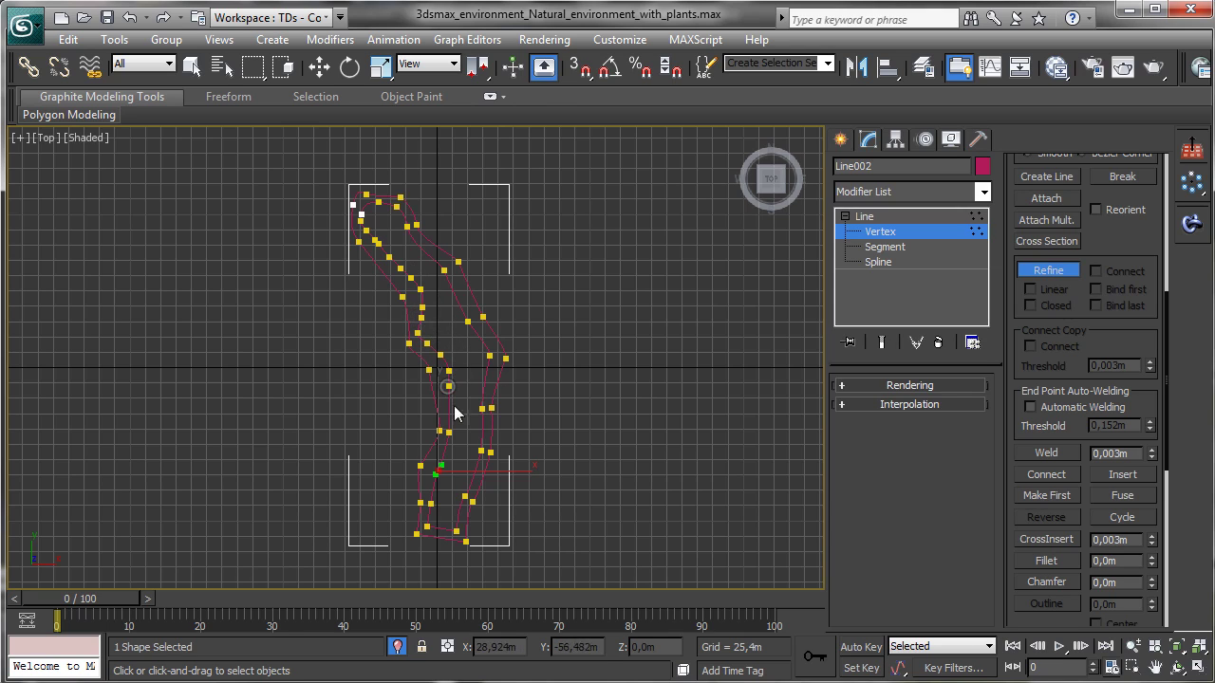
left_click(450, 402)
left_click(450, 417)
left_click(446, 447)
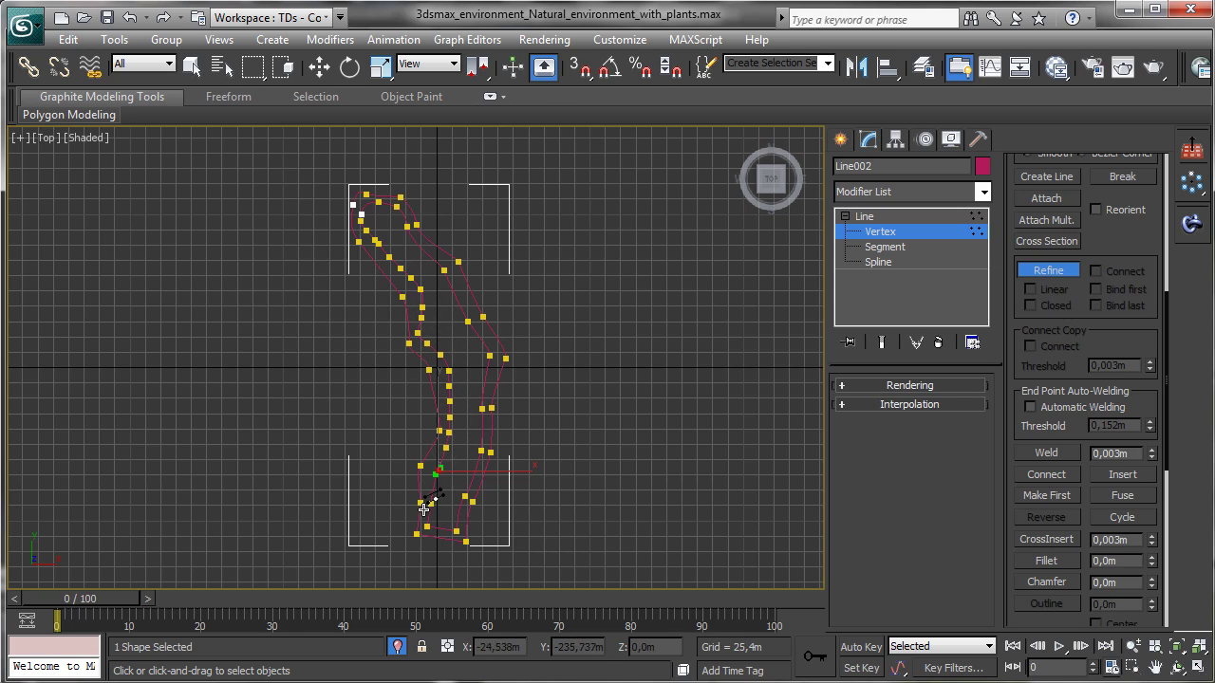
left_click(431, 491)
Step: Insert extra vertices on the inner outline along the right bank, from the lower end up to the outermost bend
left_click(459, 520)
left_click(462, 507)
left_click(469, 483)
left_click(477, 460)
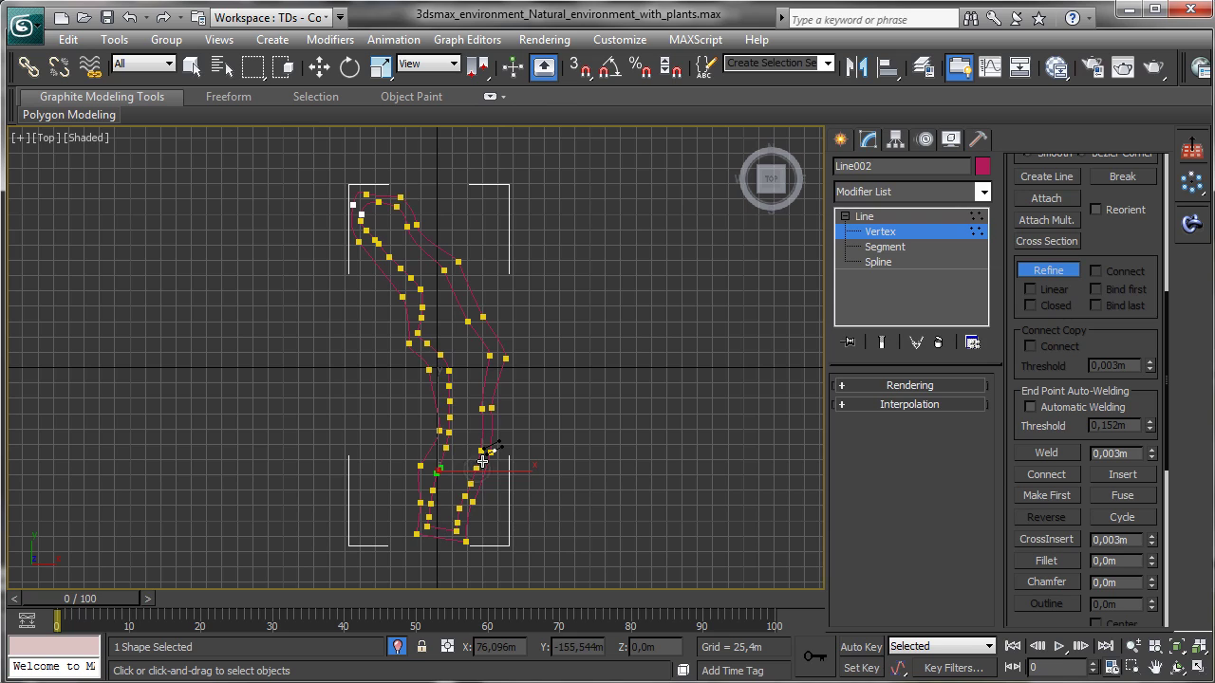
left_click(489, 452)
left_click(482, 438)
left_click(482, 408)
left_click(482, 420)
left_click(483, 392)
left_click(485, 374)
left_click(483, 343)
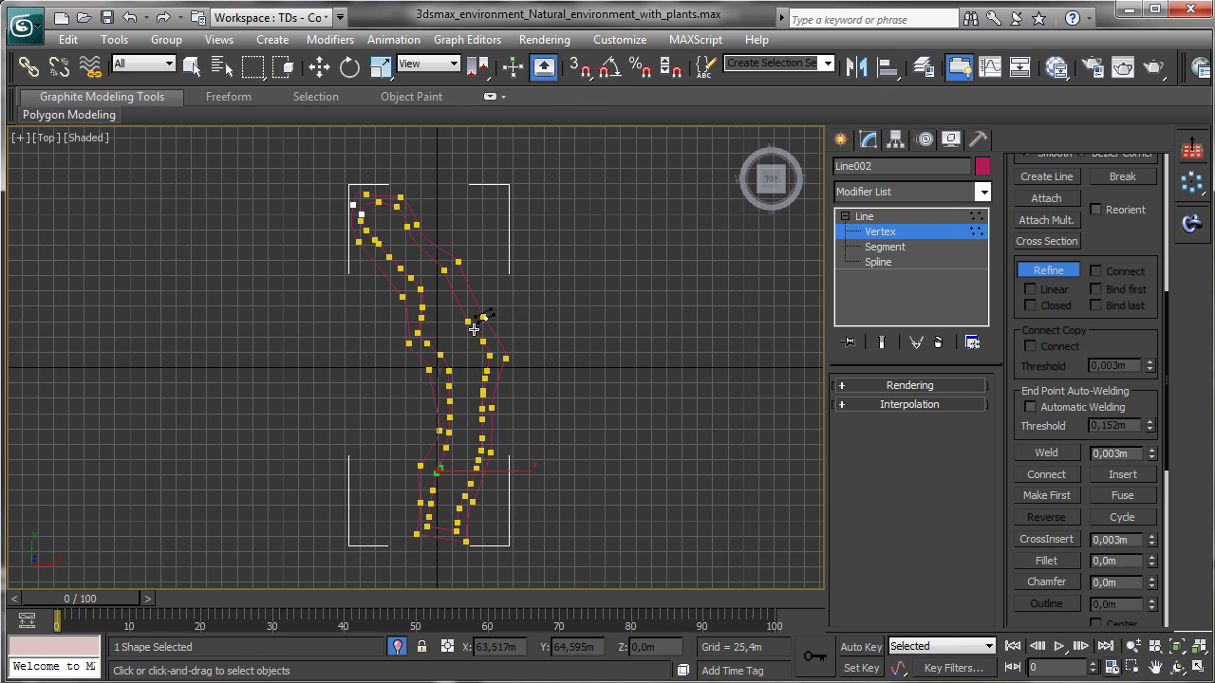
Step: Add extra vertices to the inner outline along the upper right bank up to the top end
left_click(476, 333)
left_click(458, 301)
left_click(450, 285)
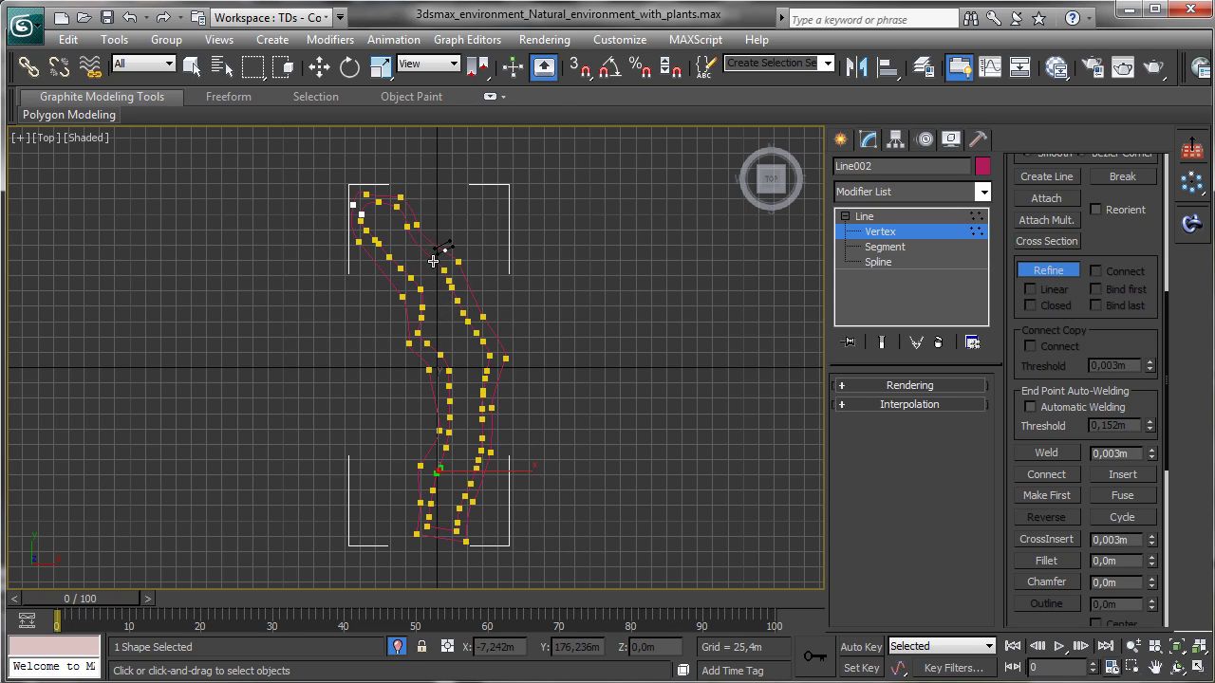
left_click(426, 253)
left_click(417, 244)
left_click(411, 217)
left_click(406, 208)
Step: Refine the outer outline with extra vertices along the upper left bank
left_click(351, 220)
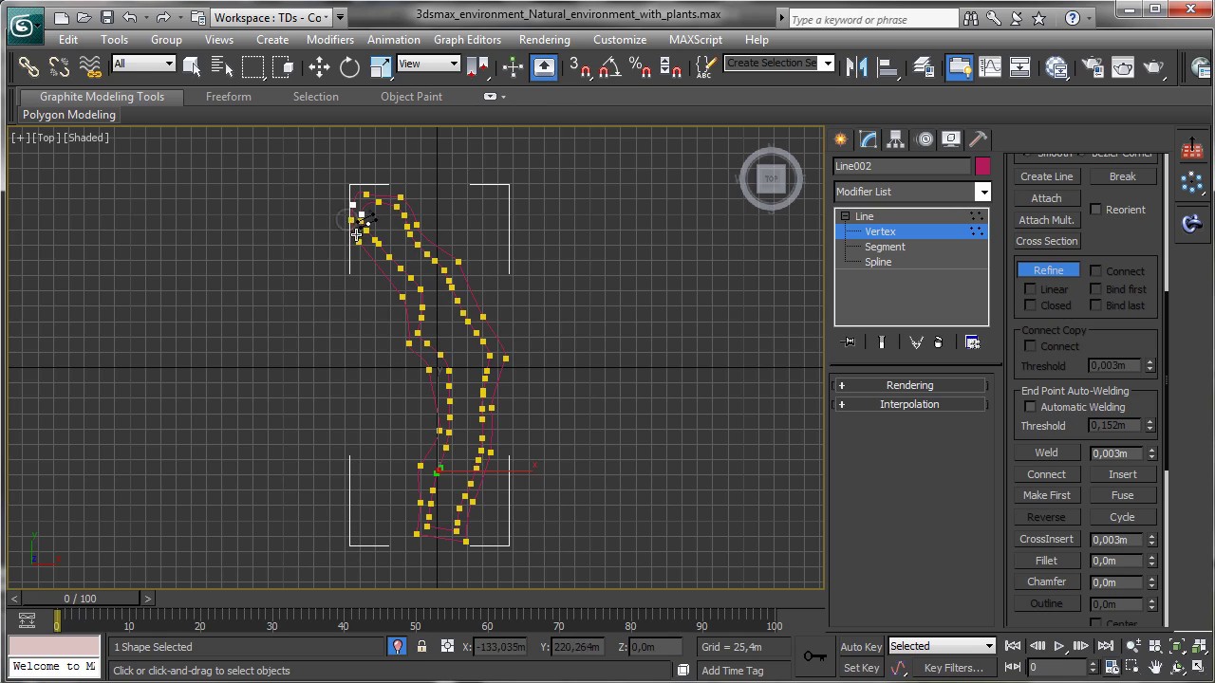
left_click(352, 230)
left_click(367, 254)
left_click(387, 267)
left_click(398, 278)
left_click(409, 287)
left_click(407, 313)
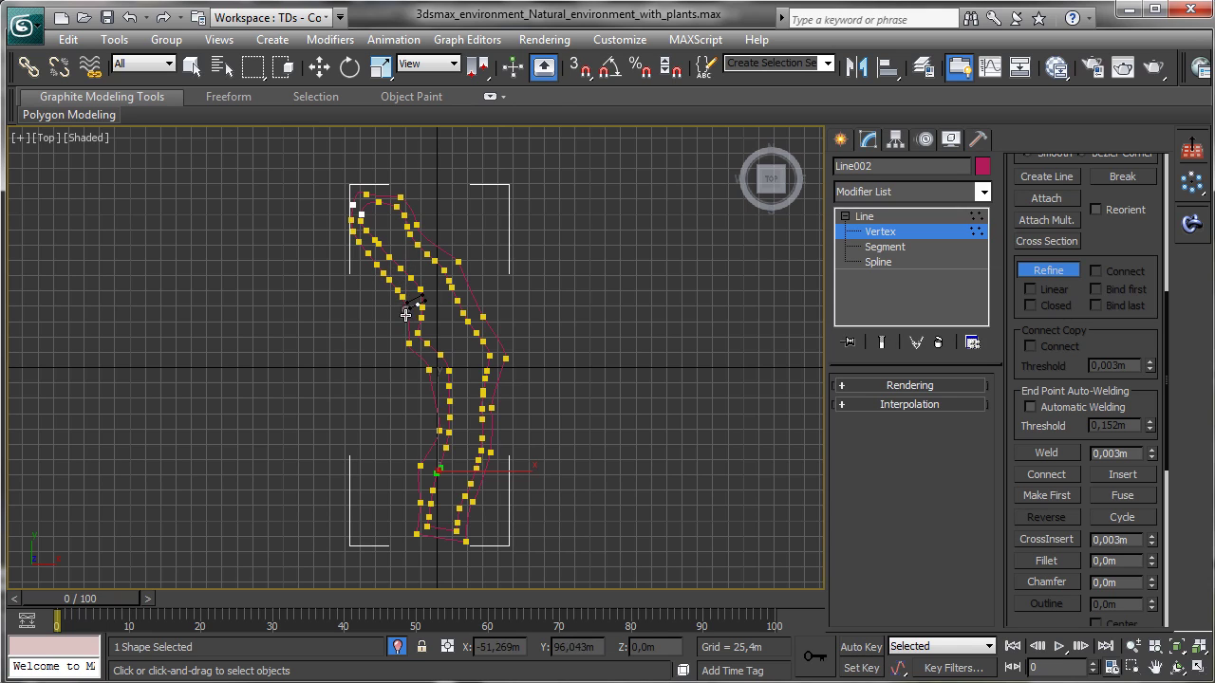
Step: Insert extra vertices on the outer outline along the middle and lower left bank
left_click(407, 324)
left_click(409, 334)
left_click(416, 351)
left_click(424, 360)
left_click(432, 375)
left_click(433, 396)
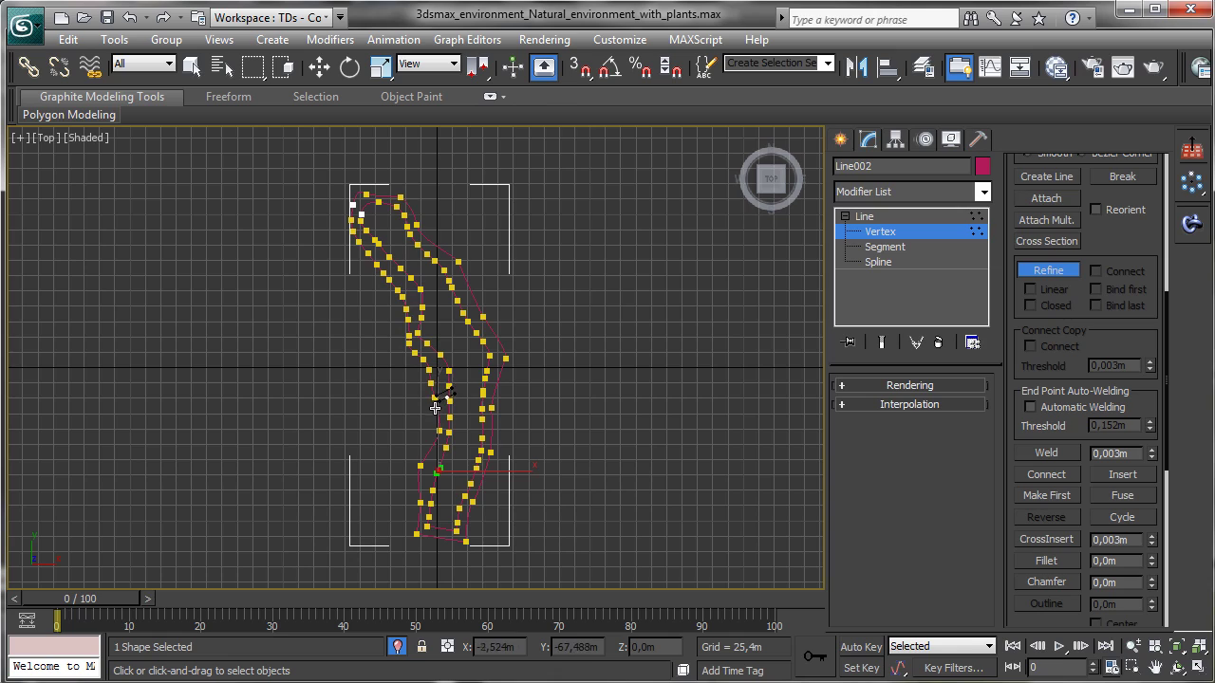
left_click(435, 410)
left_click(435, 424)
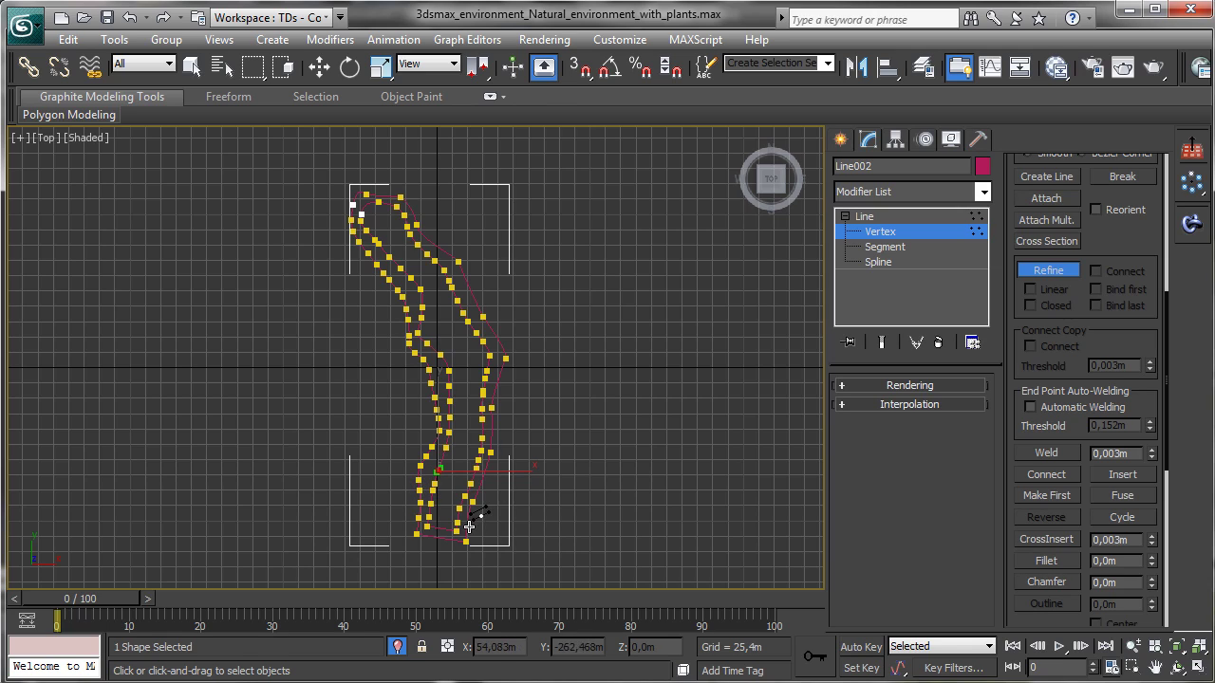
Step: Add refining vertices to the outer outline along the whole right bank and leave vertex editing
left_click(471, 501)
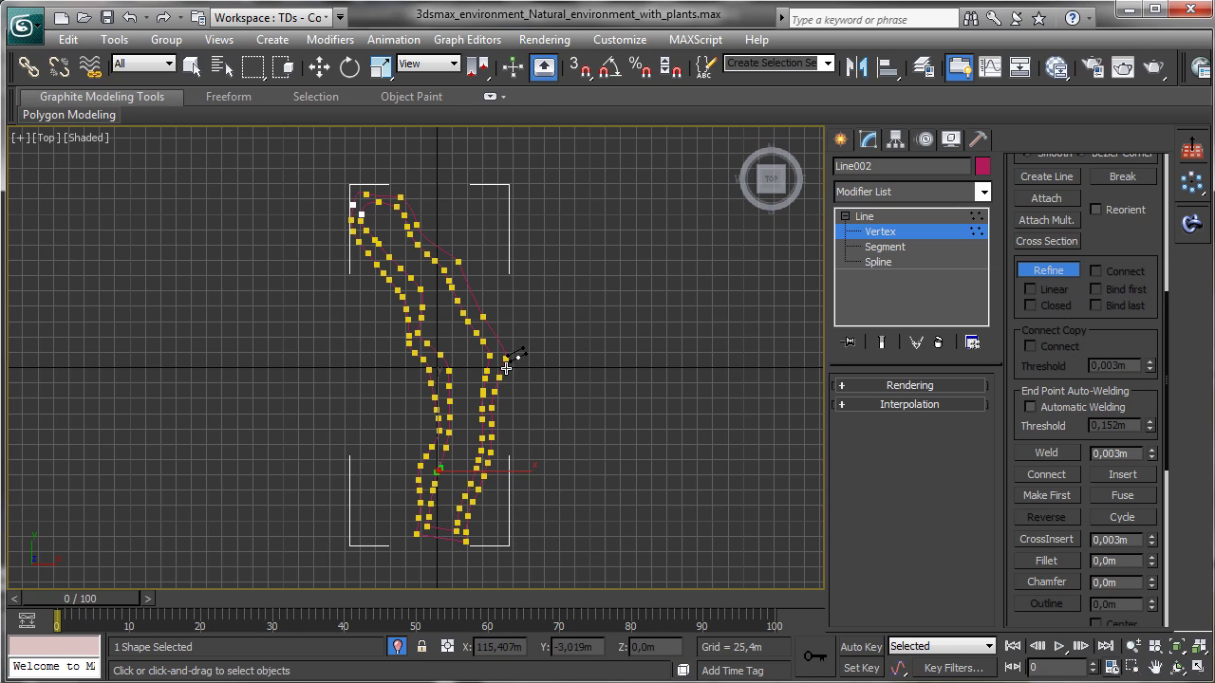
left_click(503, 348)
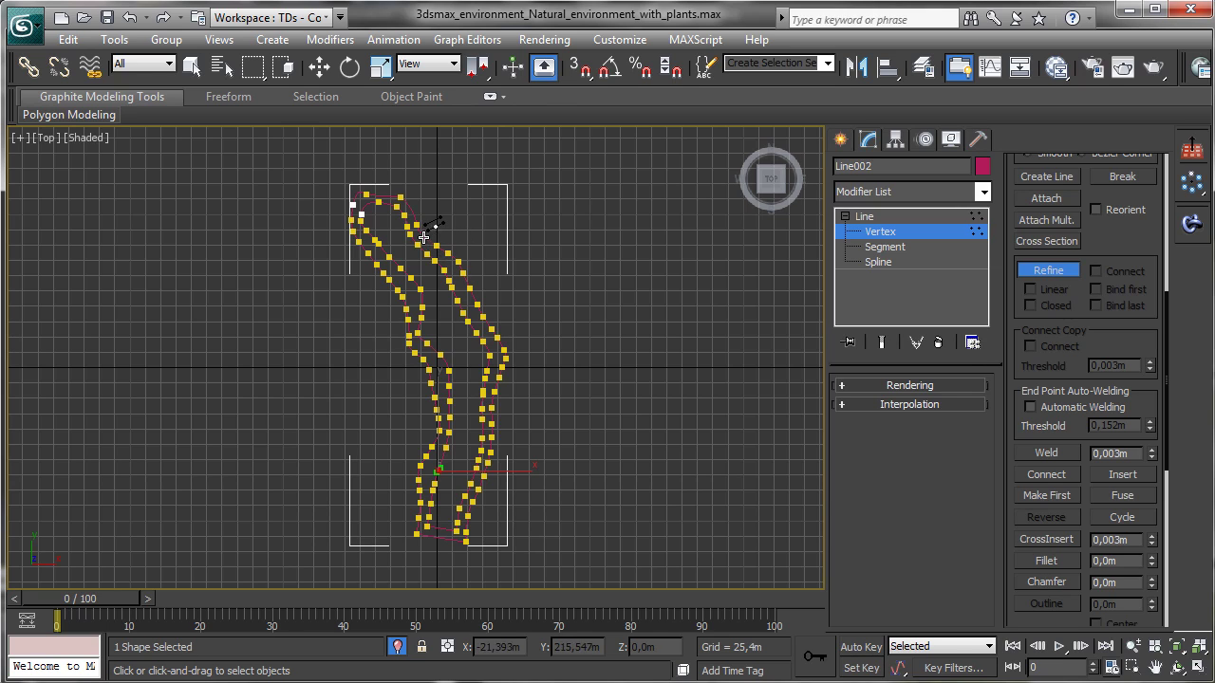
left_click(904, 235)
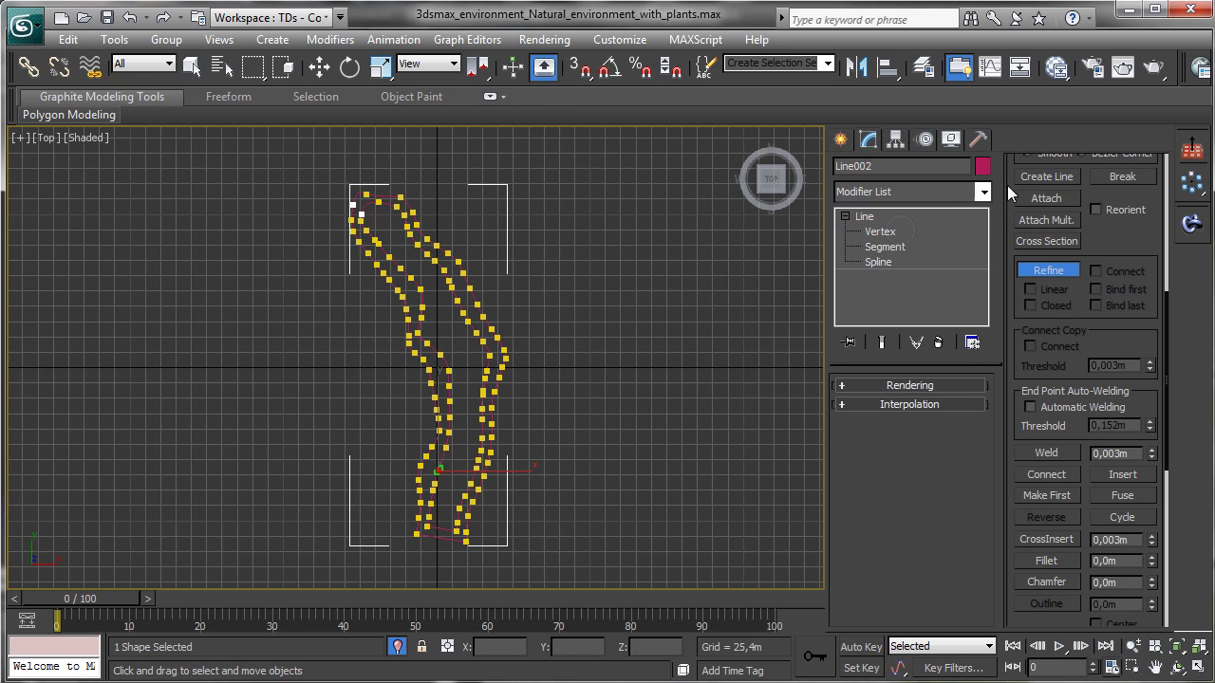
Step: Apply a Noise modifier to the refined river line
left_click(971, 198)
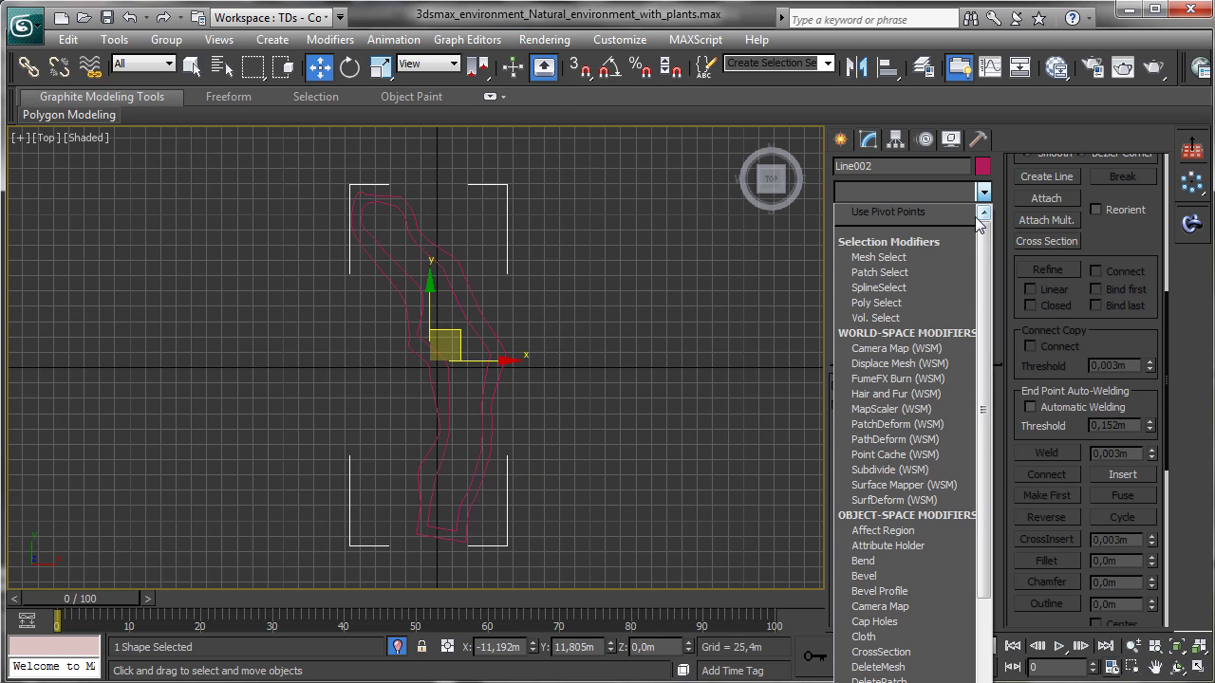
left_click_drag(985, 274, 971, 541)
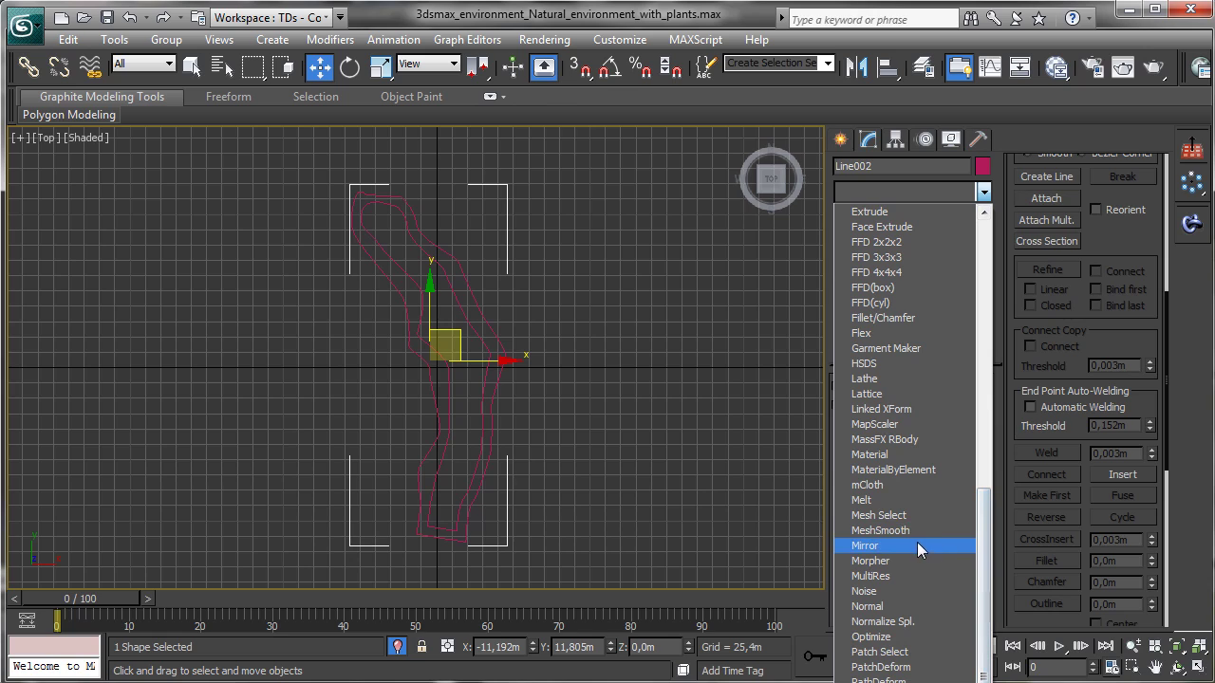
left_click(863, 591)
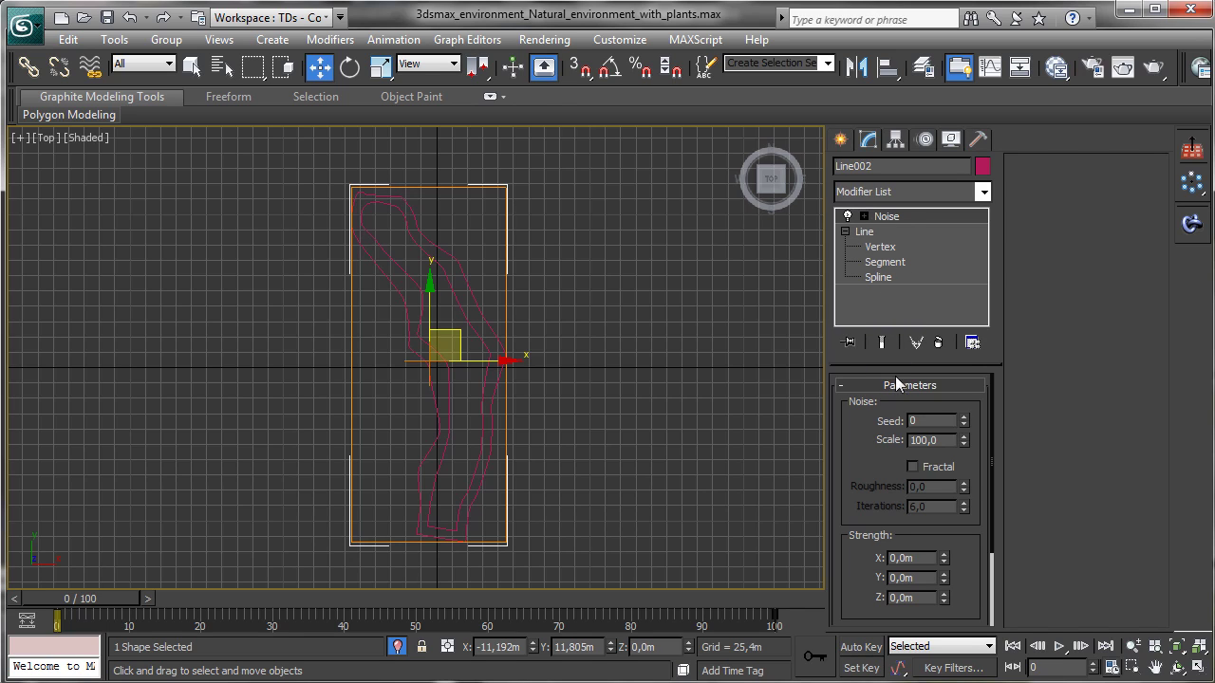
Step: Try a Noise strength of 3 m along X and raise it to 15 m
double_click(921, 558)
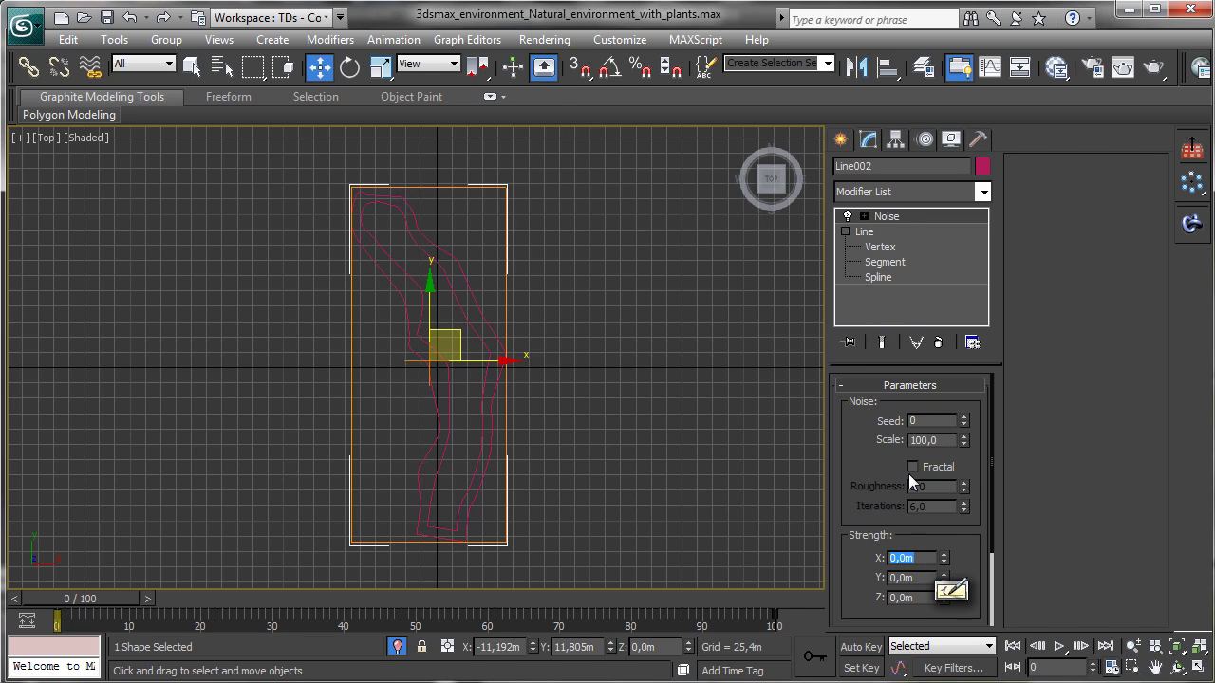
type("3")
key("Return")
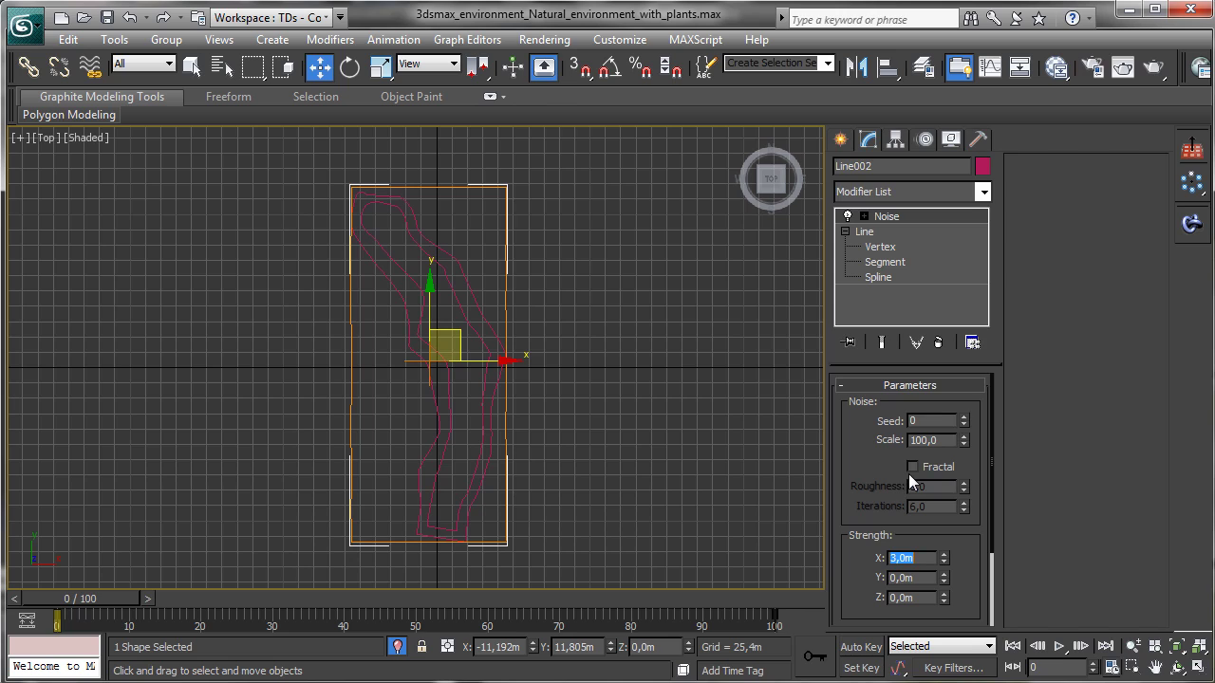
type("15")
key("Return")
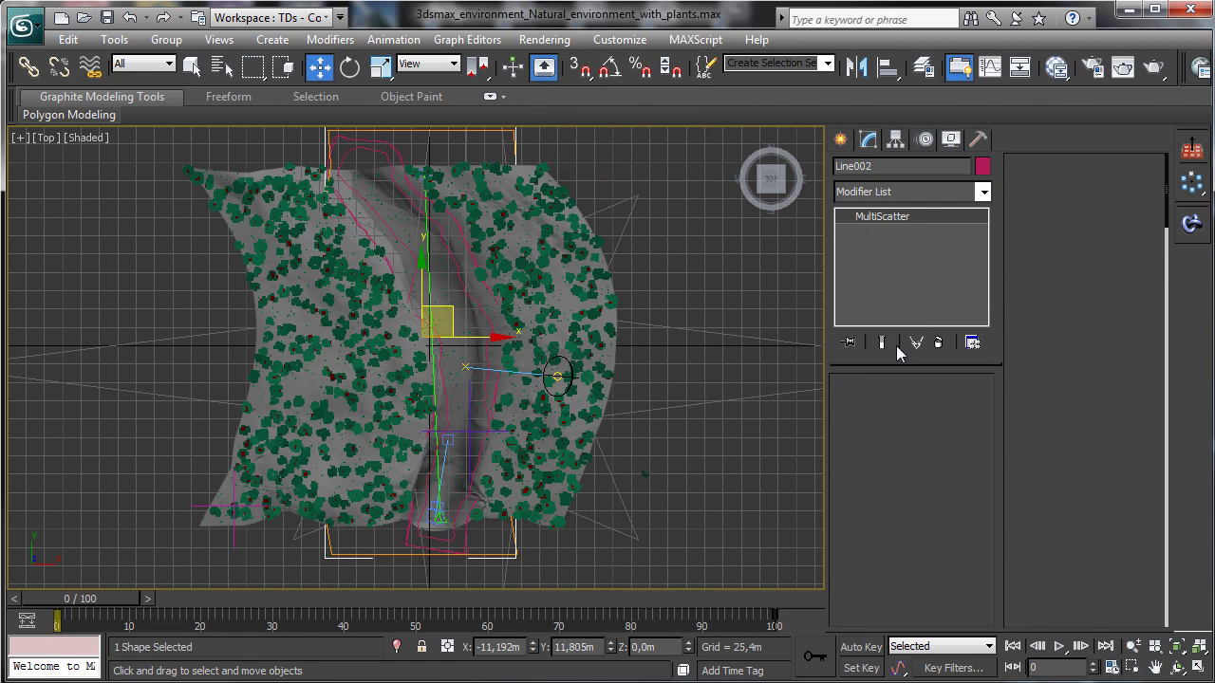
Step: Assign Line002 as the border spline of MultiScatter_002
left_click_drag(1147, 372, 1087, 288)
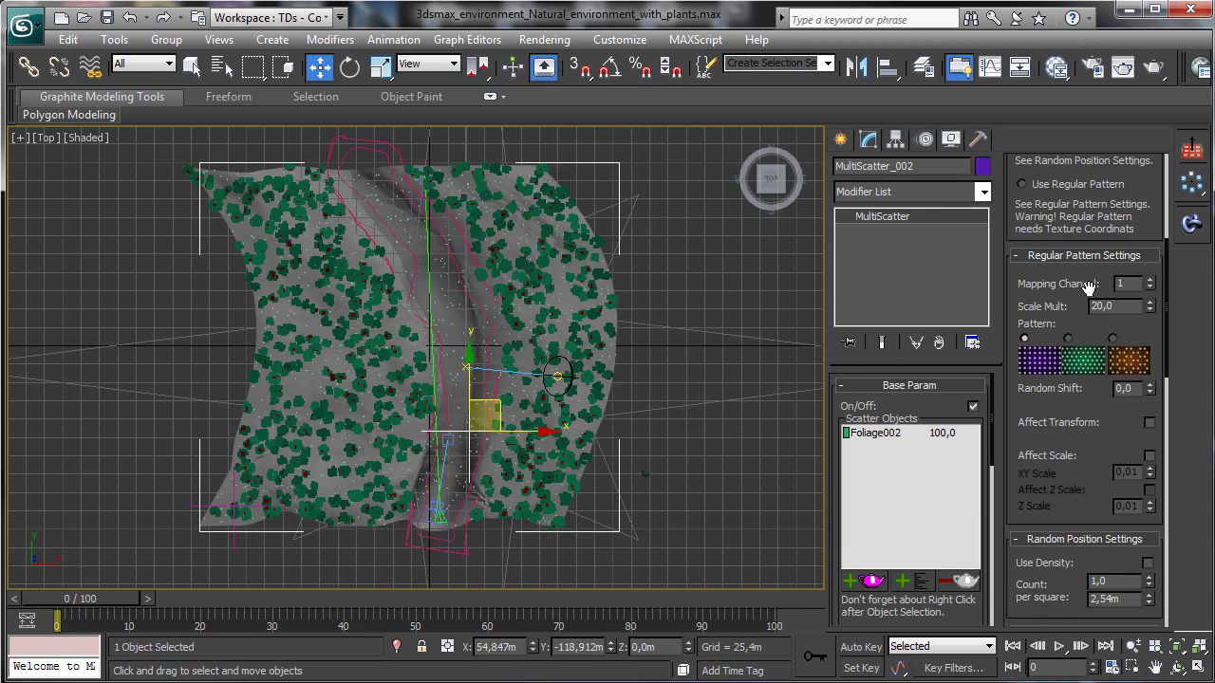
left_click_drag(1101, 448, 1110, 177)
left_click(1103, 373)
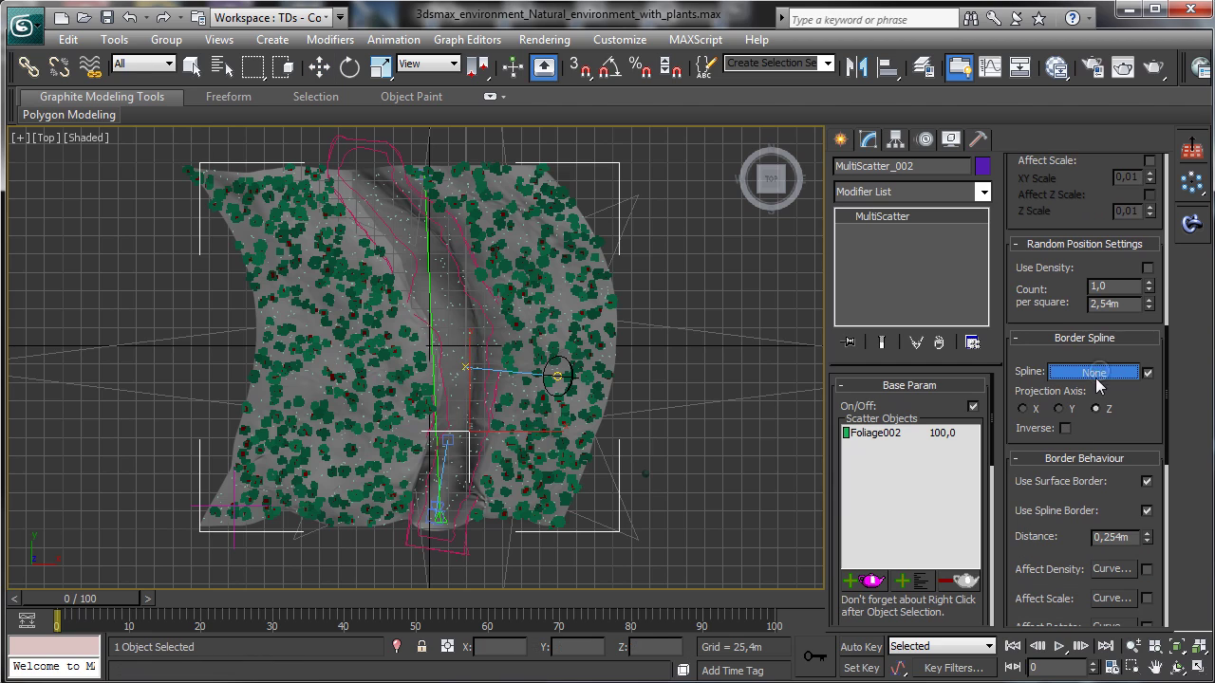
key("h")
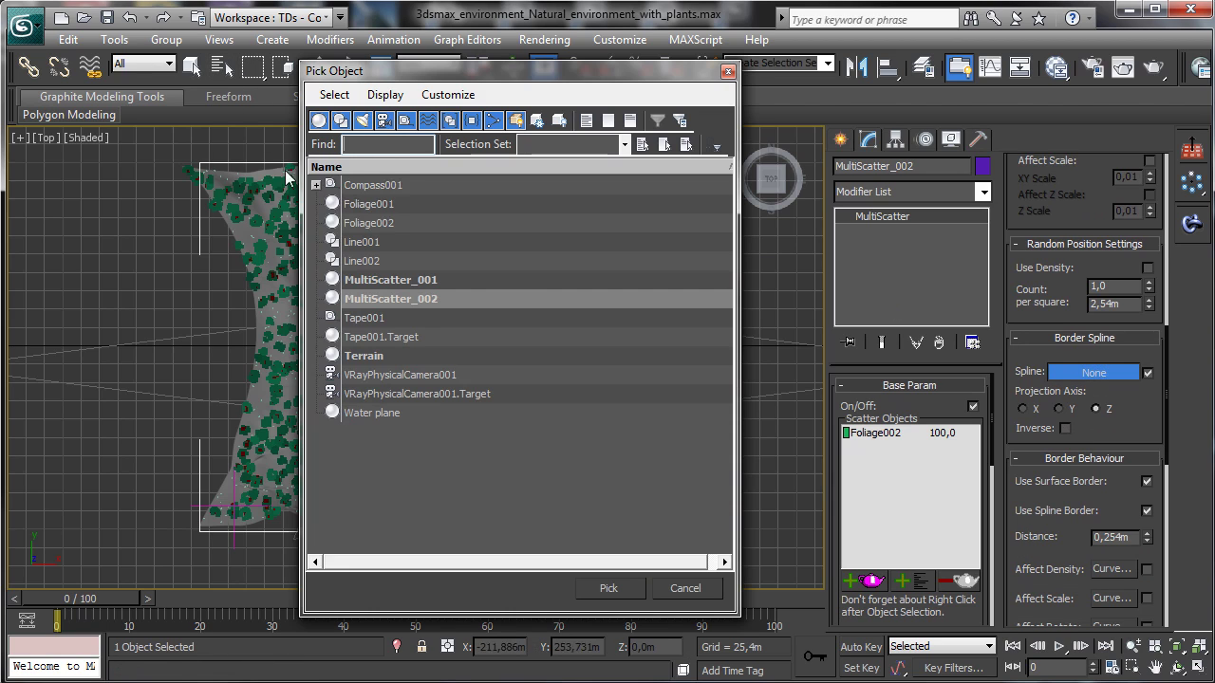
double_click(366, 261)
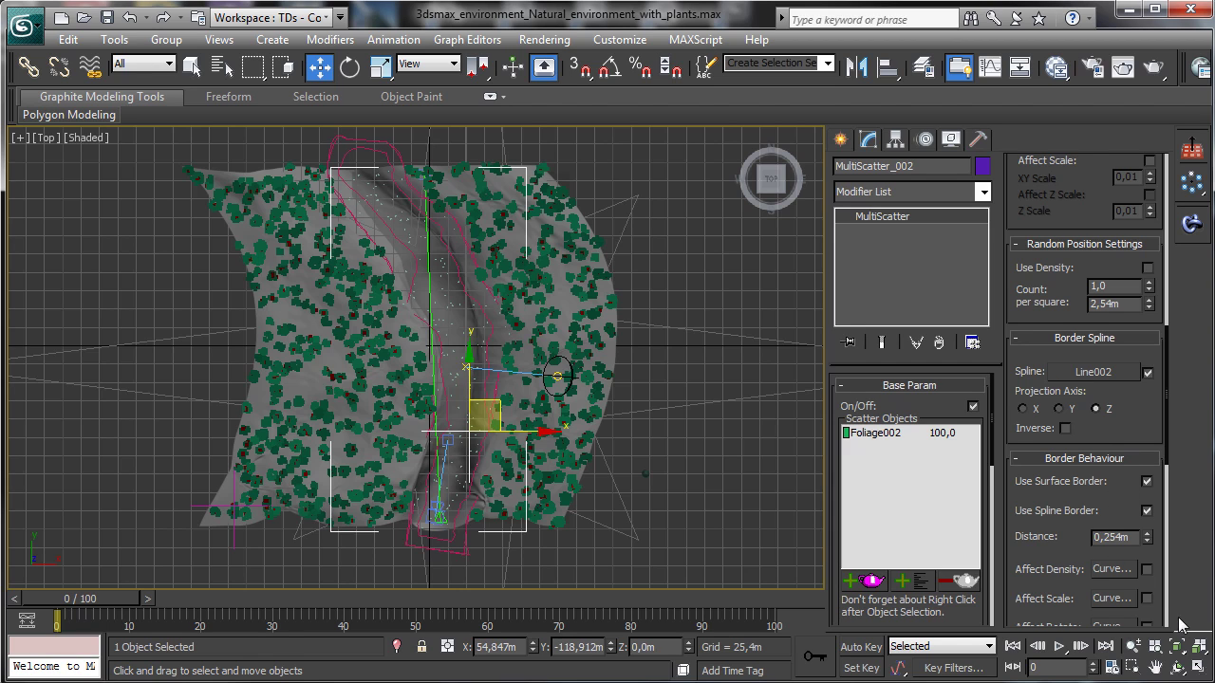
Step: Restore the four-viewport layout and select Foliage001 from the scene's object list
left_click(1200, 669)
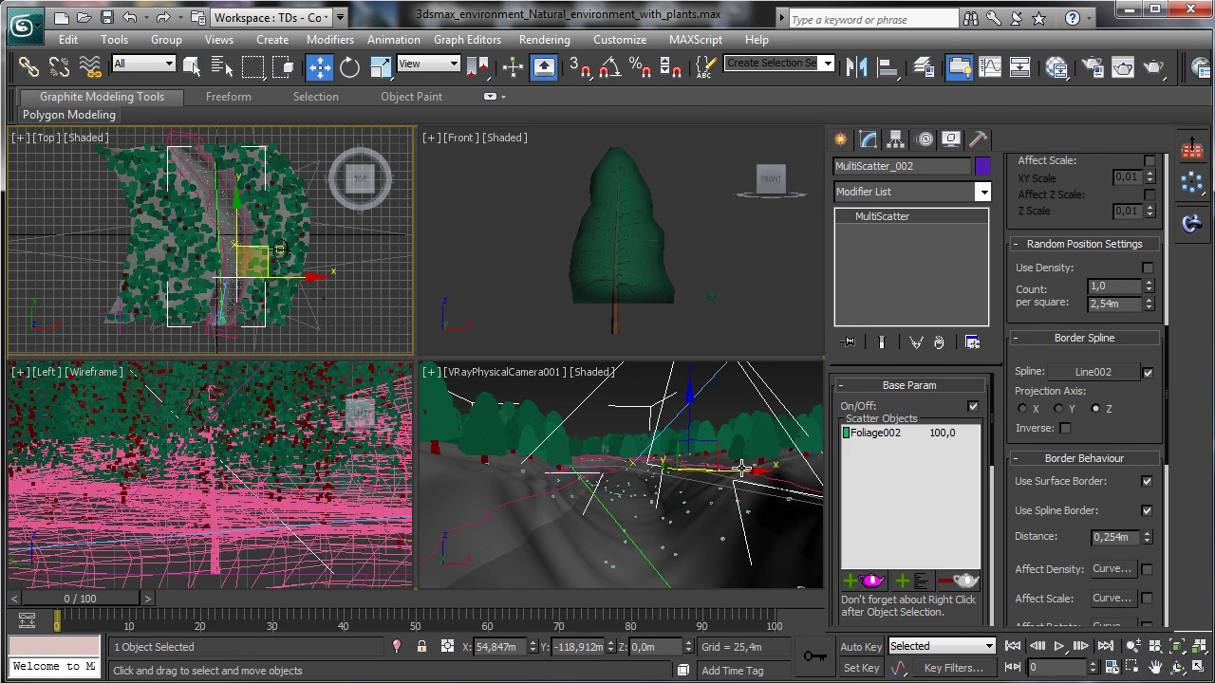
left_click(221, 66)
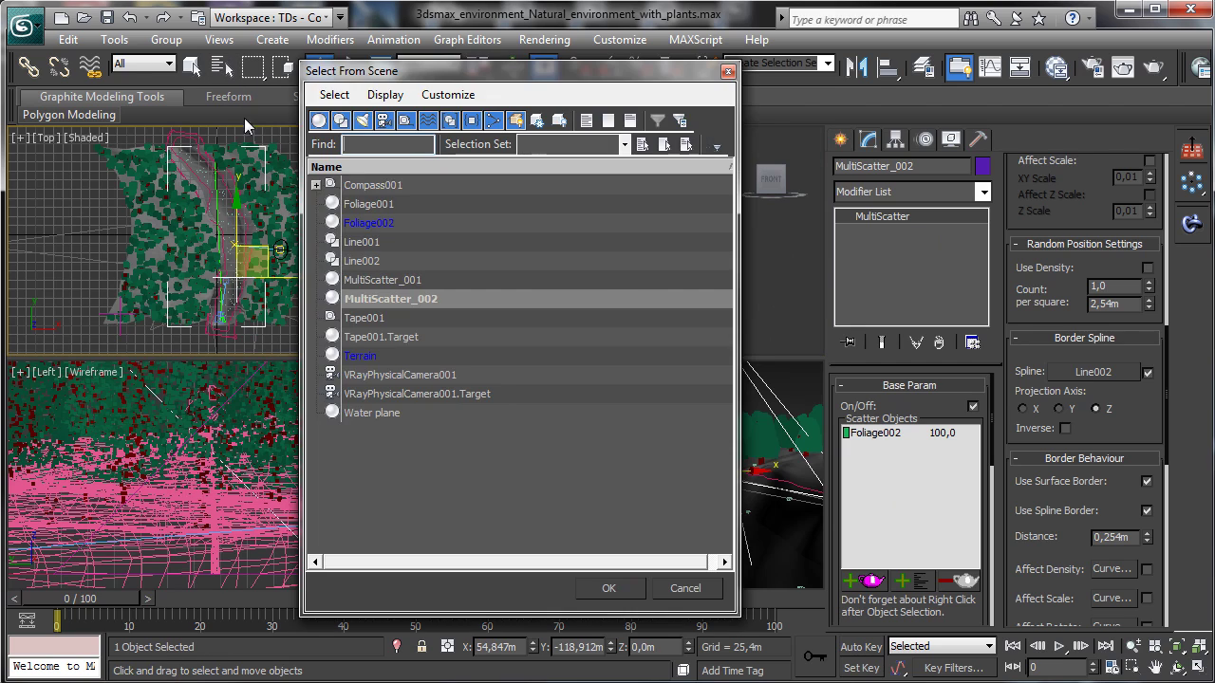
double_click(375, 204)
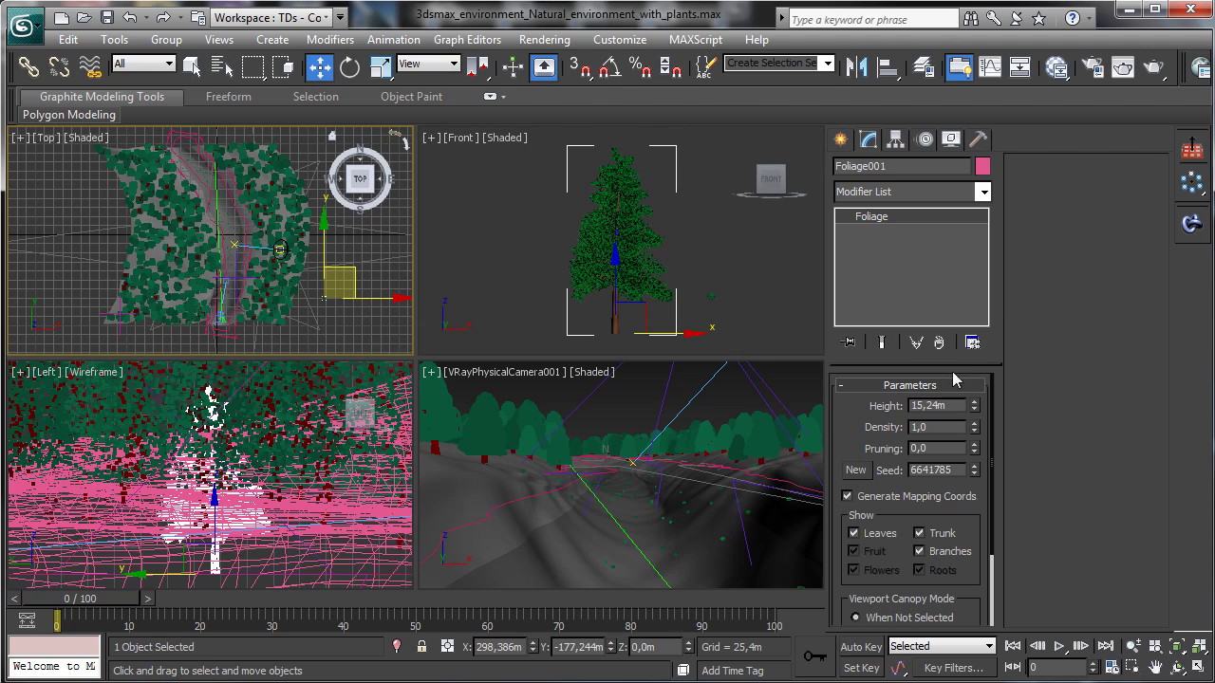
Step: Select MultiScatter_001 from the scene's object list and switch its scattering off
left_click(236, 72)
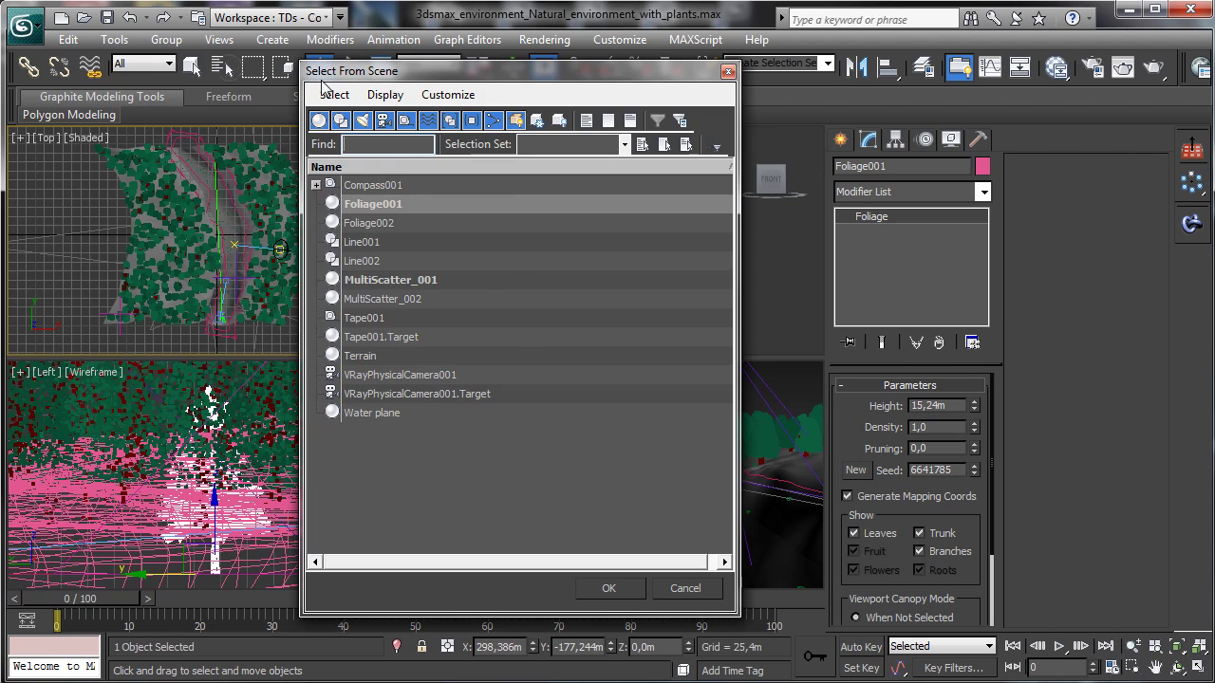
double_click(421, 277)
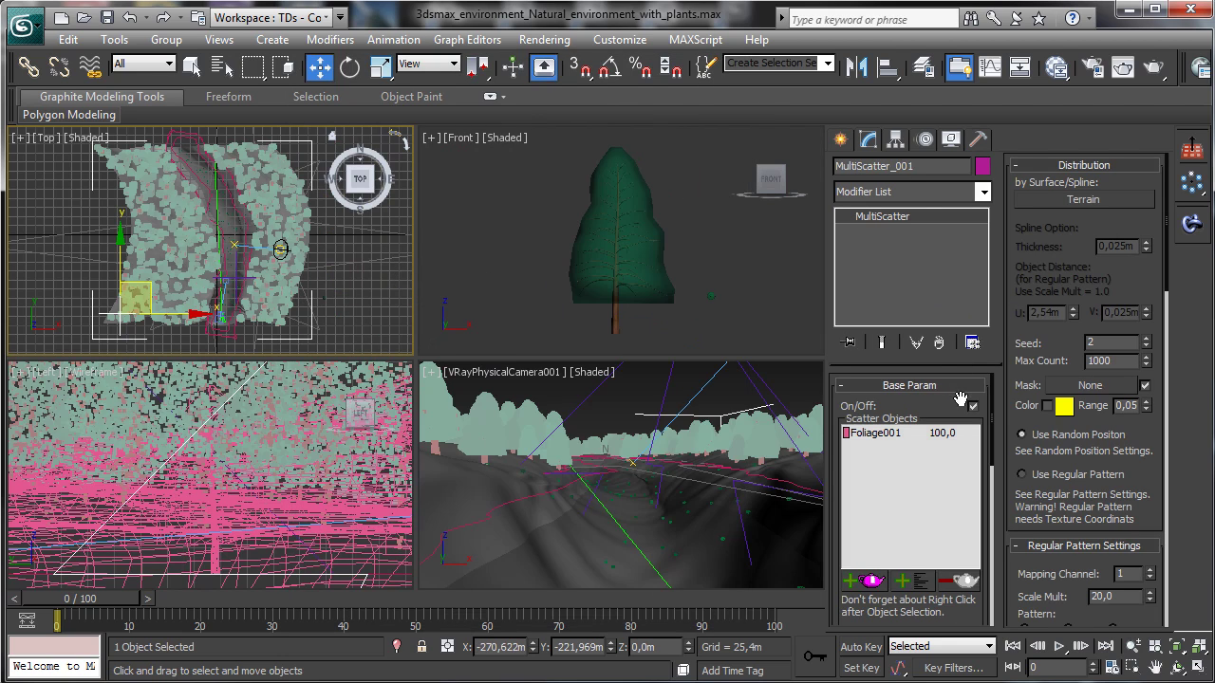
left_click(972, 405)
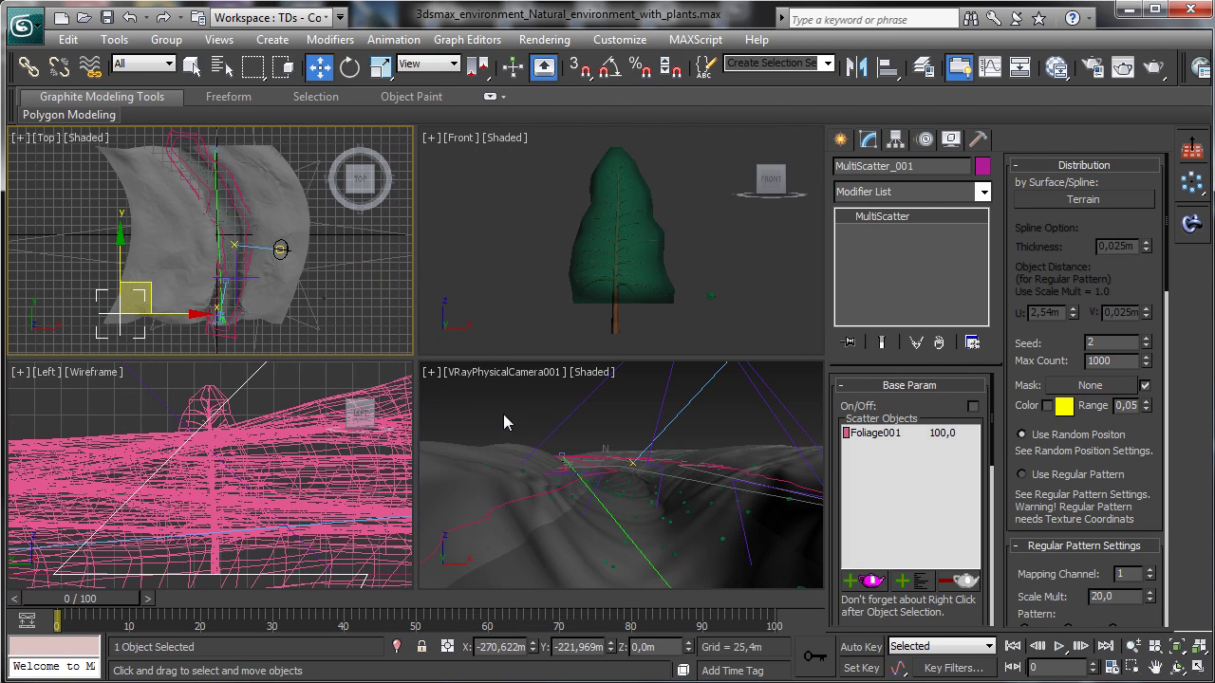
Step: Select Line002, isolate it and show it in a maximized Top view
left_click(222, 66)
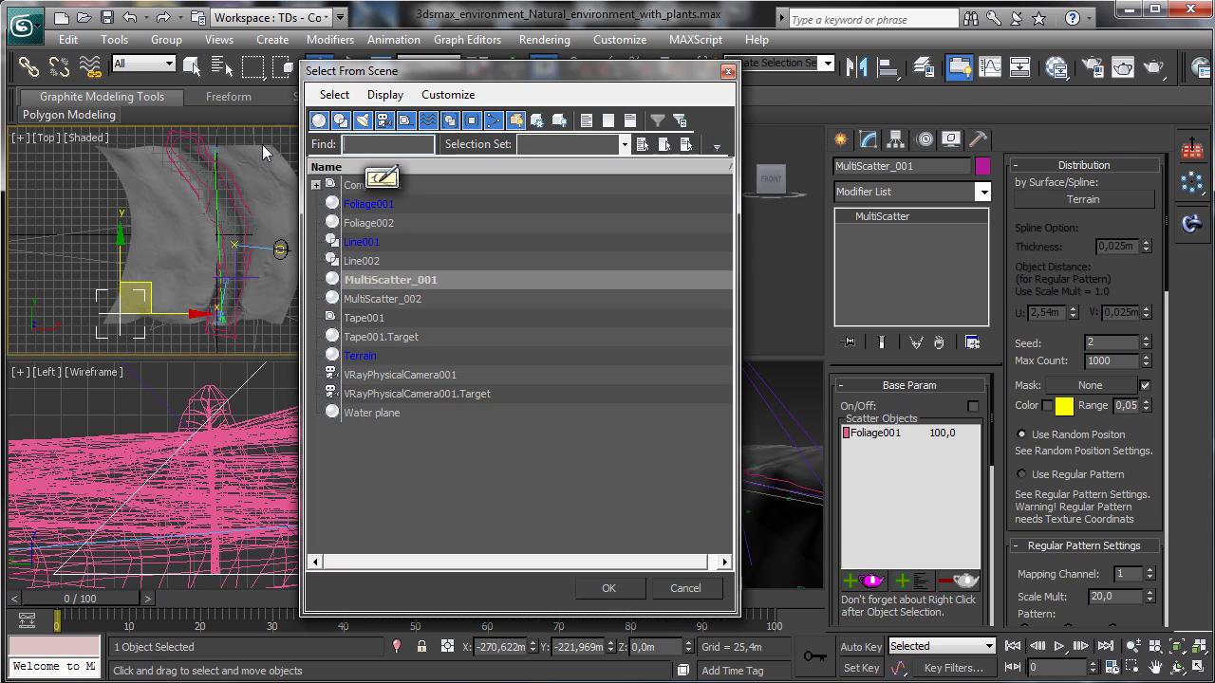
double_click(378, 260)
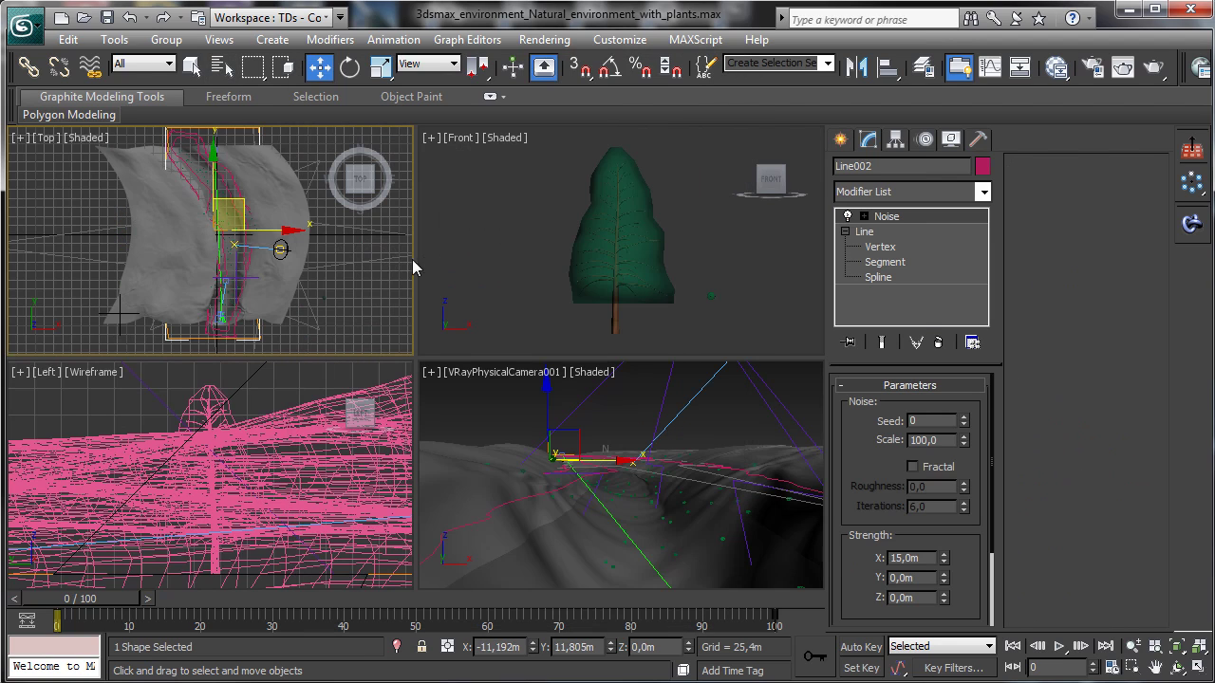
right_click(660, 419)
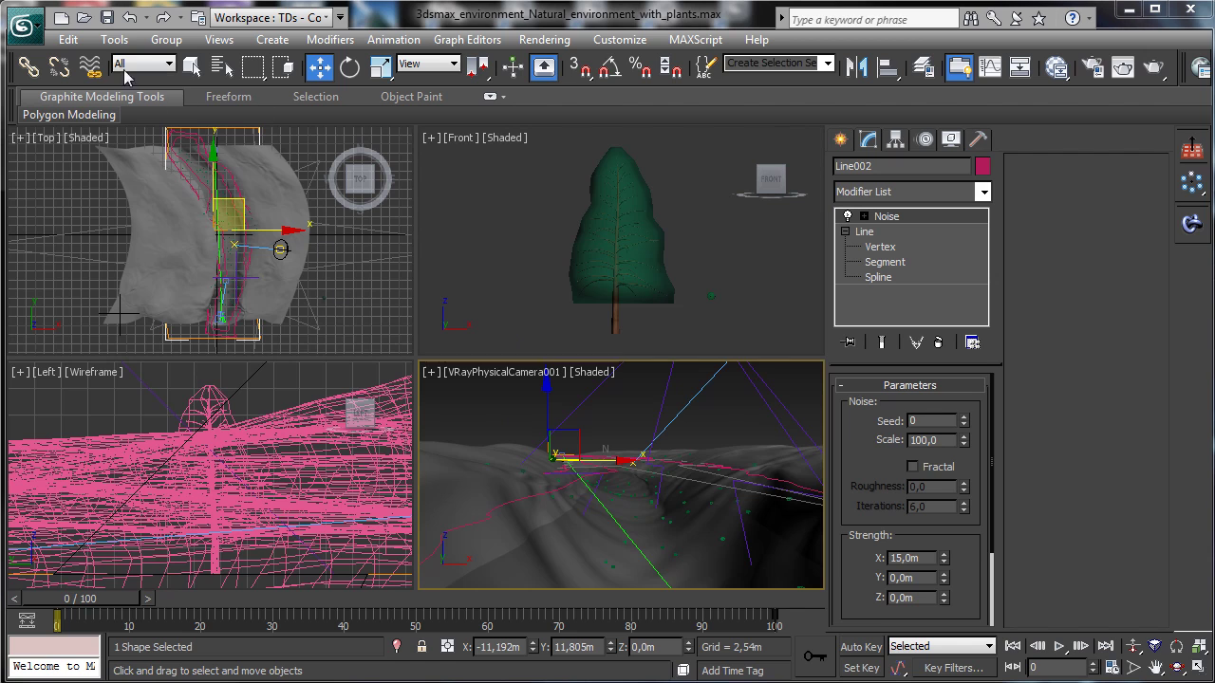
left_click(70, 41)
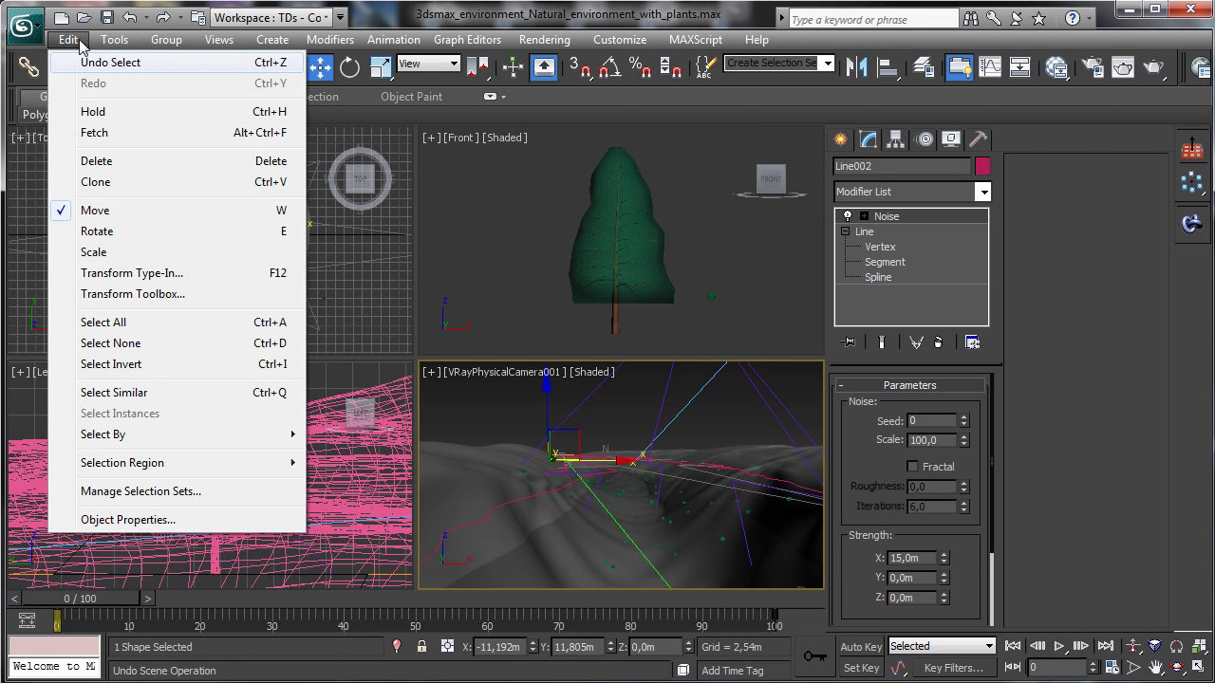
mouse_move(113, 39)
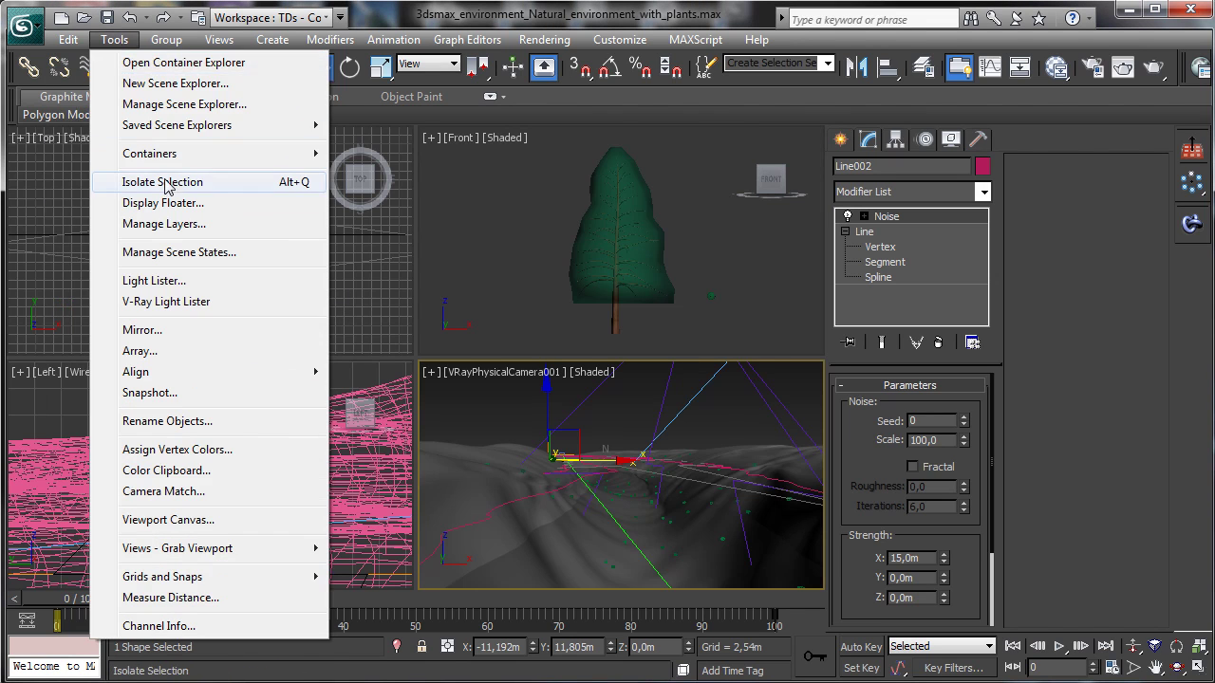
left_click(119, 182)
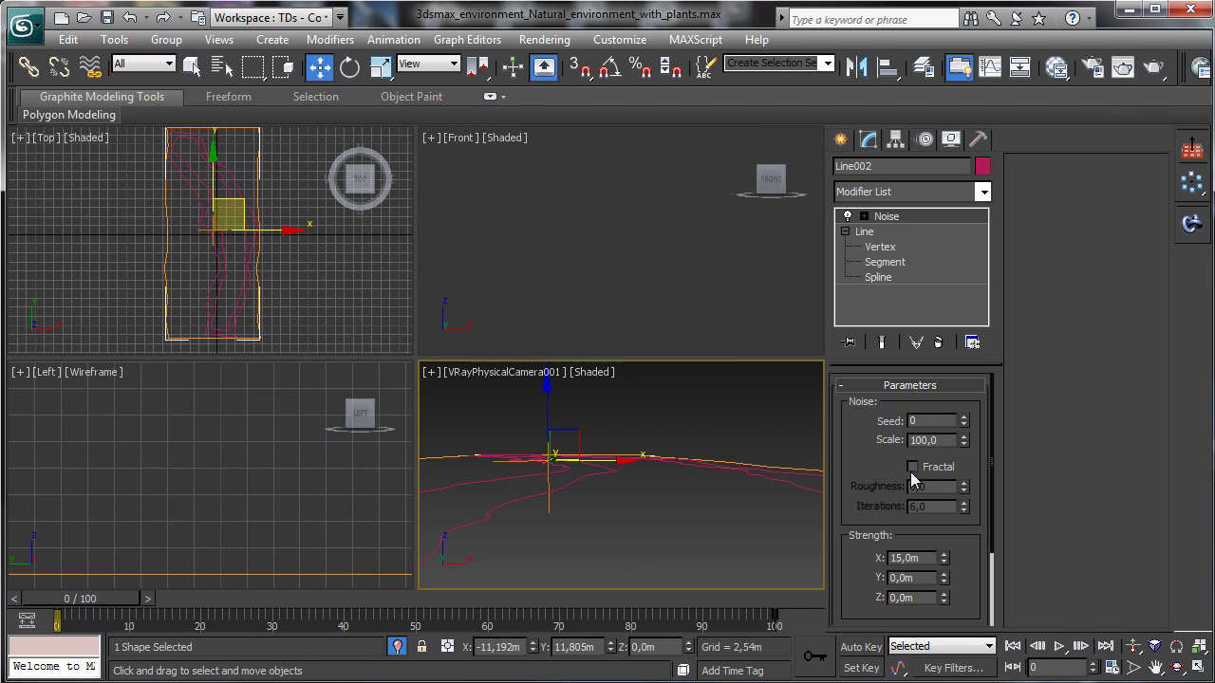
left_click(1199, 668)
left_click(1198, 668)
left_click(1210, 664)
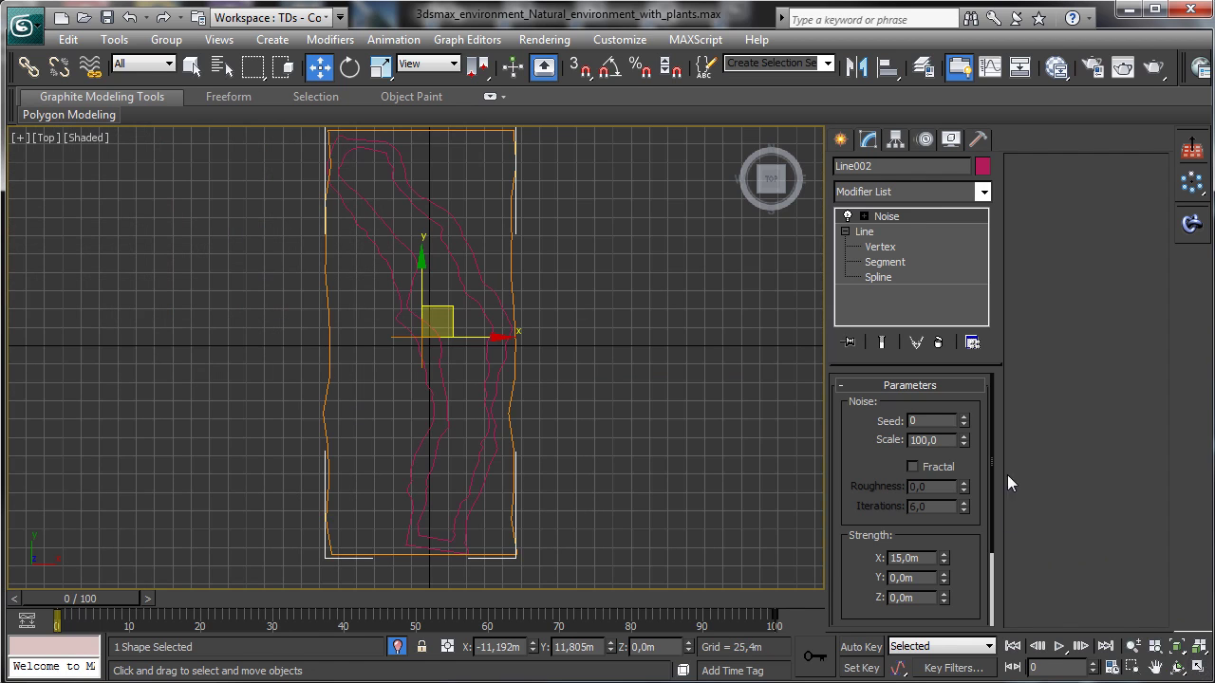
Step: Delete the two segments that close the inner and outer outlines at the lower end of the river spline
left_click(718, 342)
left_click(445, 538)
left_click(879, 247)
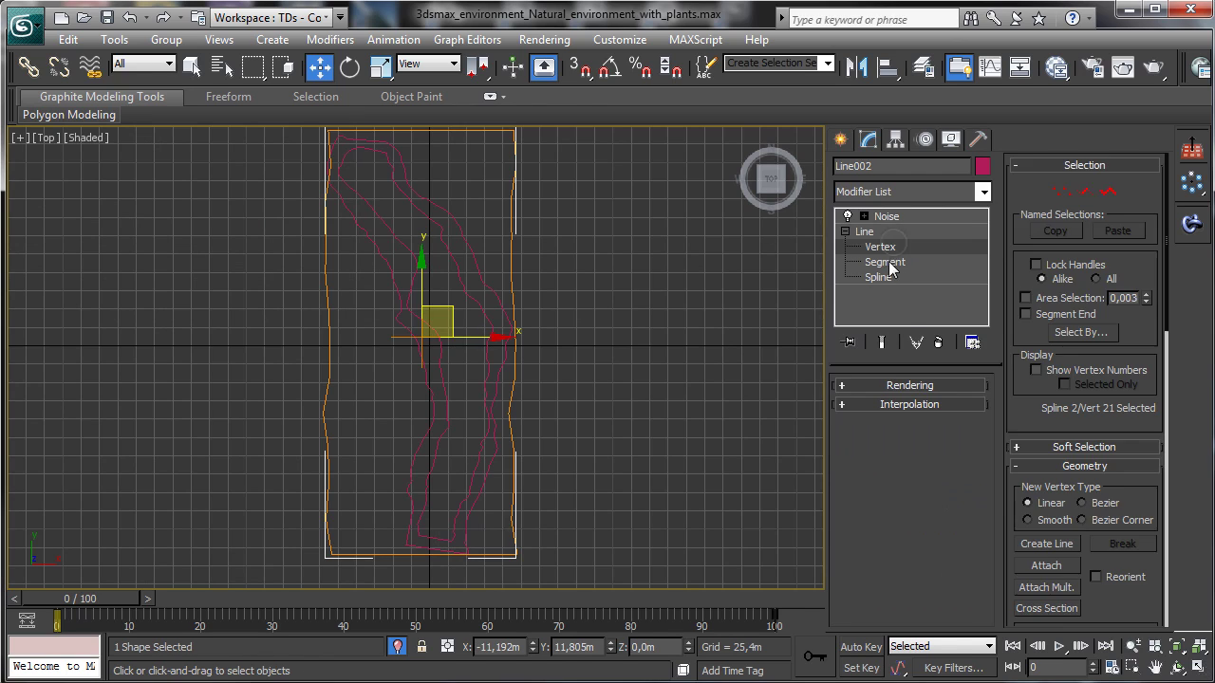
left_click(1085, 192)
left_click(434, 538)
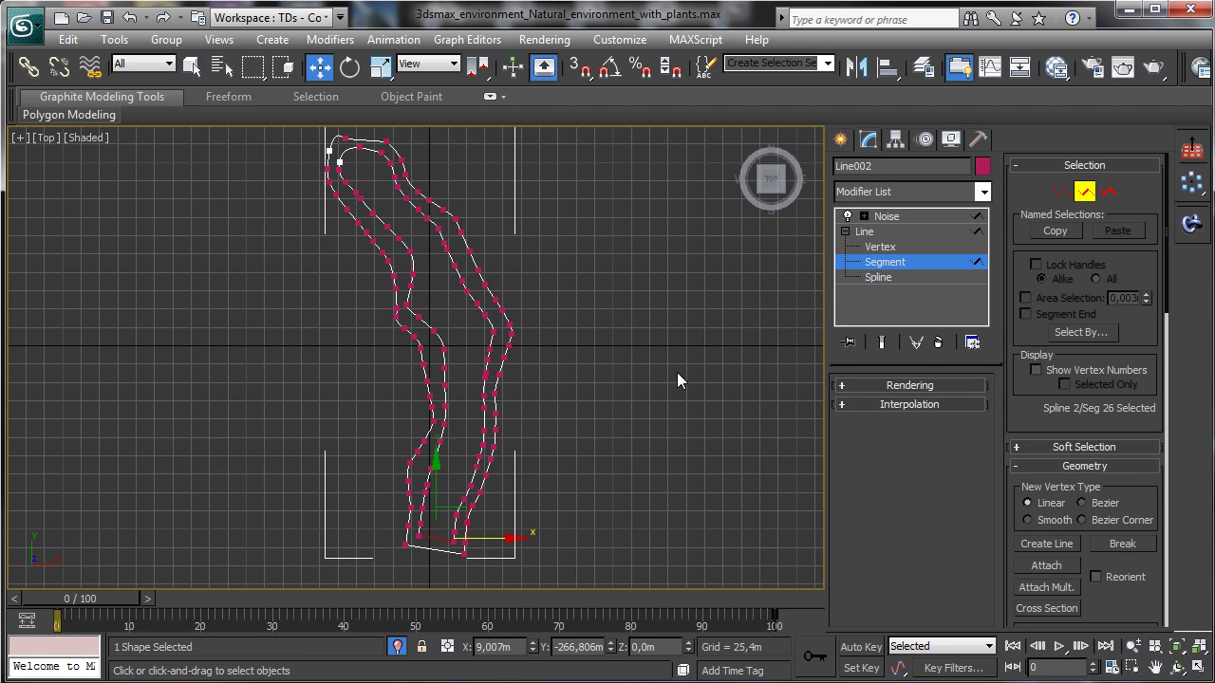
key("Delete")
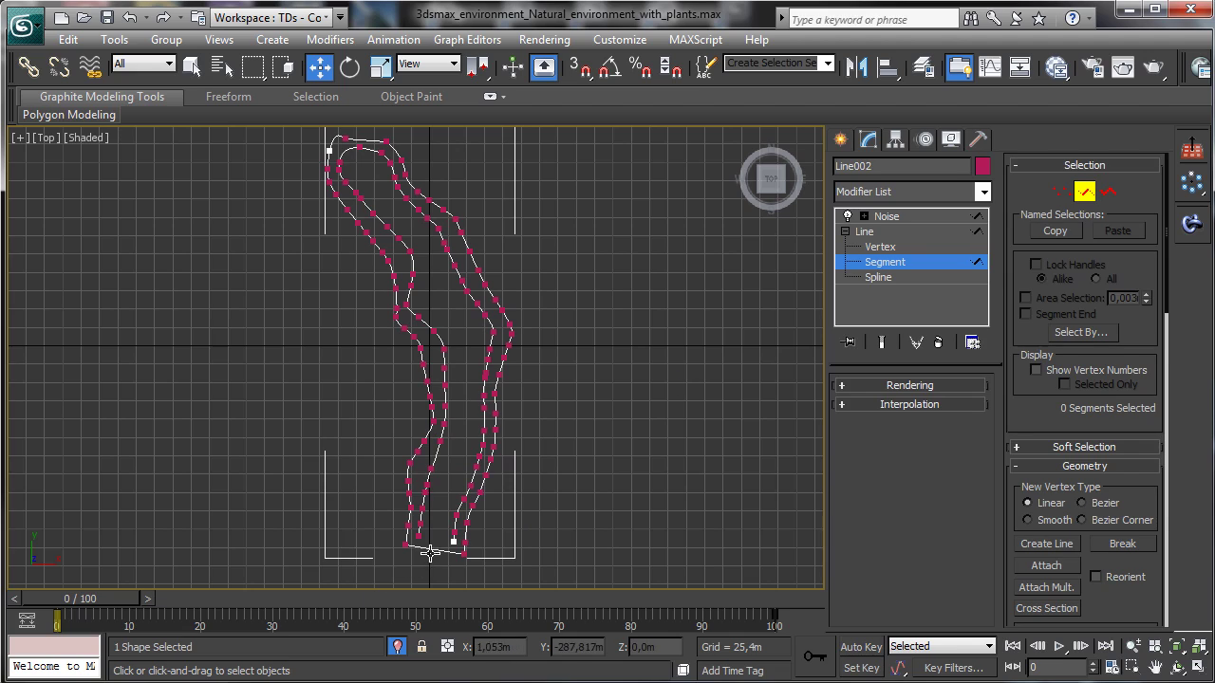
left_click(429, 550)
key("Delete")
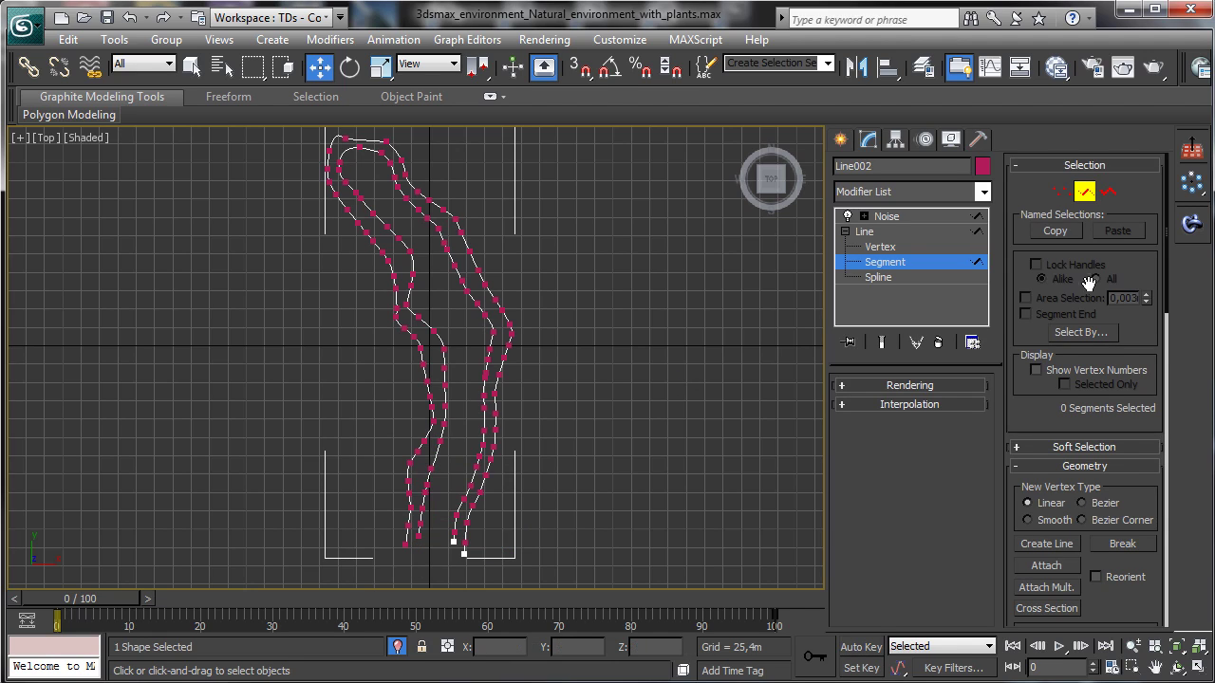
Step: Connect the open end vertices of the inner and outer outlines at the river's lower end, and exit isolation
key("1")
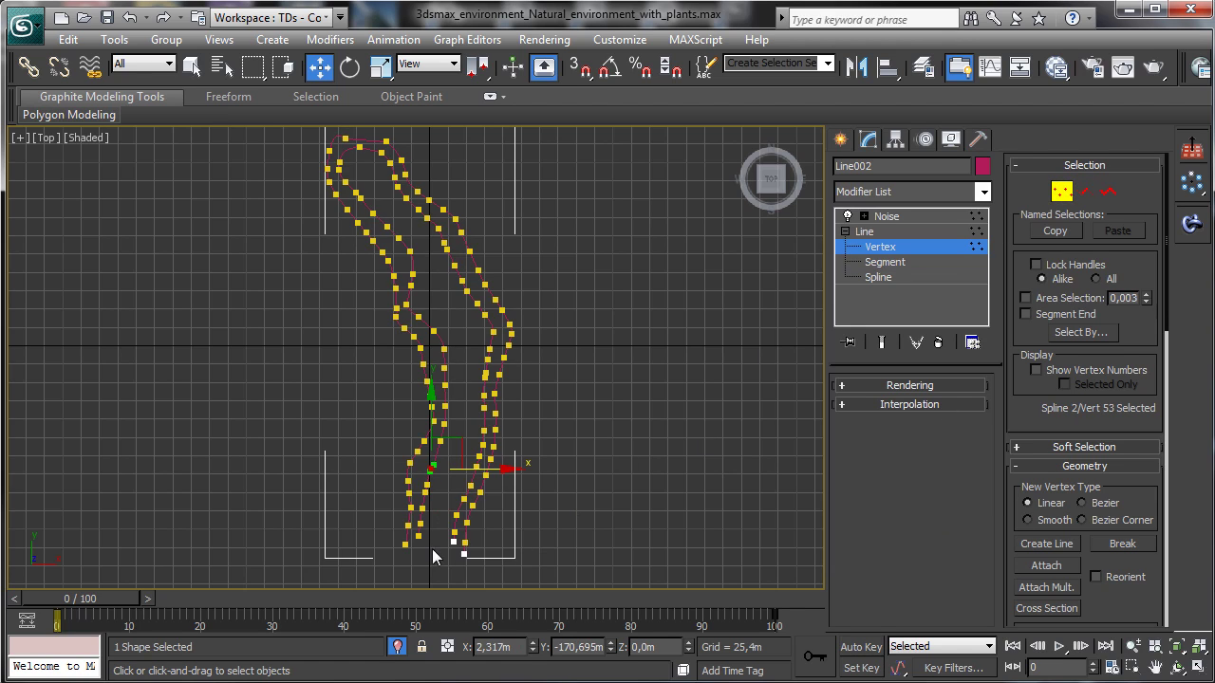
left_click(454, 542)
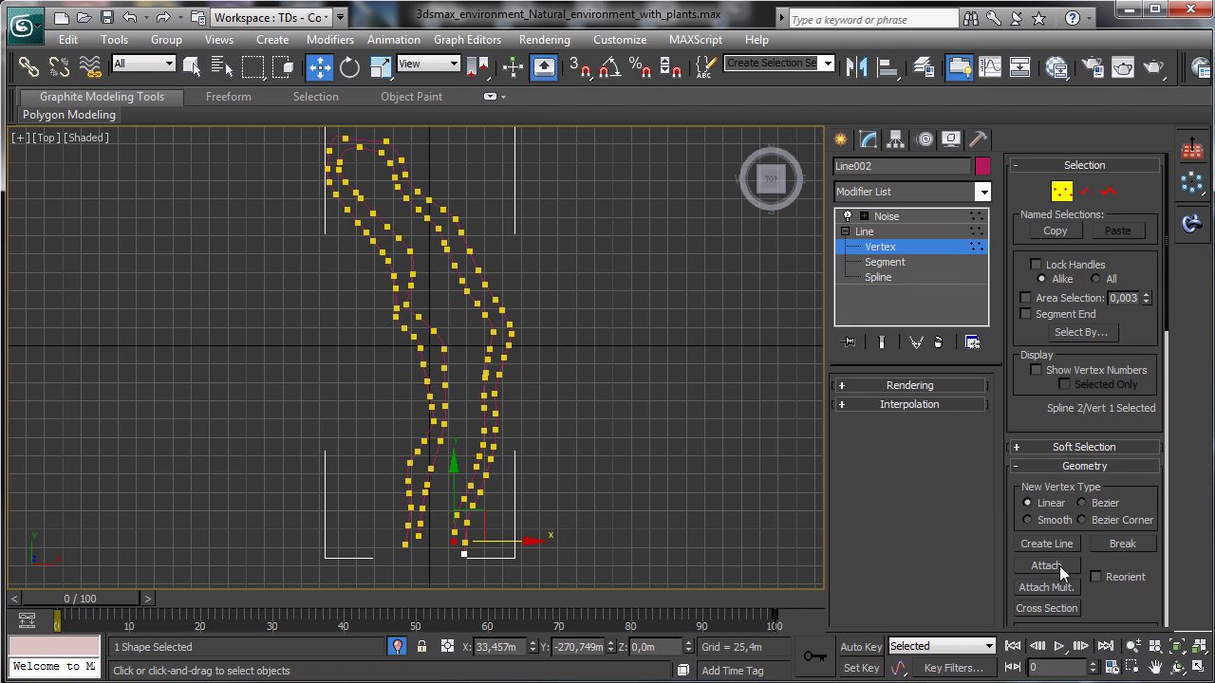
scroll(1114, 521, "down", 5)
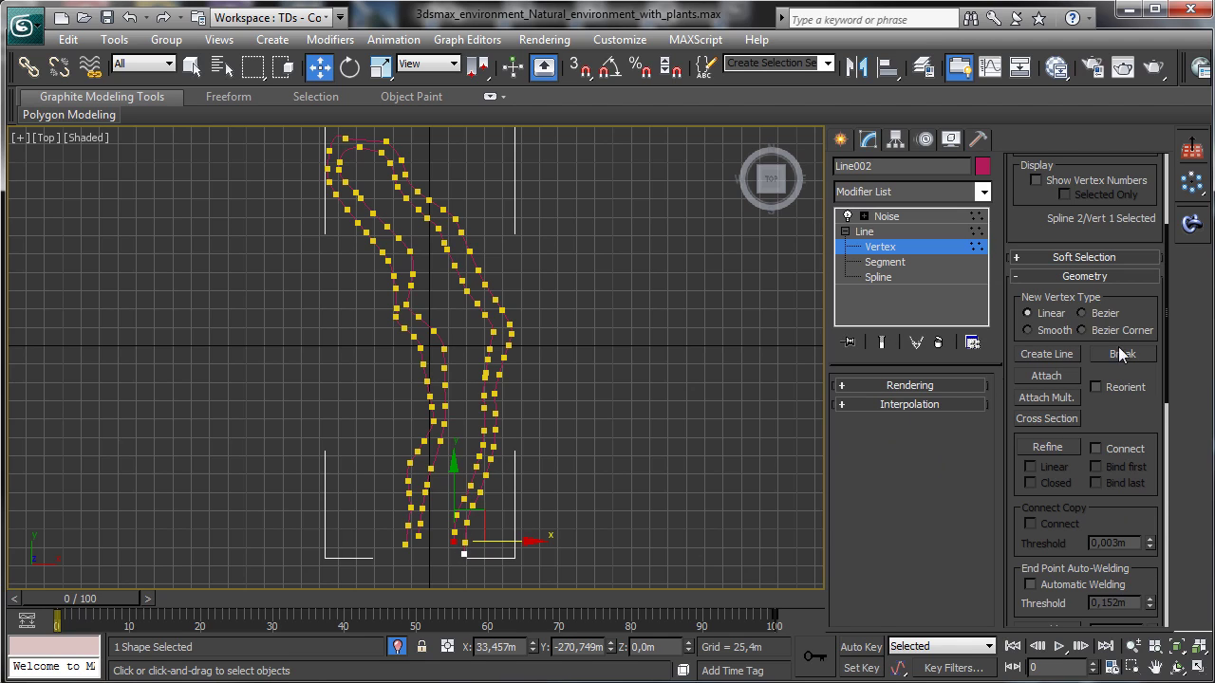
scroll(1102, 417, "down", 3)
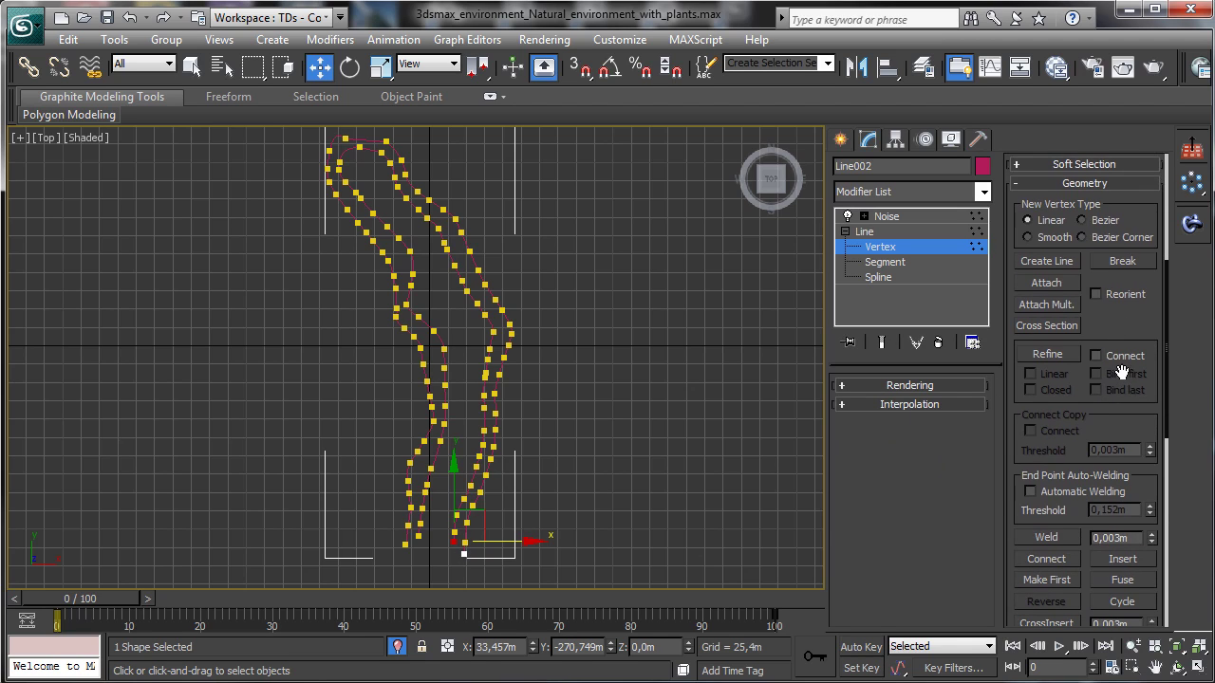
left_click(1040, 559)
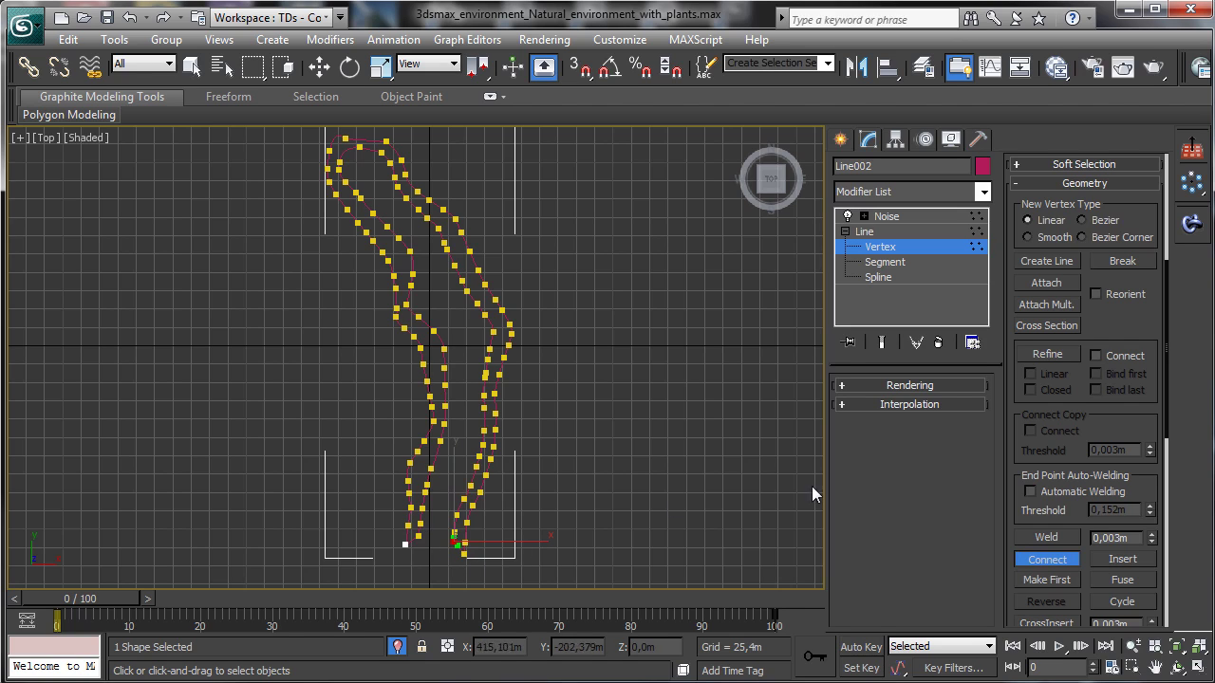
left_click(1044, 560)
left_click(919, 216)
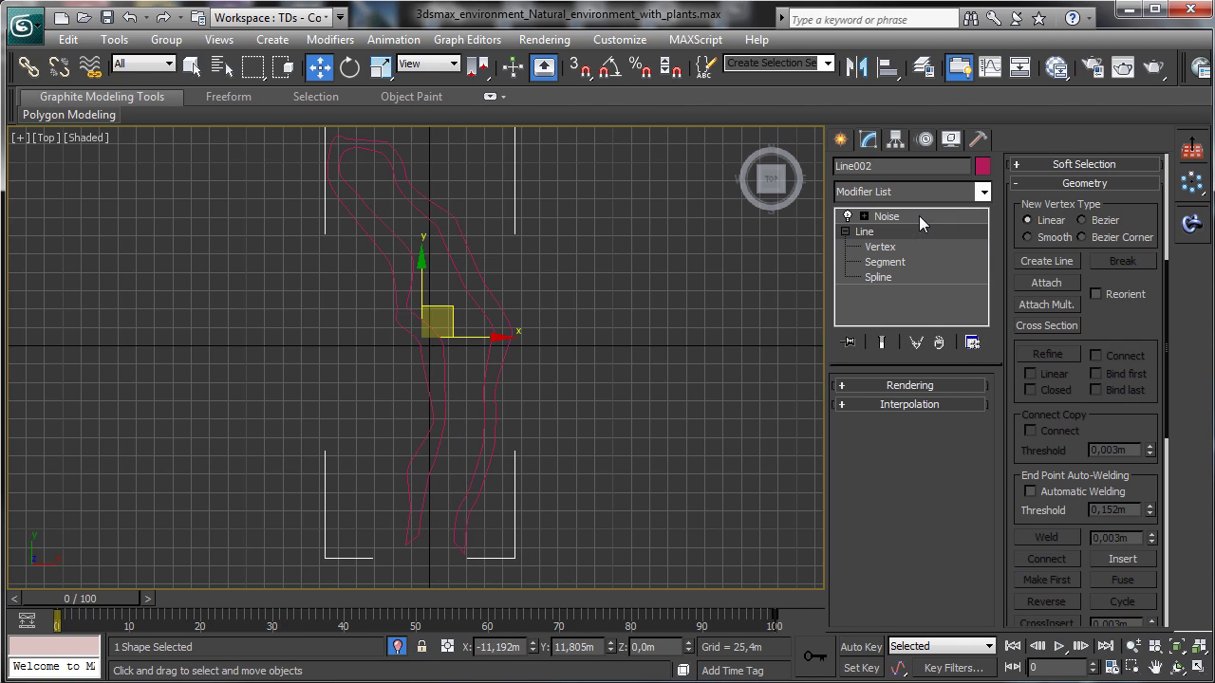
left_click(398, 647)
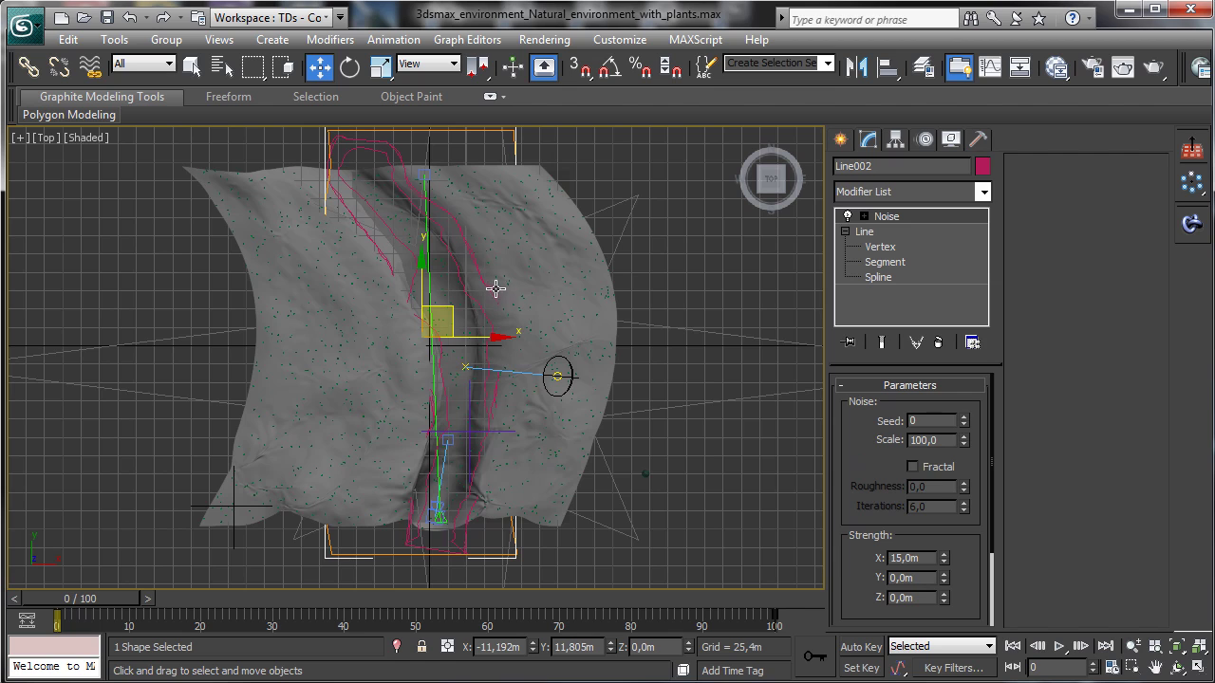
Step: Select MultiScatter_002 and enable Inverse for its Line002 border spline
left_click(221, 66)
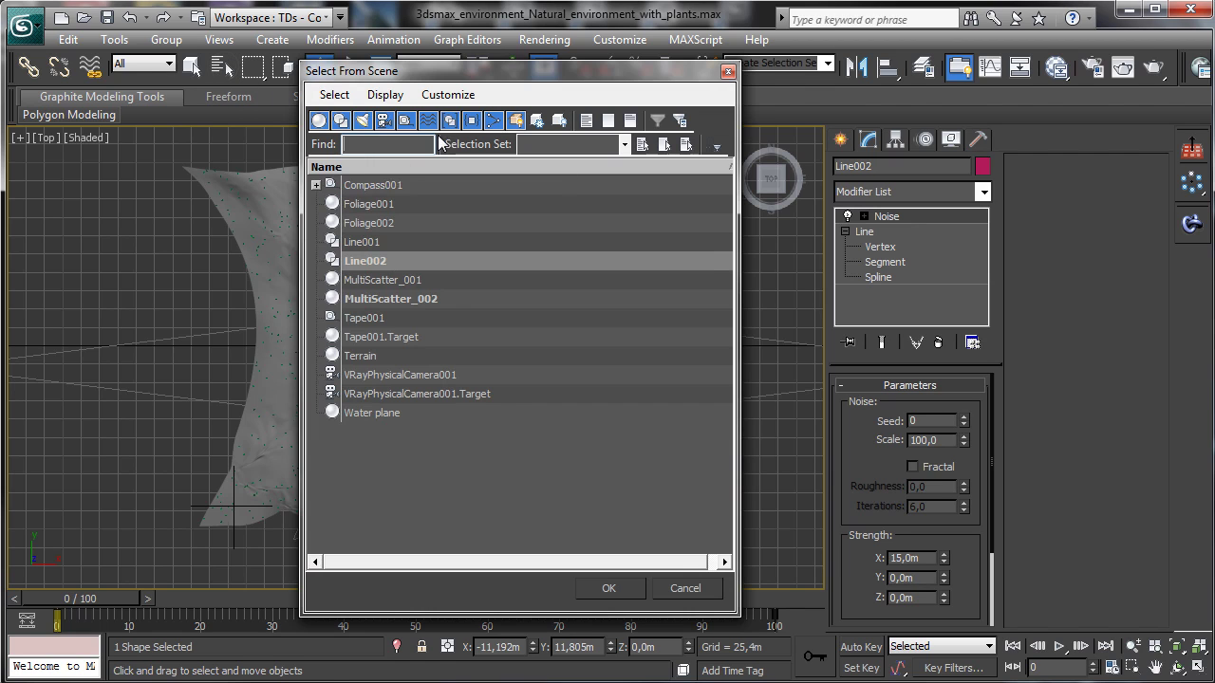
left_click(438, 298)
double_click(439, 298)
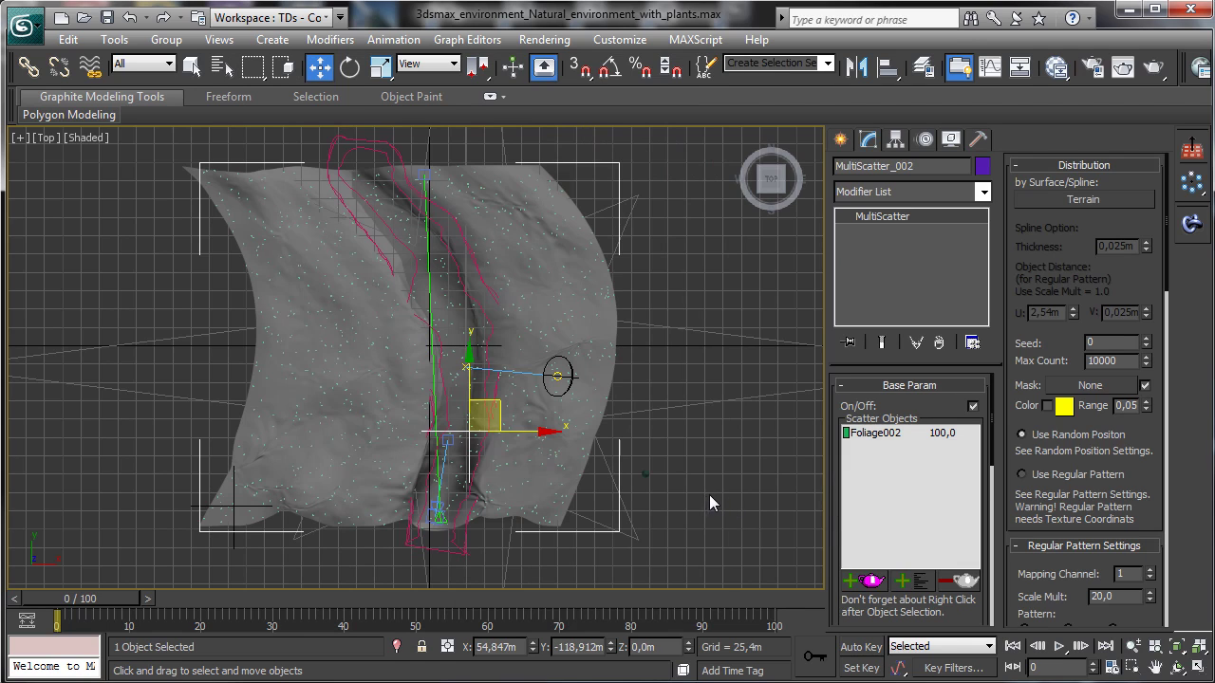
scroll(1135, 502, "down", 5)
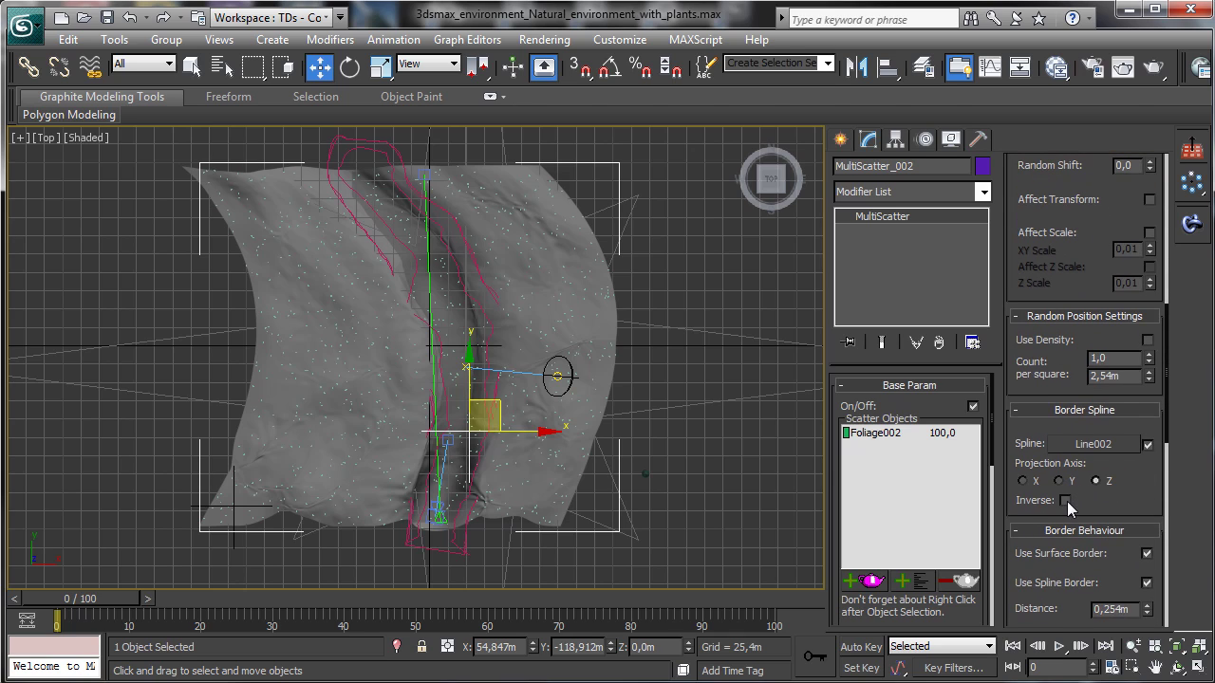
left_click(1066, 500)
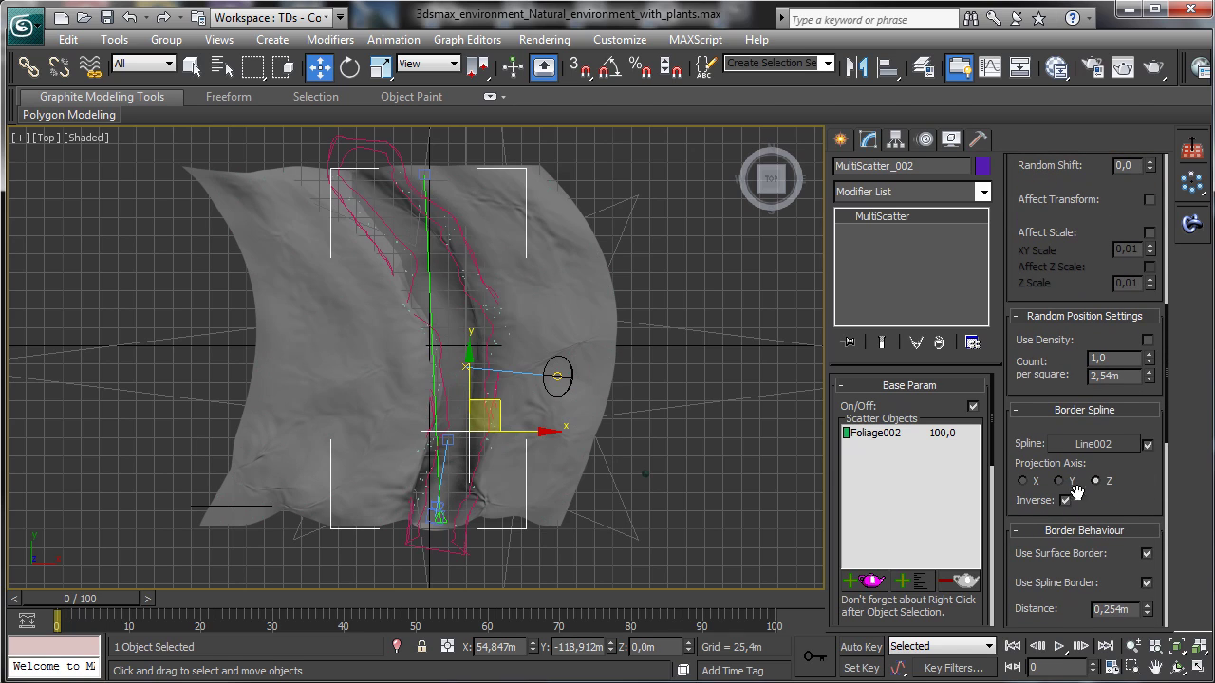
Step: Maximize the VRayPhysicalCamera001 view and switch the preview of MultiScatter_002 to Points
key("alt+w")
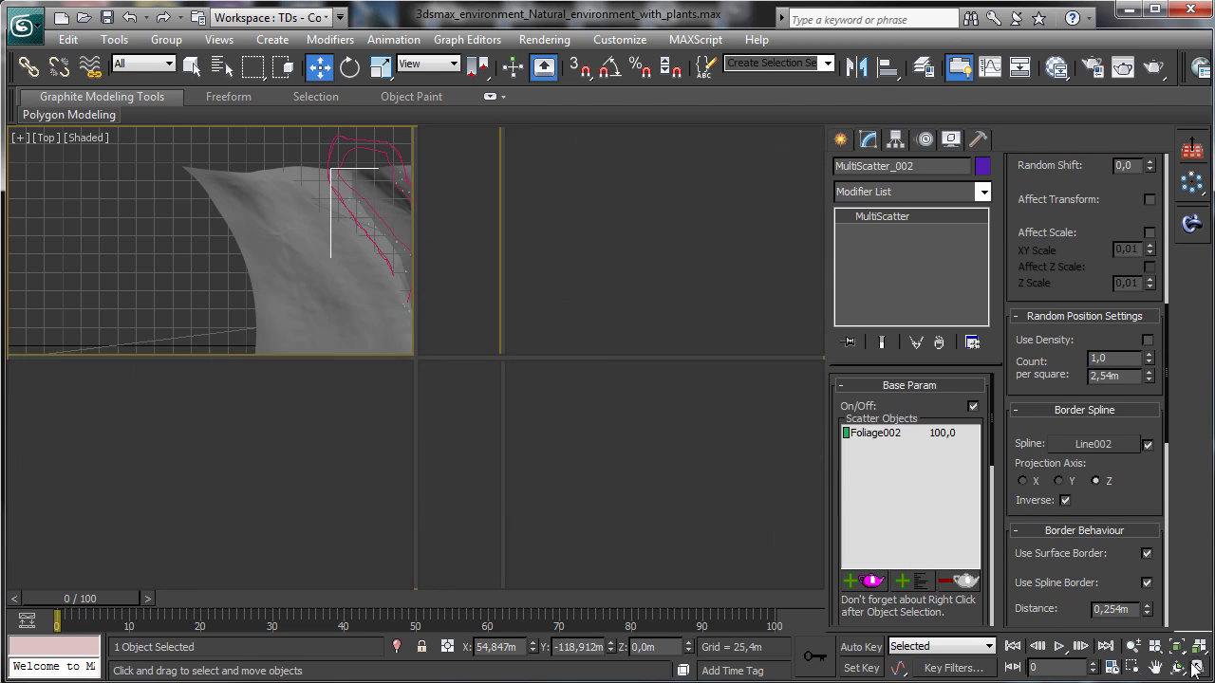
right_click(631, 441)
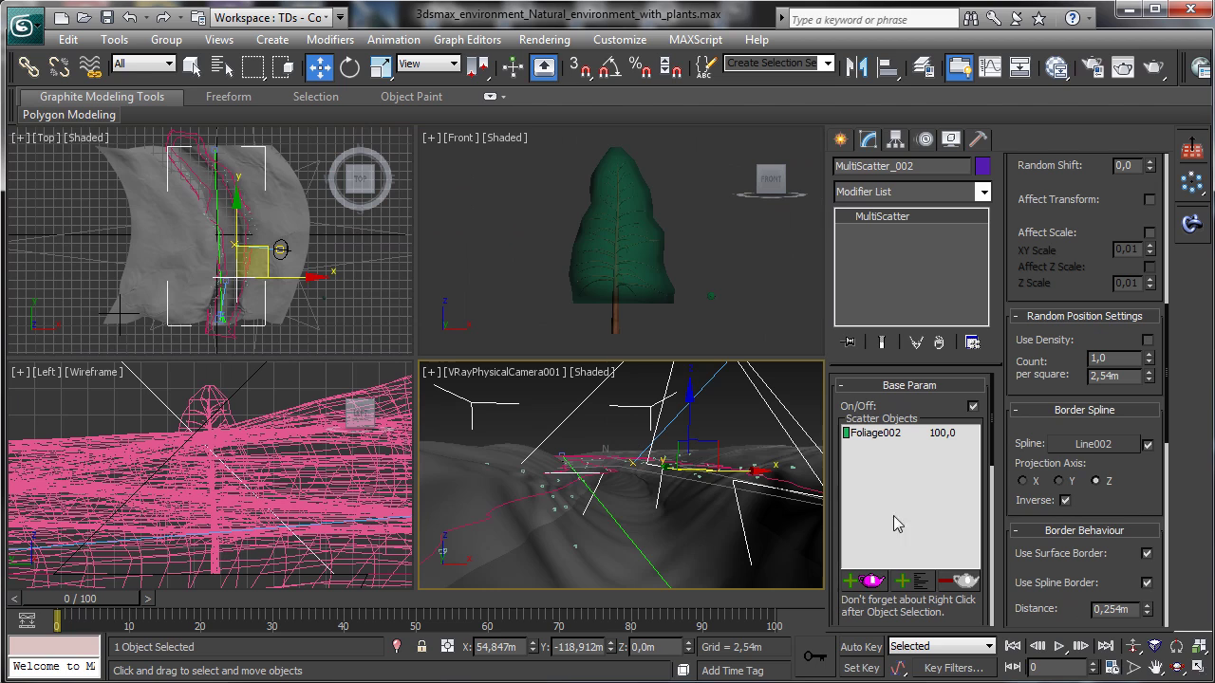
key("alt+w")
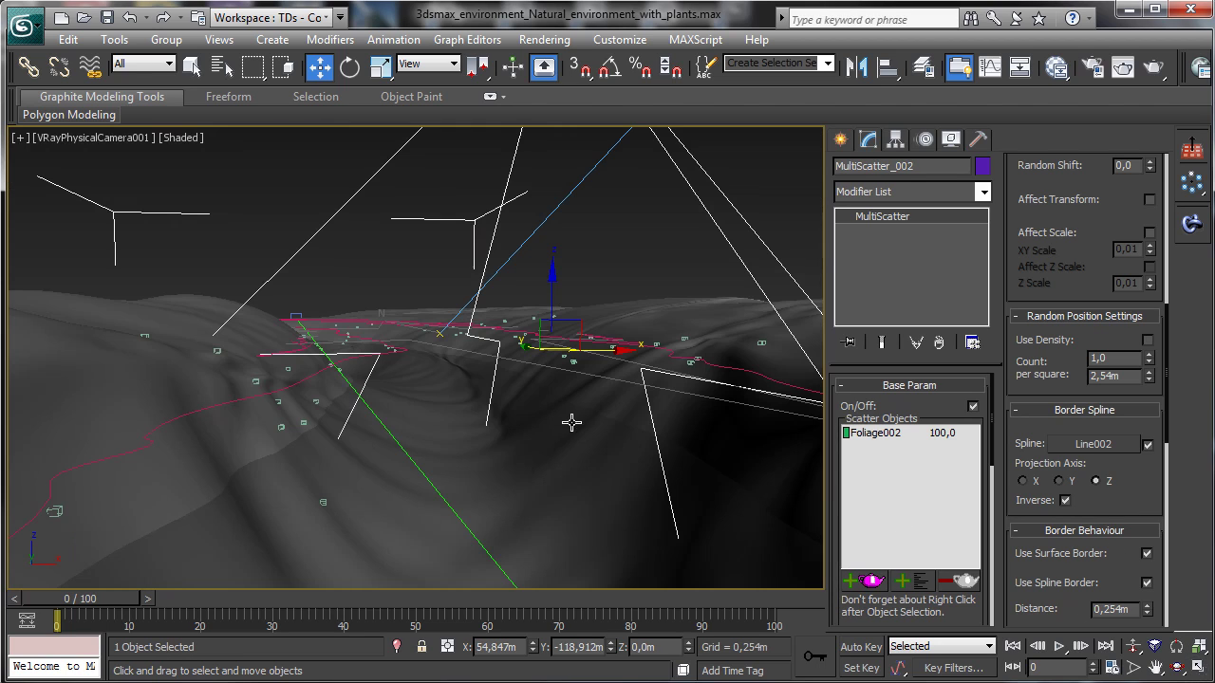
scroll(1129, 482, "up", 5)
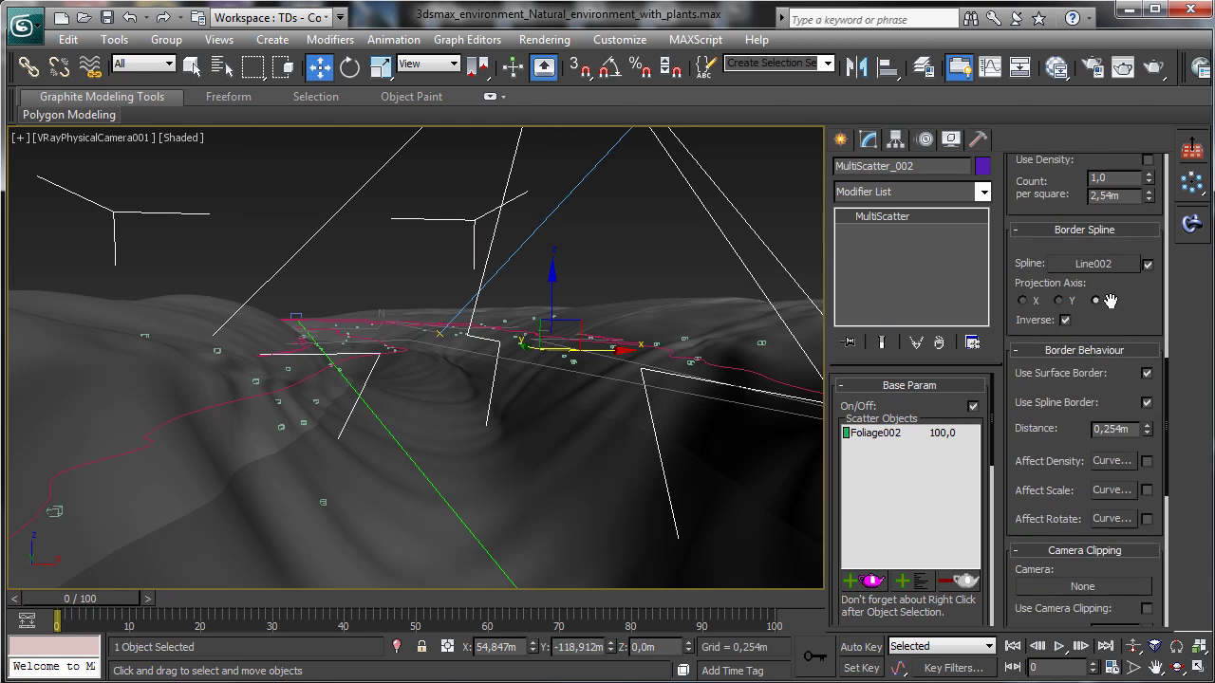
scroll(1135, 389, "down", 5)
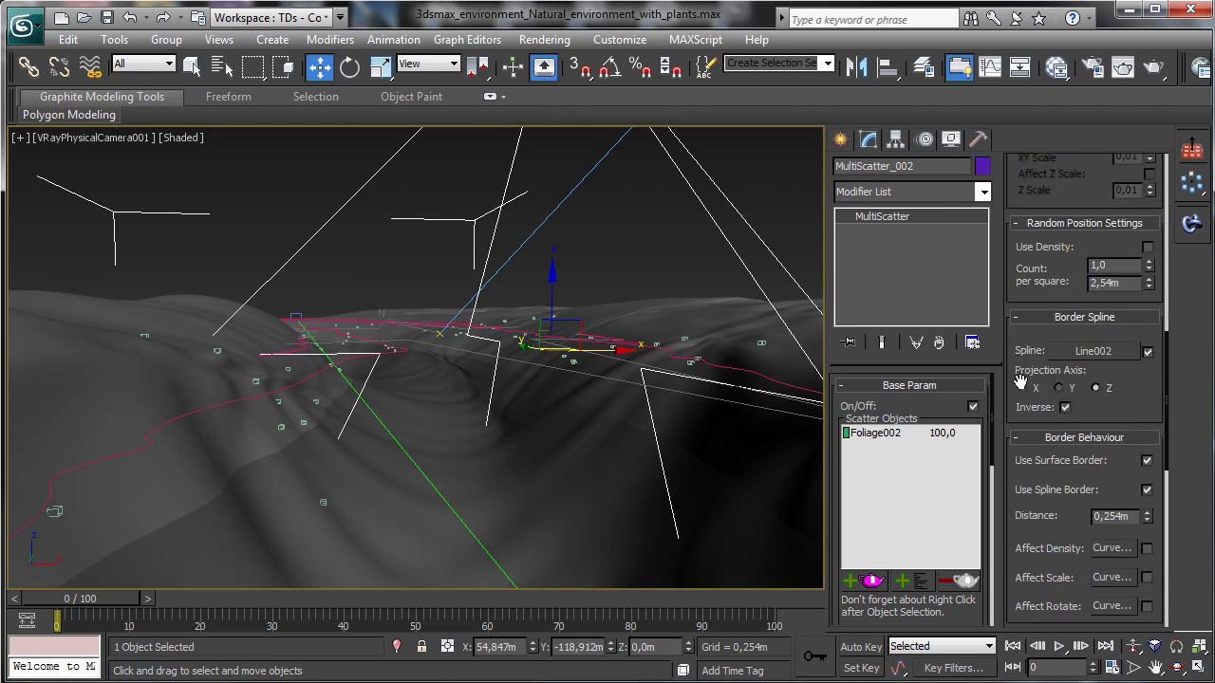
scroll(1135, 389, "down", 5)
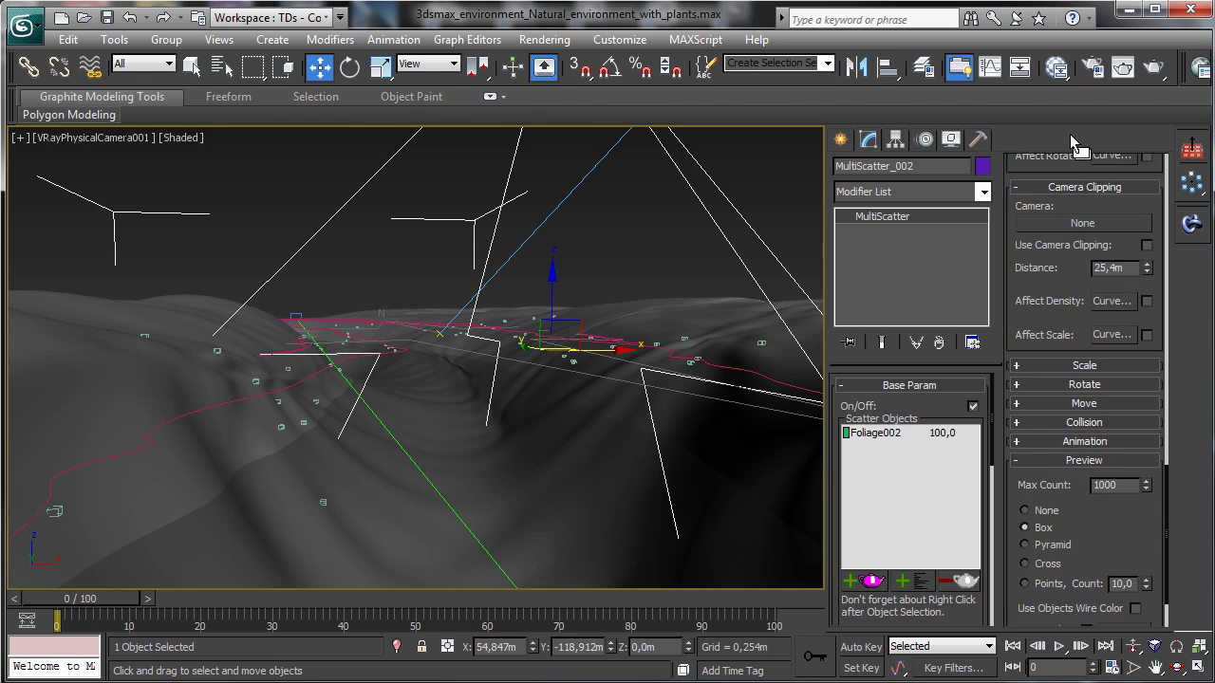
scroll(1153, 319, "down", 1)
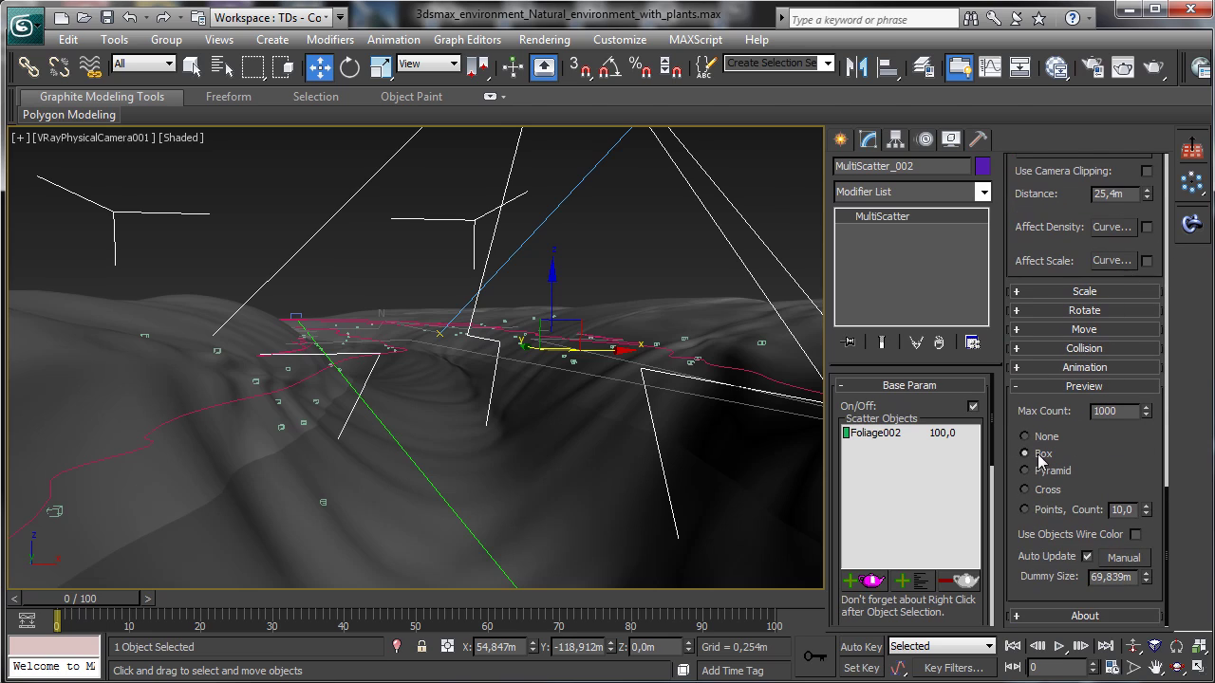
left_click(1048, 512)
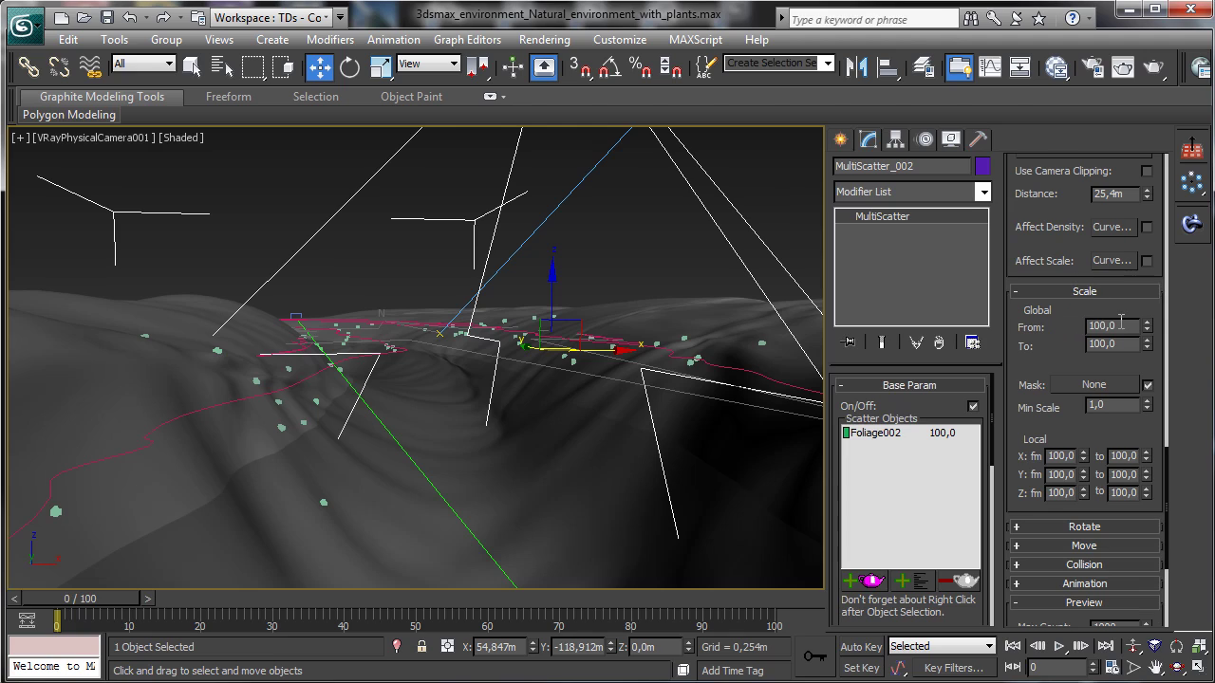
Step: Set the global scale range of MultiScatter_002 from 500 to 1000
double_click(1121, 323)
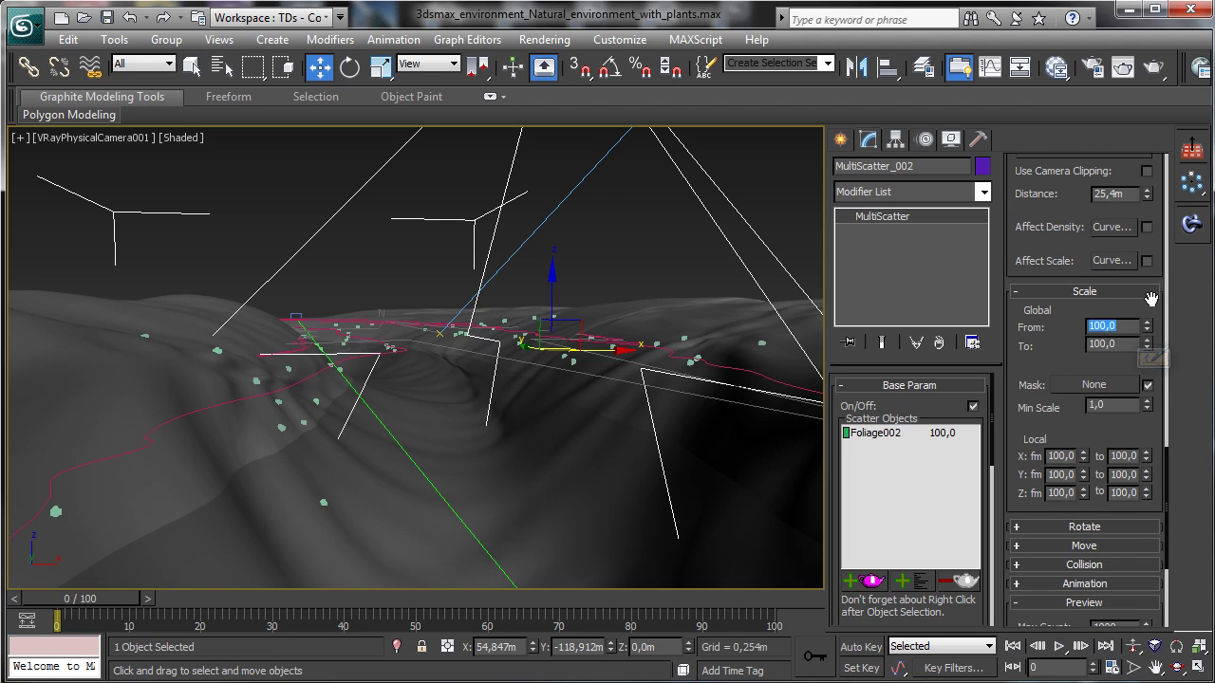
type("500")
key("Tab")
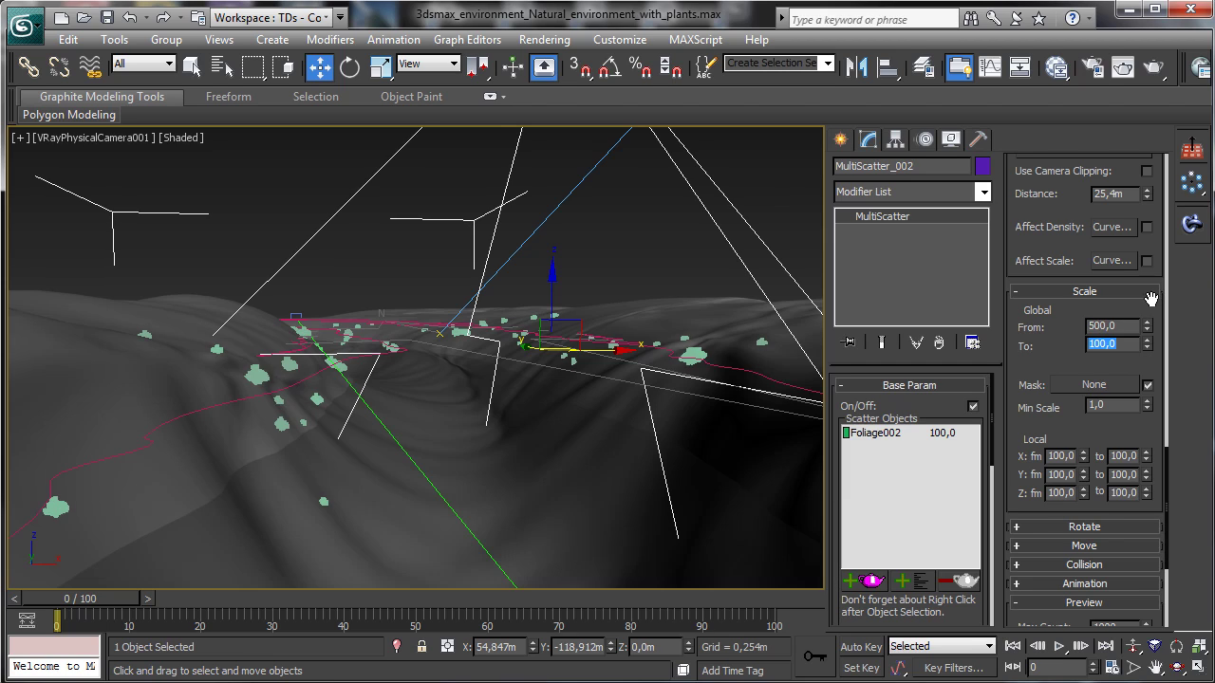
type("1000")
key("Tab")
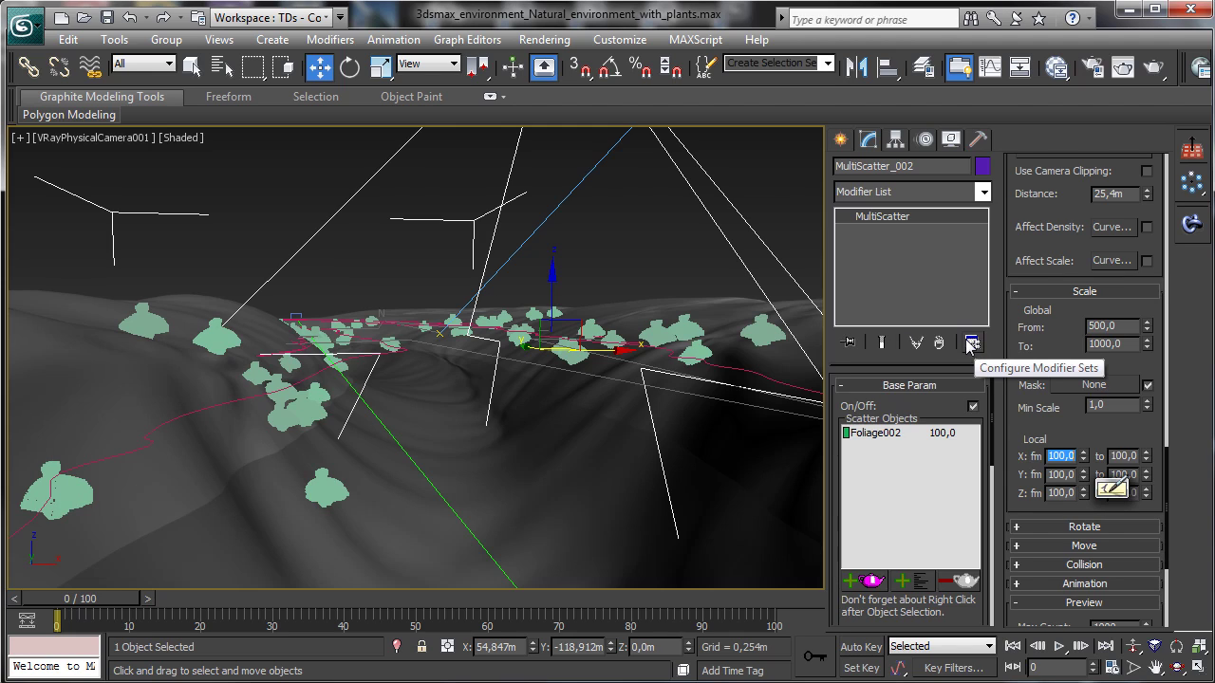
Step: Set the lower limit of the global scale range to 250 for MultiScatter_002
double_click(1116, 326)
type("250")
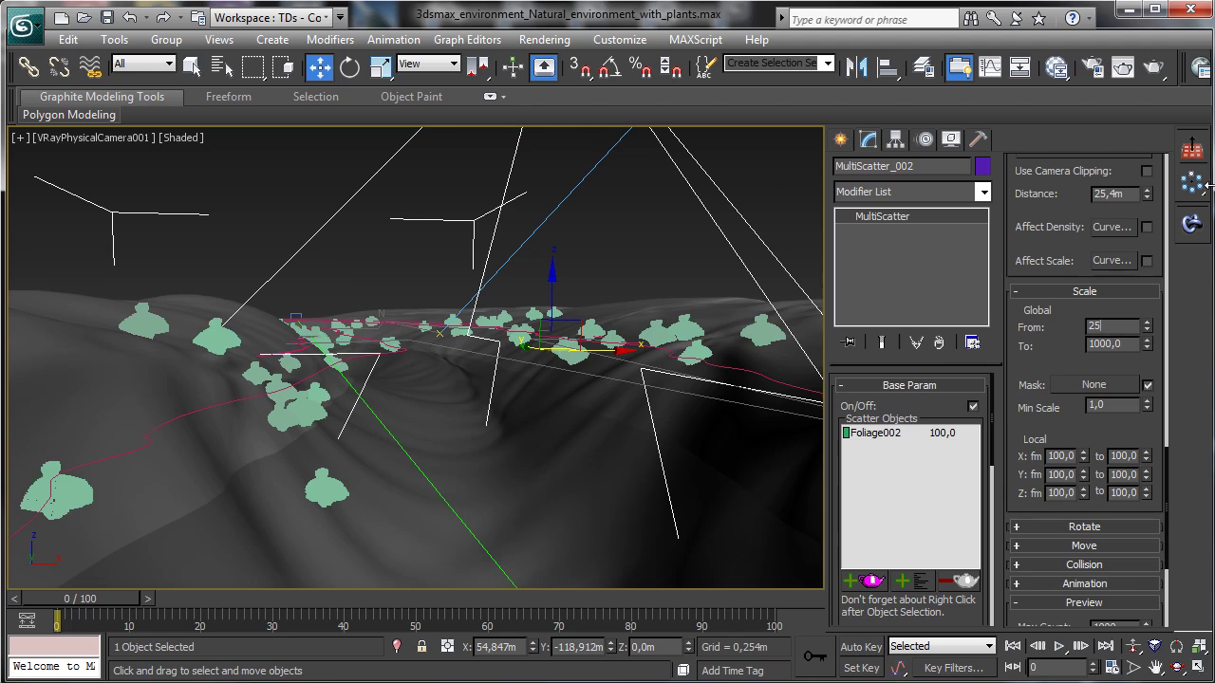
key("Return")
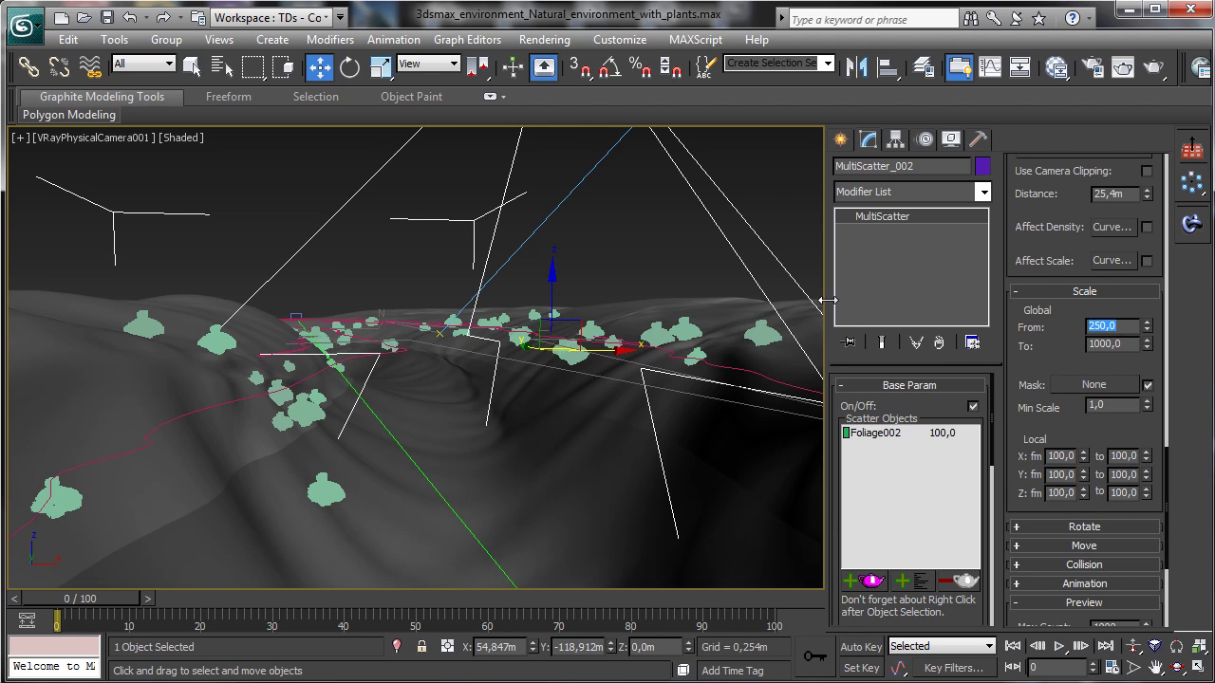
Step: Open the Rotate settings of MultiScatter_002 and set the random Z rotation to 360
scroll(1052, 356, "up", 1)
scroll(1052, 356, "down", 5)
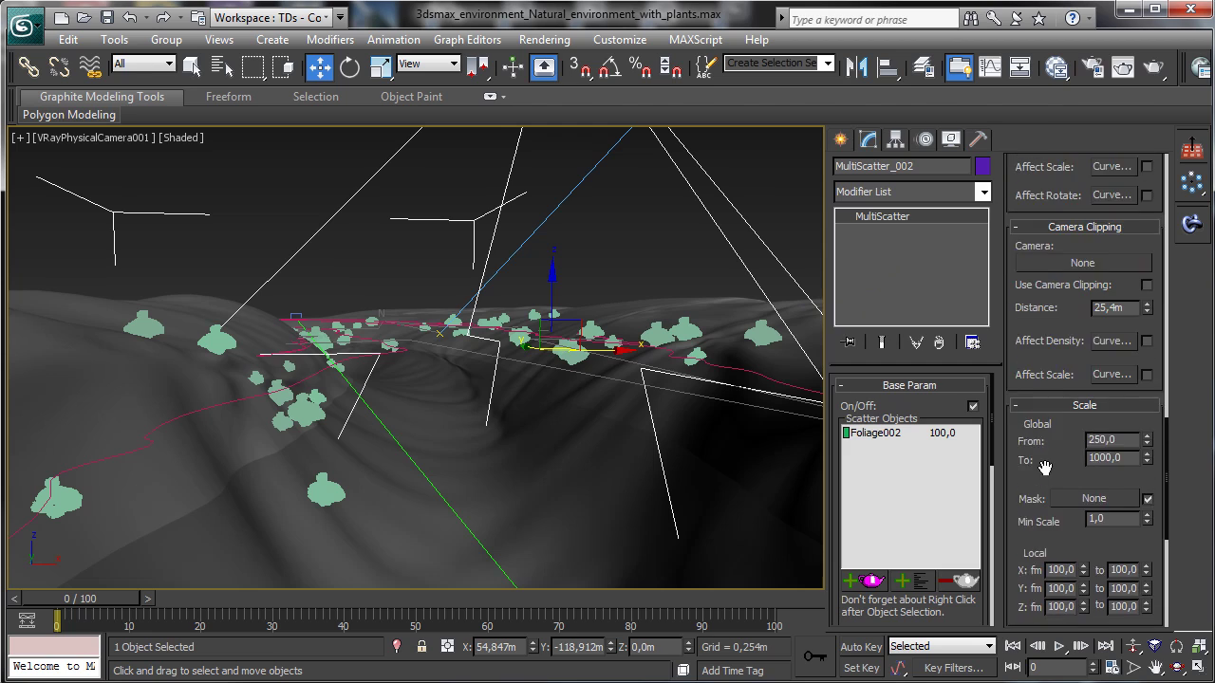
left_click(1084, 352)
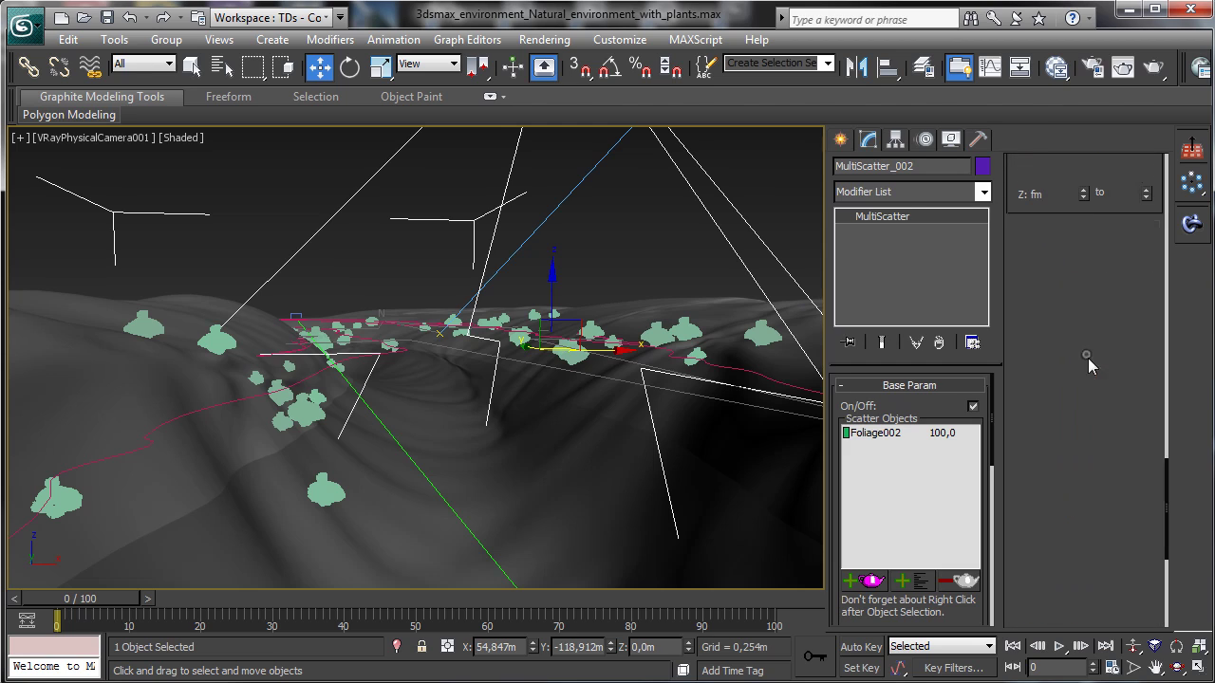
type("360")
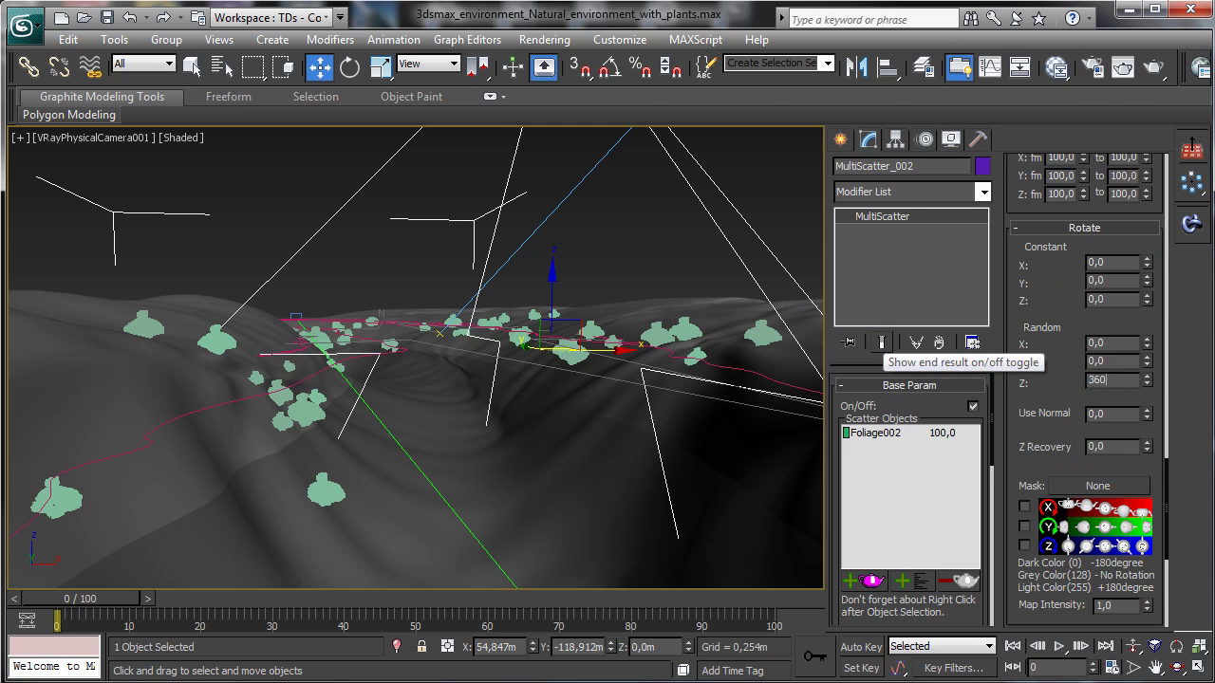
key("Return")
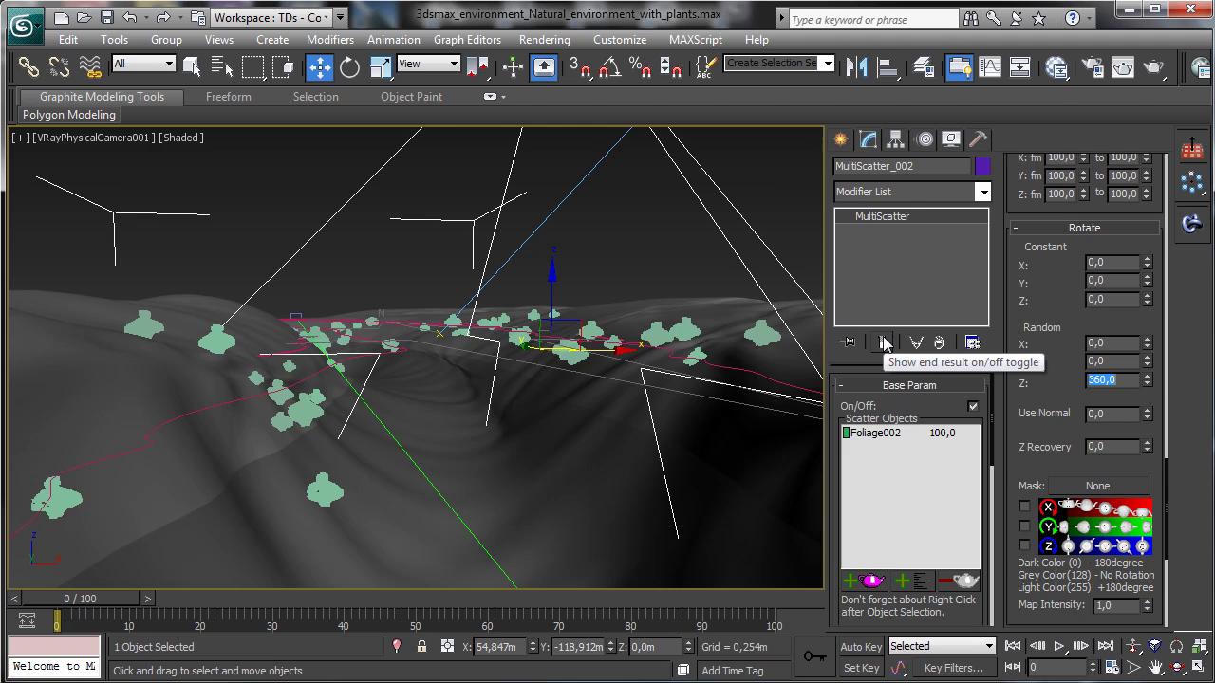
Step: Set the random rotation of the scattered plants to 15 on X and 20 on Y
left_click(1123, 342)
type("10")
key("Return")
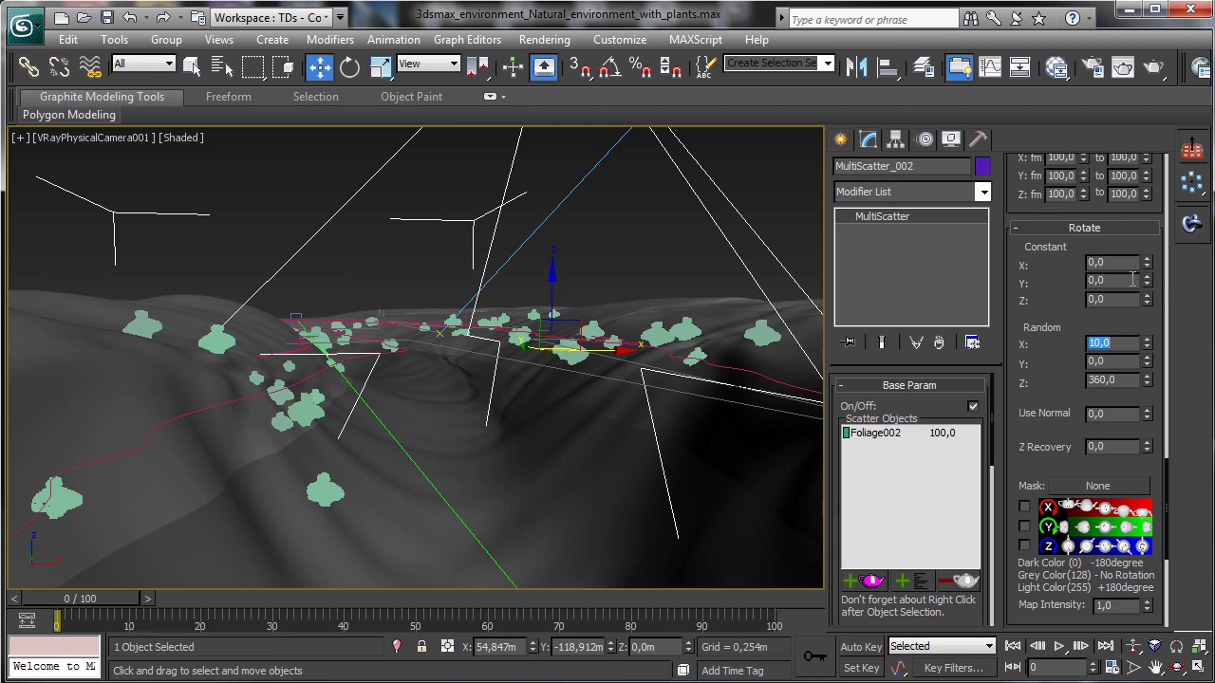
type("15")
key("Return")
left_click(1125, 361)
type("20")
key("Return")
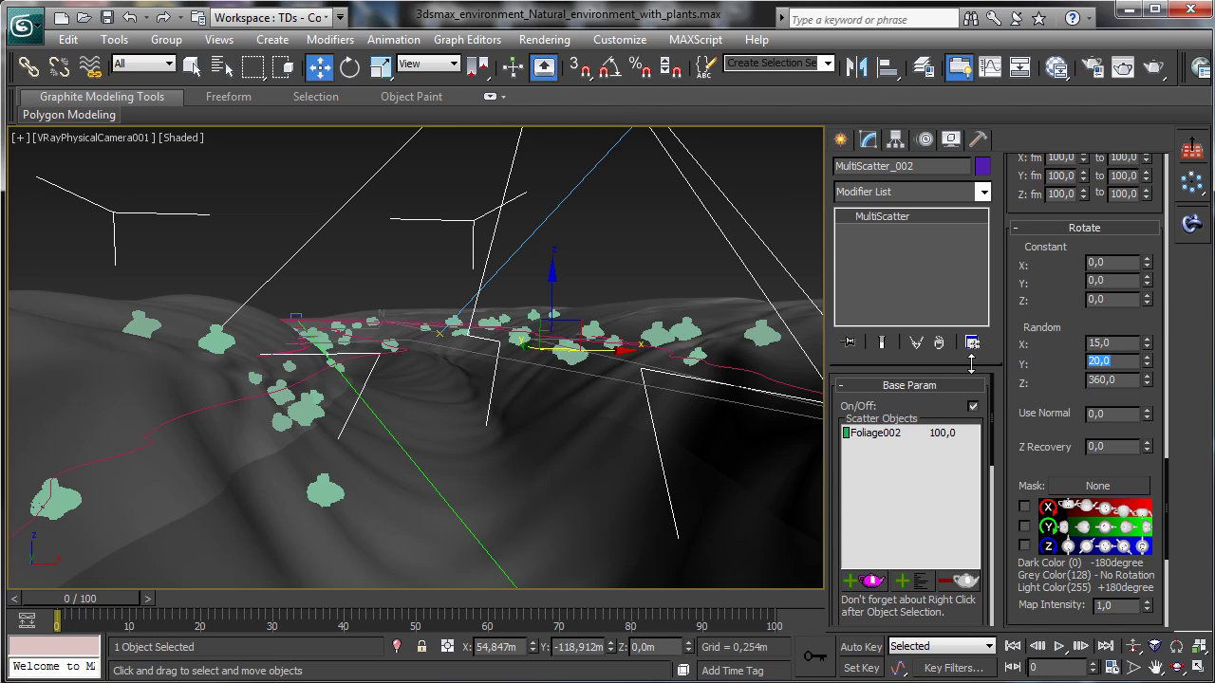
Step: Check the distribution settings of MultiScatter_002 and set the preview's Max Count to 10000
scroll(1048, 280, "up", 10)
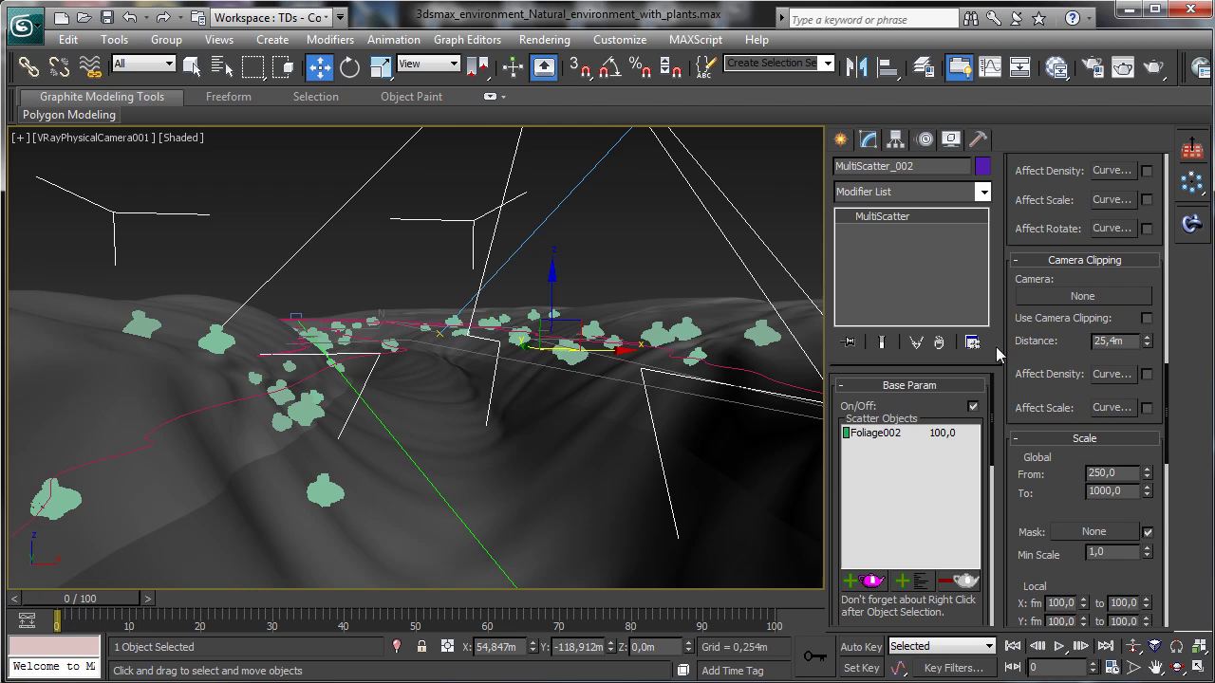
scroll(1075, 219, "up", 5)
scroll(1089, 203, "up", 12)
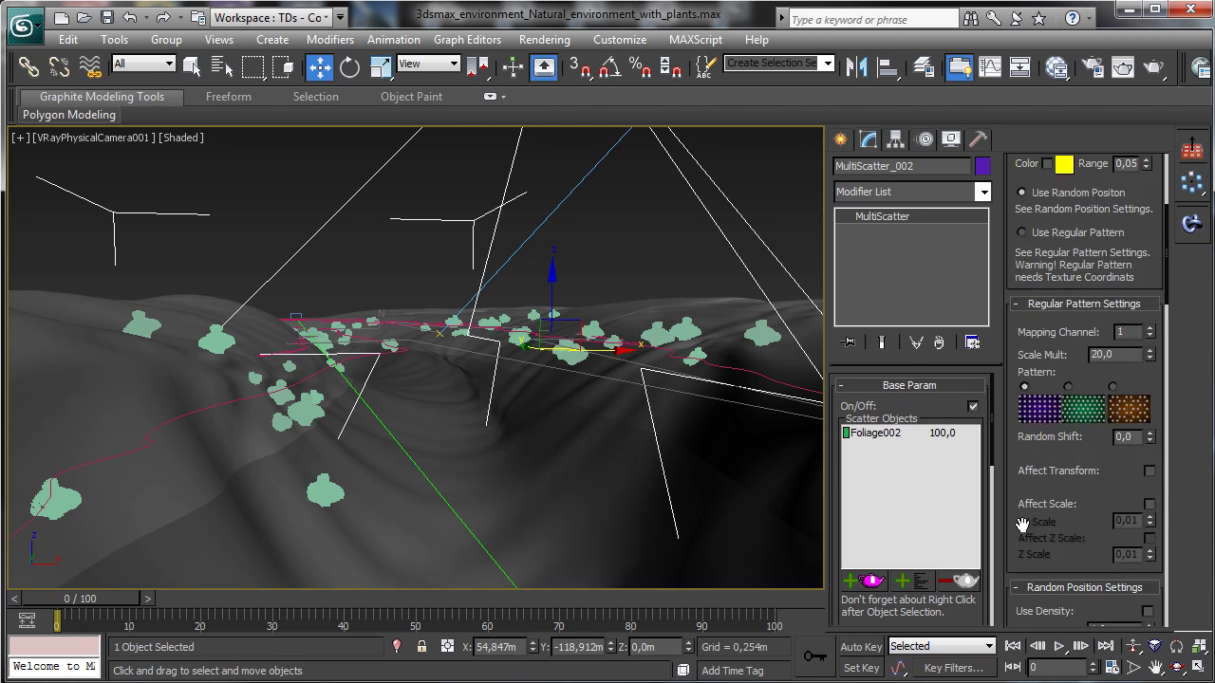
left_click(1120, 281)
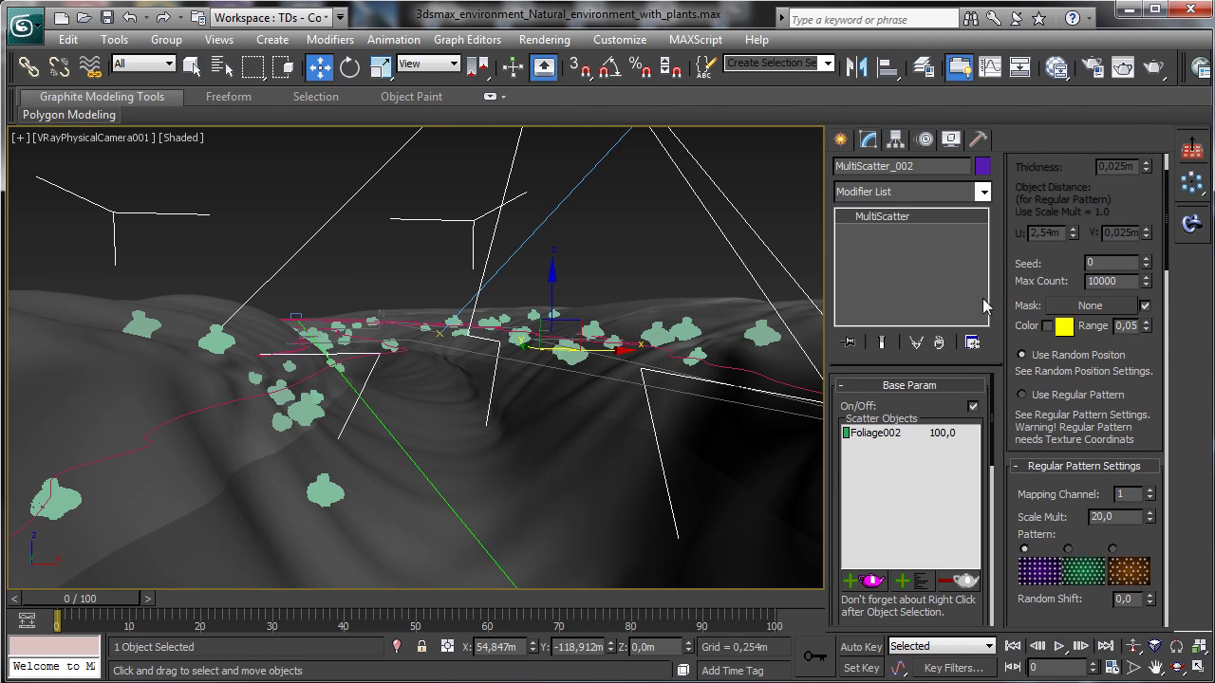
scroll(1029, 270, "down", 9)
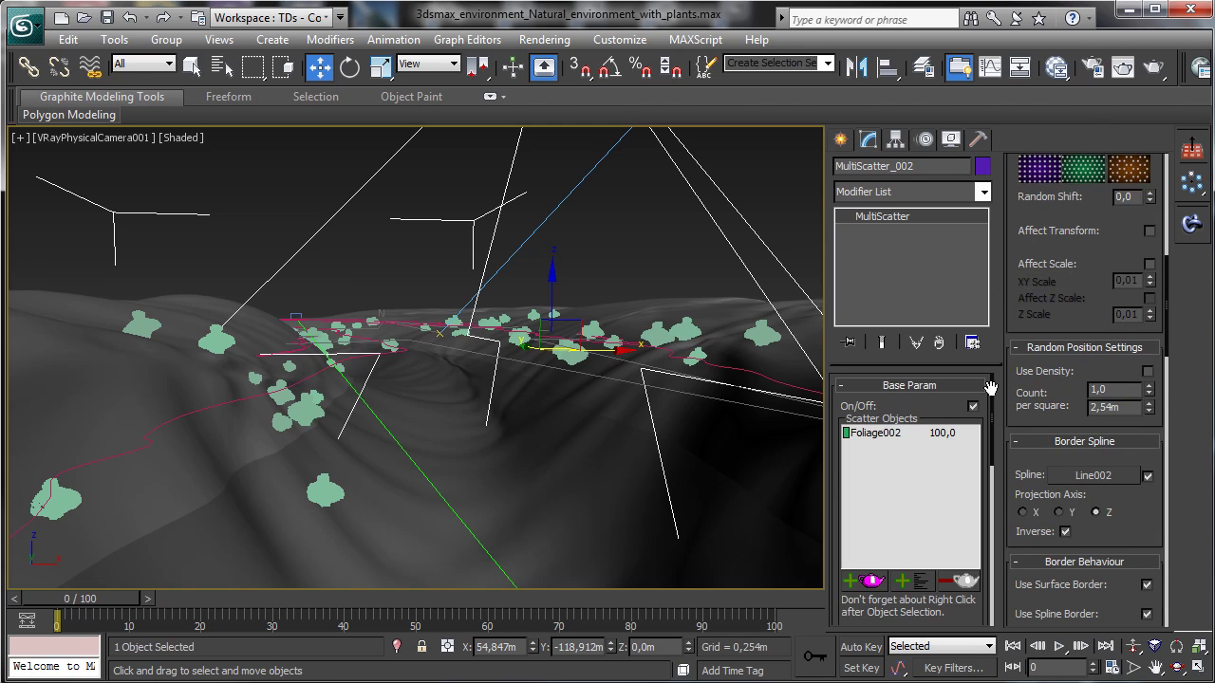
scroll(1048, 467, "down", 10)
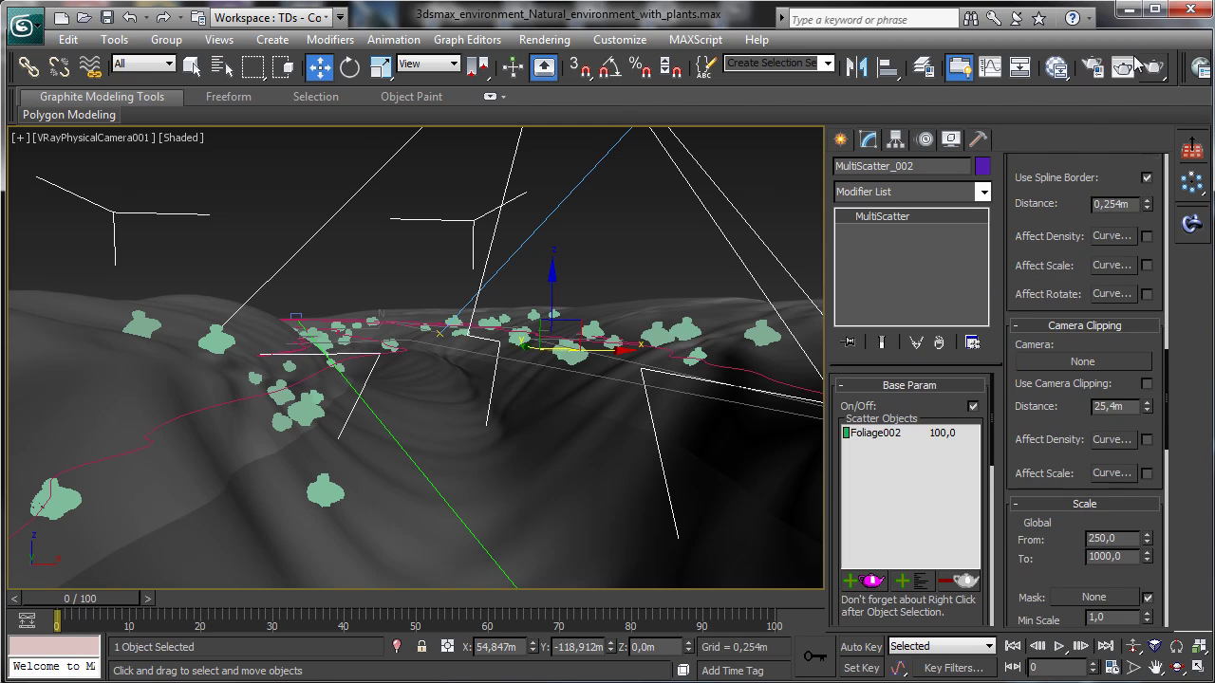
scroll(1062, 474, "down", 18)
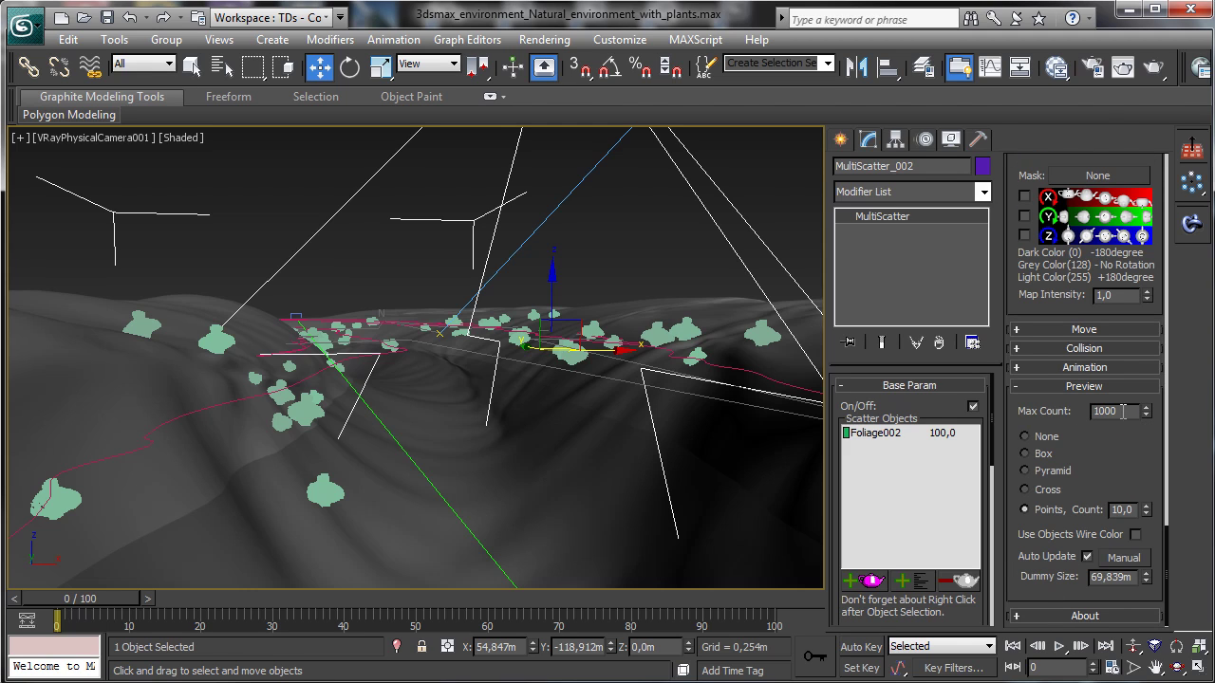
type("0")
key("Return")
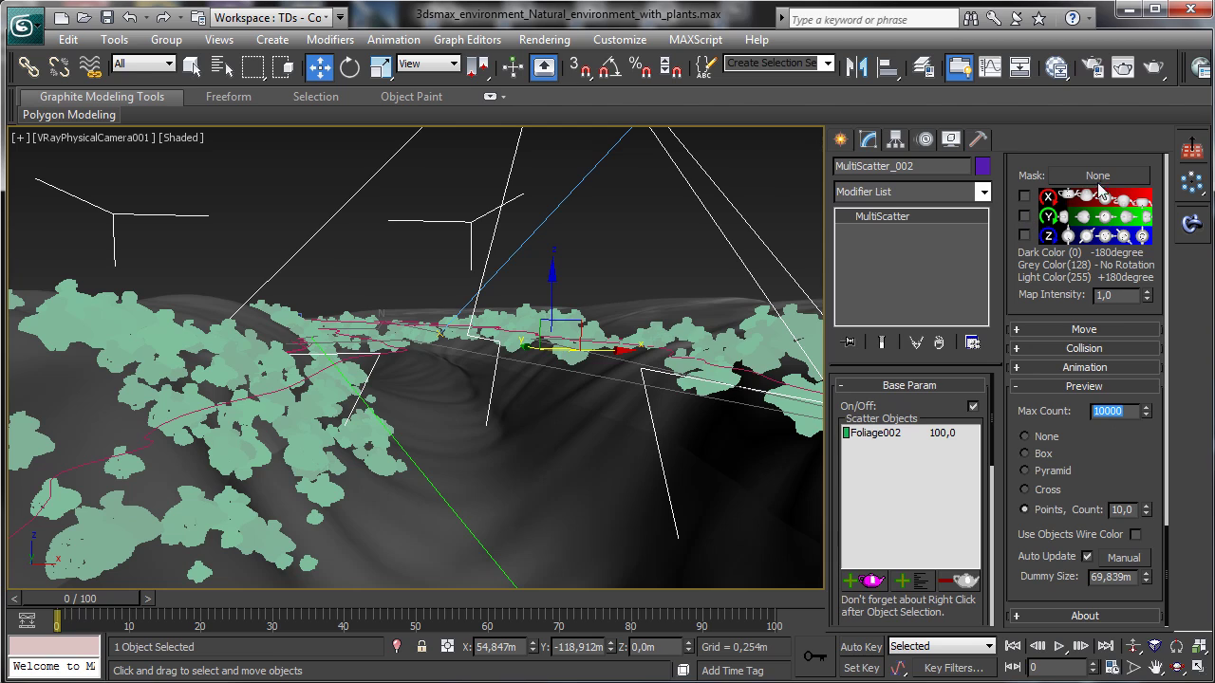
Step: Enter a new Max Count in the Distribution settings for scattering over the Terrain surface
left_click_drag(1167, 545, 1167, 166)
double_click(1125, 363)
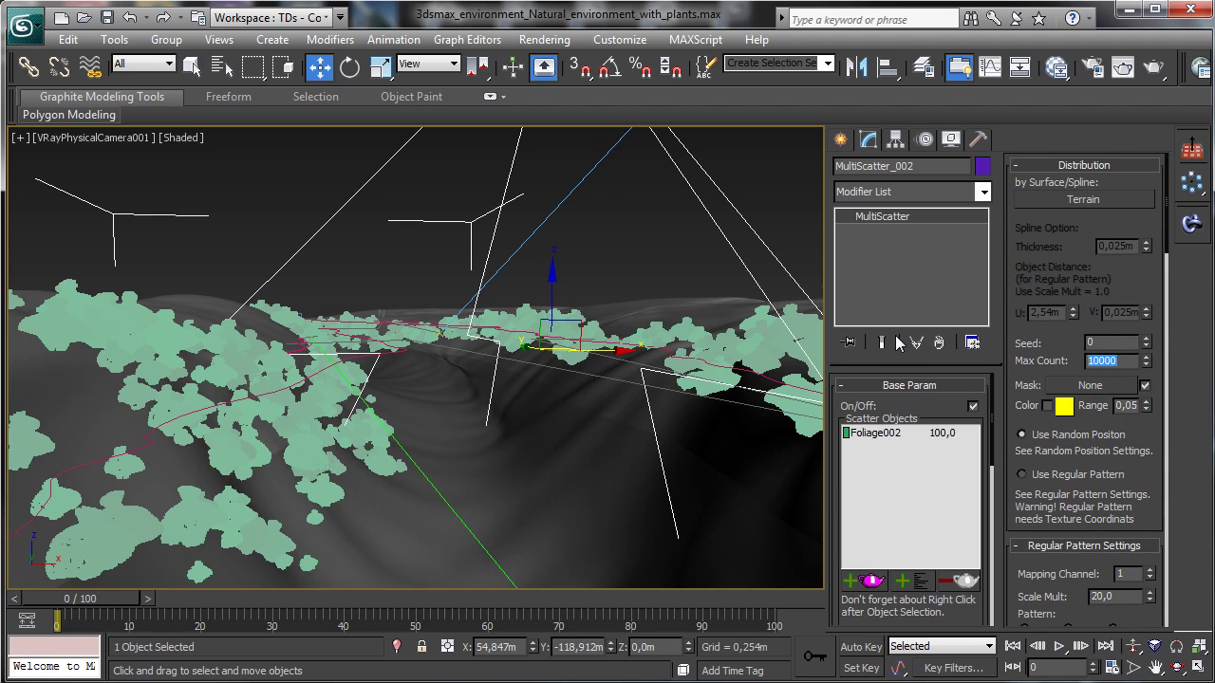
type("2")
key("Return")
Step: Set the preview's Max Count to 1000 and switch the preview display to Box
scroll(1129, 437, "down", 5)
scroll(1079, 353, "down", 5)
scroll(1078, 353, "down", 10)
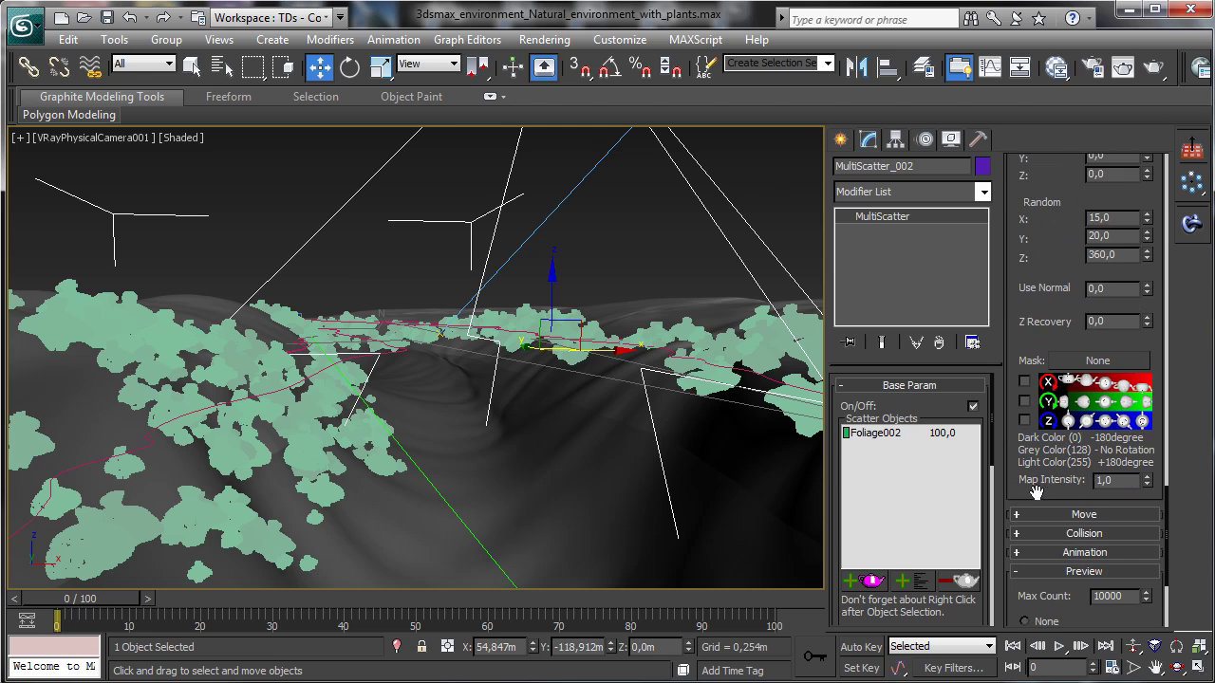
scroll(1129, 427, "down", 5)
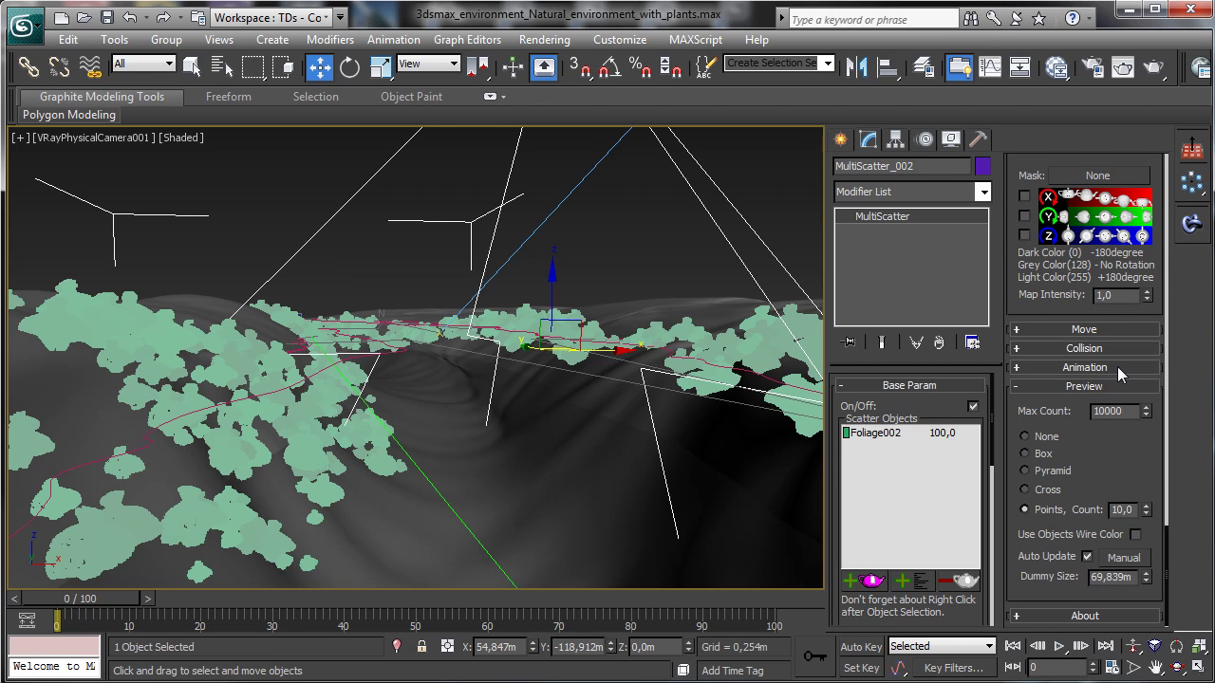
key("BackSpace")
key("Return")
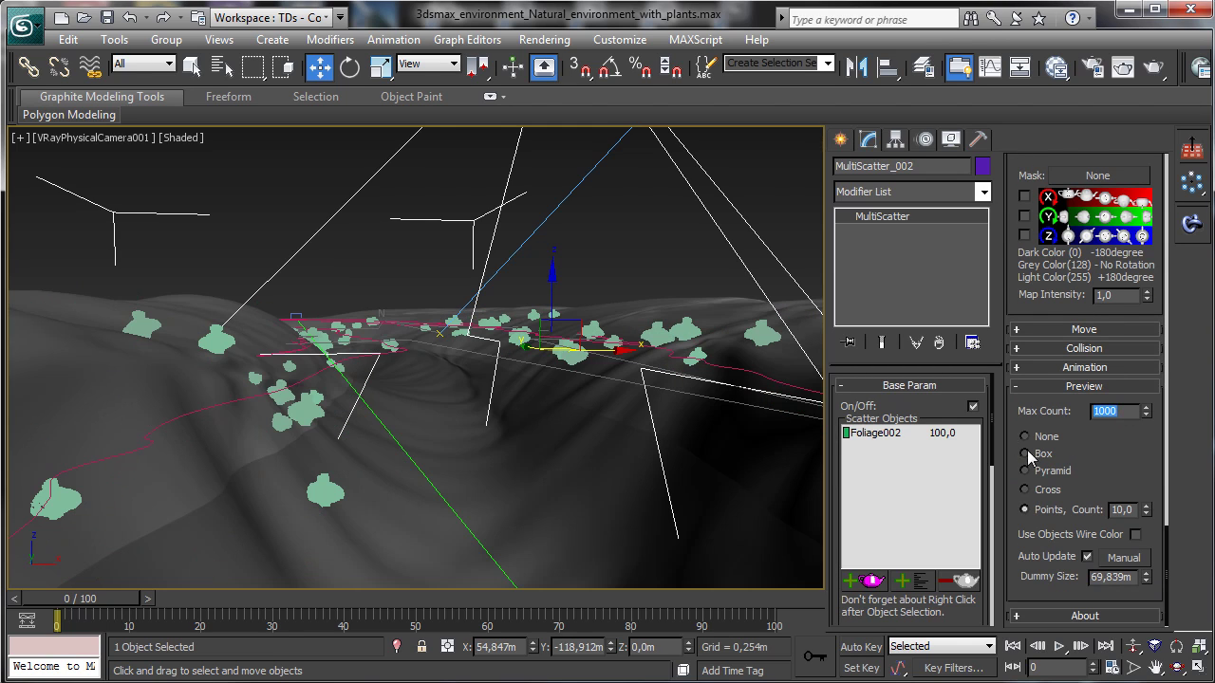
left_click(1025, 453)
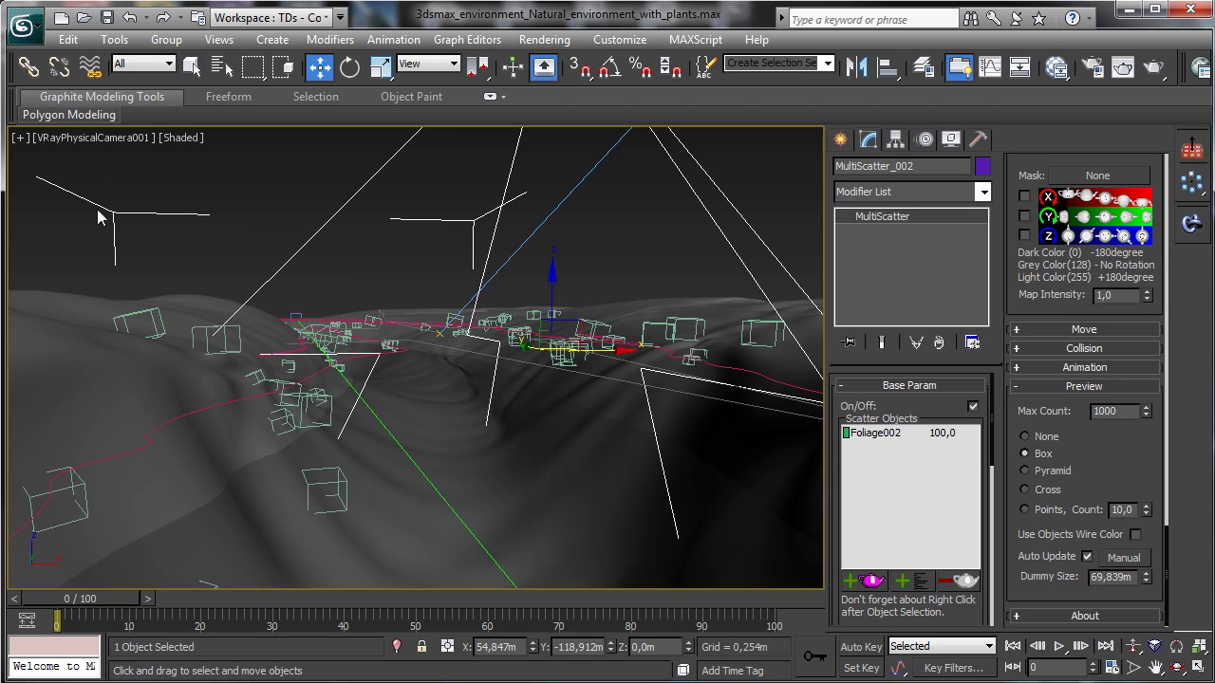
Step: Start saving the scene under a new name, go to the 2011 MAXCookie folder, and copy the 3dsmax_environment_Natural_environment_with_plants folder's name
key("alt+f")
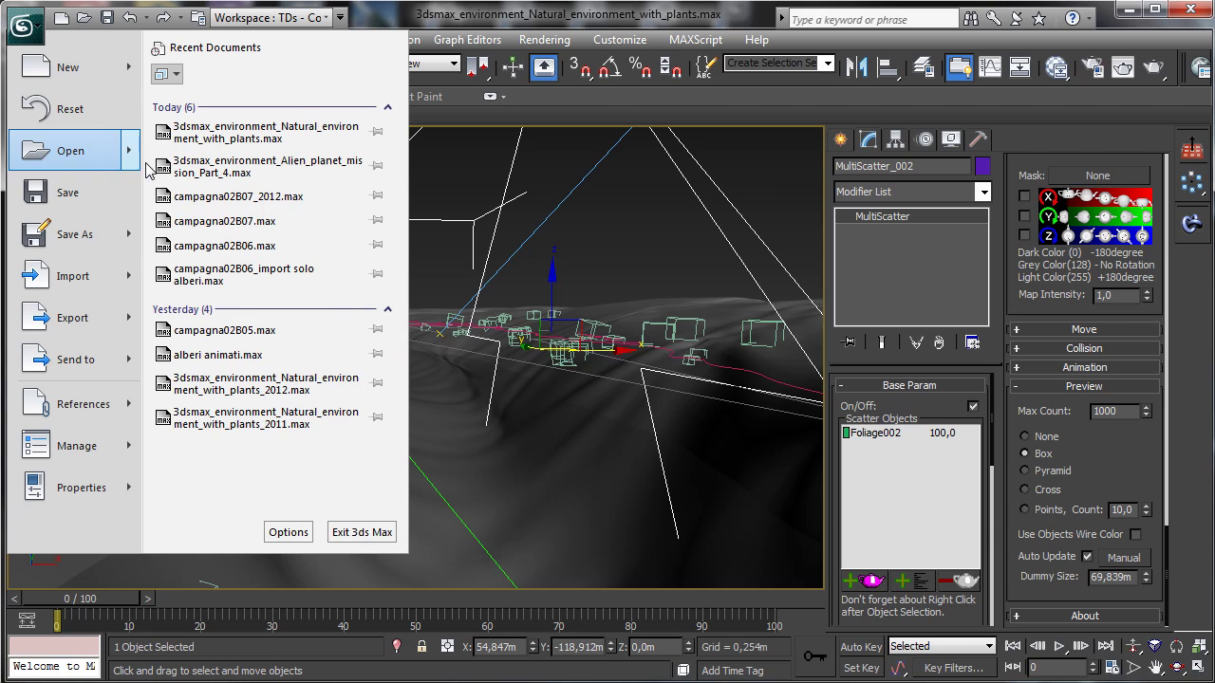
mouse_move(98, 236)
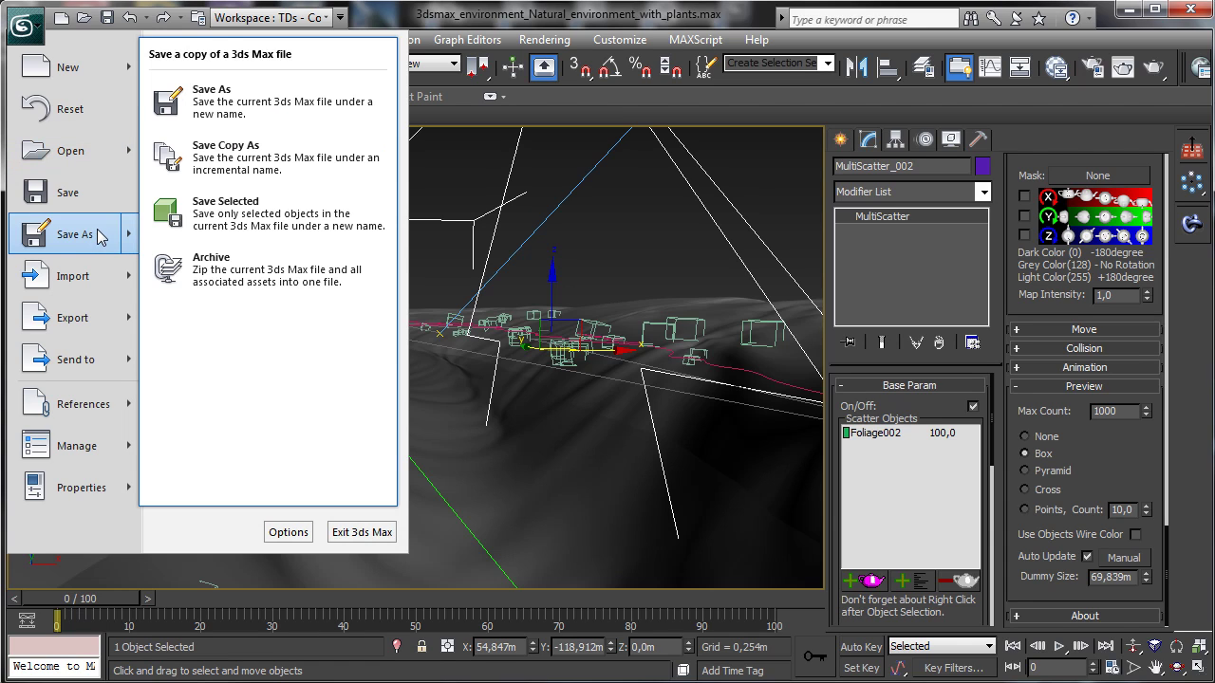
left_click(225, 106)
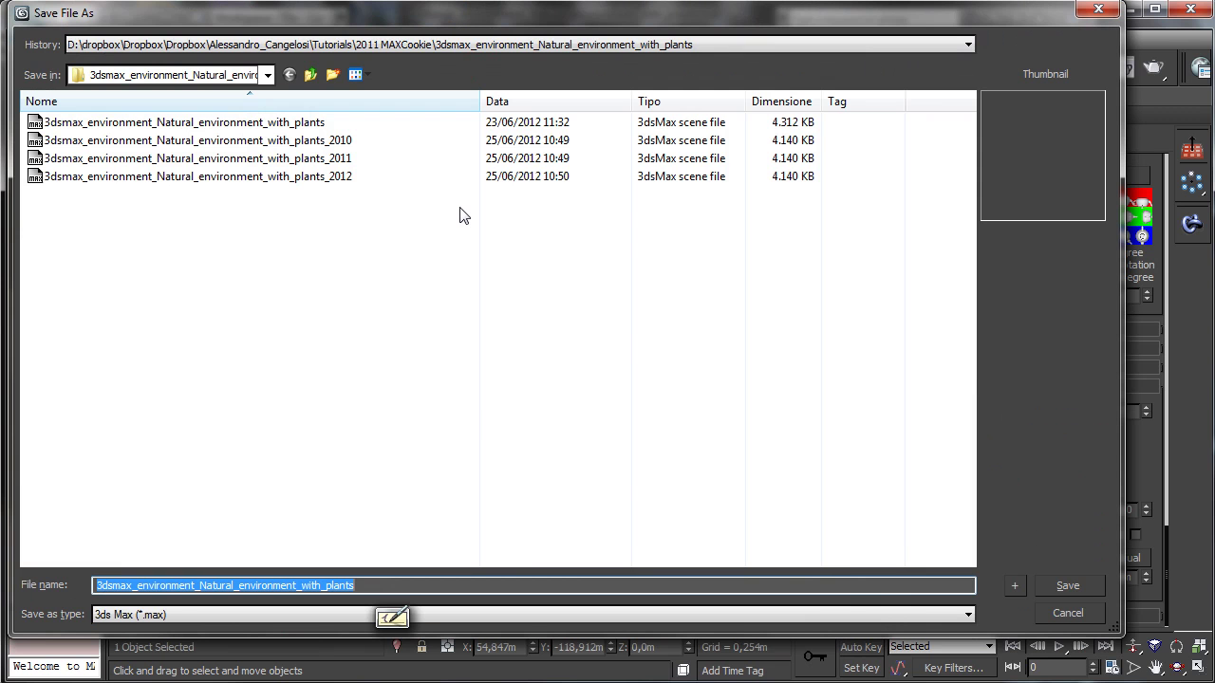
left_click(311, 74)
left_click(286, 200)
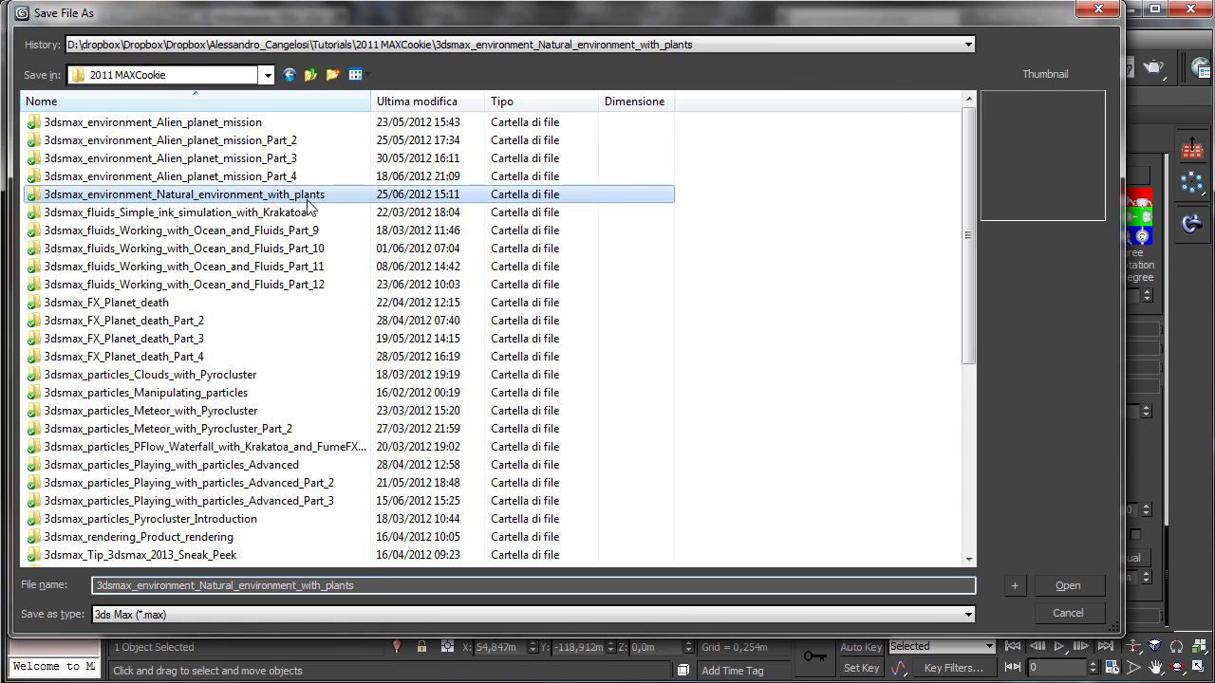
left_click(285, 194)
key("ctrl+c")
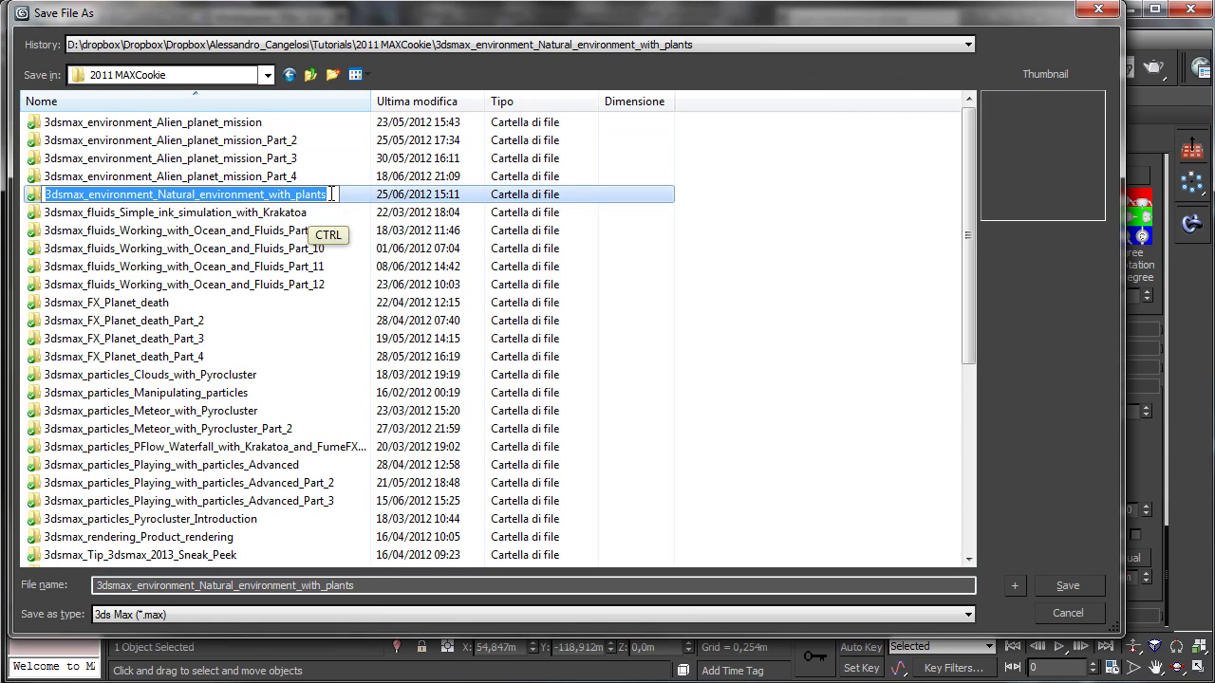
Step: Try to create a new folder in 2011 MAXCookie using the copied name 3dsmax_environment_Natural_environment_with_plants
left_click(290, 163)
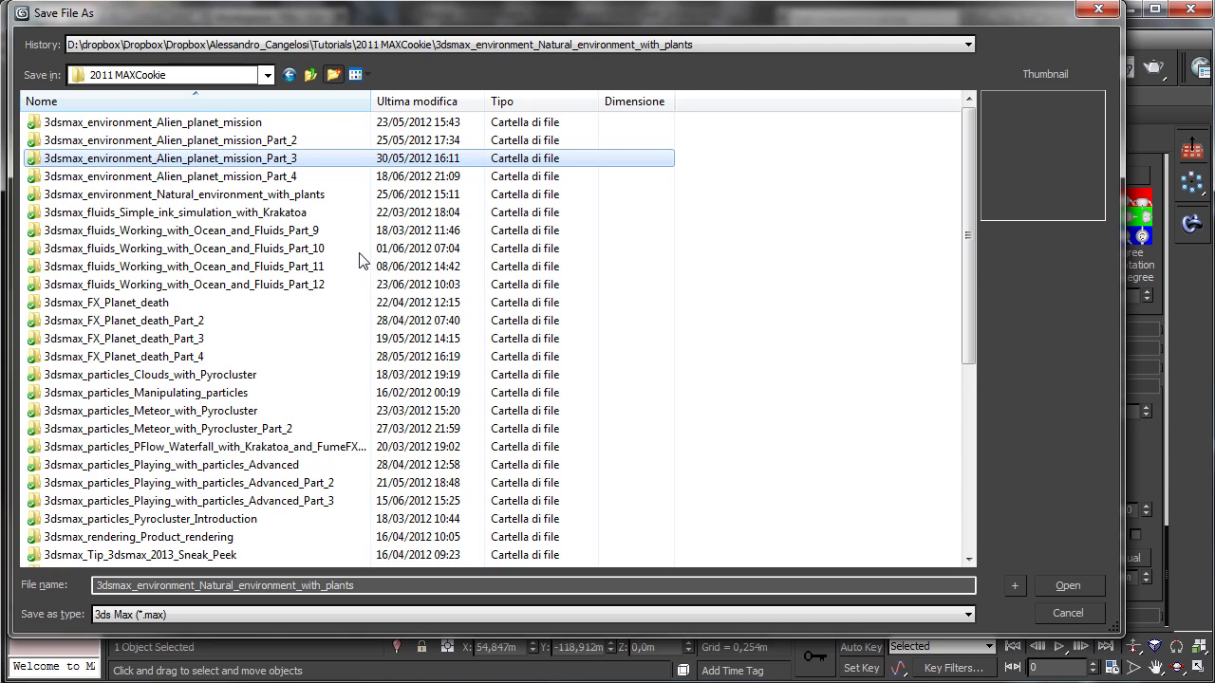
key("ctrl+shift+n")
key("ctrl+v")
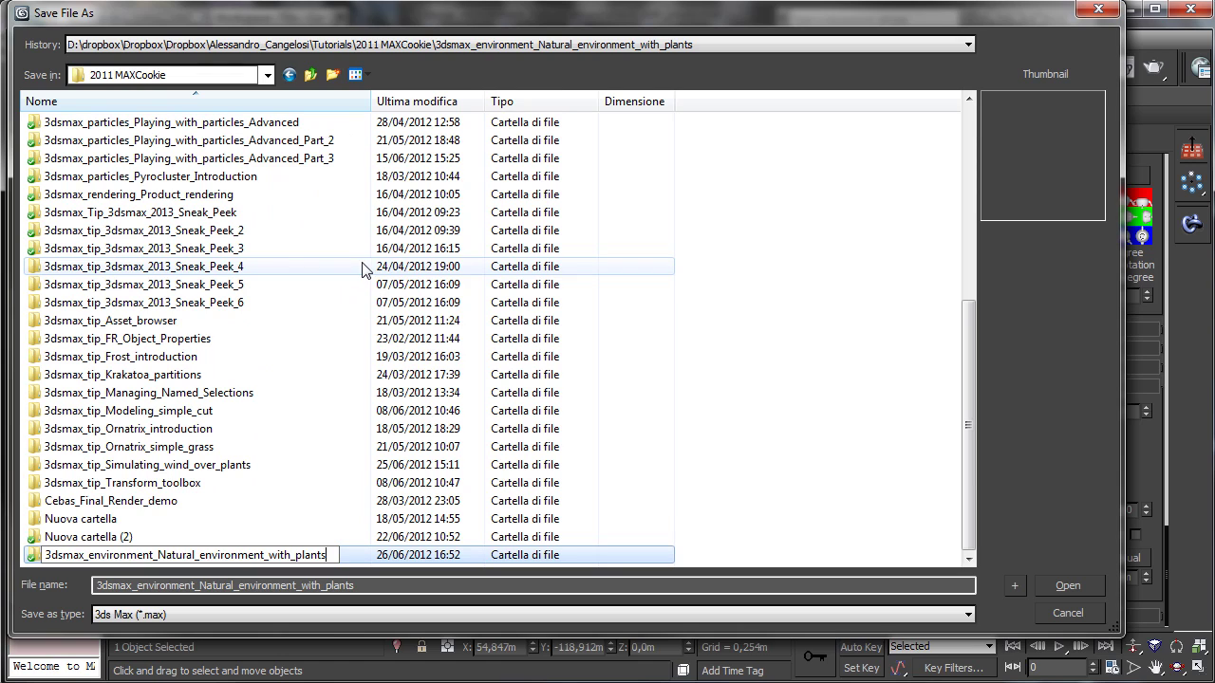
key("Return")
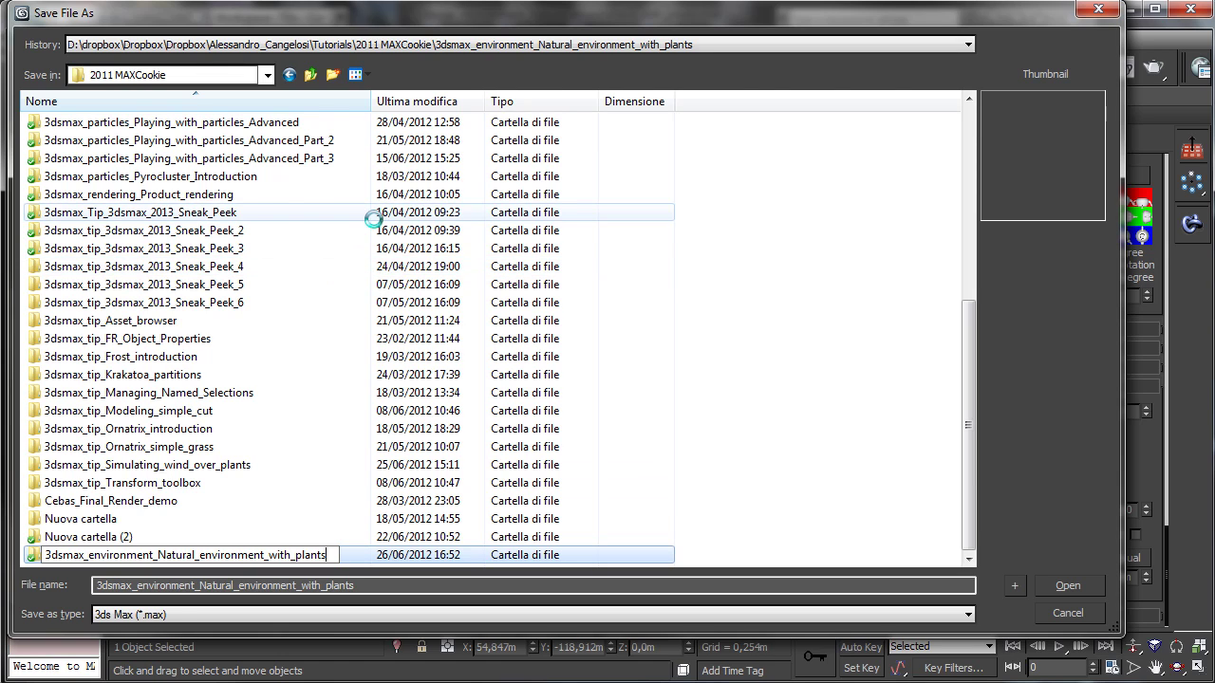
key("Return")
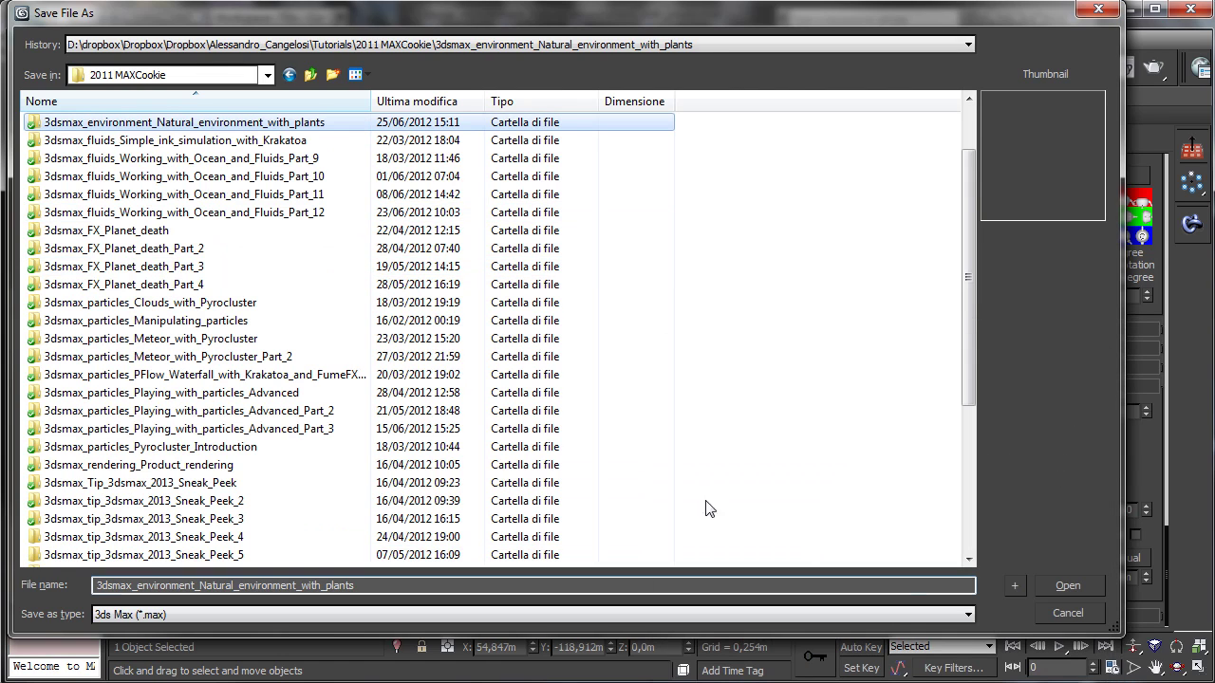
Step: Check the contents of the 3dsmax_environment_Natural_environment_with_plants folder and return to the 2011 MAXCookie folder
double_click(311, 123)
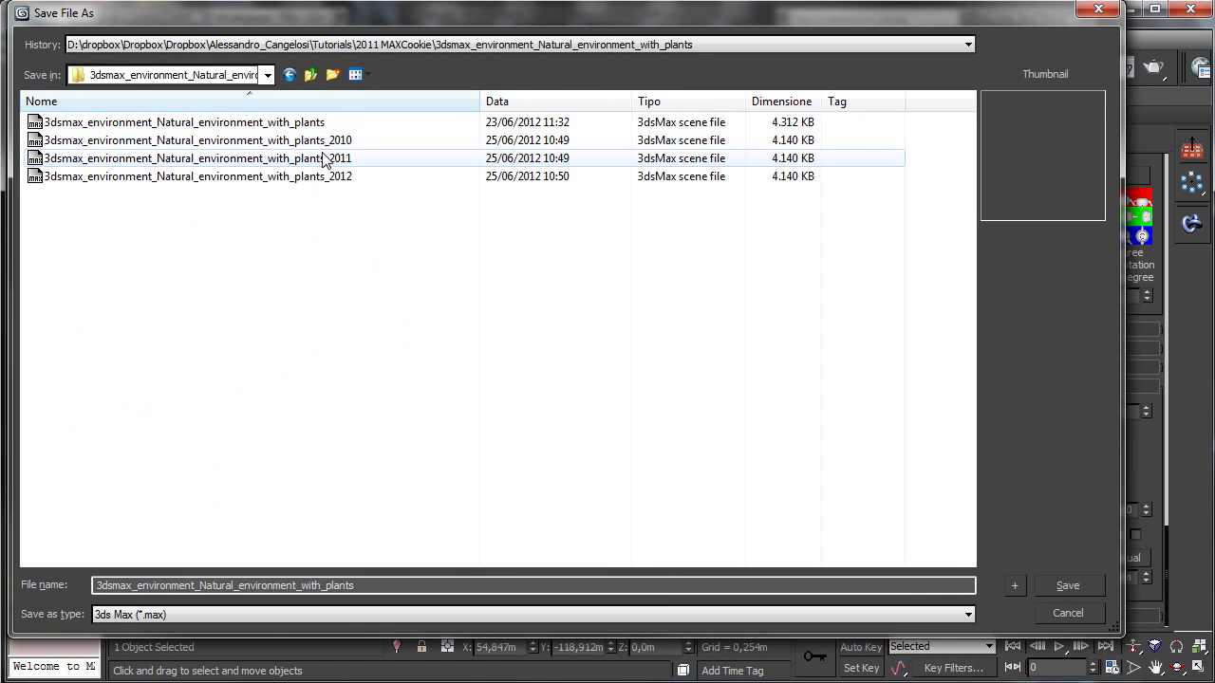
left_click(311, 75)
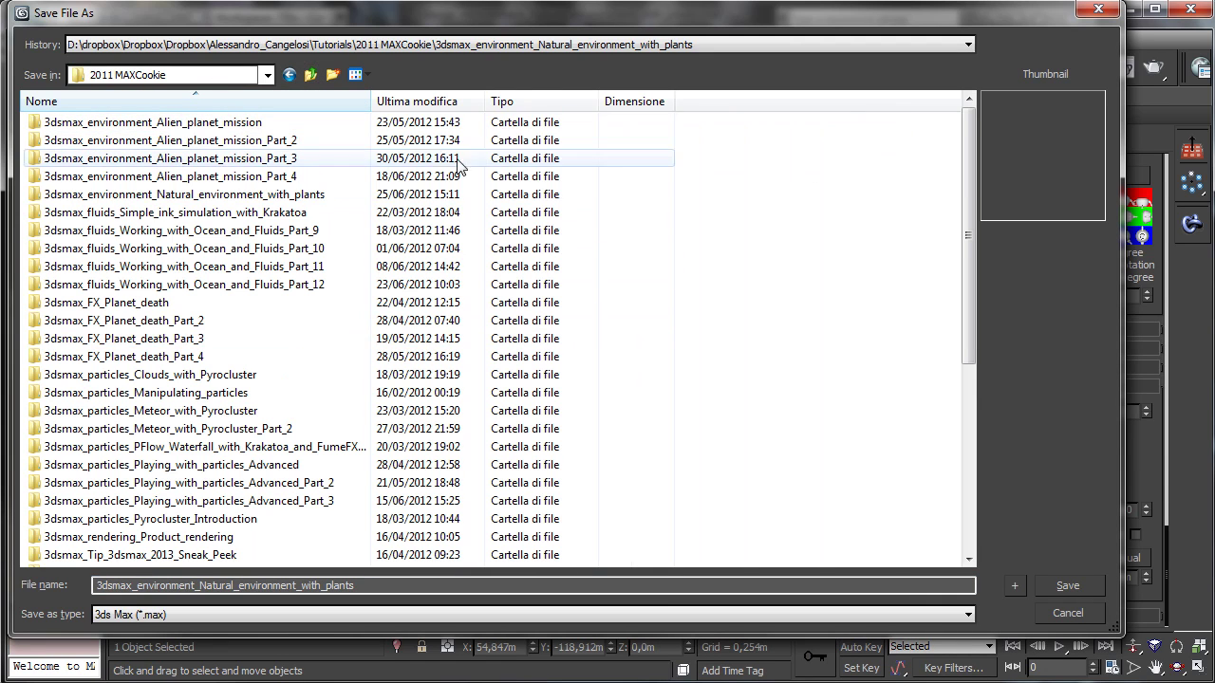
double_click(320, 194)
left_click(311, 75)
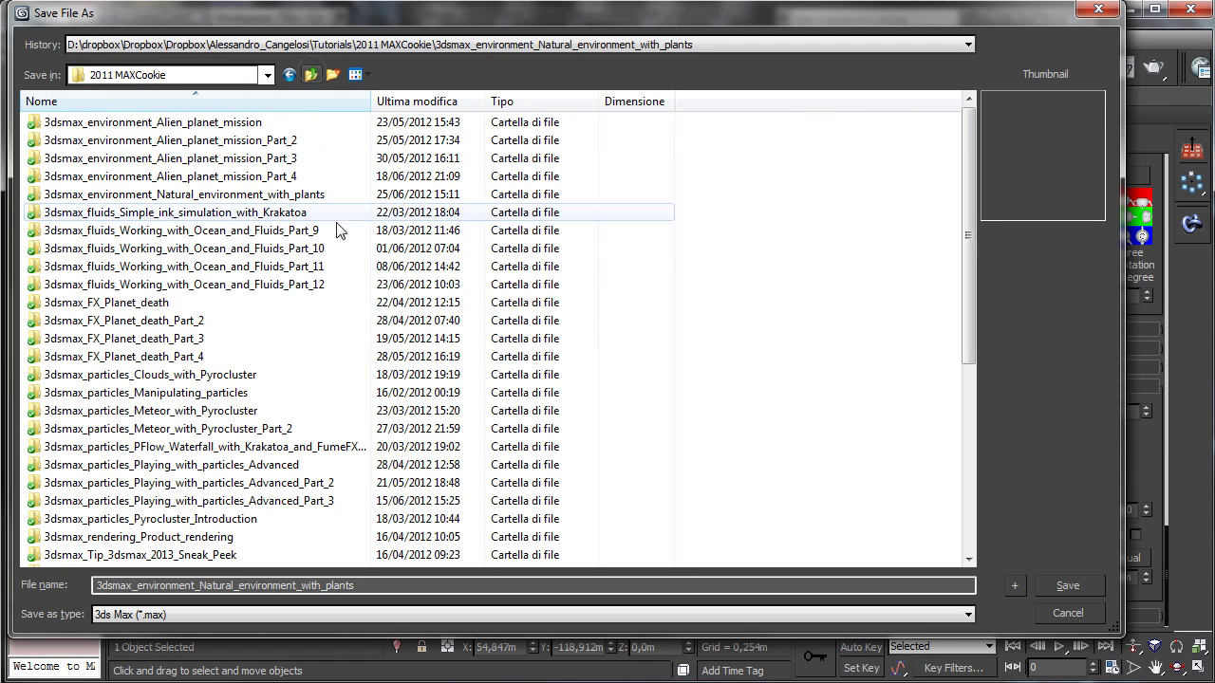
Step: Rename the folder Nuova cartella (2) in 2011 MAXCookie to 3dsmax_environment_Natural_environment_with_plants_Part_2
left_click_drag(969, 285, 889, 538)
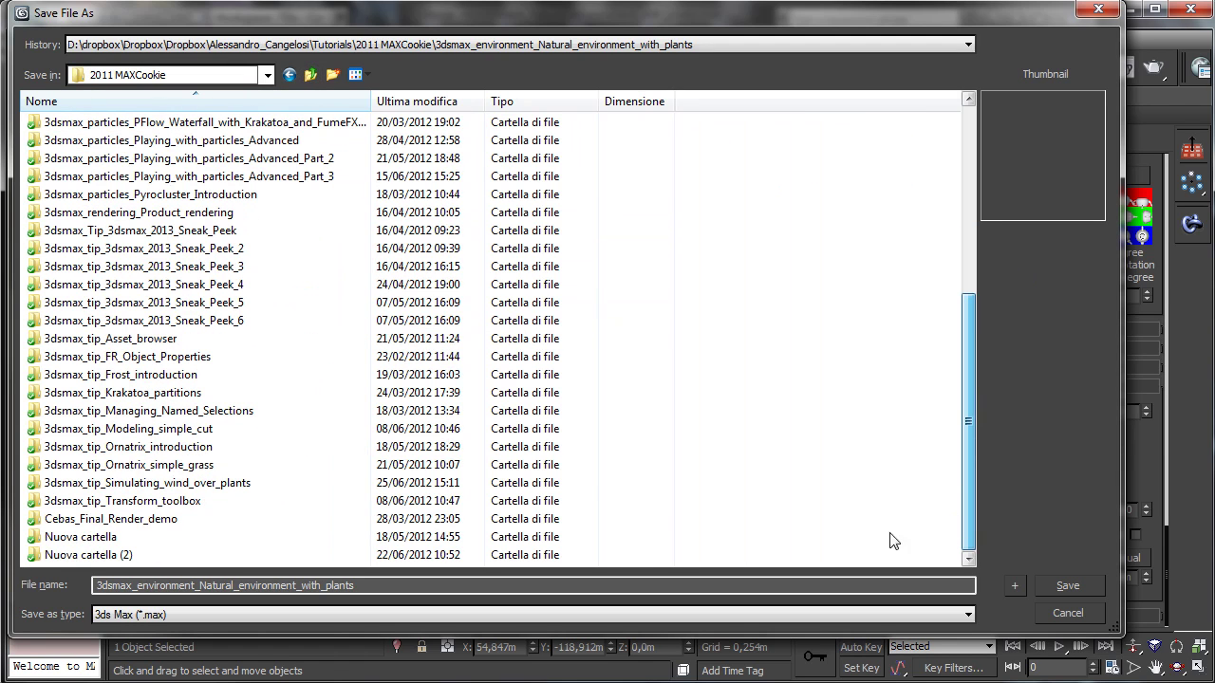
left_click(113, 561)
left_click(113, 556)
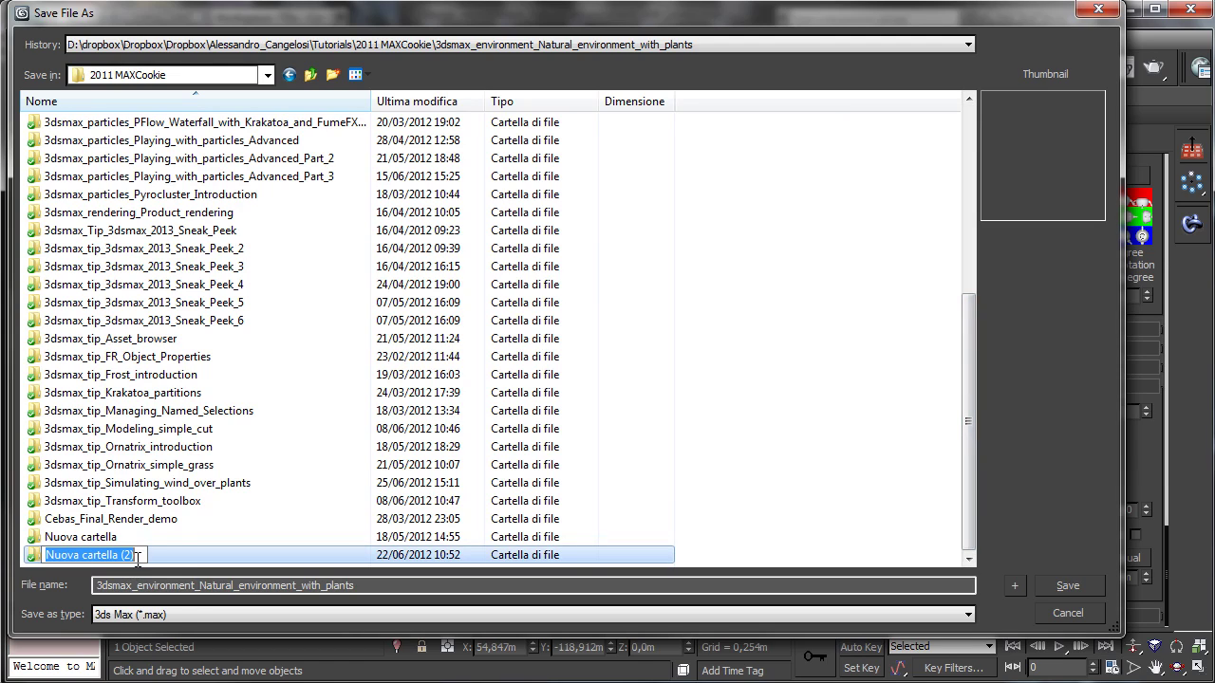
key("ctrl+v")
type("_p")
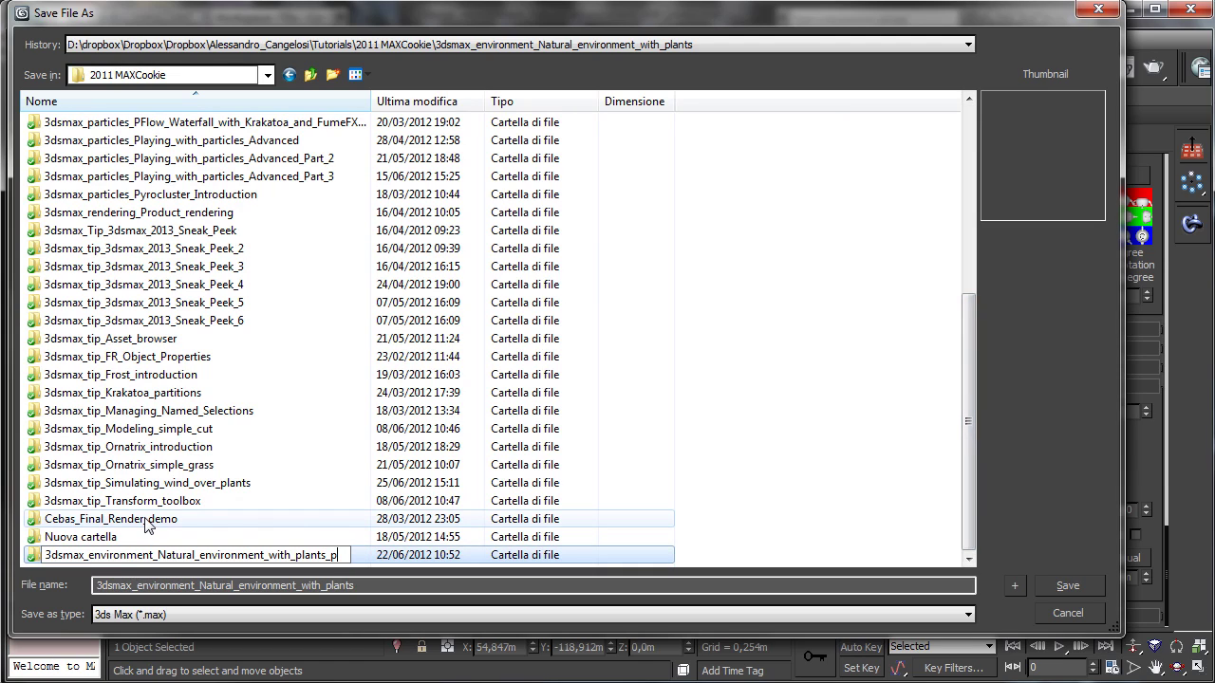
type("_Part_2")
key("Return")
Step: Open the renamed folder and save the scene there as 3dsmax_environment_Natural_environment_with_plants_Part_2.max
key("Return")
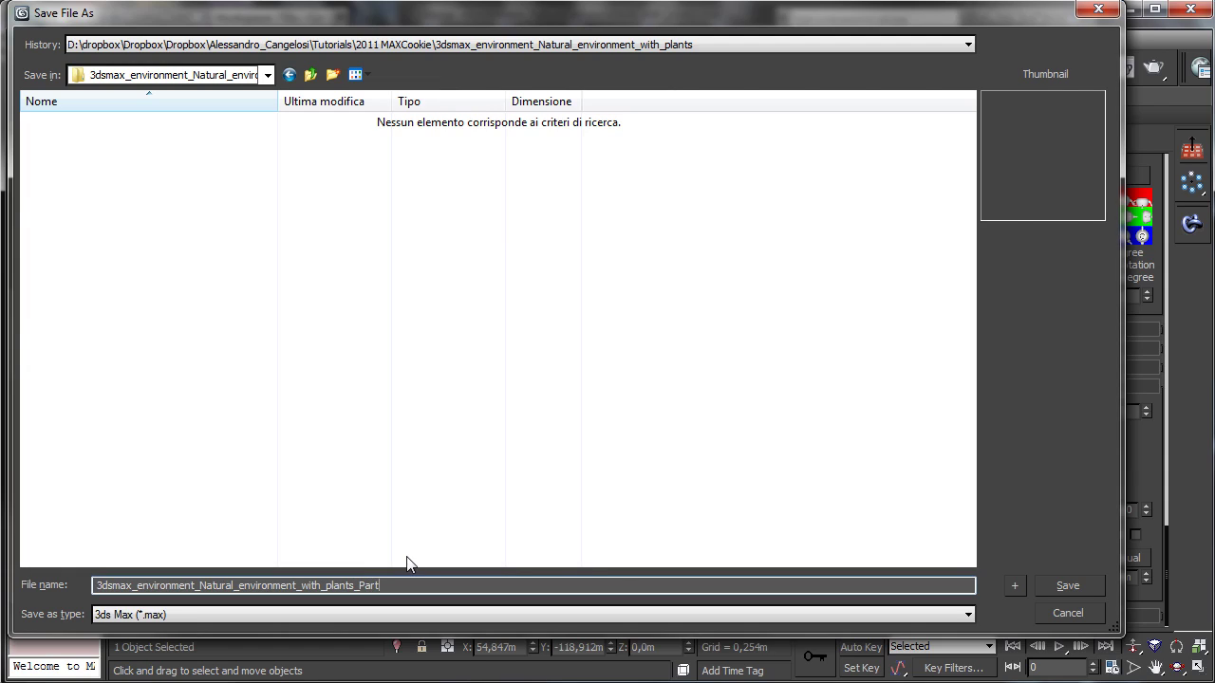
key("Return")
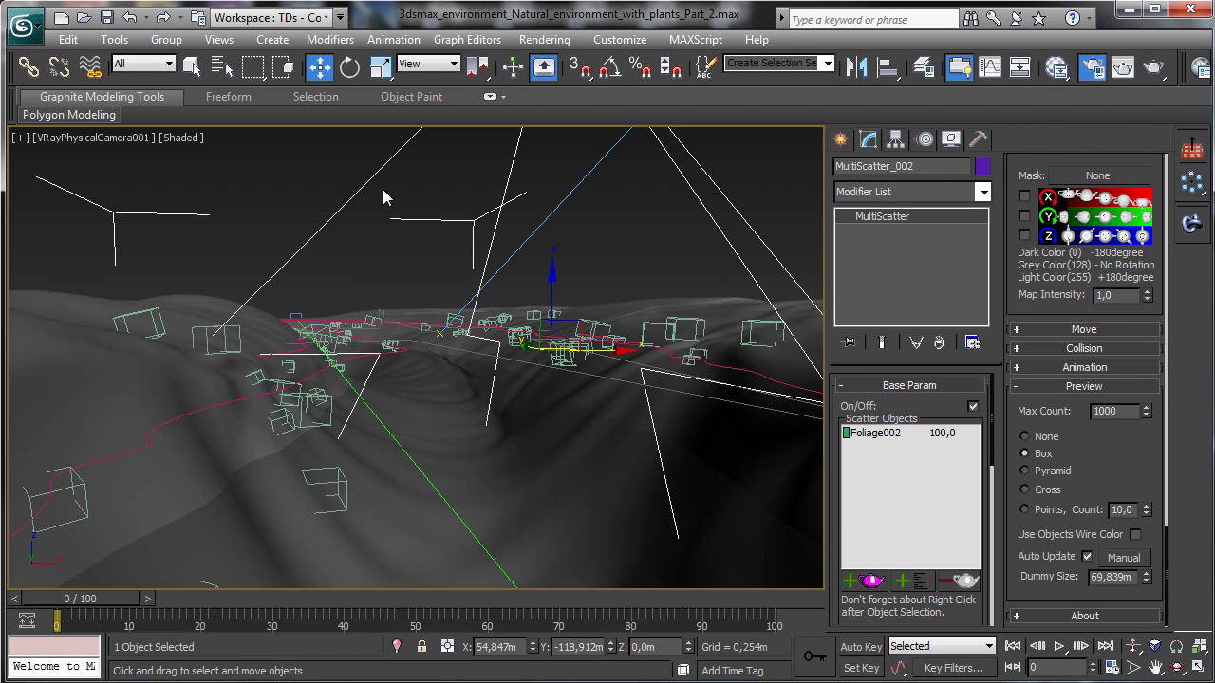
Step: Check the output size, V-Ray global switches and irradiance map settings, and render the VRayPhysicalCamera001 view
key("F10")
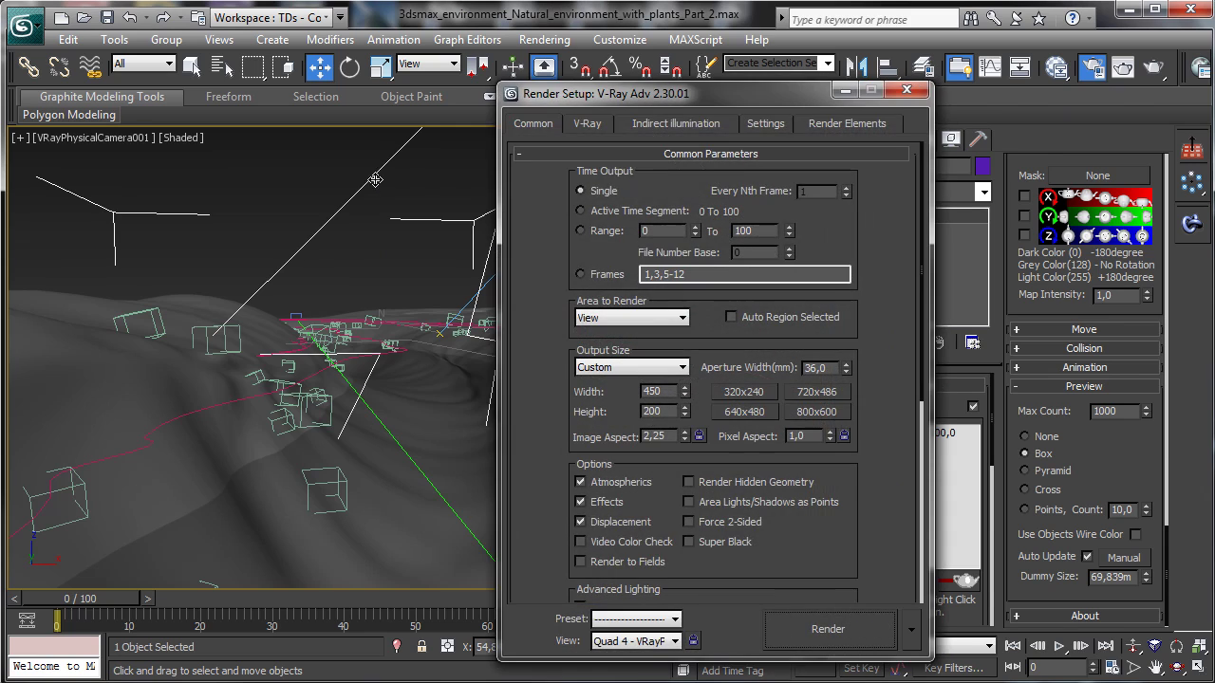
left_click(588, 124)
left_click(646, 210)
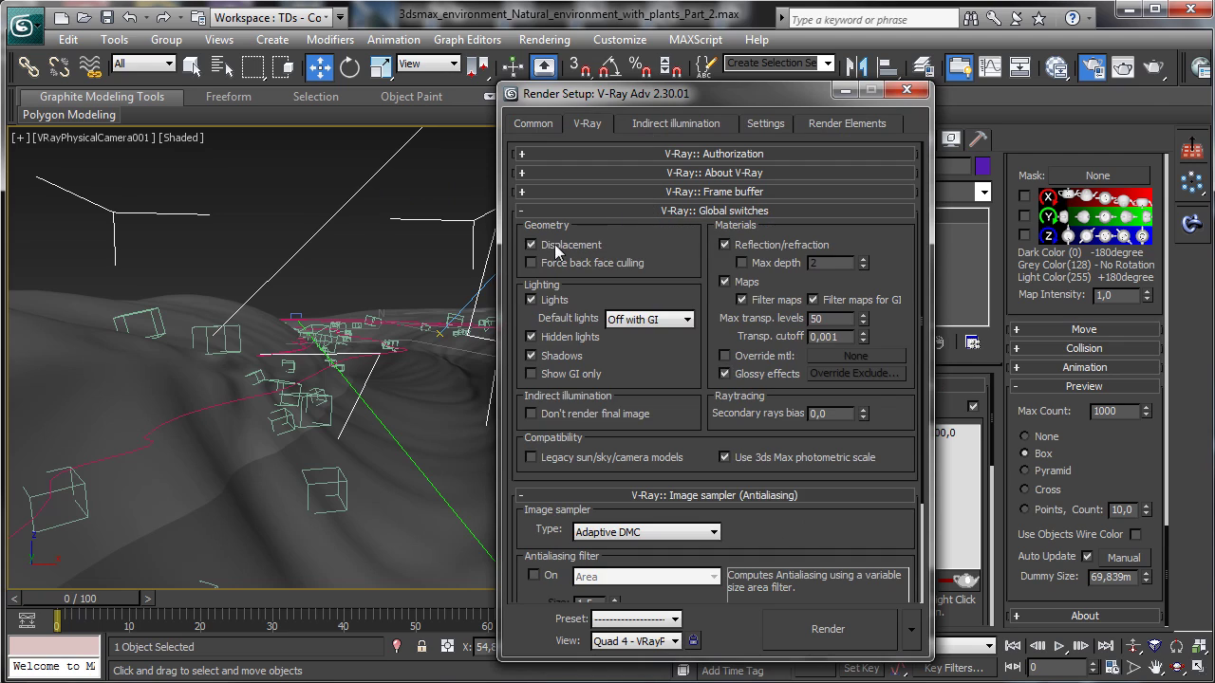
left_click(534, 124)
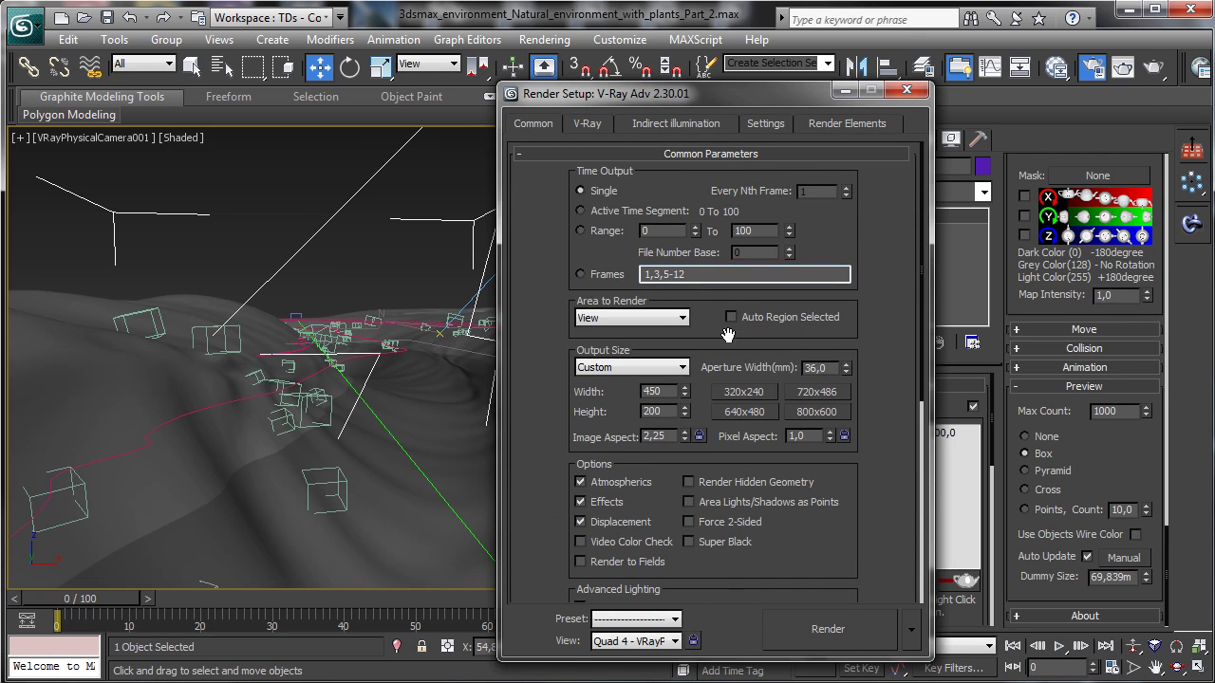
left_click(646, 124)
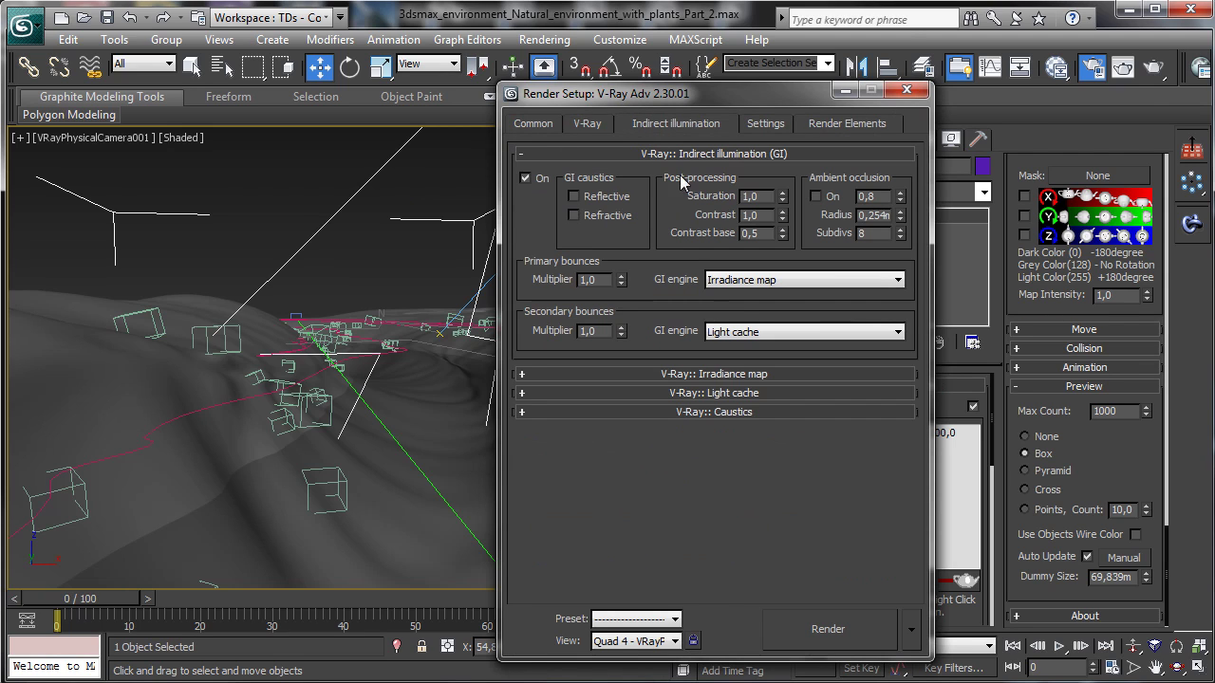
left_click(707, 373)
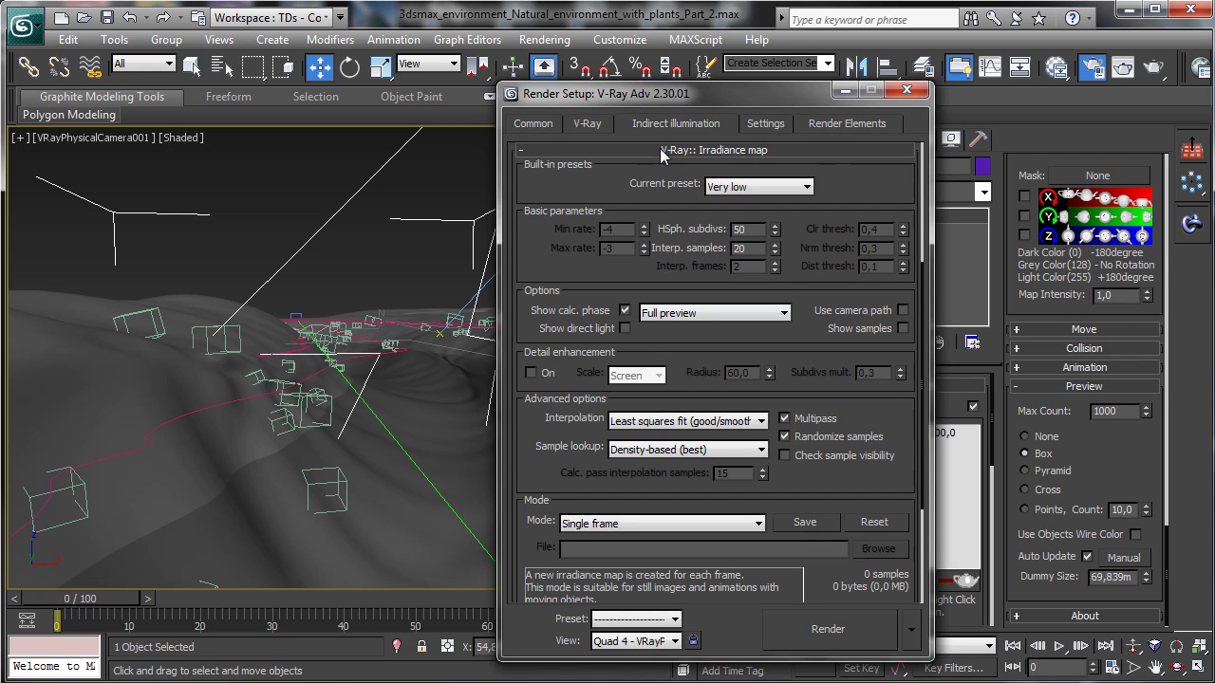
left_click(533, 123)
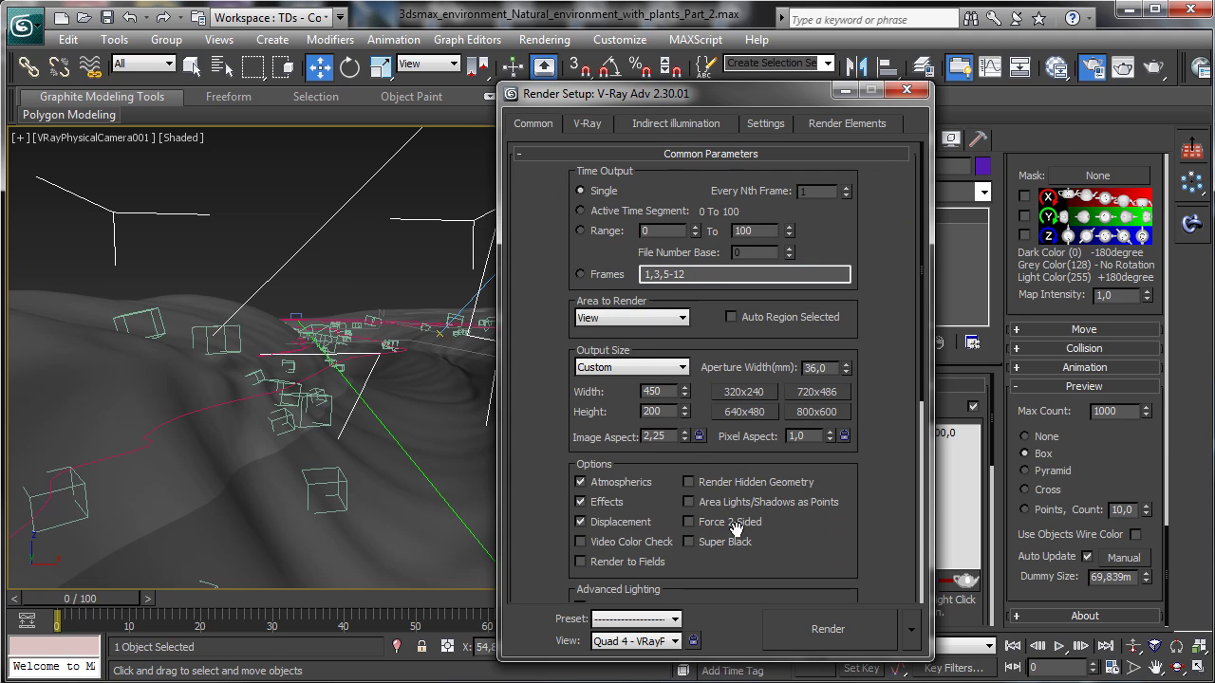
left_click(827, 629)
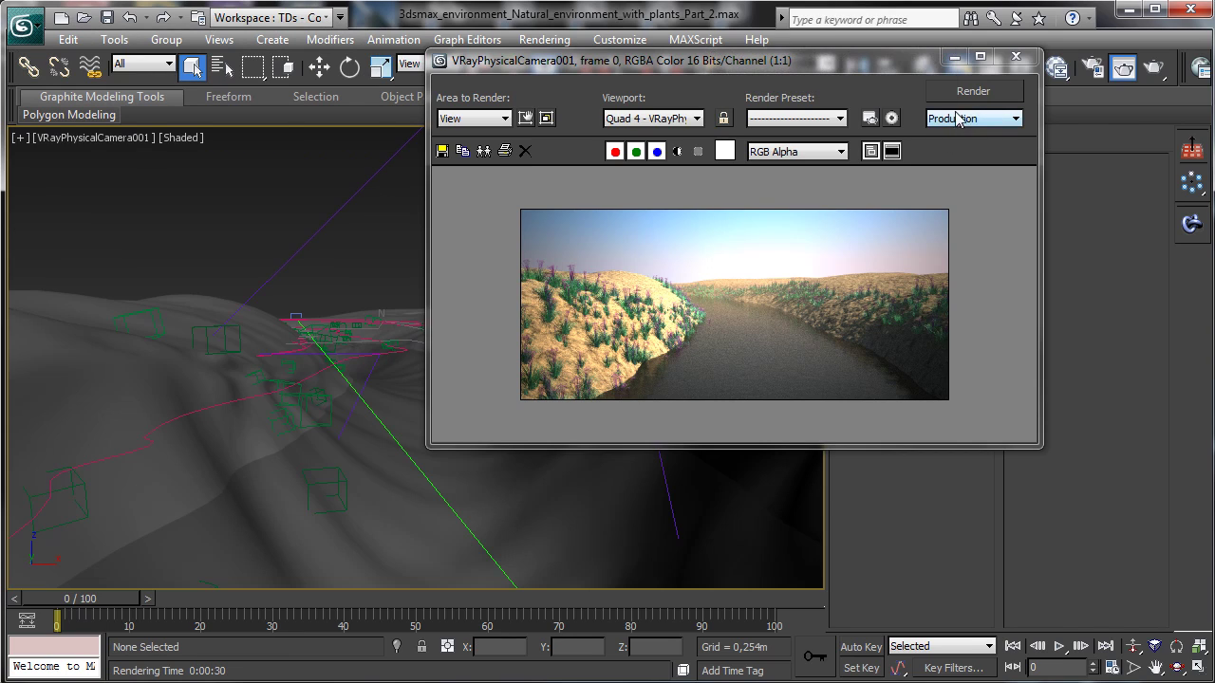
left_click(954, 56)
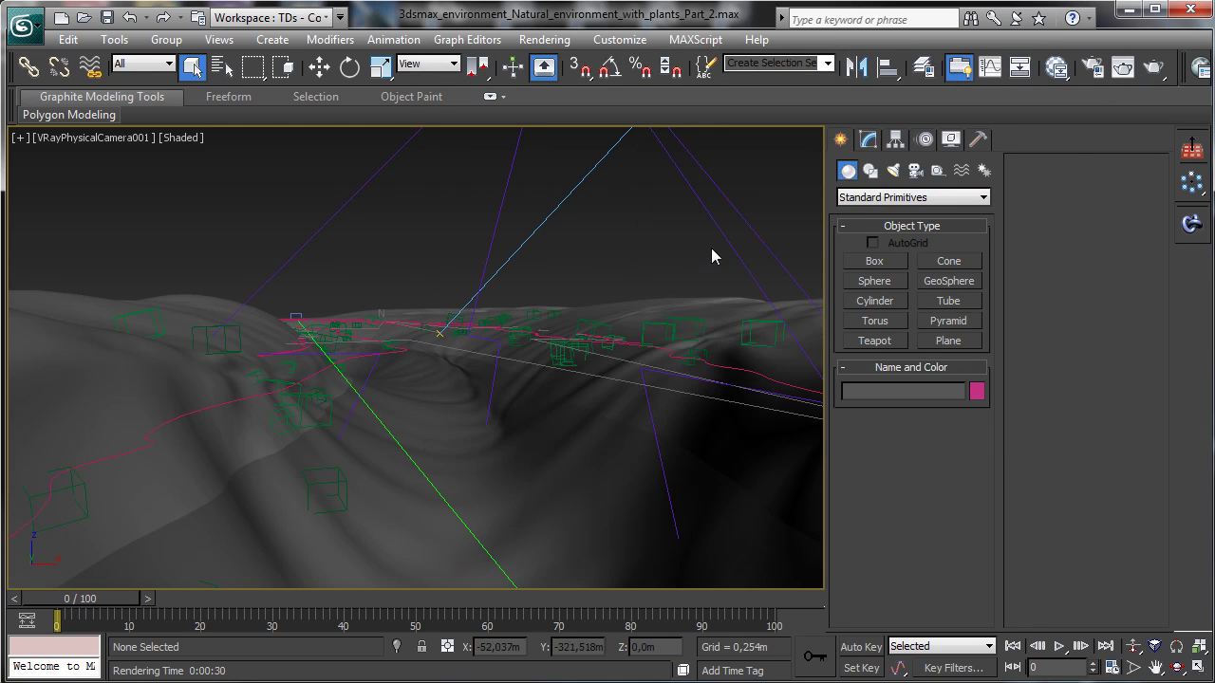
Step: Set the distribution Max Count of MultiScatter_002 to 65000 and render the camera view again
left_click(509, 159)
left_click(868, 140)
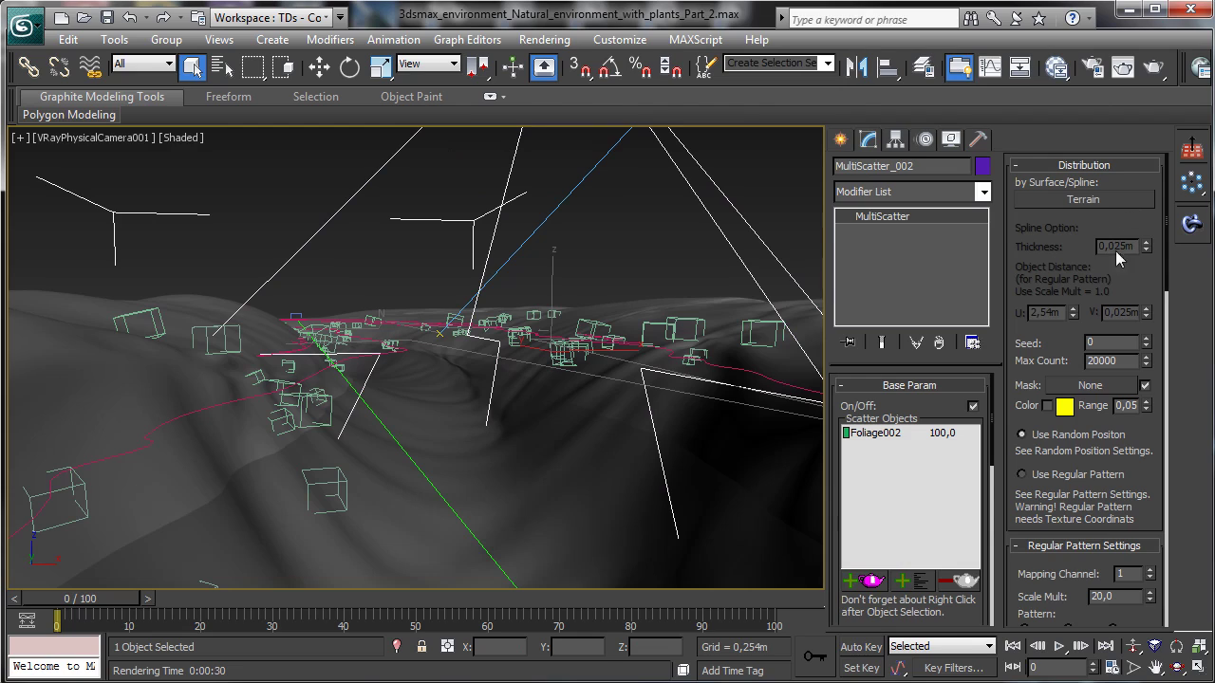
left_click_drag(1075, 386, 1075, 385)
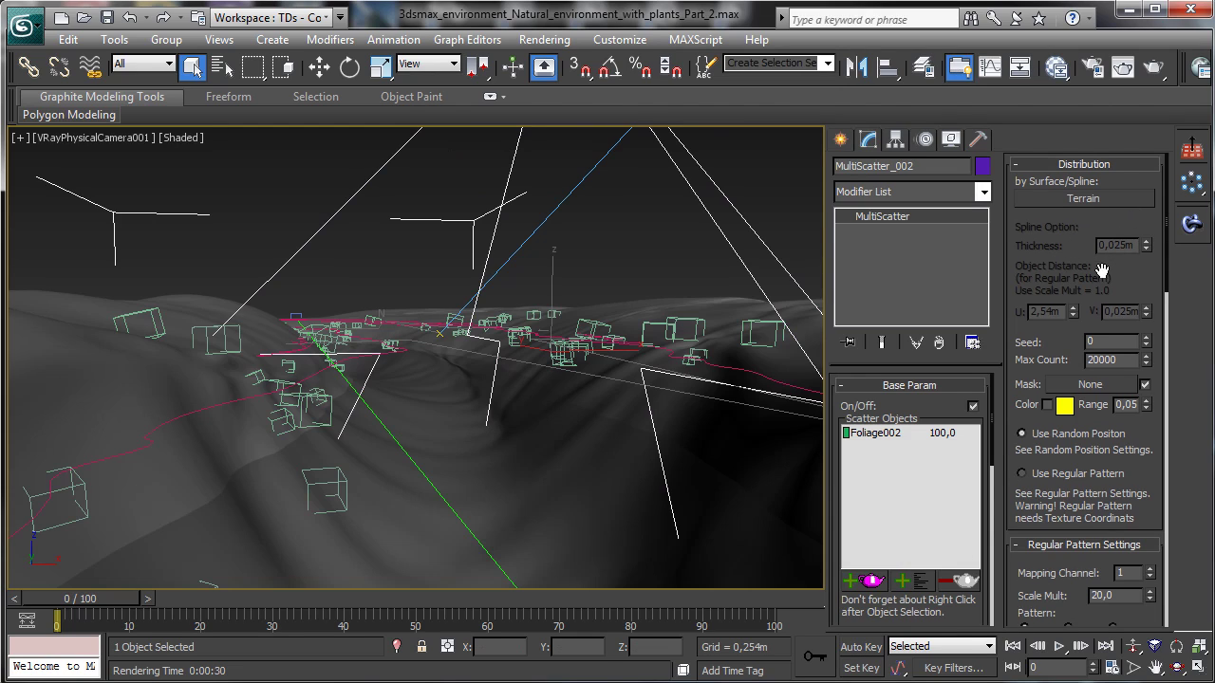
double_click(1121, 360)
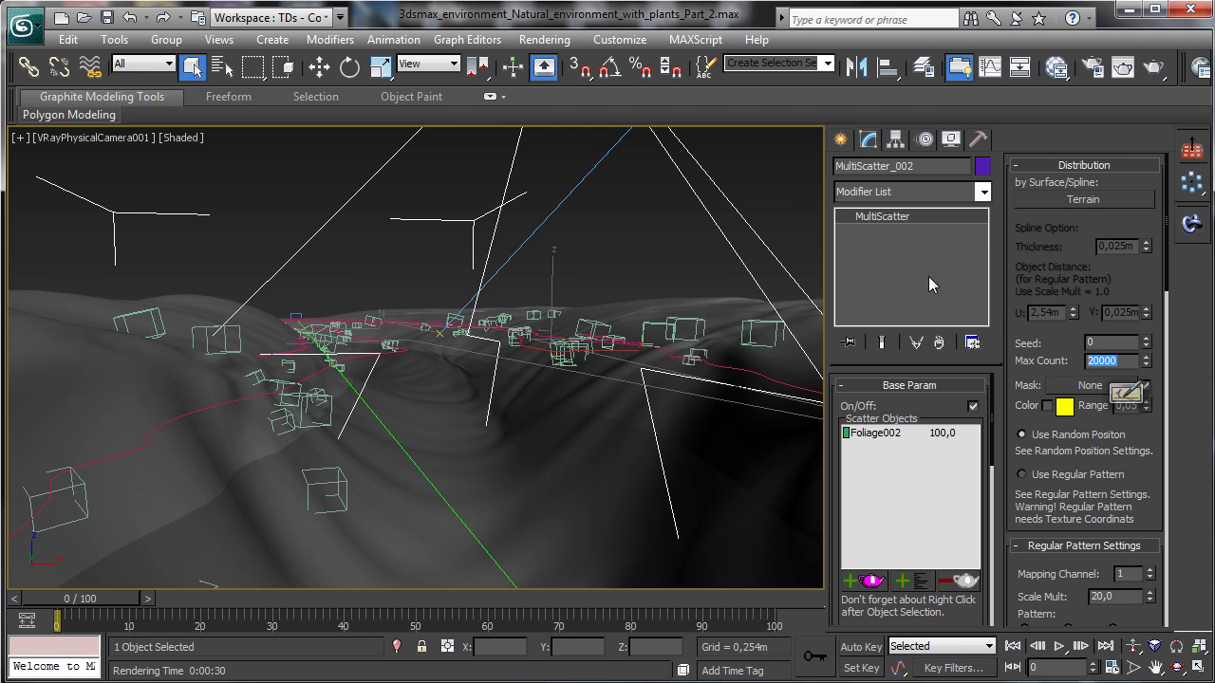
type("65000")
key("Return")
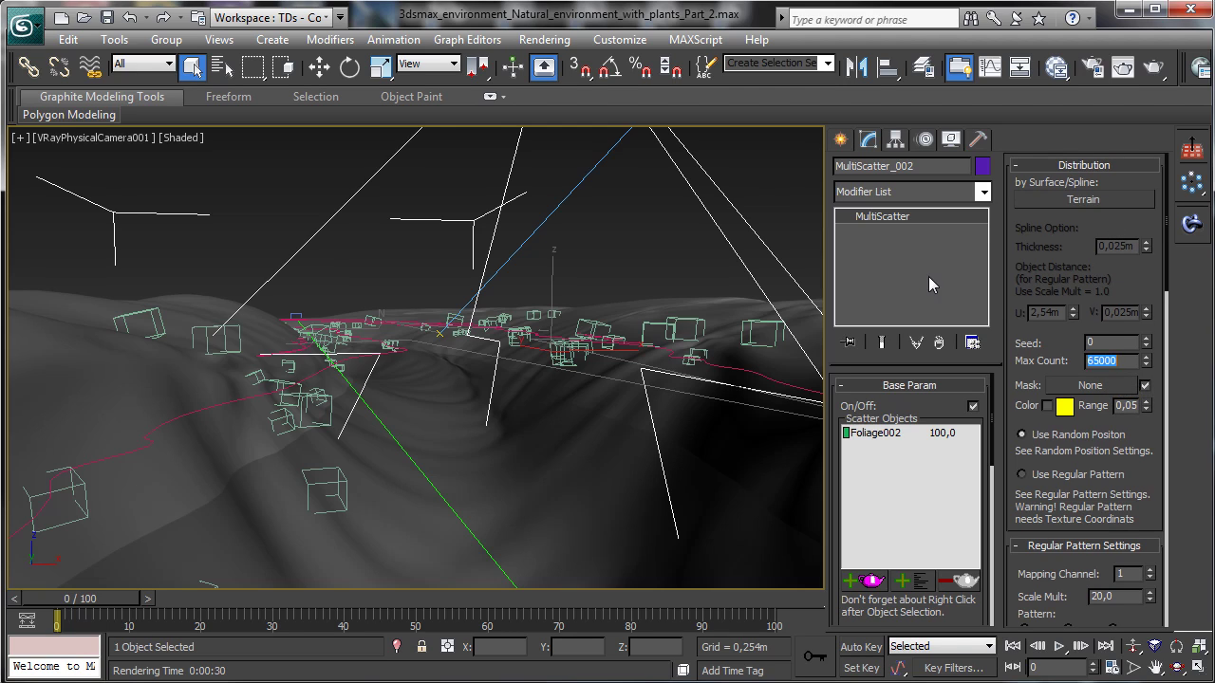
left_click(1122, 66)
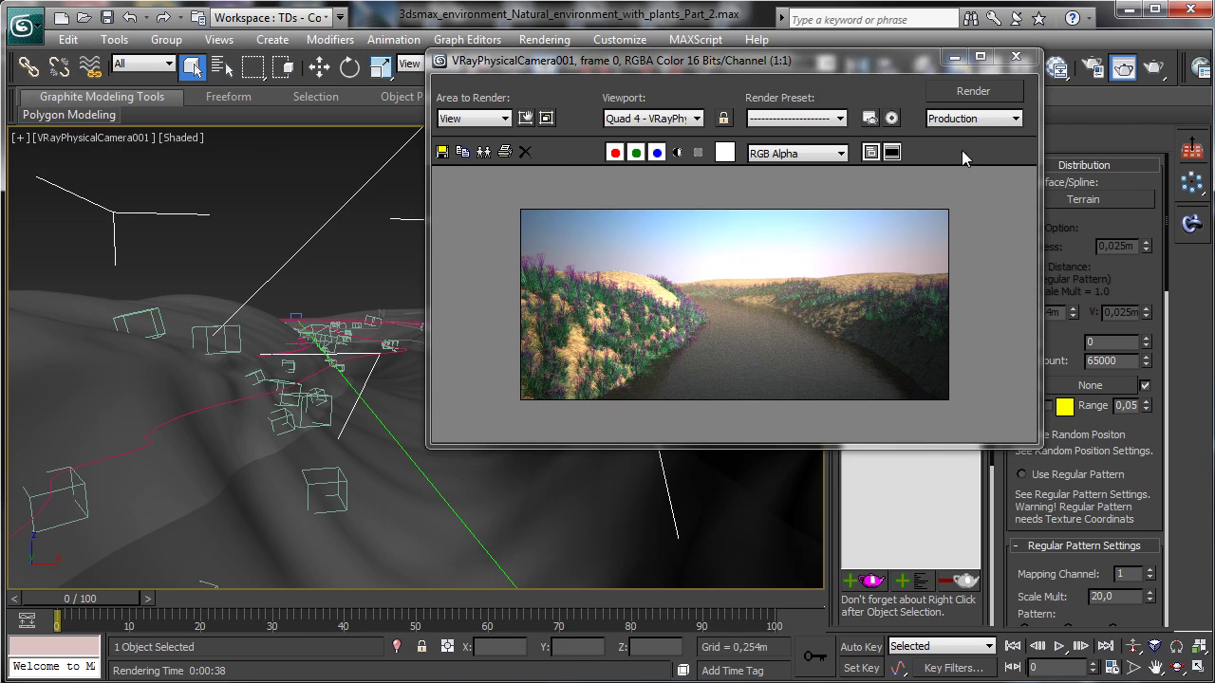
left_click(1015, 57)
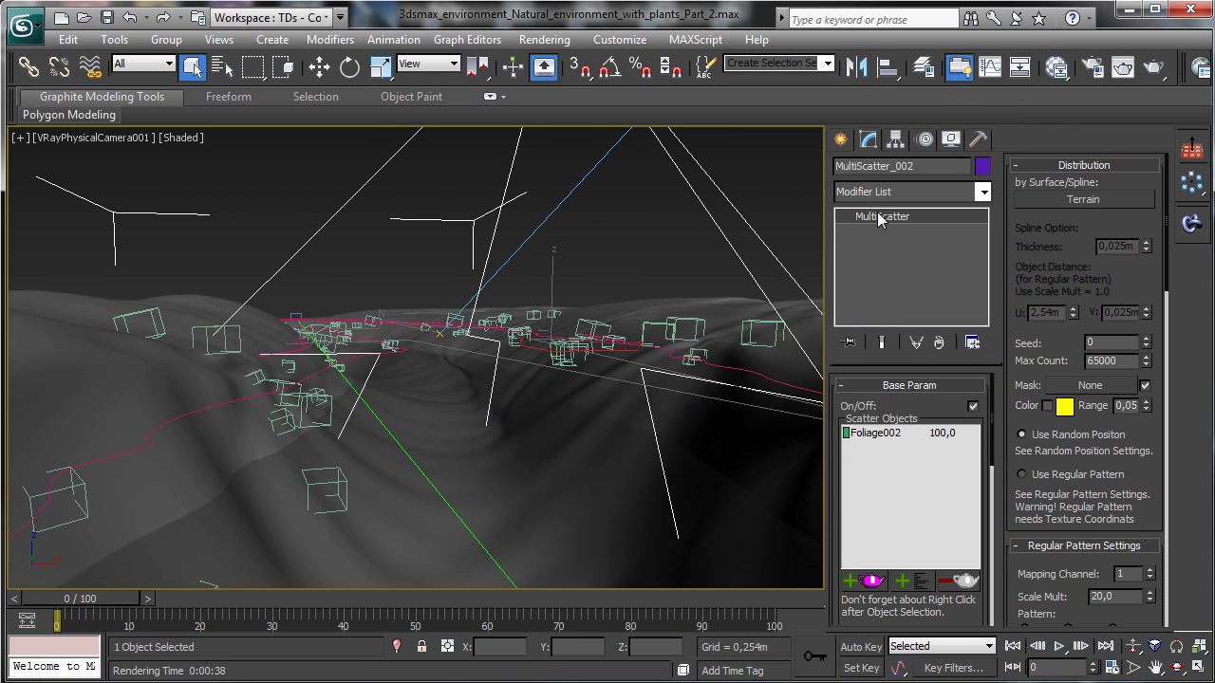
Step: Show all four viewports, activate the Top view, and switch off MultiScatter_002
left_click(1194, 668)
right_click(353, 275)
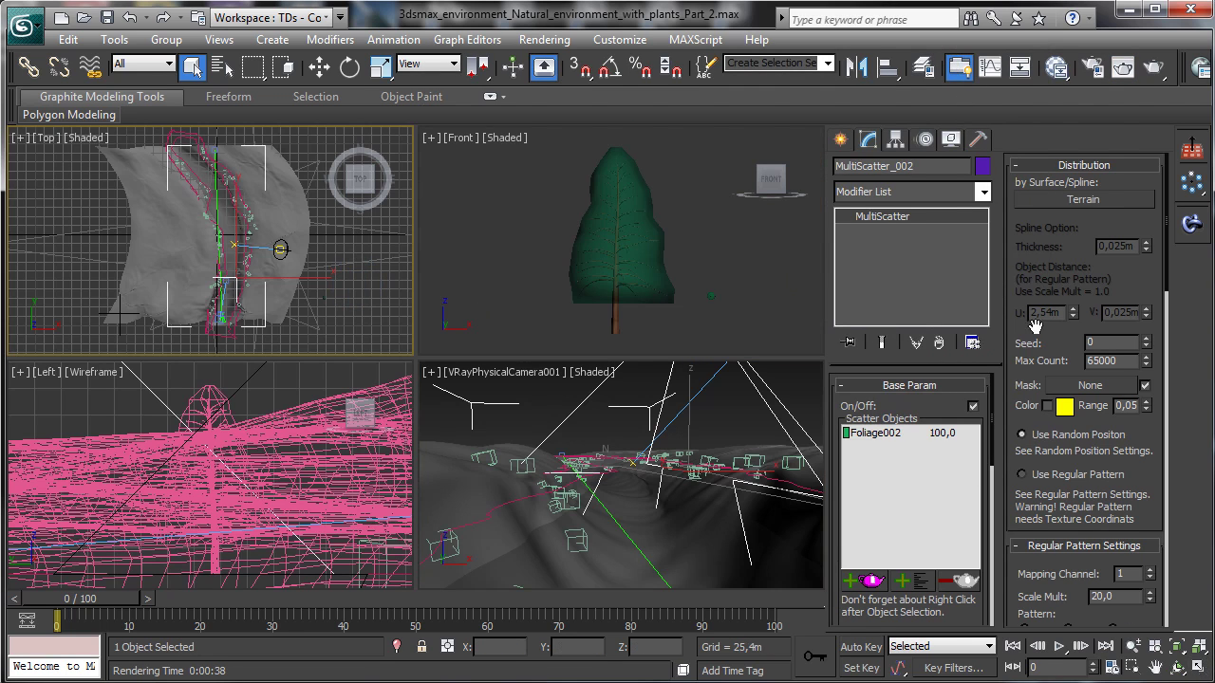
left_click(972, 406)
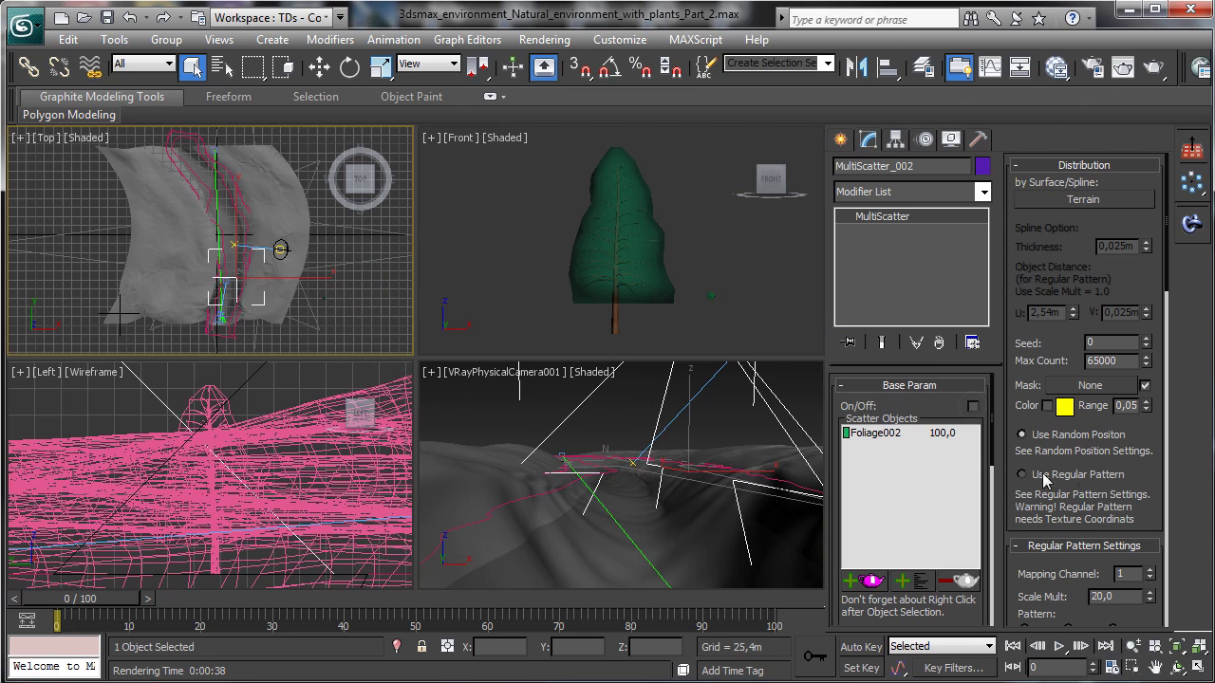
Step: Select Line002 from the scene's object list and enter its Vertex sub-object level
left_click(1195, 670)
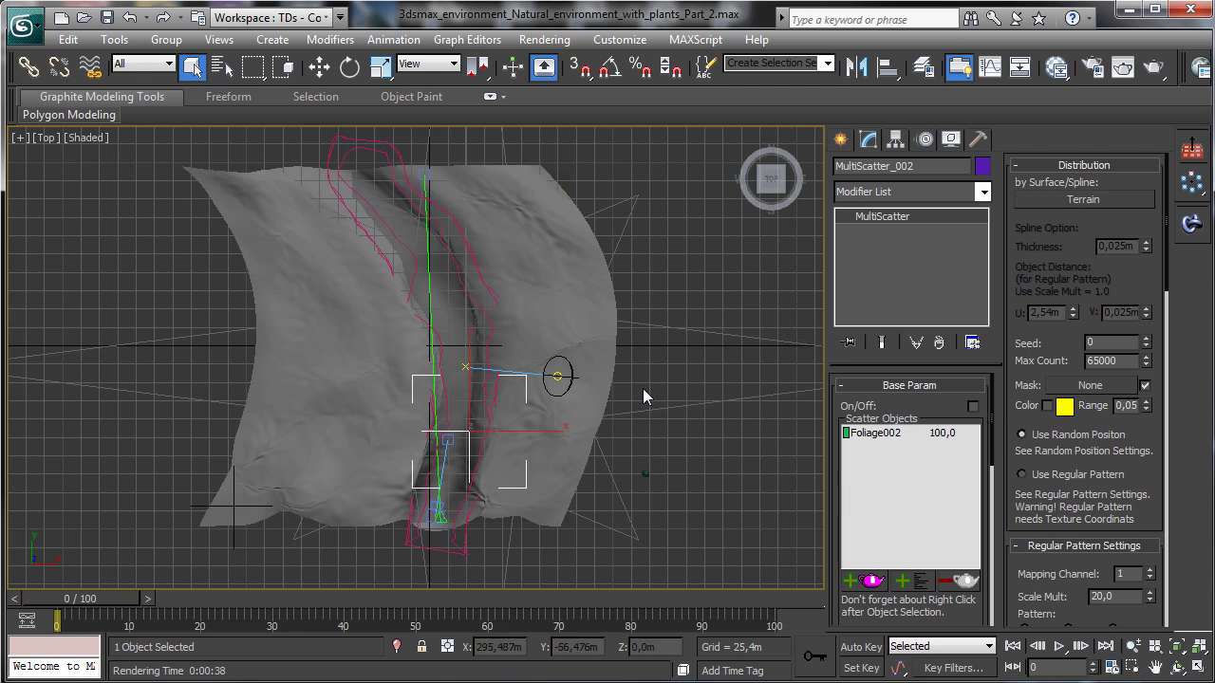
left_click(1133, 667)
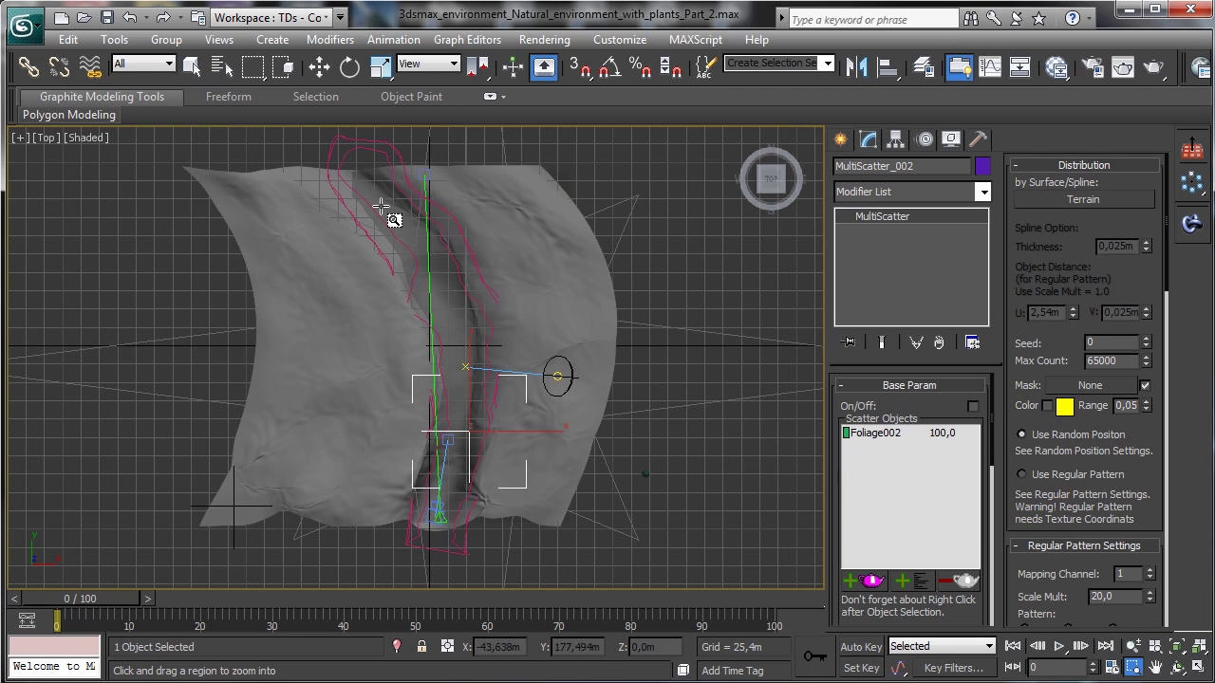
left_click_drag(505, 374, 525, 527)
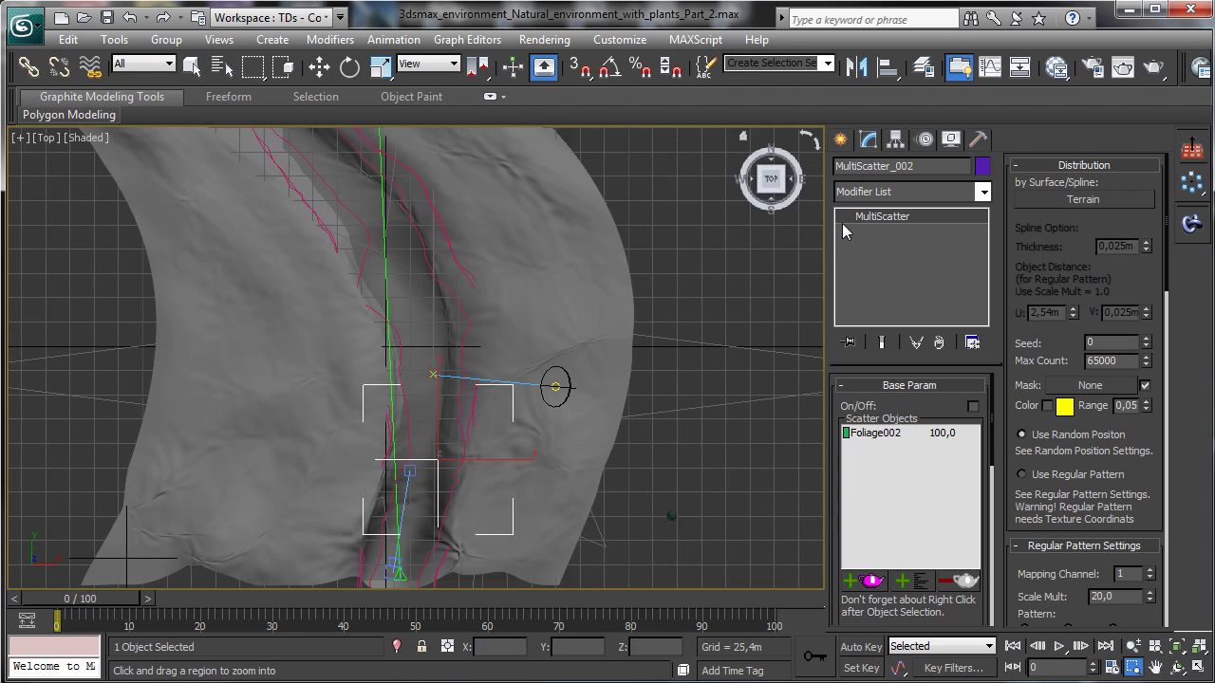
key("h")
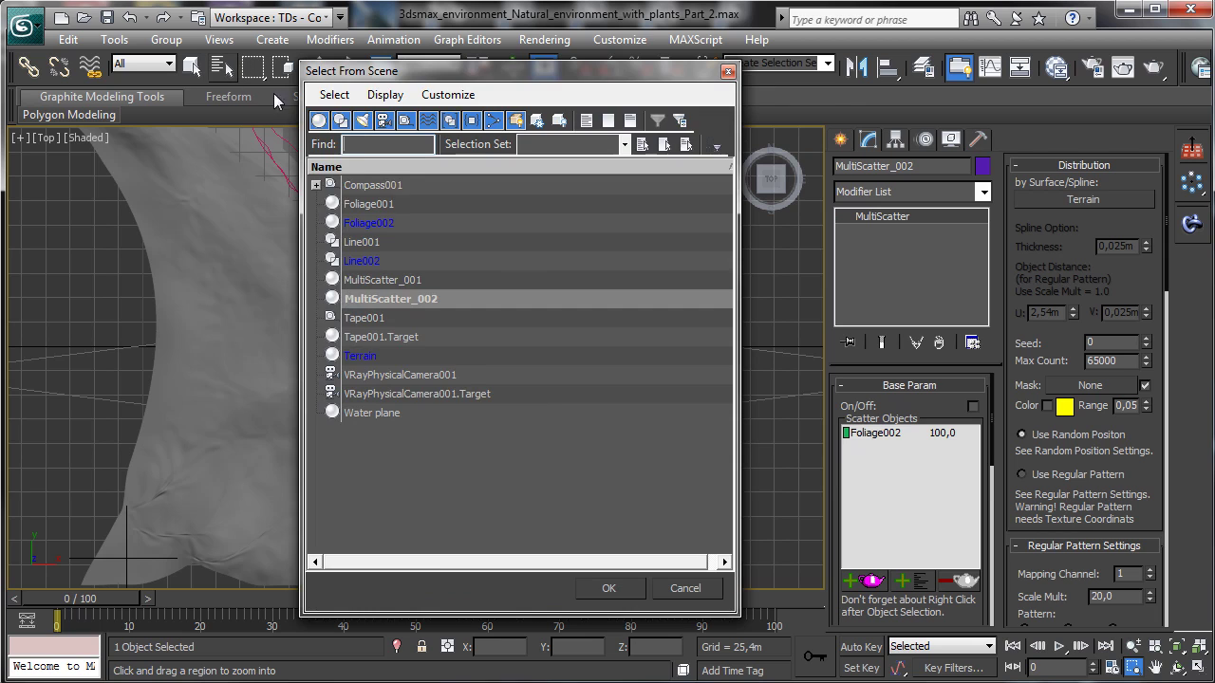
left_click(370, 269)
left_click(686, 585)
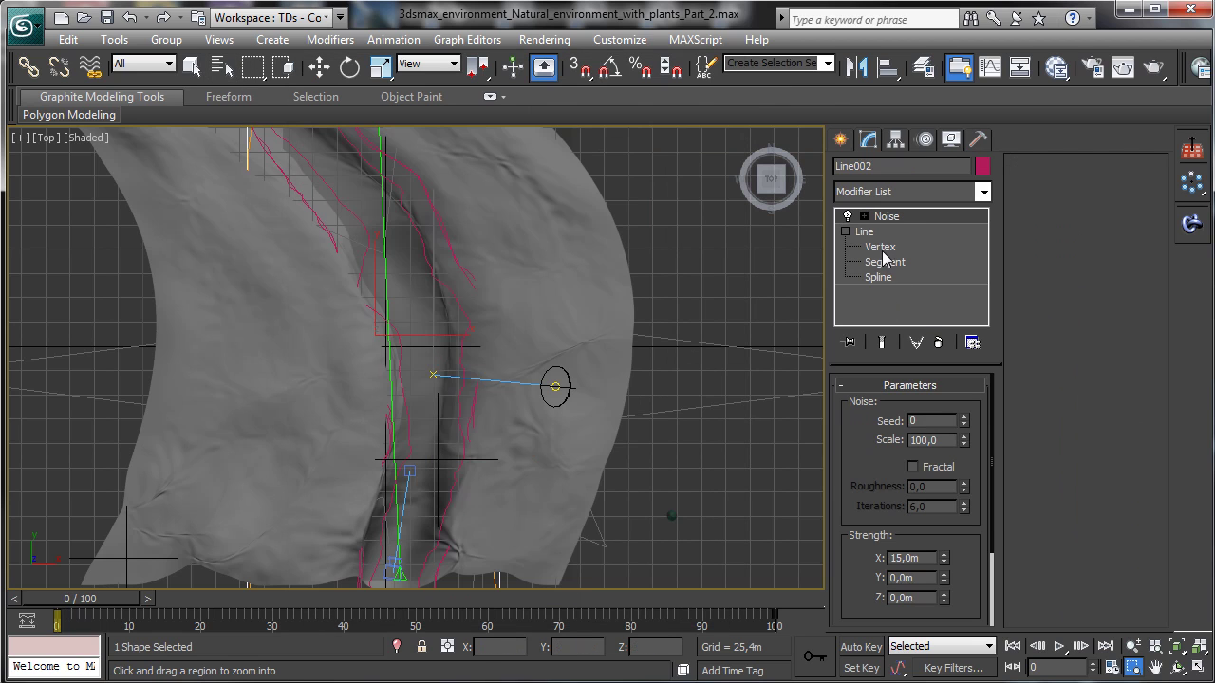
left_click(854, 249)
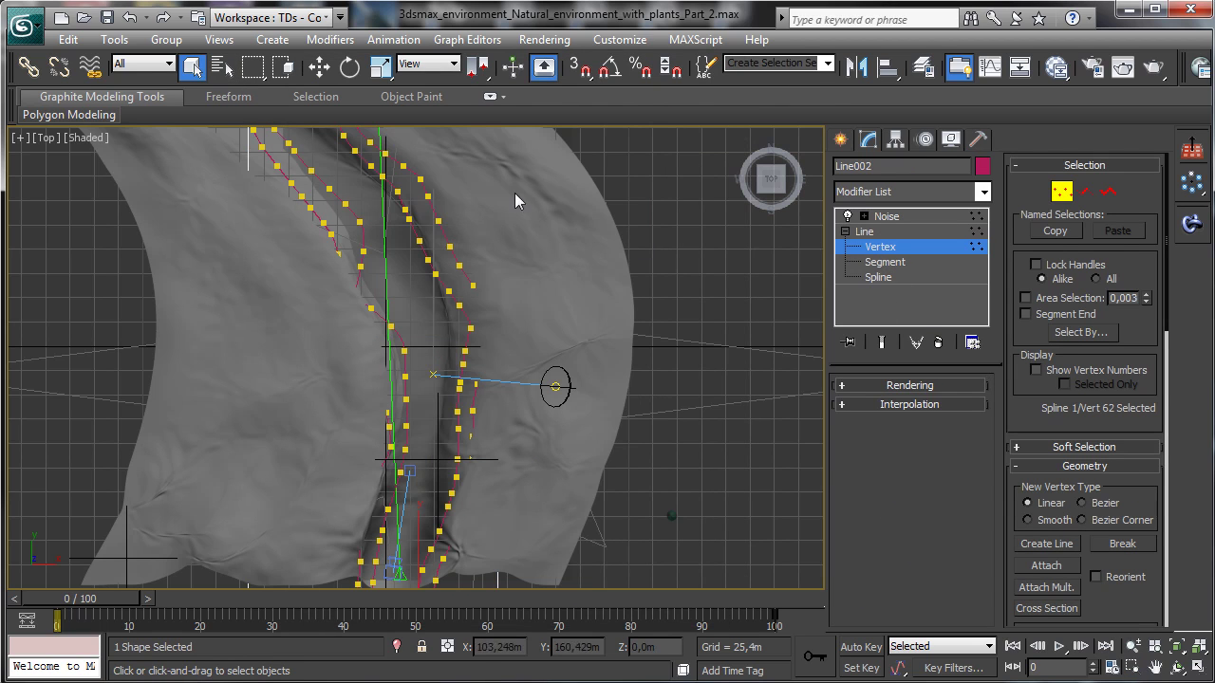
Step: Select the Line002 vertices along the river-side edge of the eastern bank and move them about -21.8 m in X toward the river
left_click(362, 157, "ctrl")
left_click(377, 171, "ctrl")
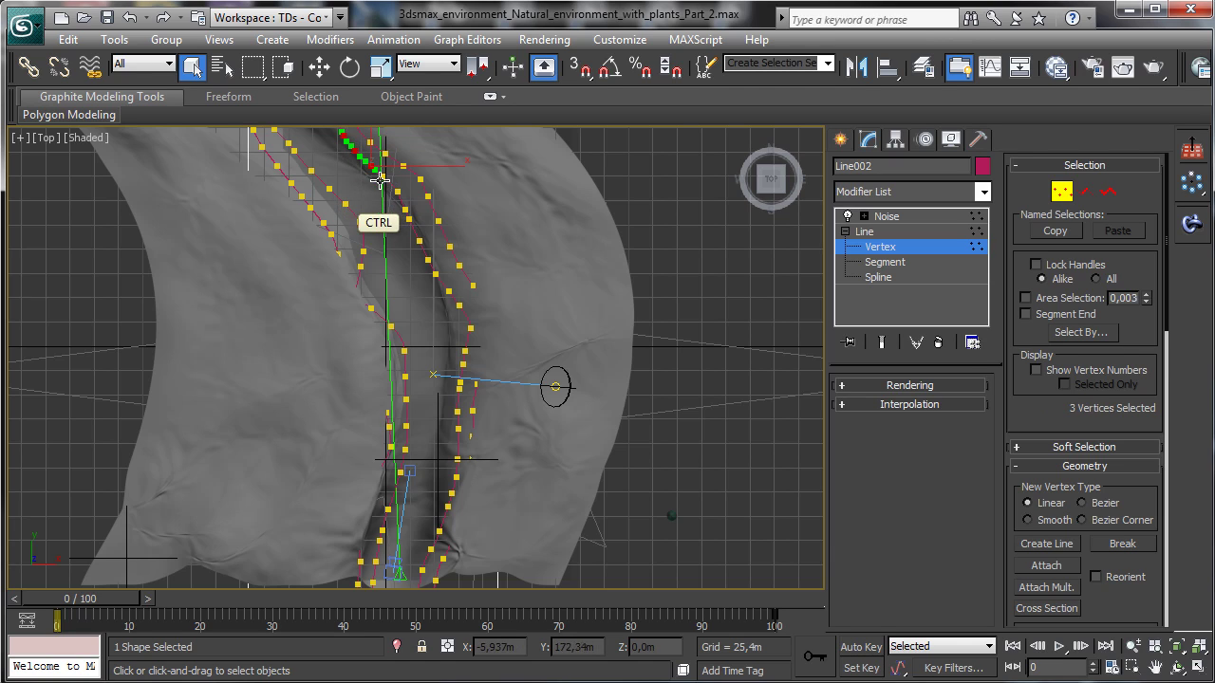
left_click(391, 184, "ctrl")
left_click(401, 201, "ctrl")
left_click(409, 218, "ctrl")
left_click(417, 236, "ctrl")
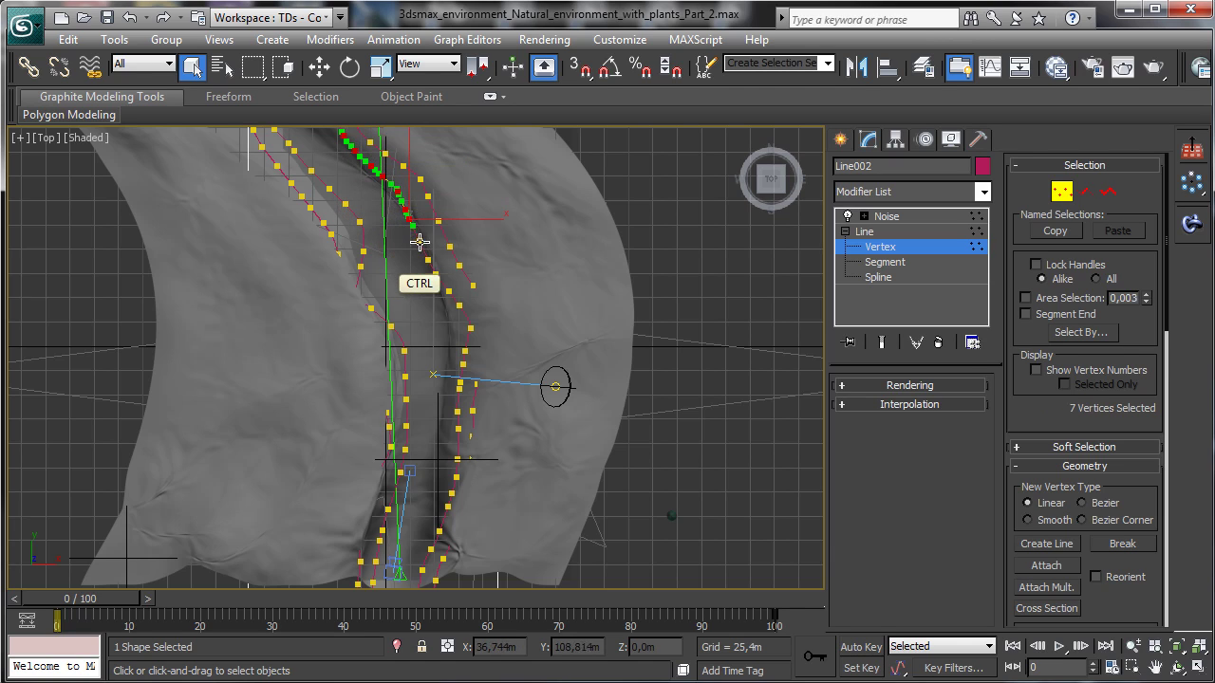
left_click(423, 246, "ctrl")
left_click(433, 264, "ctrl")
left_click(443, 280, "ctrl")
left_click(453, 297, "ctrl")
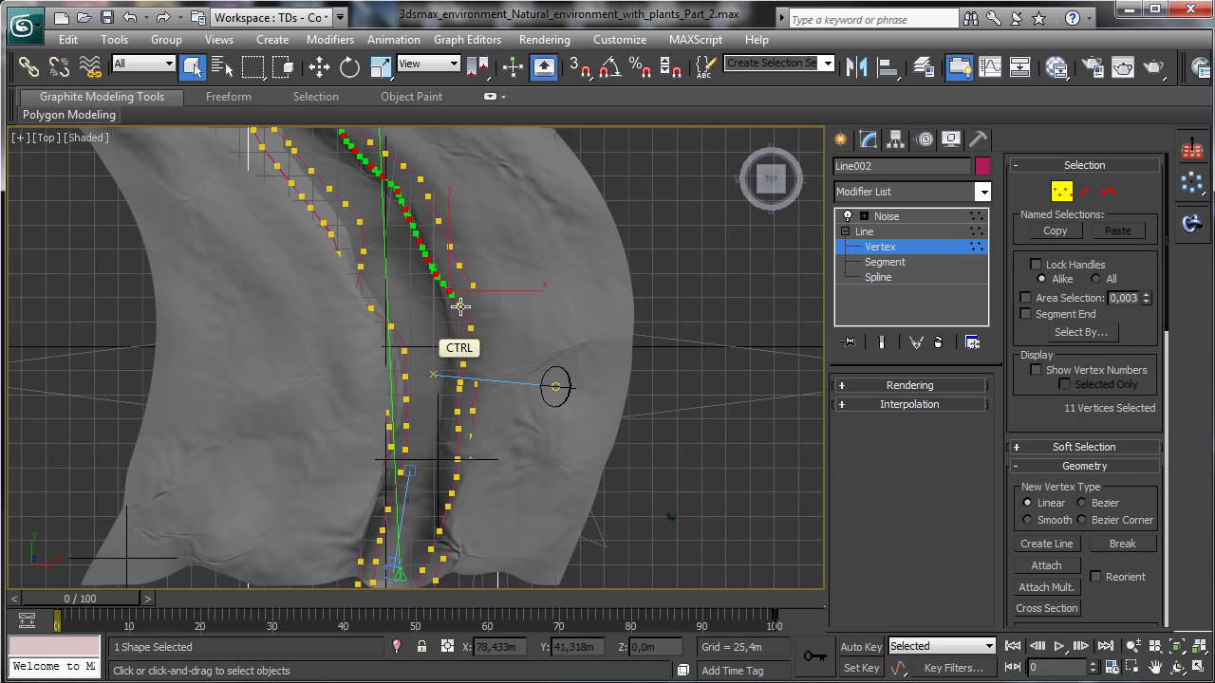
left_click(463, 313, "ctrl")
left_click(469, 327, "ctrl")
left_click(467, 342, "ctrl")
left_click(465, 354, "ctrl")
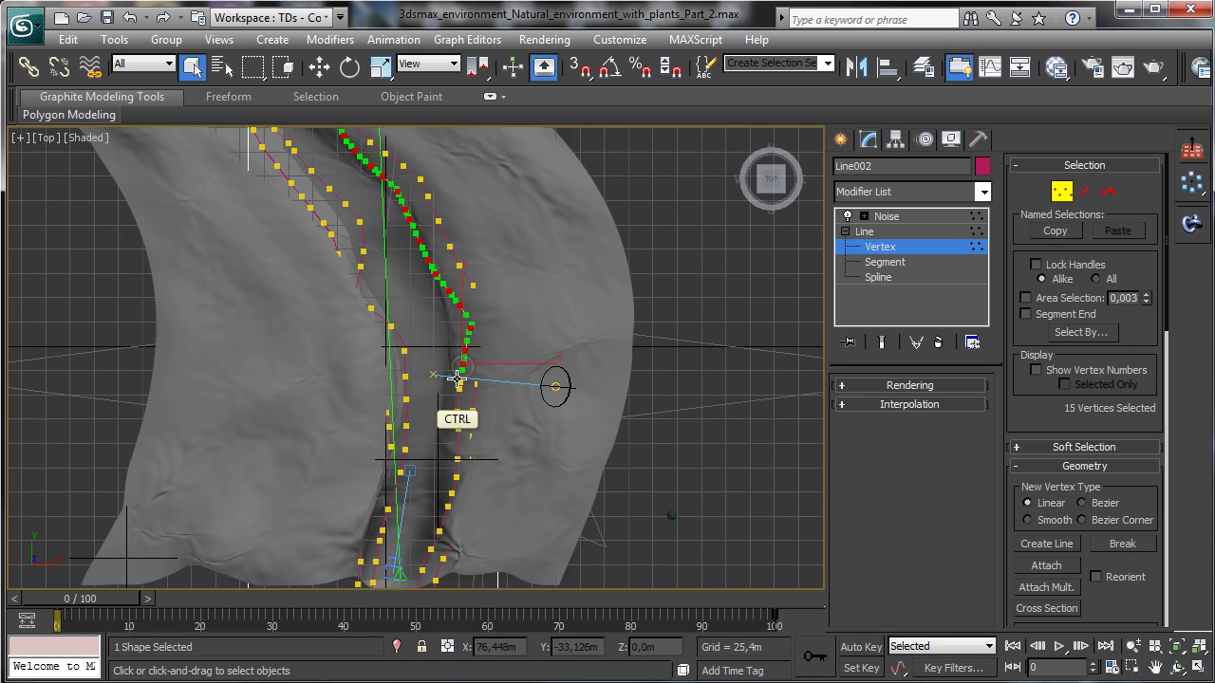
left_click(463, 370, "ctrl")
left_click(458, 408, "ctrl")
left_click(458, 435, "ctrl")
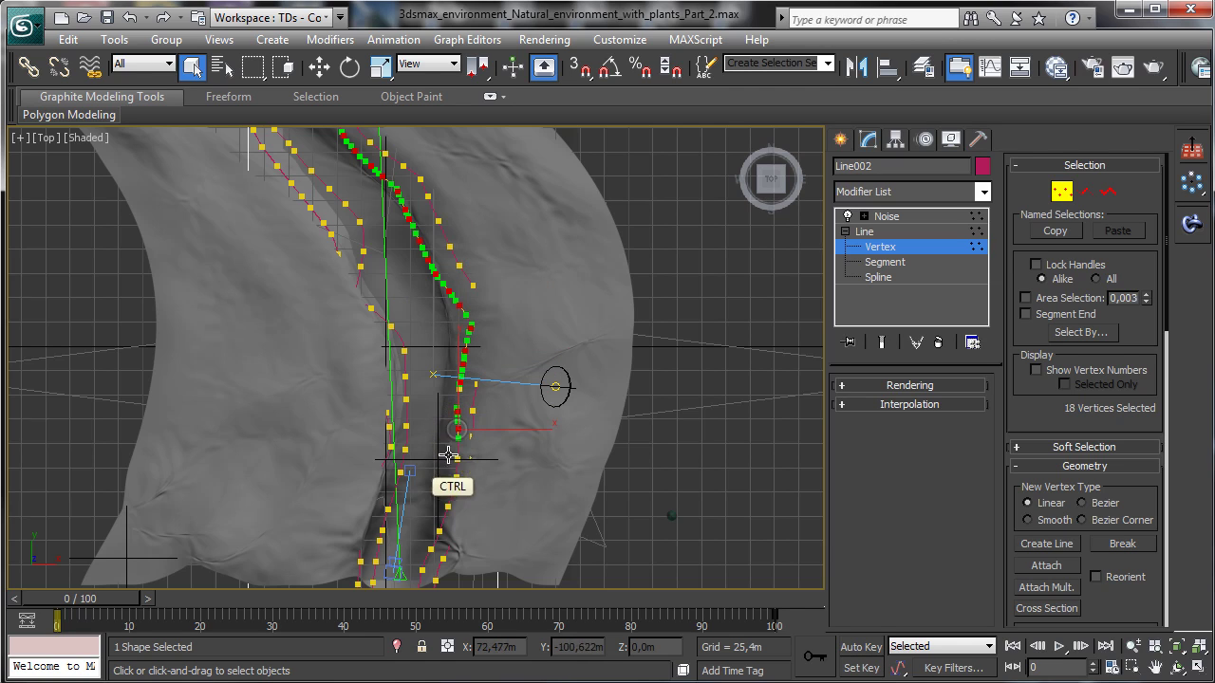
left_click(456, 452, "ctrl")
left_click(455, 468, "ctrl")
left_click(450, 486, "ctrl")
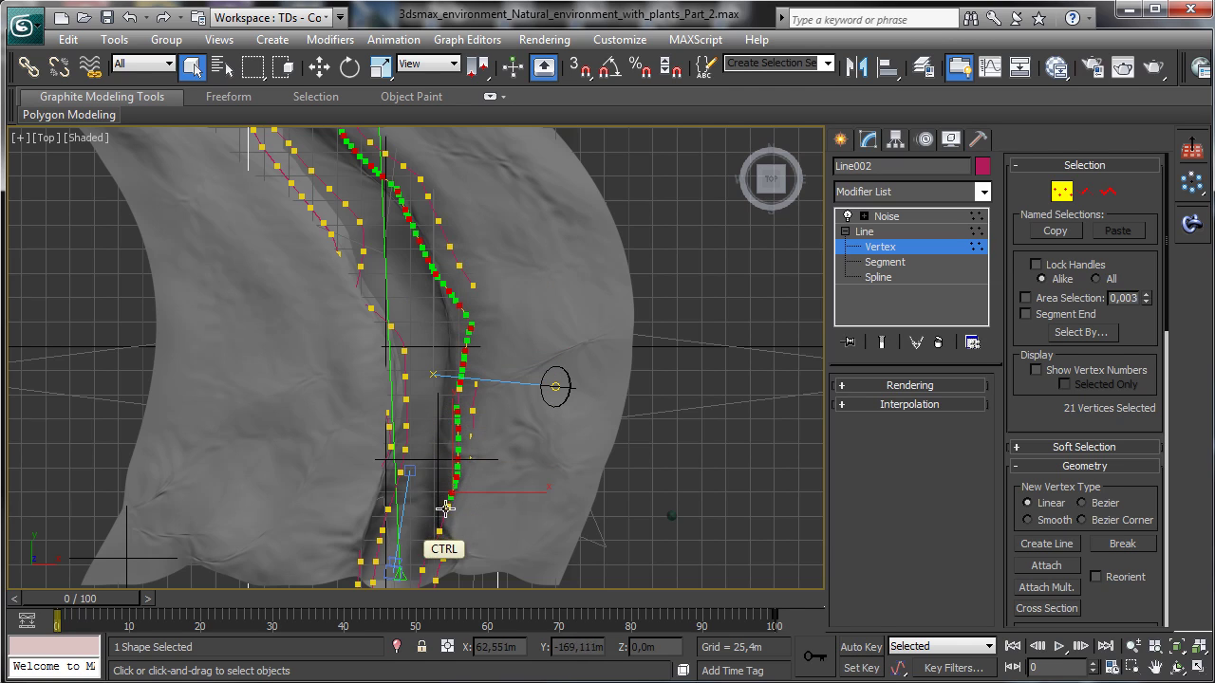
left_click(444, 512, "ctrl")
left_click(437, 533, "ctrl")
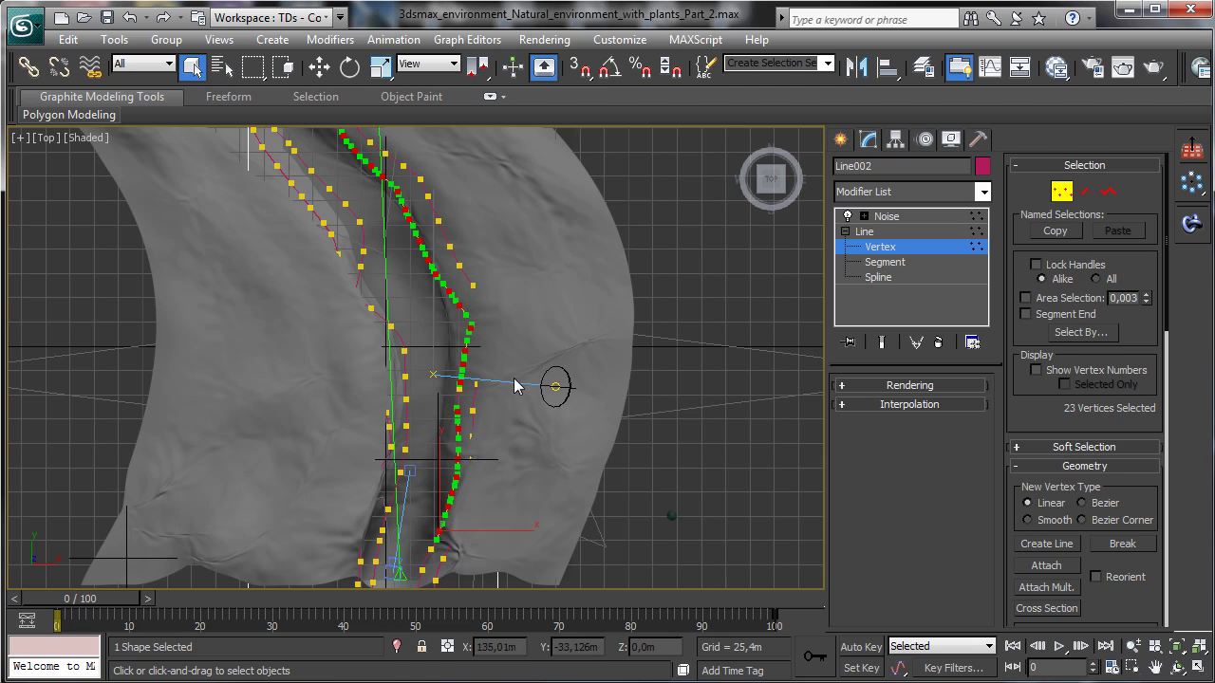
key("w")
left_click_drag(496, 530, 475, 529)
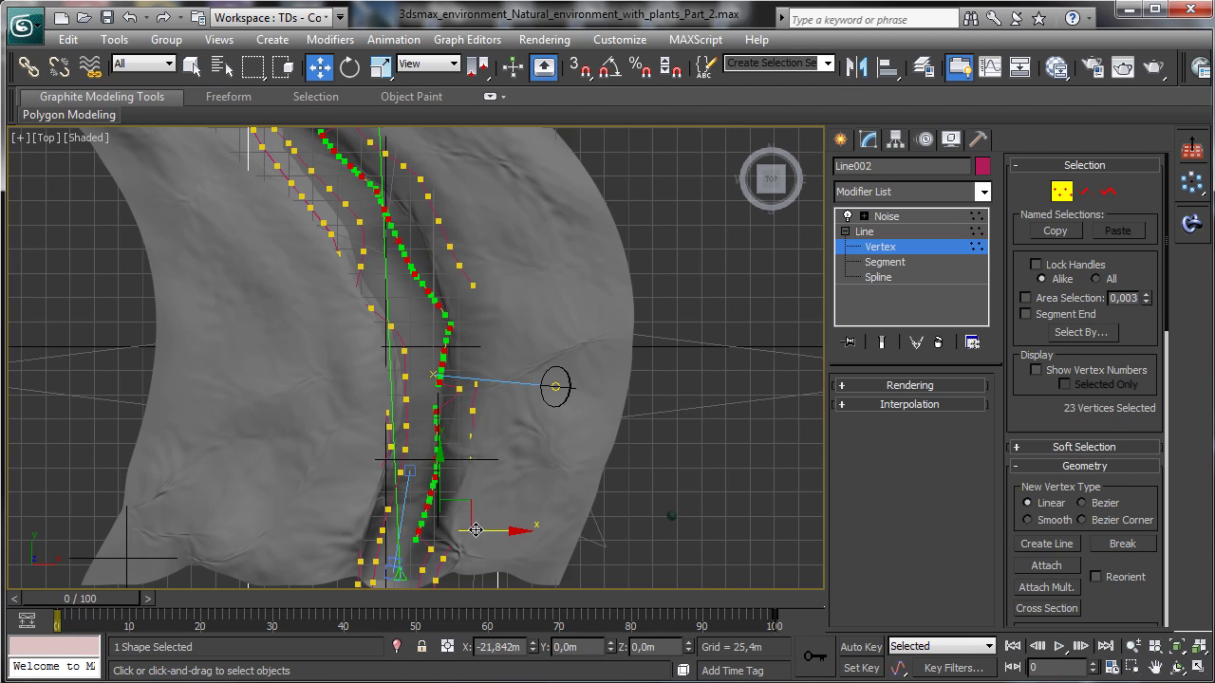
Step: Move the middle and lower Line002 vertices along the eastern bank slightly toward the river, and return to the Noise modifier level
left_click(425, 318)
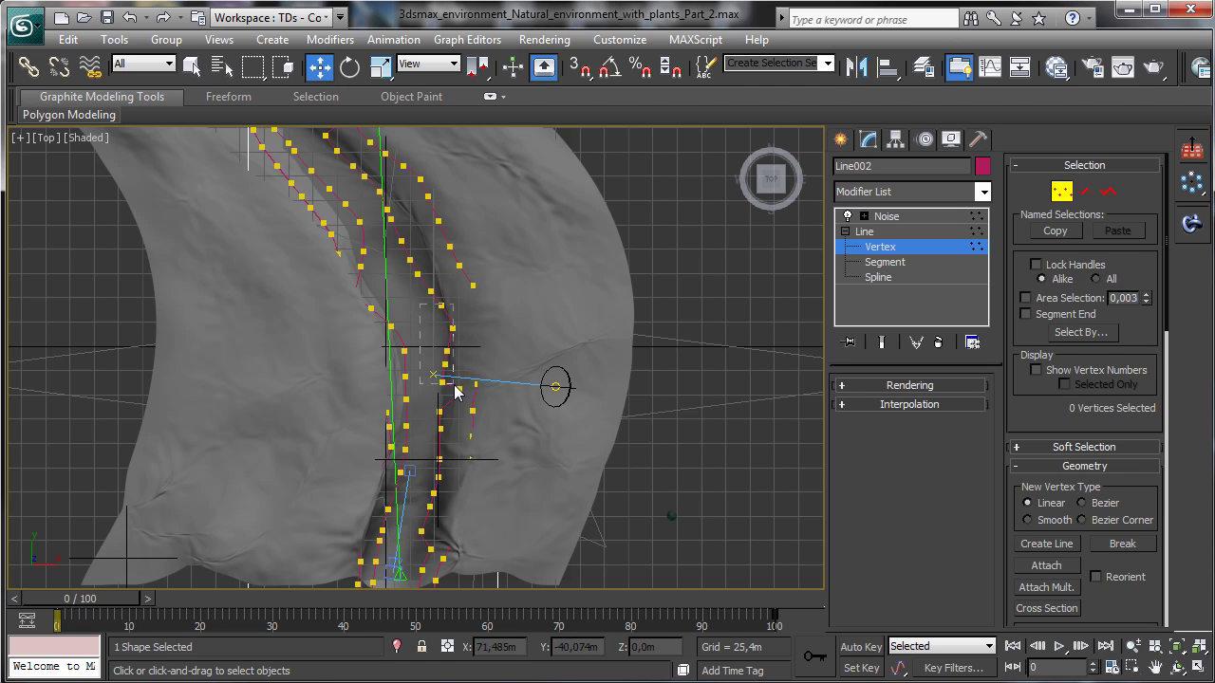
left_click_drag(468, 400, 489, 390)
left_click(494, 399)
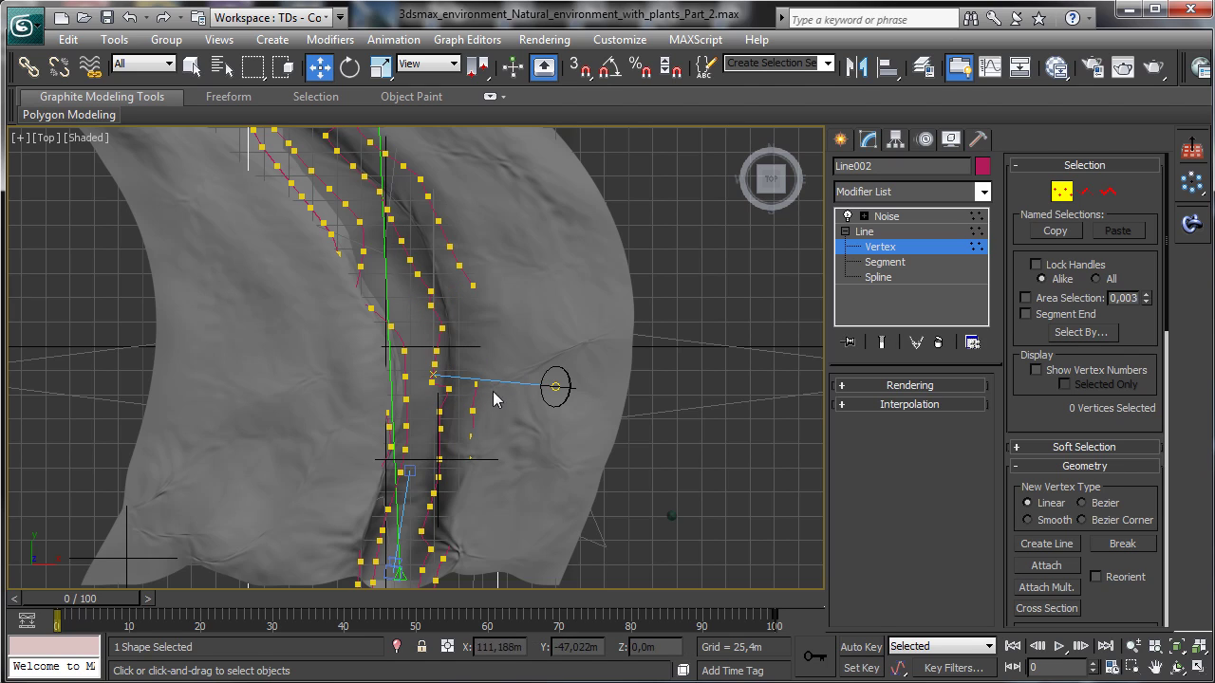
left_click(450, 388)
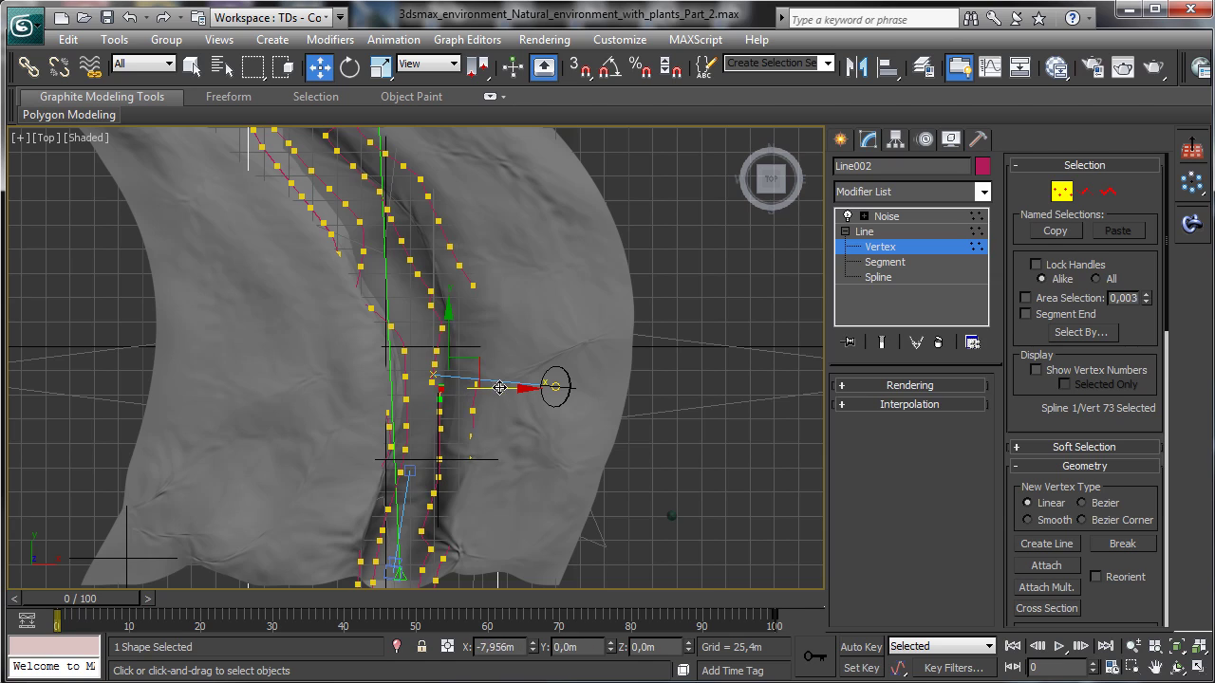
left_click_drag(499, 387, 493, 388)
left_click_drag(425, 403, 449, 489)
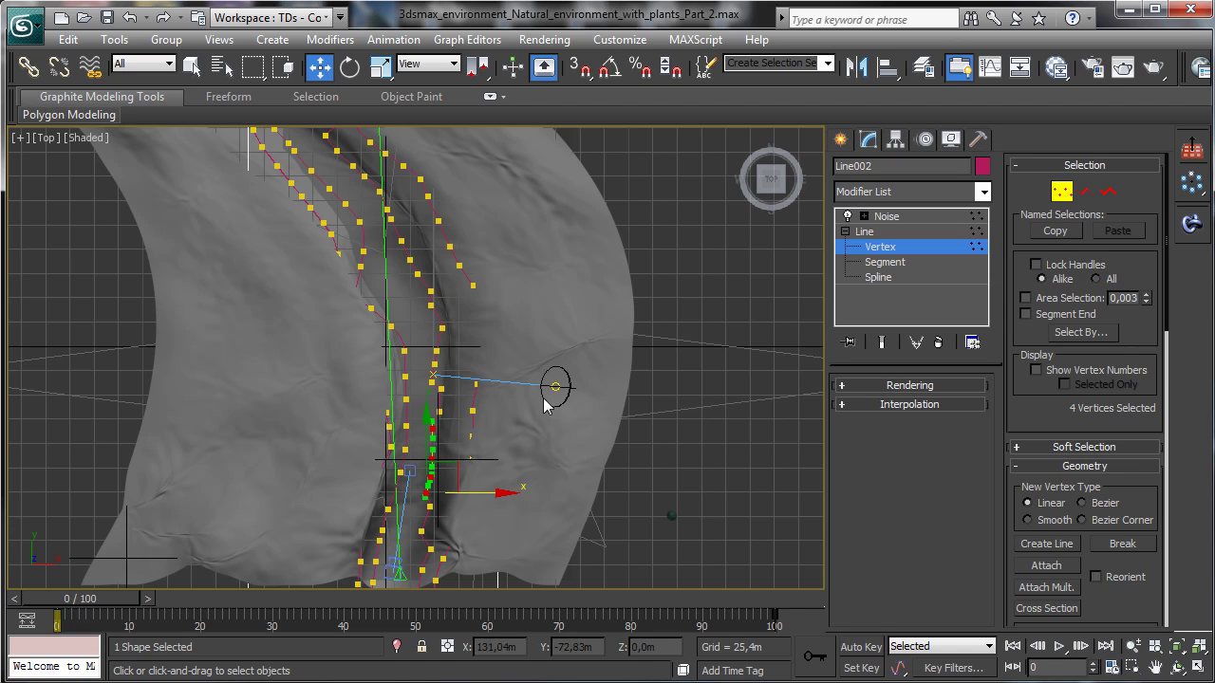
left_click(465, 453)
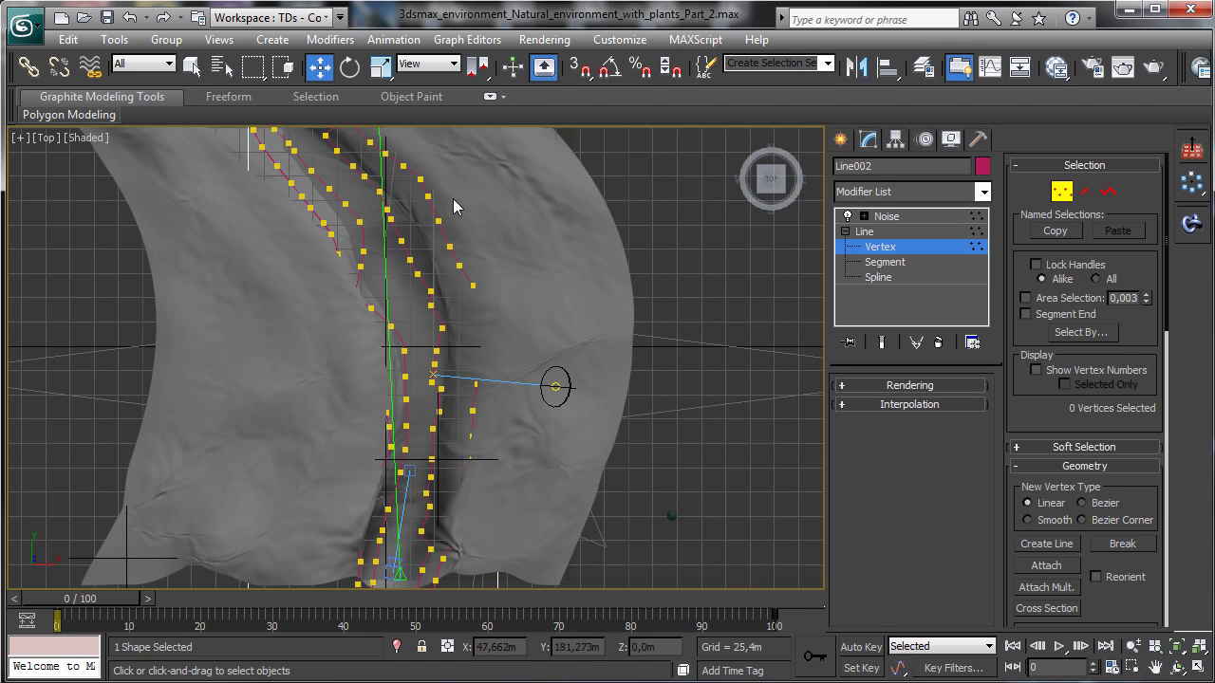
left_click(906, 218)
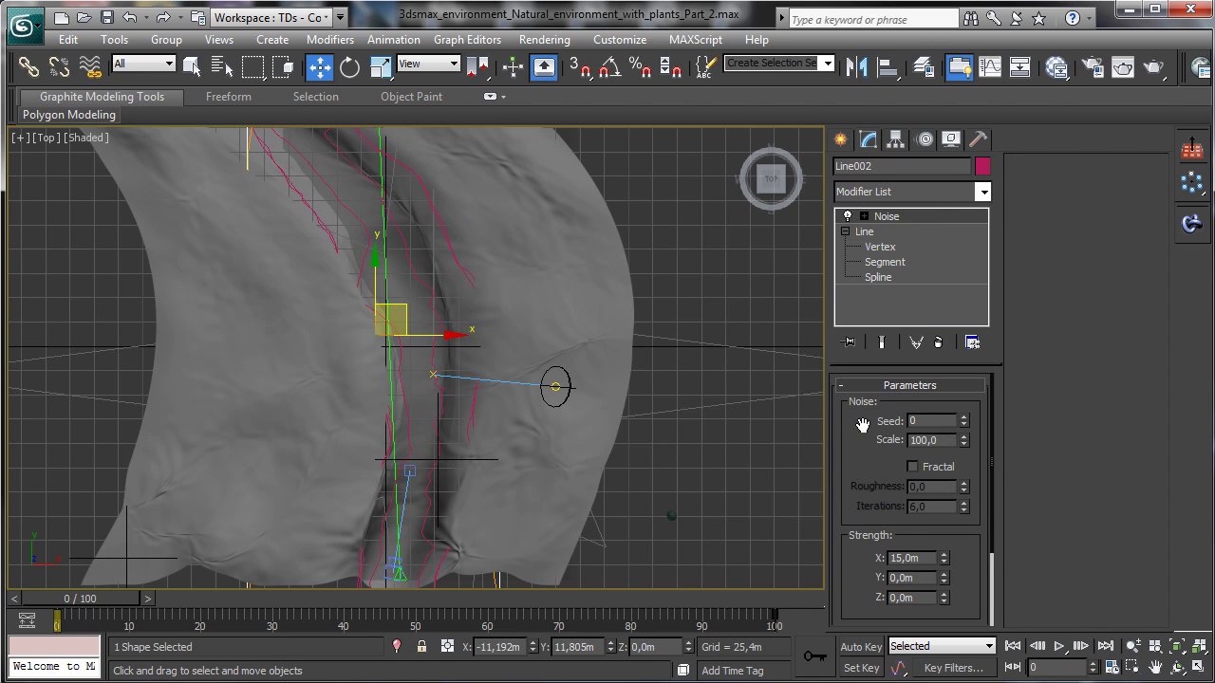
Step: Show all four viewports, activate the camera view, and select MultiScatter_002 from the scene's object list to switch it on
left_click(1198, 668)
right_click(501, 426)
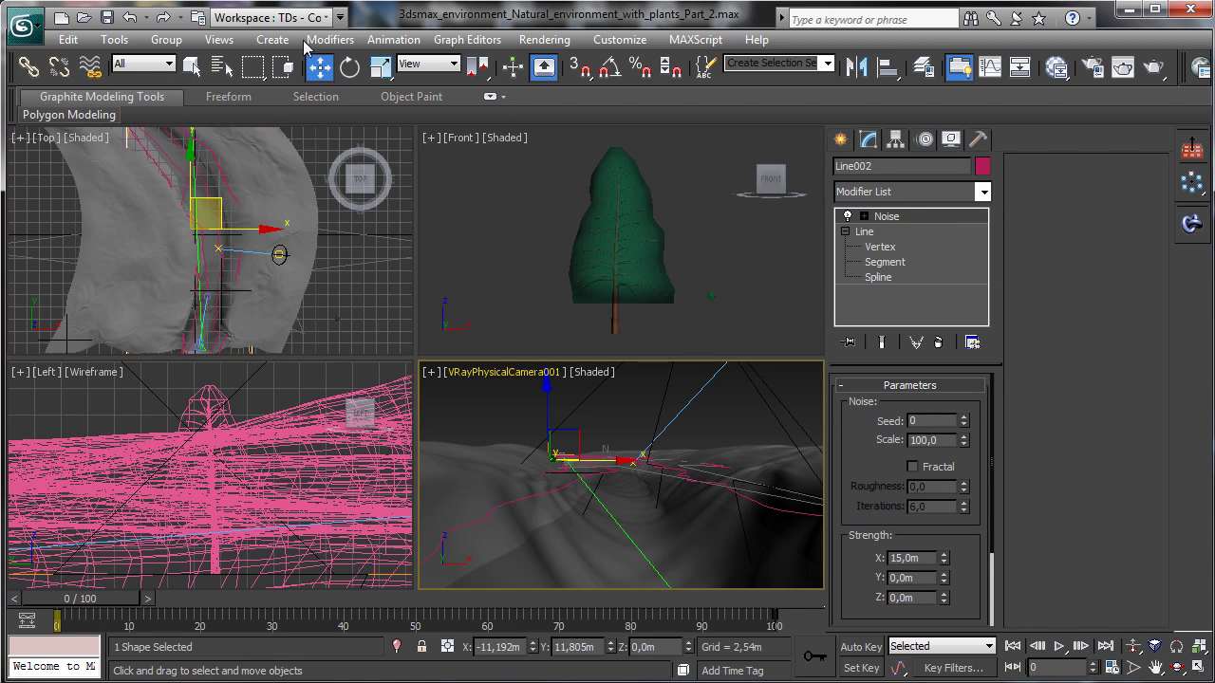
left_click(218, 69)
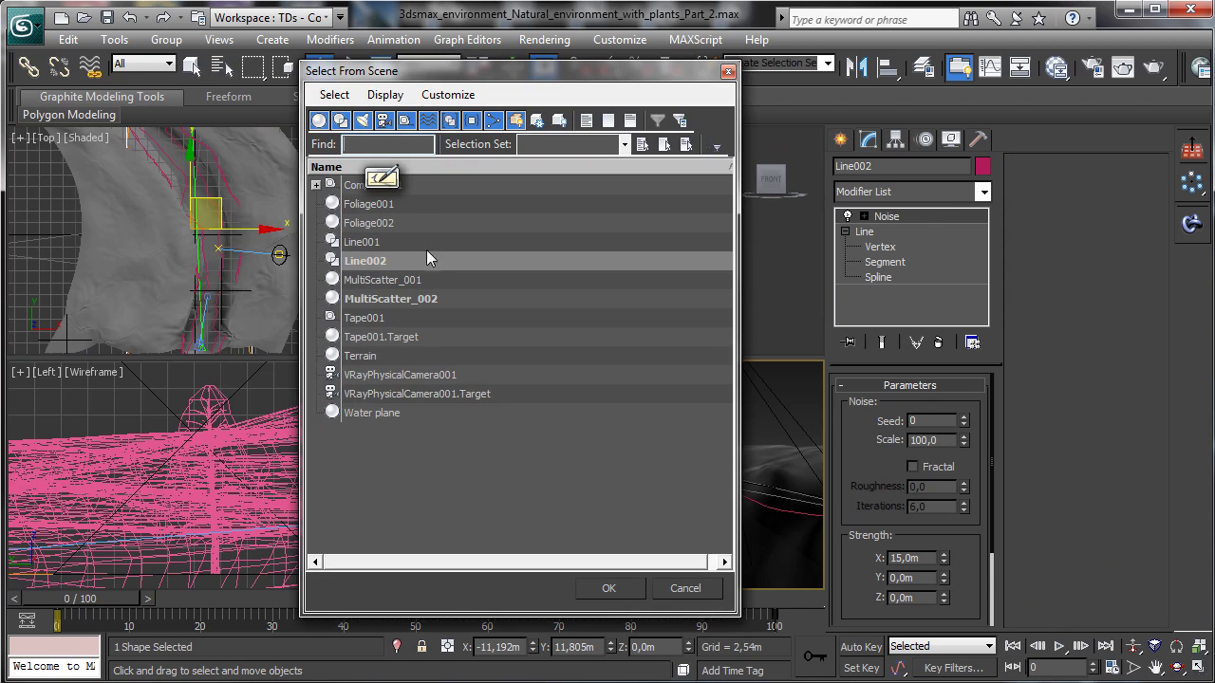
double_click(427, 299)
left_click(972, 407)
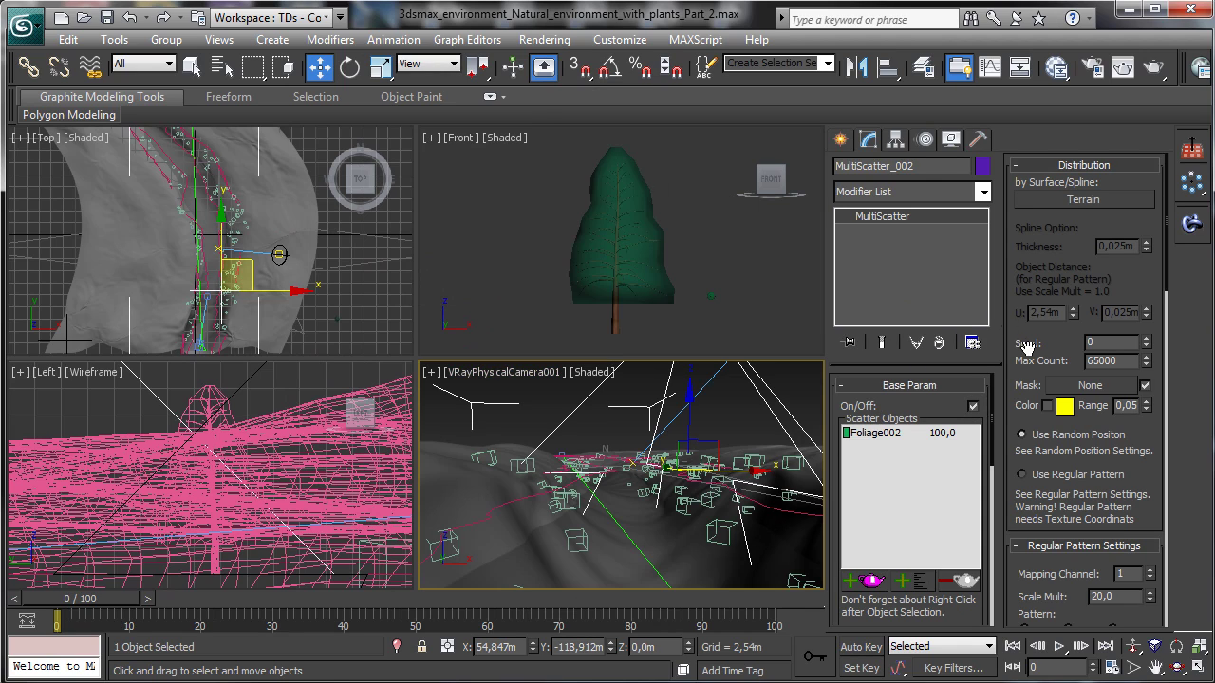
Step: Set the distribution Max Count of MultiScatter_002 to 100000, render the camera view, and minimize the render window
type("65000")
key("Return")
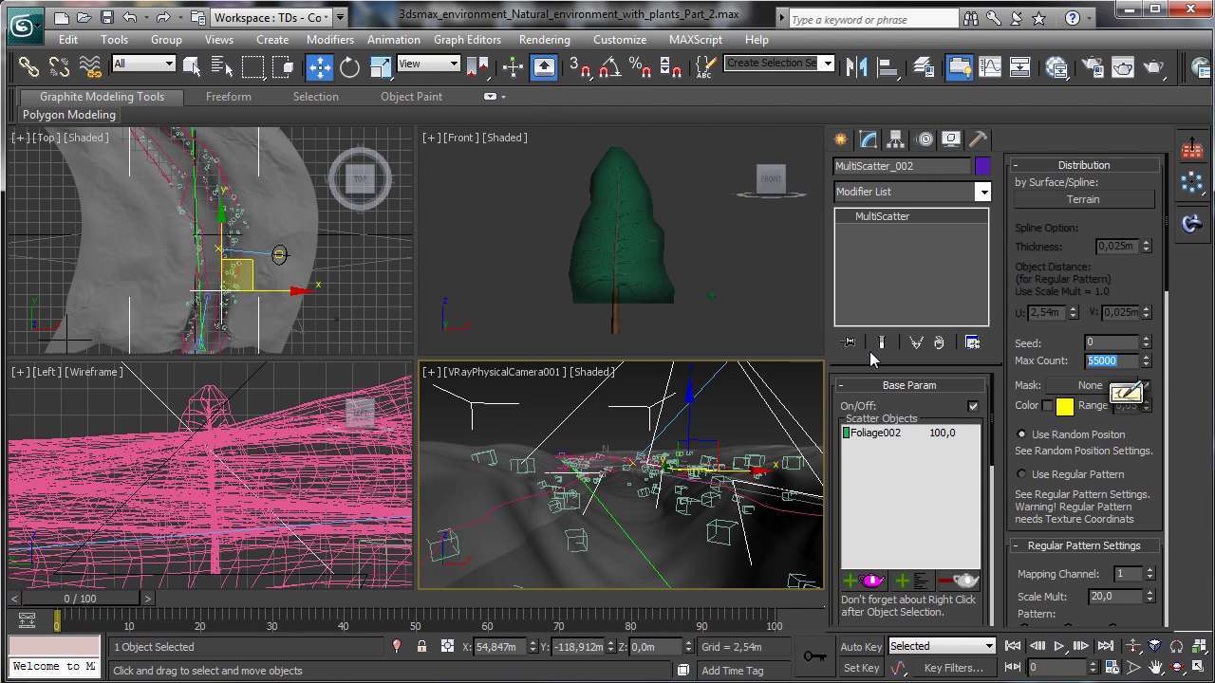
type("1")
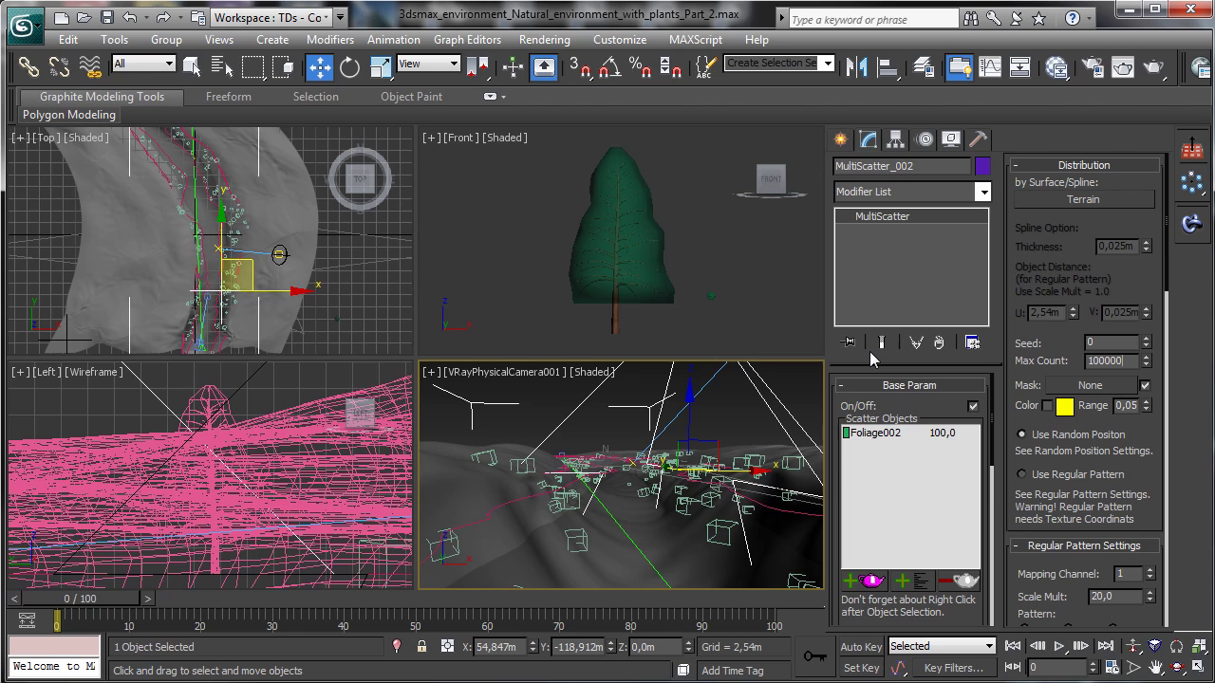
left_click(1121, 69)
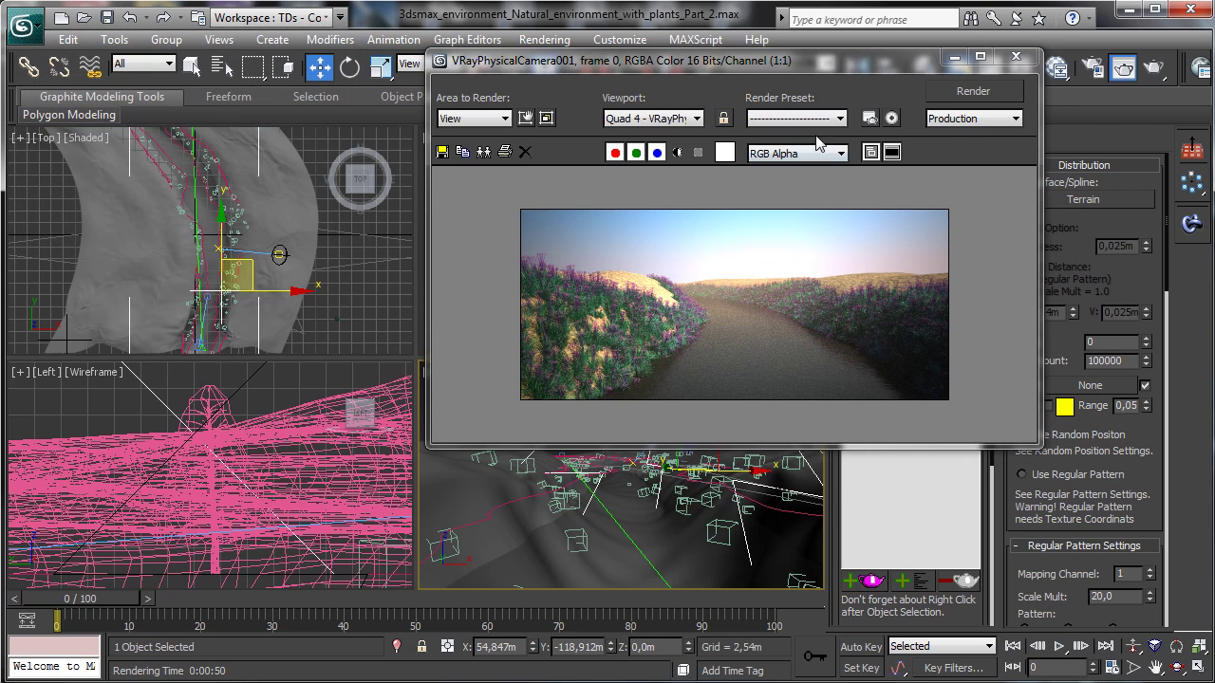
left_click(953, 56)
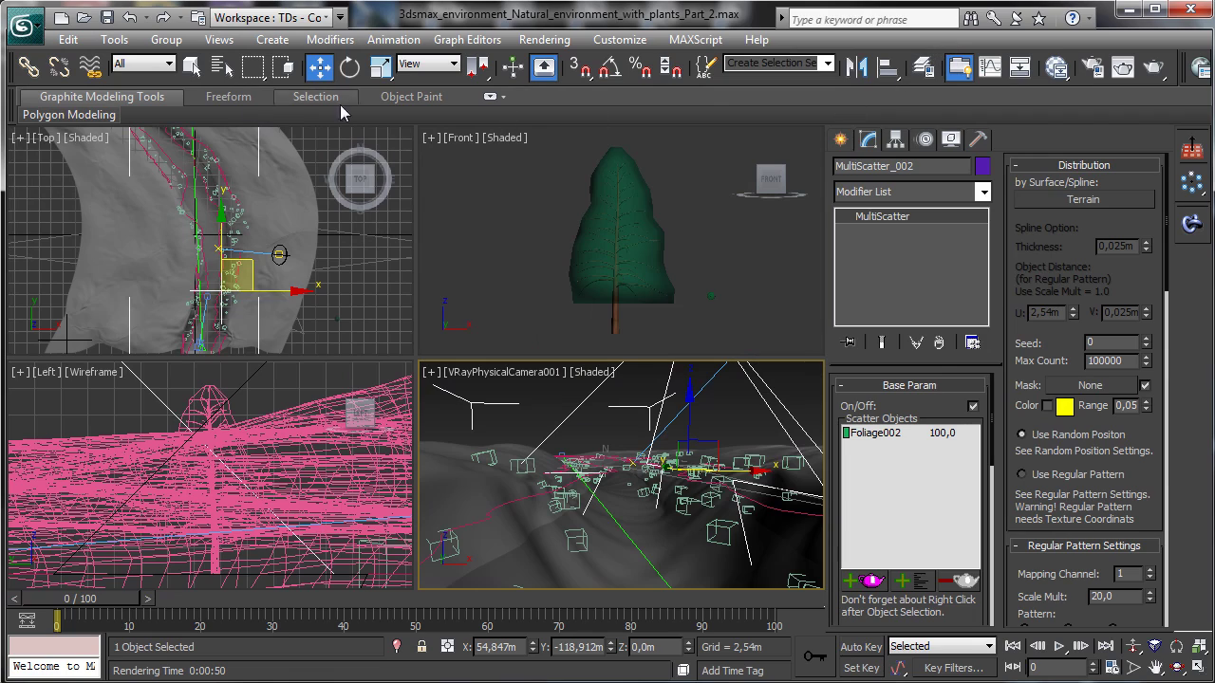
Step: Create an American Elm with the AEC Extended Foliage tool in the Front view and move it to the left of the existing conifer
left_click(841, 140)
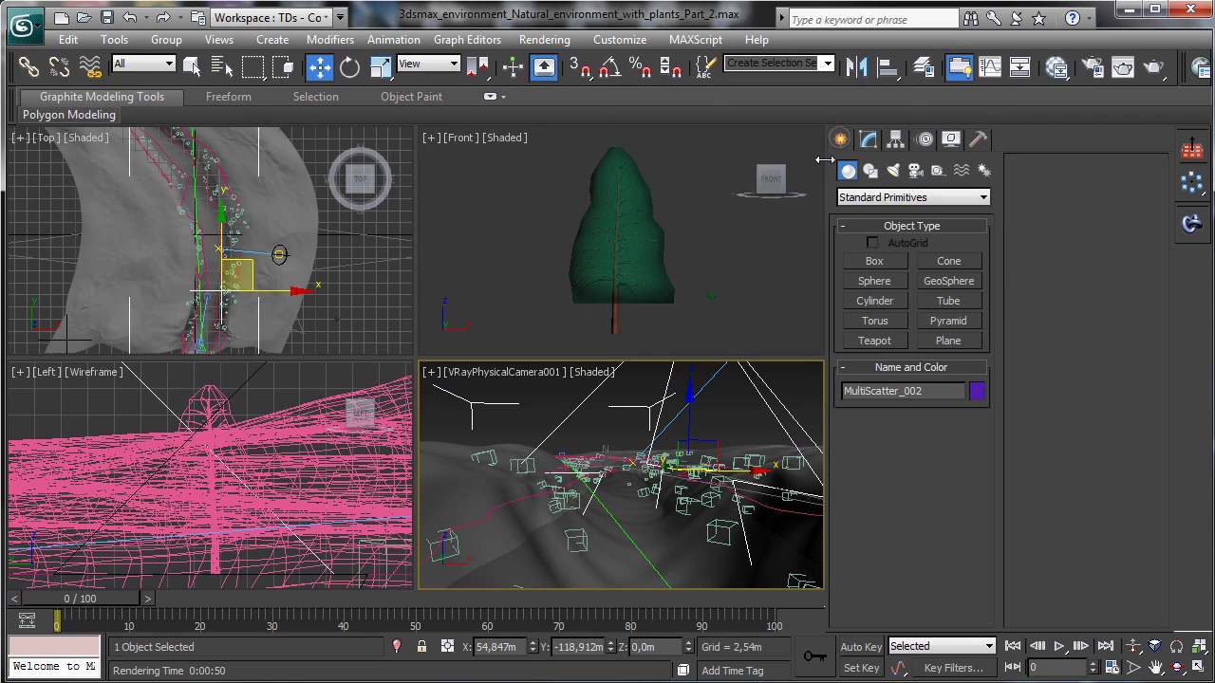
left_click(870, 200)
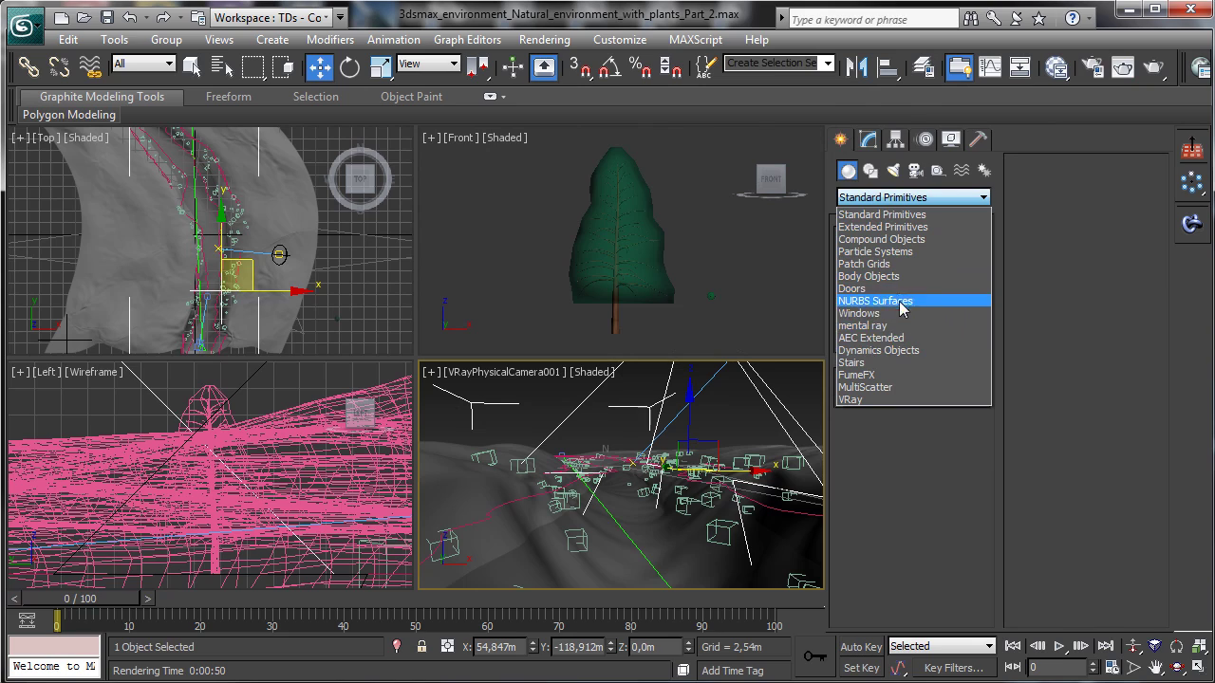
left_click(871, 338)
left_click(877, 266)
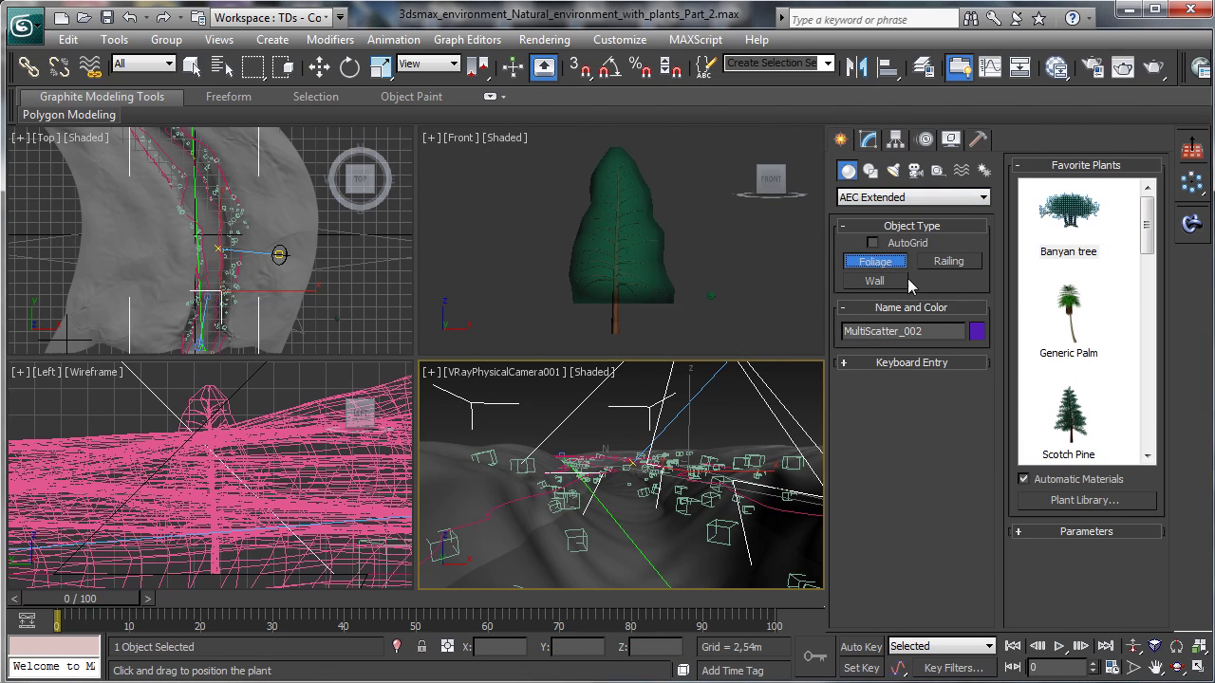
scroll(1153, 228, "down", 3)
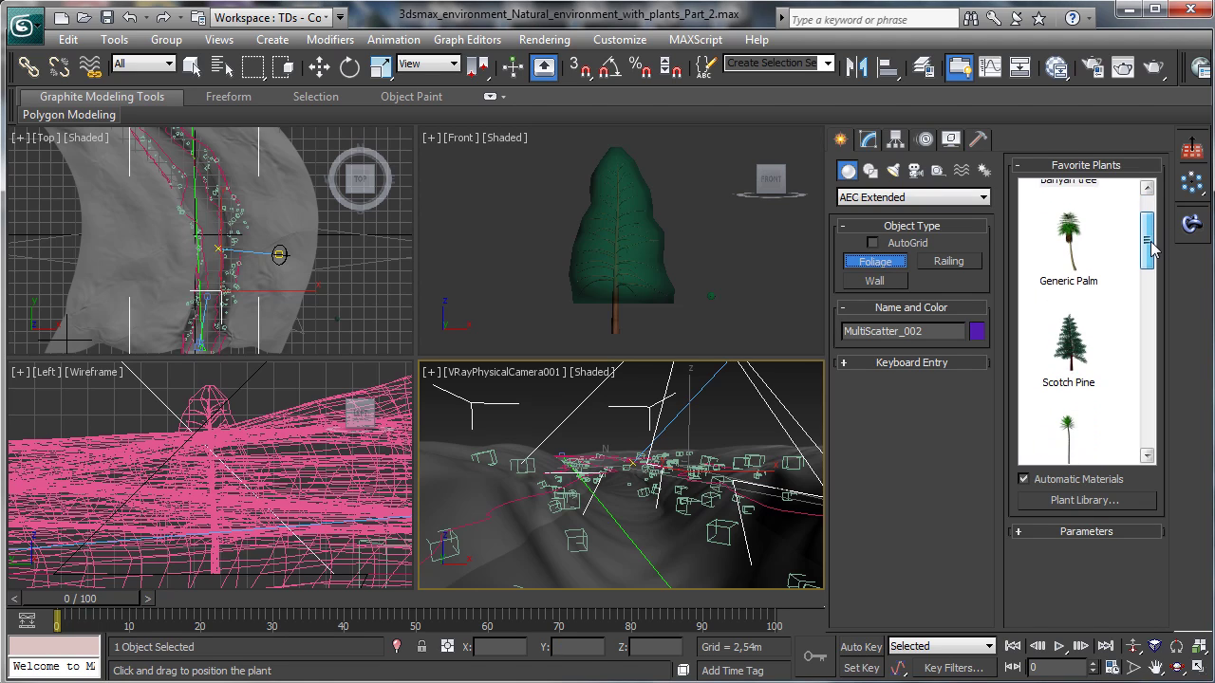
scroll(1153, 225, "up", 3)
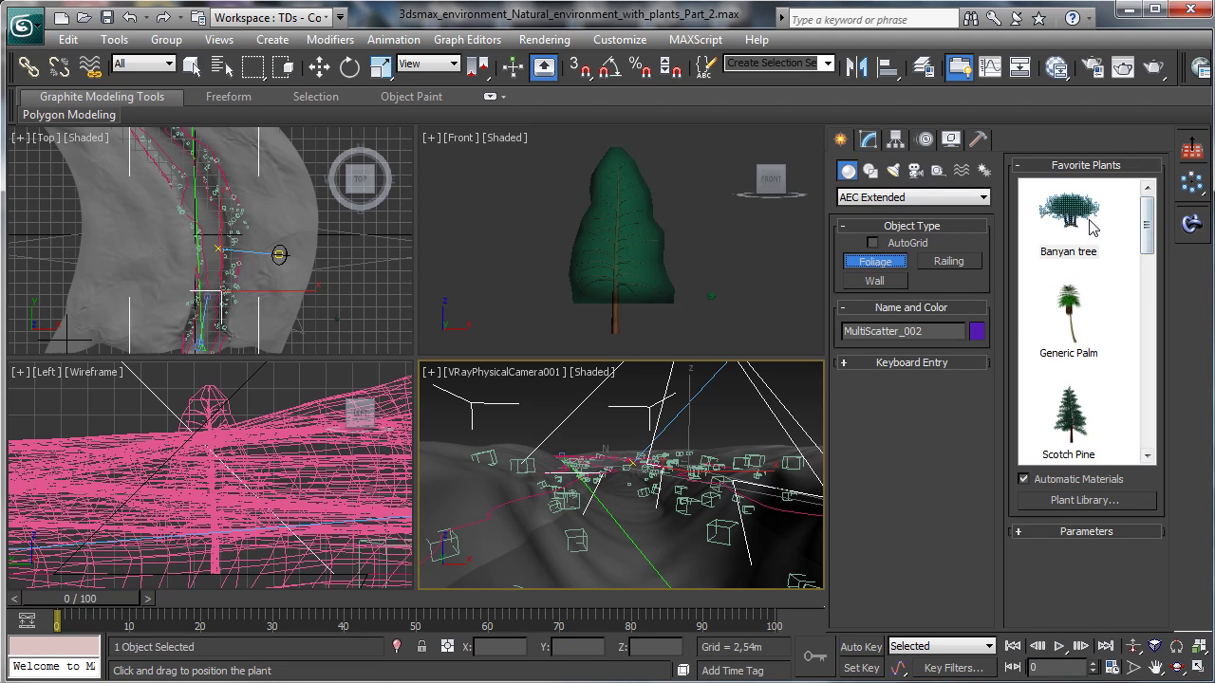
left_click_drag(1151, 231, 1173, 325)
left_click(1069, 311)
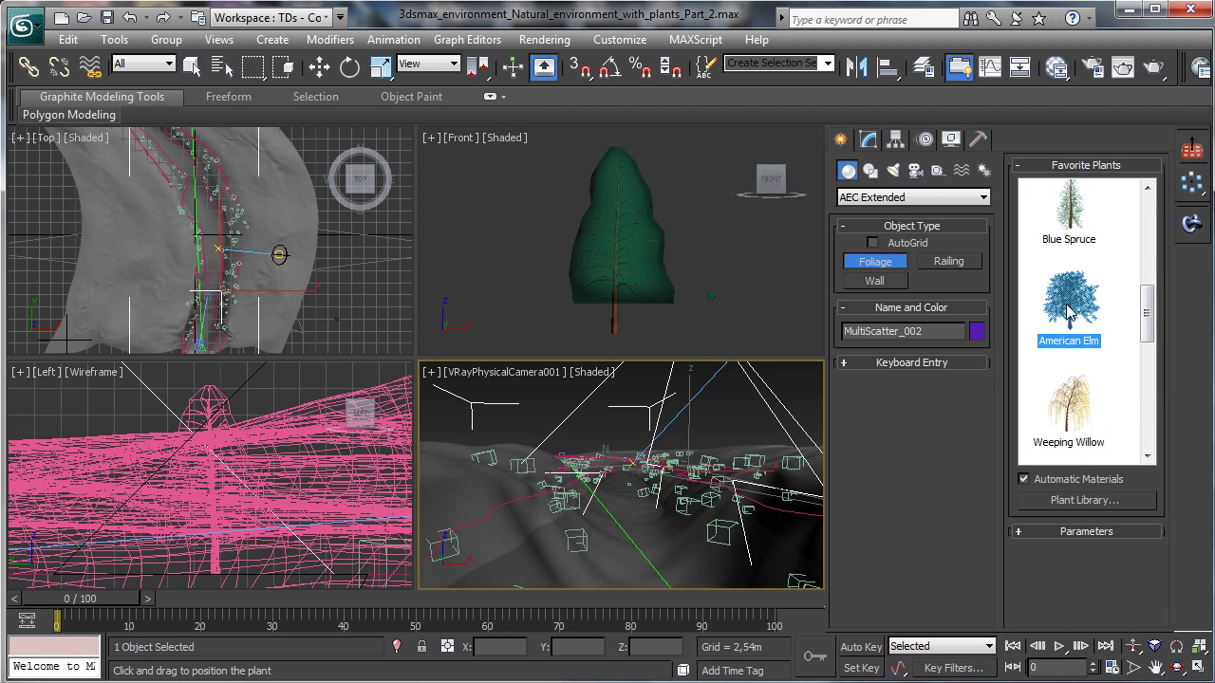
left_click(753, 334)
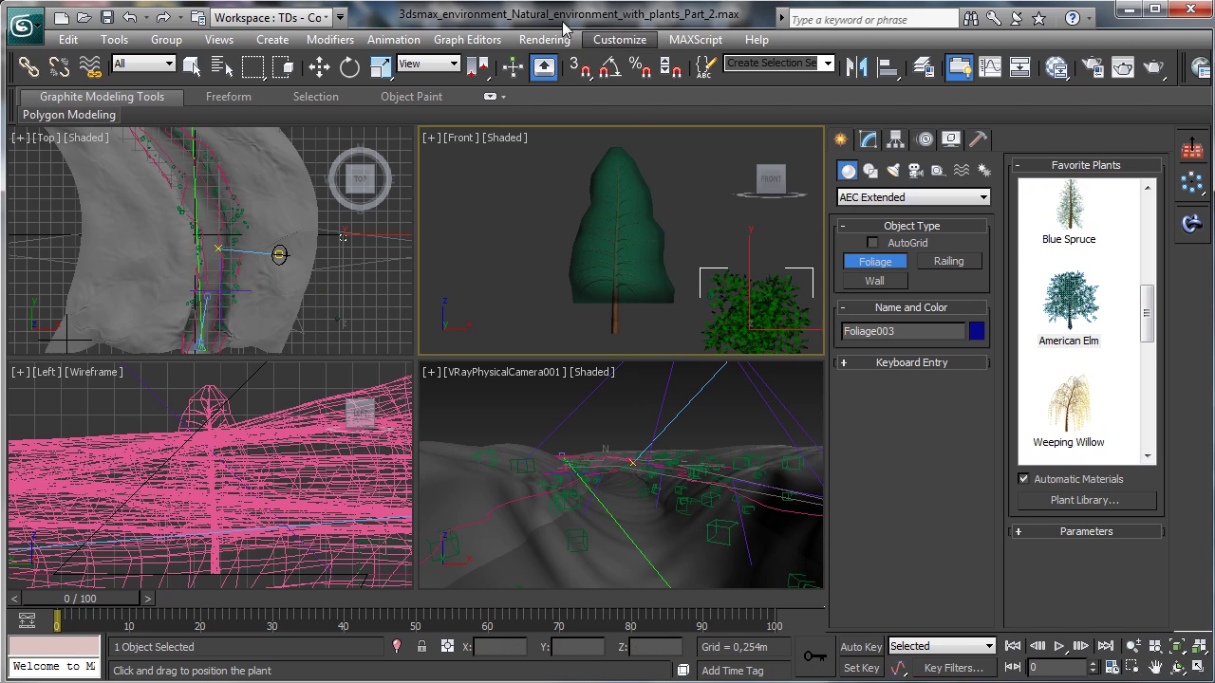
left_click(329, 70)
left_click_drag(778, 304, 542, 235)
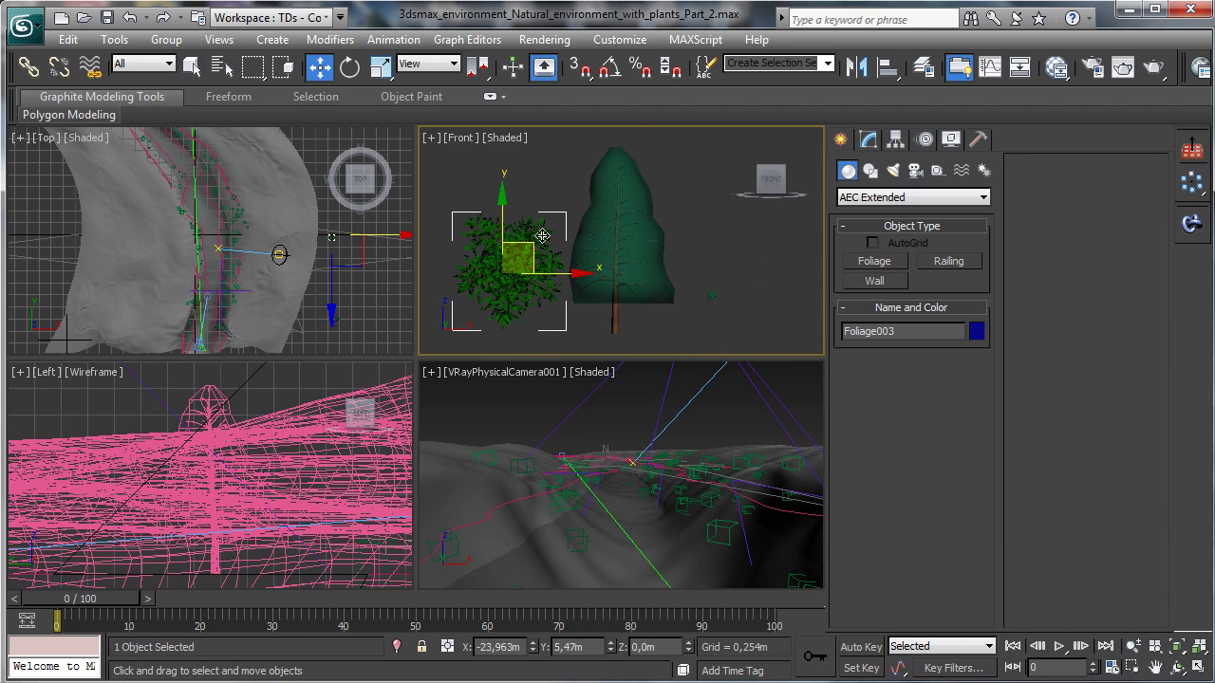
left_click(349, 65)
left_click_drag(502, 209, 477, 123)
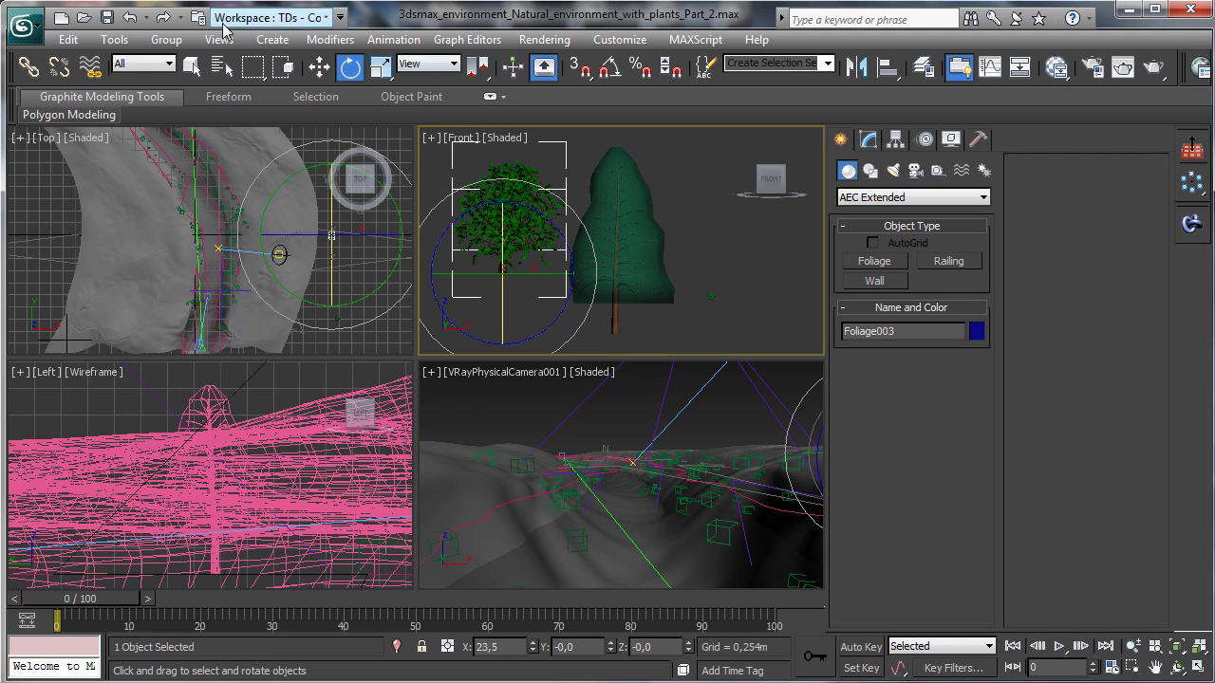
left_click(129, 18)
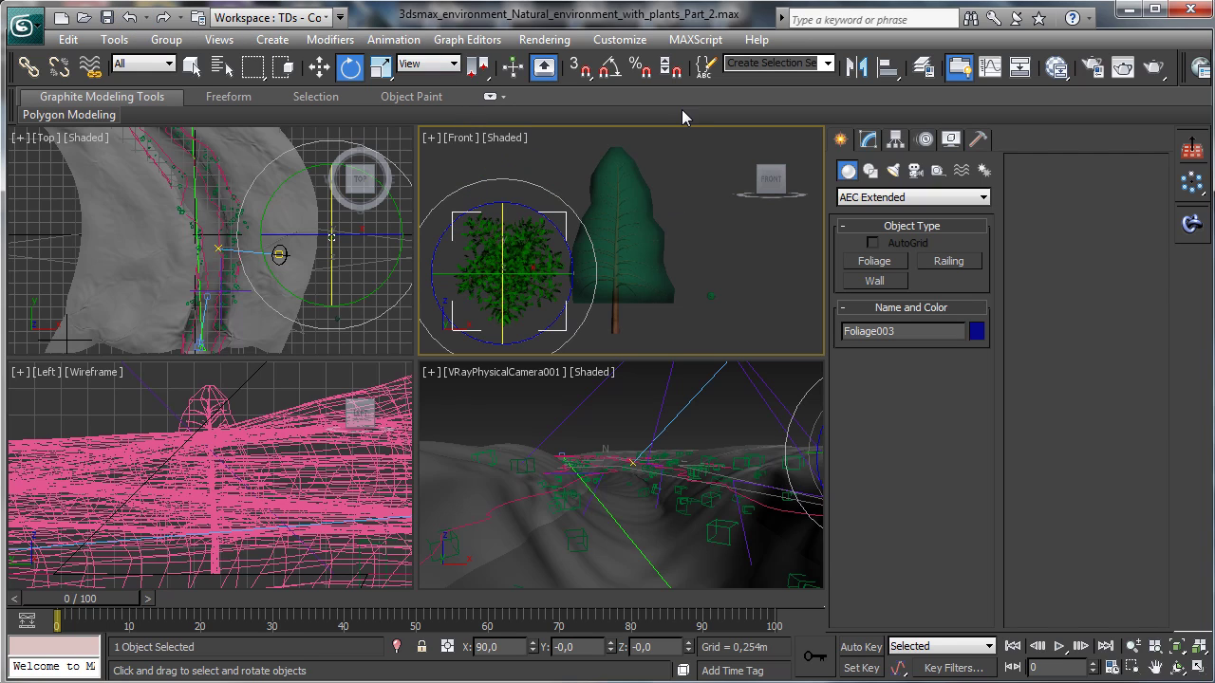
Step: Turn on Angle Snap and rotate the American Elm 90° about the X axis so it stands upright
left_click(610, 66)
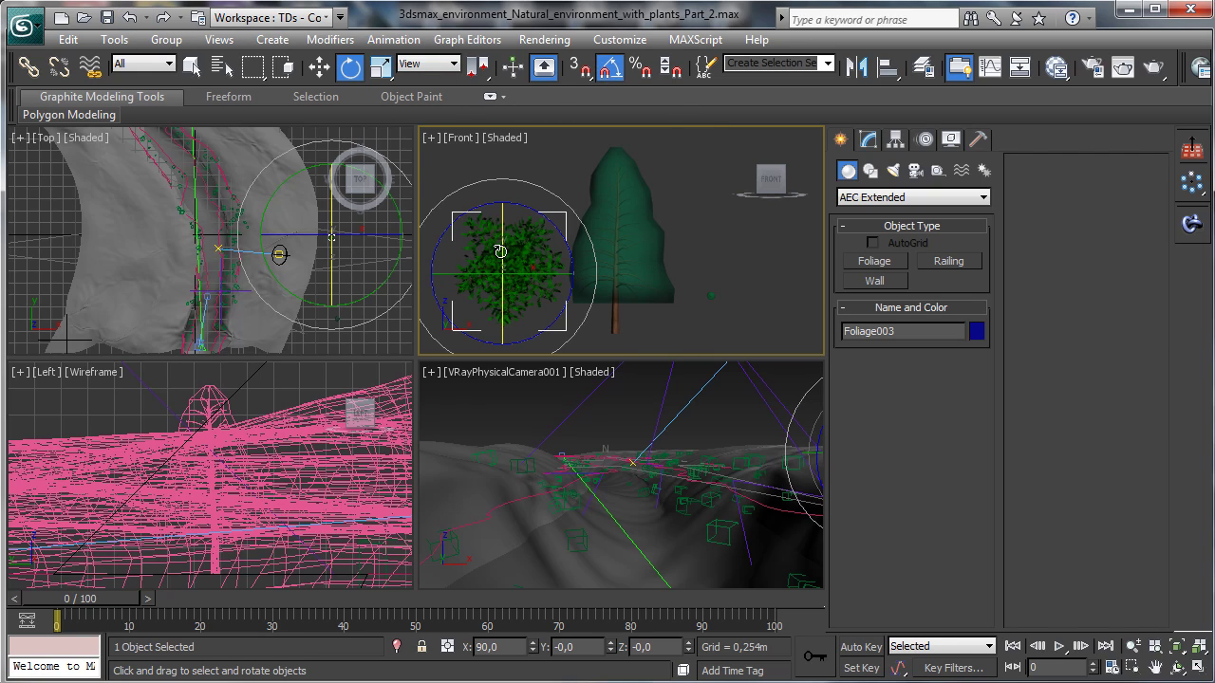
left_click_drag(501, 249, 503, 159)
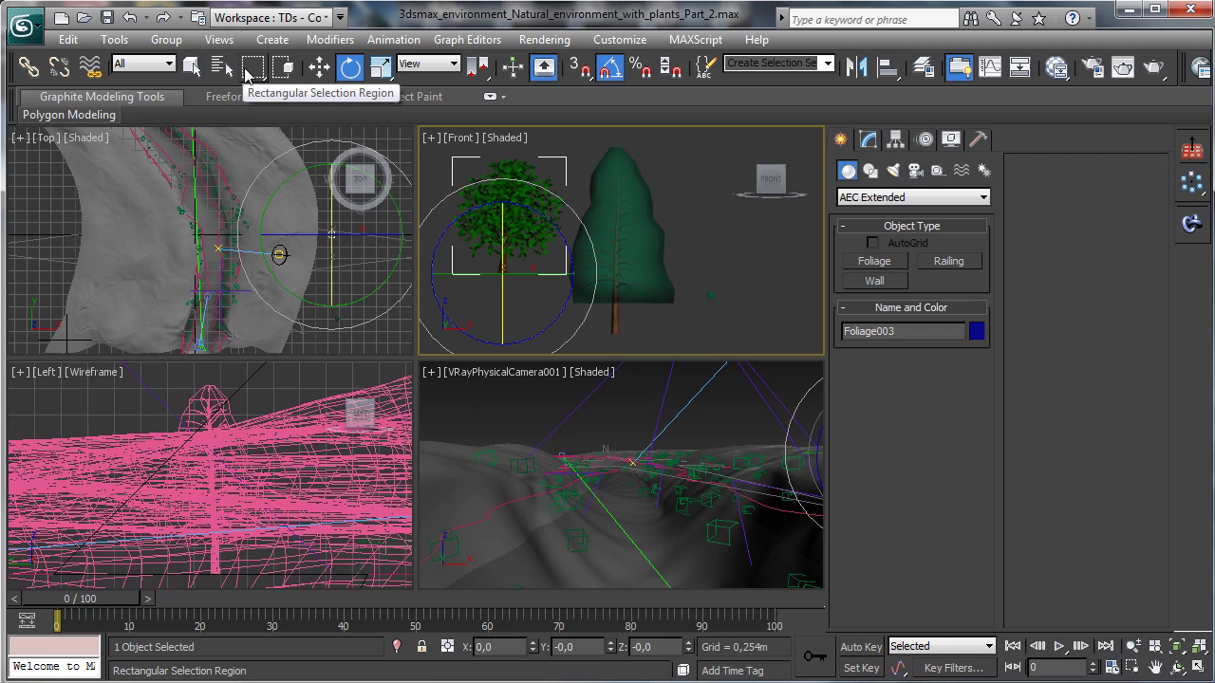
key("q")
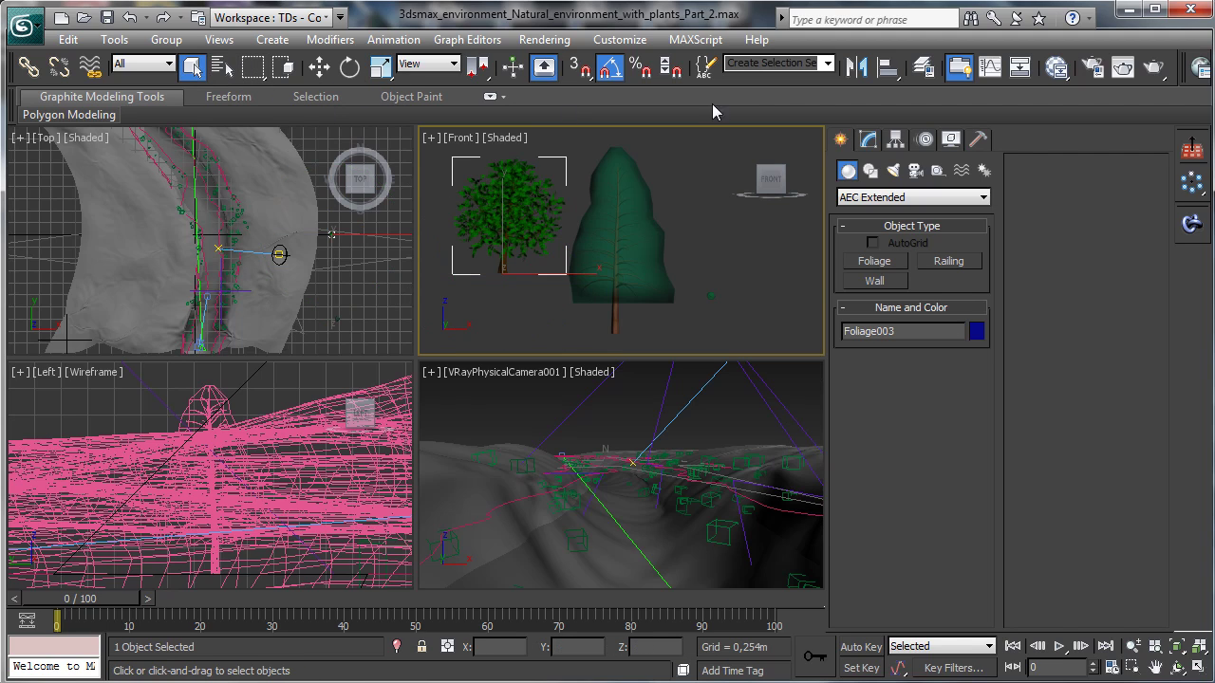
Step: Place a Banyan tree foliage object in the Top view east of the terrain and move it to the right of the conifer
left_click(875, 261)
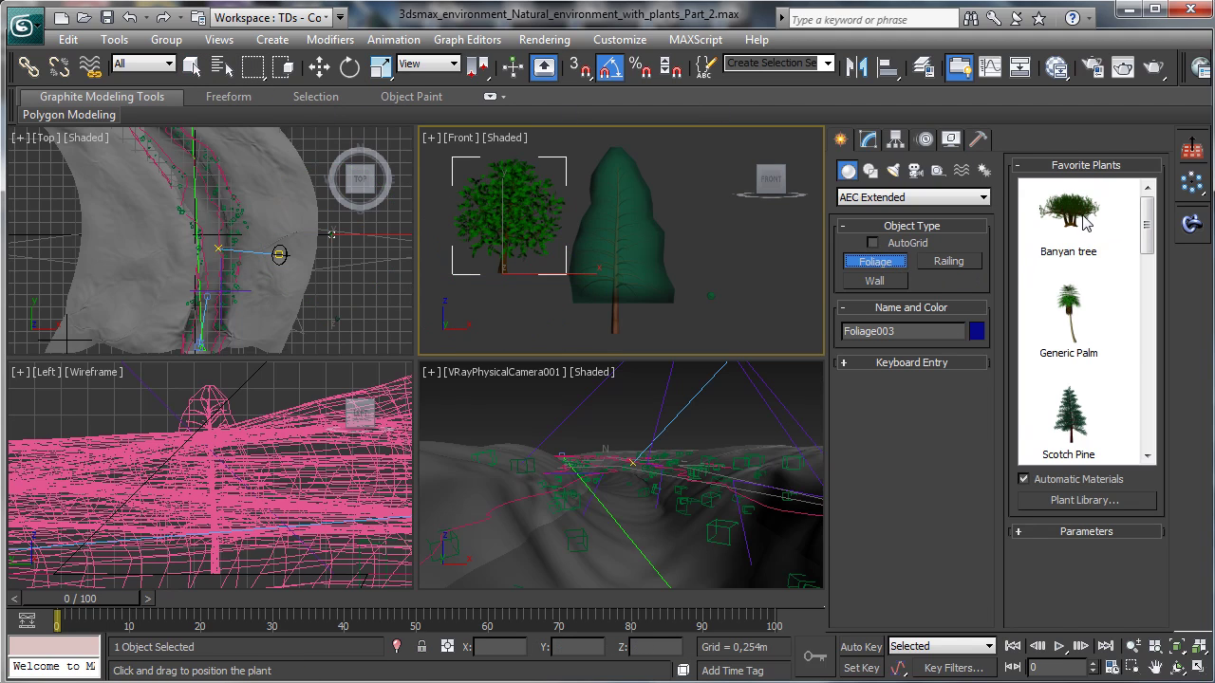
left_click(1082, 217)
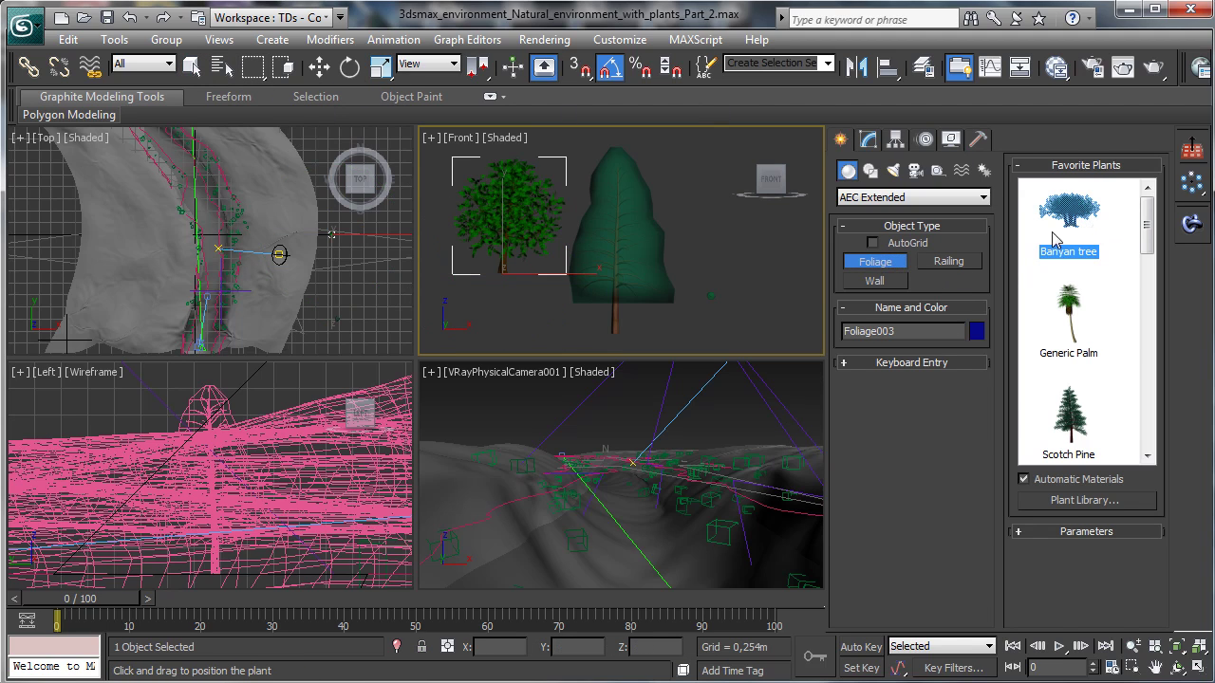
left_click(342, 245)
left_click(319, 65)
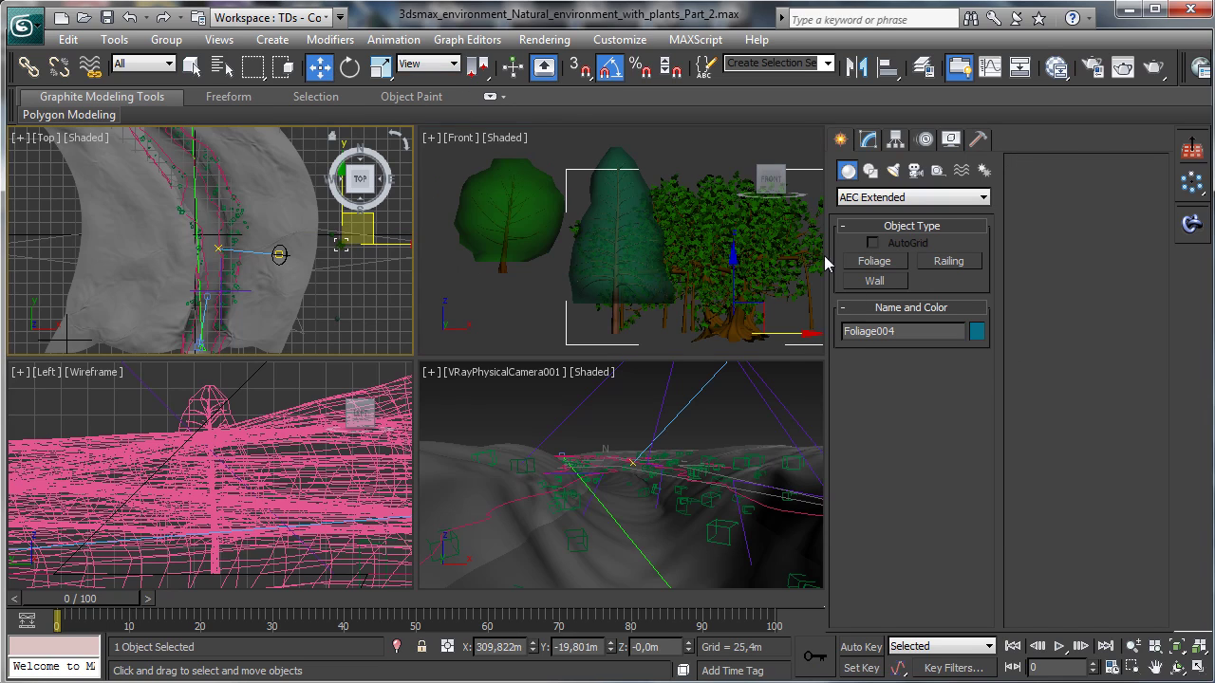
left_click_drag(788, 339, 854, 299)
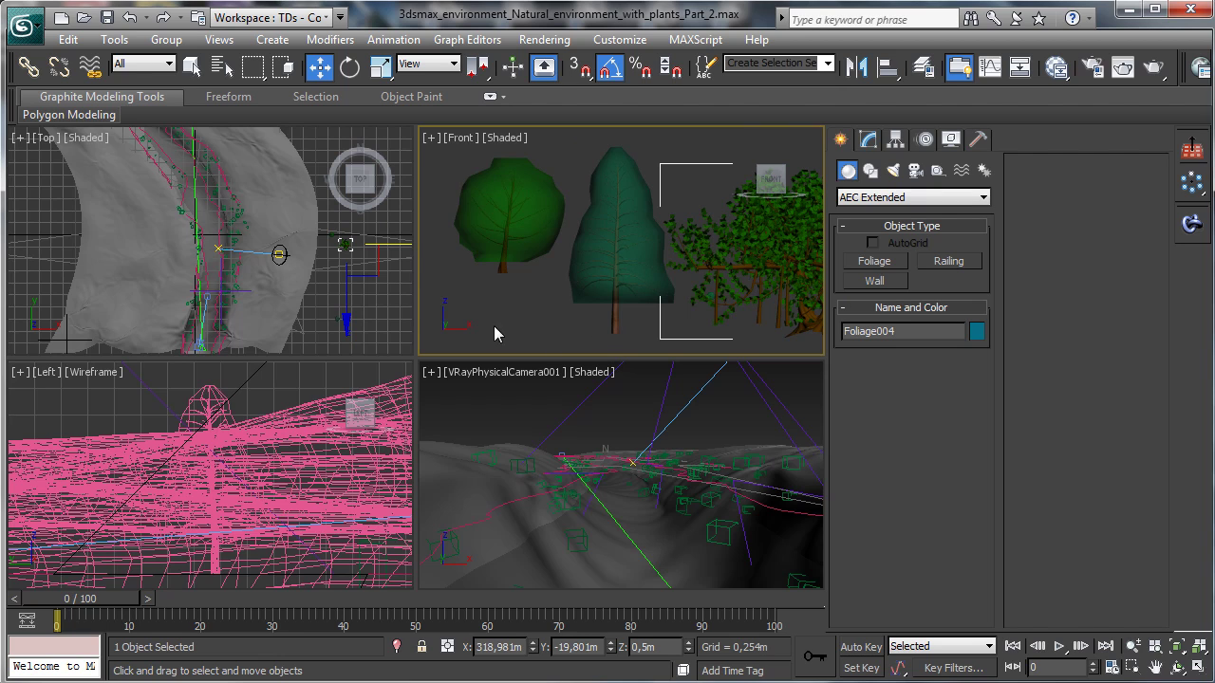
Step: Select MultiScatter_001 from the scene's object list, show its parameters, and switch it on
left_click(191, 64)
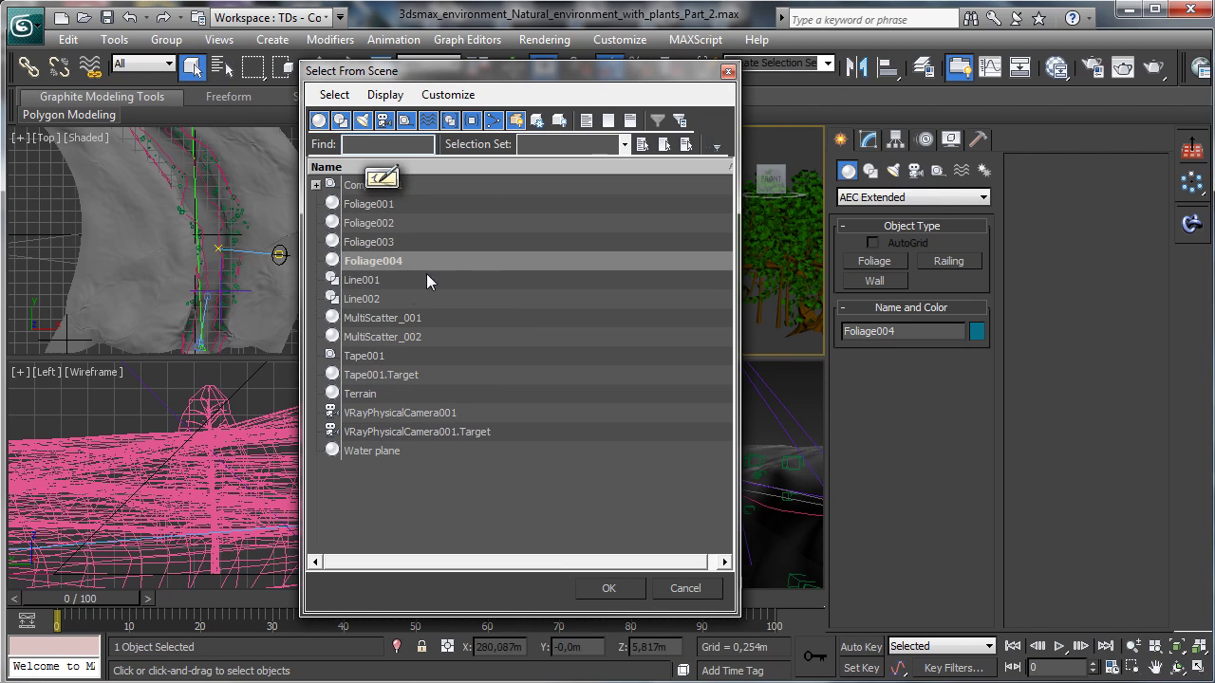
double_click(382, 318)
left_click(867, 139)
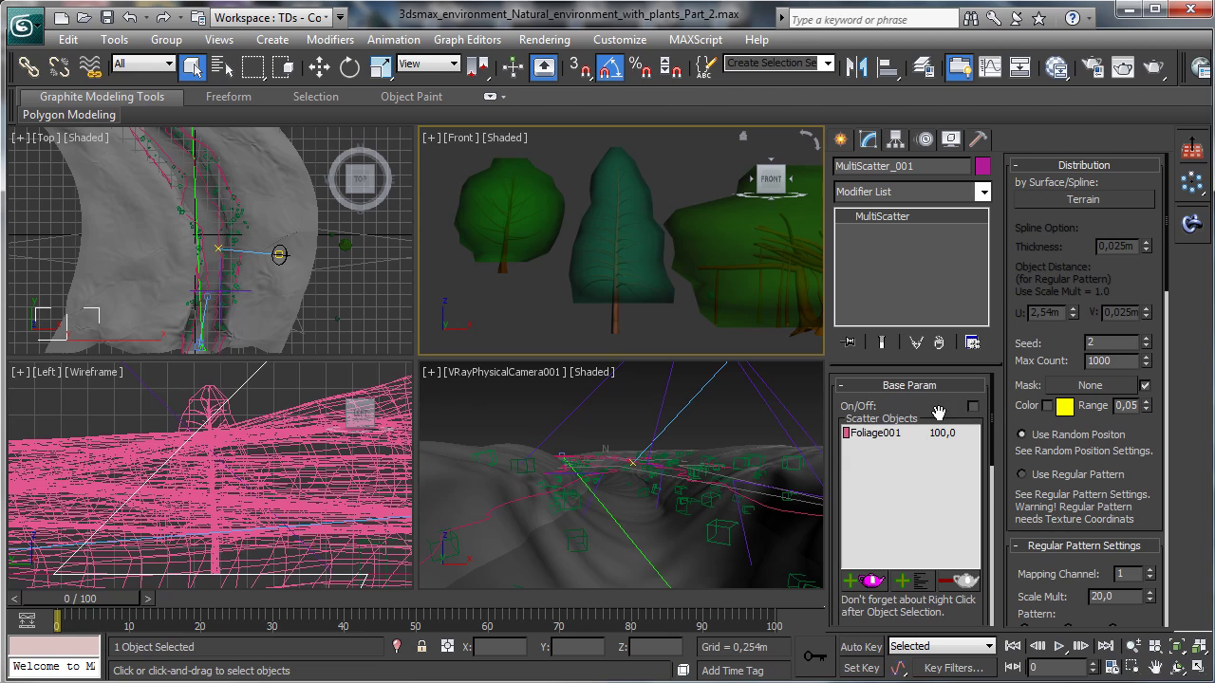
scroll(939, 410, "down", 2)
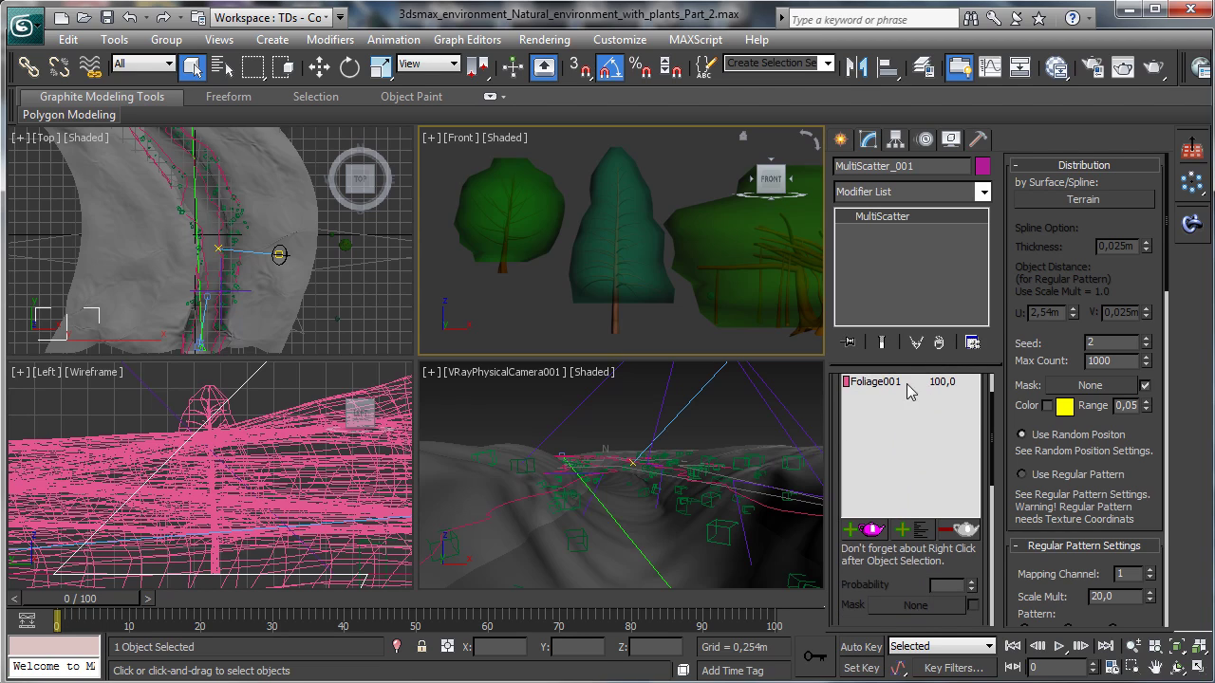
scroll(985, 406, "up", 2)
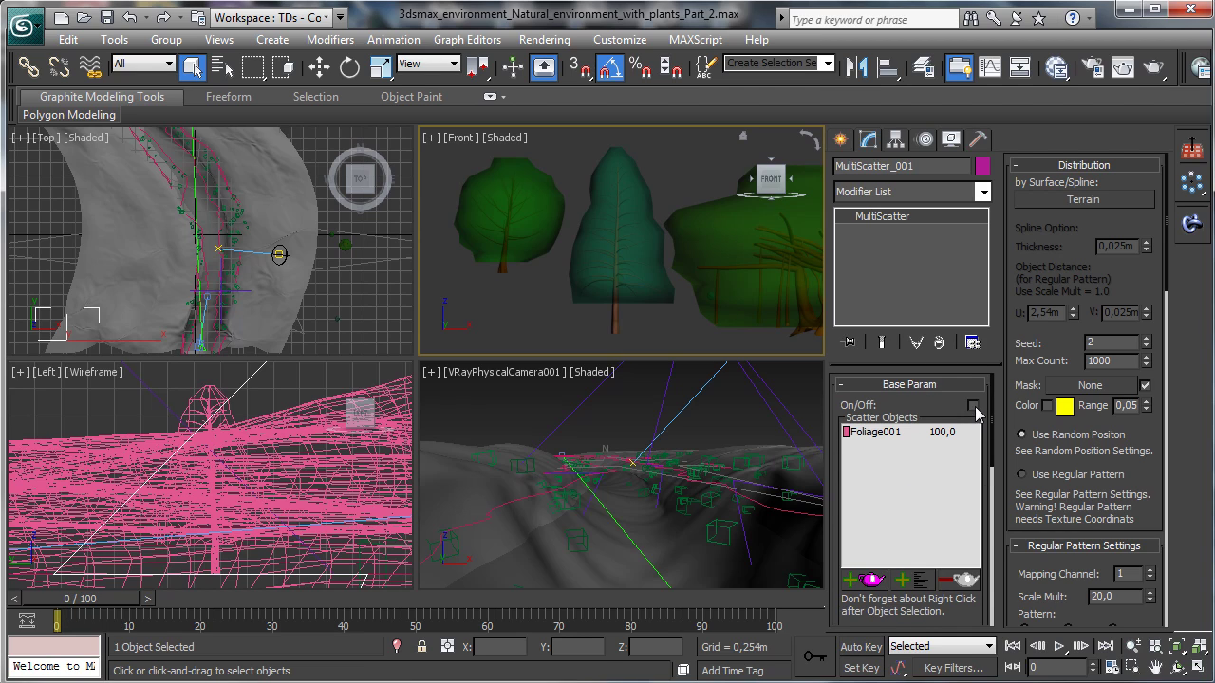
left_click(973, 405)
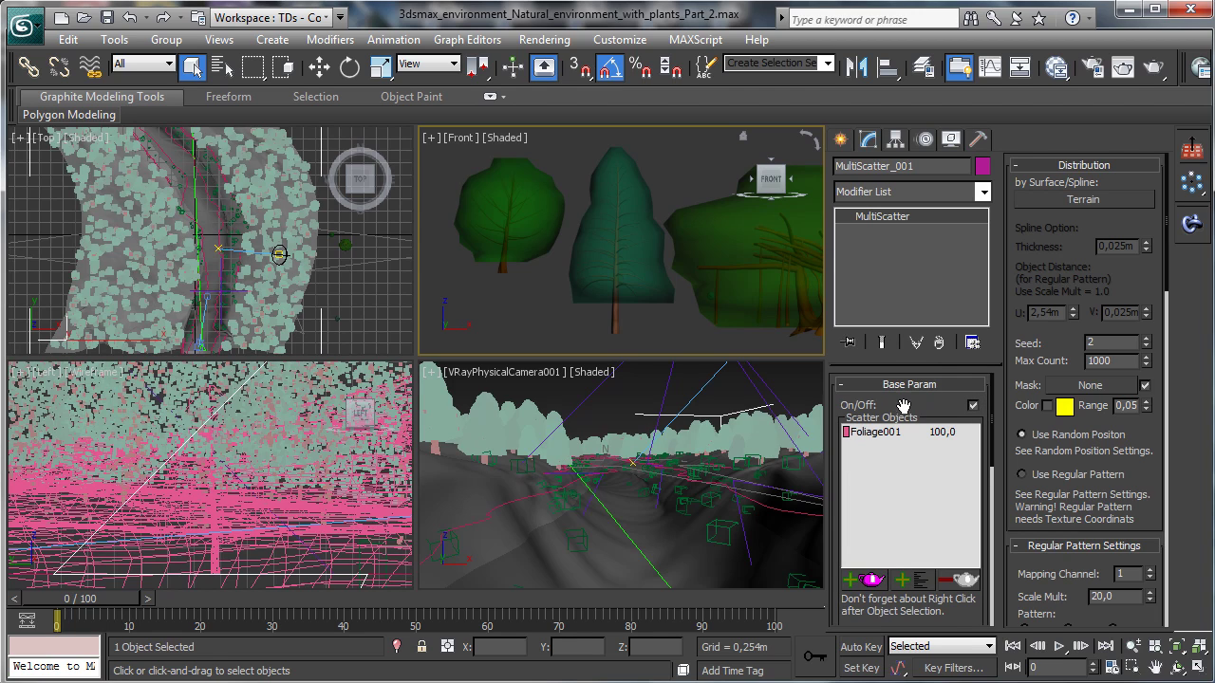
Step: Add the American Elm and the Banyan tree to MultiScatter_001's scatter objects by picking them in the Front view
scroll(906, 432, "down", 1)
left_click(871, 567)
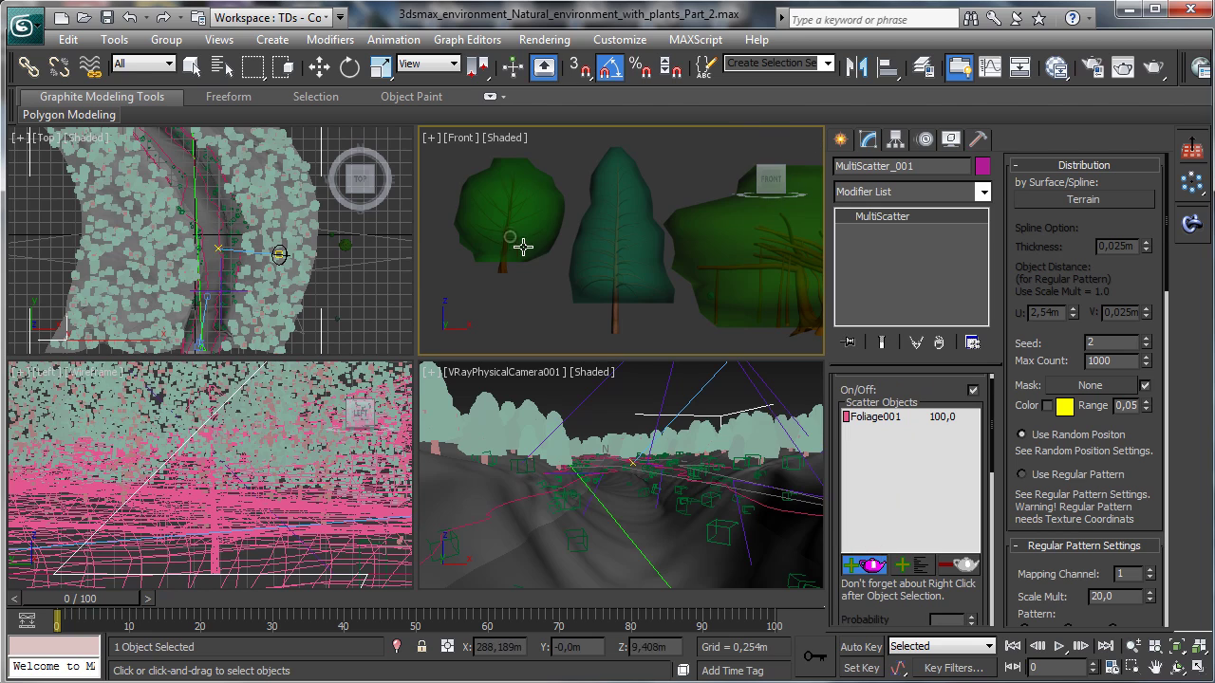
left_click(791, 471)
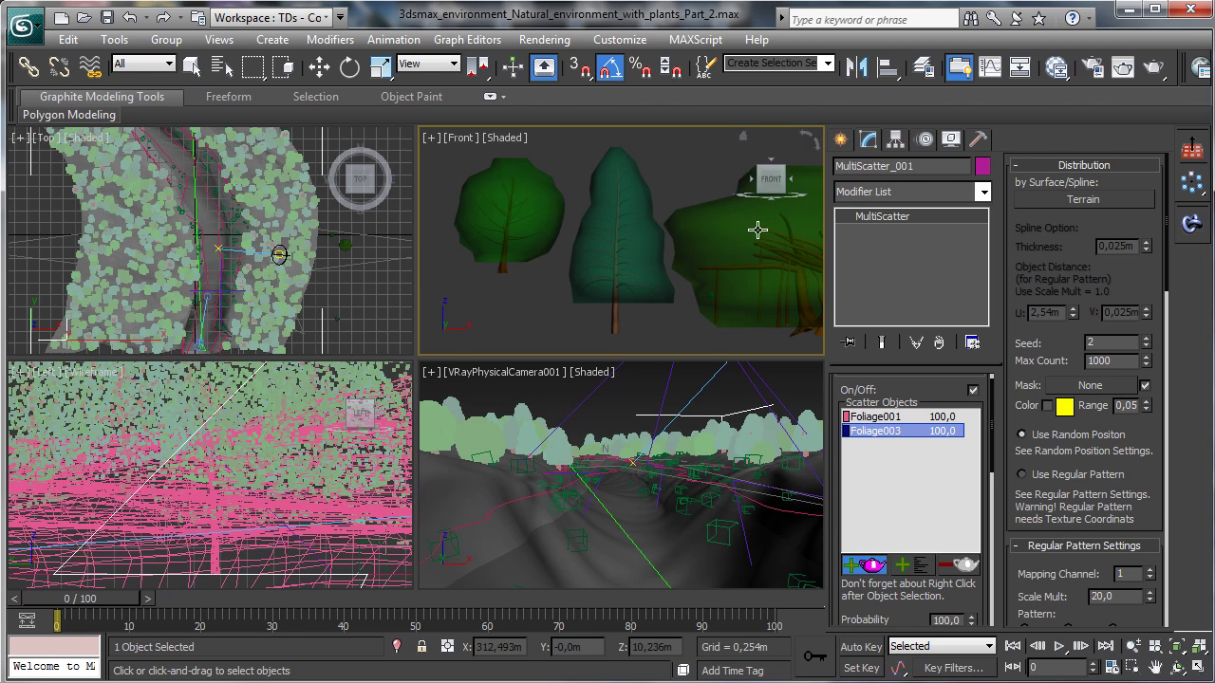
left_click(784, 250)
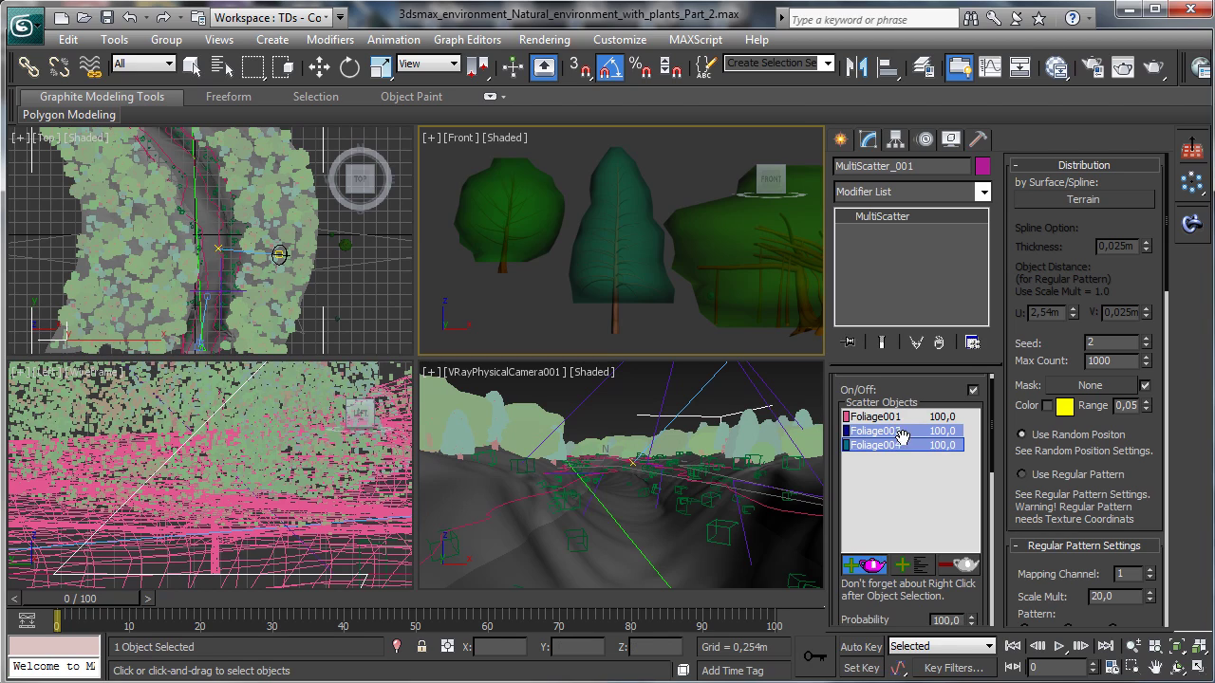
key("w")
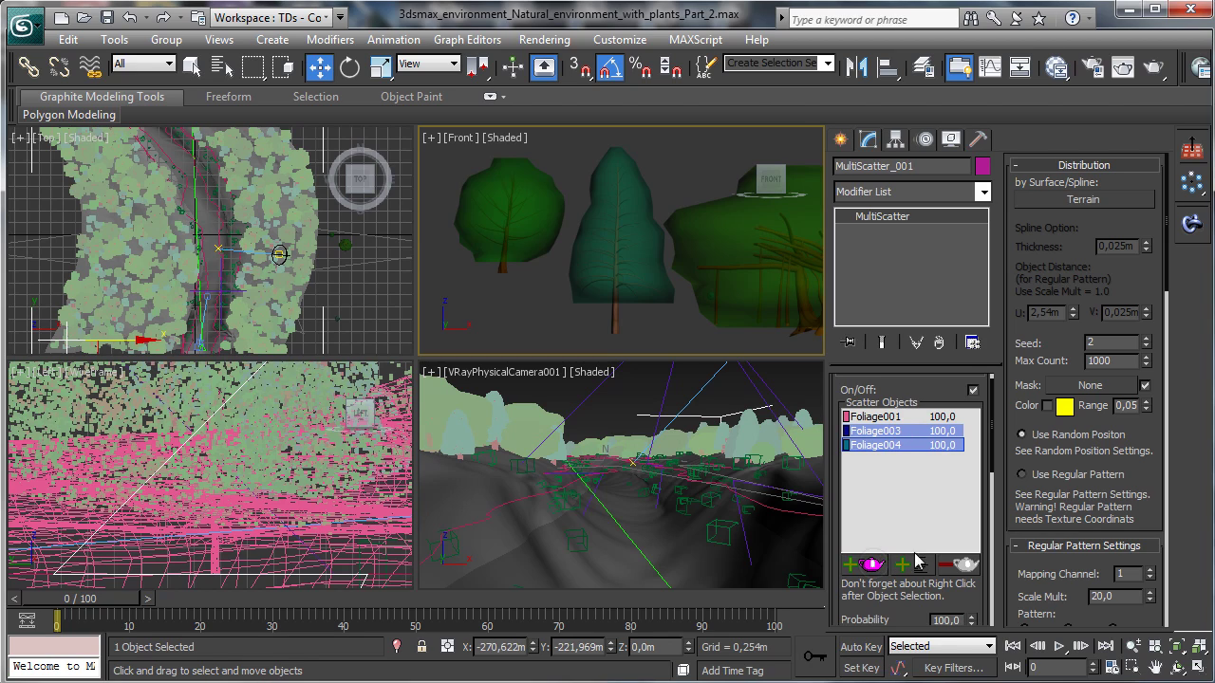
Step: Set the scatter probability of Foliage003 to 50 and of Foliage004 to 10
left_click(911, 424)
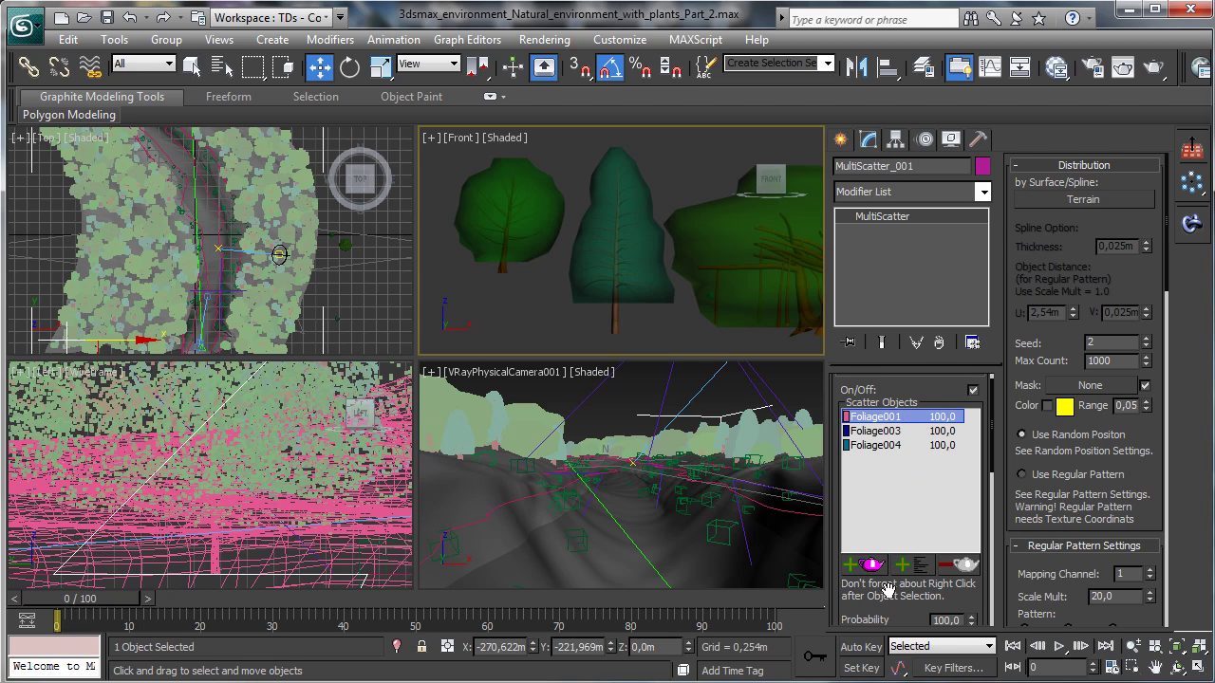
left_click(882, 432)
left_click(948, 620)
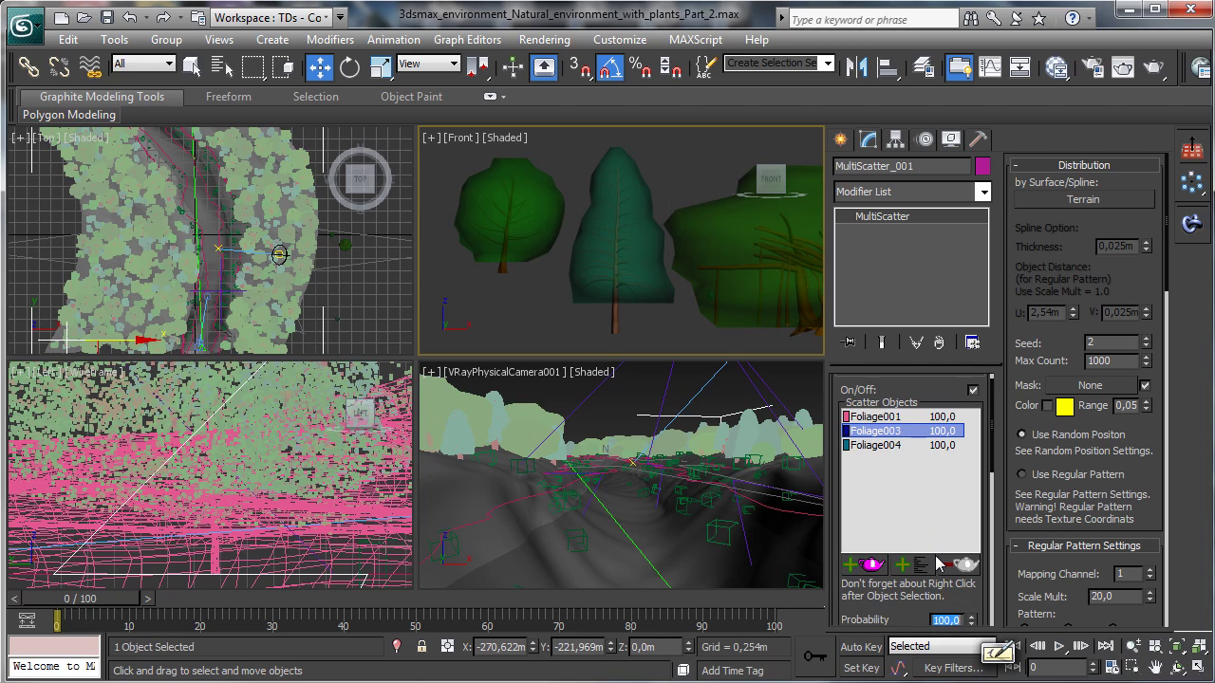
type("50")
key("Return")
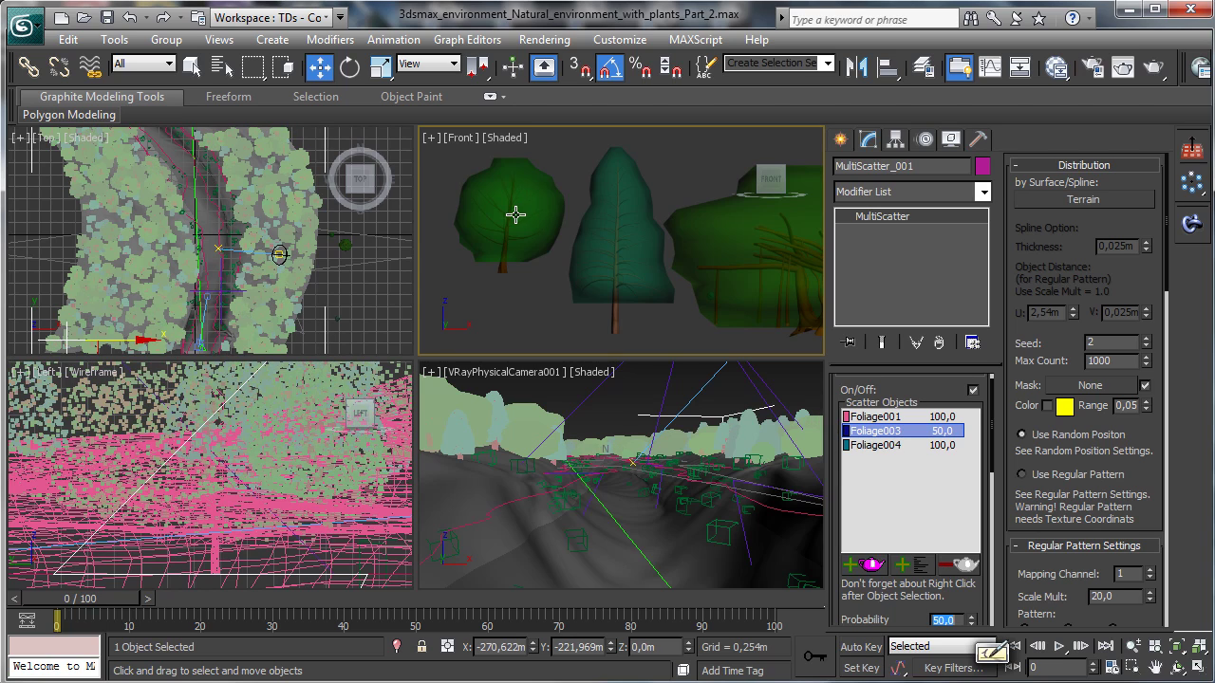
left_click(899, 446)
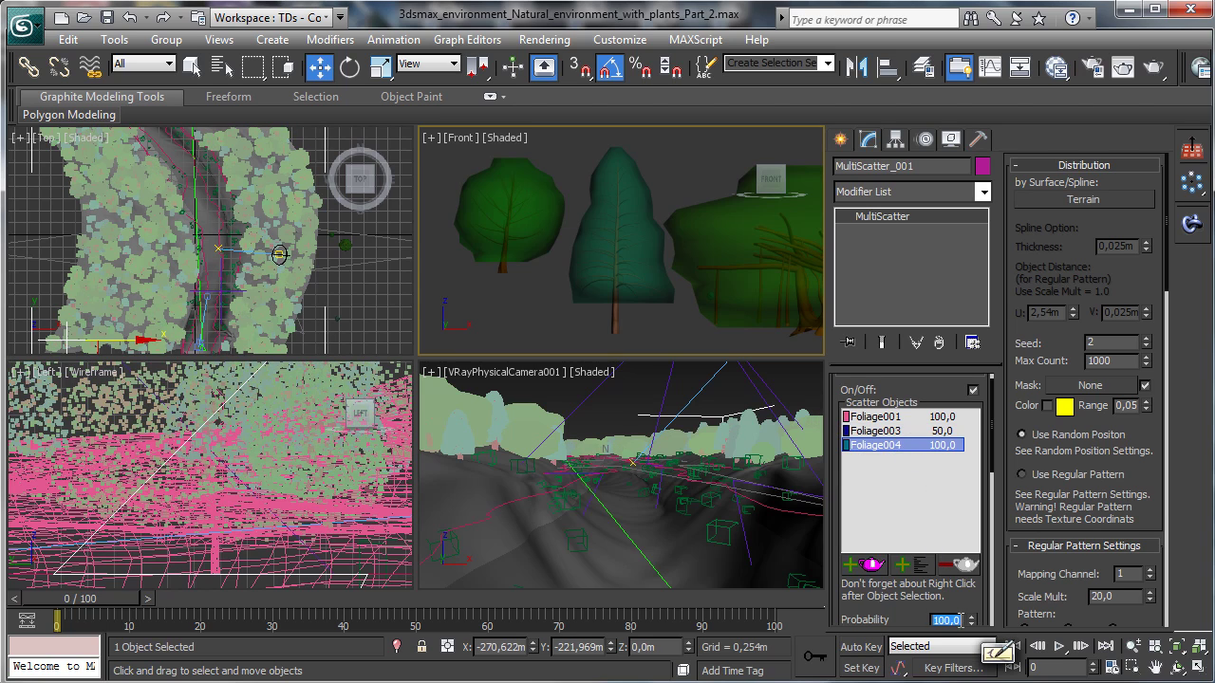
type("10")
key("Return")
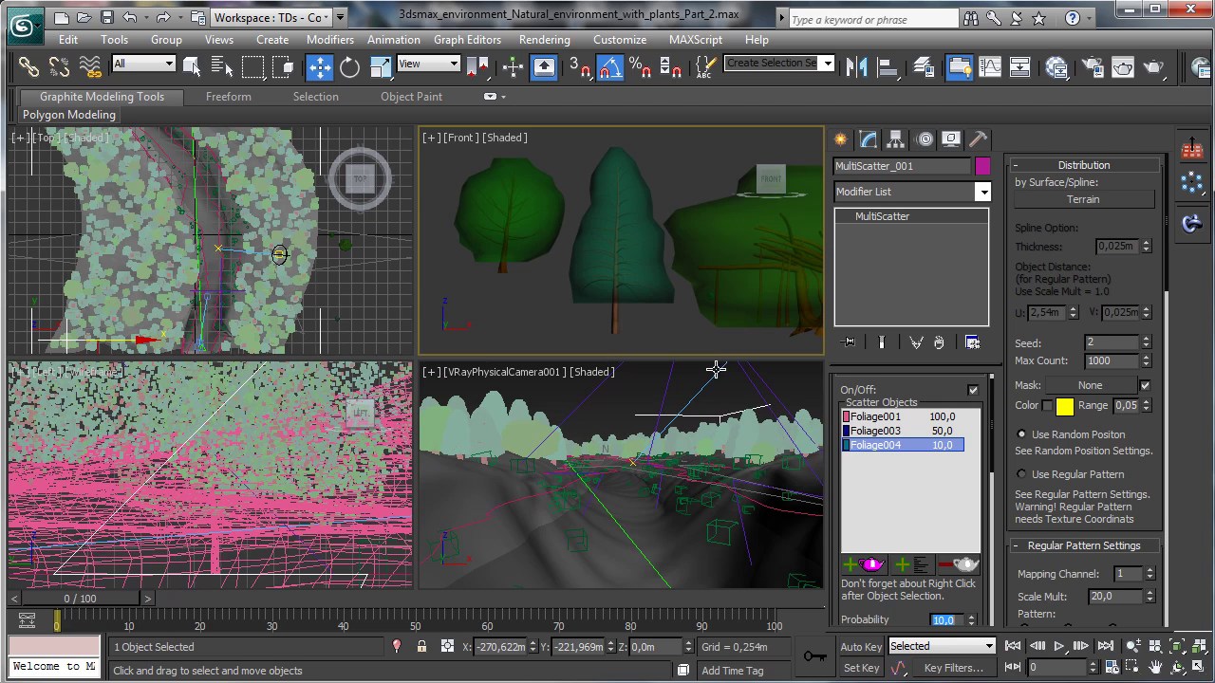
Step: Test-render the VRayPhysicalCamera001 view to check the mixed trees, and close the rendered frame
right_click(612, 421)
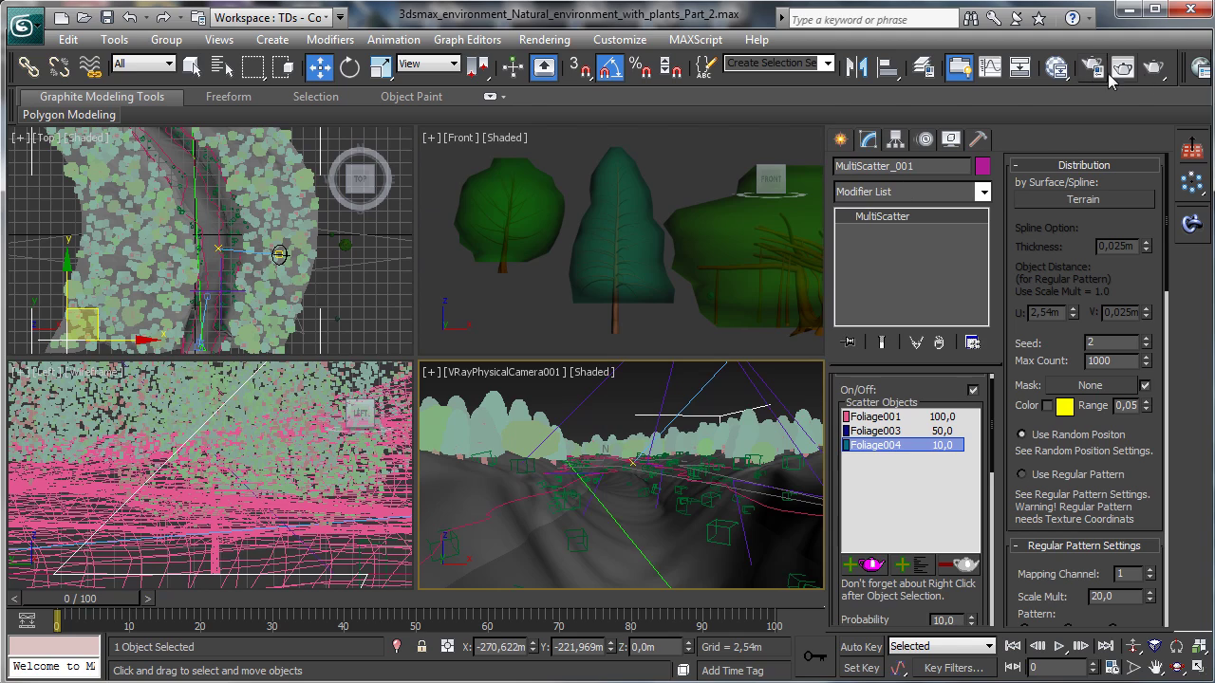
left_click(1153, 67)
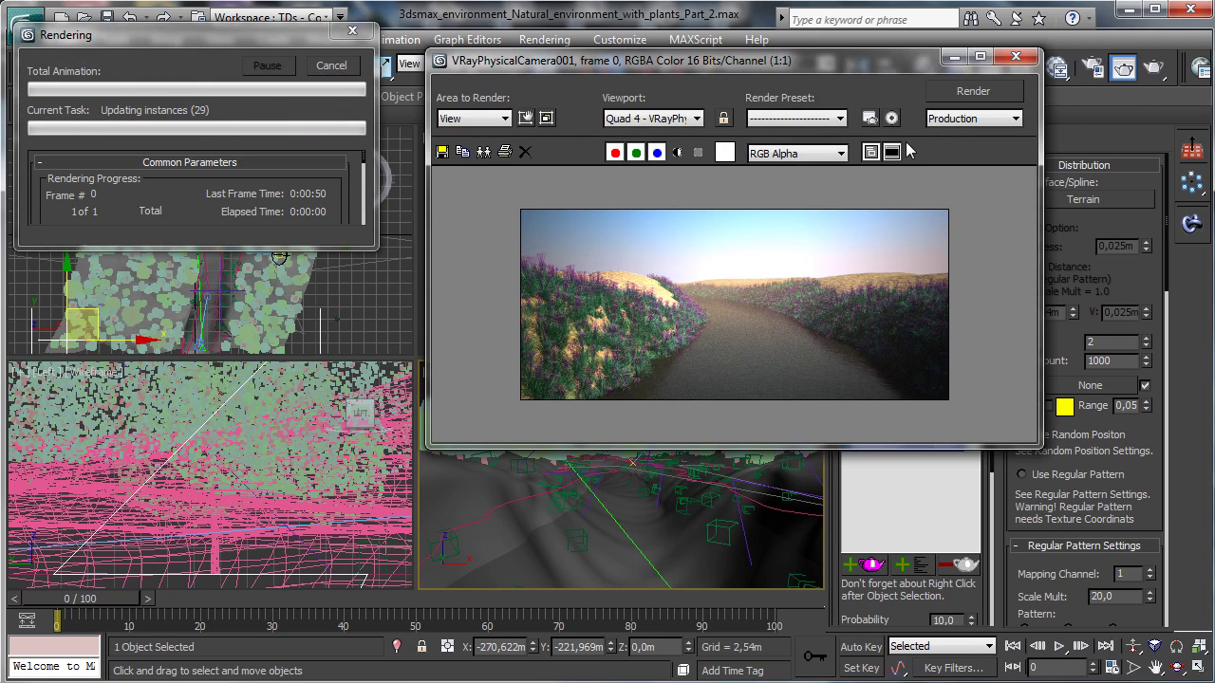
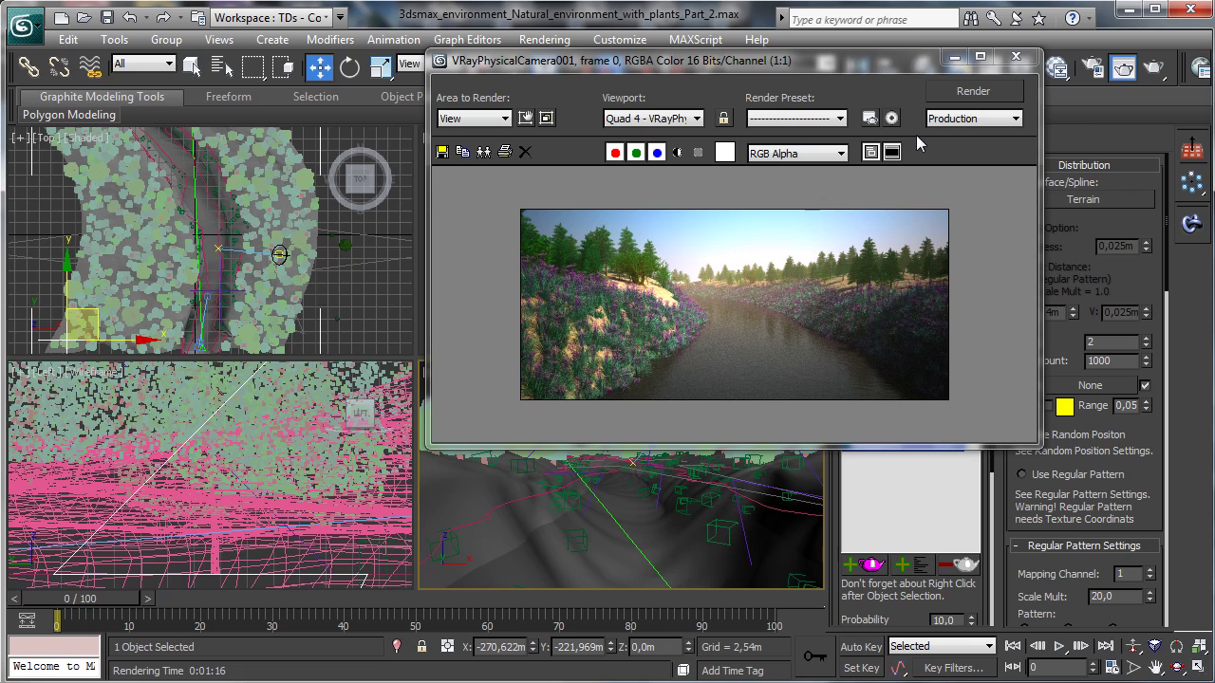
left_click(1015, 56)
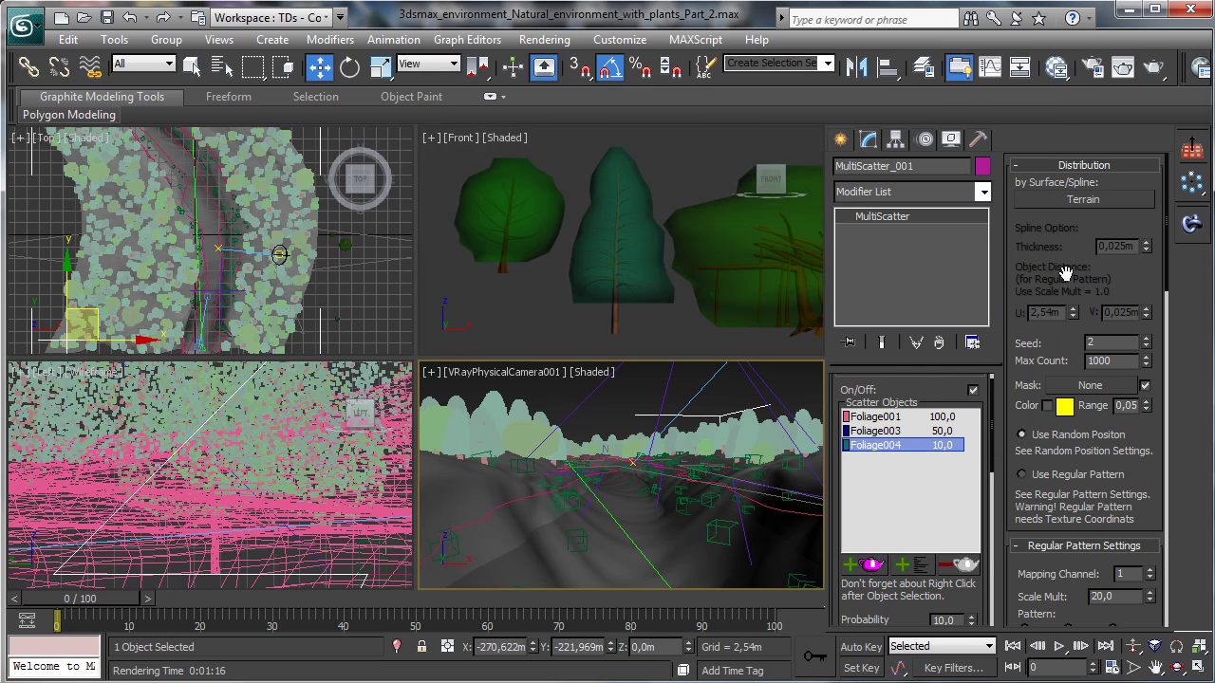
Step: Set MultiScatter_001's Max Count to 3000 in the distribution settings and briefly review the last rendered frame
left_click_drag(1025, 545, 1019, 489)
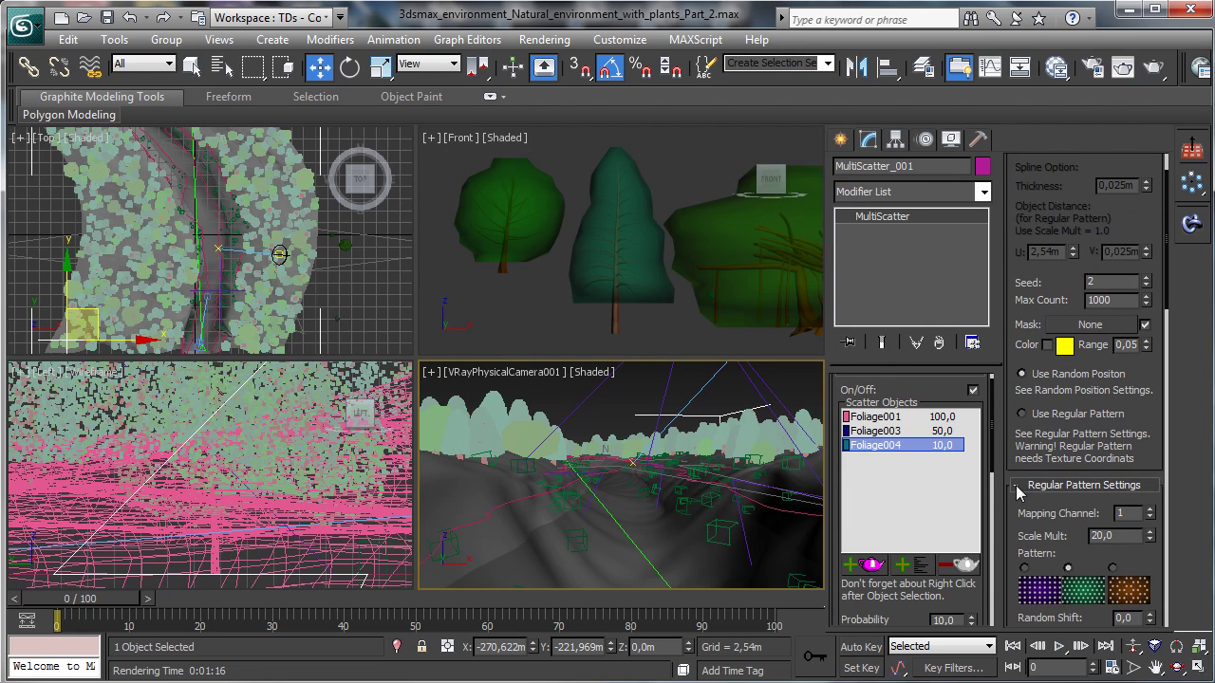
left_click_drag(897, 600, 957, 270)
left_click_drag(1079, 187, 1078, 245)
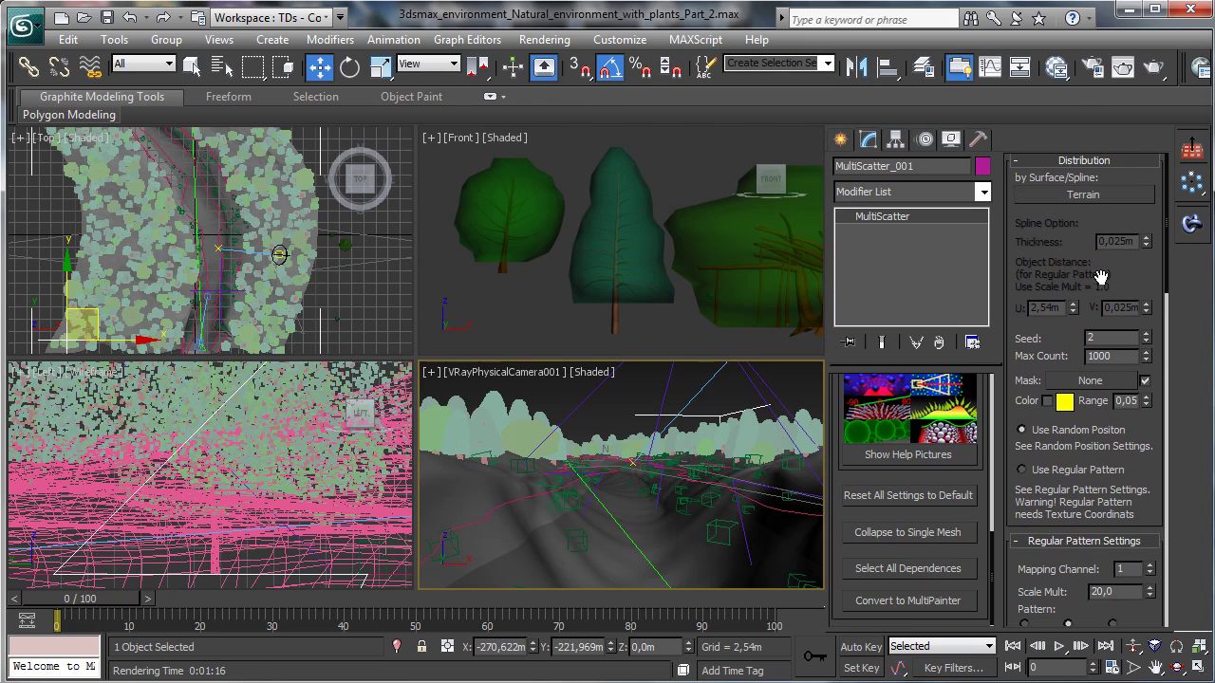
double_click(1111, 357)
type("30")
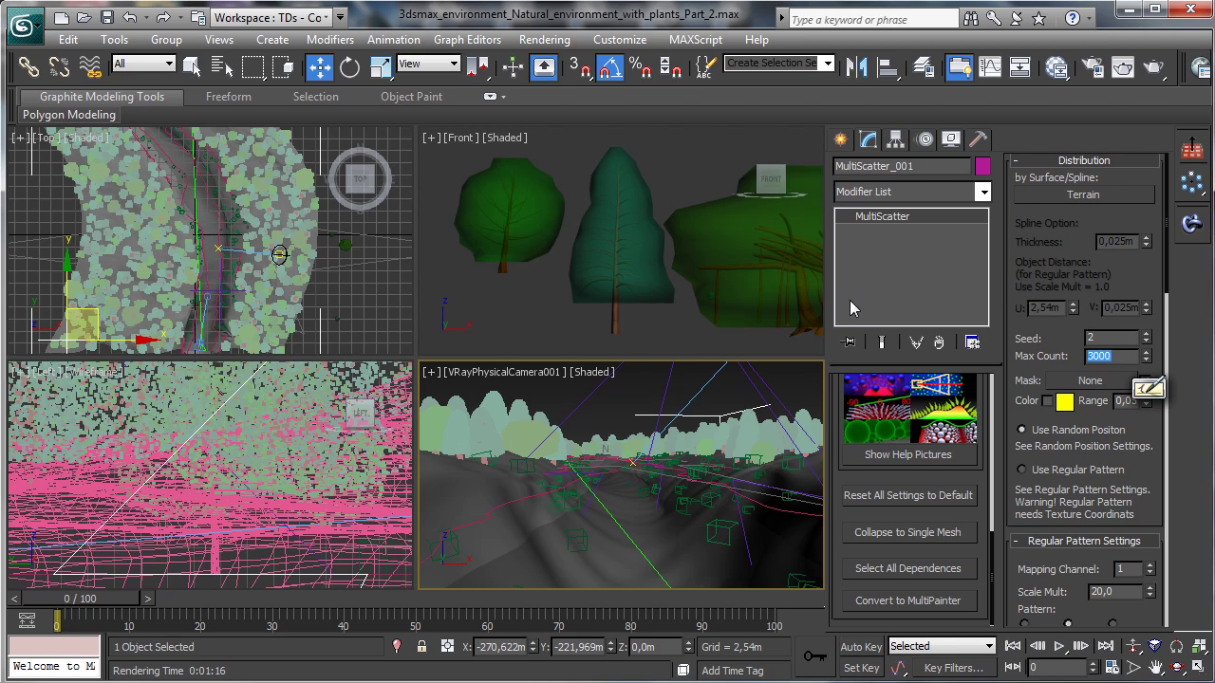
left_click(1122, 67)
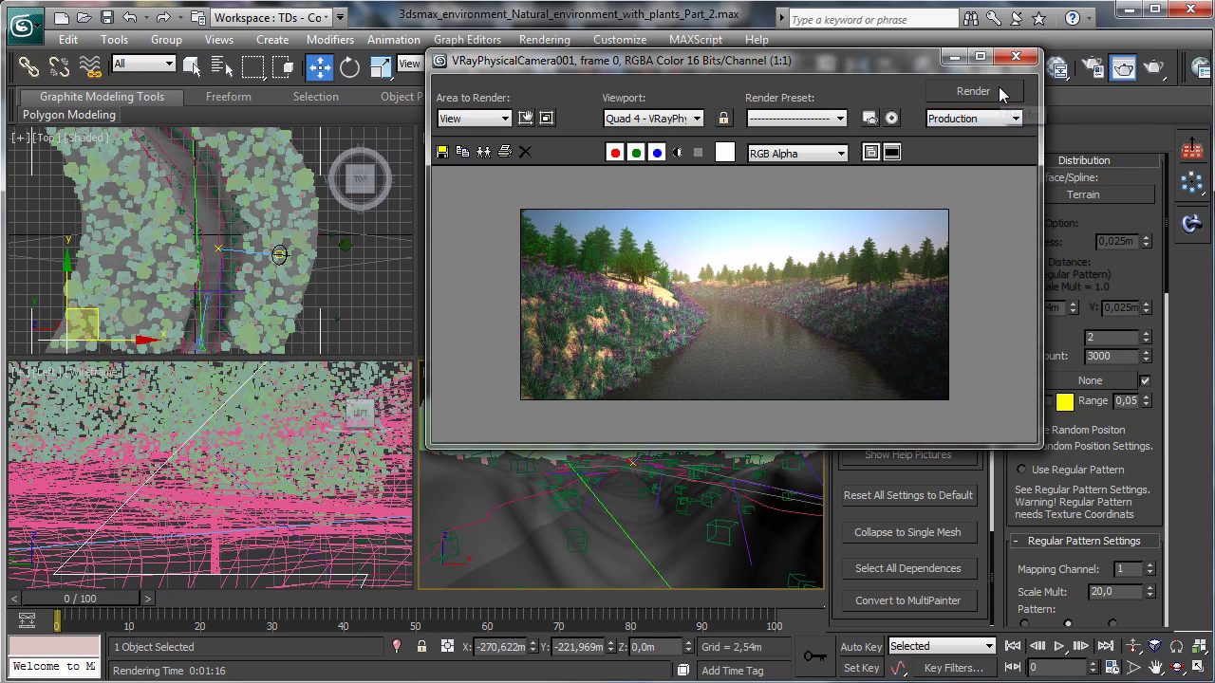
left_click(1015, 56)
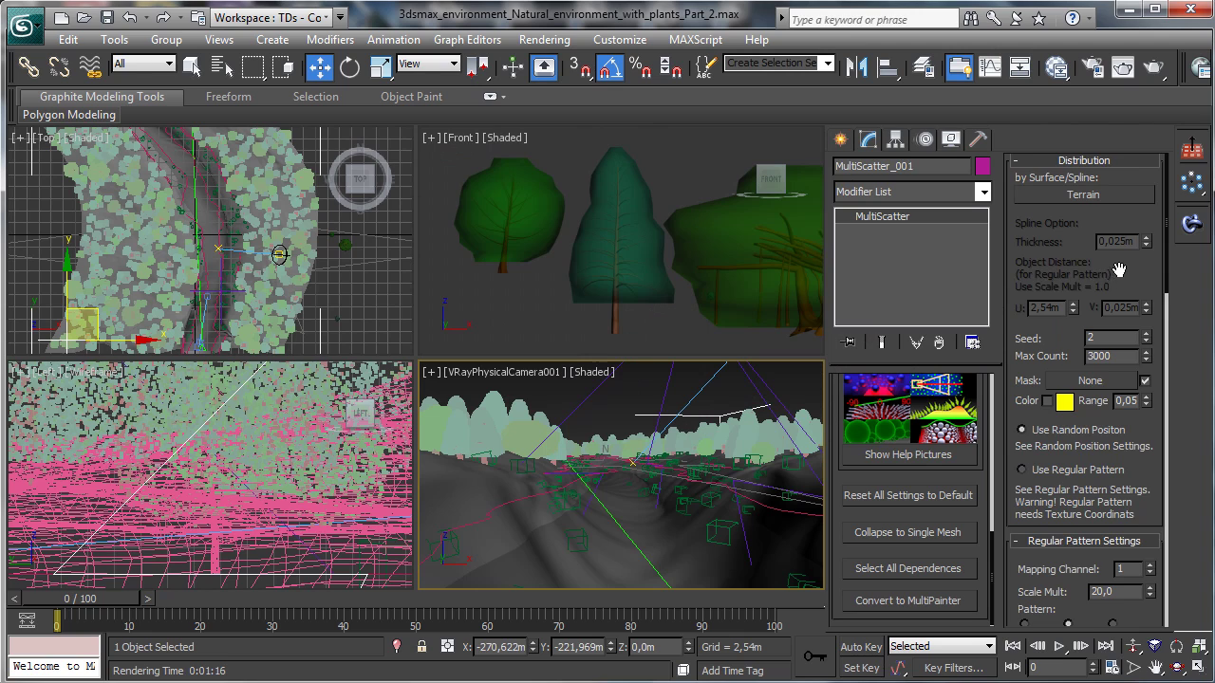
Step: Set the scatter's global scale range from 125 to 200 and check the tree sizes in the enlarged camera view
scroll(1105, 379, "down", 10)
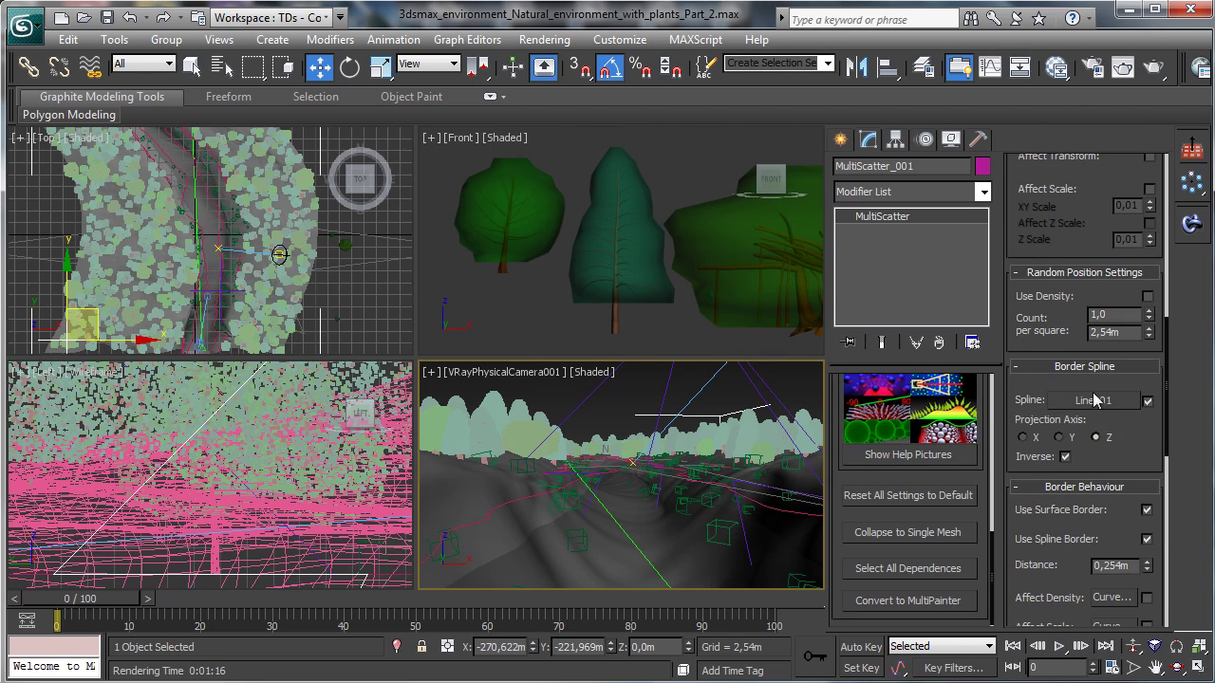
scroll(1096, 400, "down", 6)
left_click(1078, 469)
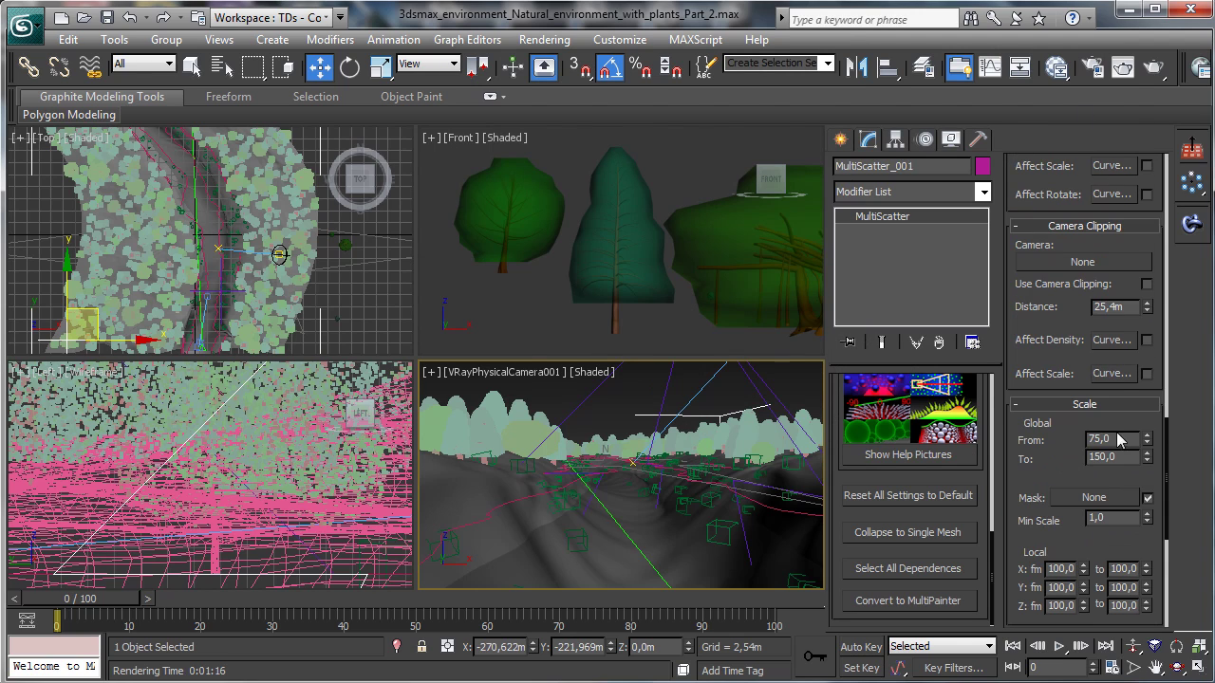
double_click(1116, 436)
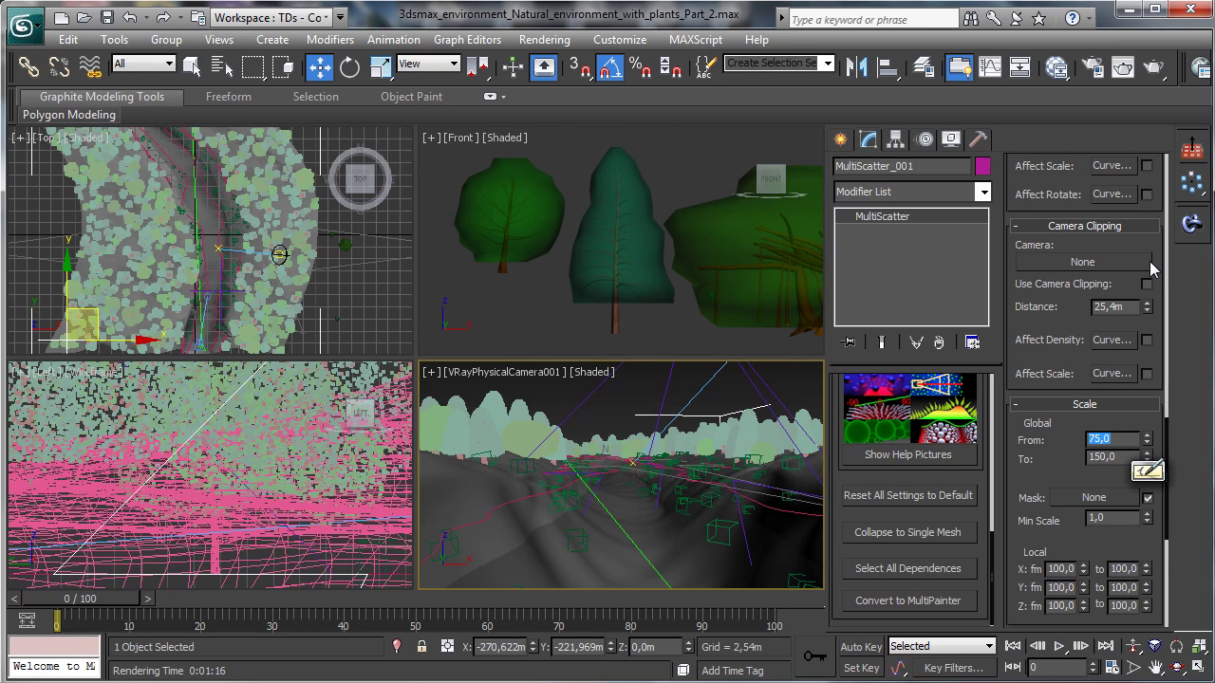
type("125")
key("Return")
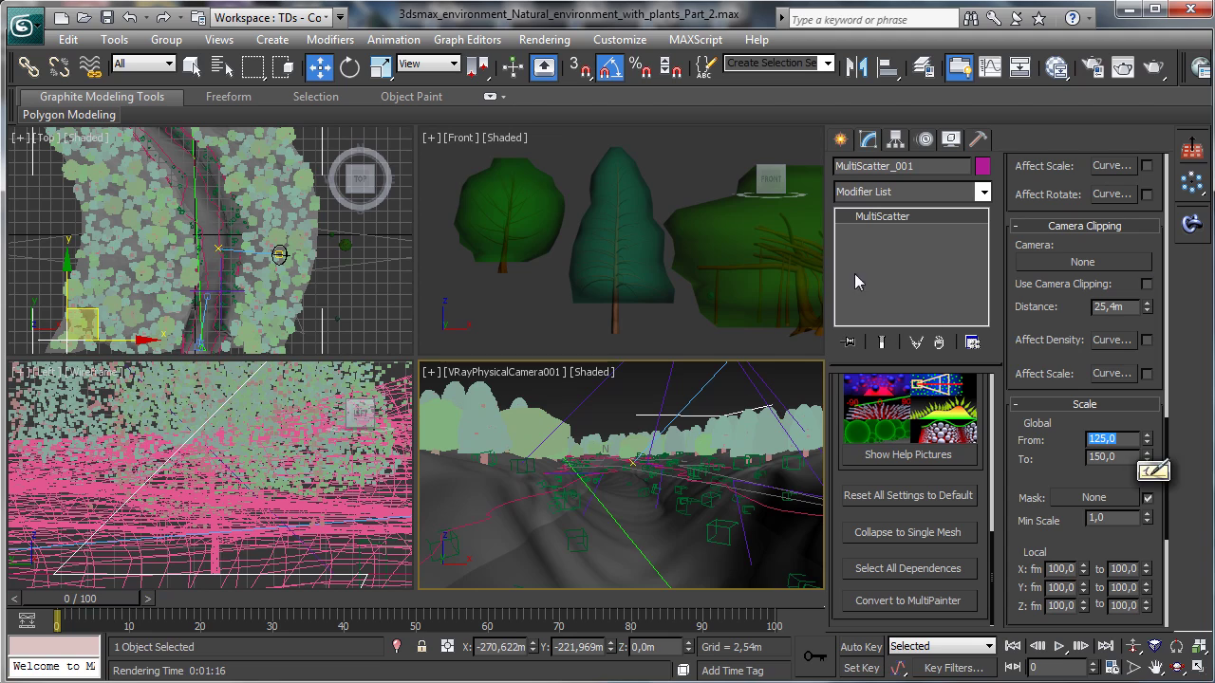
double_click(1135, 457)
type("2")
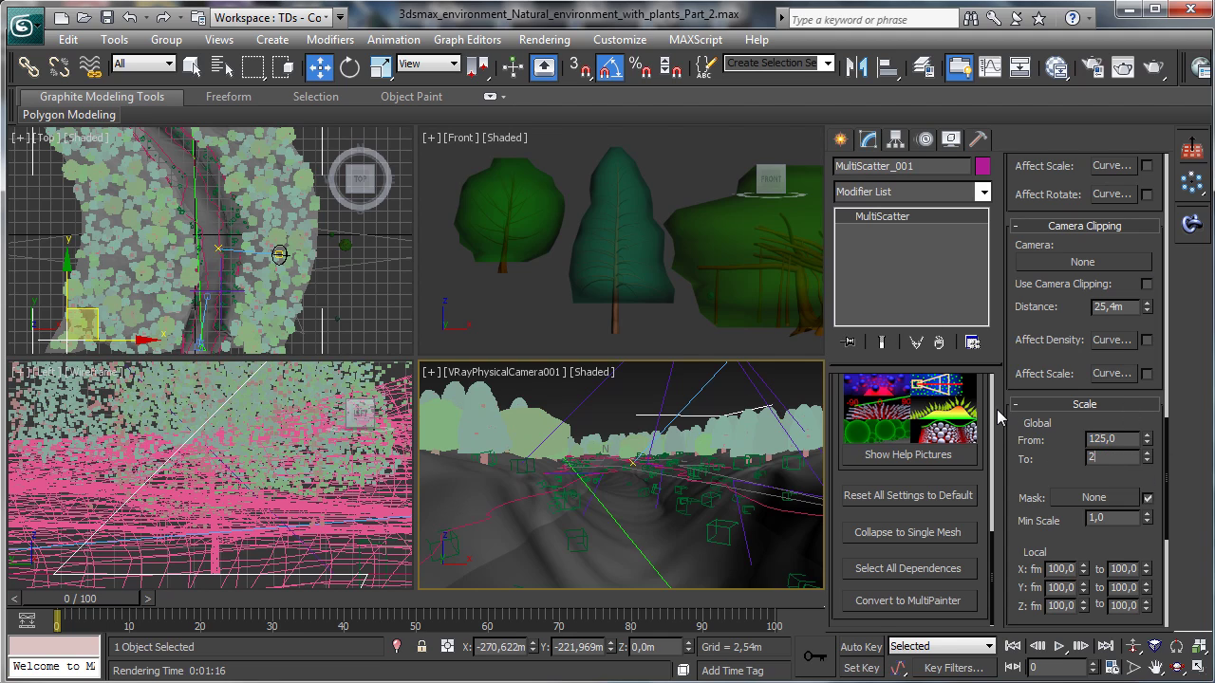
type("00")
key("Return")
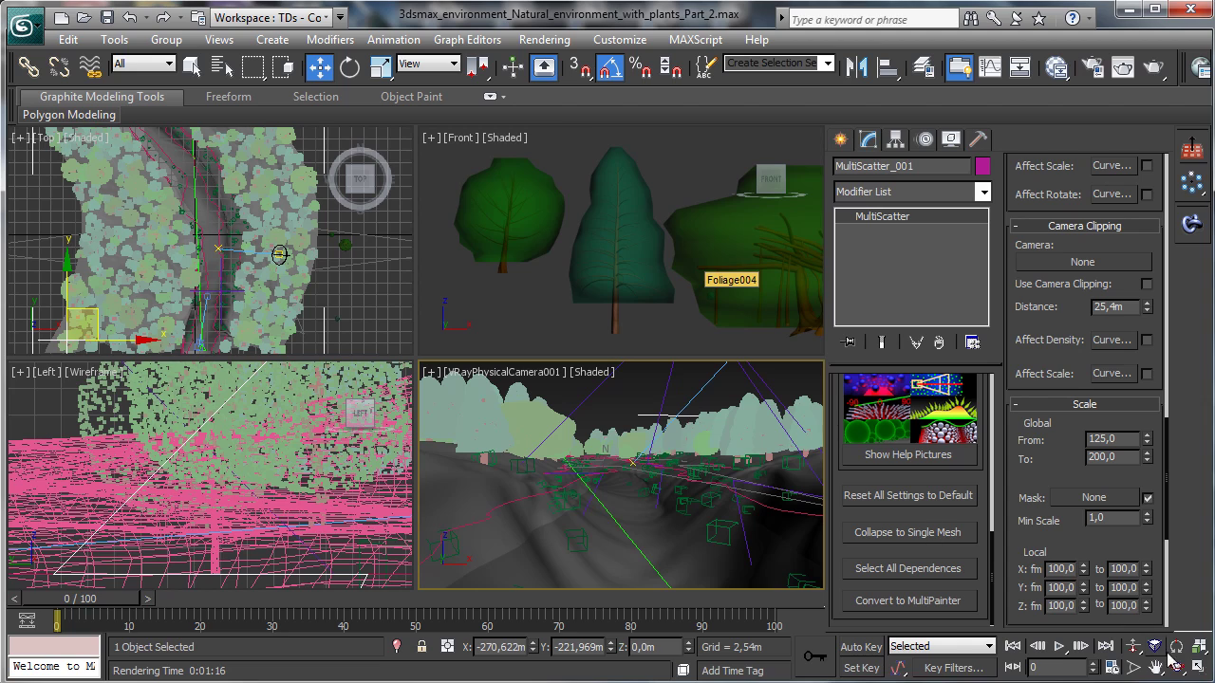
left_click(1199, 668)
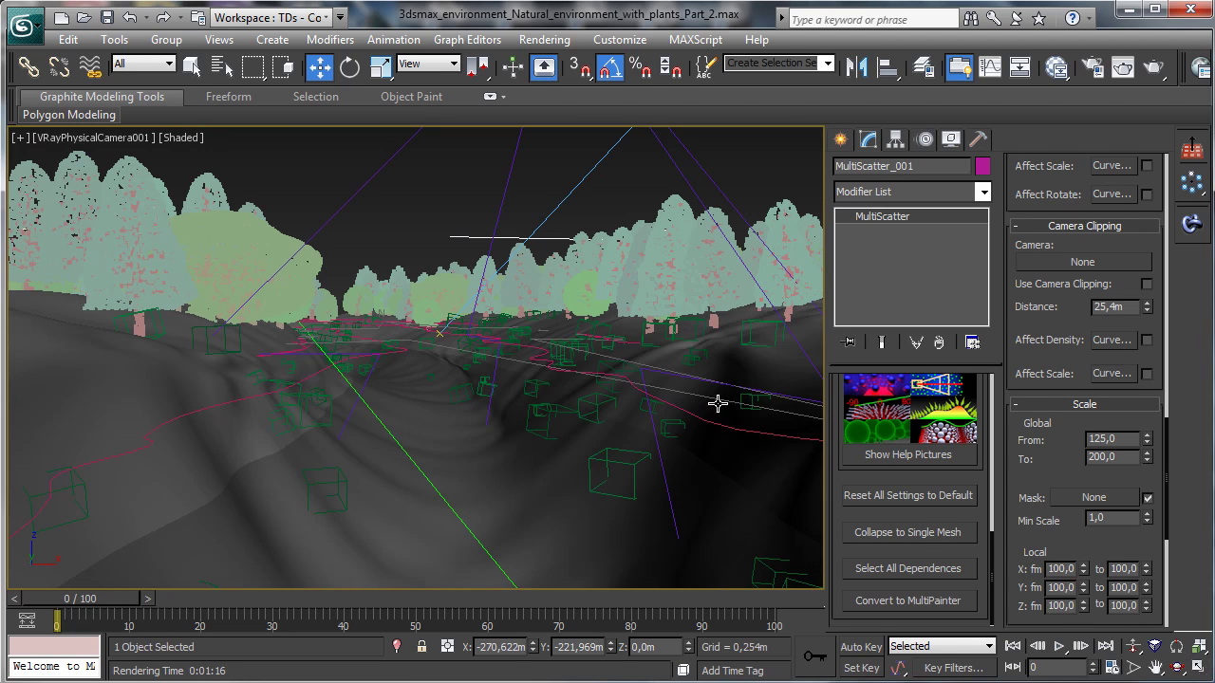
left_click(1200, 668)
Step: Create two new views named Tree 2 and Tree 3 in the Slate Material Editor
left_click(1056, 67)
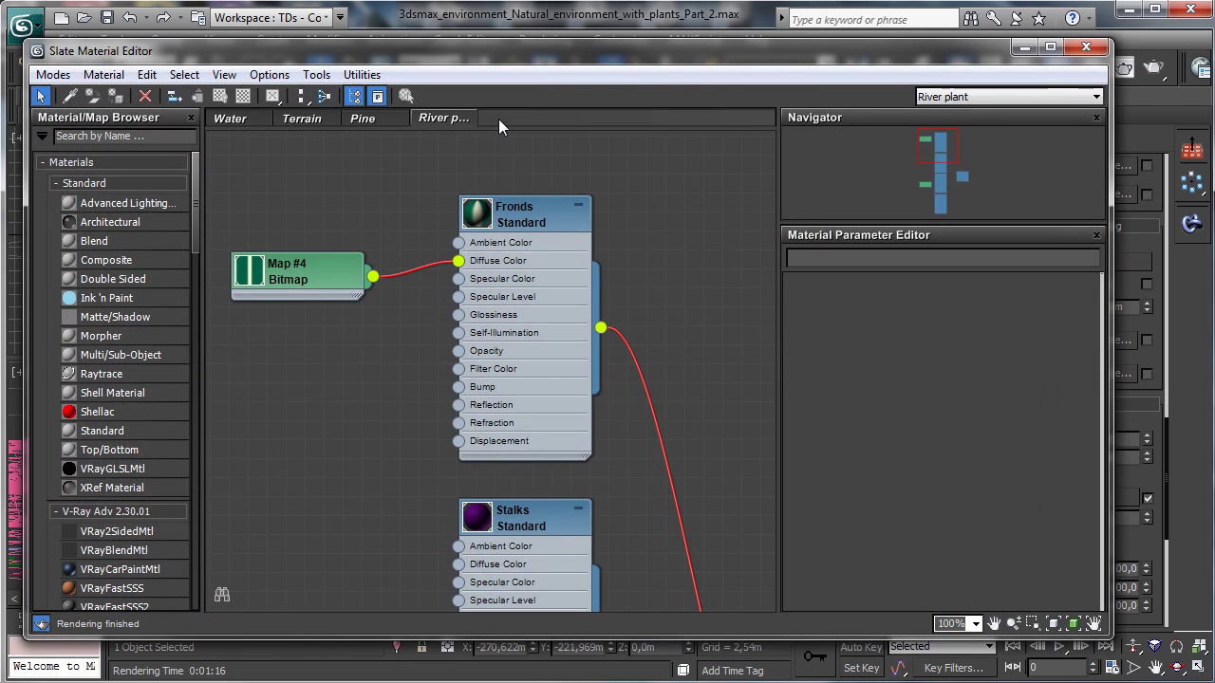
right_click(498, 119)
left_click(555, 129)
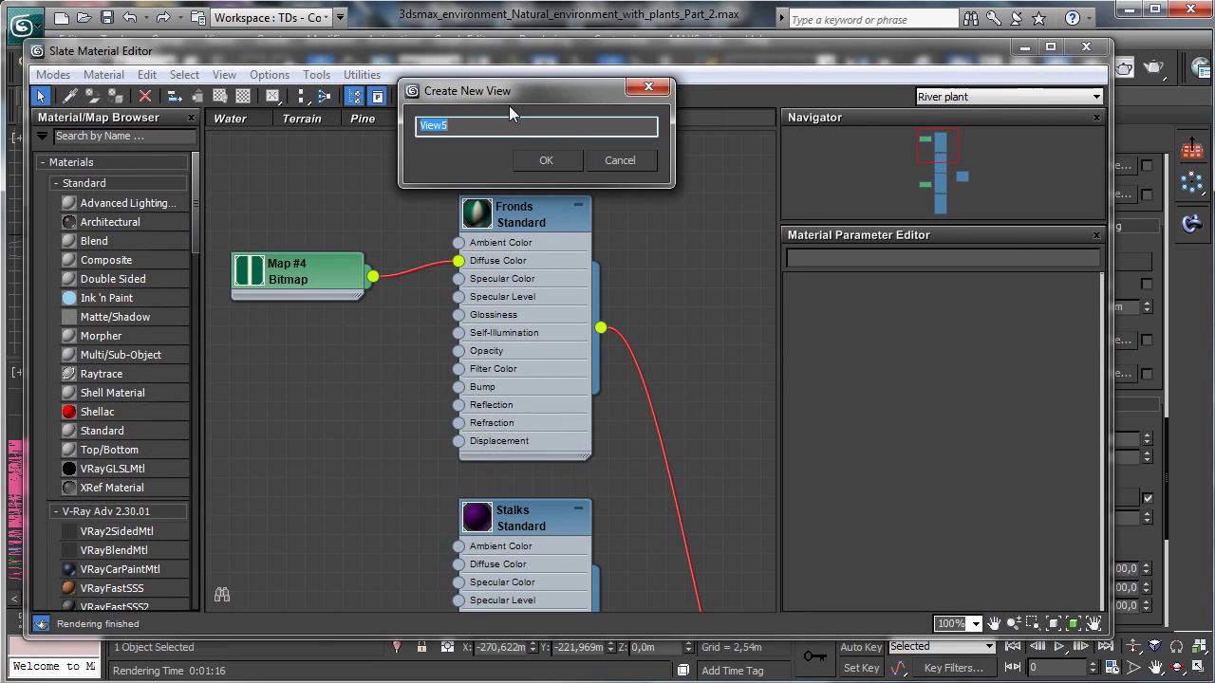
type("Tree 2")
key("Return")
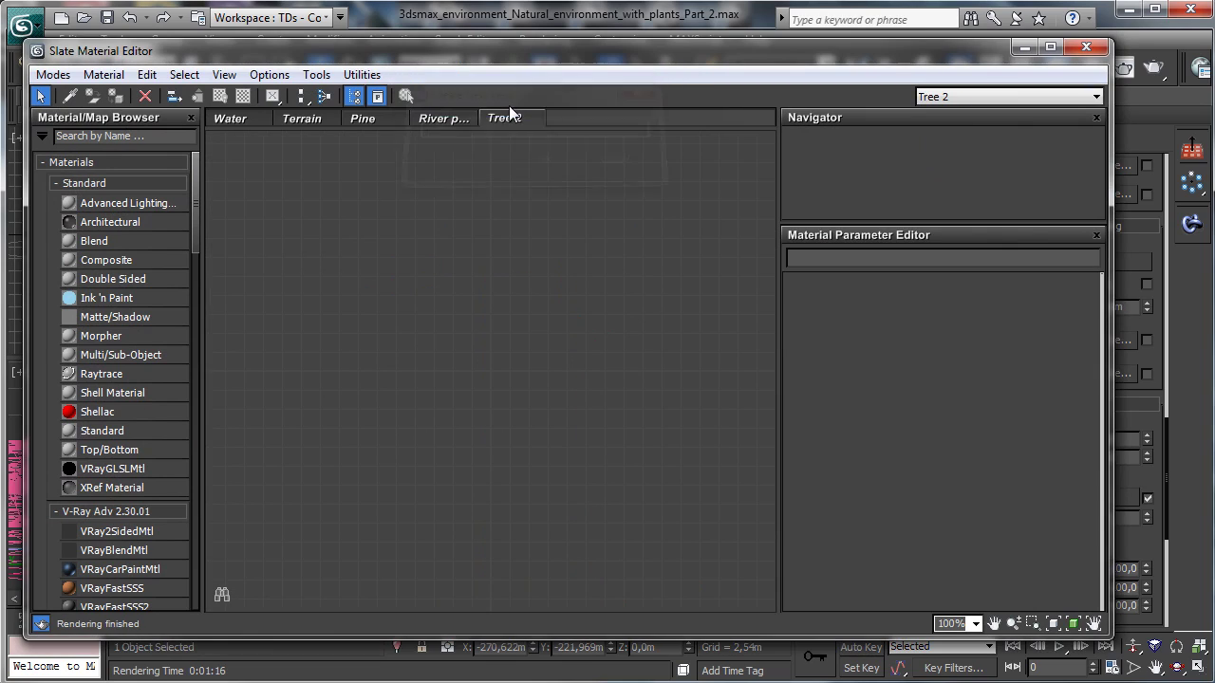
right_click(572, 116)
left_click(607, 129)
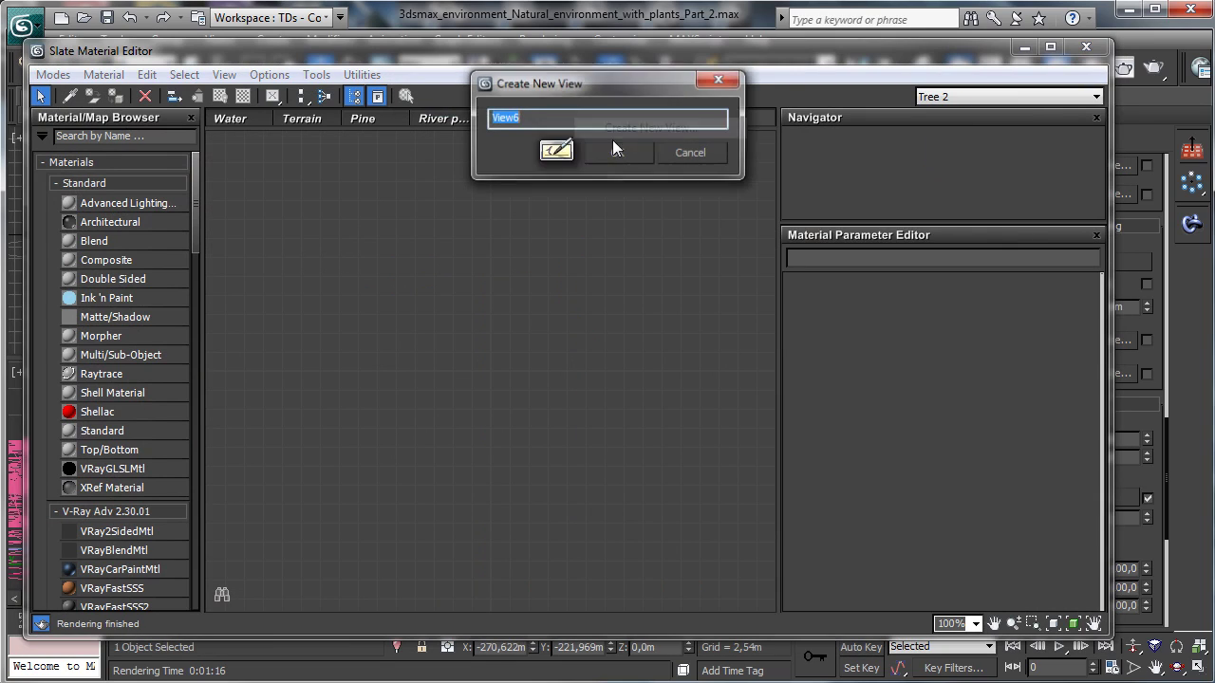
type("Tree 3")
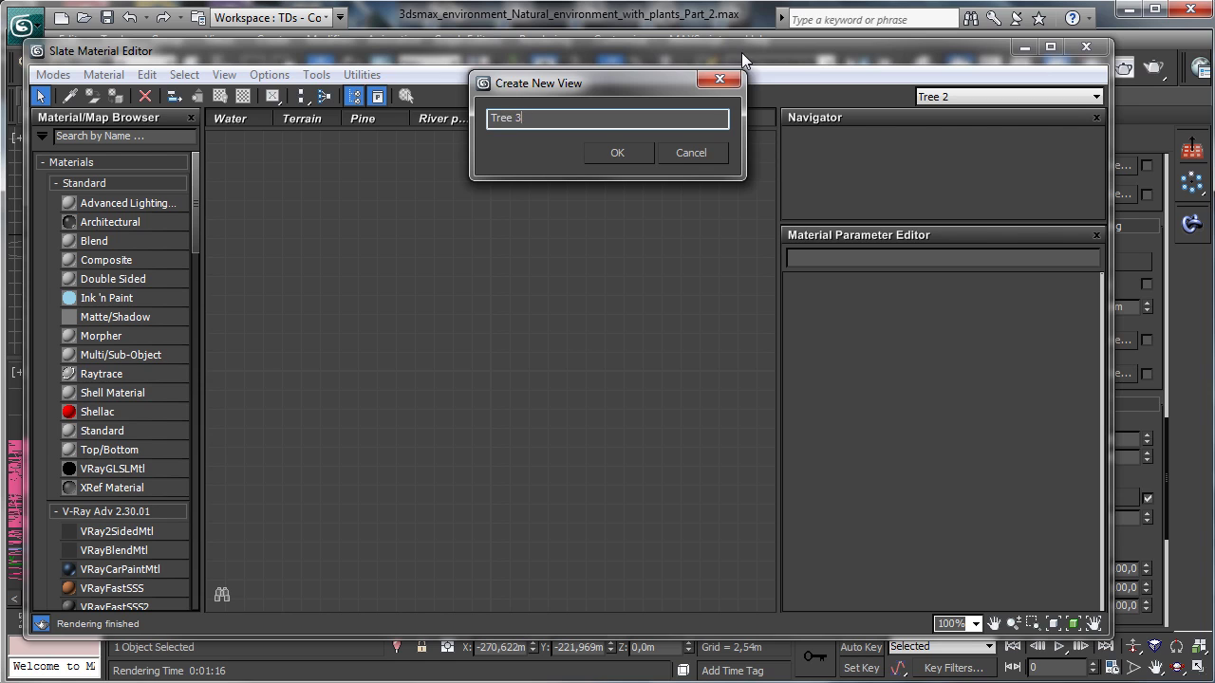
key("Return")
Step: Sample the American Elm's material into the Tree 2 view and the Banyan's material into the Tree 3 view
left_click(510, 118)
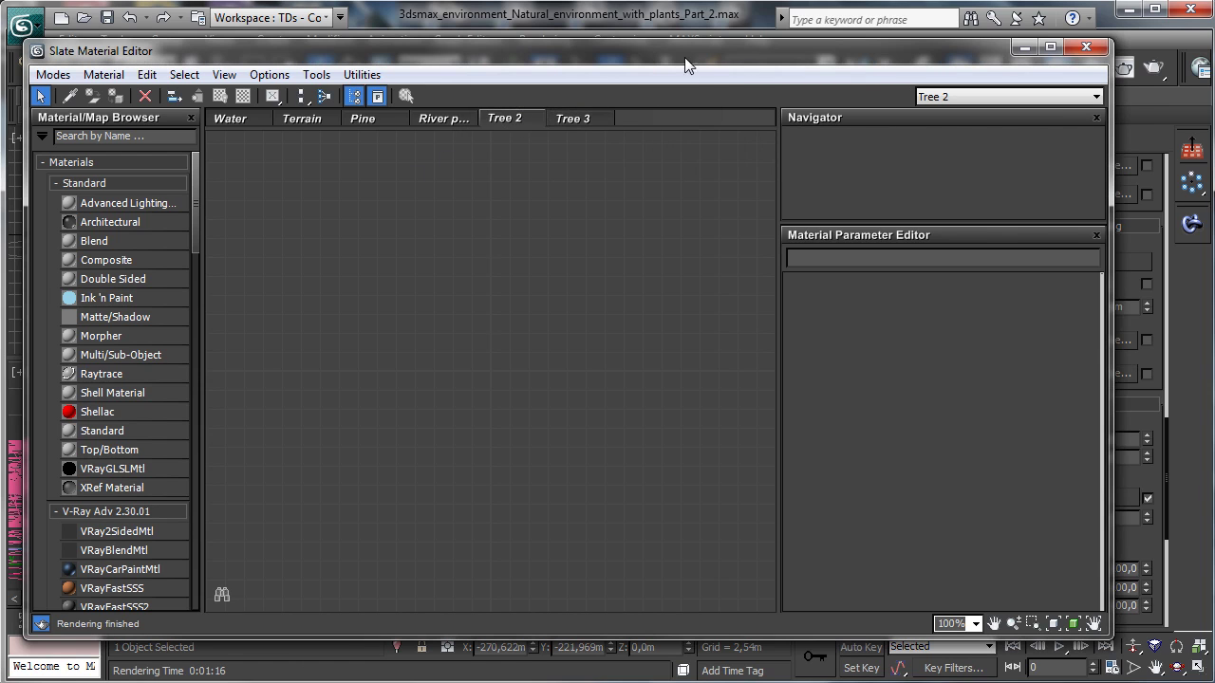
left_click_drag(689, 51, 737, 396)
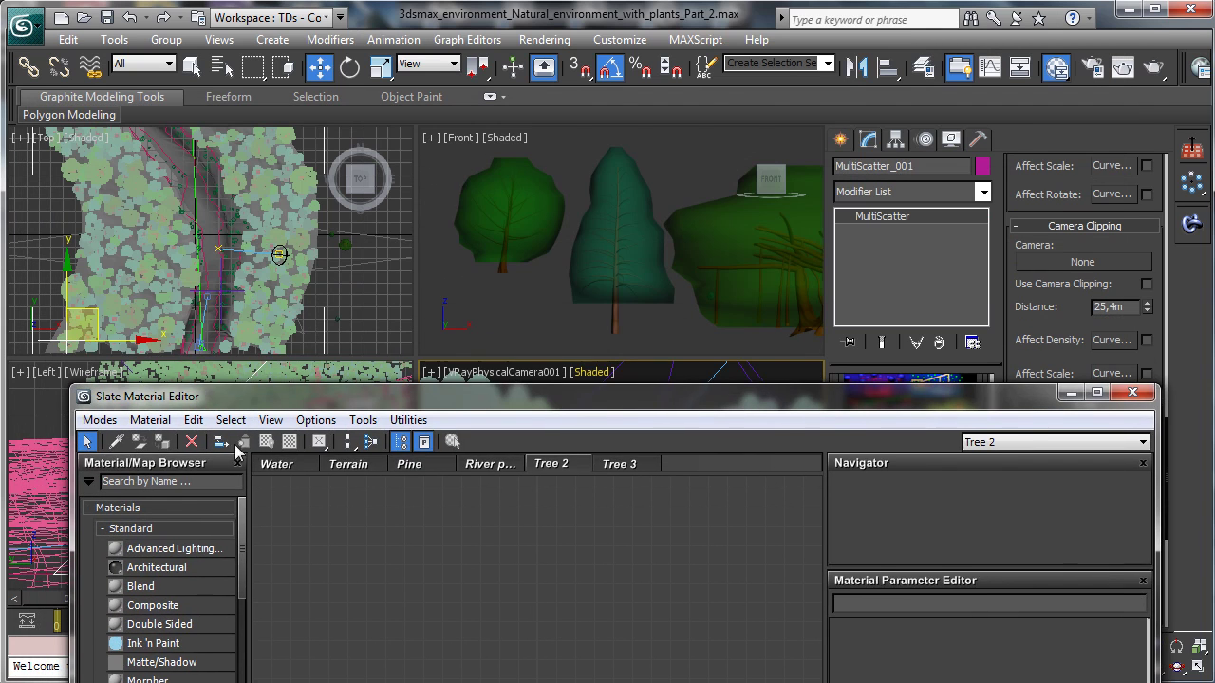
left_click(116, 441)
left_click(482, 210)
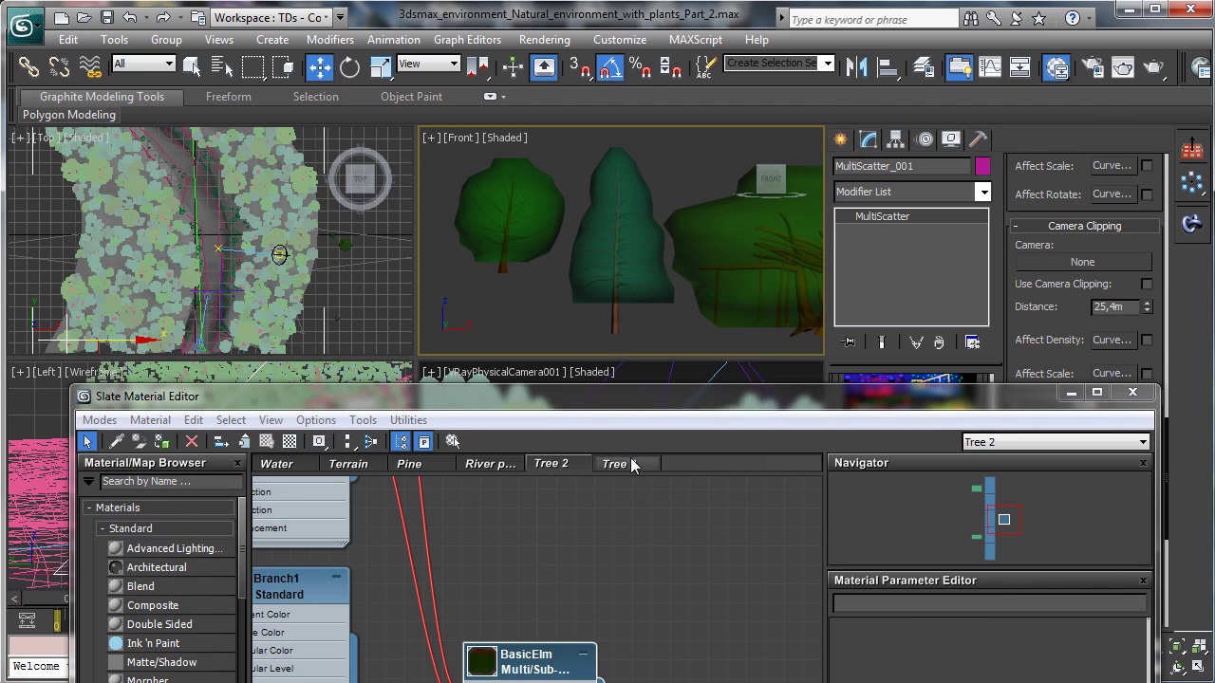
left_click(619, 463)
left_click(115, 441)
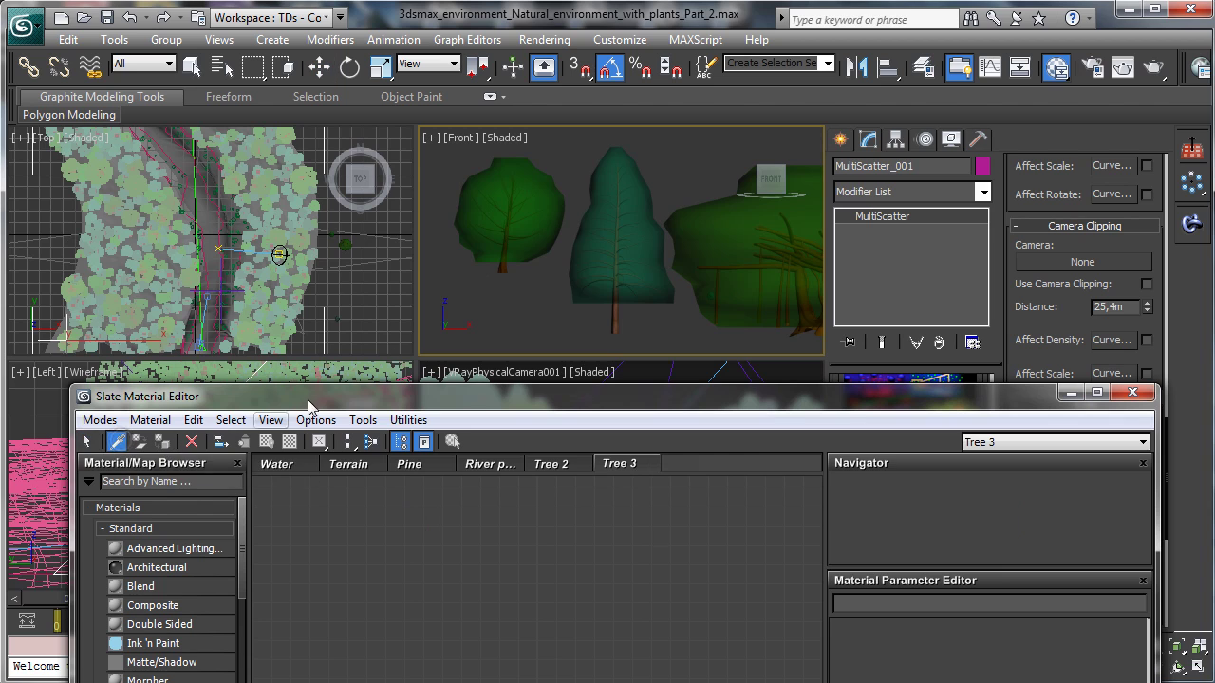
left_click_drag(579, 415, 590, 66)
Step: Reposition the BasicElm material node in the Tree 2 view and open its Multi/Sub-Object parameters
left_click(566, 115)
left_click_drag(557, 324, 649, 342)
double_click(649, 343)
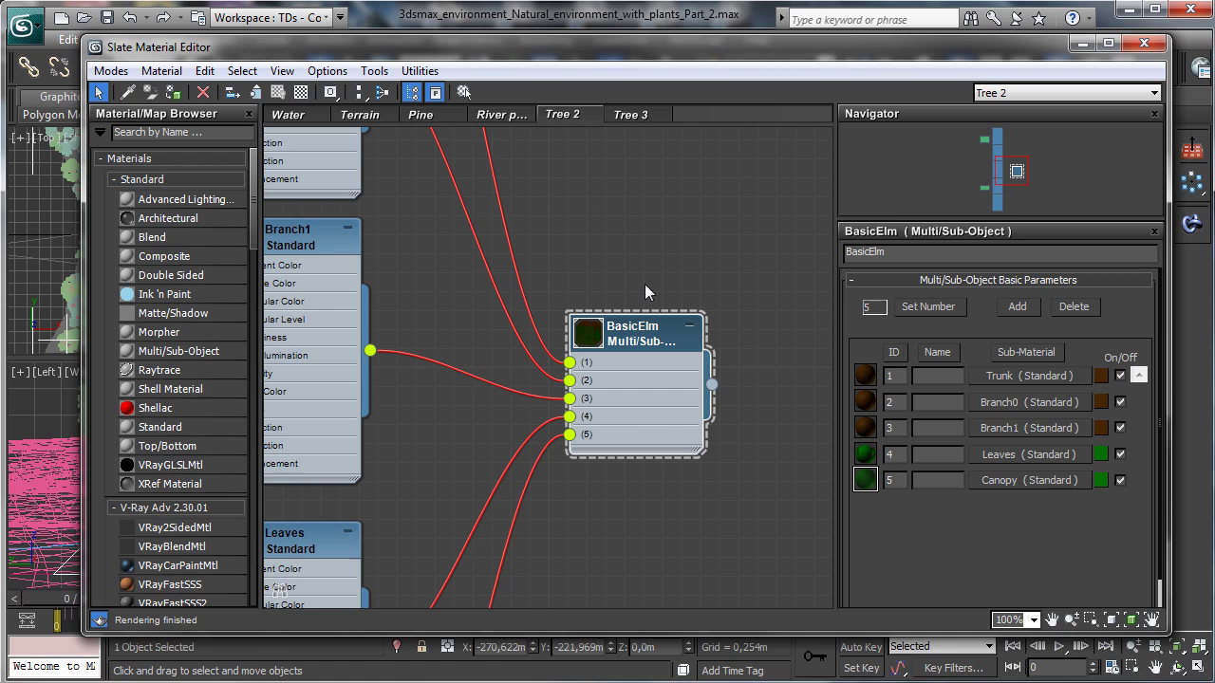
Step: Switch from the Slate Material Editor to the Compact Material Editor and move its window clear of the tree models
left_click(111, 70)
left_click(106, 94)
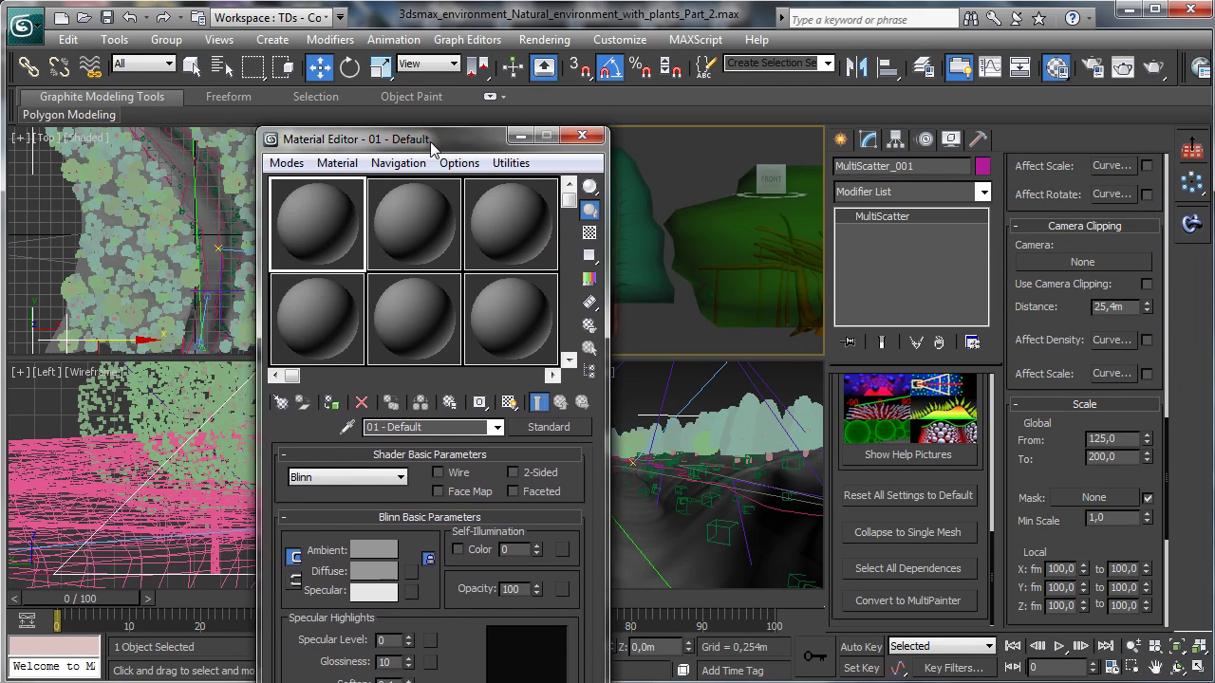
left_click_drag(427, 139, 205, 139)
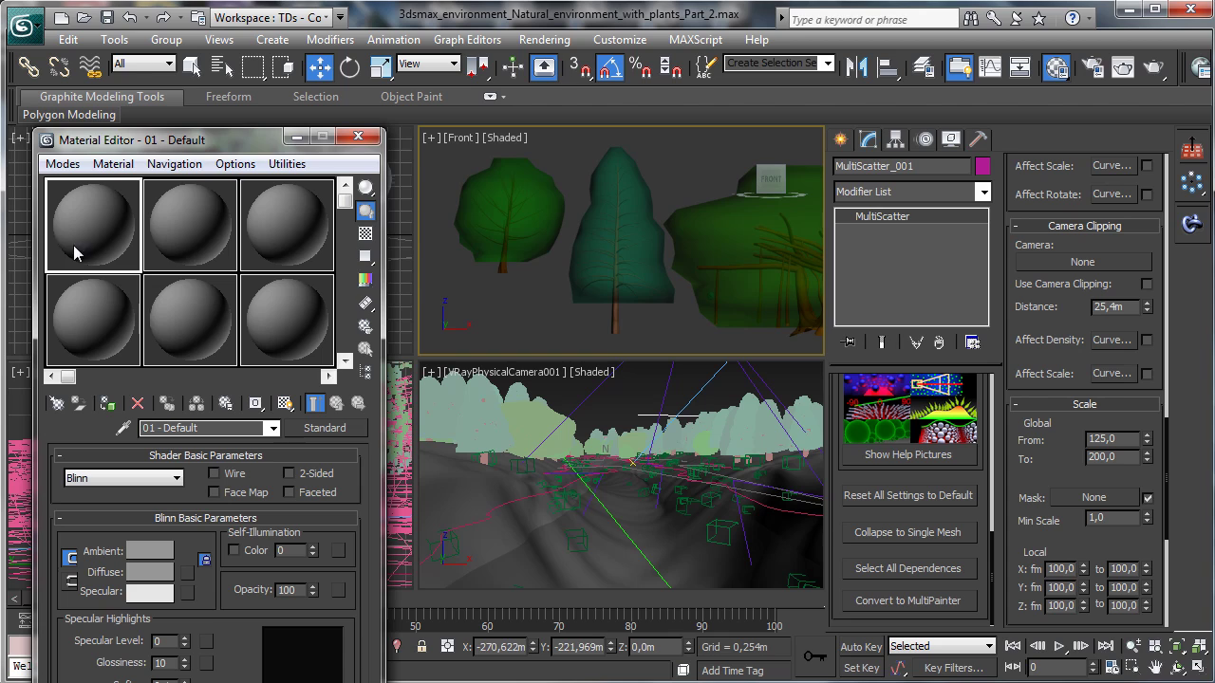
Step: Sample the pine, elm and banyan tree materials from the Front view into the first three material slots
left_click(122, 428)
left_click(605, 200)
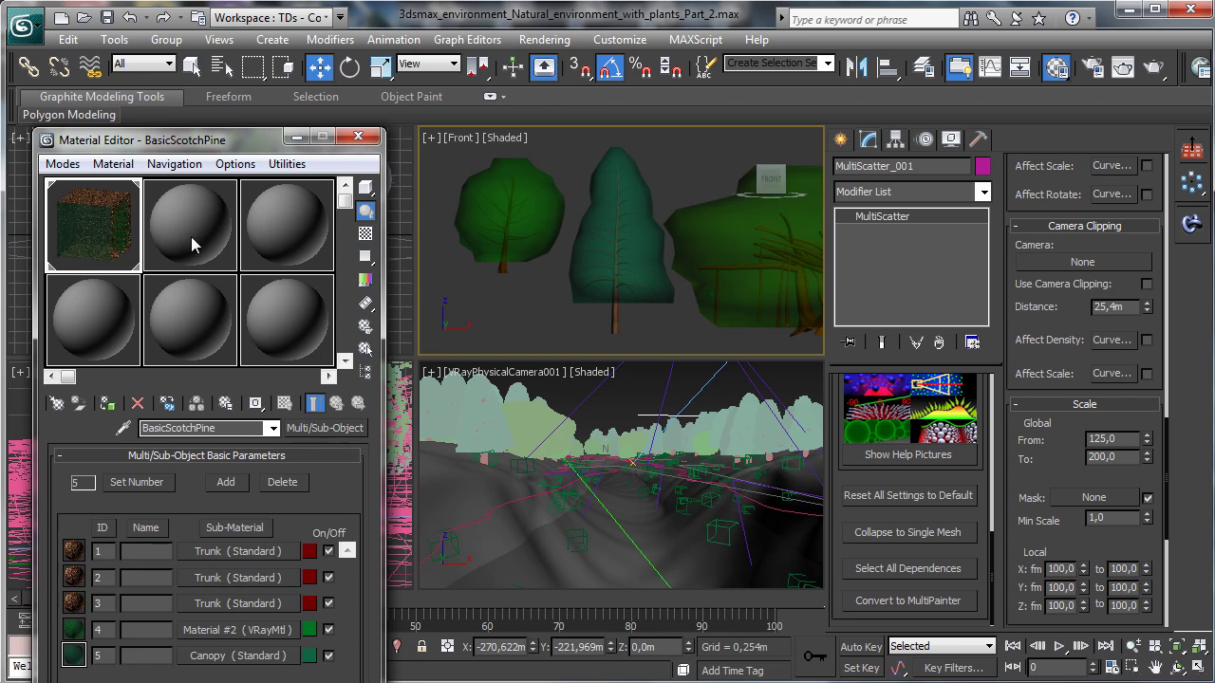
left_click(191, 236)
left_click(122, 428)
left_click(512, 194)
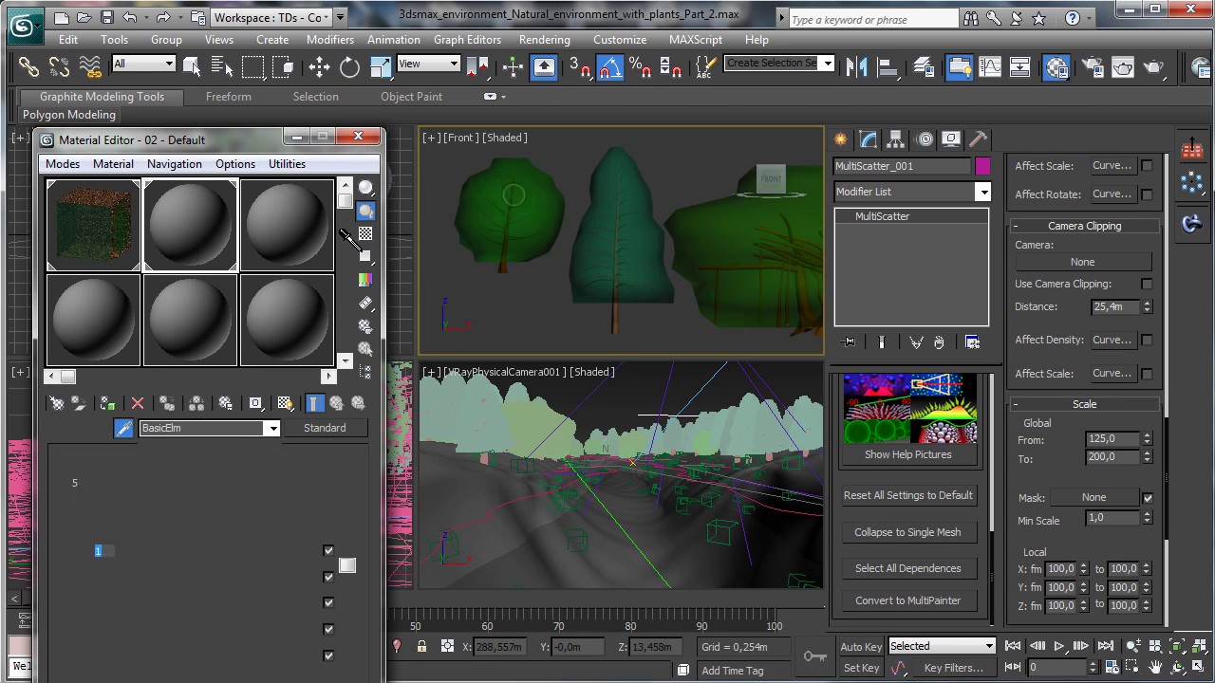
left_click(275, 225)
left_click(123, 428)
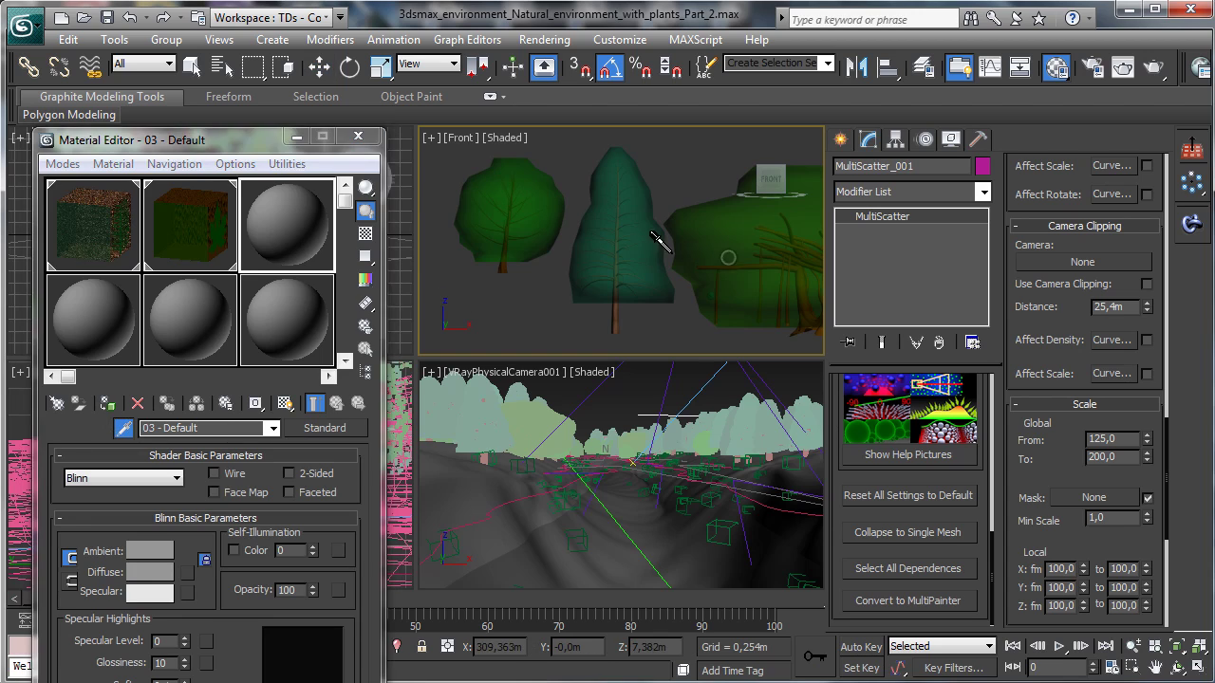
left_click(659, 242)
Step: Copy the BasicScotchPine Trunk sub-material and paste it as a copy into BasicElm sub-materials 1, 2 and 3
left_click(76, 225)
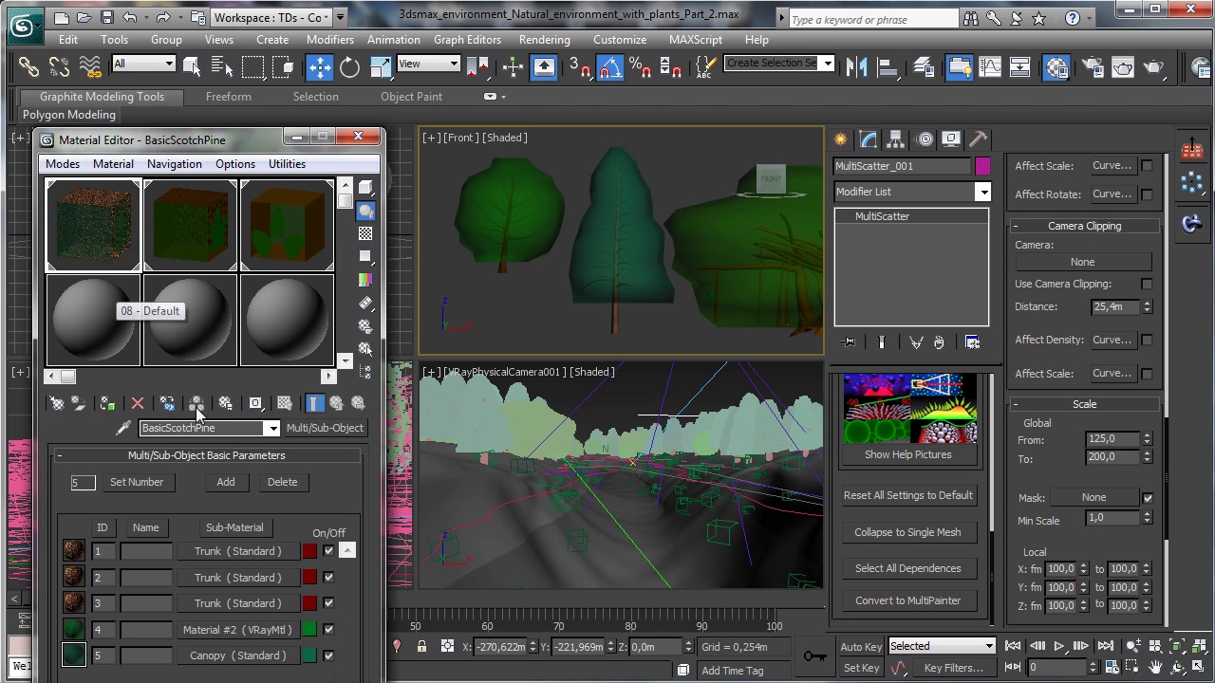
right_click(192, 550)
left_click(252, 579)
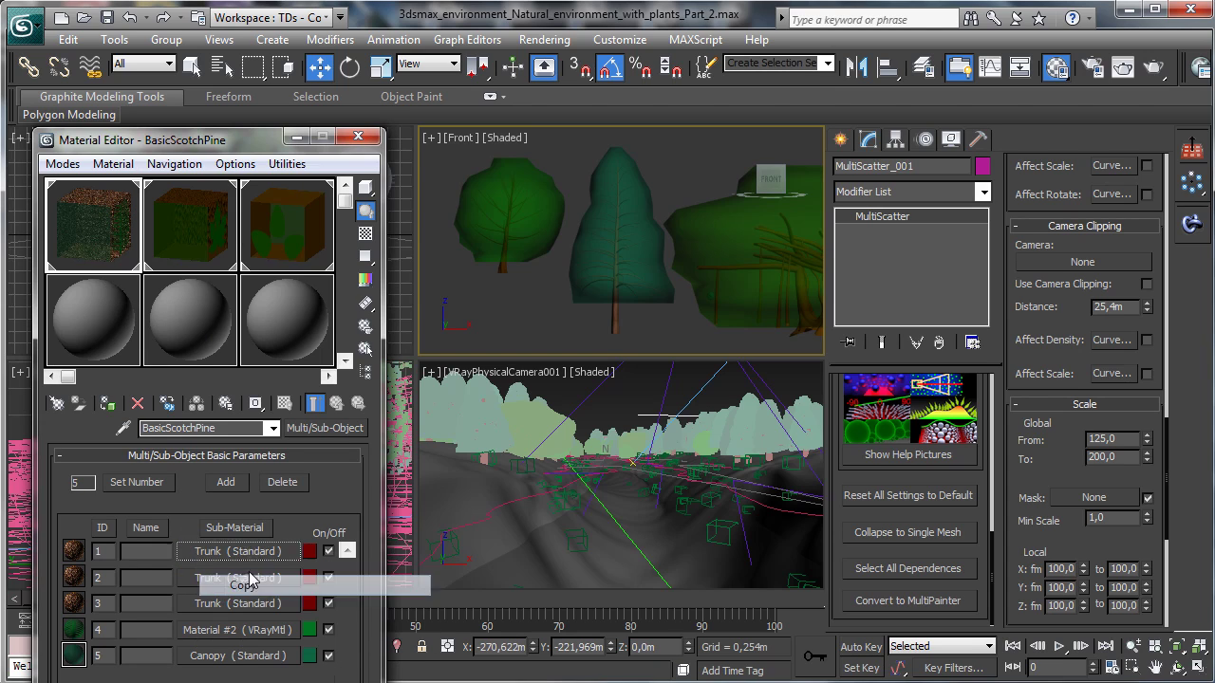
left_click(180, 220)
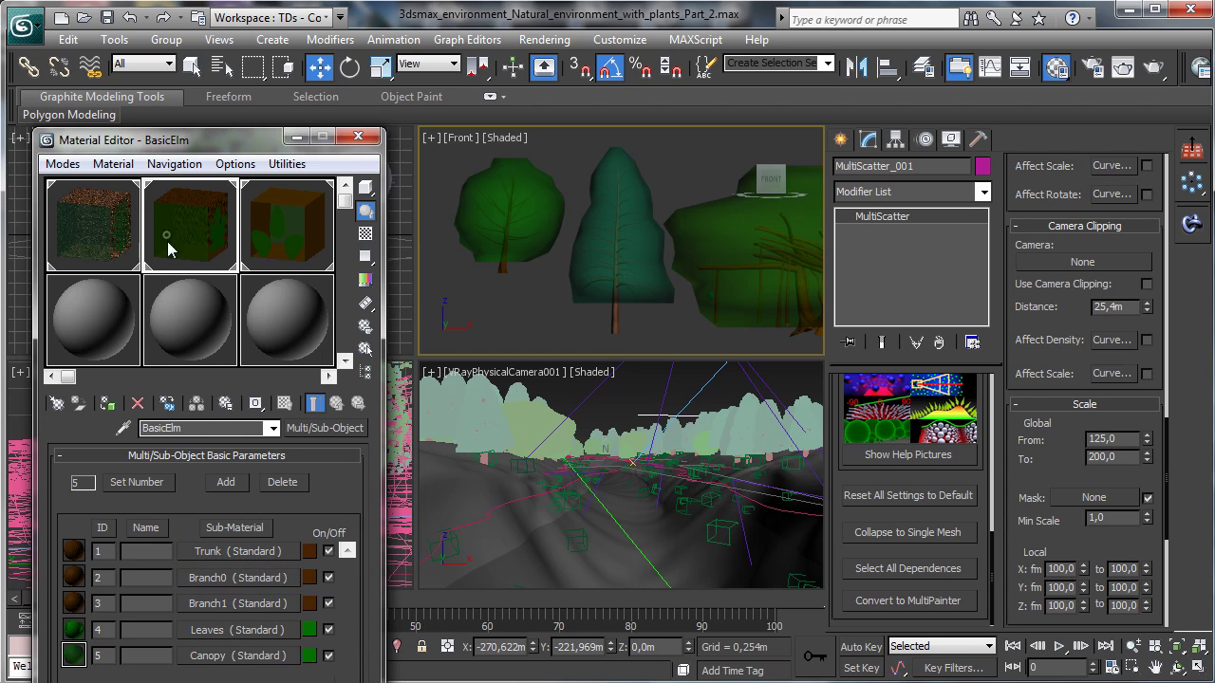
right_click(198, 553)
left_click(255, 612)
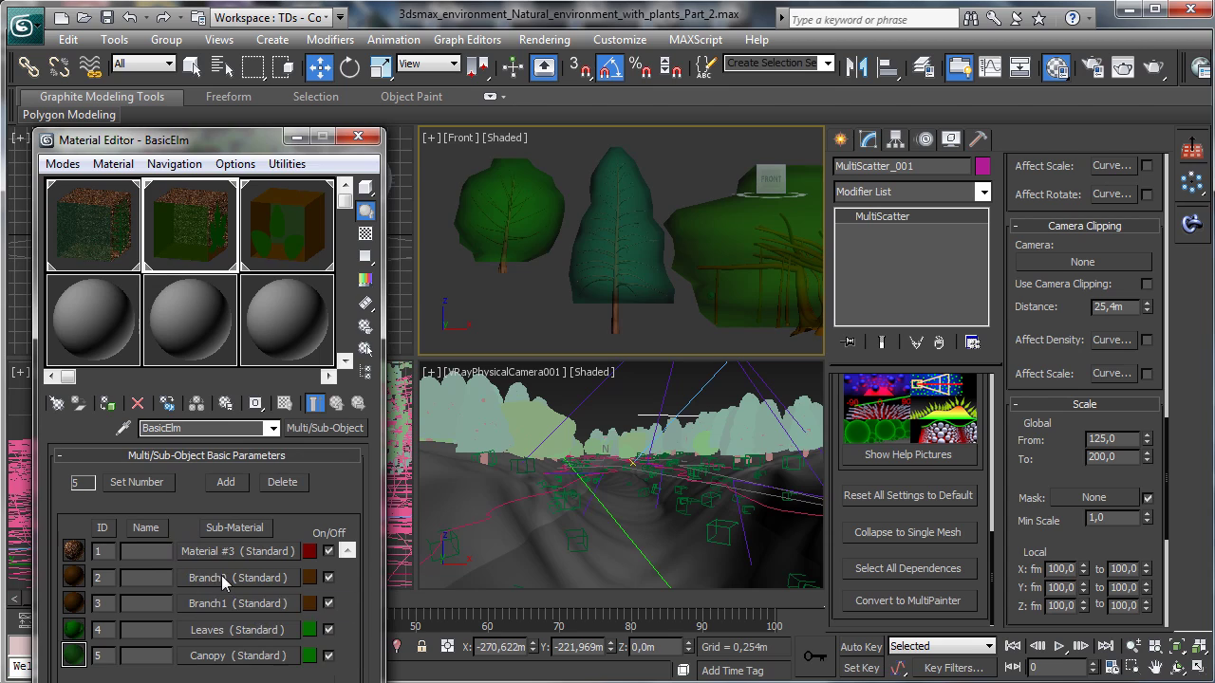
right_click(212, 576)
left_click(231, 626)
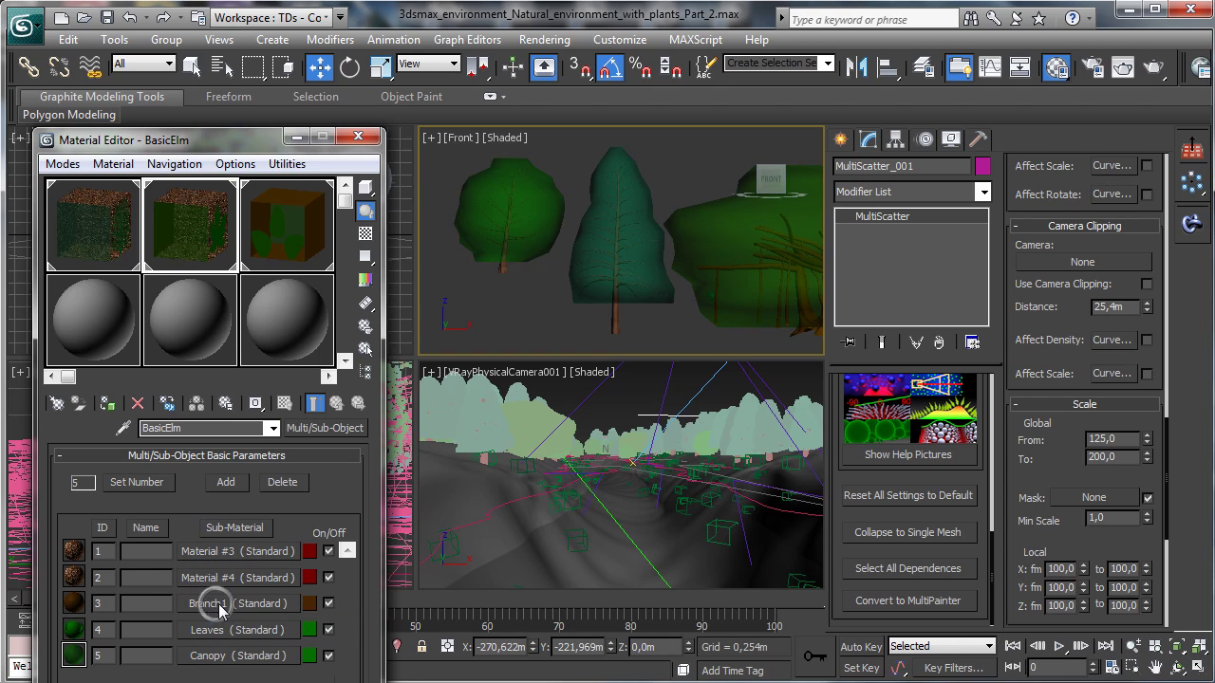
right_click(211, 604)
left_click(261, 654)
Step: Paste the copied pine trunk material as a copy into BasicBanyan sub-materials 1 to 4
left_click(297, 229)
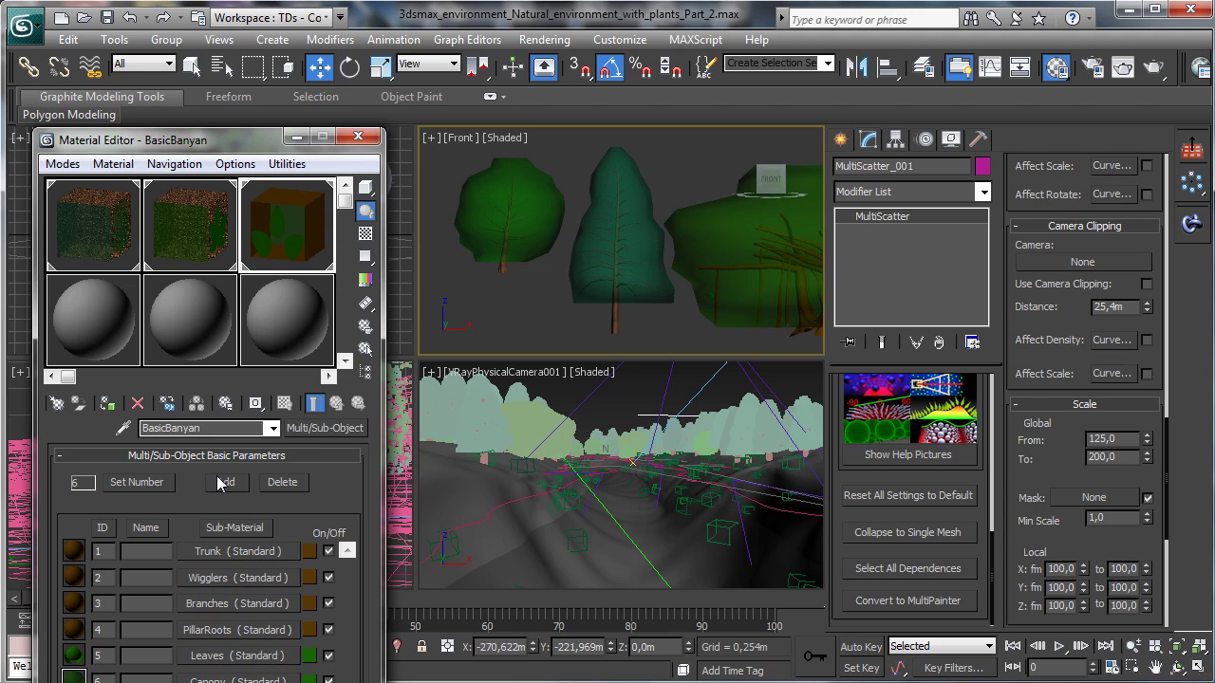
right_click(205, 556)
left_click(254, 603)
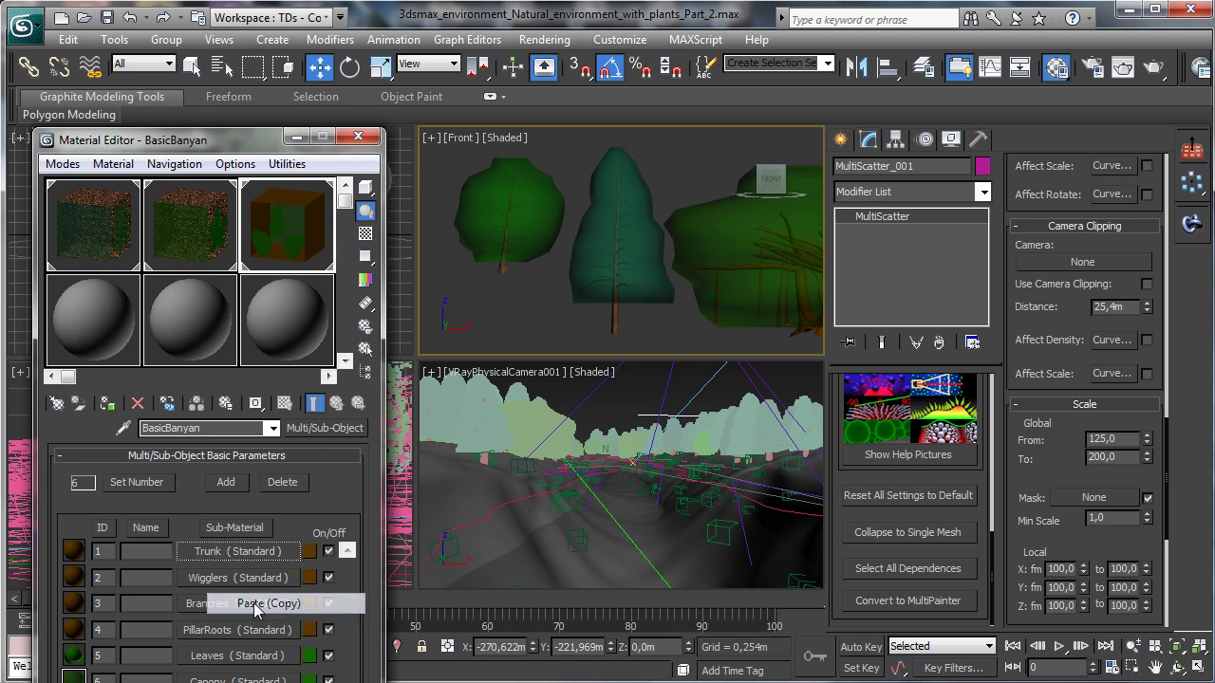
right_click(206, 577)
left_click(255, 629)
right_click(204, 605)
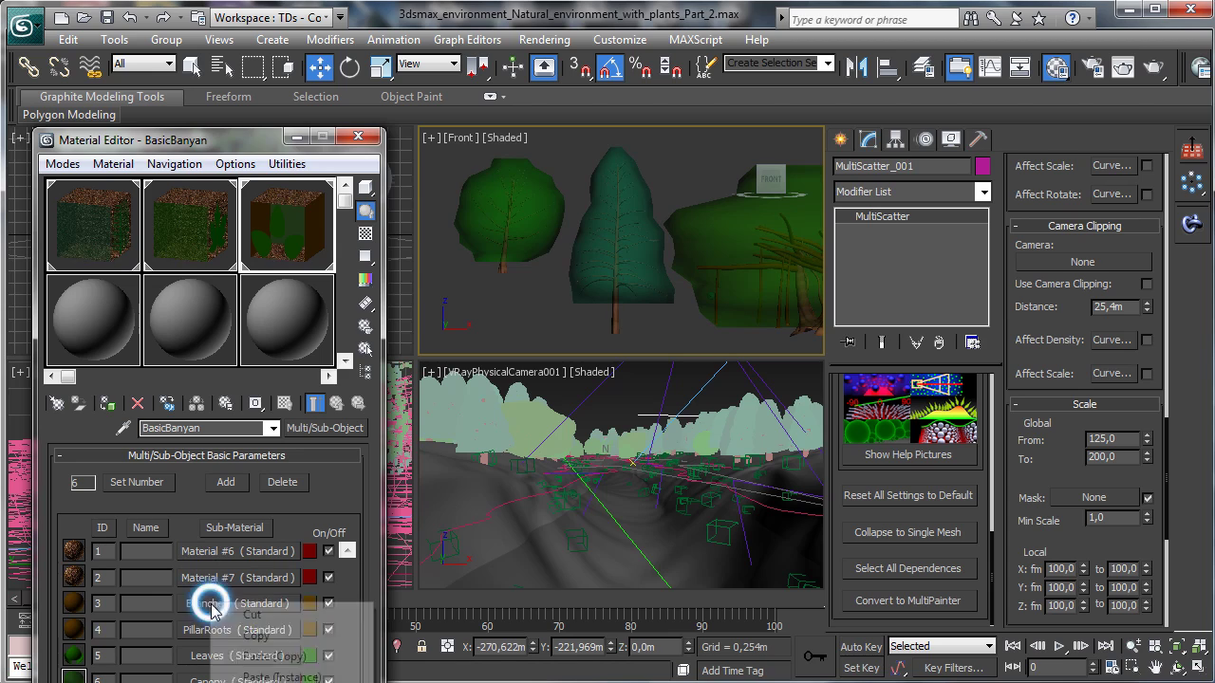
left_click(251, 657)
right_click(206, 630)
left_click(255, 680)
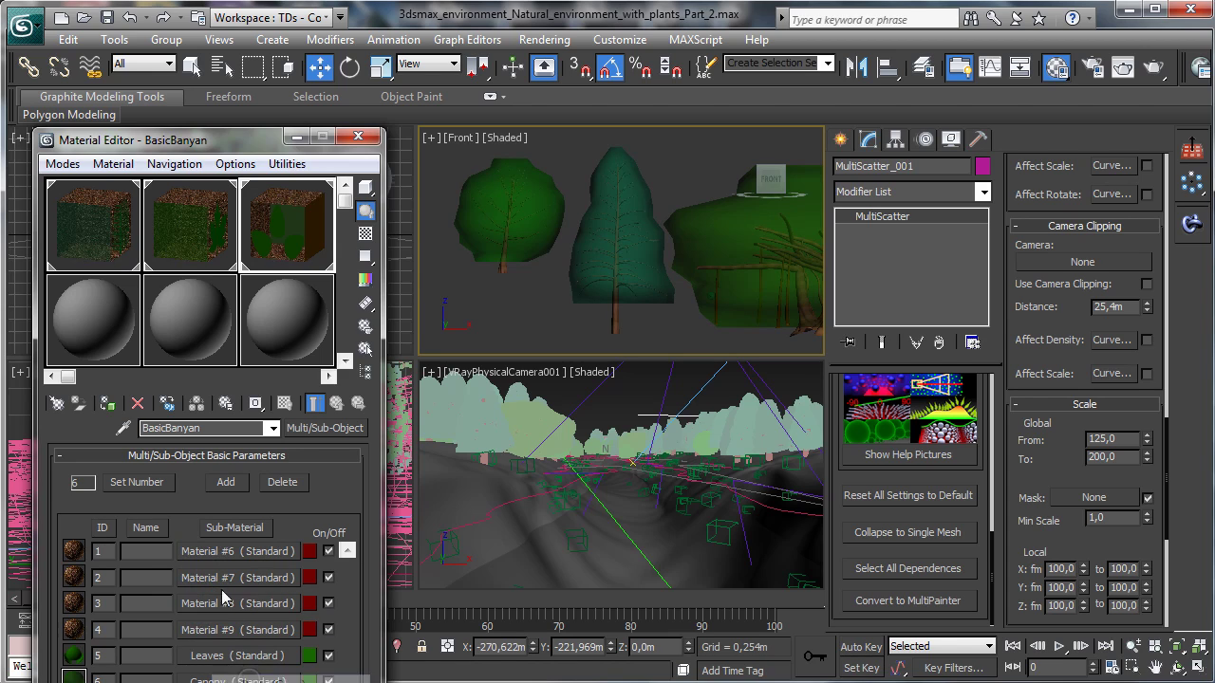
Step: Examine the BasicScotchPine leaf and Canopy sub-materials and the material types available for the canopy
left_click_drag(236, 139, 240, 85)
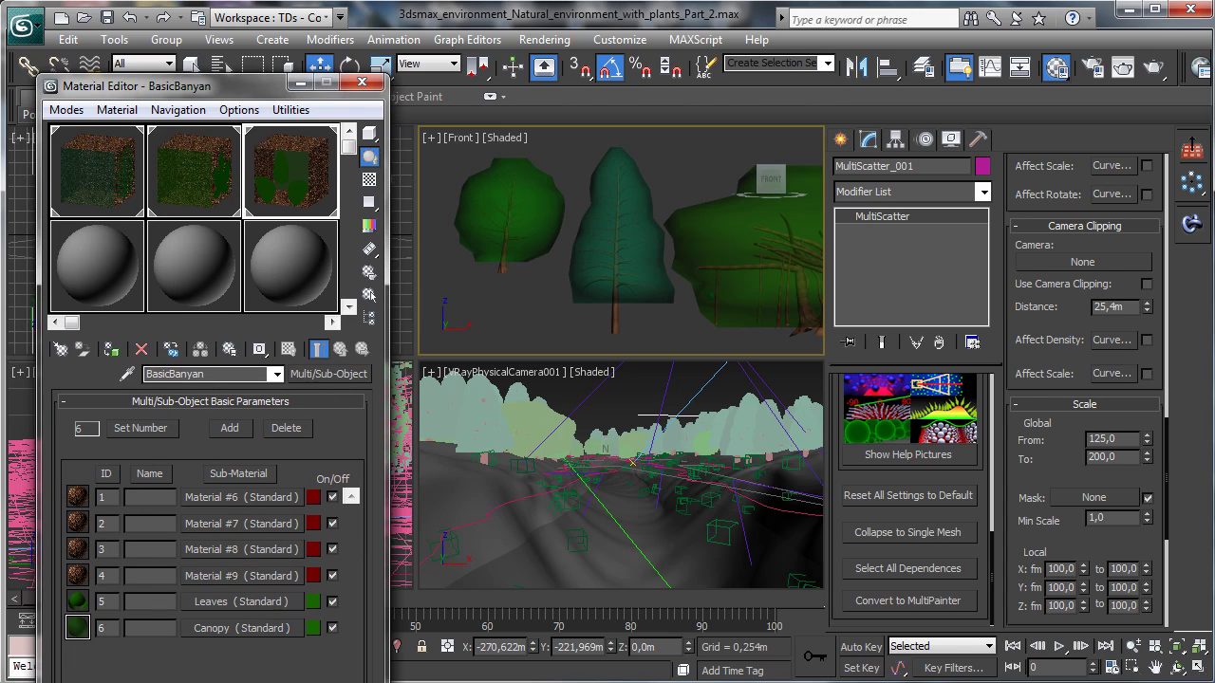
left_click(123, 182)
left_click(217, 577)
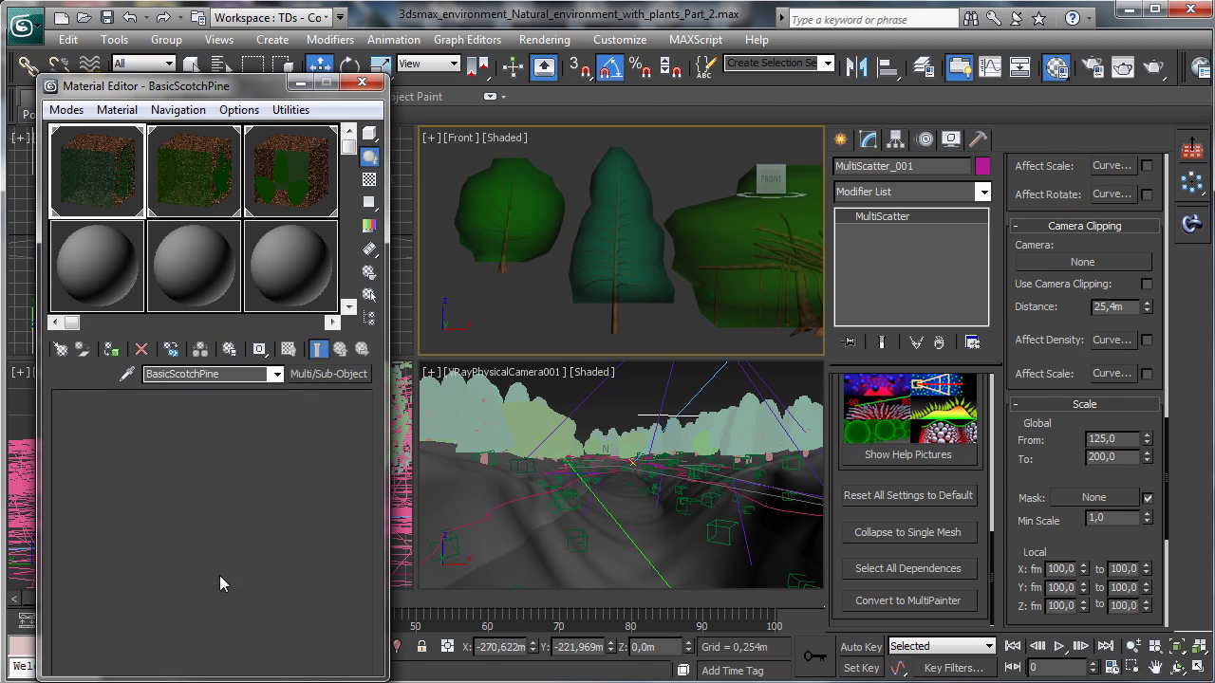
left_click_drag(282, 577, 289, 353)
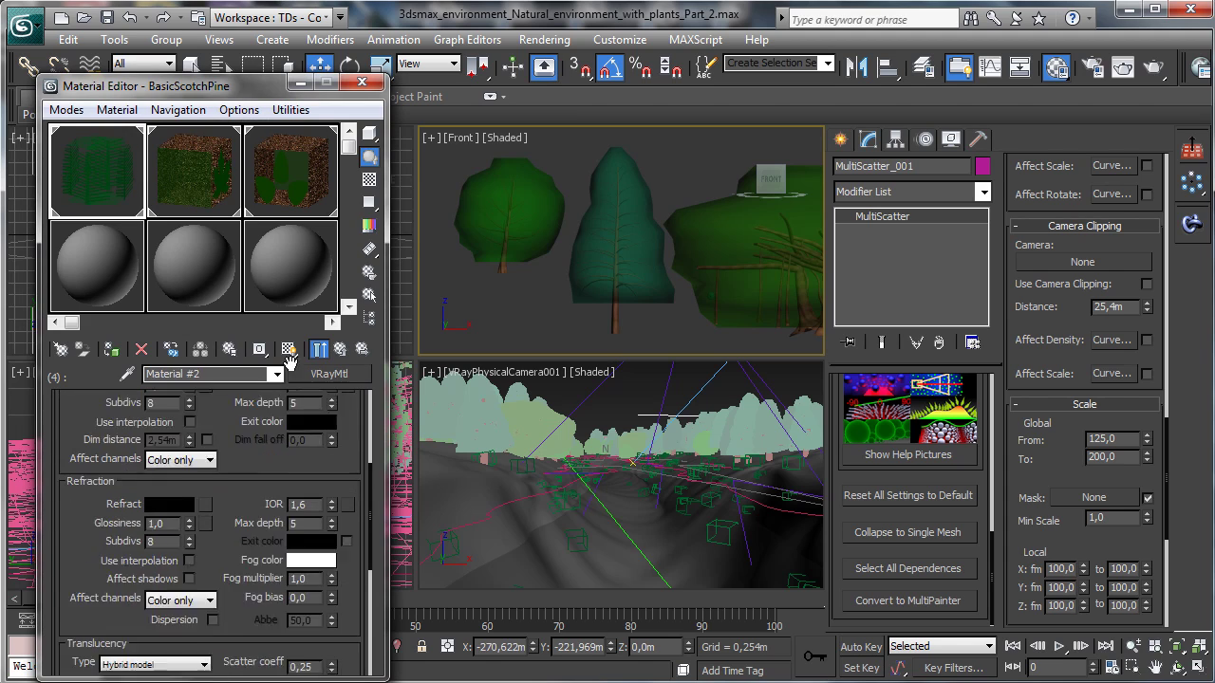
left_click(341, 351)
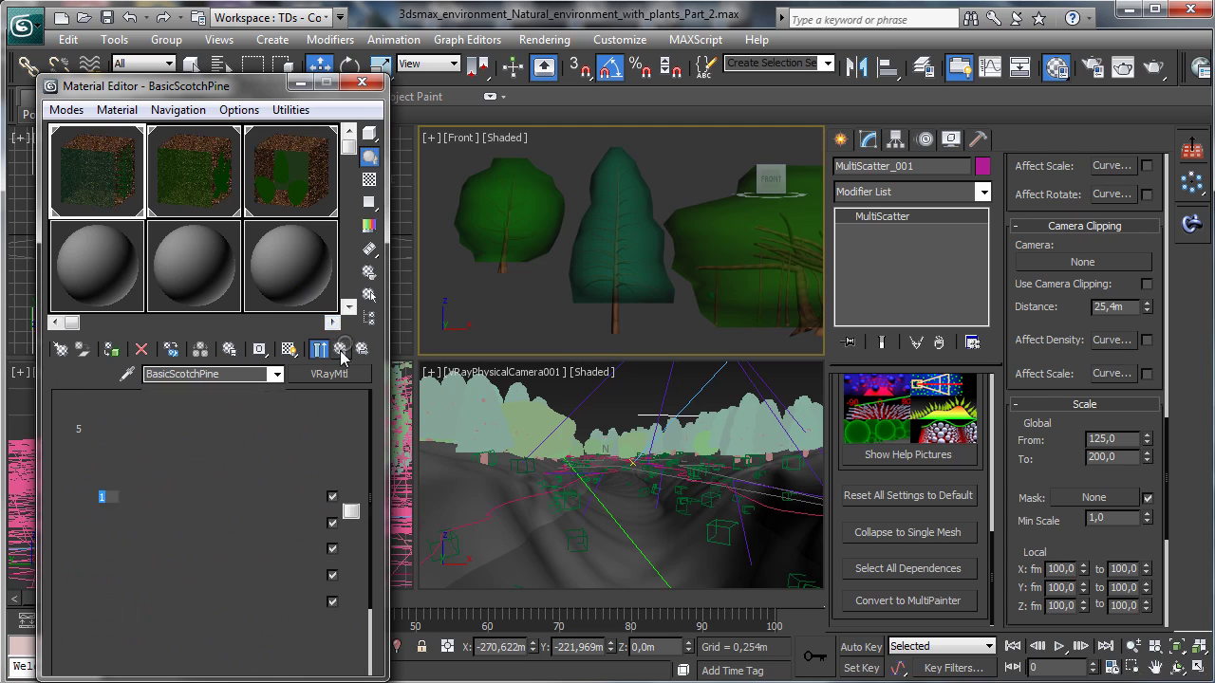
left_click(229, 602)
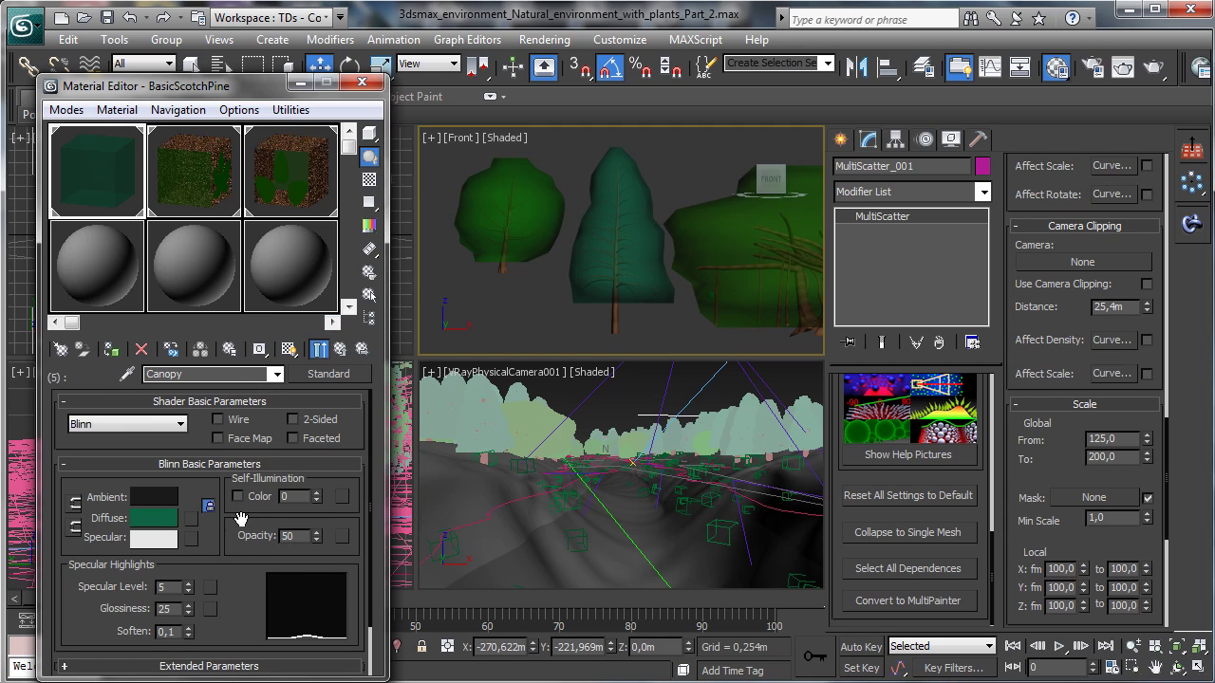
left_click(334, 375)
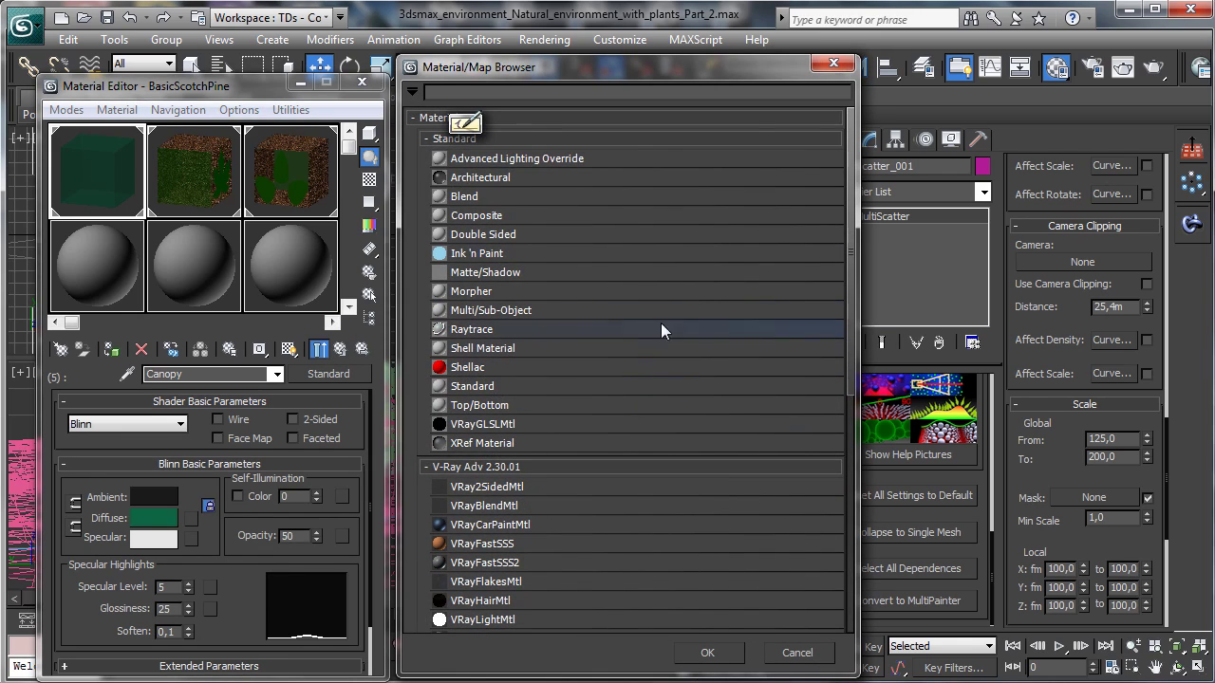
left_click(797, 653)
left_click(340, 349)
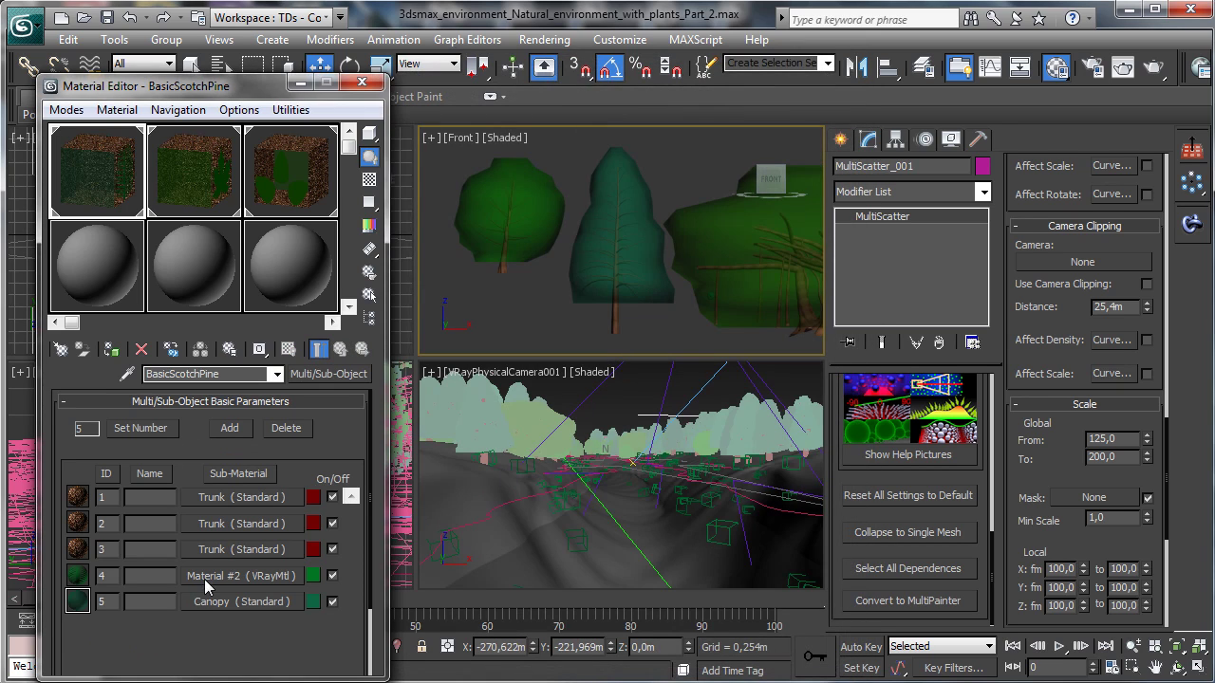
Step: Replace the BasicScotchPine Canopy sub-material with a copy of the Material #2 VRayMtl from ID 4
left_click_drag(207, 584, 228, 601)
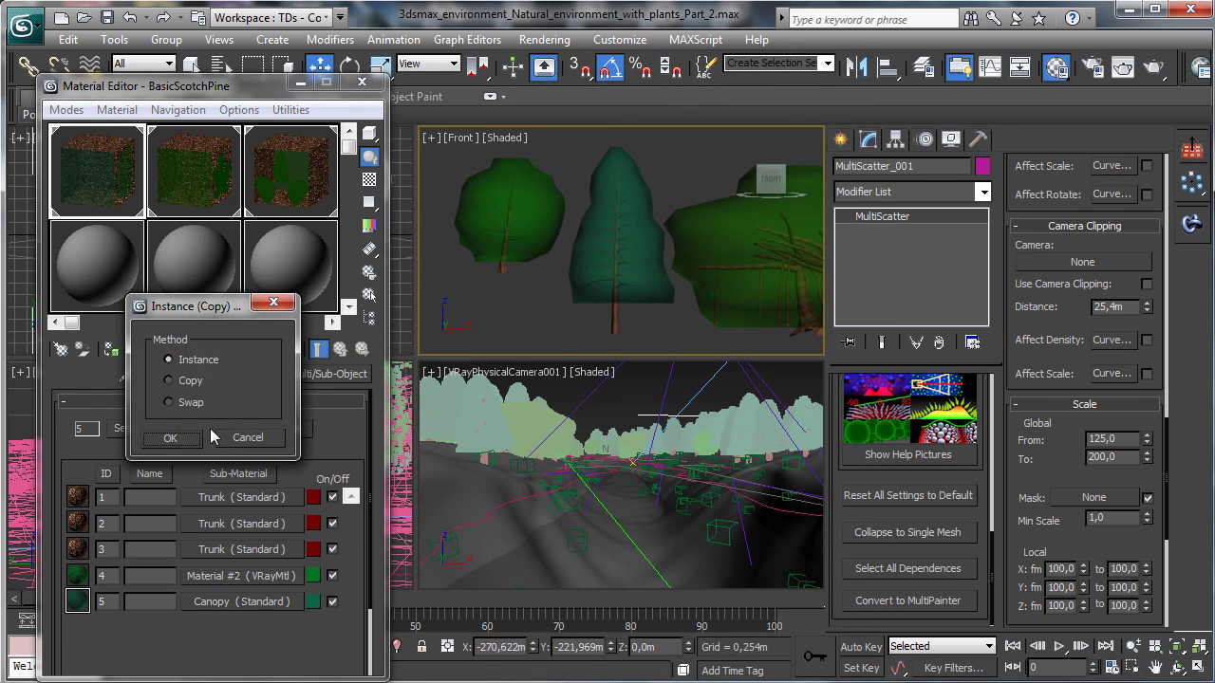
left_click(191, 384)
left_click(169, 438)
Step: Examine the new canopy VRayMtl's reflection, refraction, translucency, BRDF and map settings
left_click(230, 597)
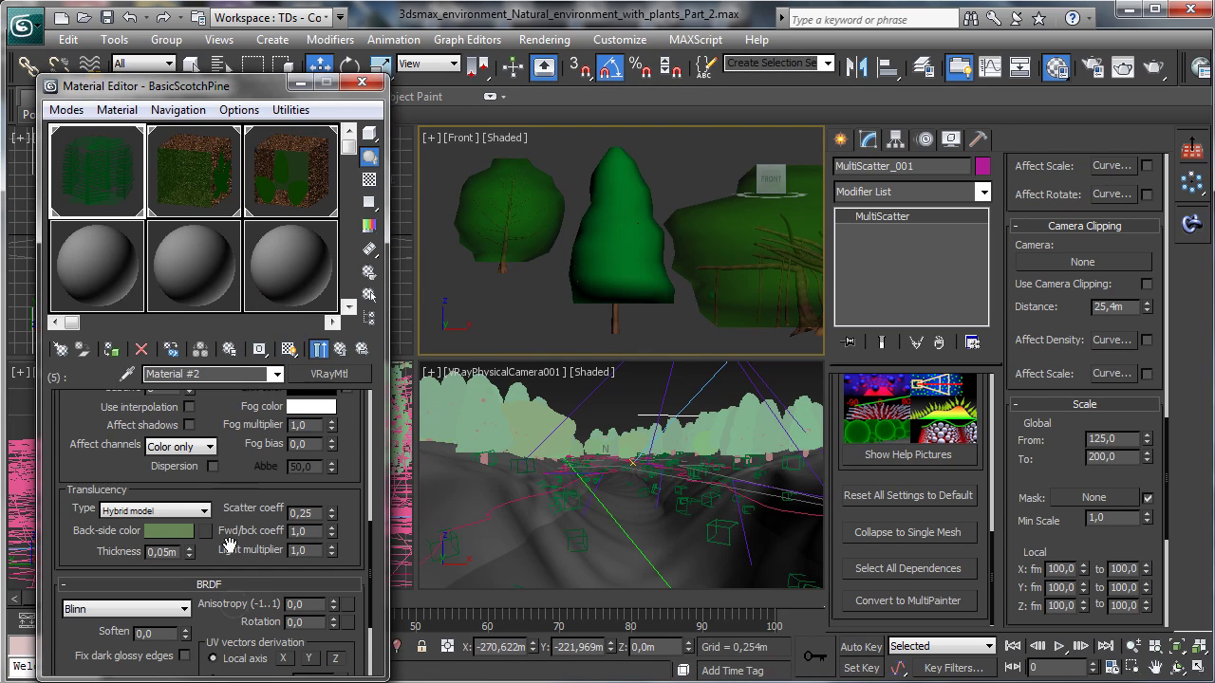
scroll(237, 472, "down", 3)
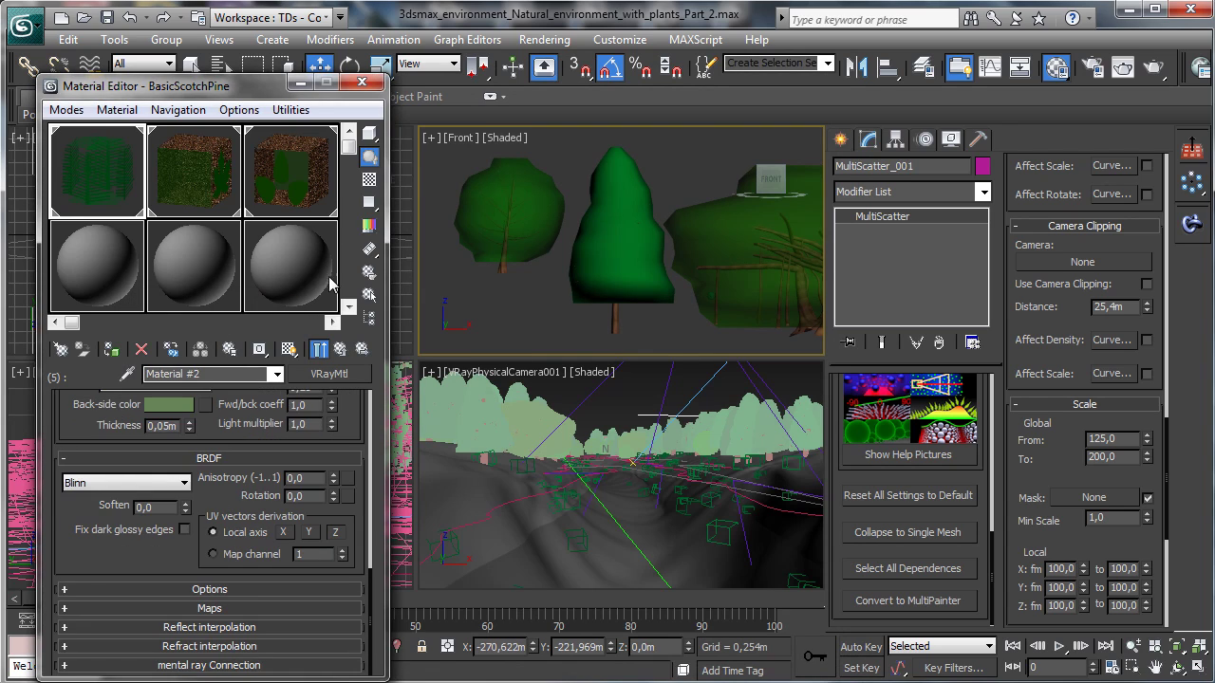
left_click(198, 589)
left_click(199, 511)
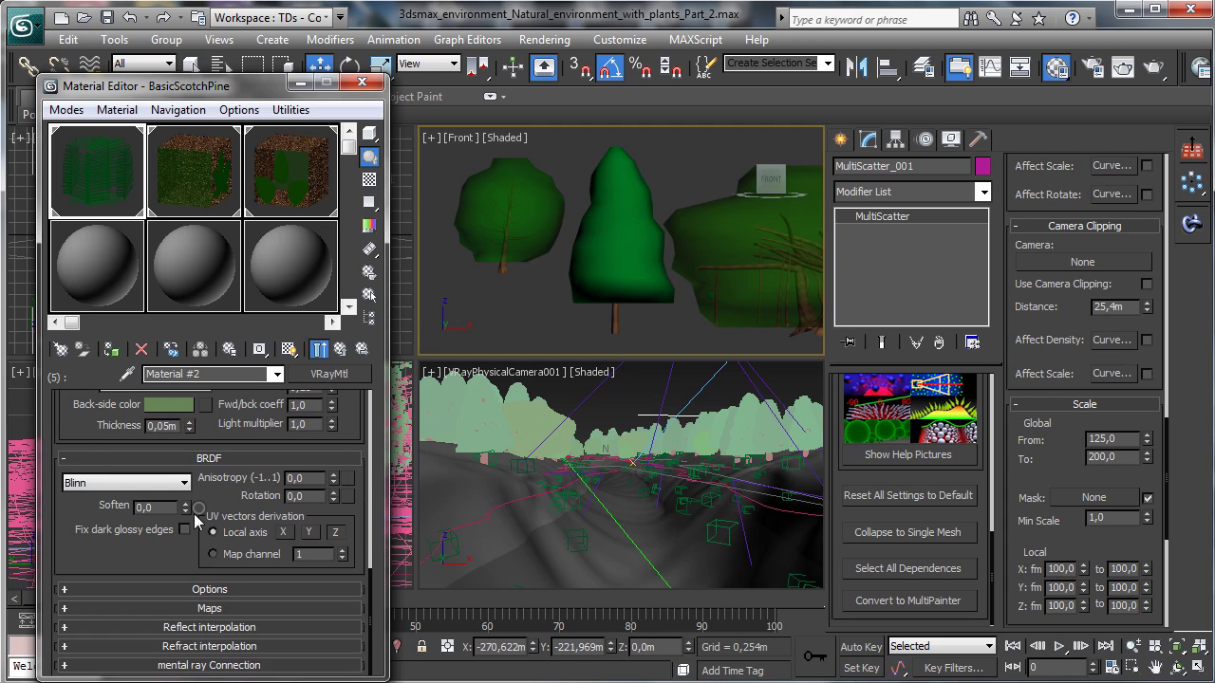
left_click(203, 612)
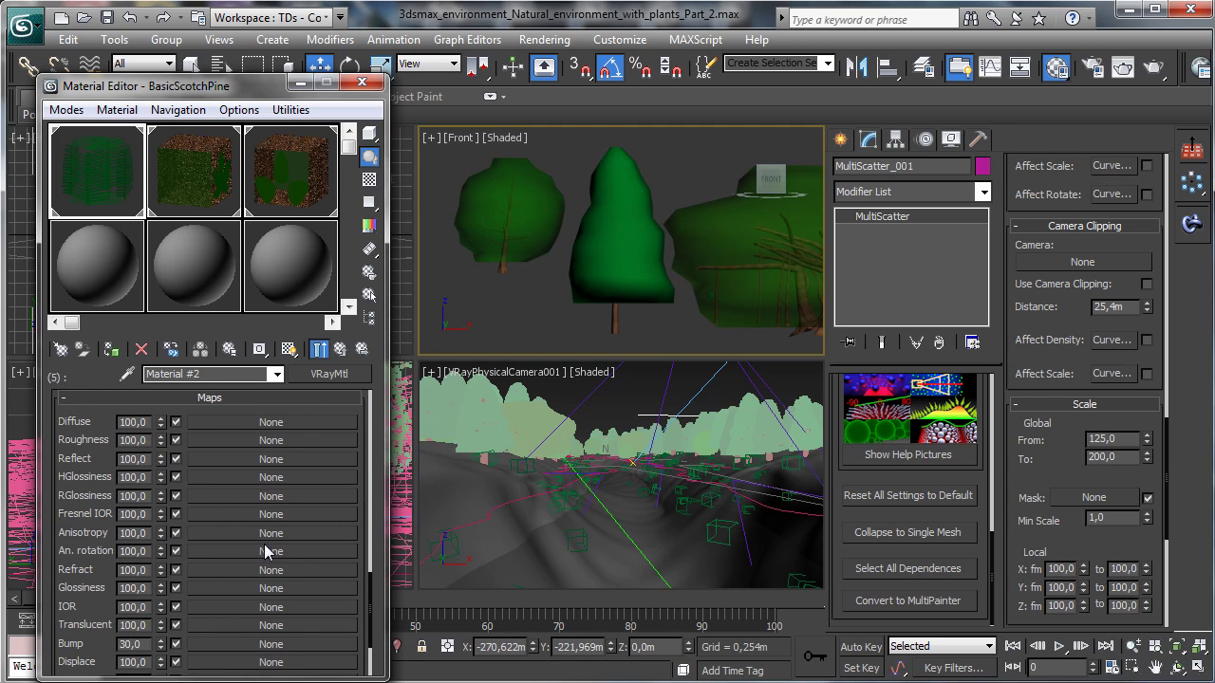
scroll(275, 619, "up", 3)
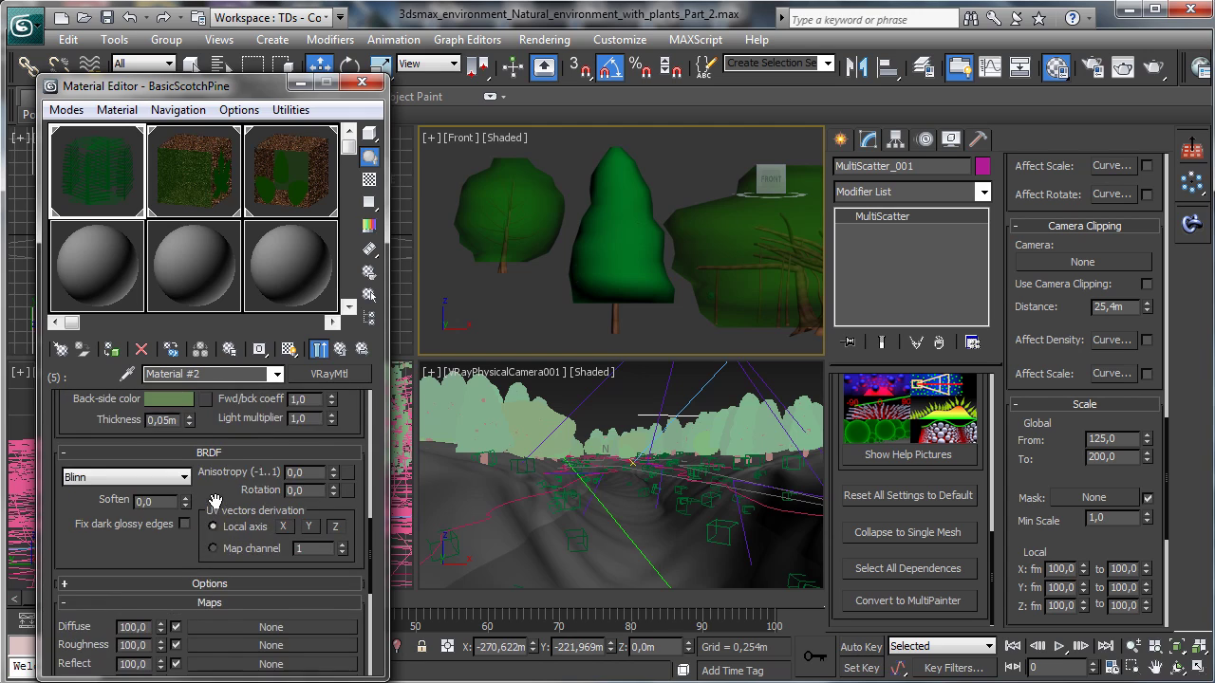
scroll(215, 505, "up", 6)
scroll(220, 500, "up", 5)
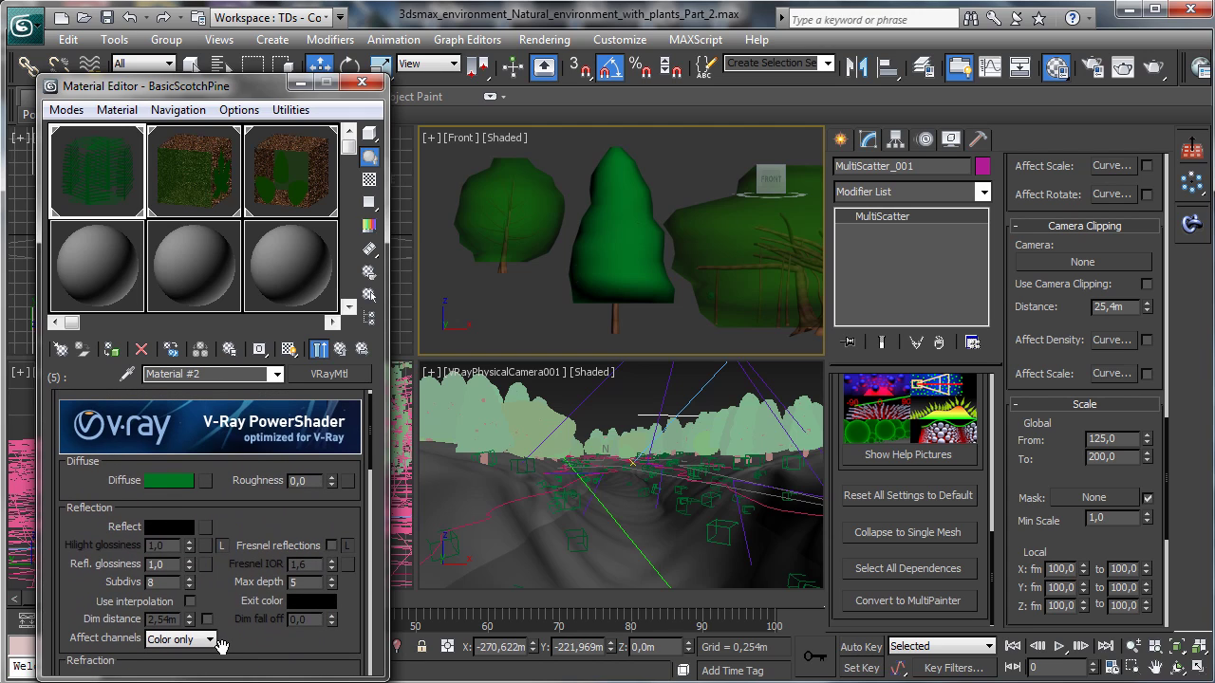
left_click_drag(219, 644, 246, 555)
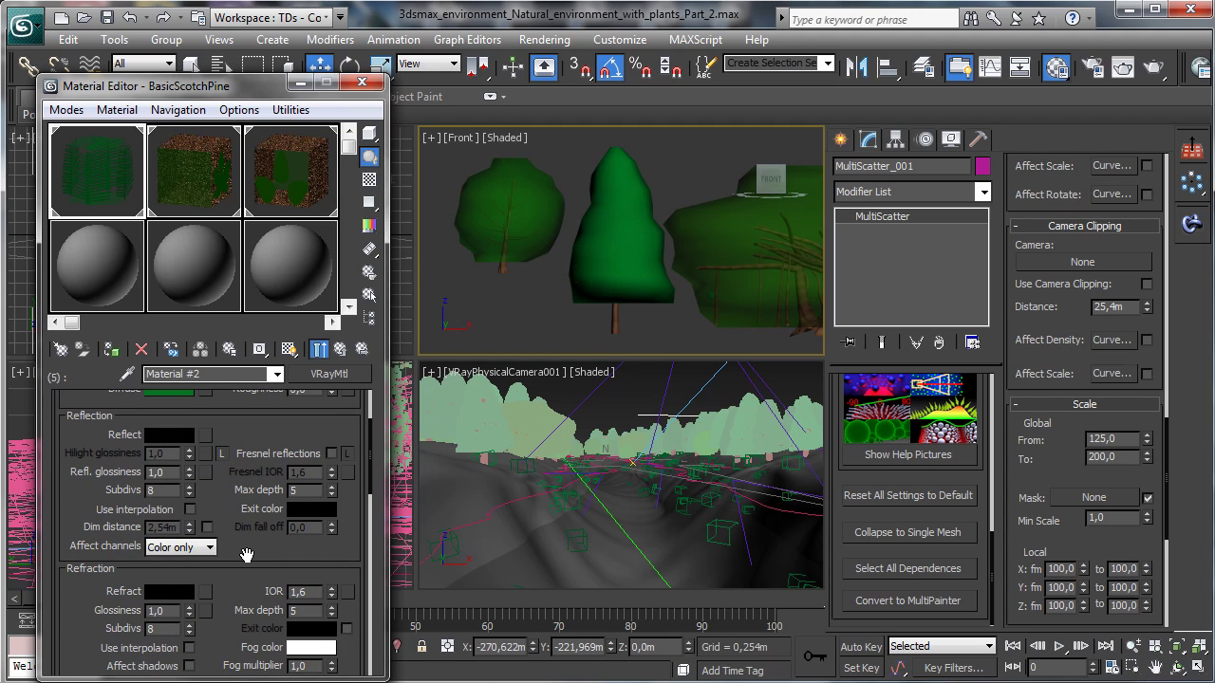
Step: Turn off the fir2.tga opacity map of BasicScotchPine's VRayMtl sub-material with ID 5
scroll(245, 555, "down", 5)
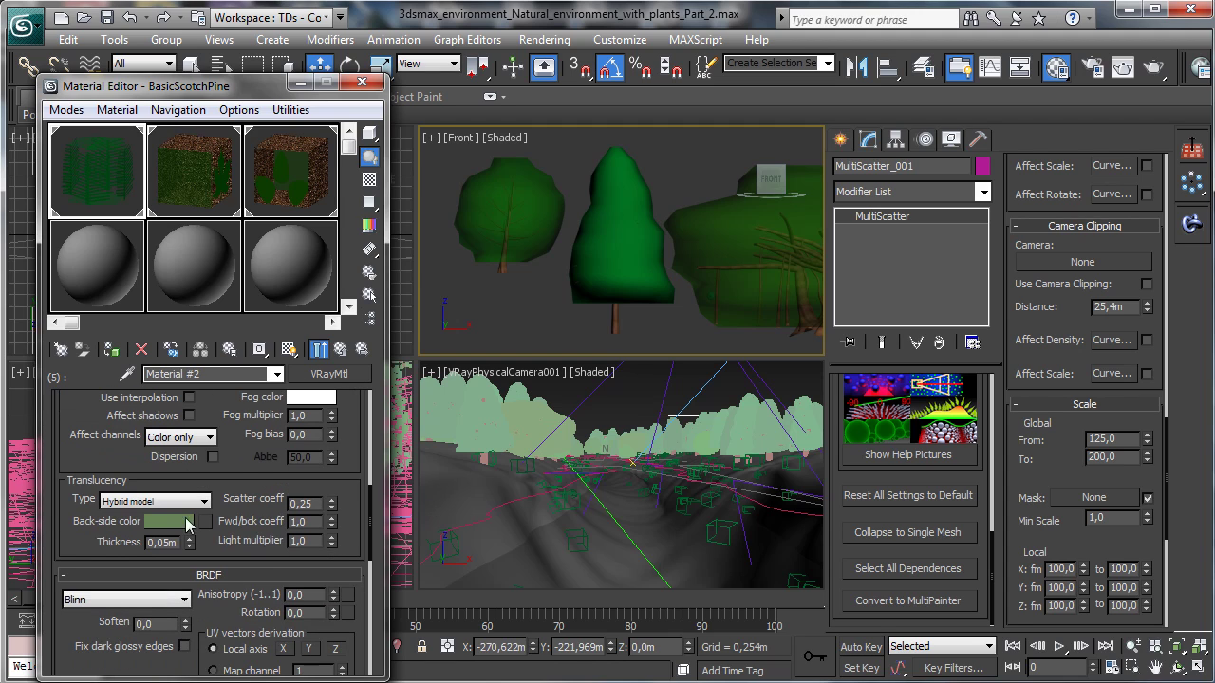
scroll(187, 523, "down", 5)
scroll(158, 410, "down", 3)
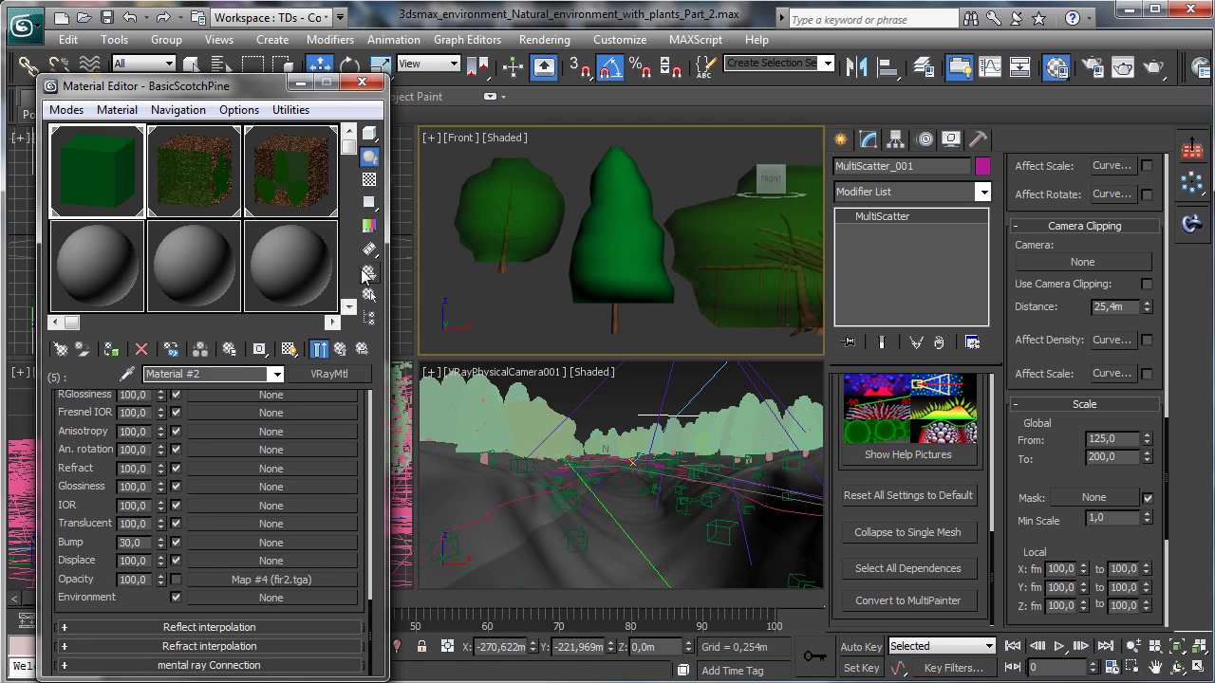
Step: Copy BasicScotchPine's VRayMtl sub-material with ID 5 and paste it as an instance over BasicElm's Canopy sub-material
left_click(218, 194)
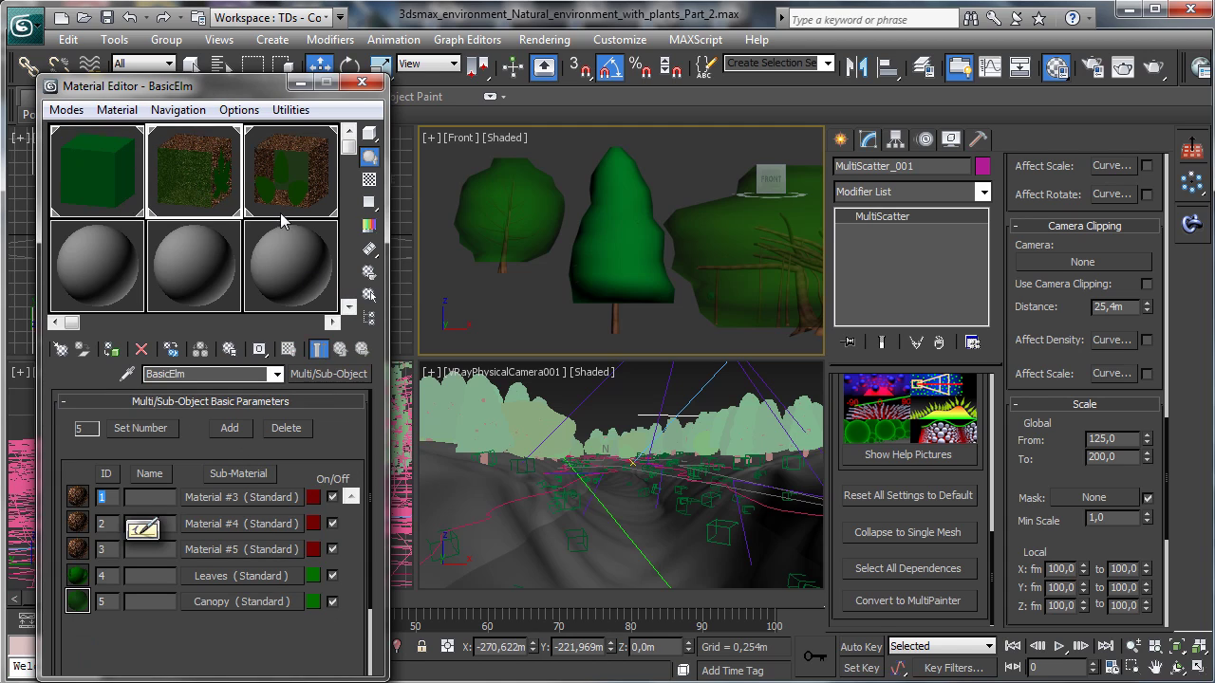
left_click(229, 602)
left_click(339, 349)
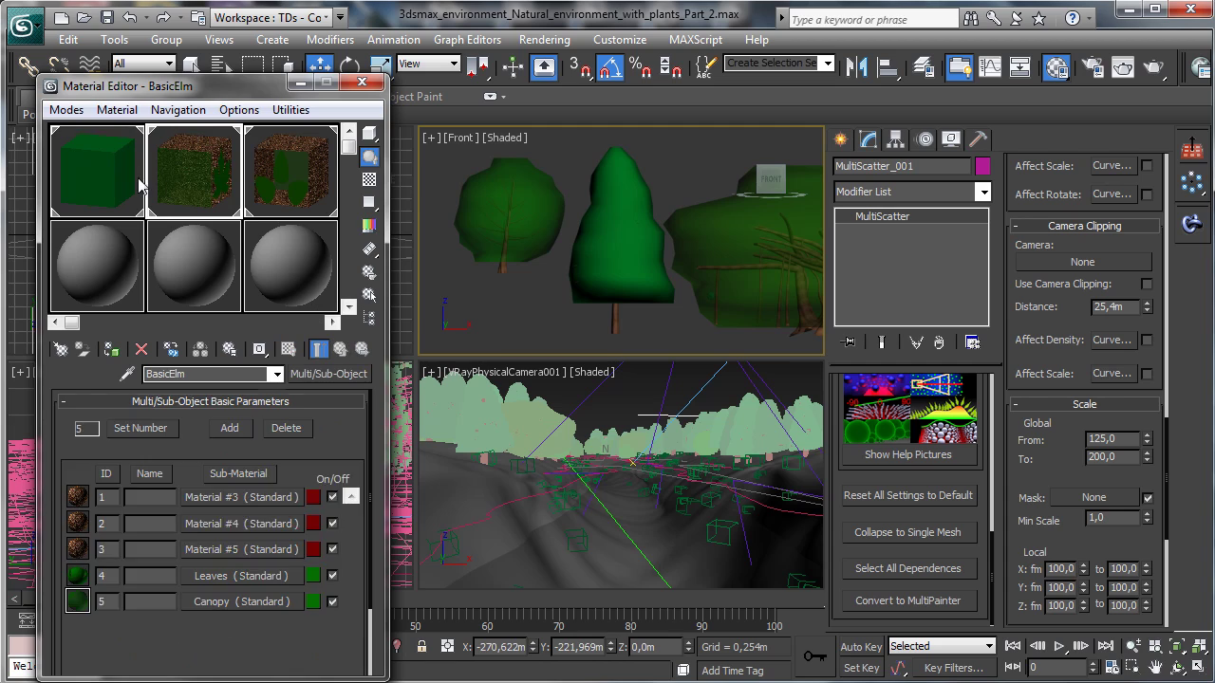
left_click(172, 188)
right_click(329, 374)
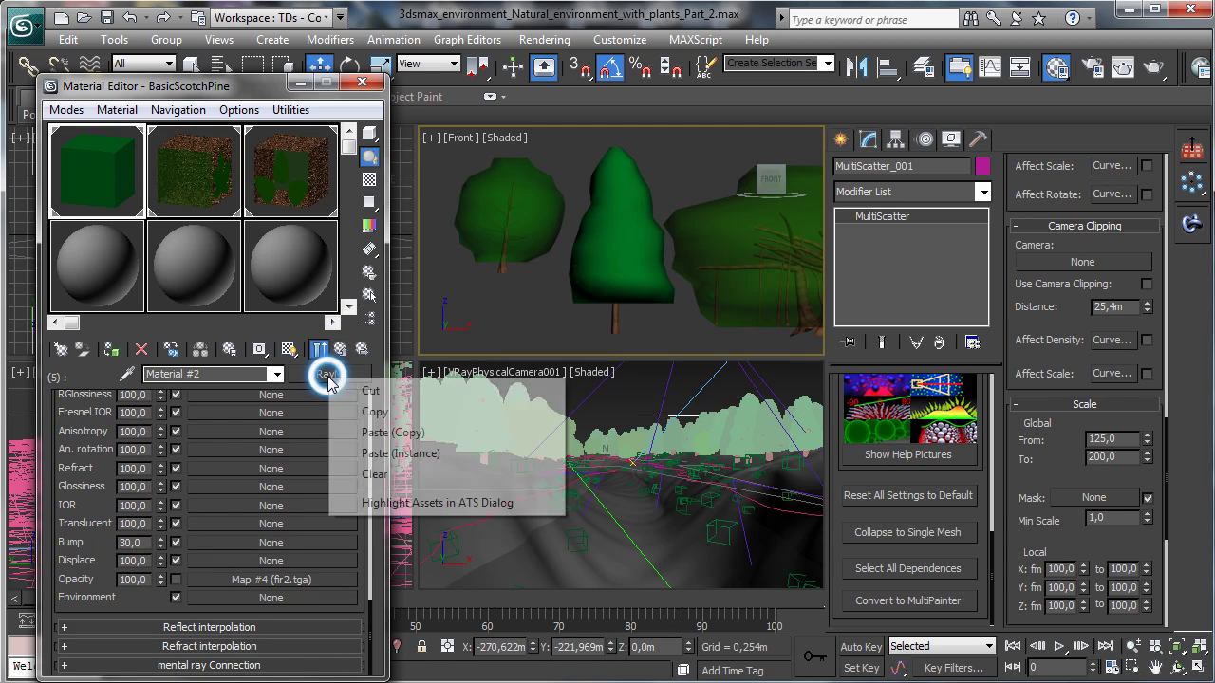
left_click(361, 410)
left_click(191, 186)
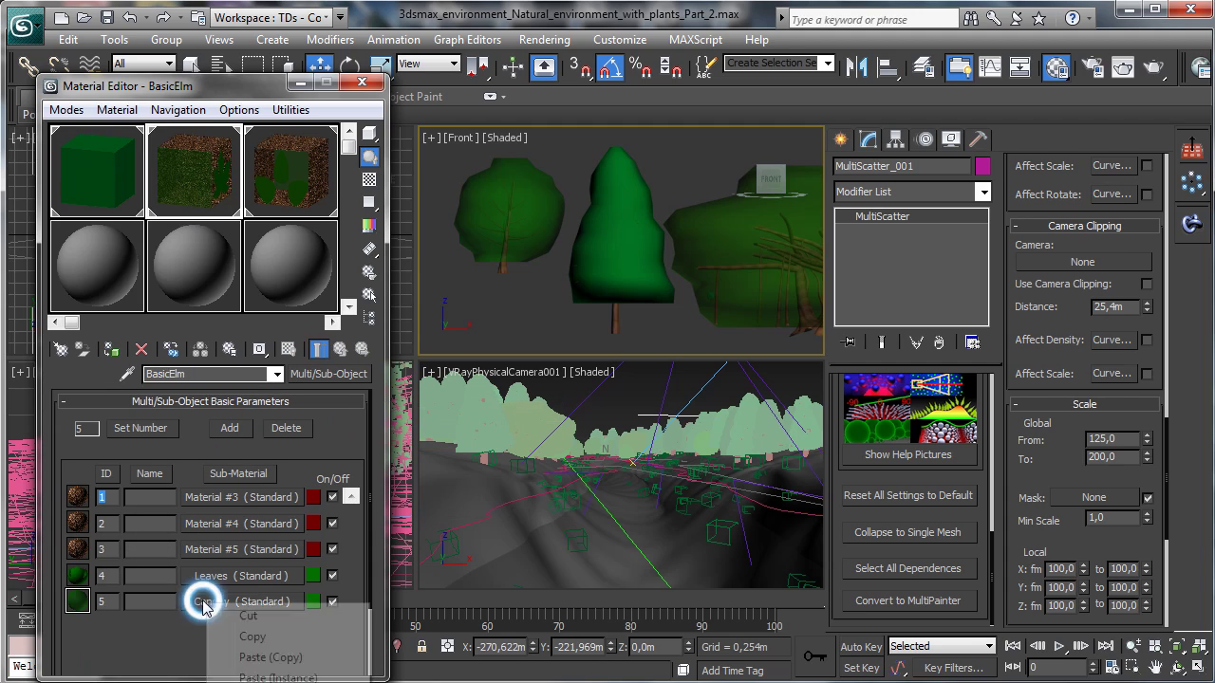
right_click(210, 603)
left_click(275, 678)
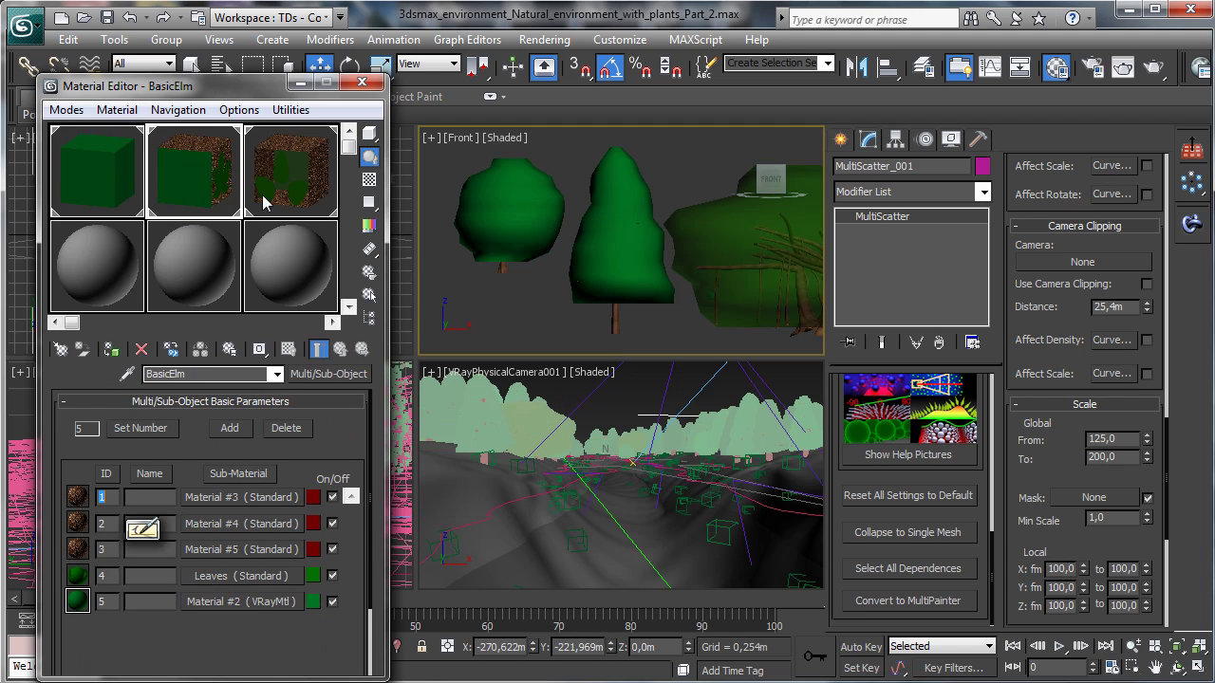
Step: Paste the copied VRayMtl as an instance over BasicBanyan's Canopy sub-material with ID 6
left_click(291, 174)
right_click(224, 637)
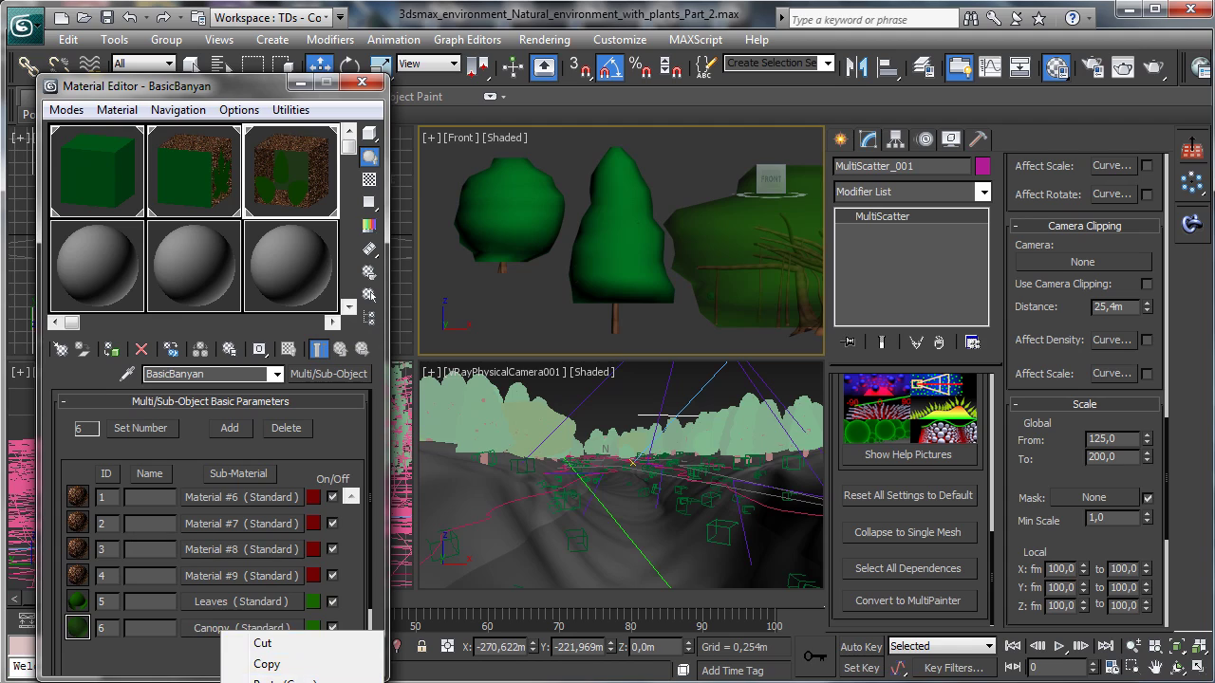
left_click(261, 678)
Step: Place the elmleaf.tga opacity map from BasicElm's Leaves sub-material into an empty sample slot
left_click(187, 171)
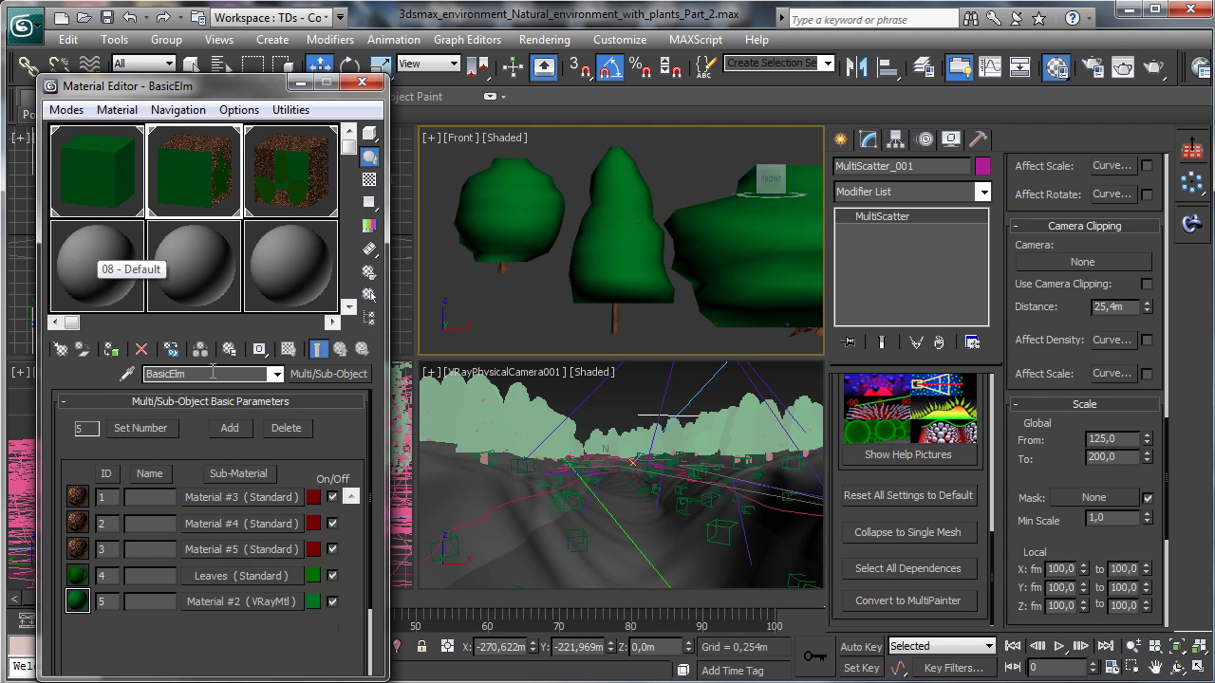
left_click(201, 601)
left_click_drag(226, 546, 303, 229)
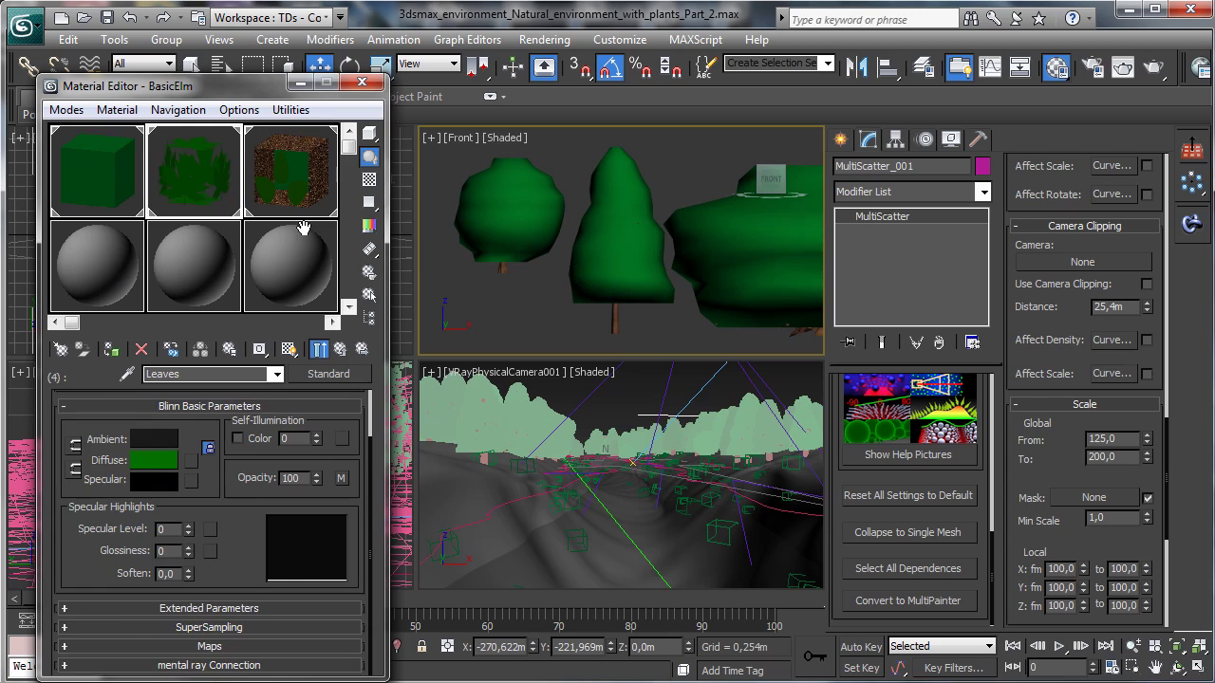
left_click(195, 648)
right_click(250, 548)
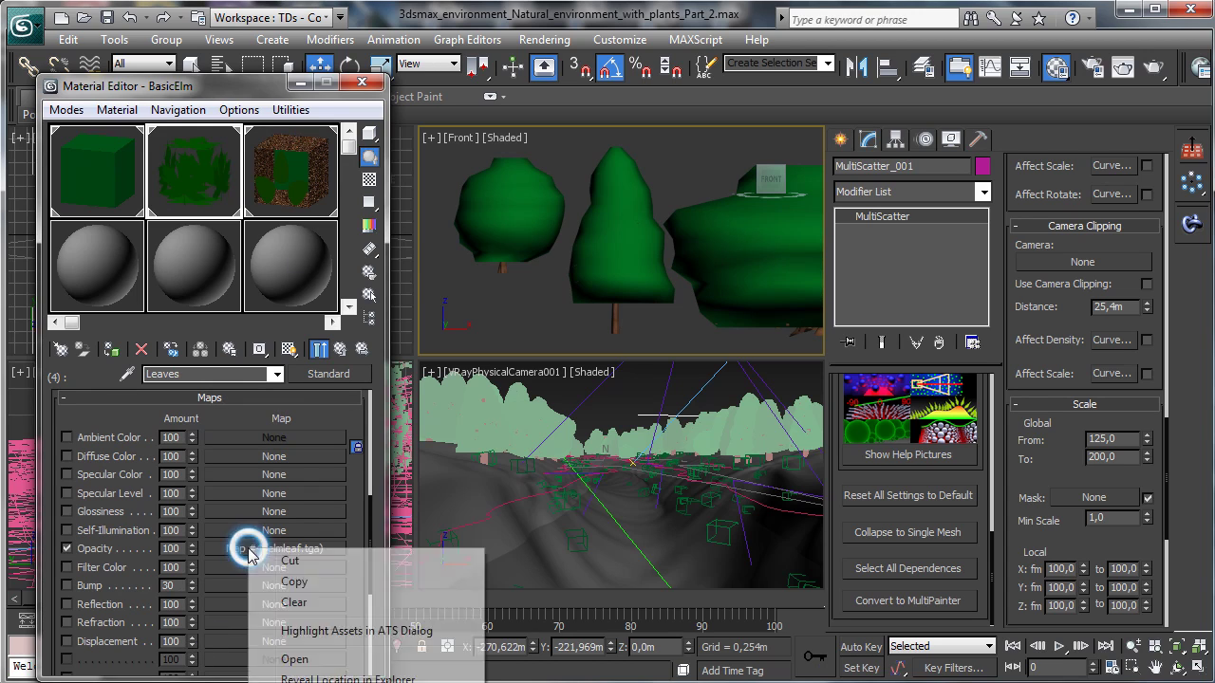
left_click(293, 583)
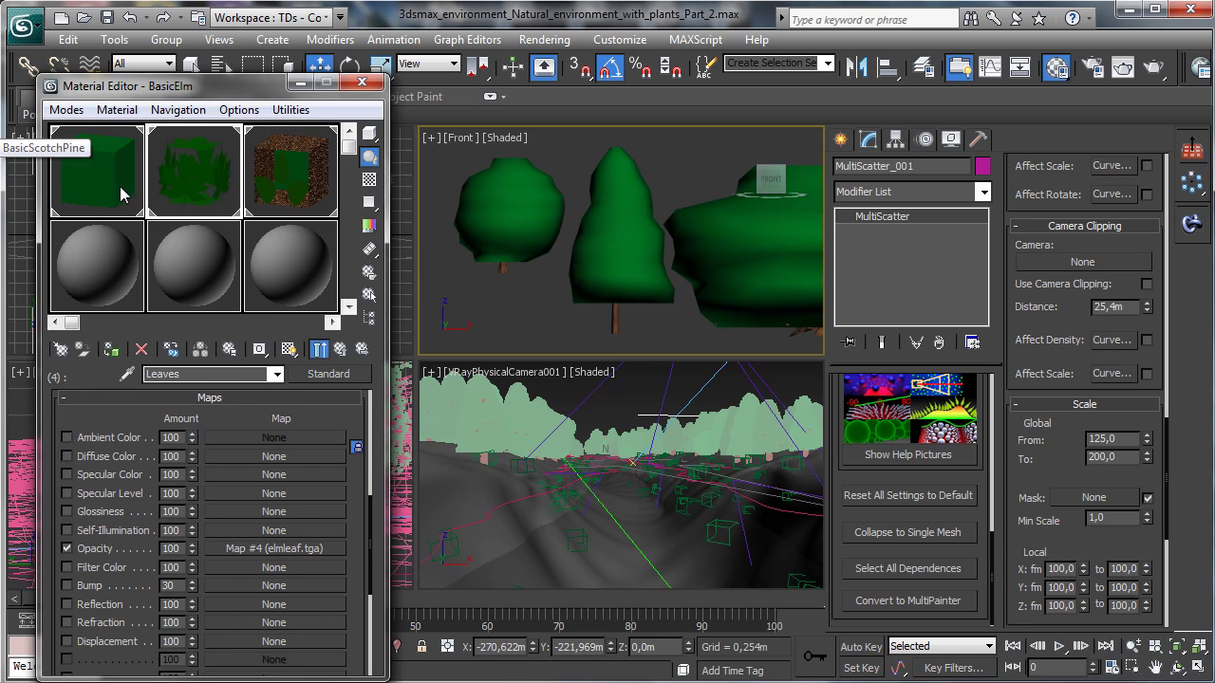
left_click_drag(272, 550, 105, 274)
left_click(170, 439)
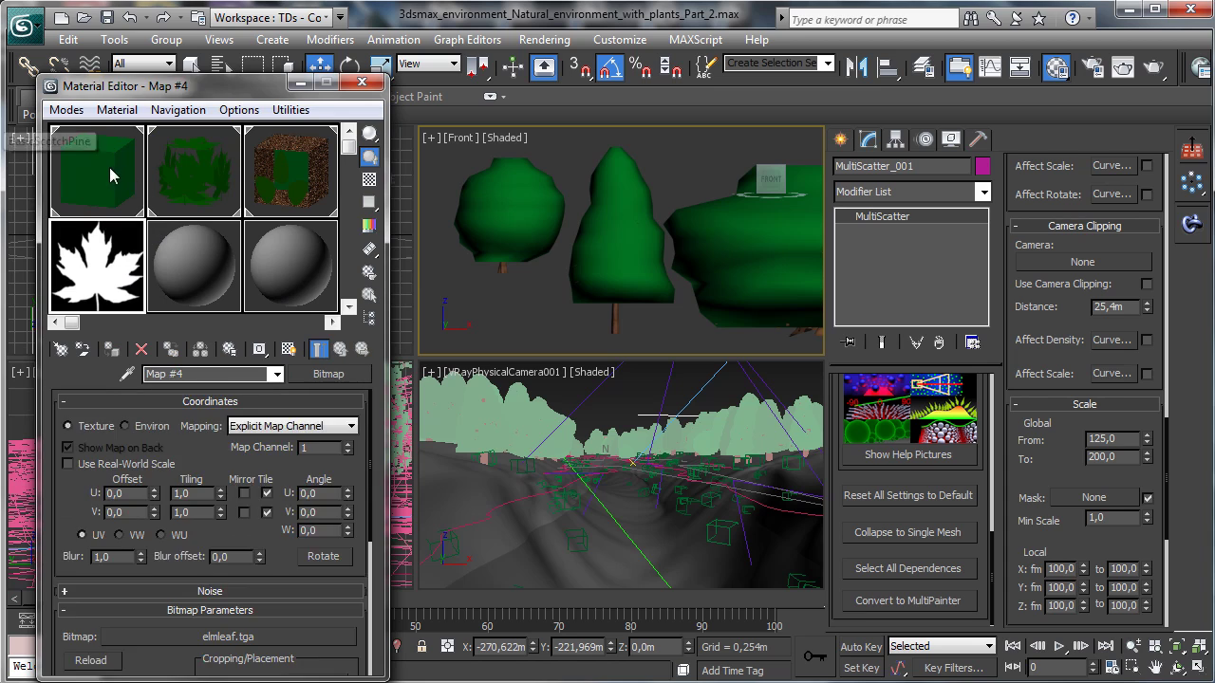
Step: Copy BasicScotchPine's VRayMtl sub-material with ID 4 and paste it as a copy over BasicElm's Leaves sub-material
left_click(339, 349)
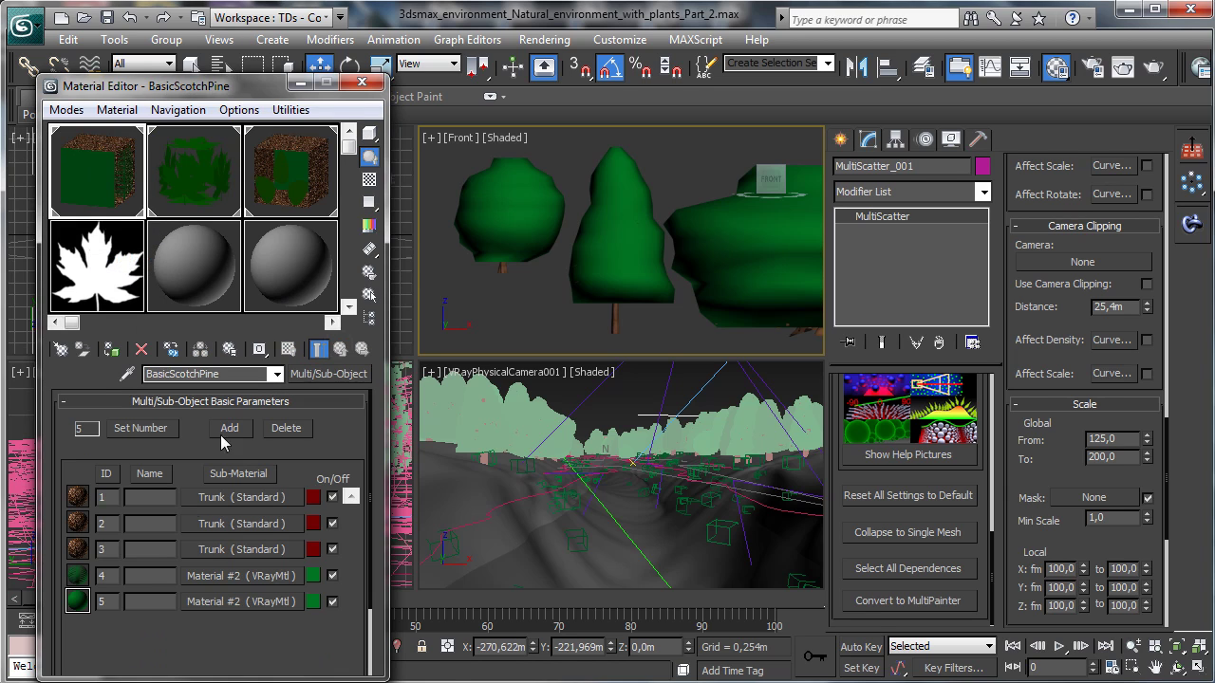
right_click(220, 579)
left_click(254, 610)
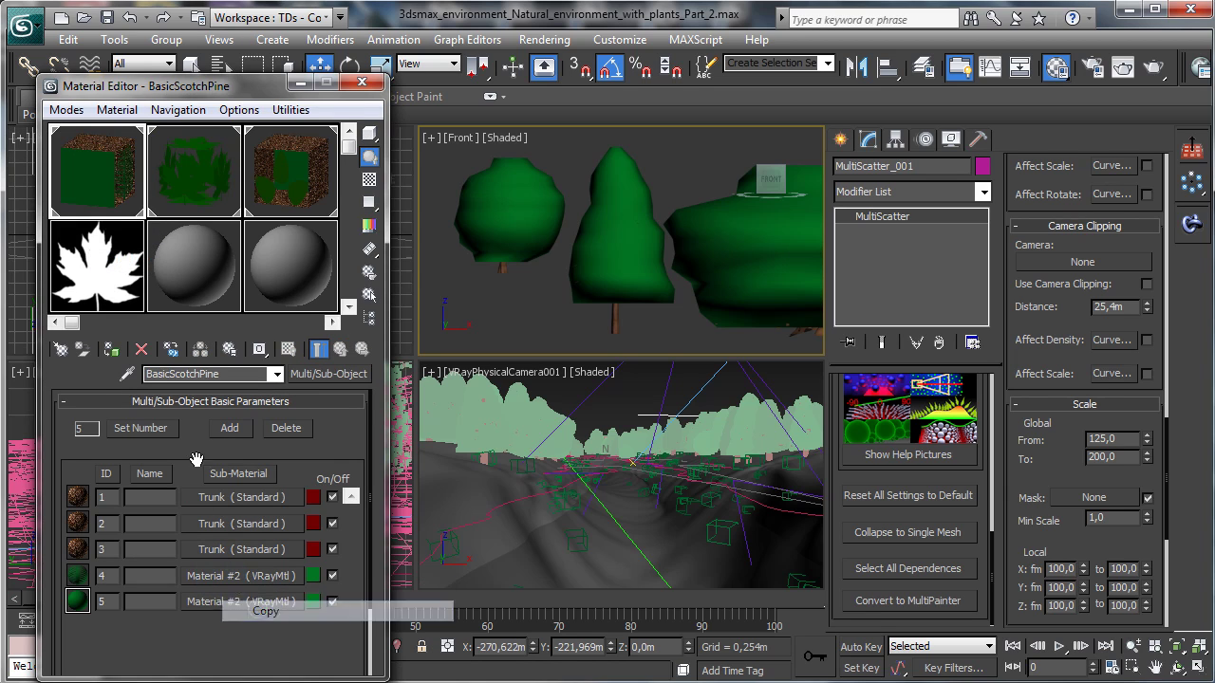
left_click(192, 201)
left_click(339, 349)
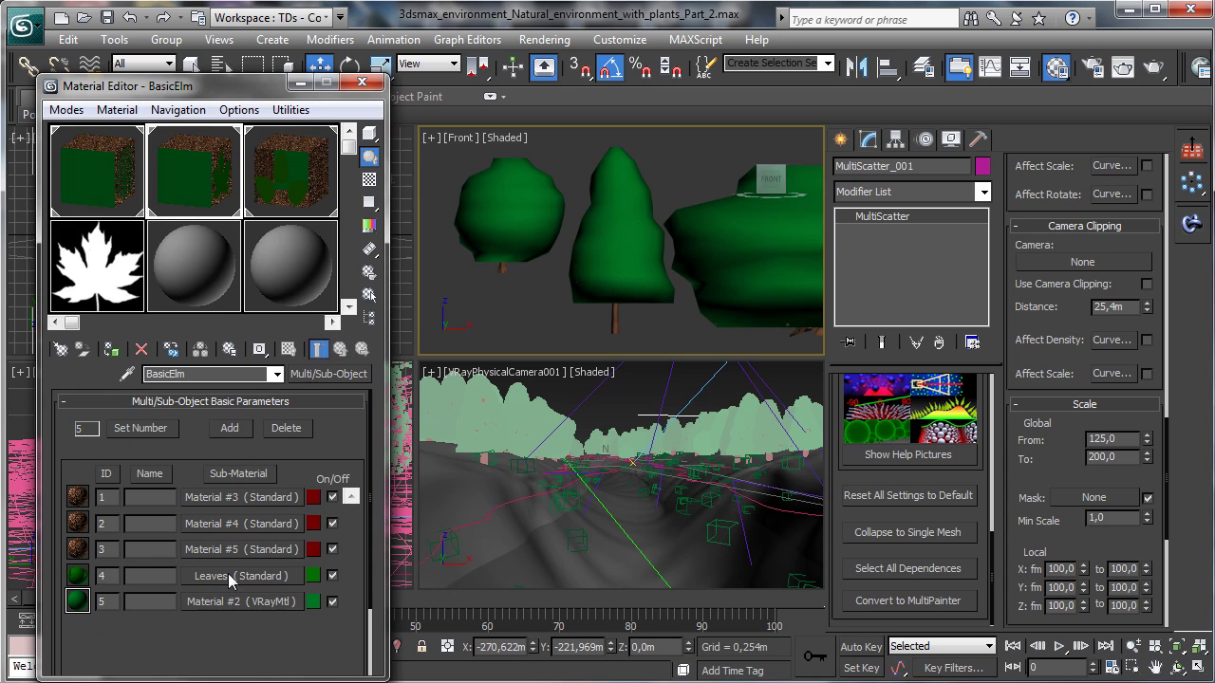
right_click(230, 576)
left_click(285, 632)
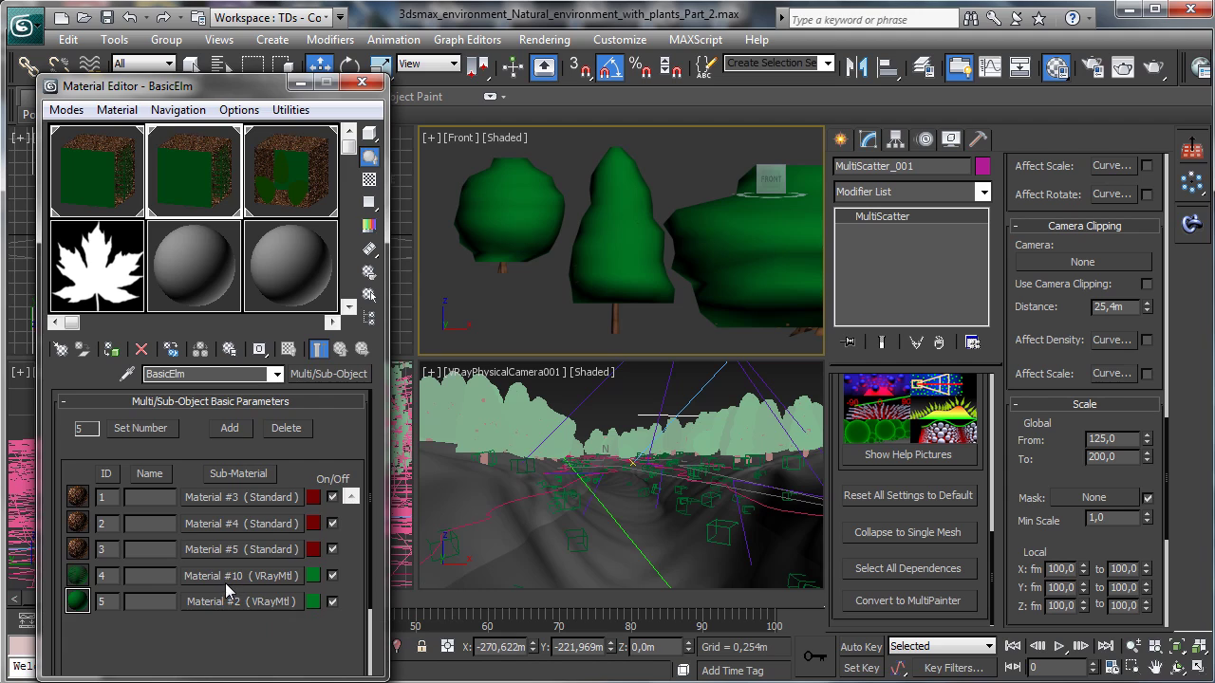
Step: Replace the opacity map of BasicElm's new leaf VRayMtl with the elmleaf.tga map from the sample slot
left_click(224, 576)
left_click_drag(245, 484, 286, 243)
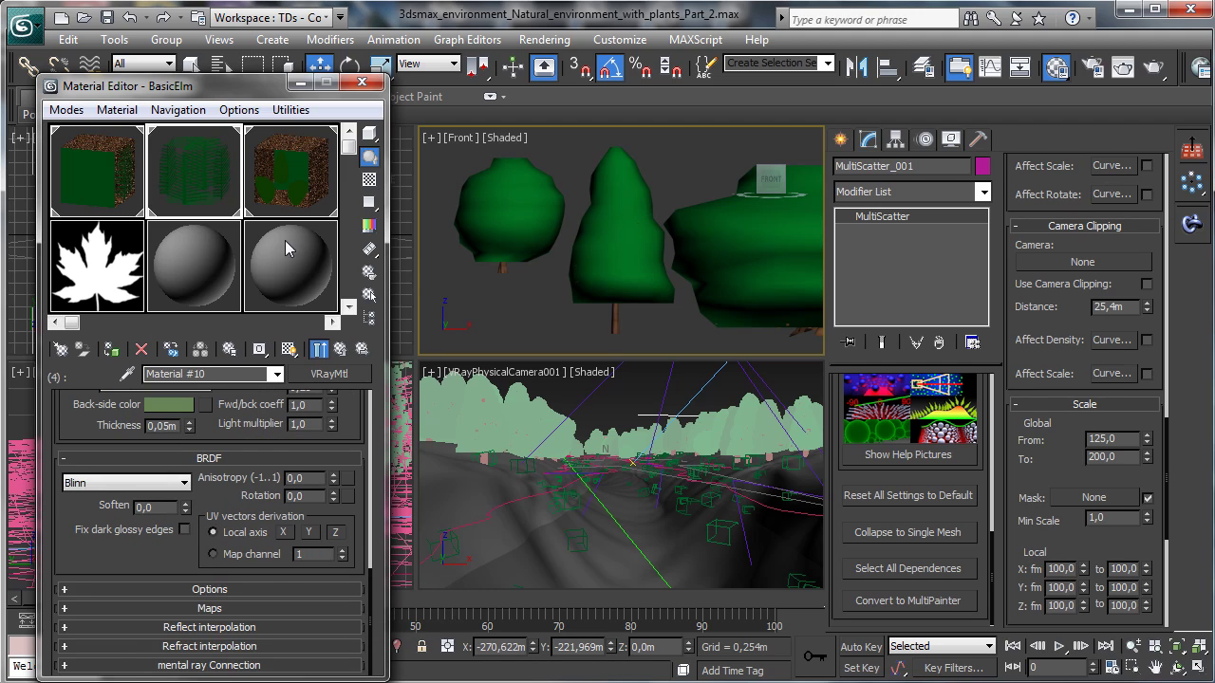
left_click(205, 610)
scroll(363, 541, "down", 5)
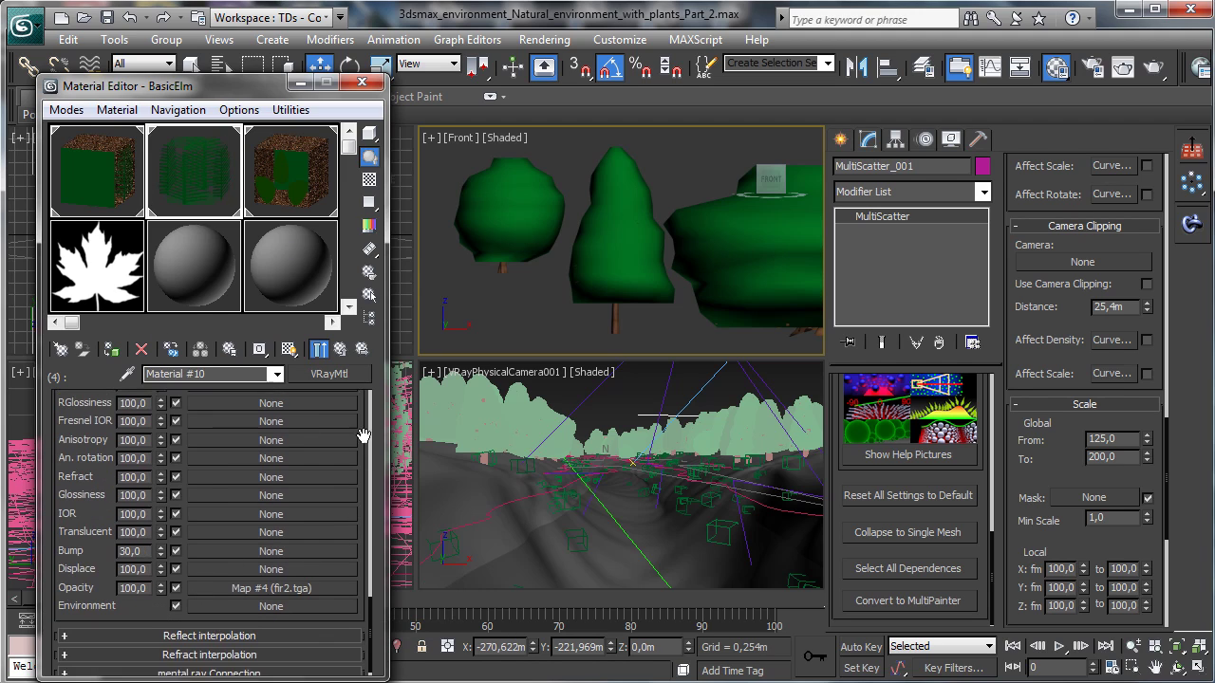
left_click_drag(104, 277, 270, 582)
left_click(190, 435)
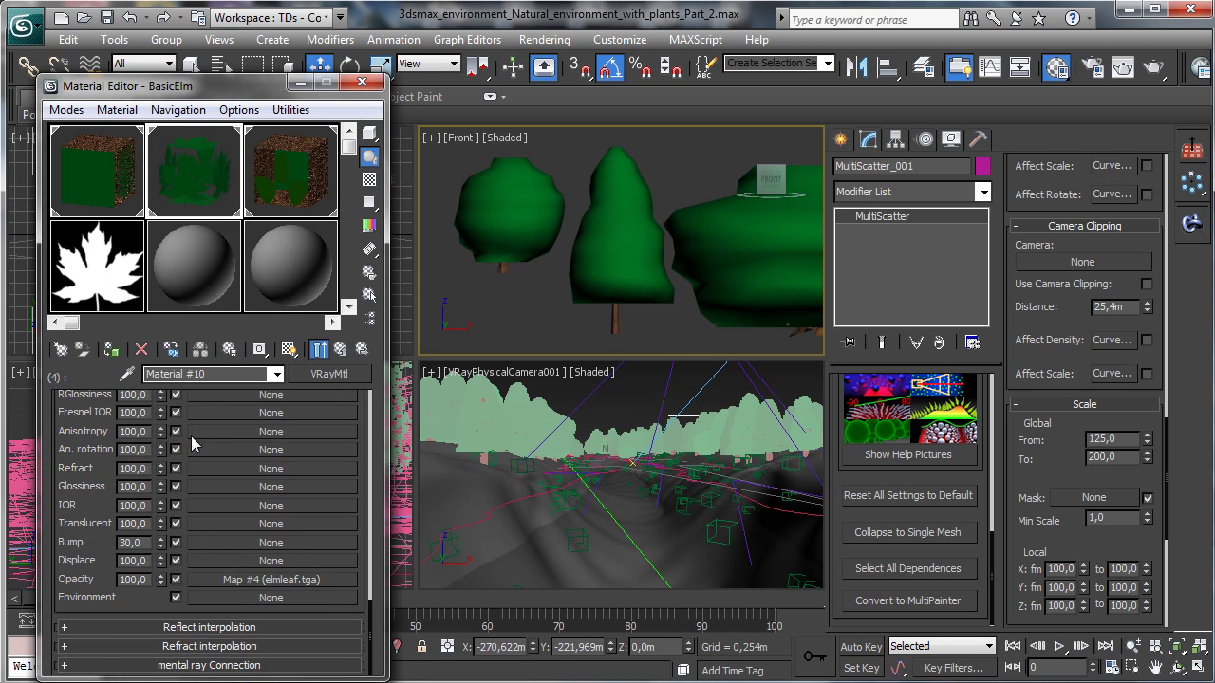
Step: Paste the copied leaf VRayMtl as a copy over BasicBanyan's Leaves sub-material with ID 5
left_click(283, 189)
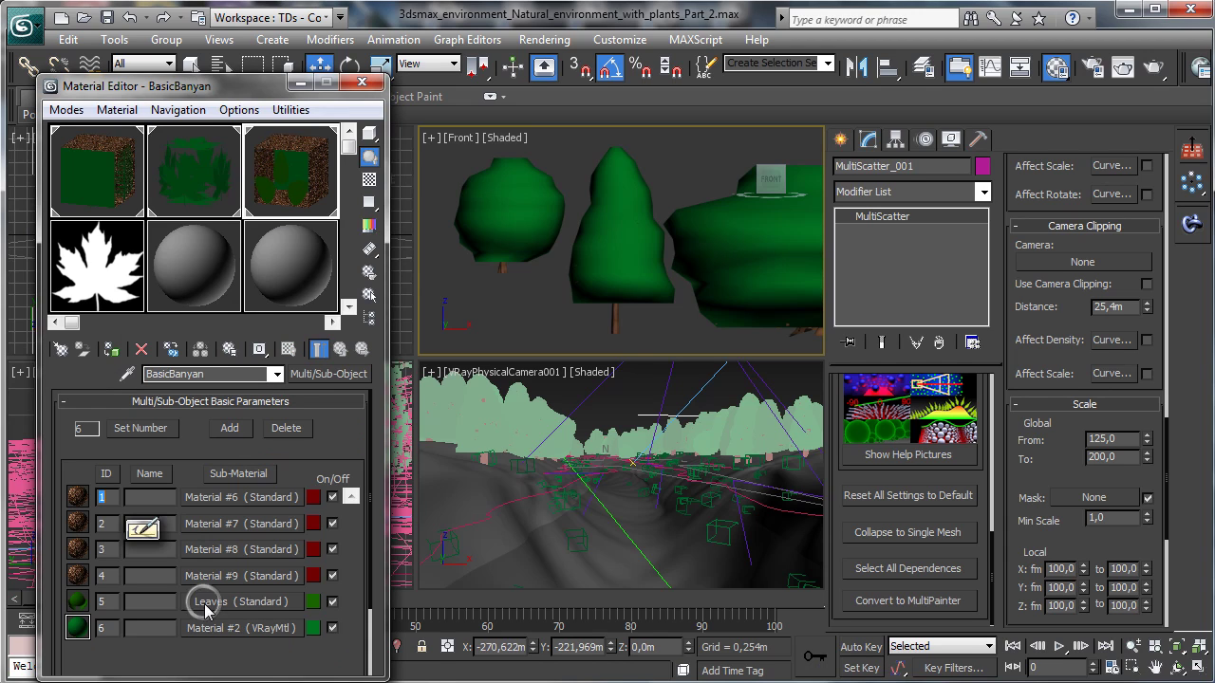
right_click(205, 601)
left_click(255, 655)
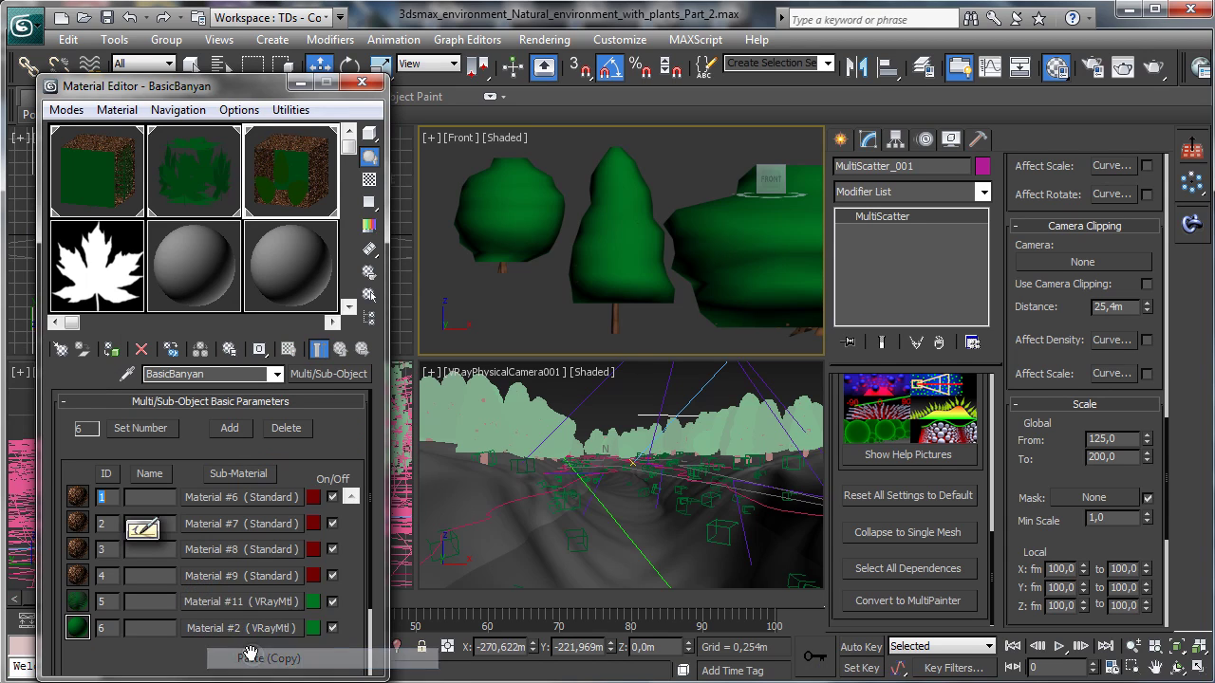
Step: Replace the opacity map of BasicBanyan's new leaf VRayMtl with the elmleaf.tga map and close the Material Editor
left_click(232, 601)
scroll(242, 482, "down", 3)
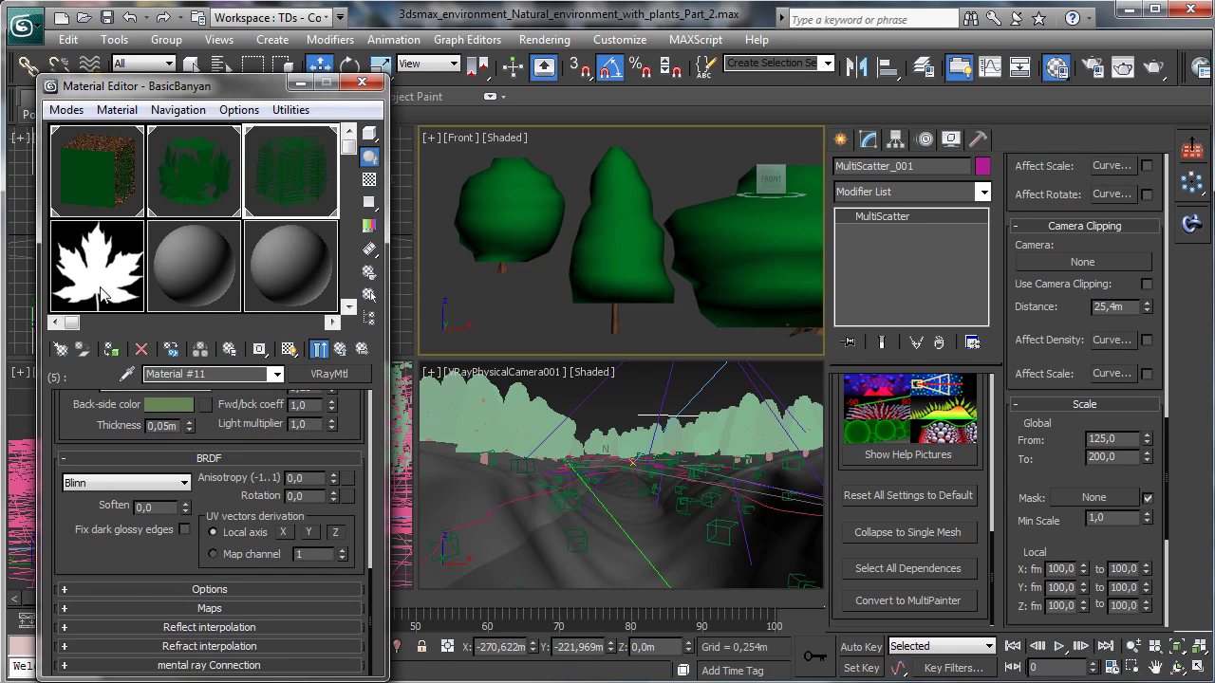
left_click(157, 607)
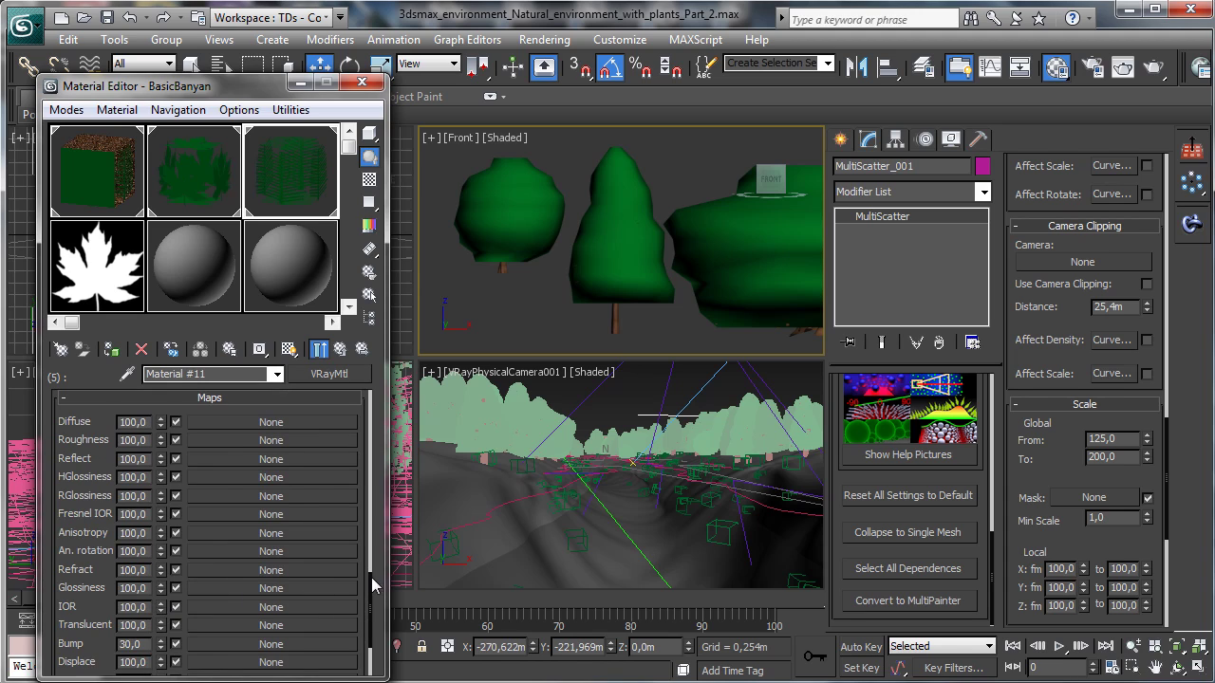
scroll(371, 577, "down", 3)
left_click_drag(105, 266, 227, 577)
left_click(170, 437)
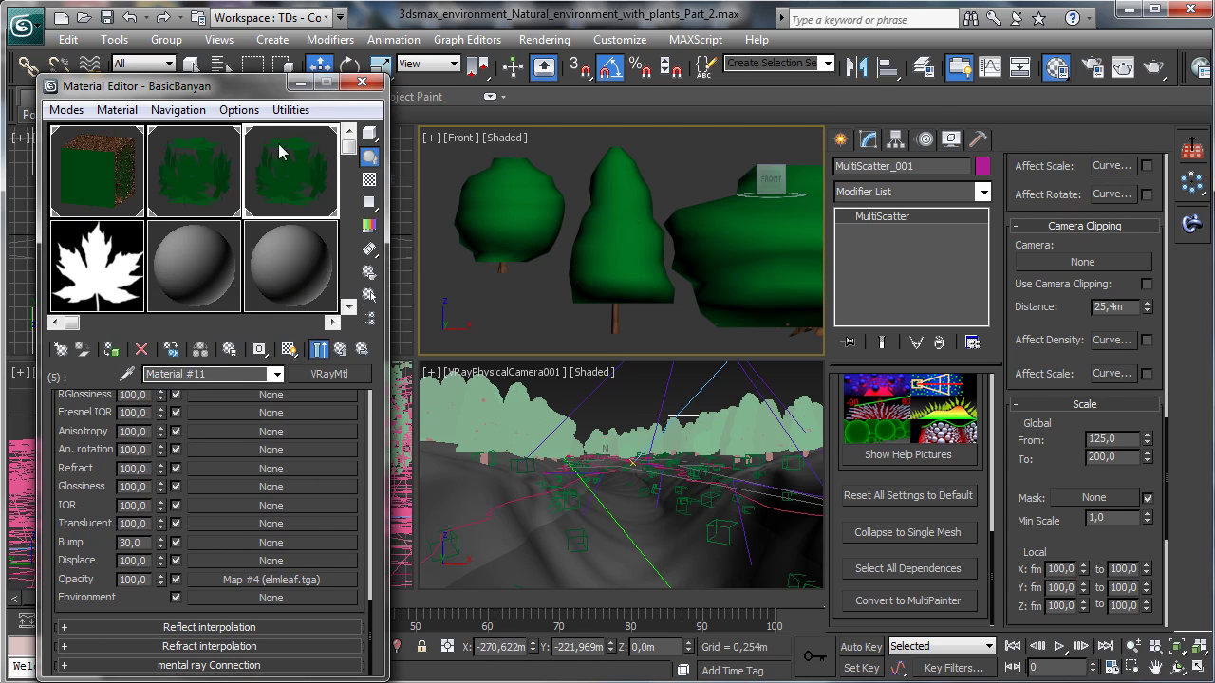
left_click(362, 82)
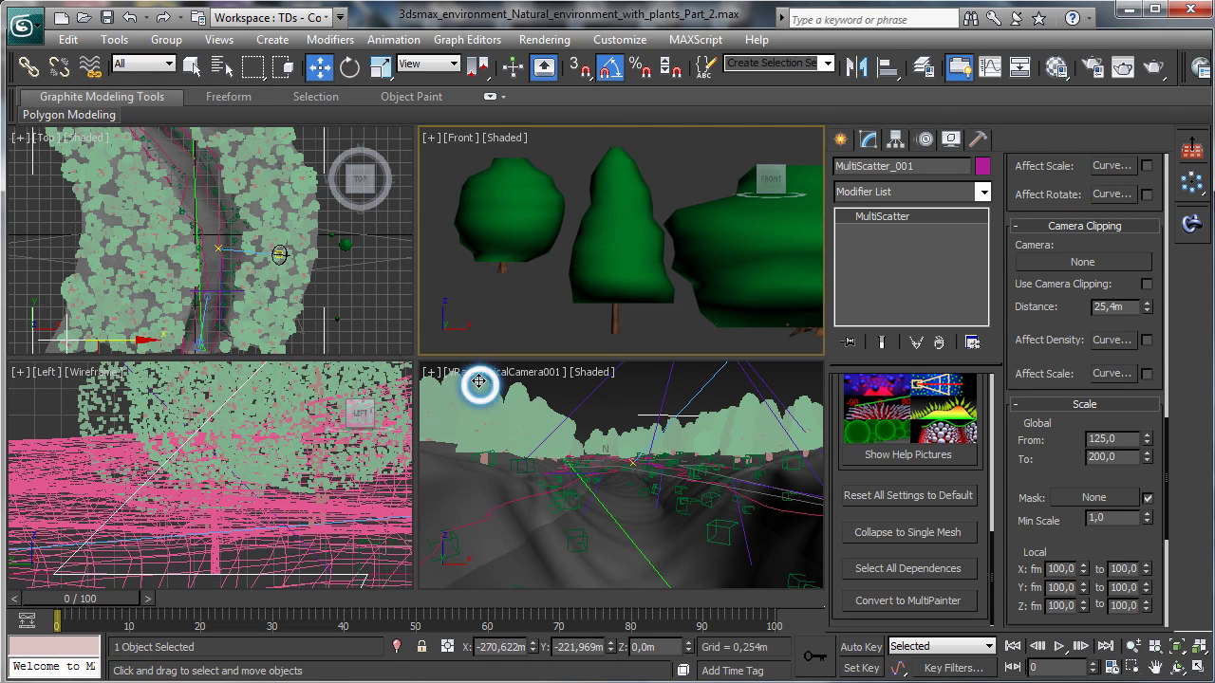
Step: Select VRayPhysicalCamera001 from its viewport and examine its basic parameters, including shutter speed, f-number and film speed
left_click(491, 452)
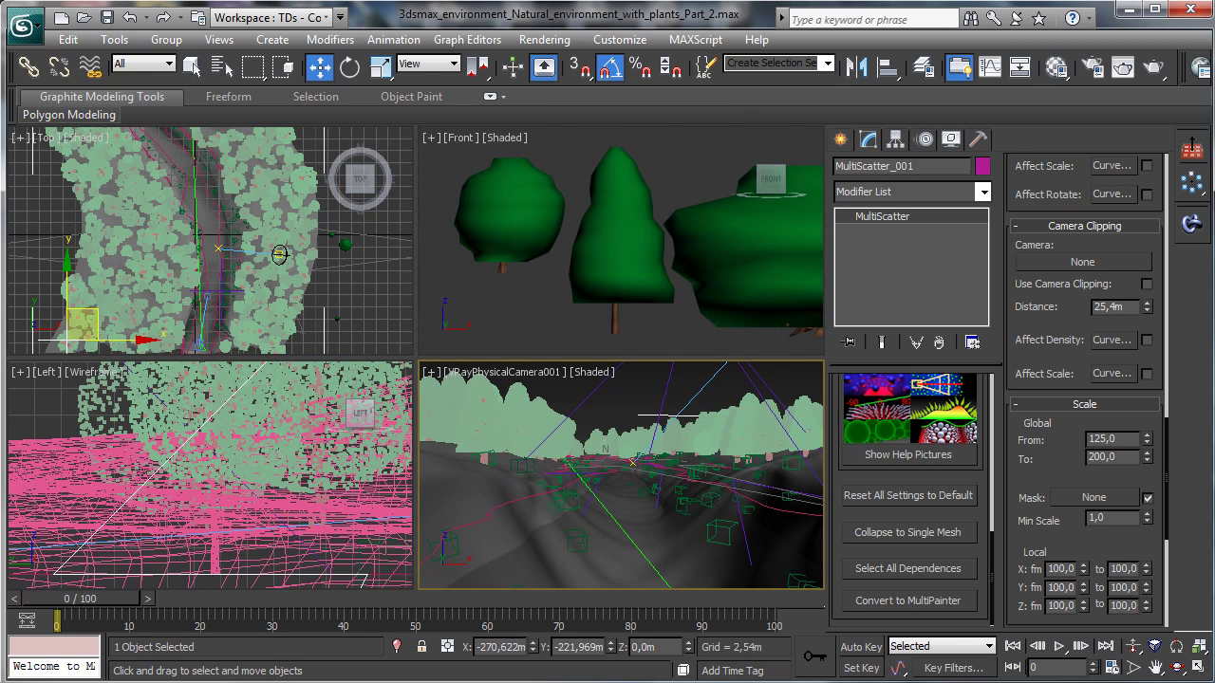
left_click(532, 376)
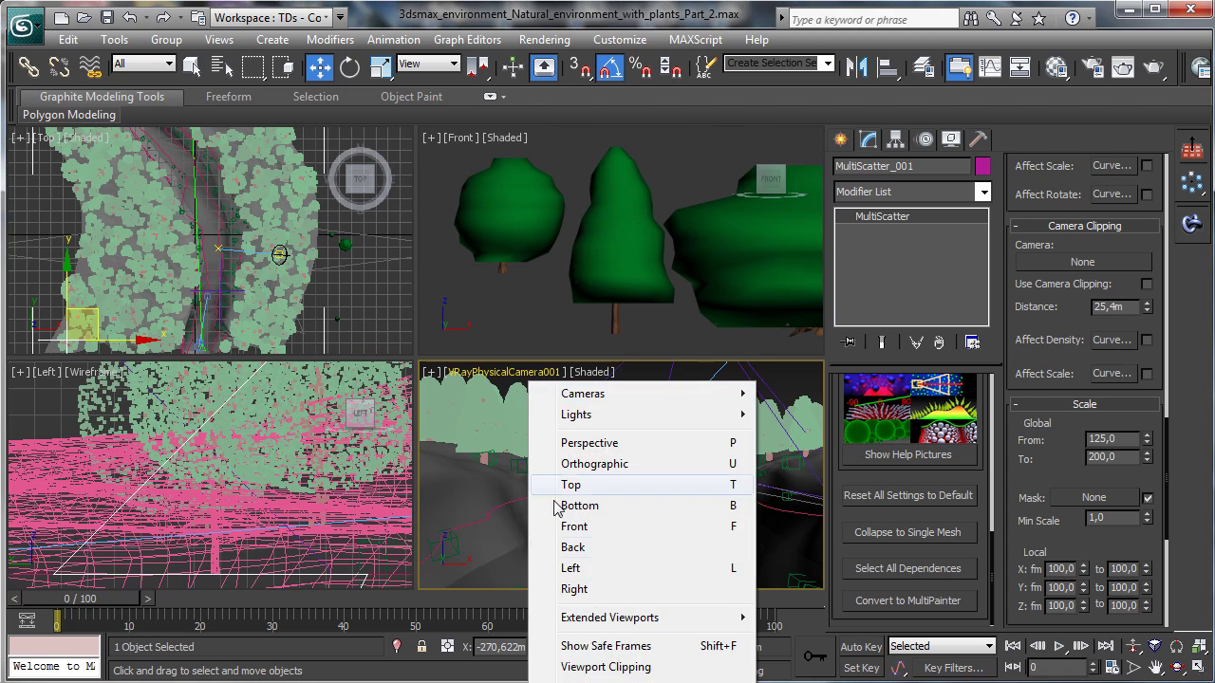
left_click(588, 679)
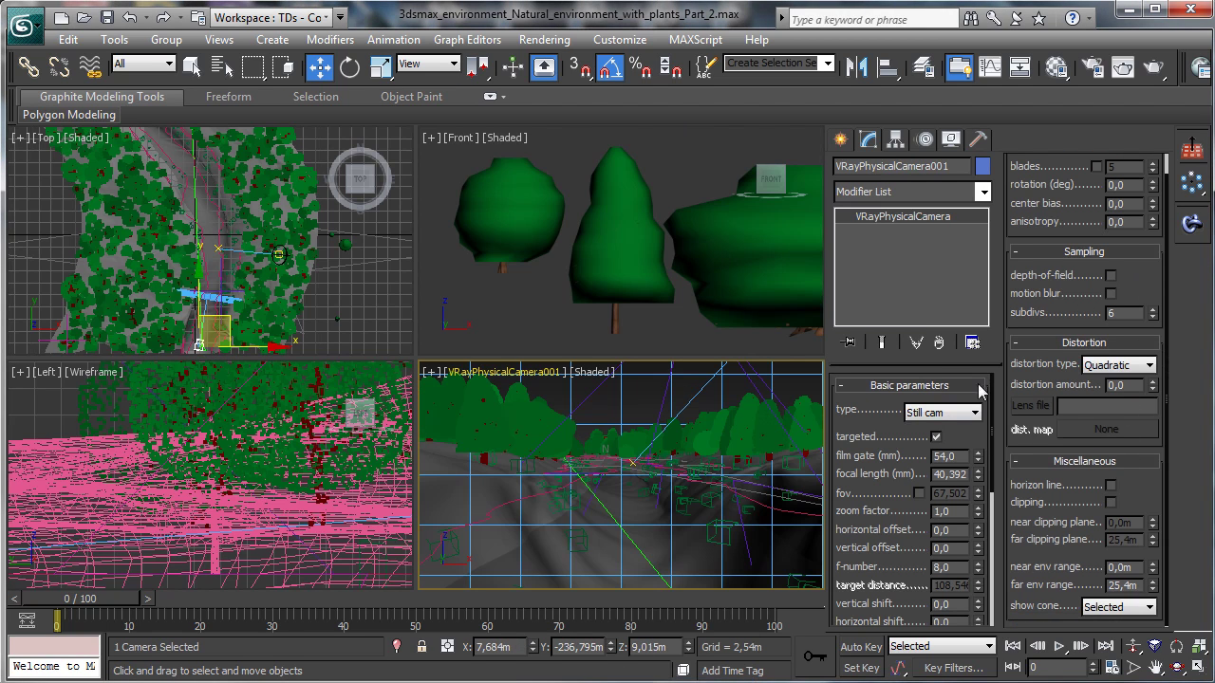
left_click_drag(836, 432, 892, 159)
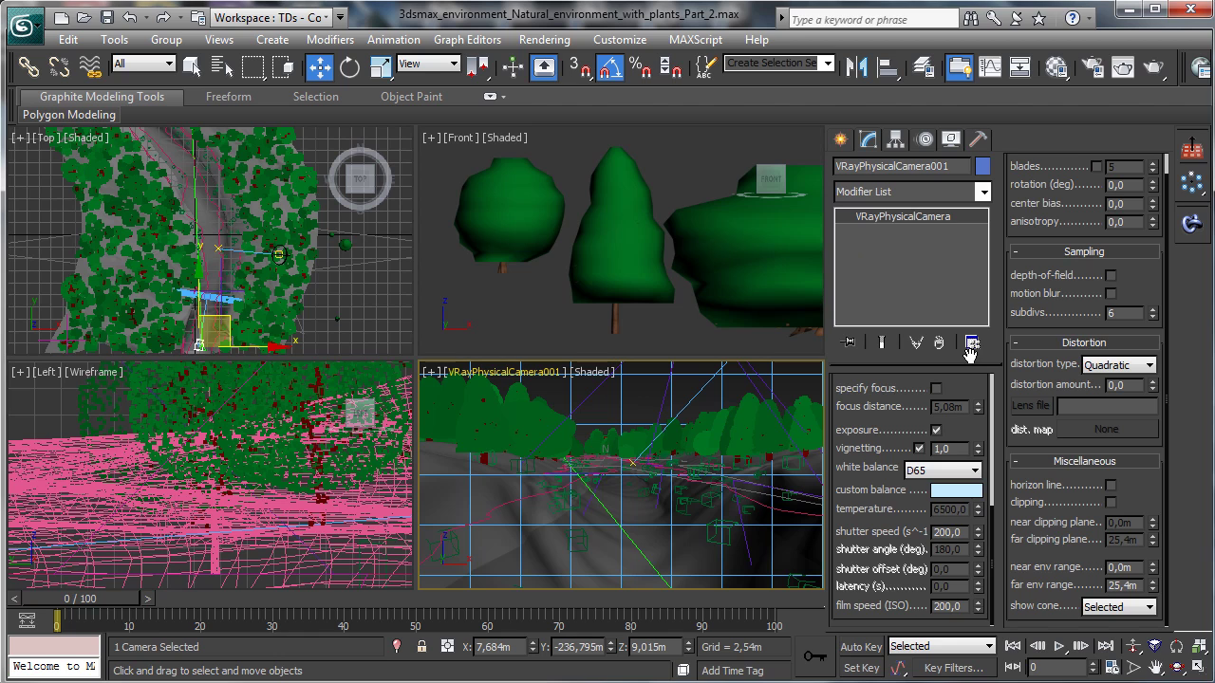
left_click_drag(969, 353, 954, 581)
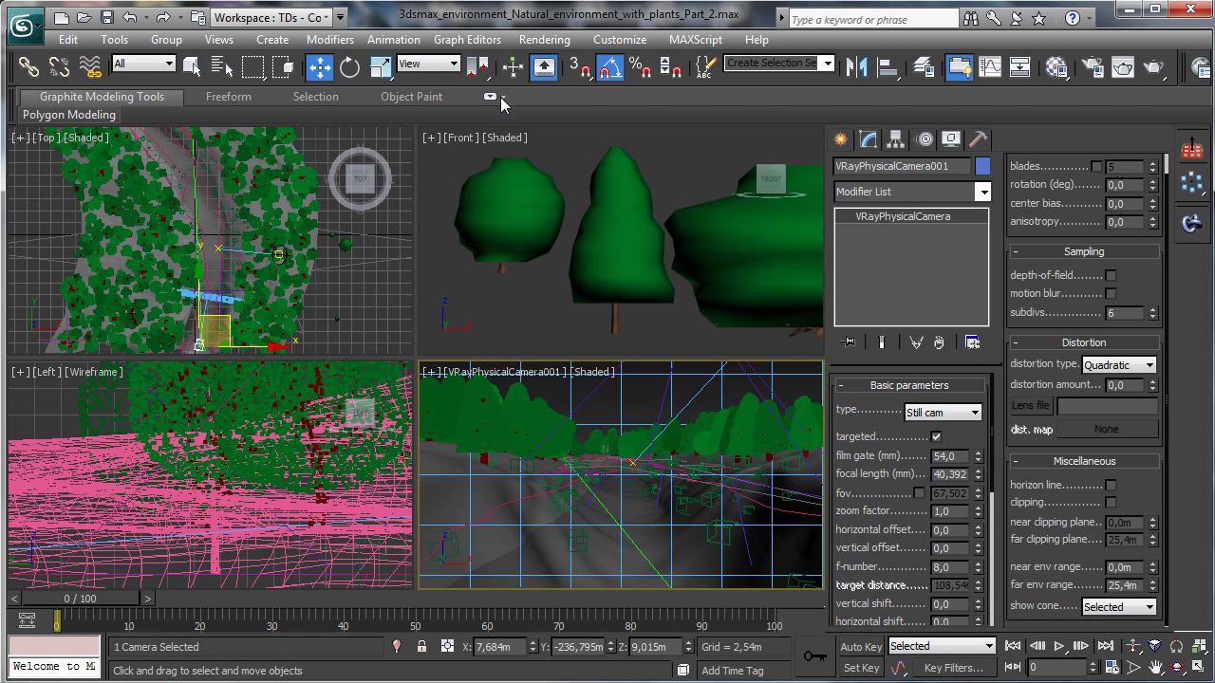
Step: Open the scene's environment settings and set the exposure control to VRay Exposure Control
left_click(543, 39)
left_click(581, 163)
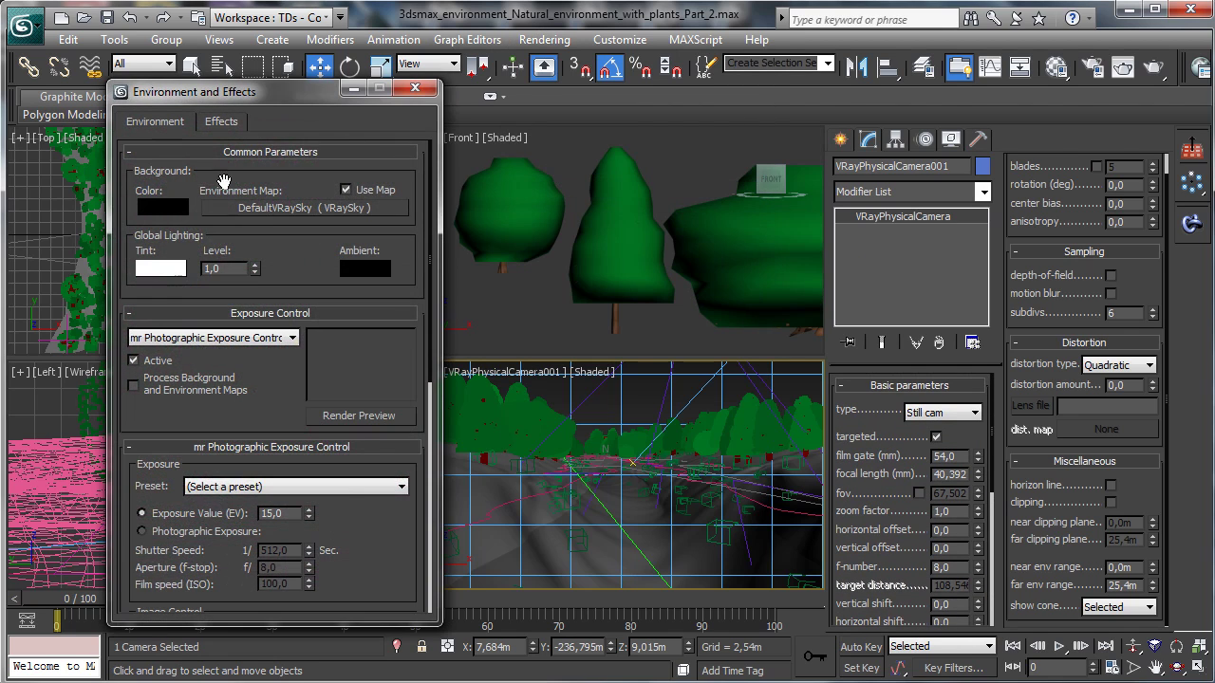
left_click(209, 337)
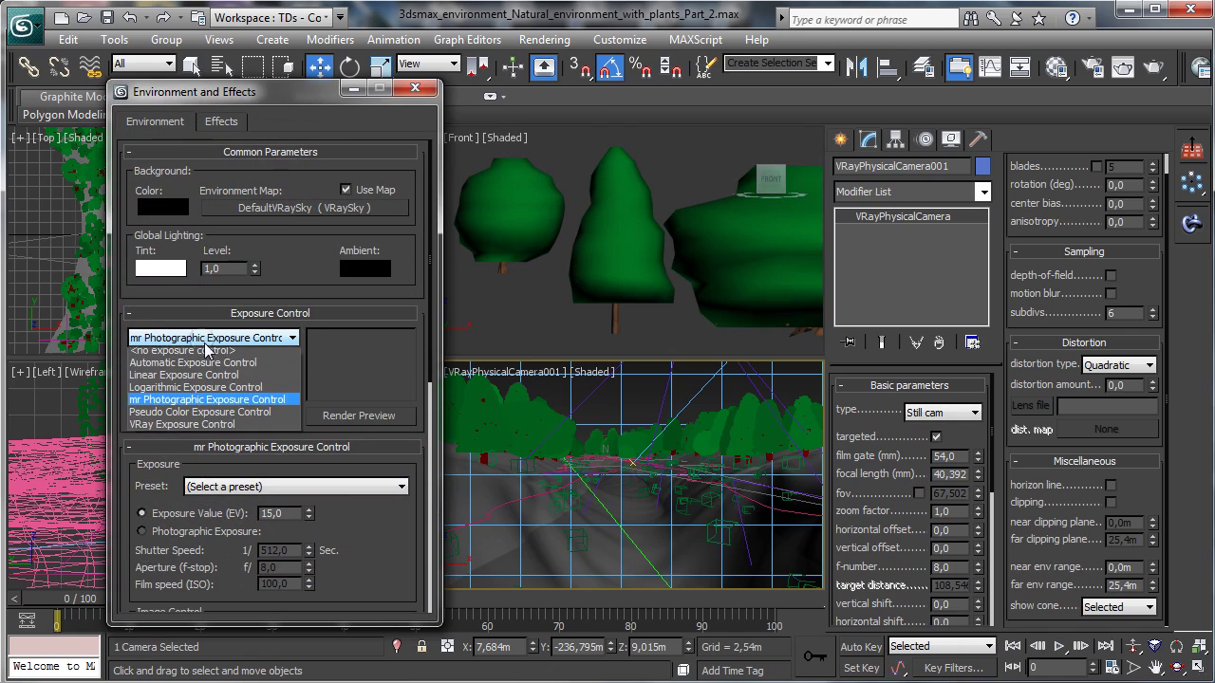
left_click(200, 429)
Step: Set the V-Ray Exposure Control mode to From VRay camera and collapse the general exposure control settings
scroll(287, 385, "down", 3)
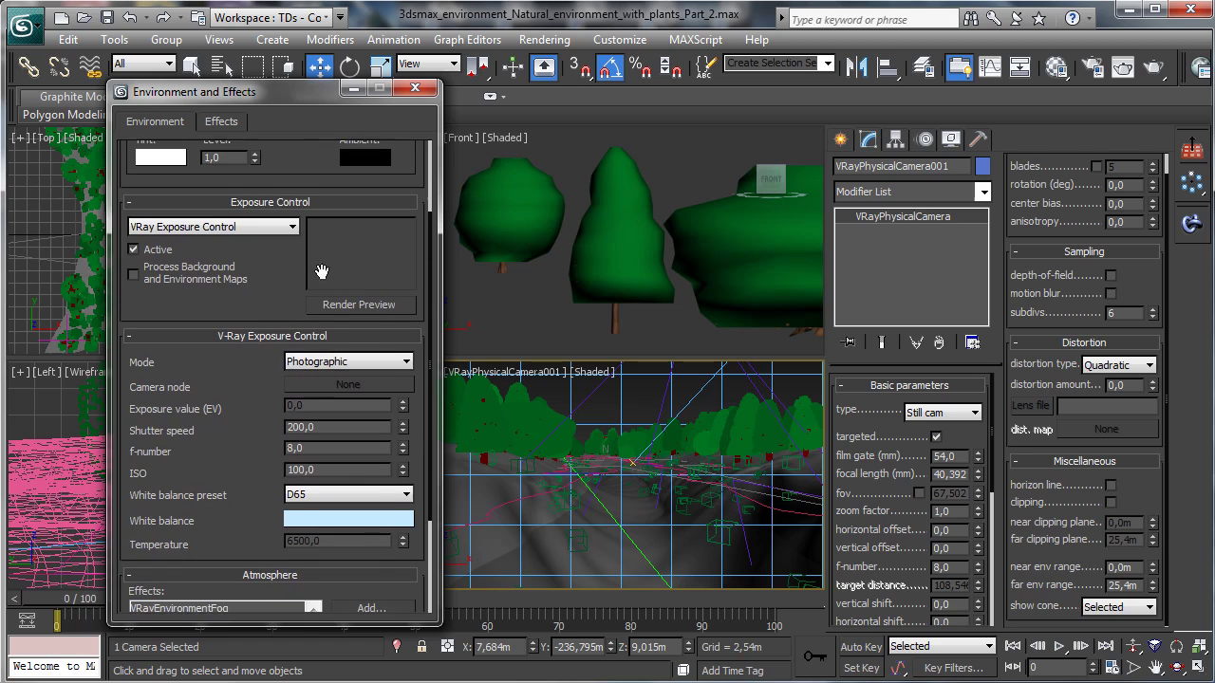
left_click(391, 362)
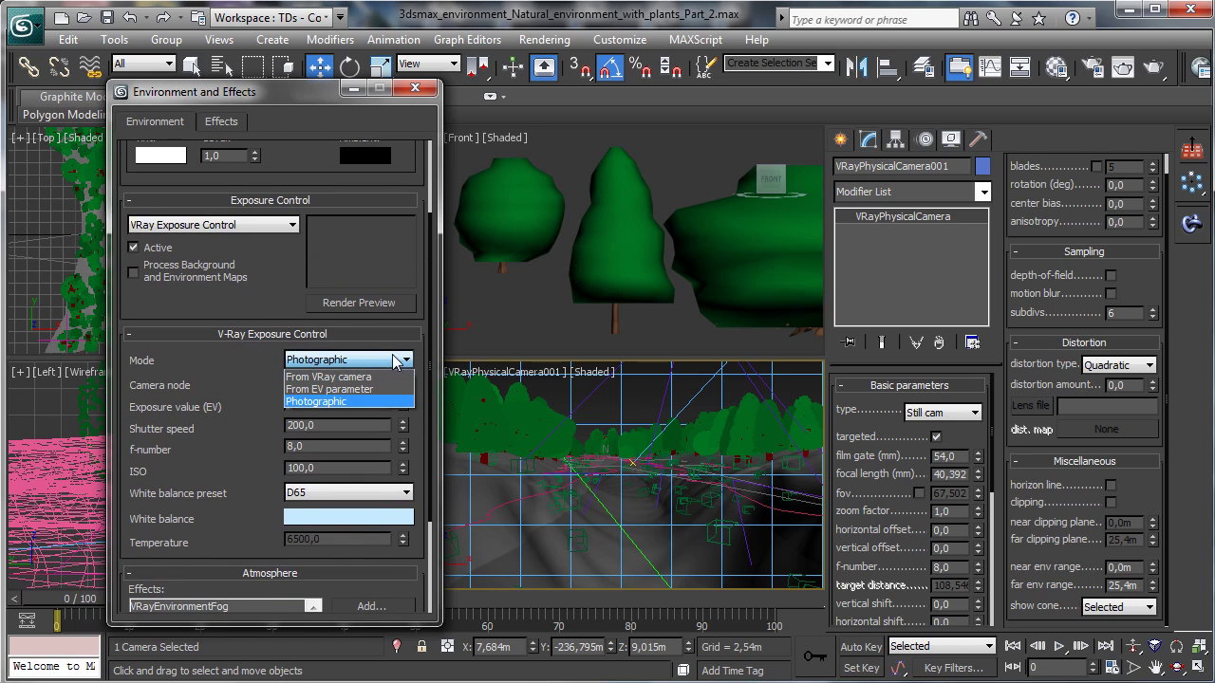
left_click(392, 362)
left_click(392, 362)
left_click(371, 374)
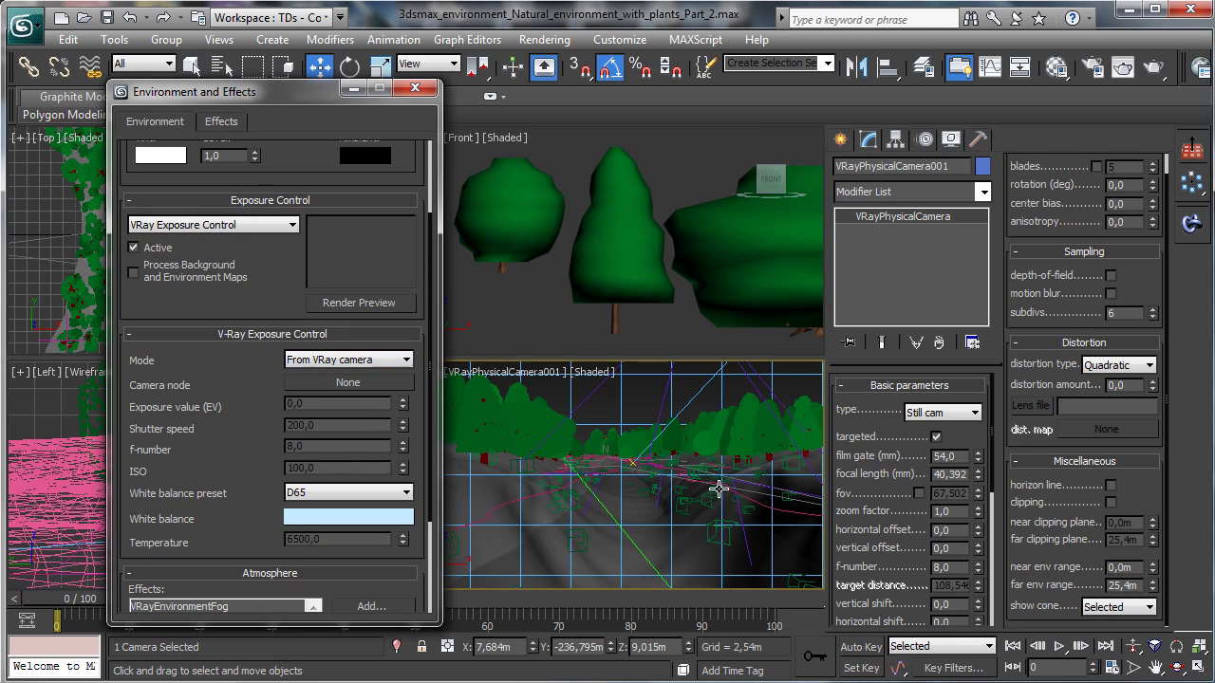
left_click(286, 203)
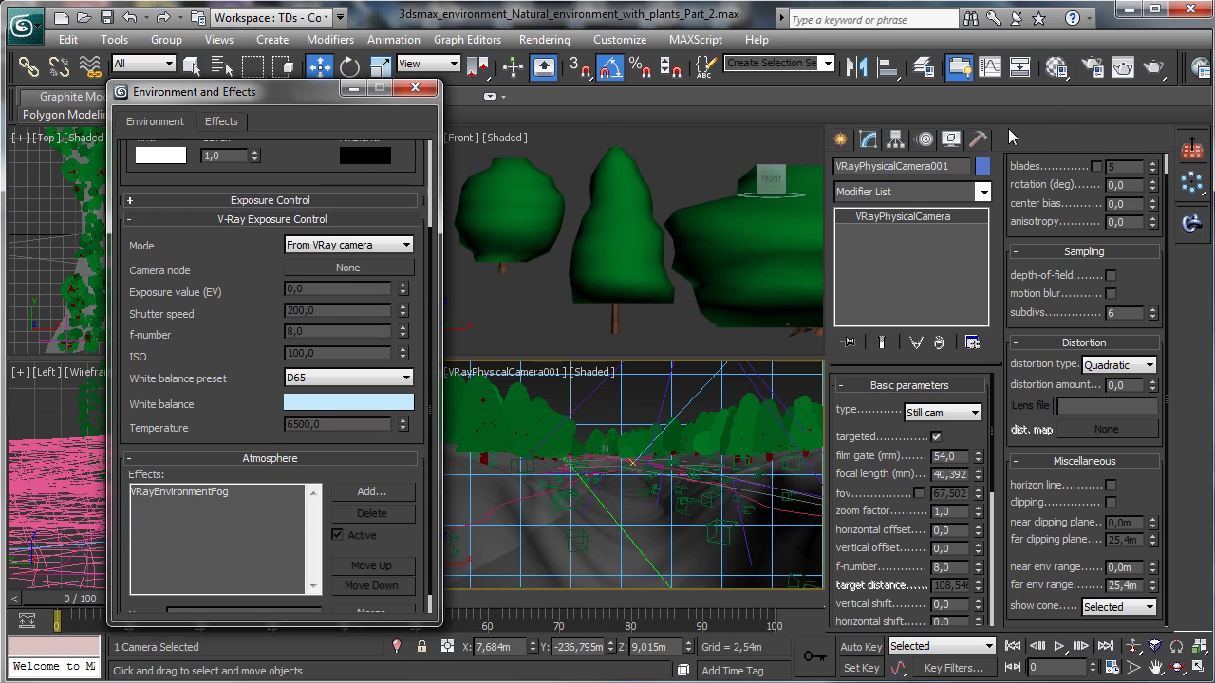
Step: Set the V-Ray color mapping type to Reinhard in the render setup
left_click(1091, 67)
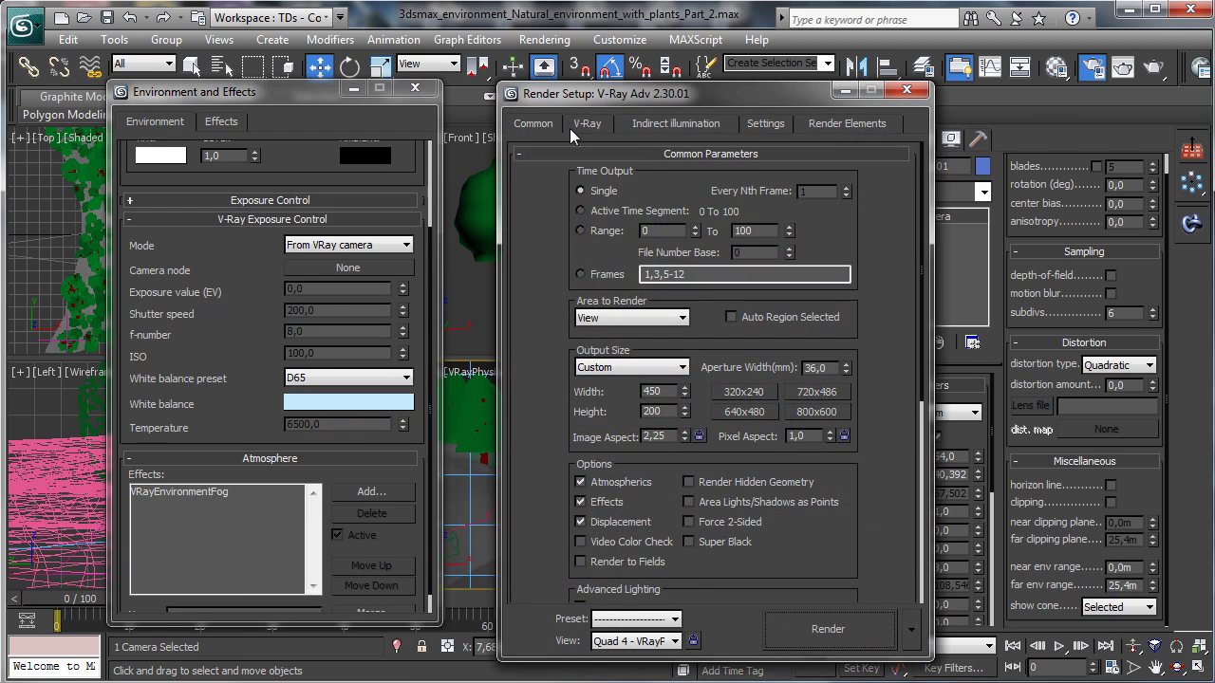
left_click(760, 123)
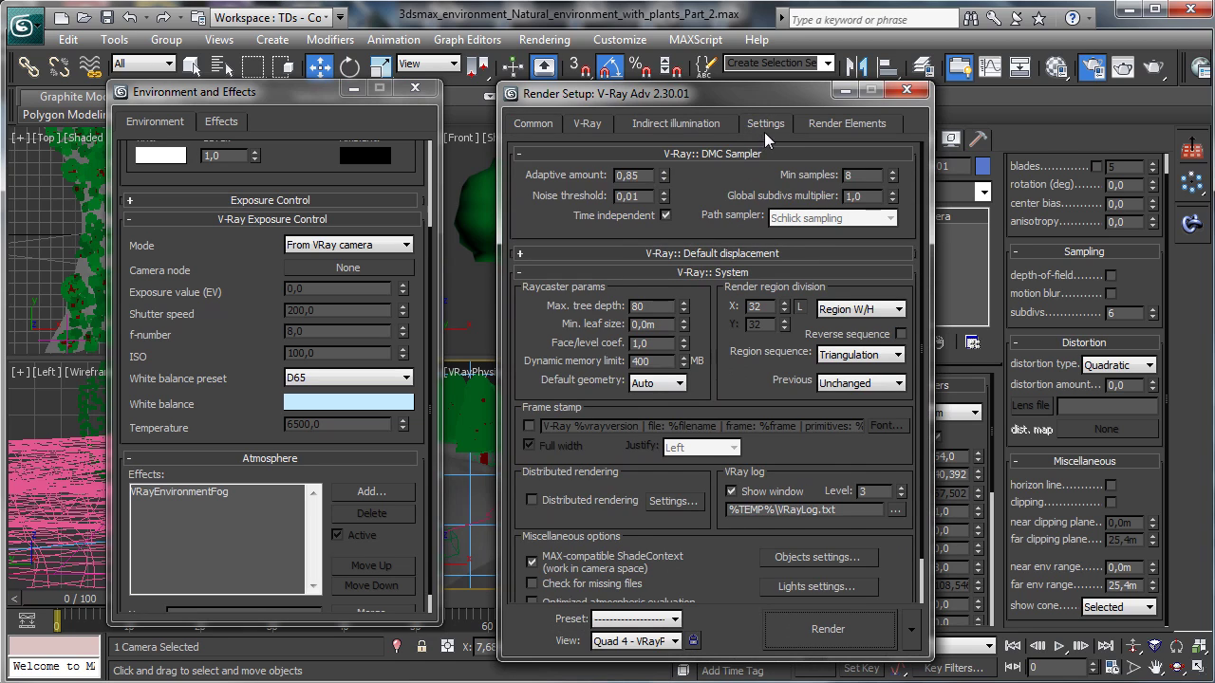
left_click(690, 123)
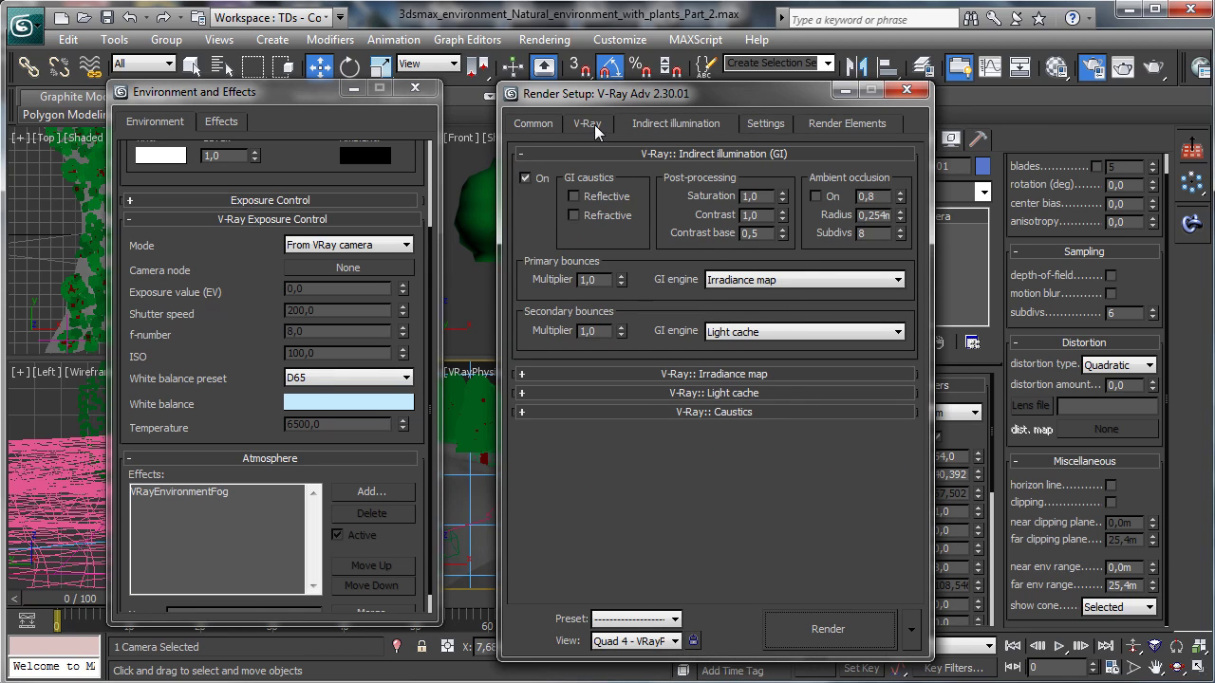
left_click(594, 125)
left_click(681, 432)
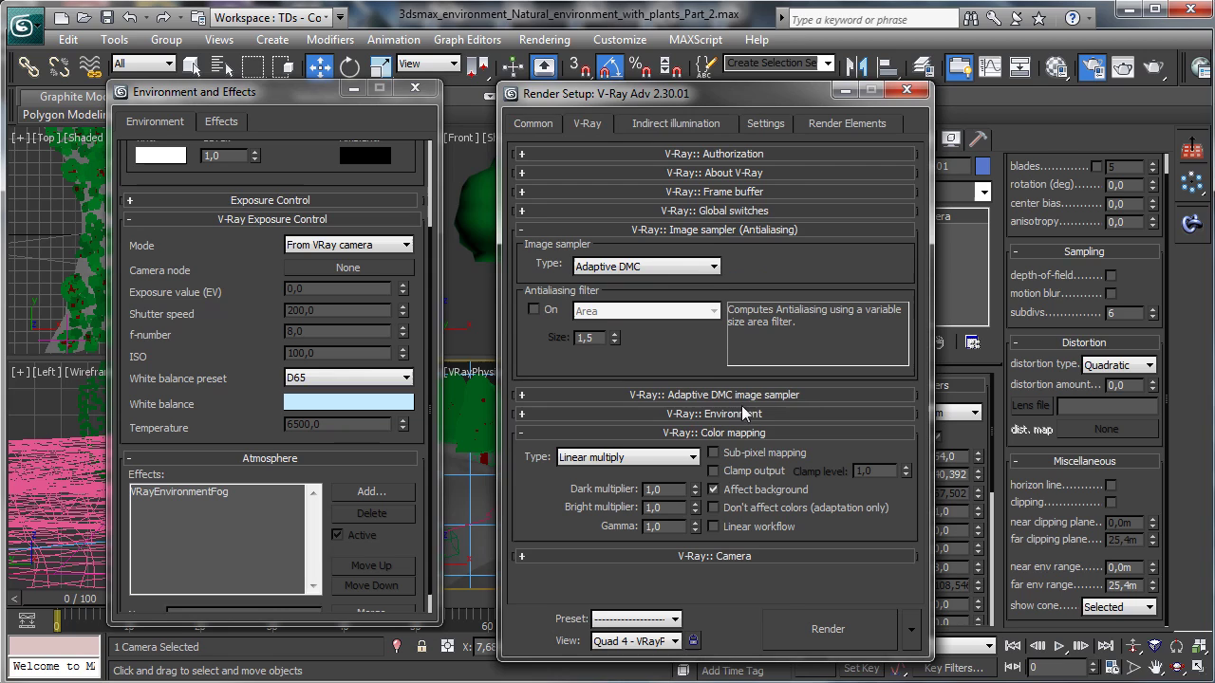
left_click(650, 457)
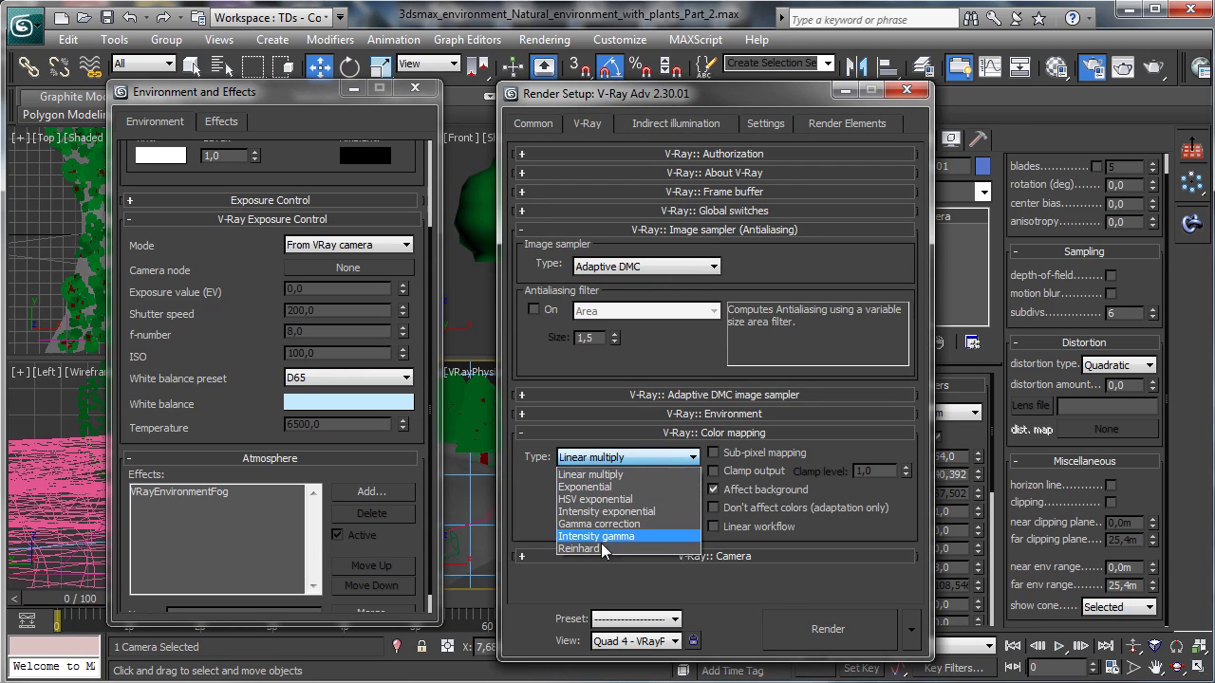
left_click(607, 548)
Step: Render the VRayPhysicalCamera001 view, close the rendered frame and save the scene
left_click(809, 629)
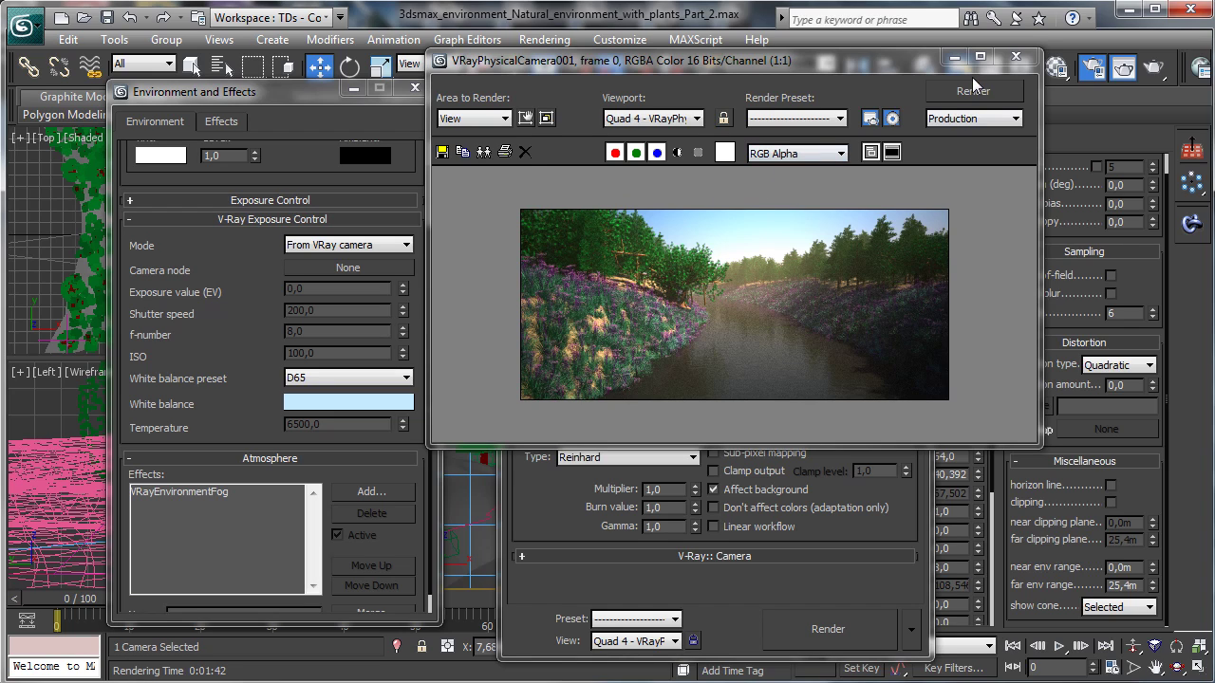
left_click(1015, 56)
left_click(107, 17)
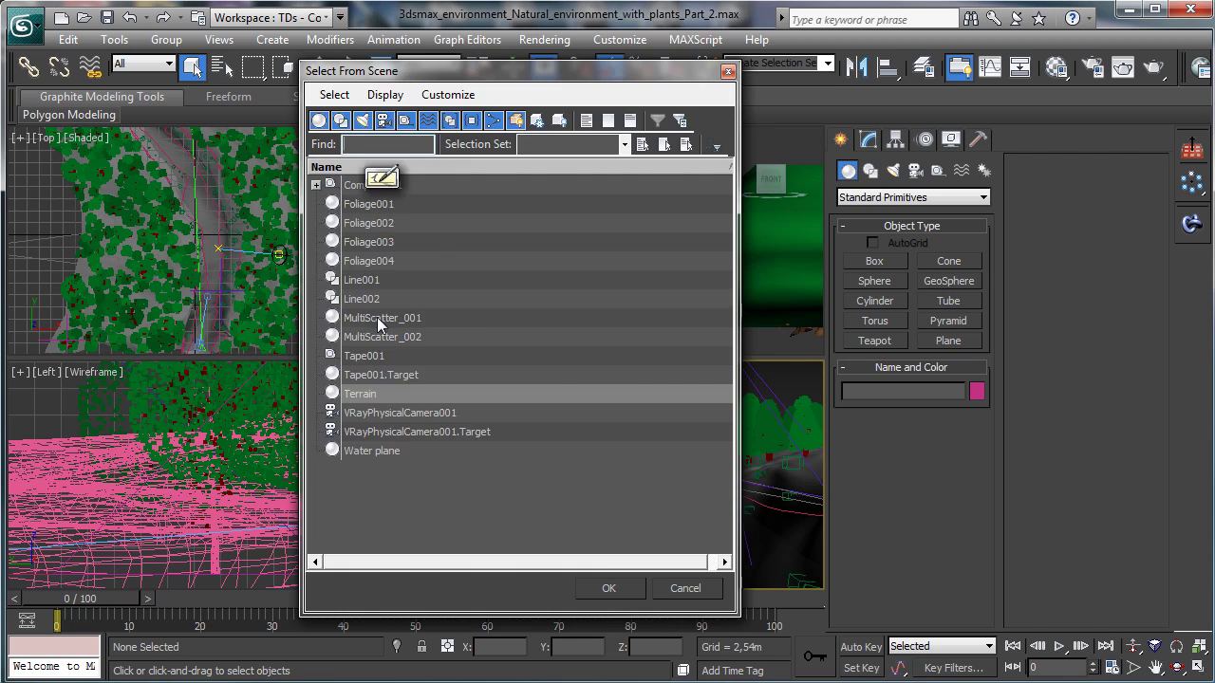
Step: Turn off the MultiScatter_001 and MultiScatter_002 scatter objects
double_click(375, 317)
left_click(867, 139)
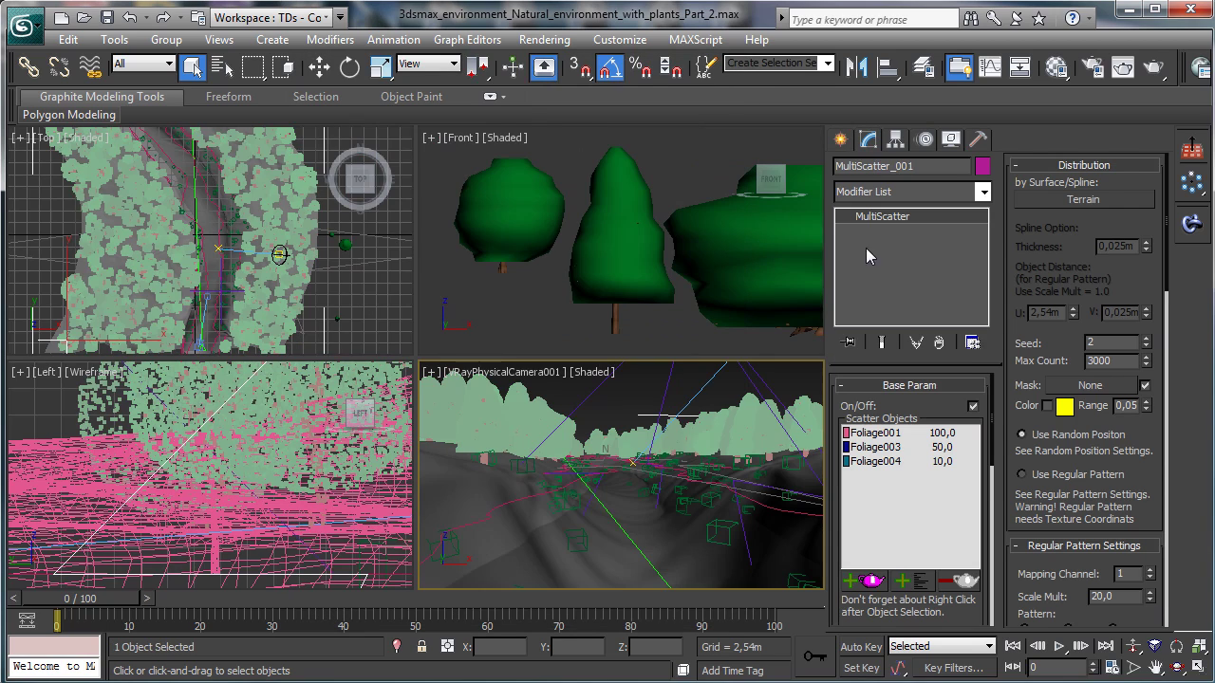
left_click(972, 407)
left_click(221, 66)
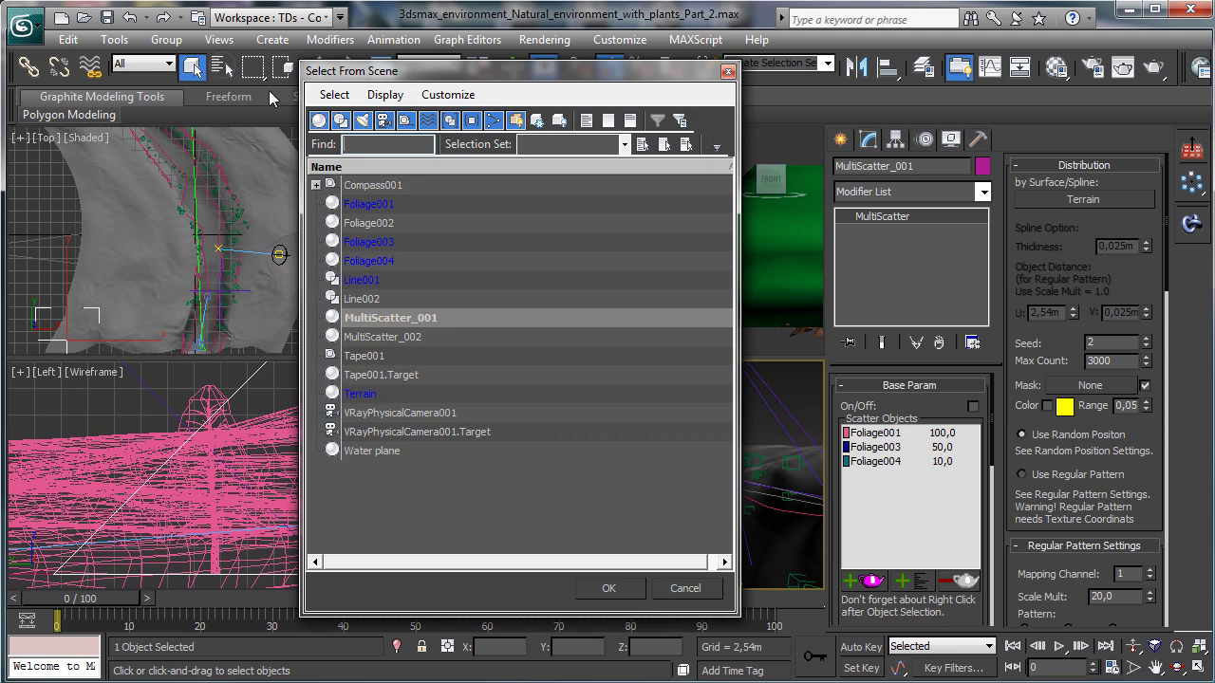
double_click(382, 336)
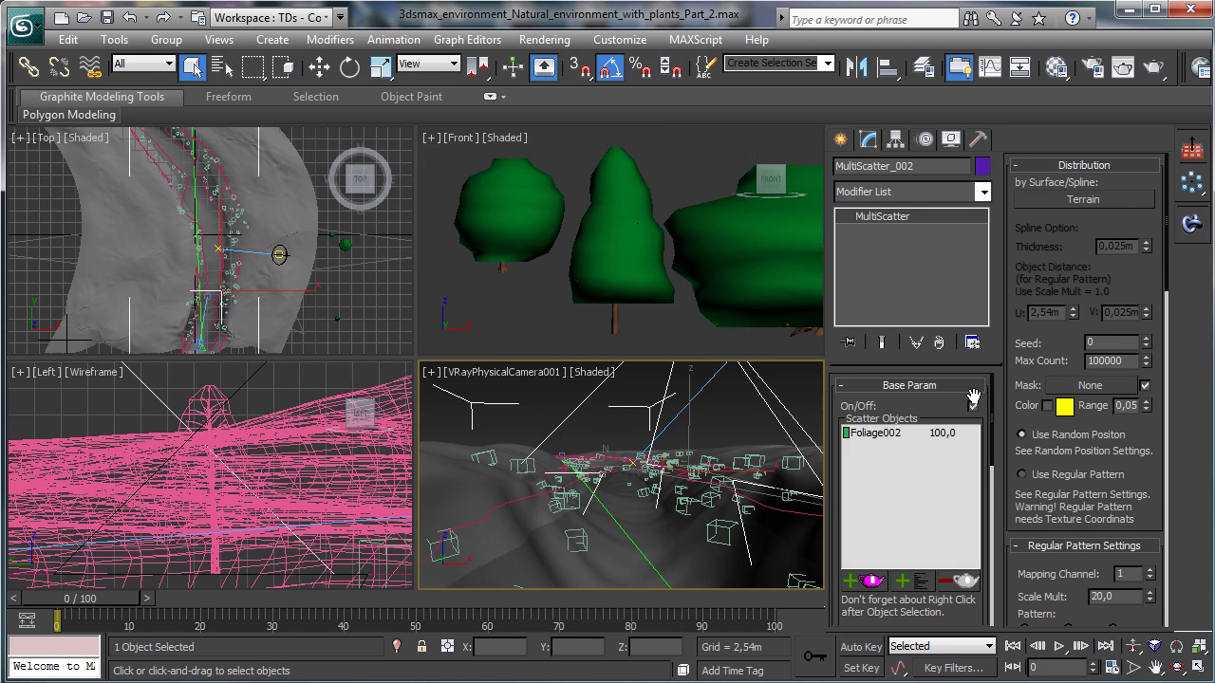
left_click(973, 407)
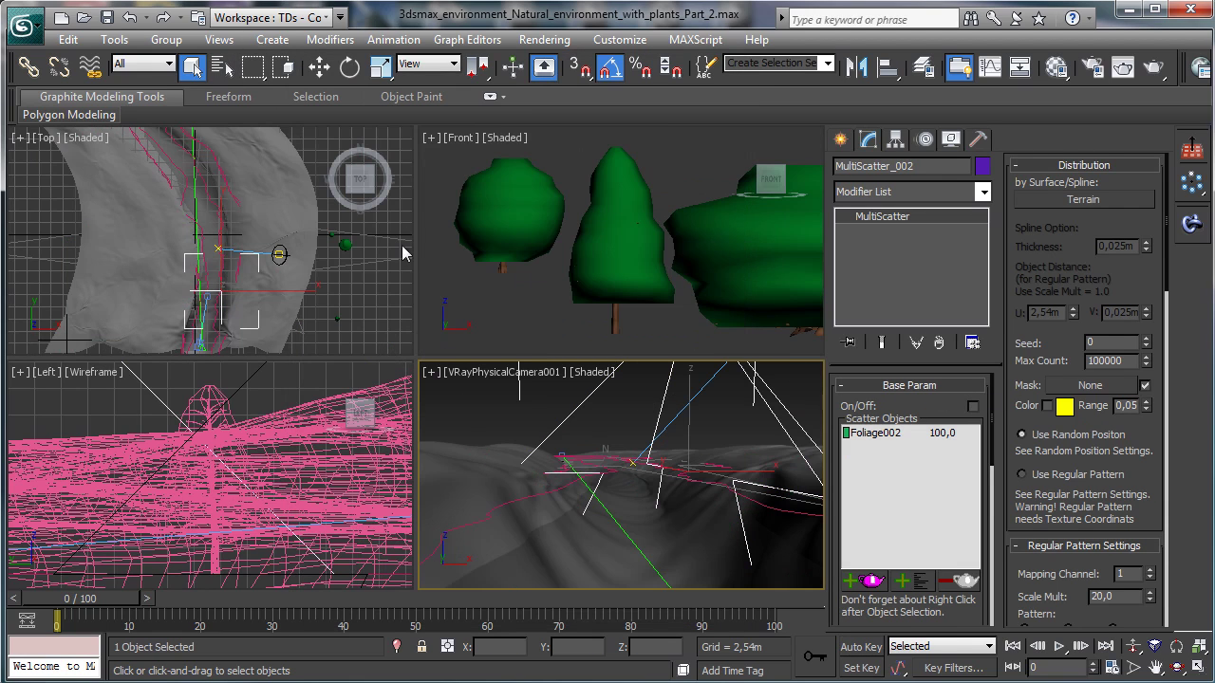
left_click(1198, 669)
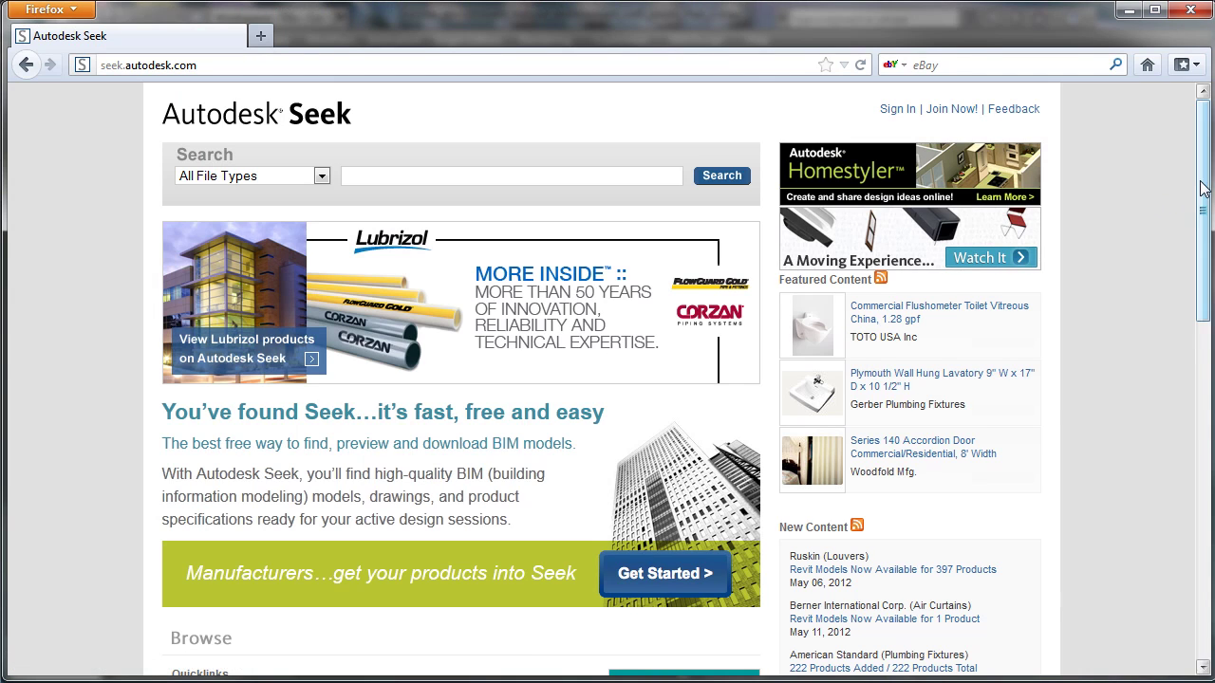
Step: Switch to Autodesk Seek in Firefox, open the Trees, Plants & Shrubs category and filter it to the MAX file type
left_click_drag(1201, 201, 1202, 310)
scroll(1143, 318, "down", 2)
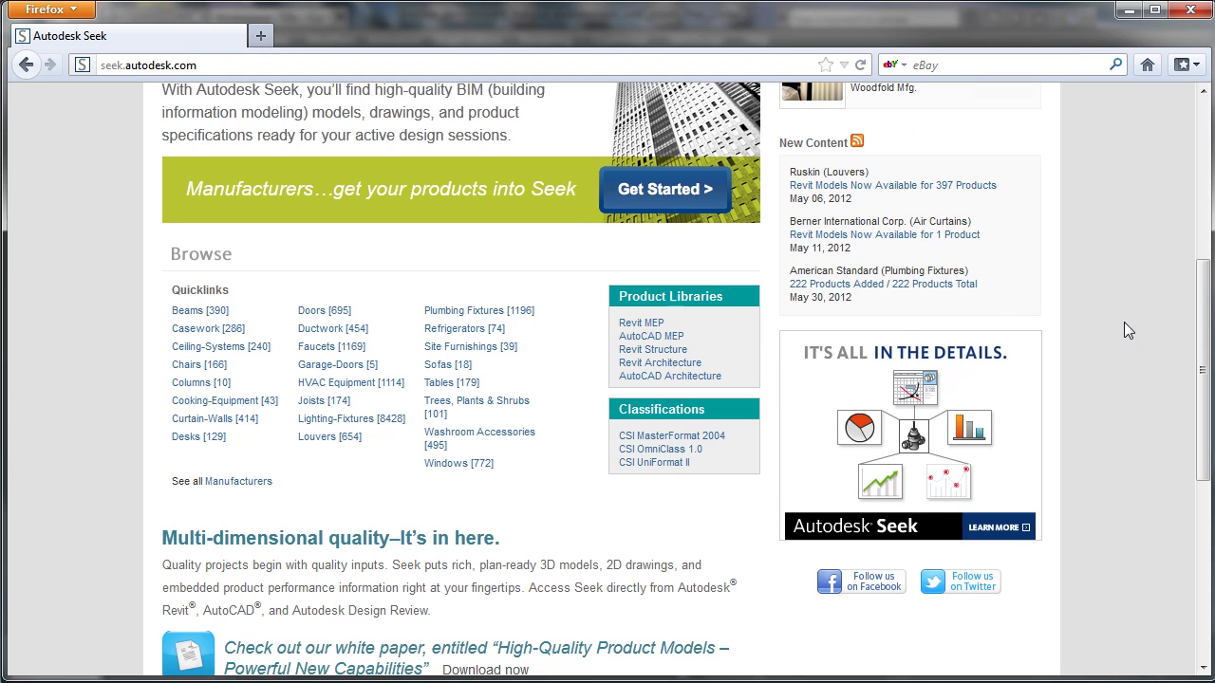
left_click_drag(1203, 319, 1183, 92)
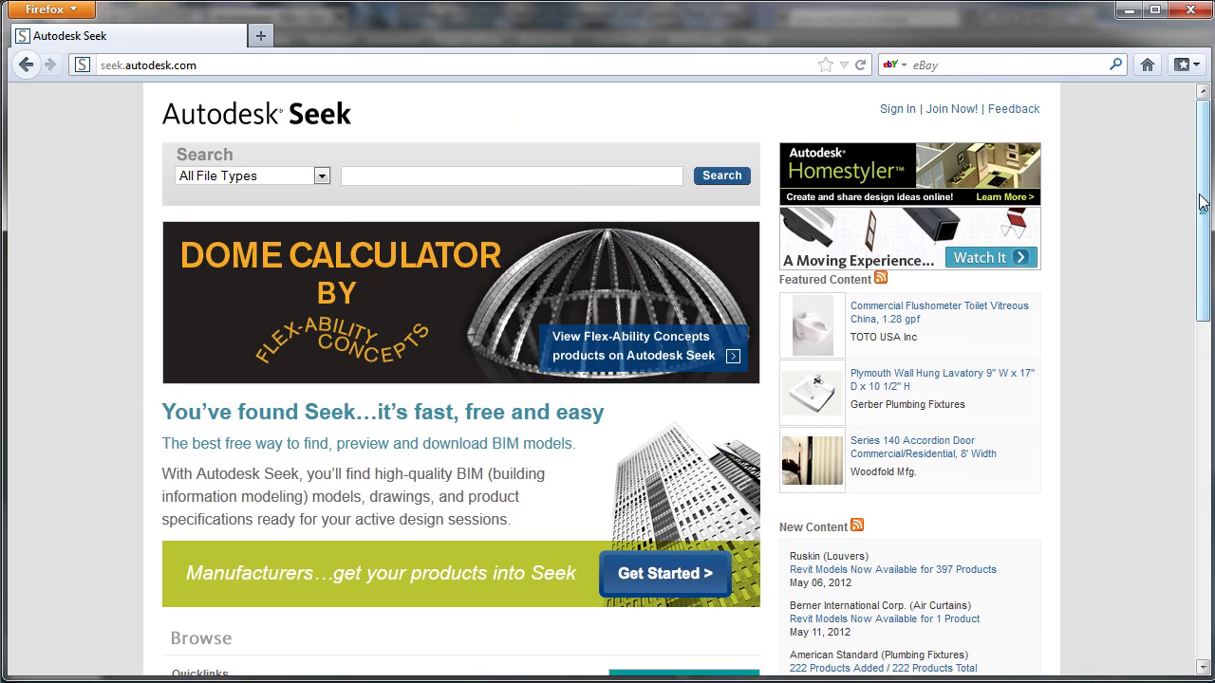
scroll(1144, 396, "down", 5)
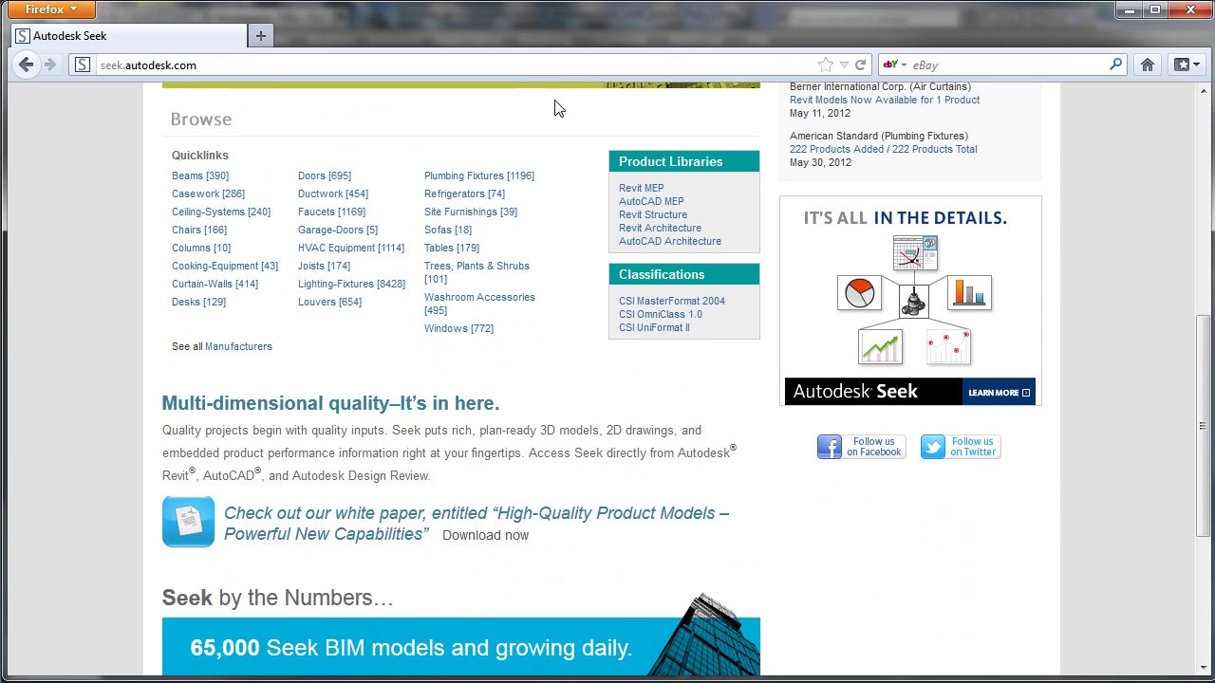
left_click(446, 275)
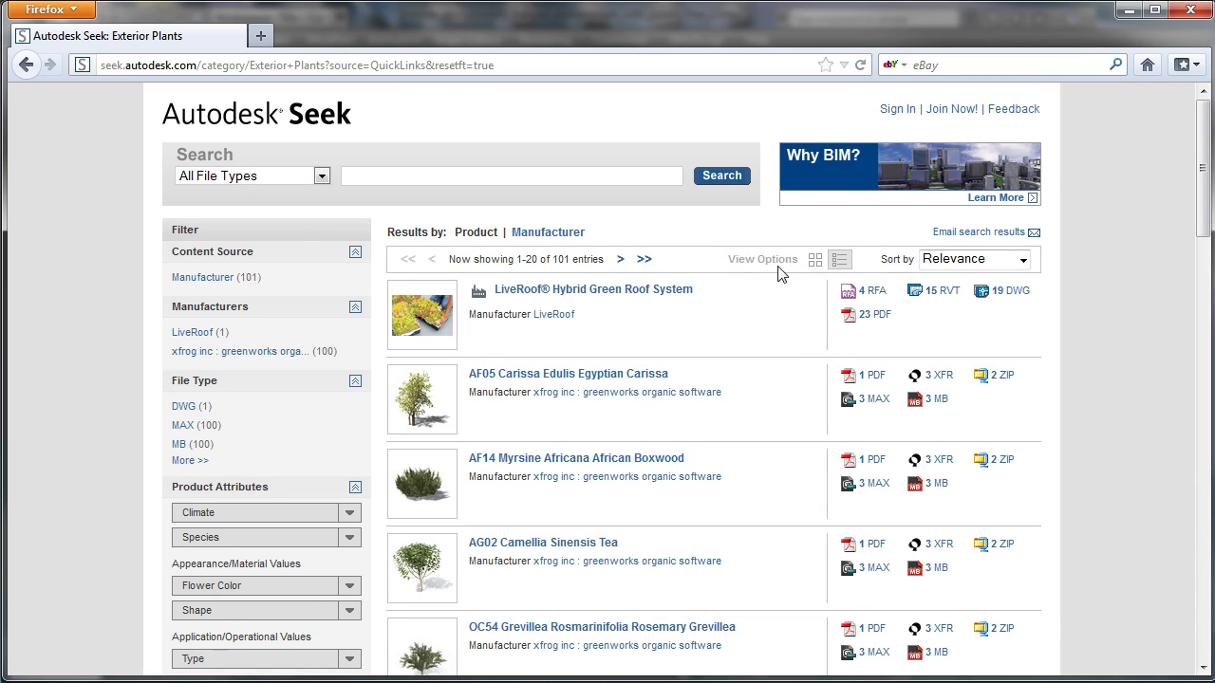
left_click(181, 425)
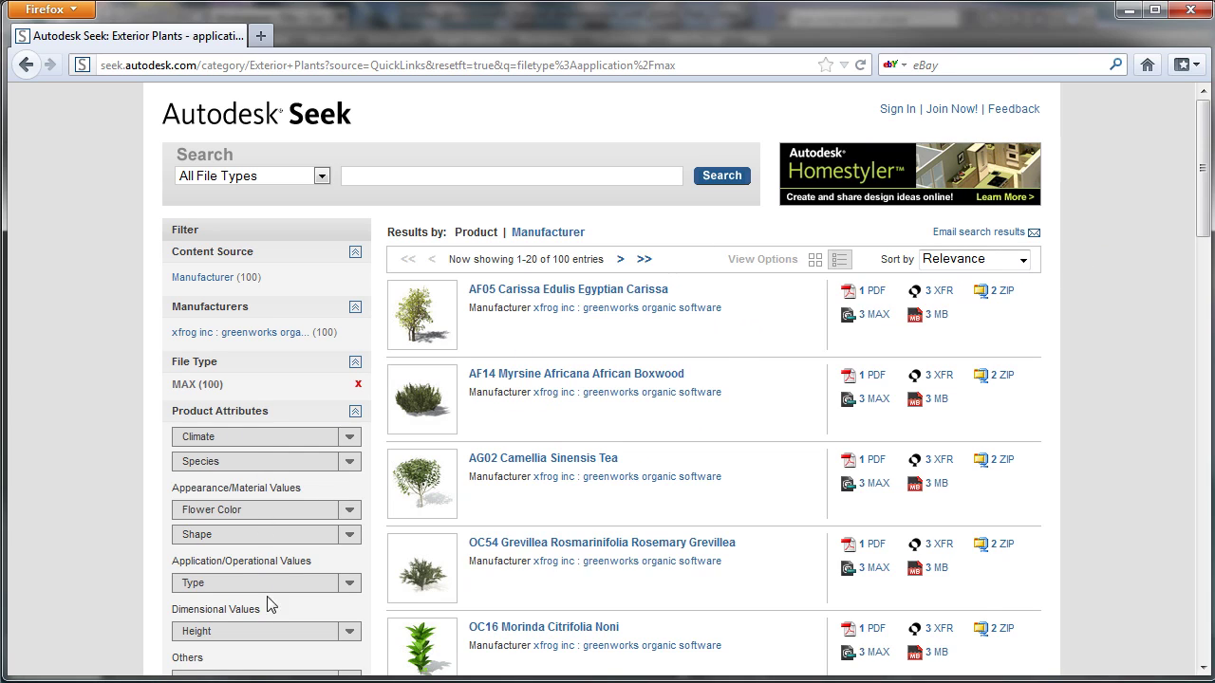
Step: Preview the first plants in the results and open the MAX files of AF14 Myrsine Africana African Boxwood
left_click_drag(1202, 167, 1198, 227)
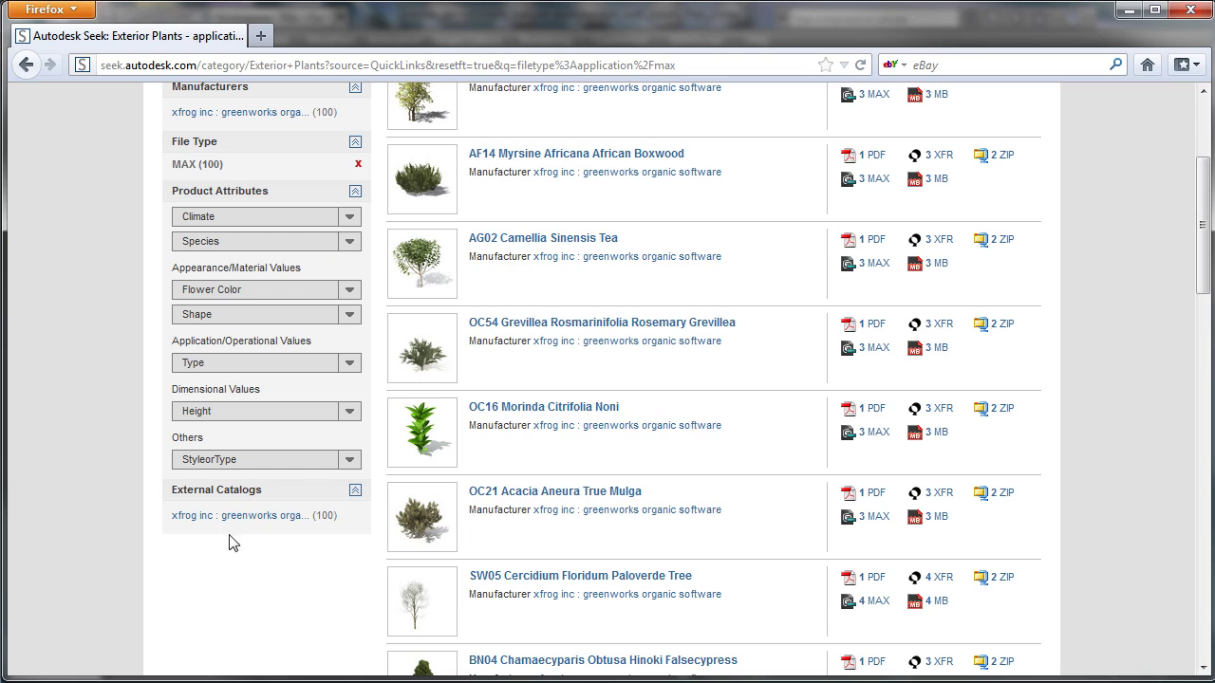
left_click_drag(1205, 275, 1204, 203)
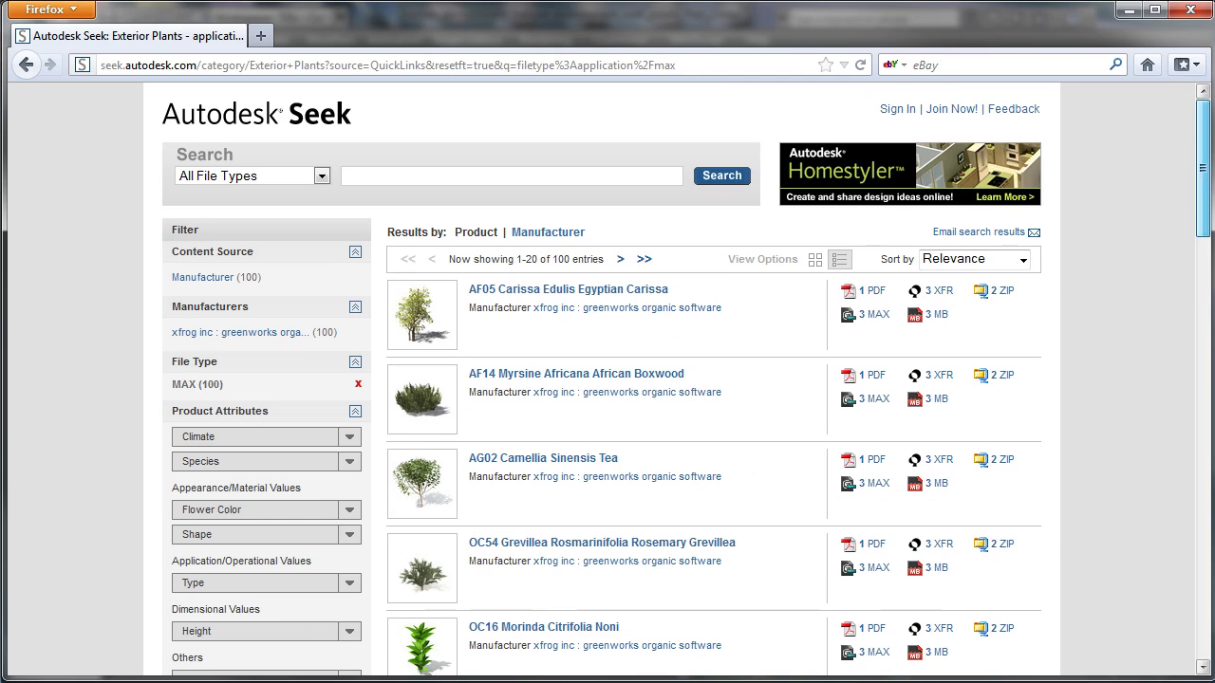
mouse_move(418, 311)
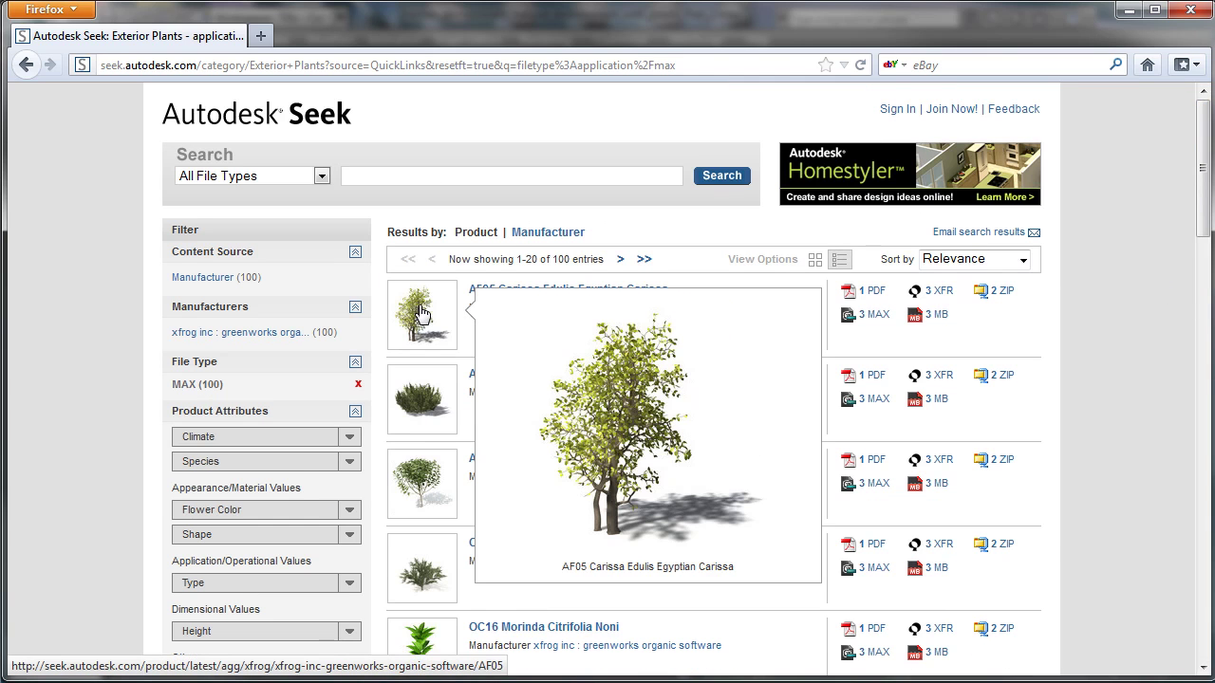
mouse_move(413, 395)
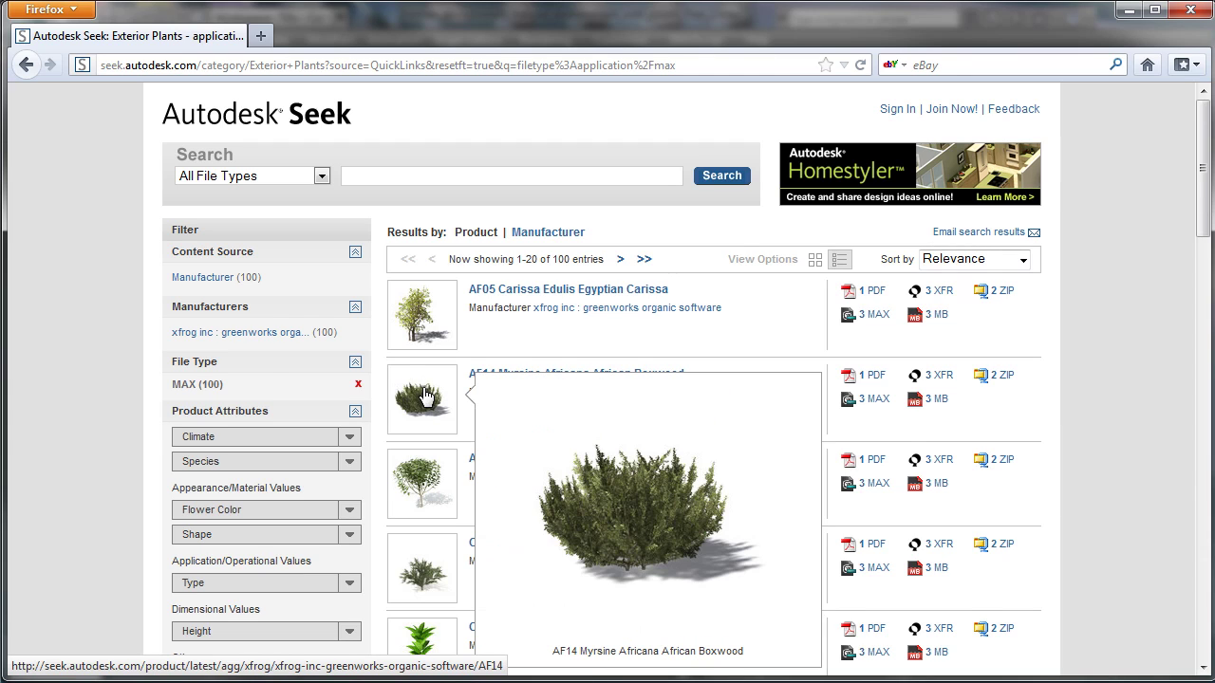
left_click(858, 403)
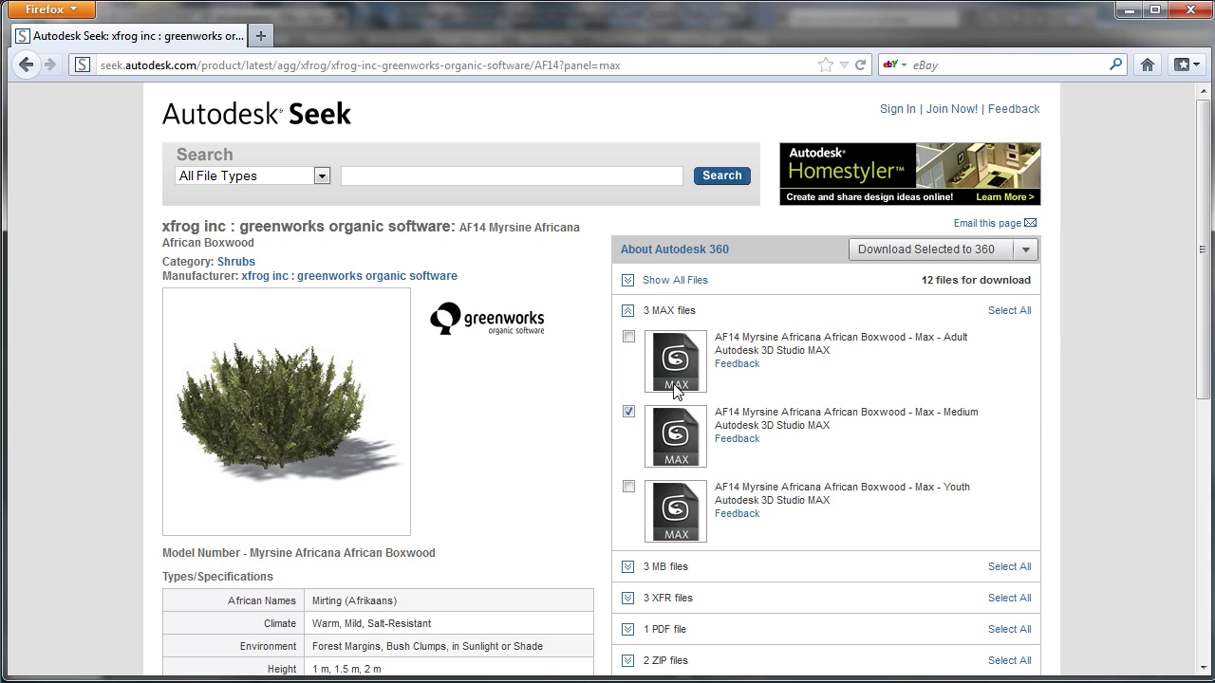
Step: Select the Adult and Medium MAX files of the African Boxwood and set the download option to Download Selected to Local
left_click(628, 337)
left_click(1025, 250)
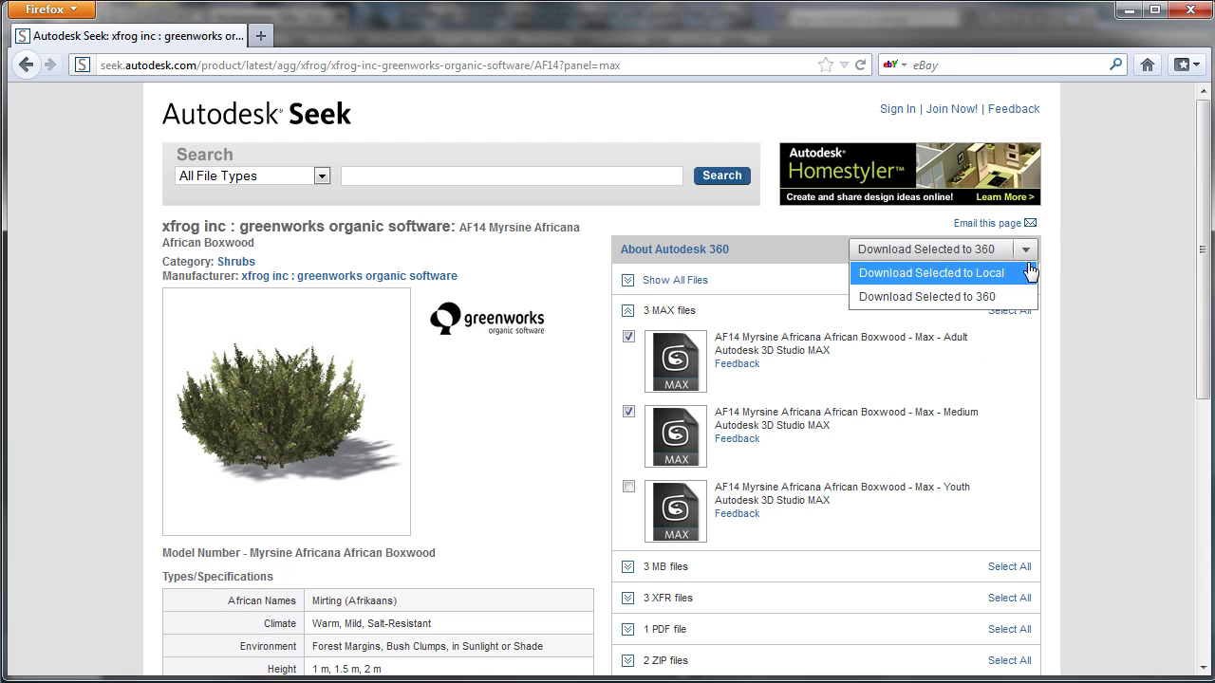
left_click(999, 274)
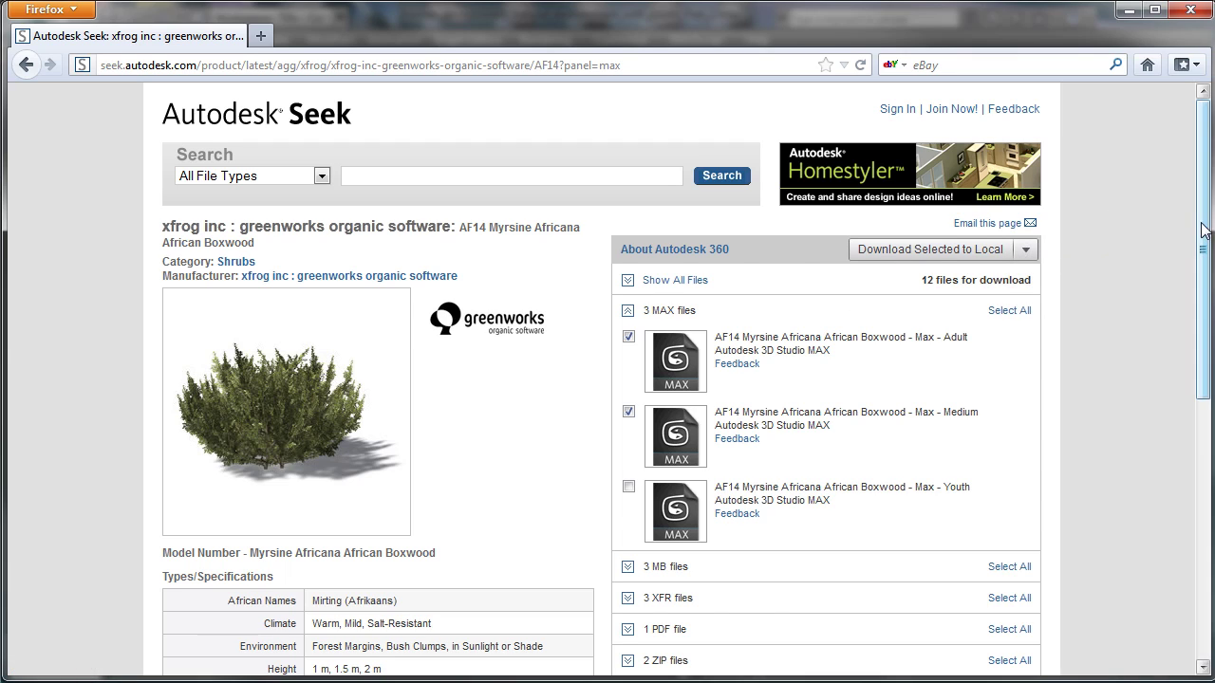
Step: Review the African Boxwood's specifications, request the download of the selected files and accept the Terms and Conditions
scroll(1148, 285, "down", 5)
scroll(1152, 409, "down", 1)
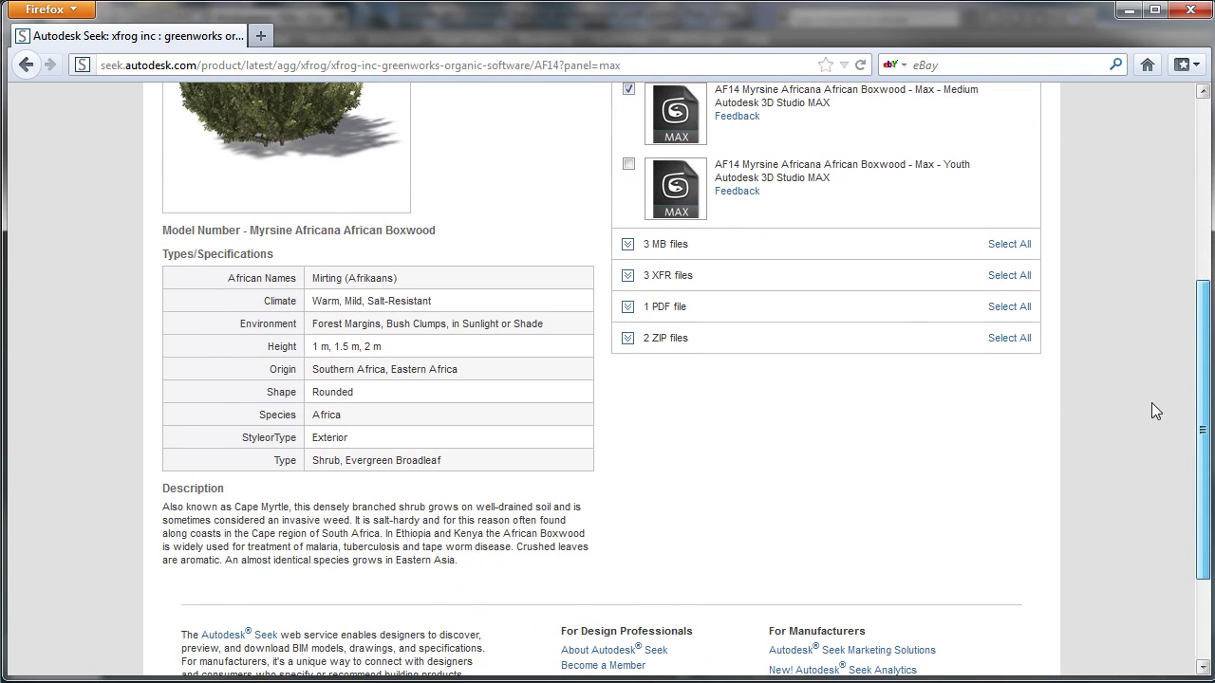
scroll(1143, 414, "down", 2)
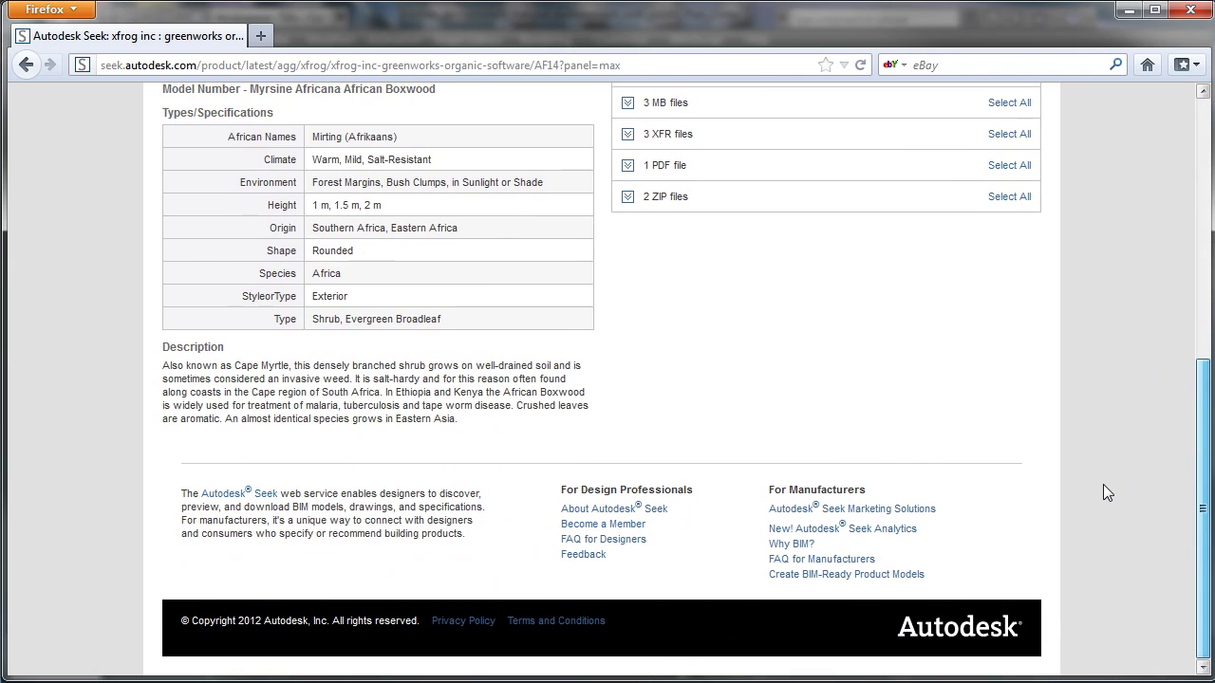
scroll(1102, 493, "up", 7)
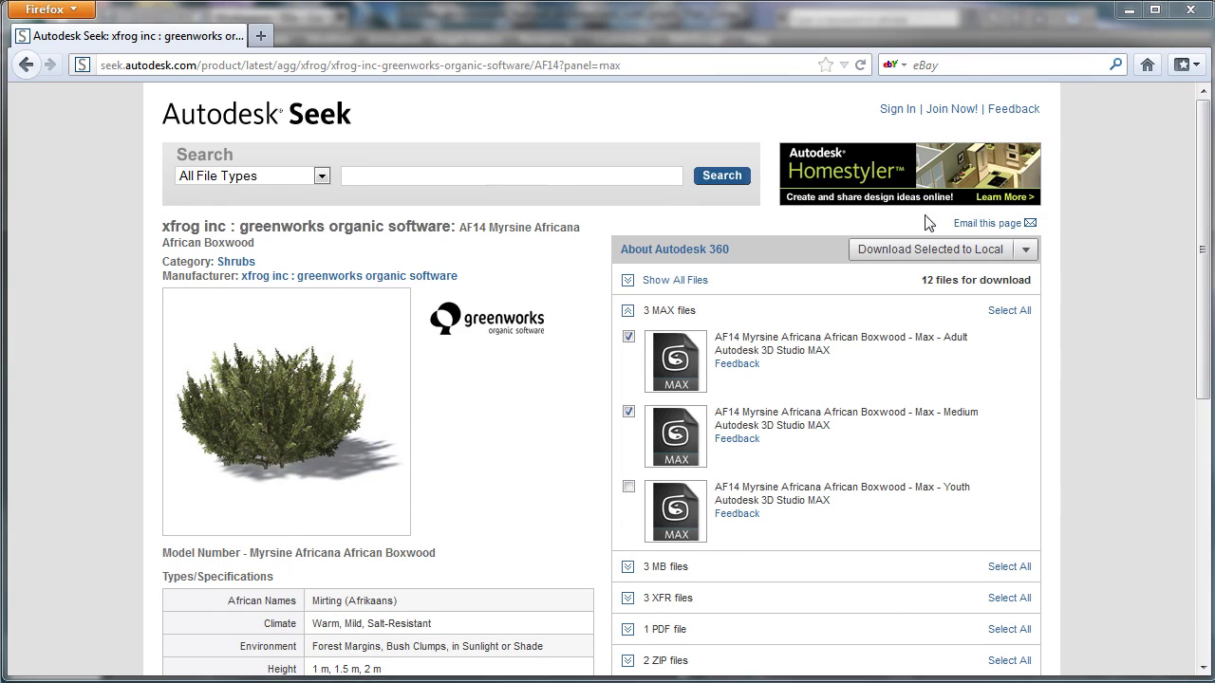
left_click(925, 252)
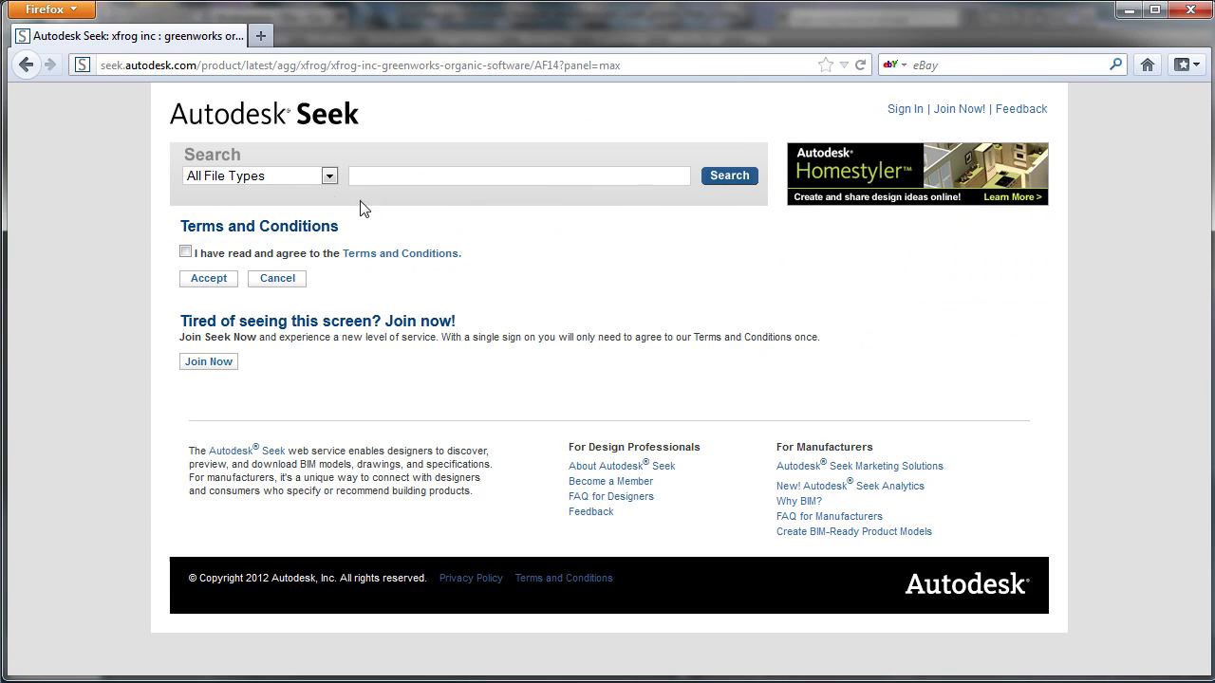
left_click(186, 252)
left_click(209, 278)
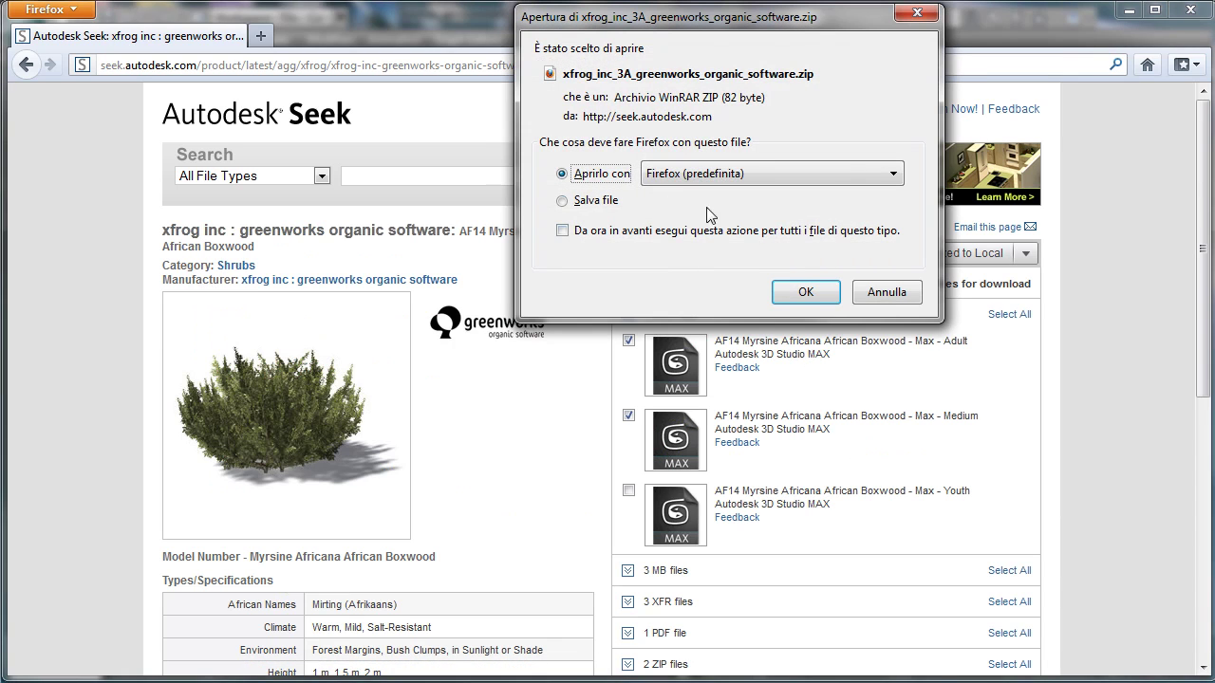
Step: Save the African Boxwood ZIP archive to disk and return to the plant results
left_click(602, 203)
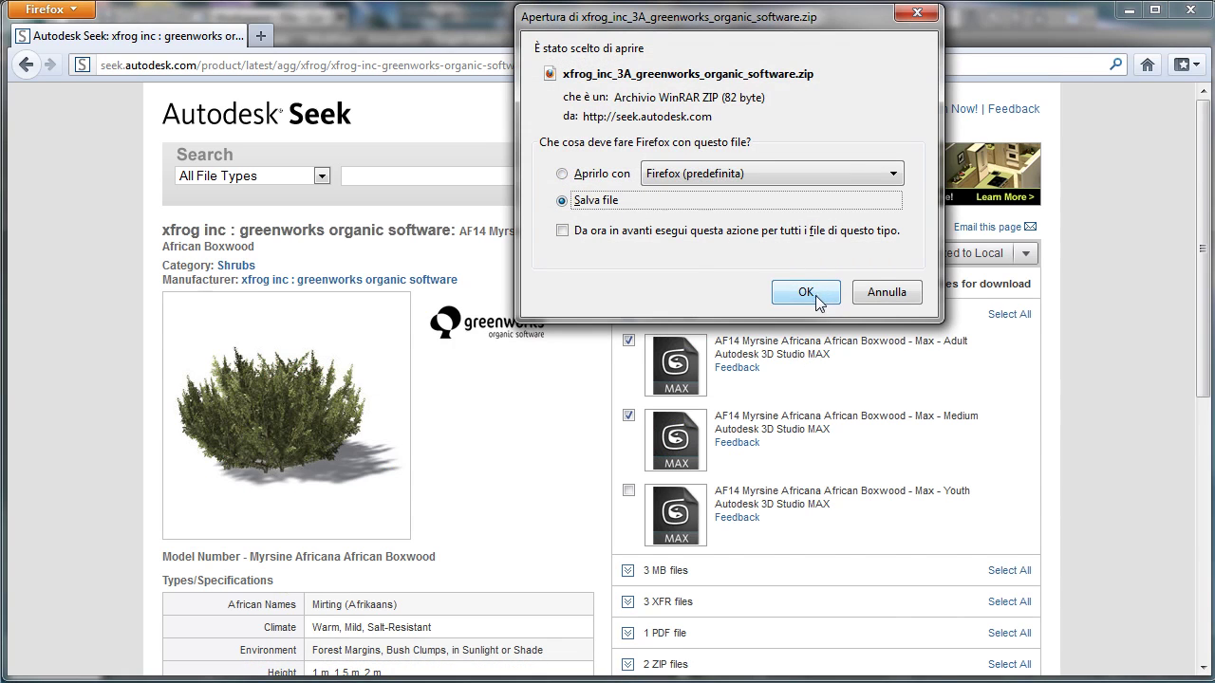
left_click(811, 296)
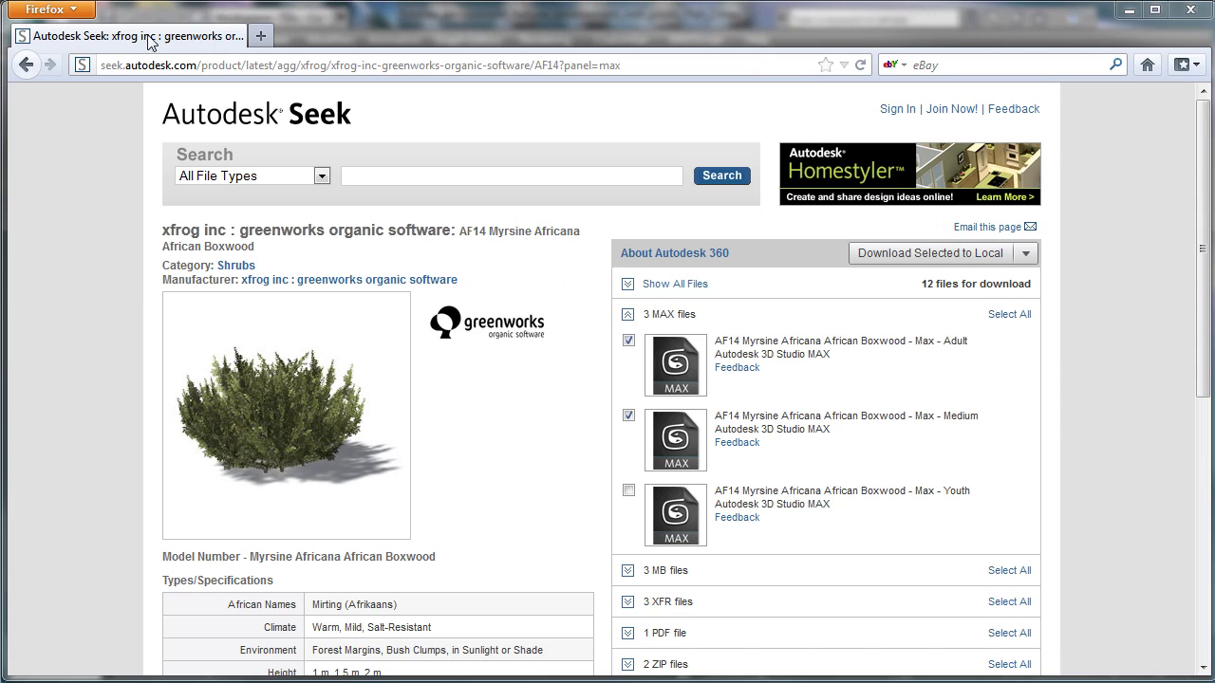
left_click(25, 65)
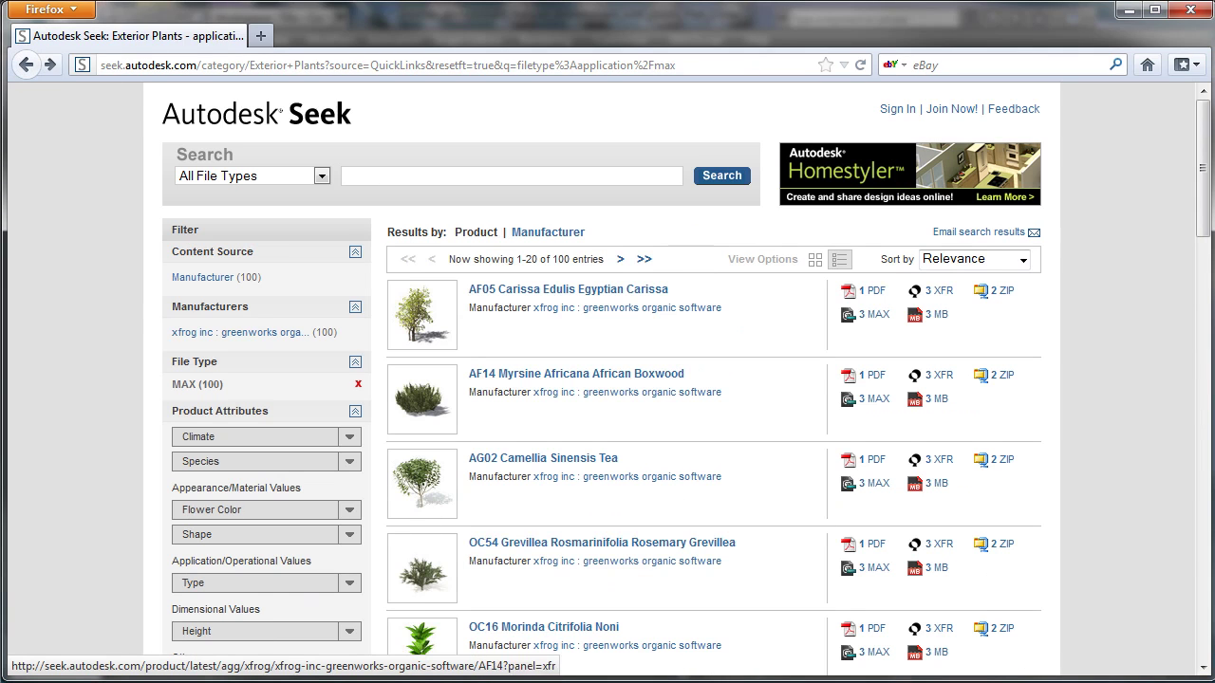
Step: Preview the next shrubs in the results and open the MAX files of OC16 Morinda Citrifolia Noni
scroll(418, 190, "down", 6)
mouse_move(417, 276)
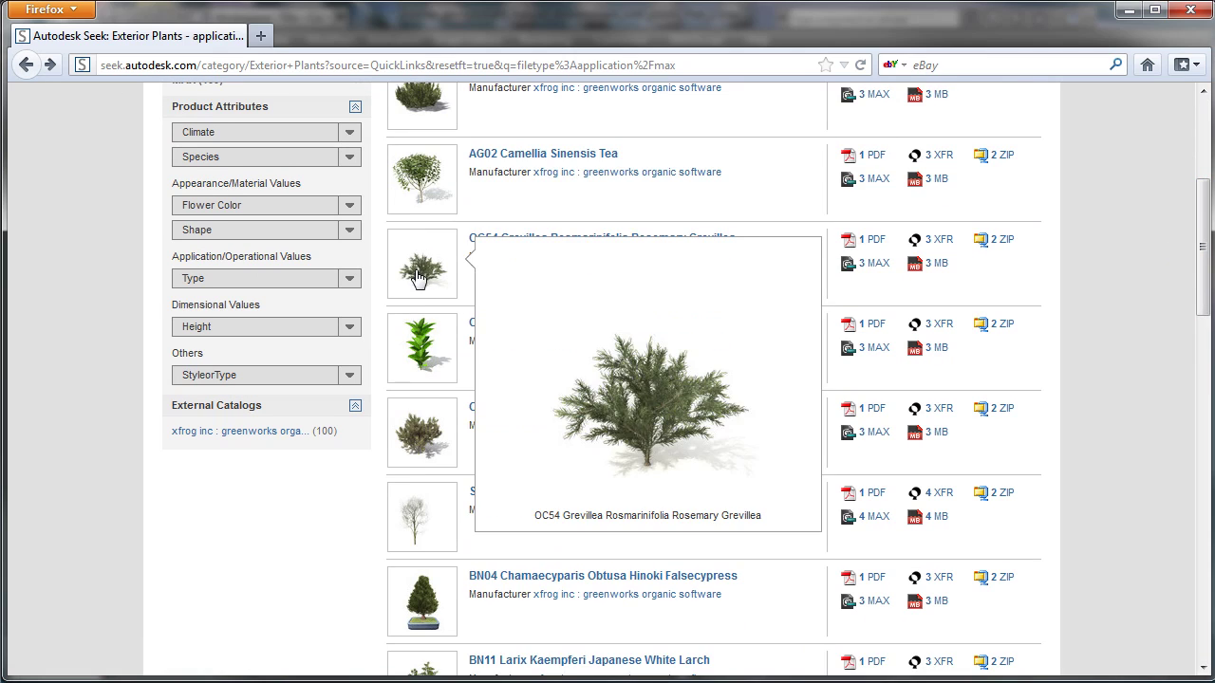
mouse_move(424, 351)
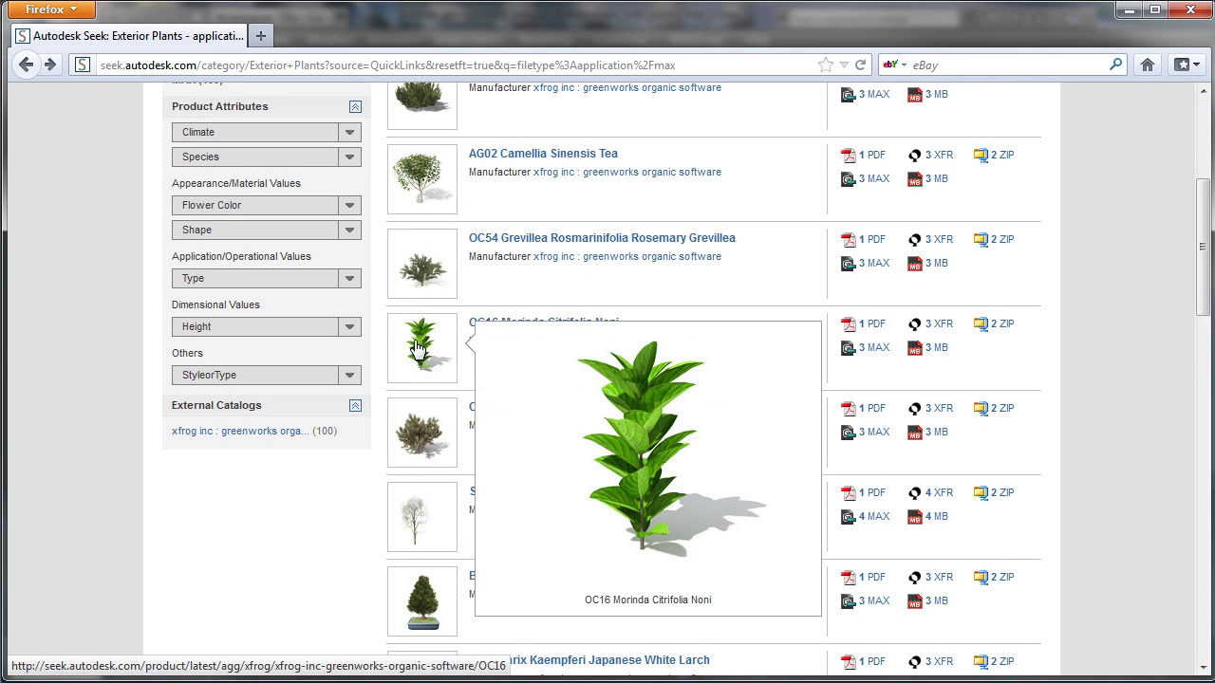
left_click(866, 348)
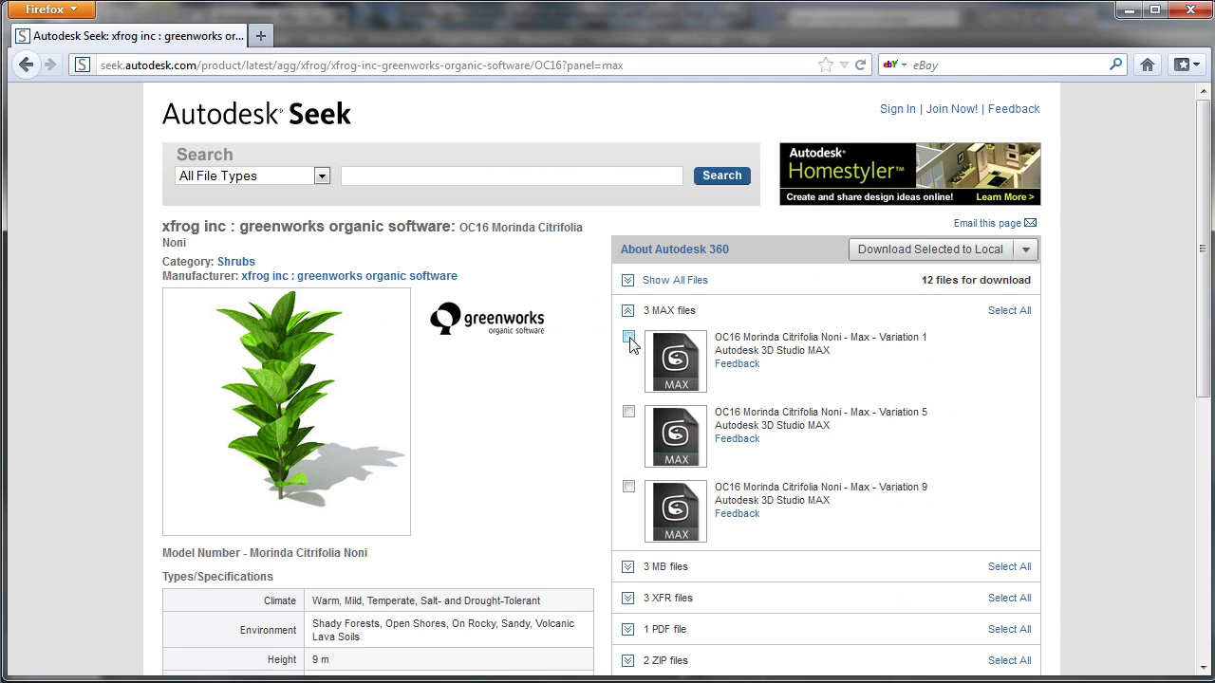
Step: Select Variations 1, 5 and 9 of the Morinda Citrifolia Noni MAX files, save their ZIP archive locally and return to the results
left_click(628, 412)
left_click(629, 337)
left_click(932, 251)
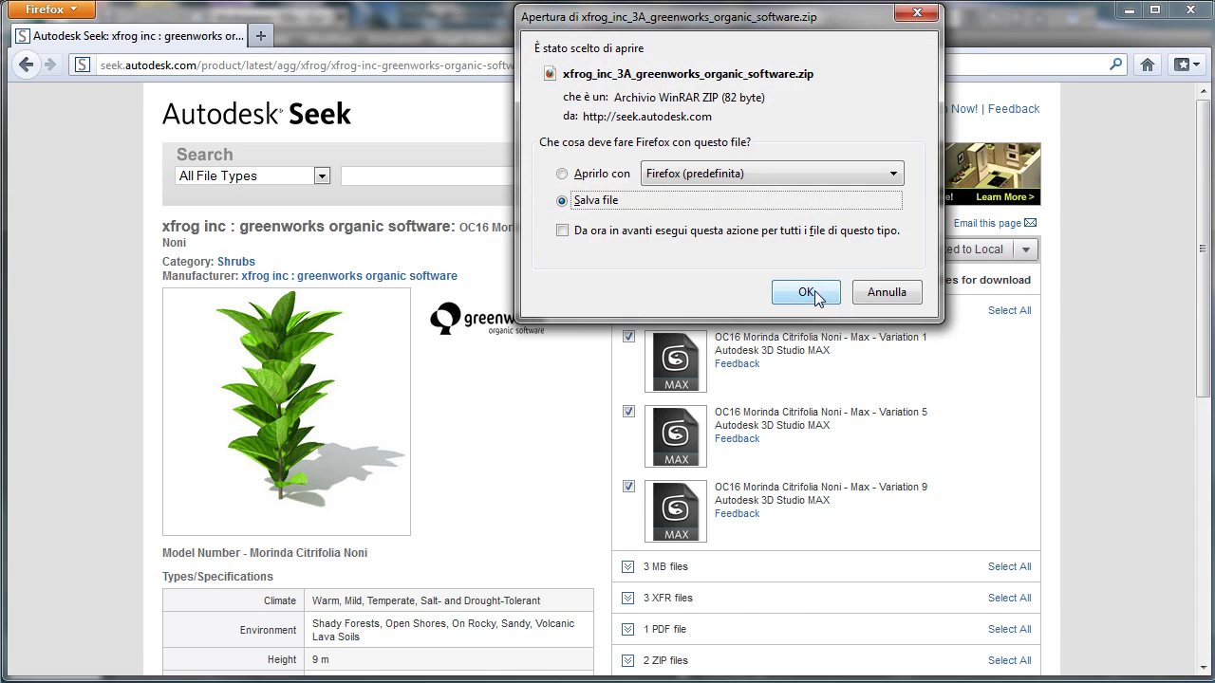
left_click(822, 294)
left_click(25, 65)
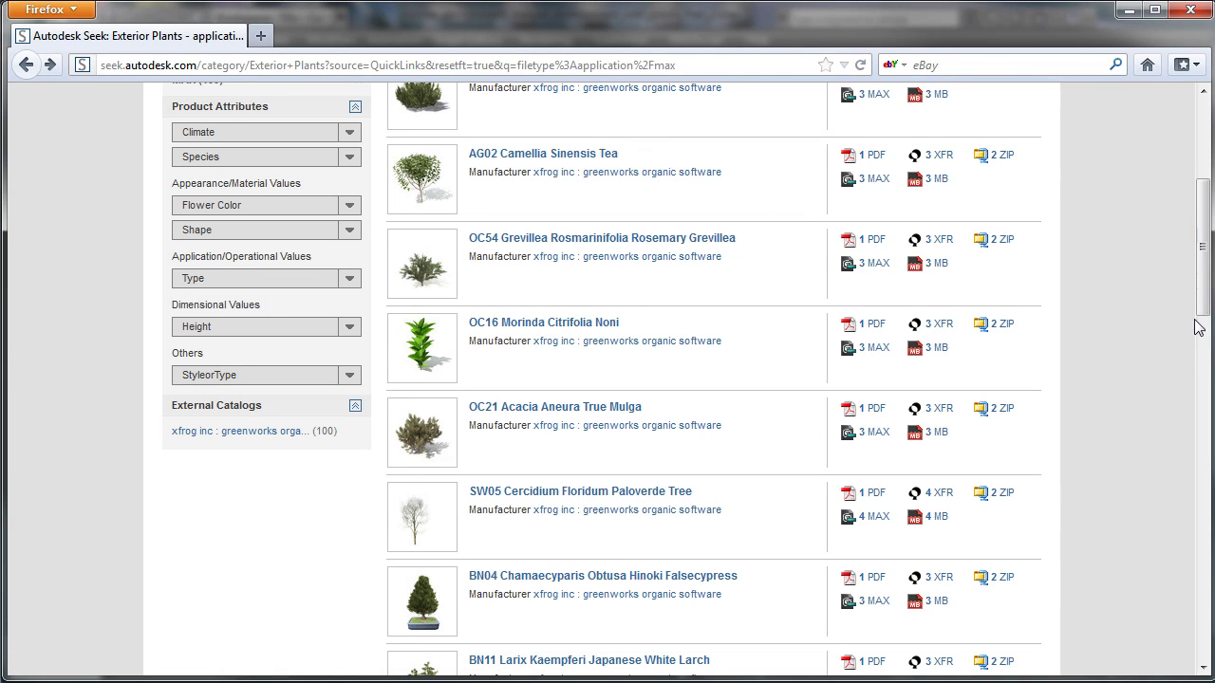
Step: Preview the remaining plants on the first results page and open the MAX files of FL05 Cyclamen Persicum Cyclamen
scroll(1208, 285, "down", 4)
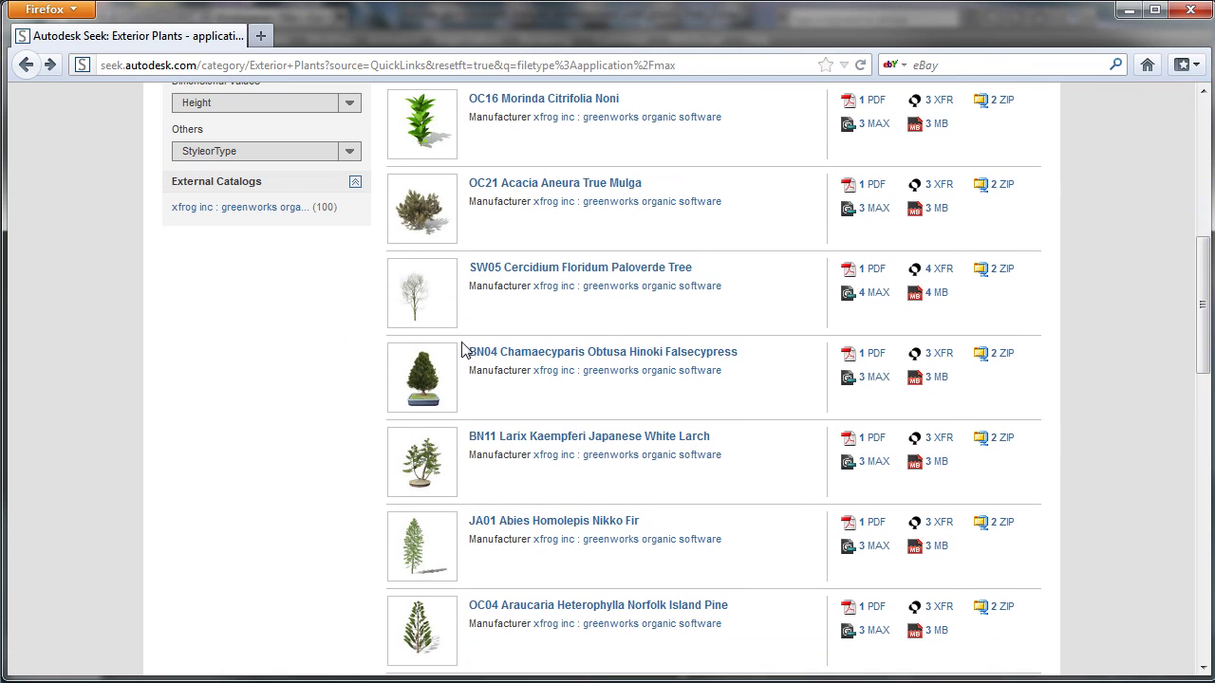
mouse_move(421, 626)
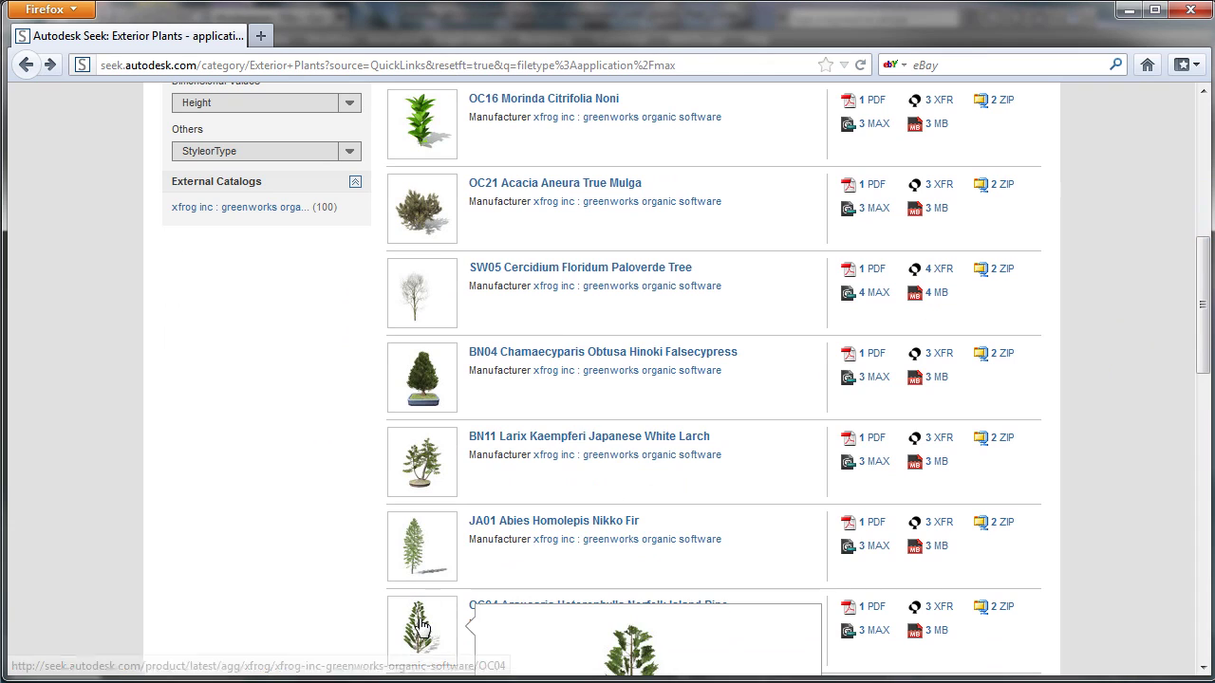
left_click_drag(1205, 291, 1208, 370)
mouse_move(414, 316)
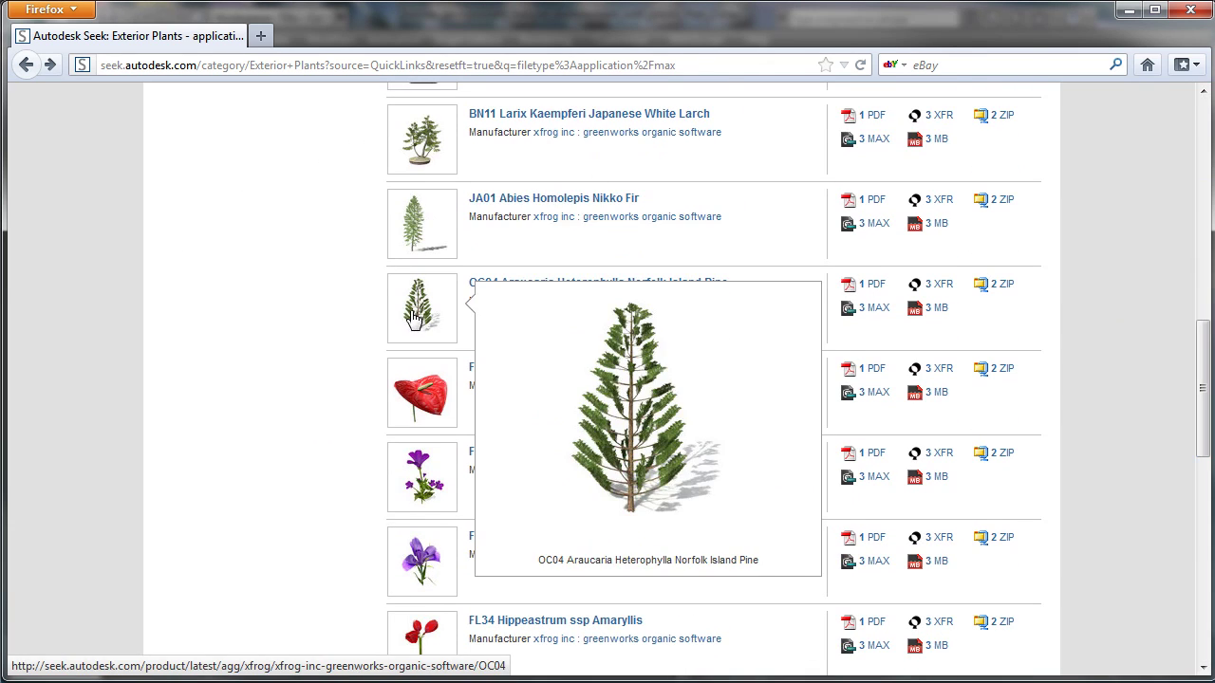
mouse_move(420, 476)
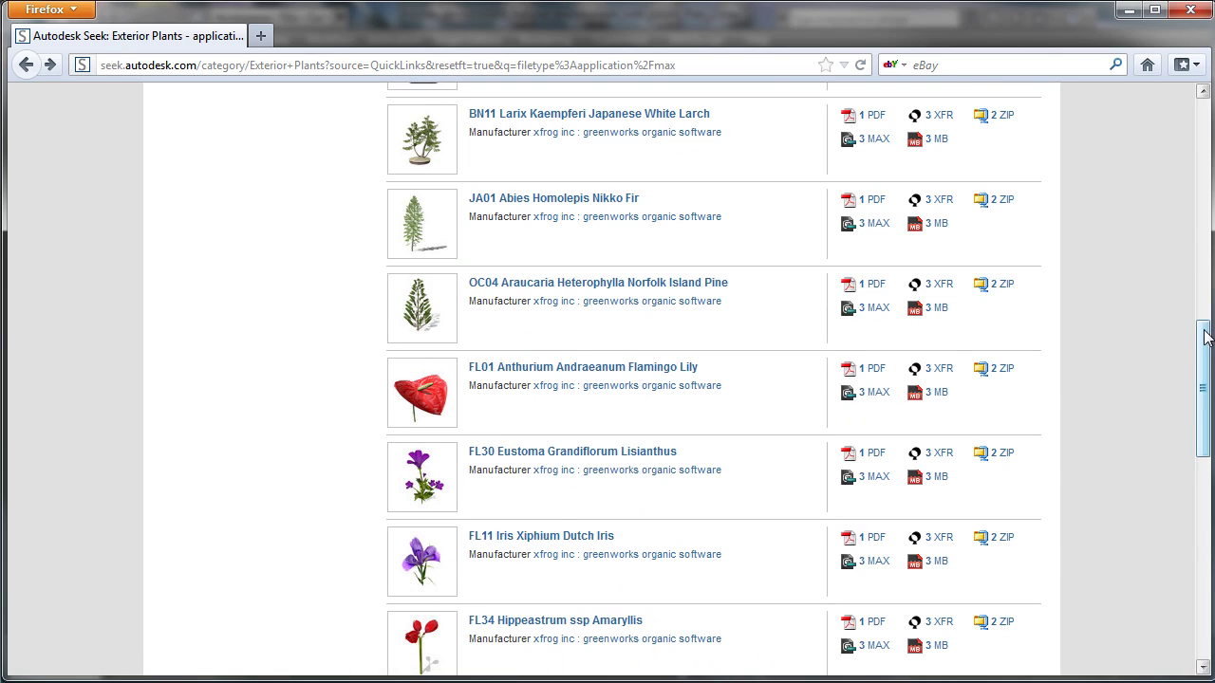
left_click_drag(1206, 337, 1187, 398)
mouse_move(415, 290)
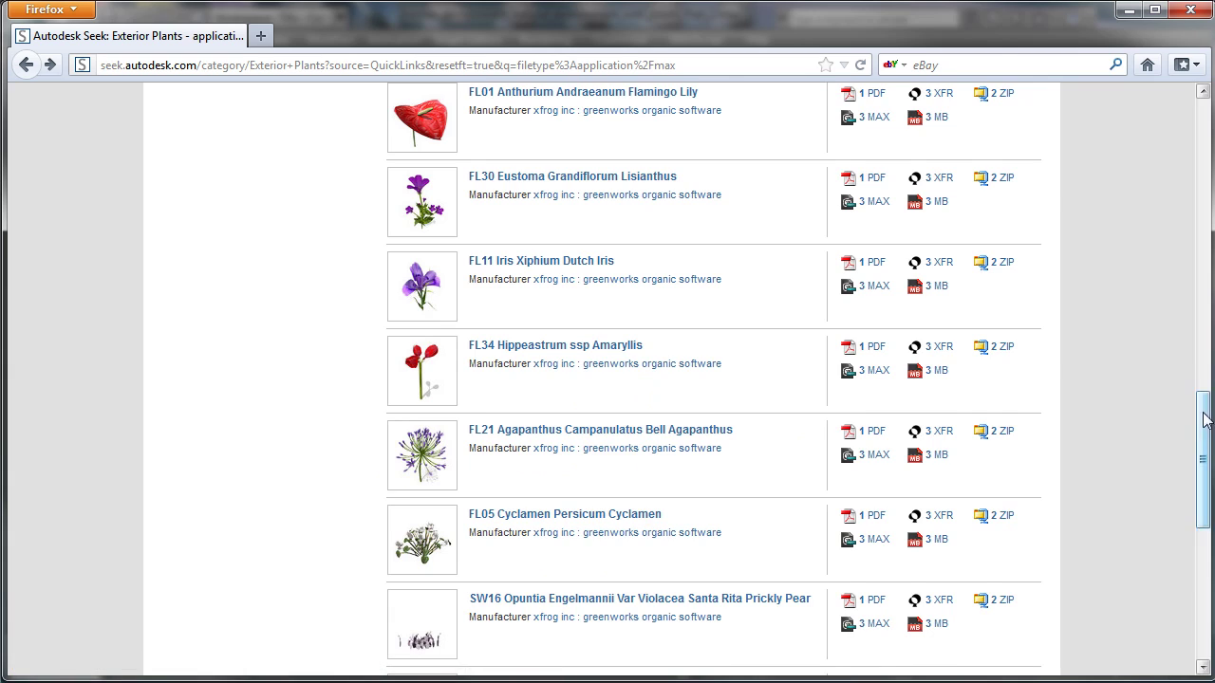
scroll(1206, 412, "down", 5)
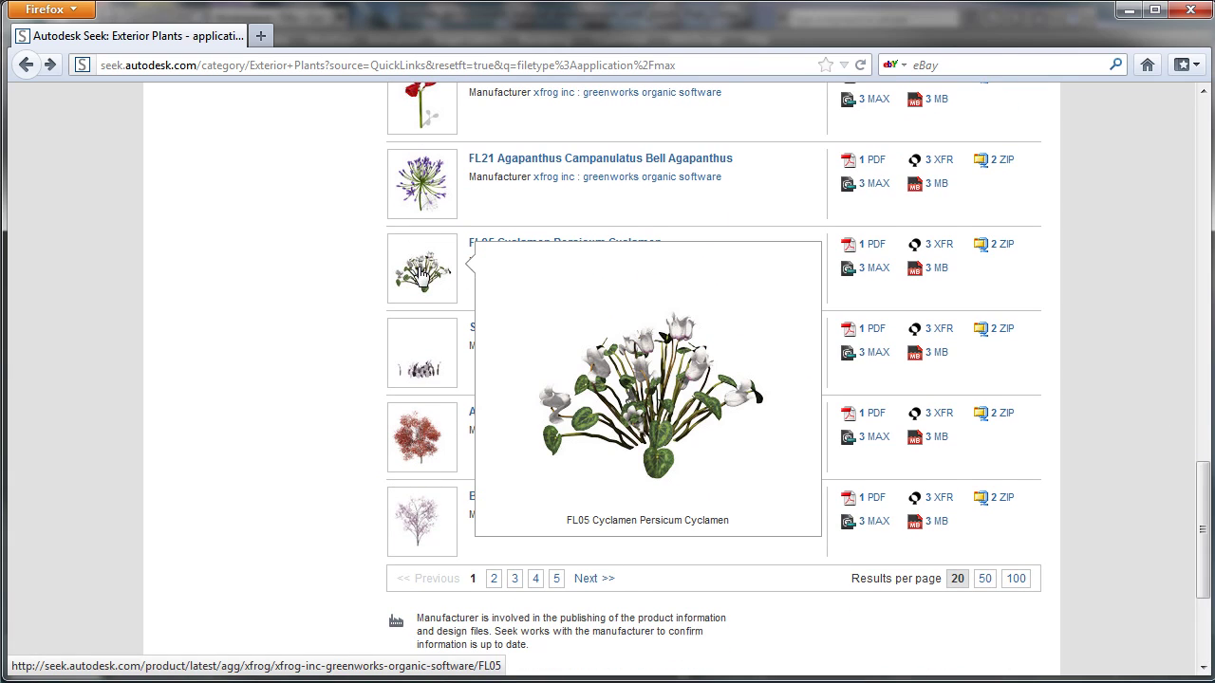
left_click(871, 269)
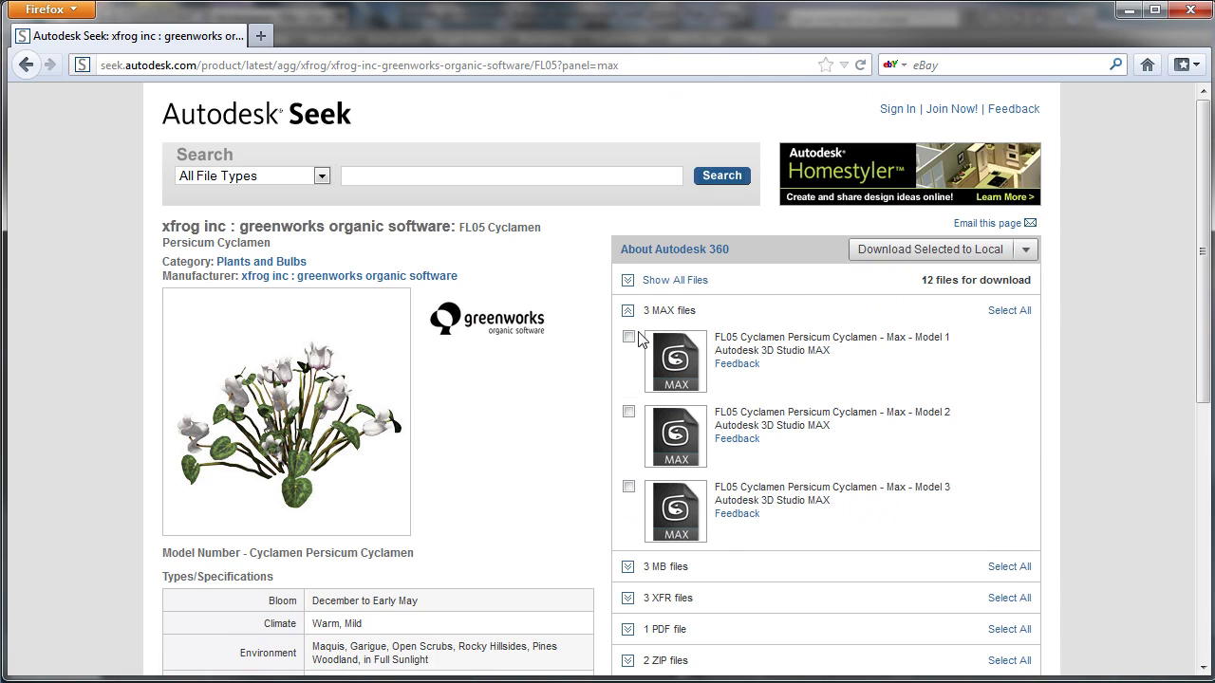
Step: Select Models 1, 2 and 3 of the Cyclamen MAX files, save their ZIP archive locally and return to the results
left_click(629, 338)
left_click(628, 413)
left_click(628, 488)
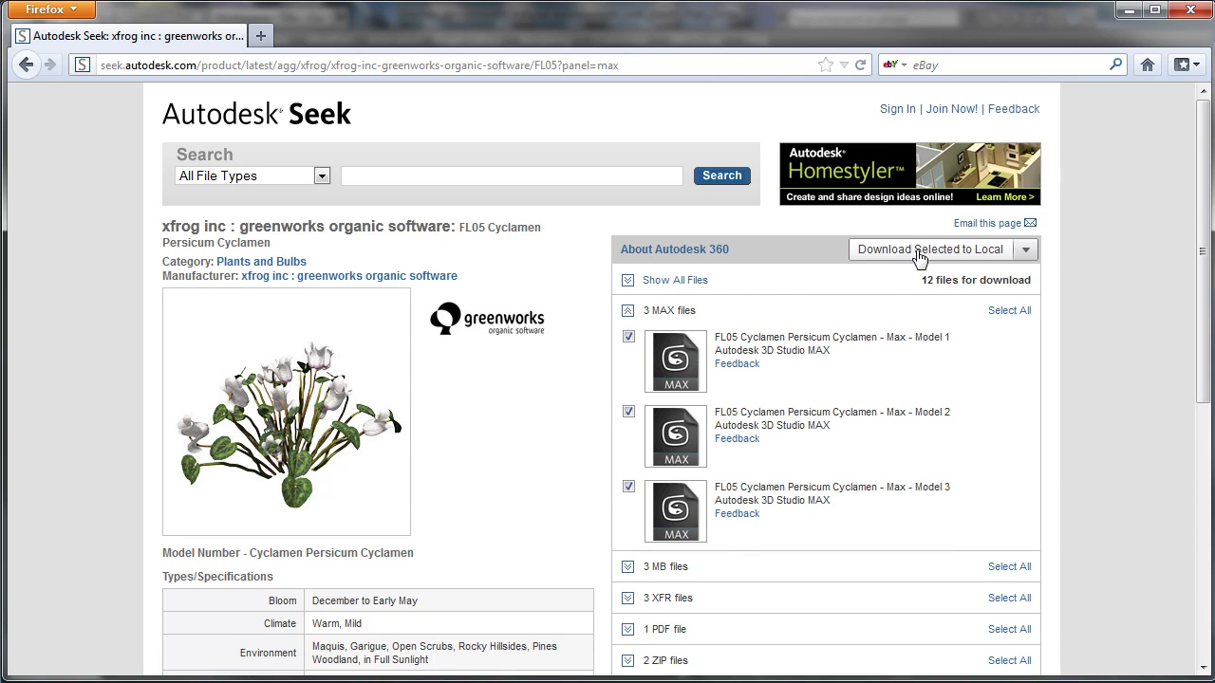
left_click(982, 250)
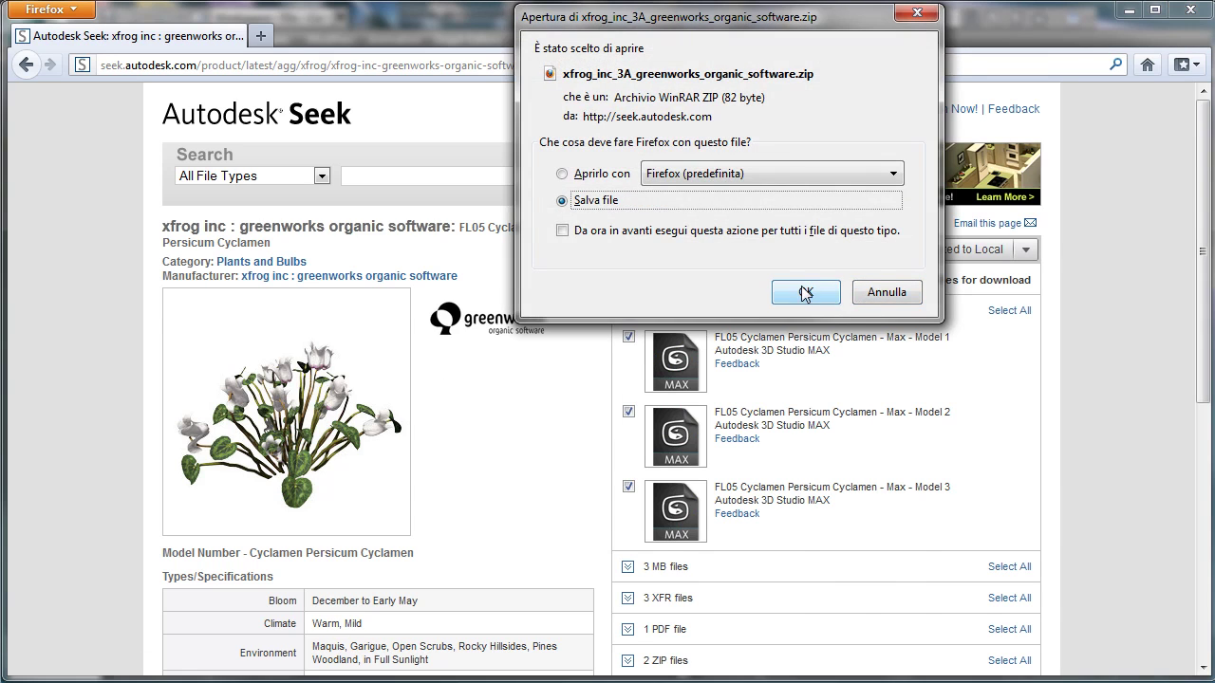
left_click(805, 290)
left_click(25, 64)
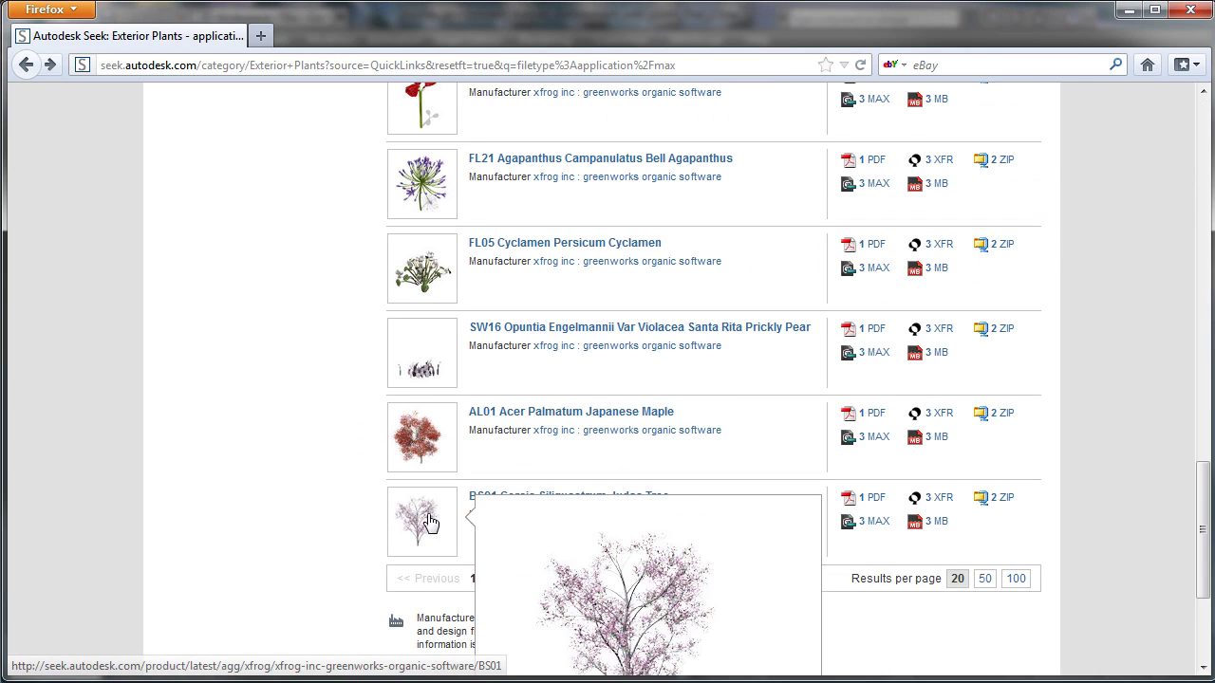
Step: Go to the second results page and examine the previews of its trees and shrubs for plants suited to the scene
left_click(495, 579)
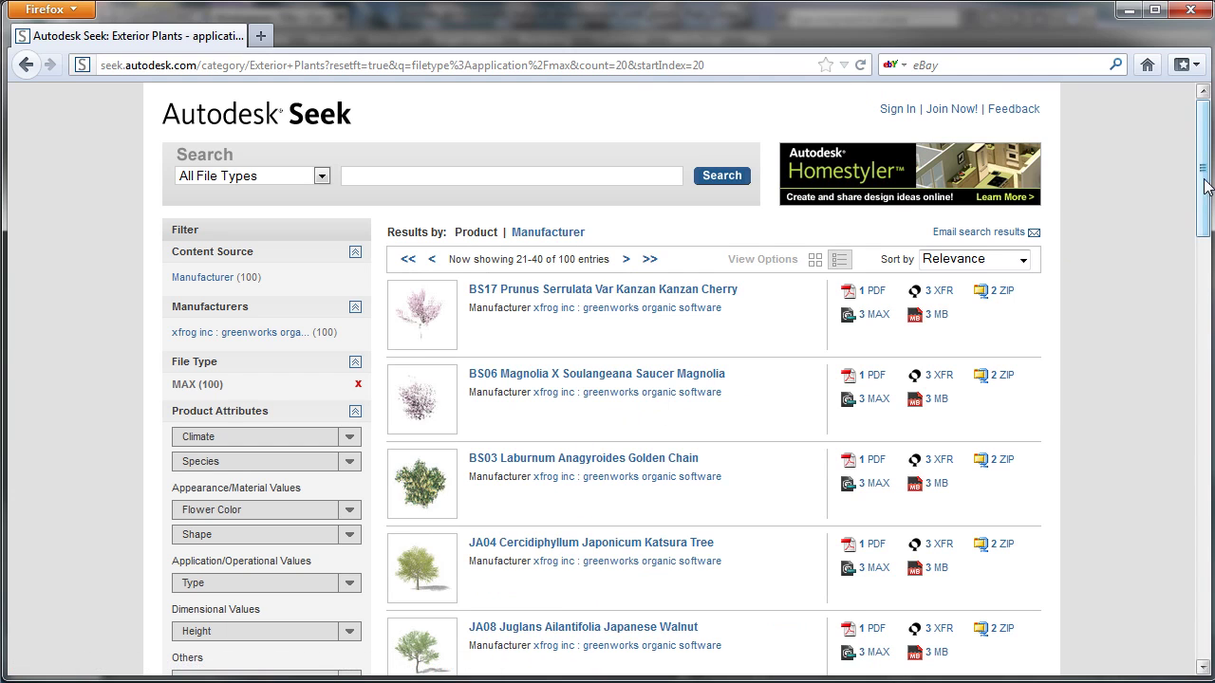
left_click_drag(1207, 188, 1208, 244)
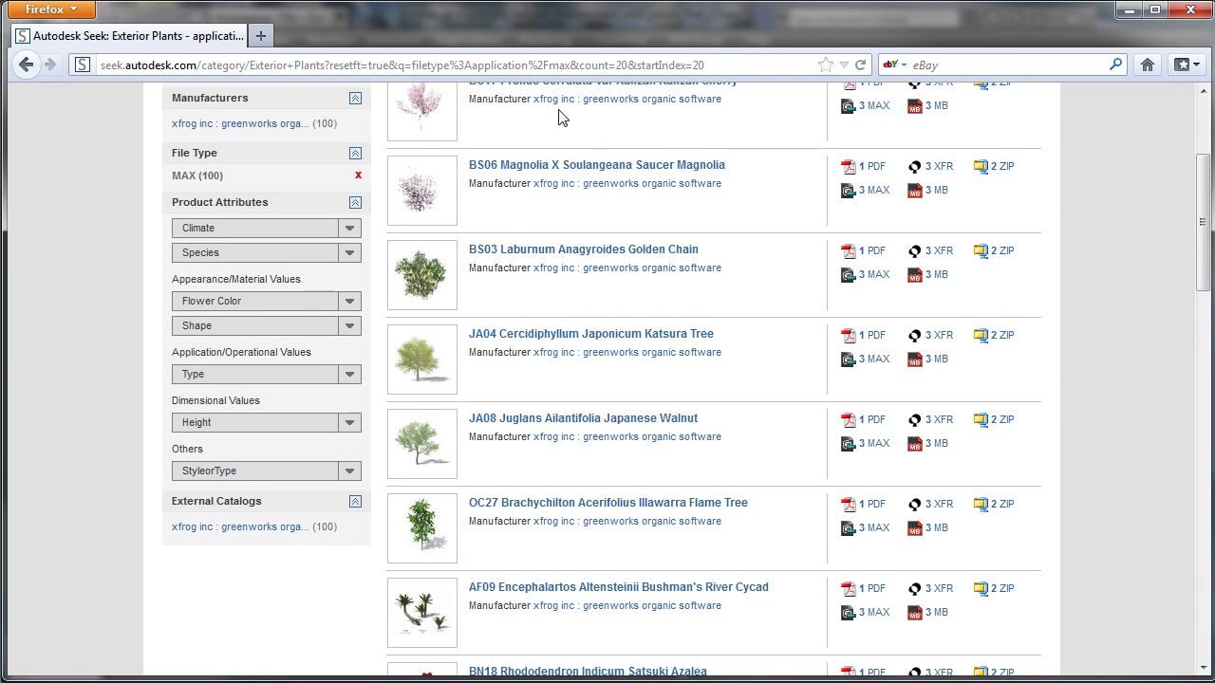
mouse_move(409, 116)
mouse_move(431, 190)
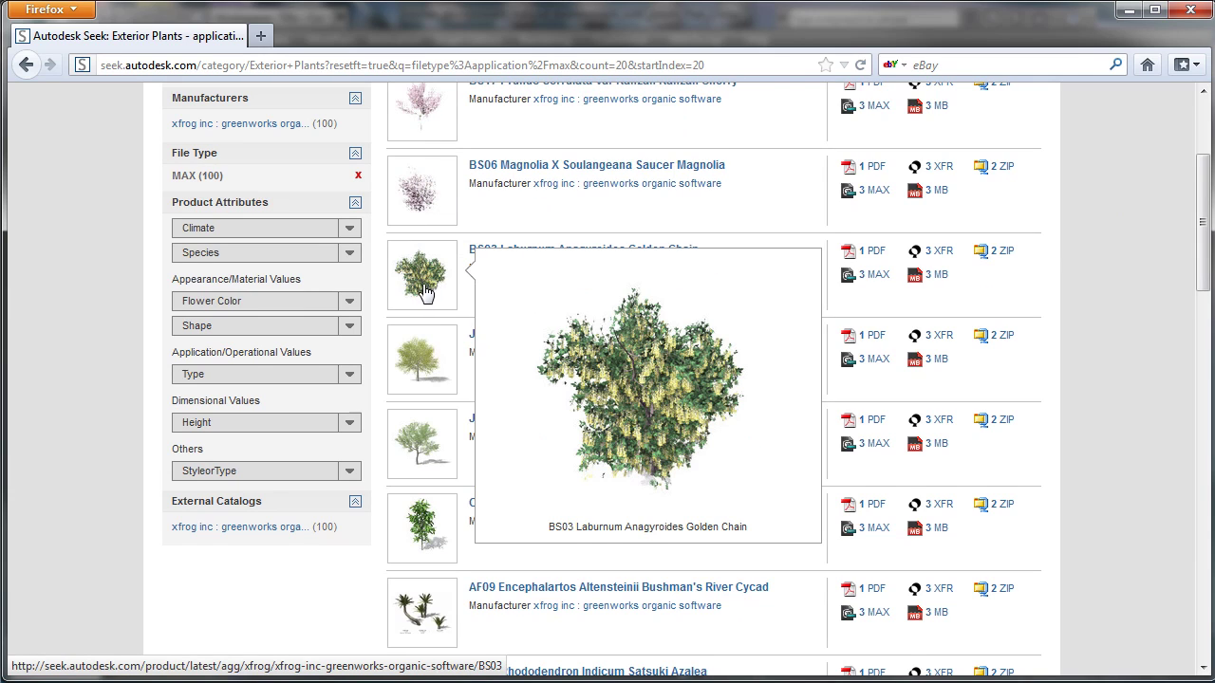
mouse_move(422, 354)
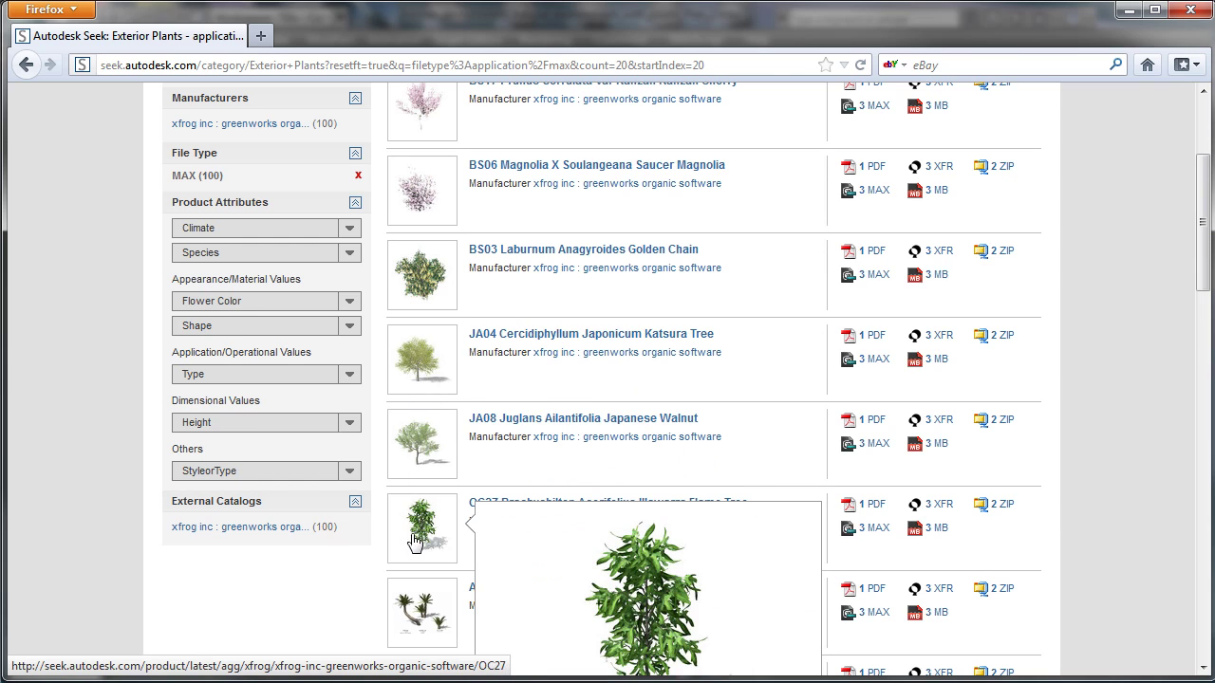
mouse_move(423, 606)
left_click_drag(1203, 220, 1203, 397)
mouse_move(421, 354)
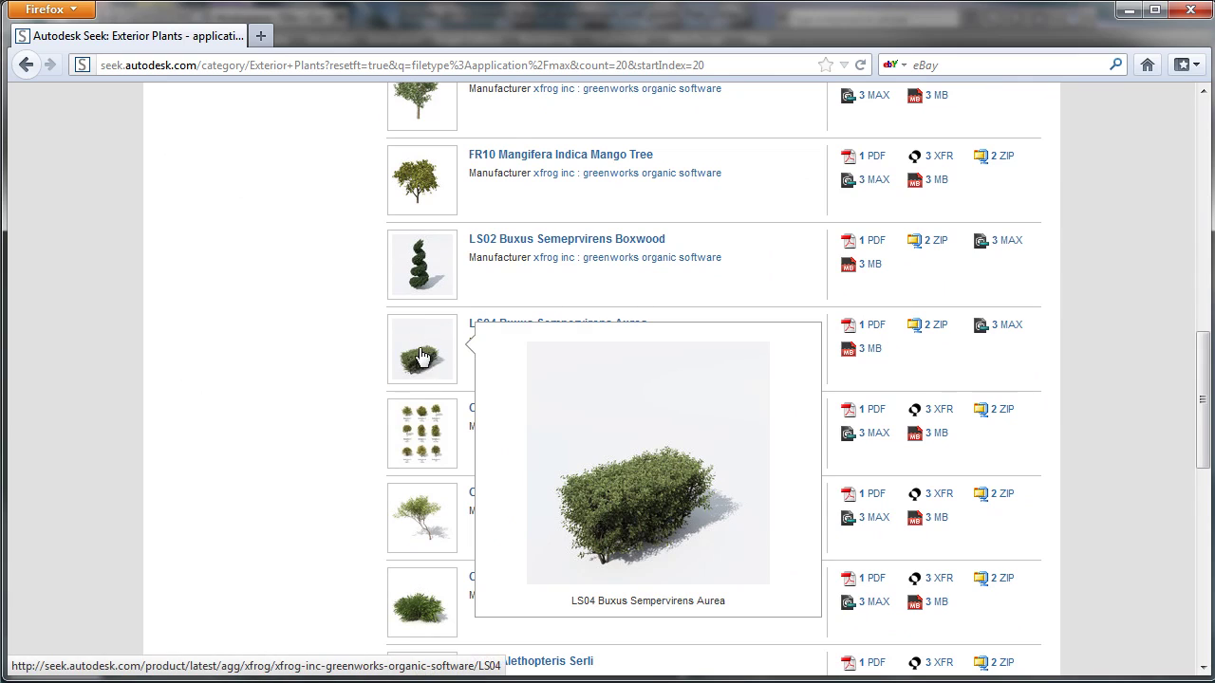
mouse_move(424, 451)
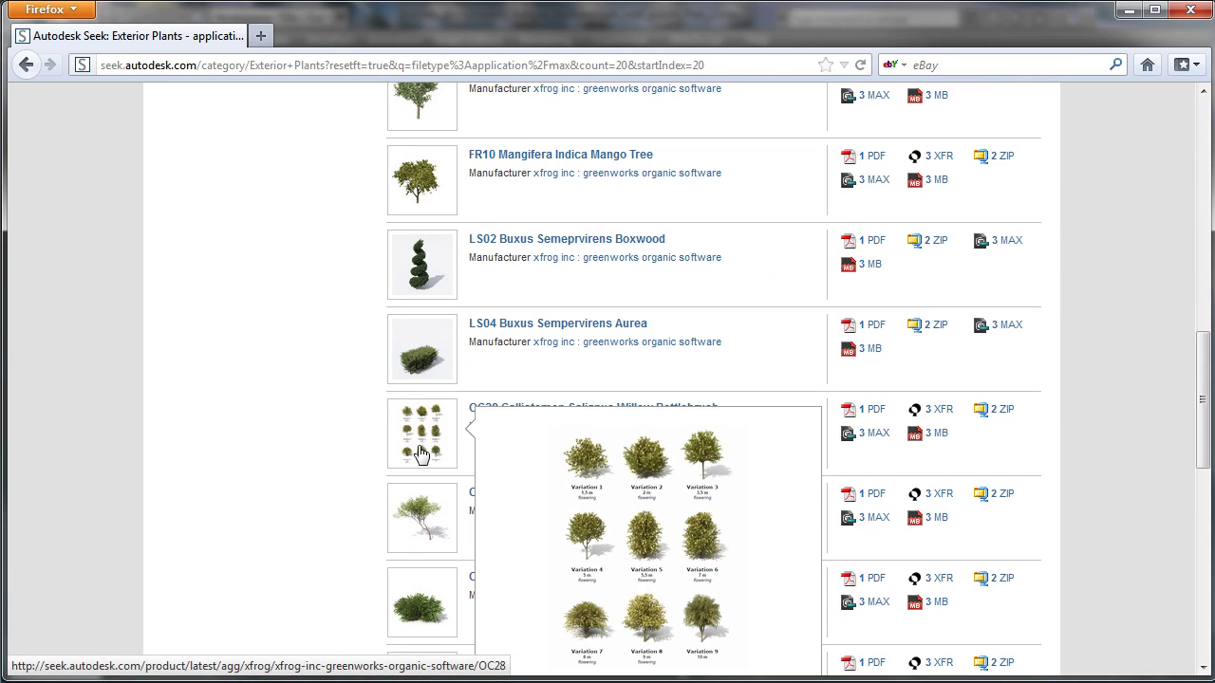
mouse_move(425, 605)
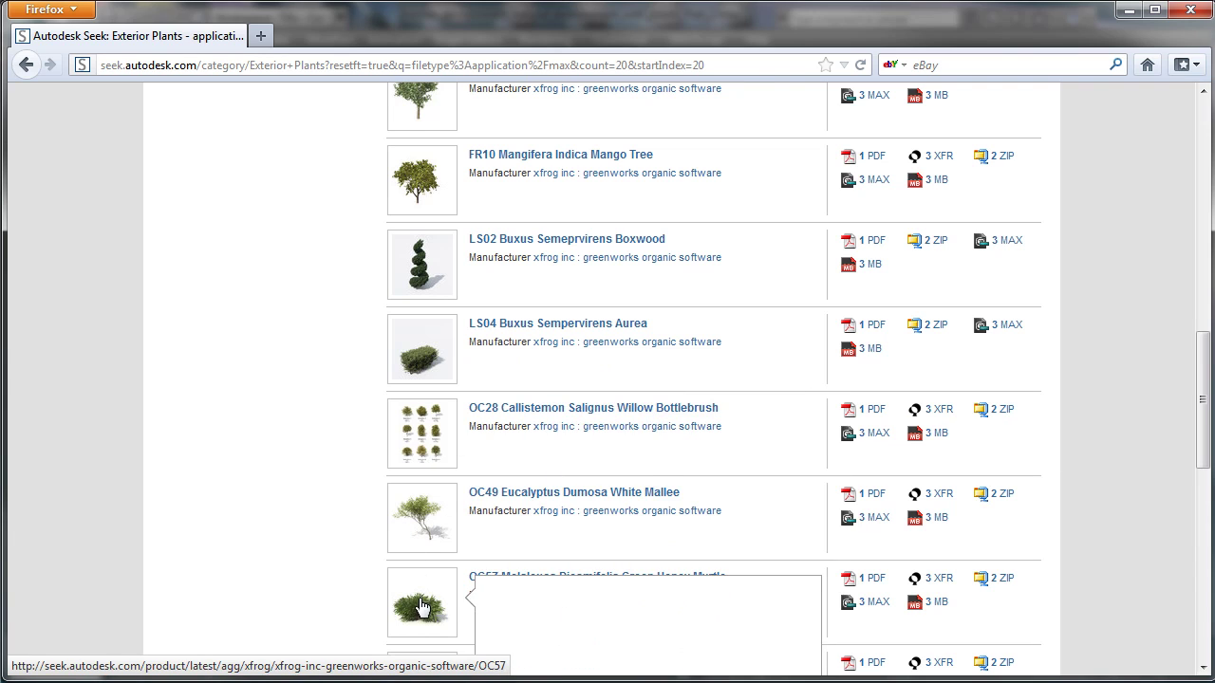
left_click_drag(1203, 356, 1170, 437)
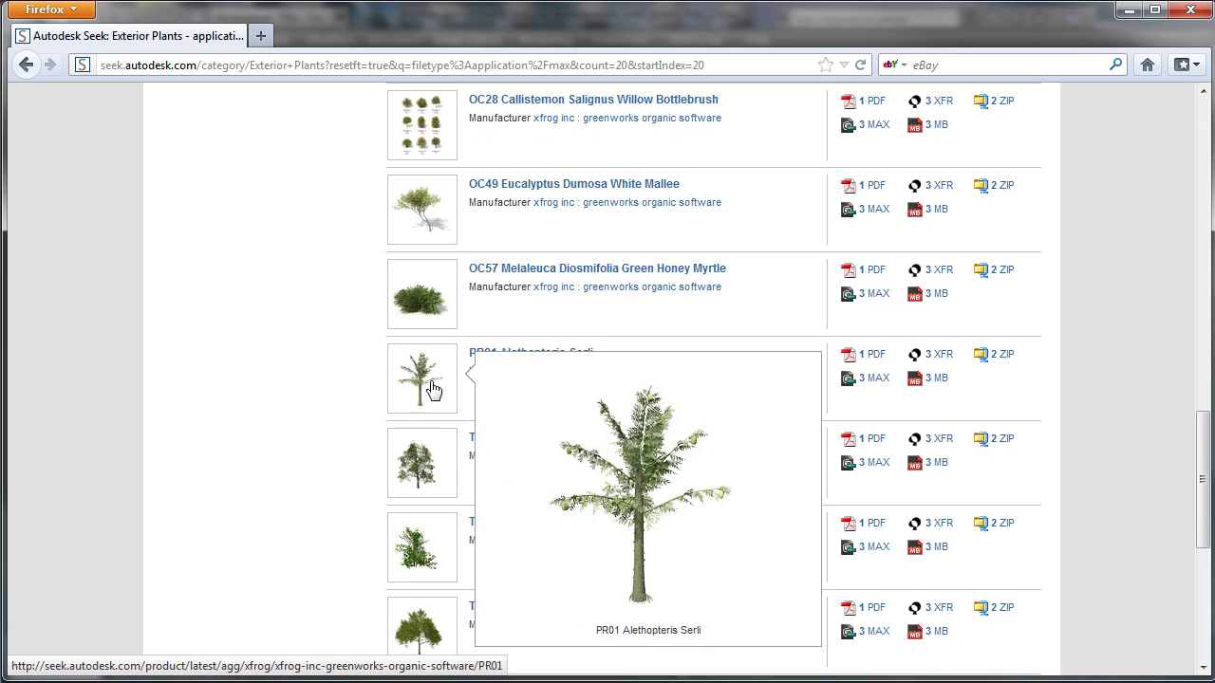
mouse_move(423, 477)
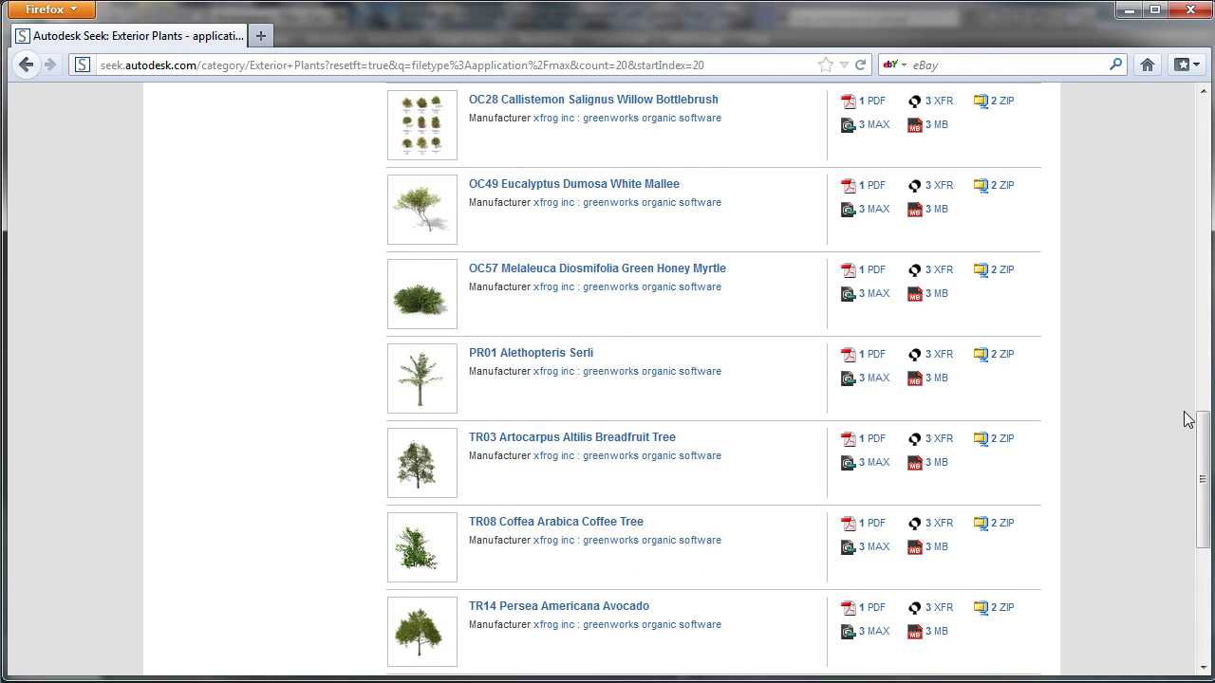
left_click_drag(1202, 441, 1203, 521)
Step: Go to the third results page, preview its plants and open the MAX files of AG07 Glycine Max Soybean
left_click(515, 458)
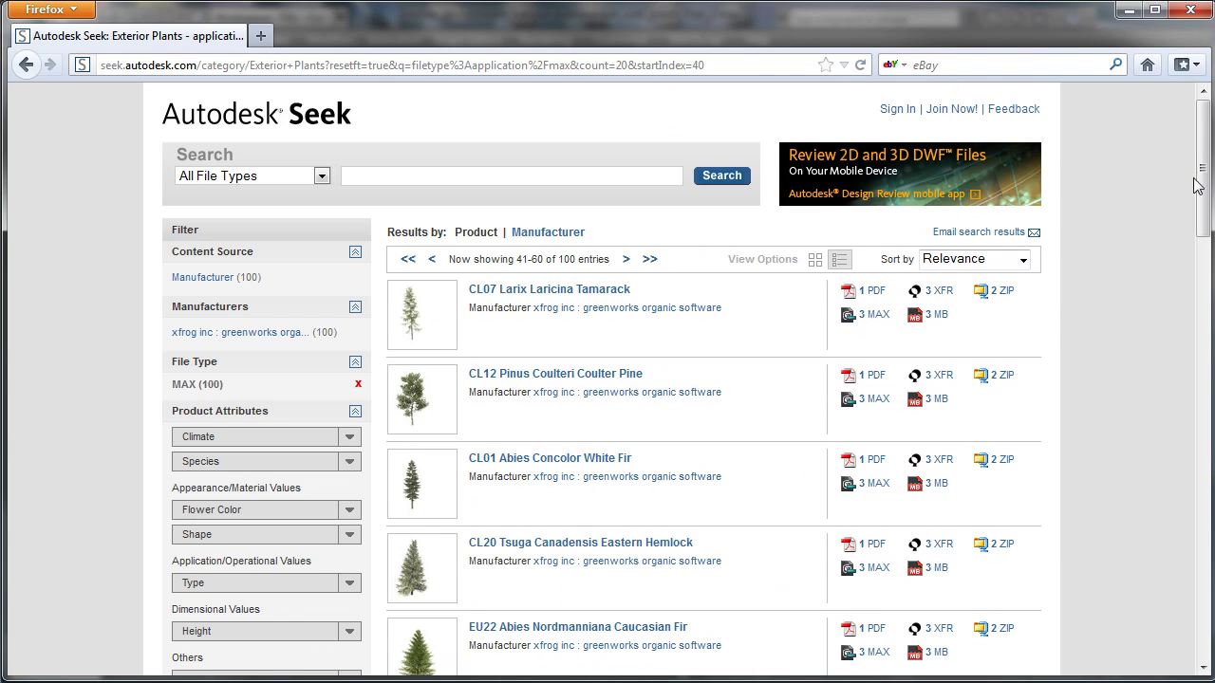
left_click_drag(1202, 181, 1202, 318)
scroll(1170, 314, "down", 1)
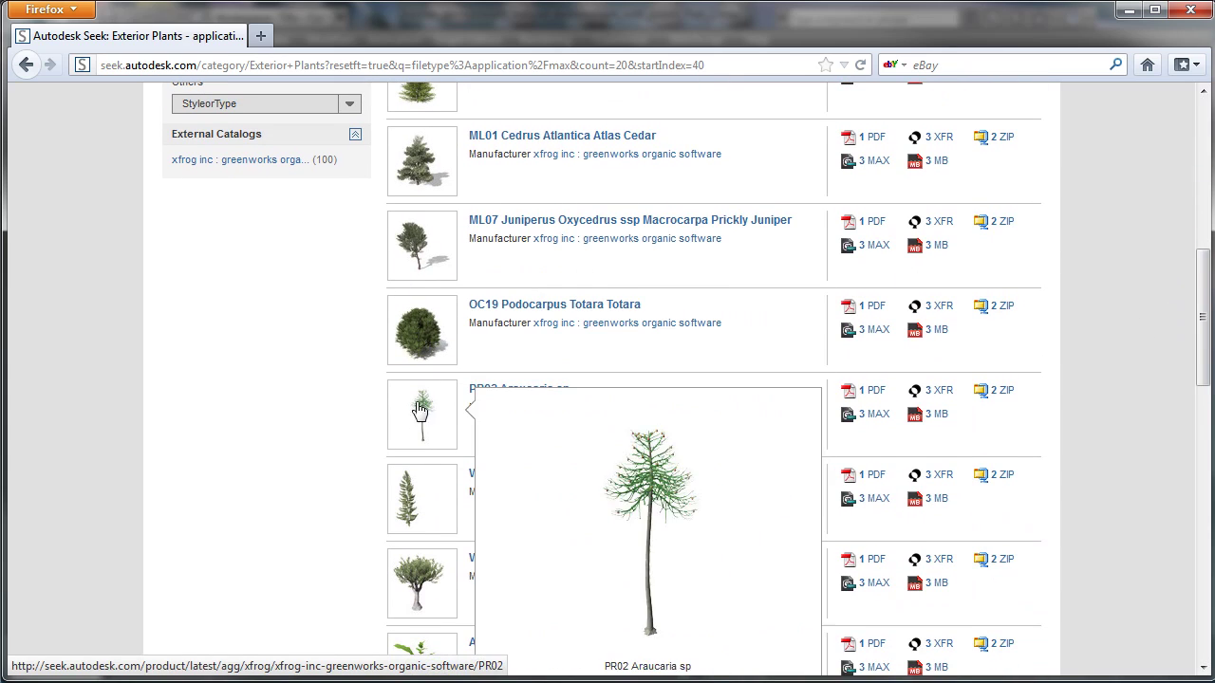
mouse_move(424, 580)
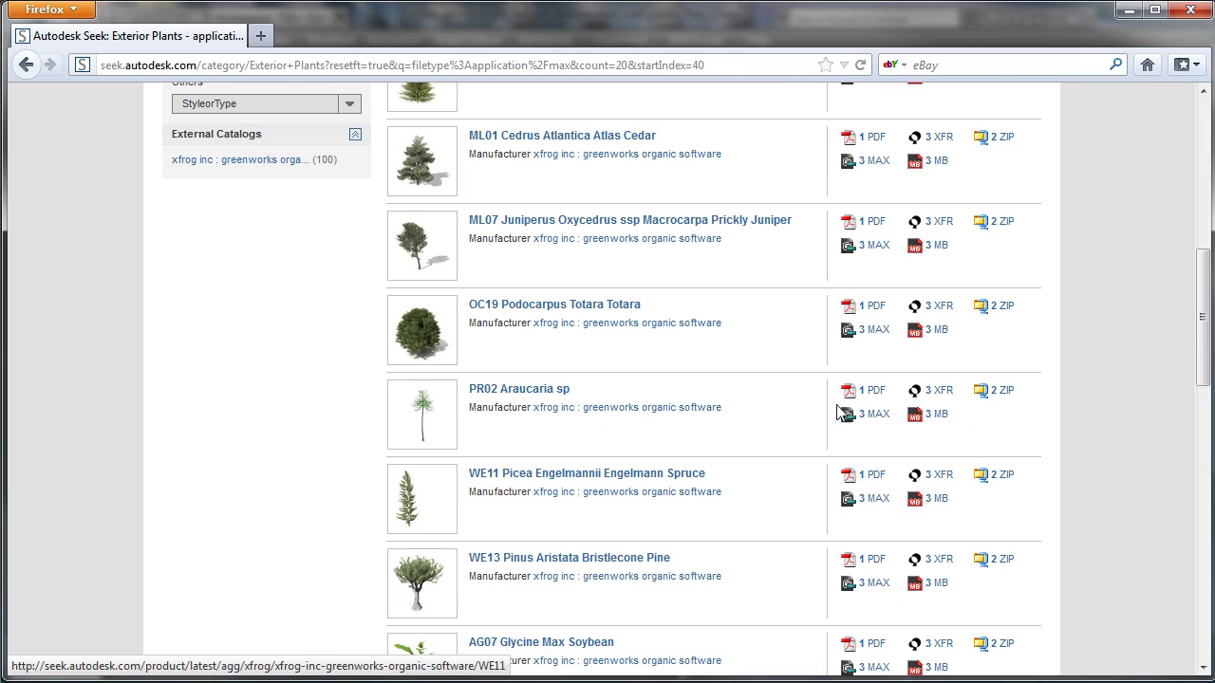
left_click_drag(1203, 315, 1207, 401)
scroll(1176, 398, "down", 2)
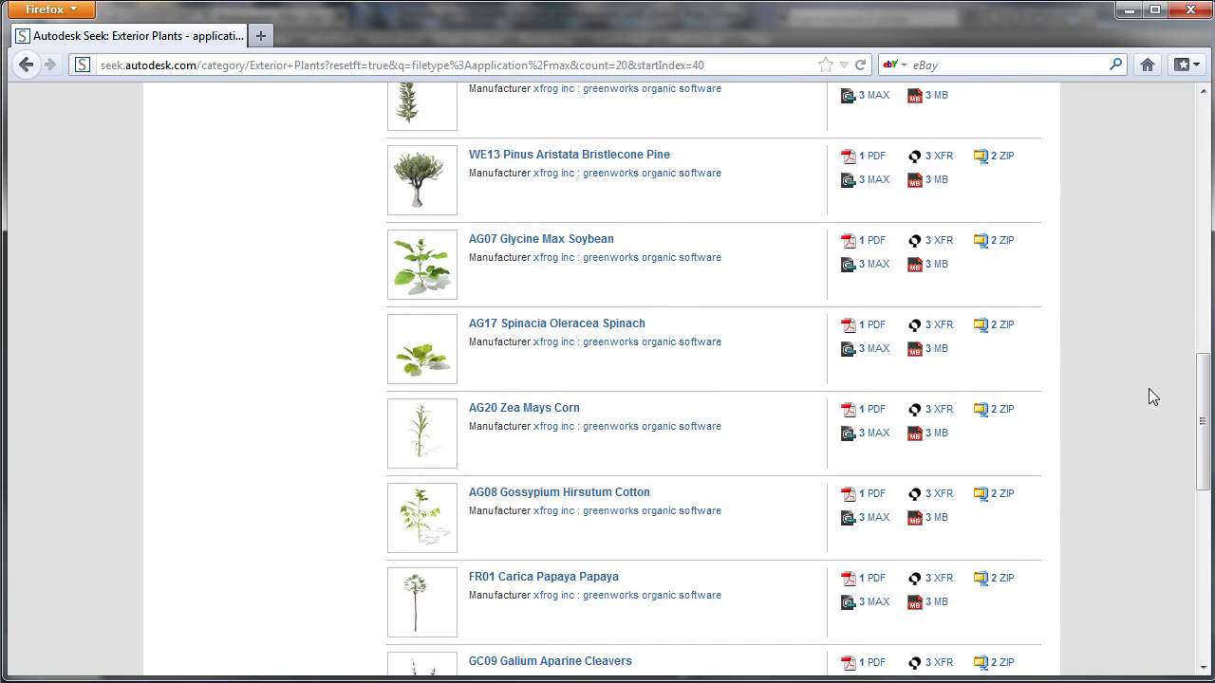
mouse_move(399, 265)
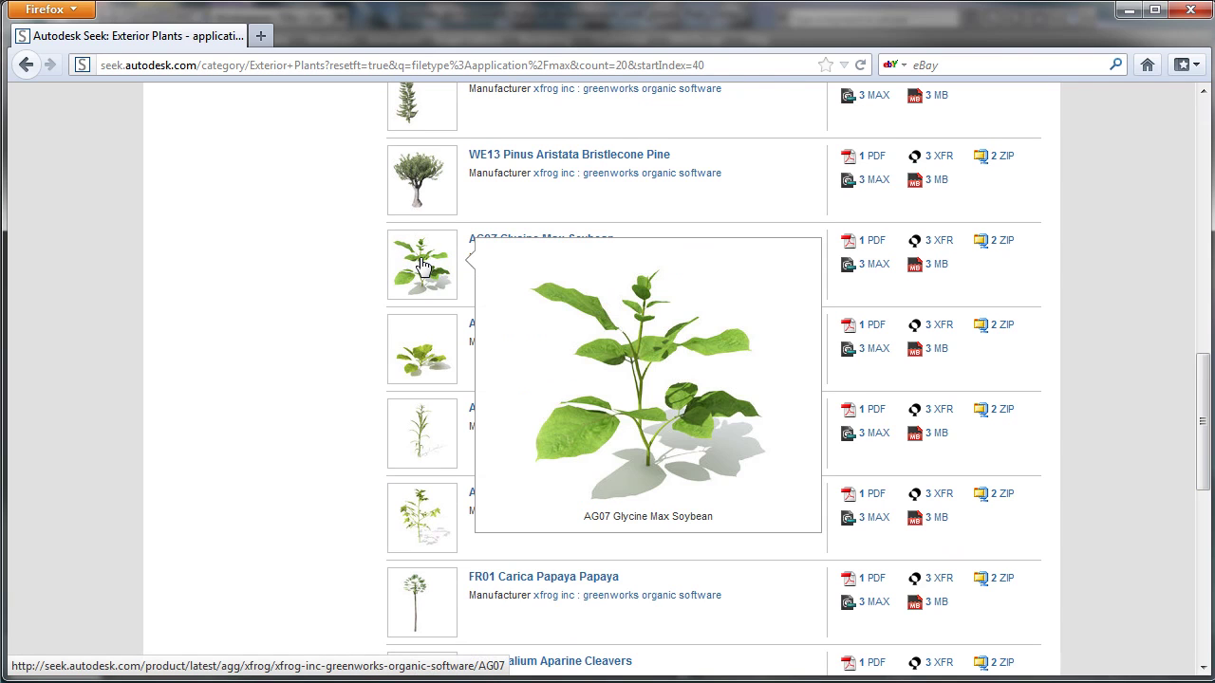
left_click(877, 265)
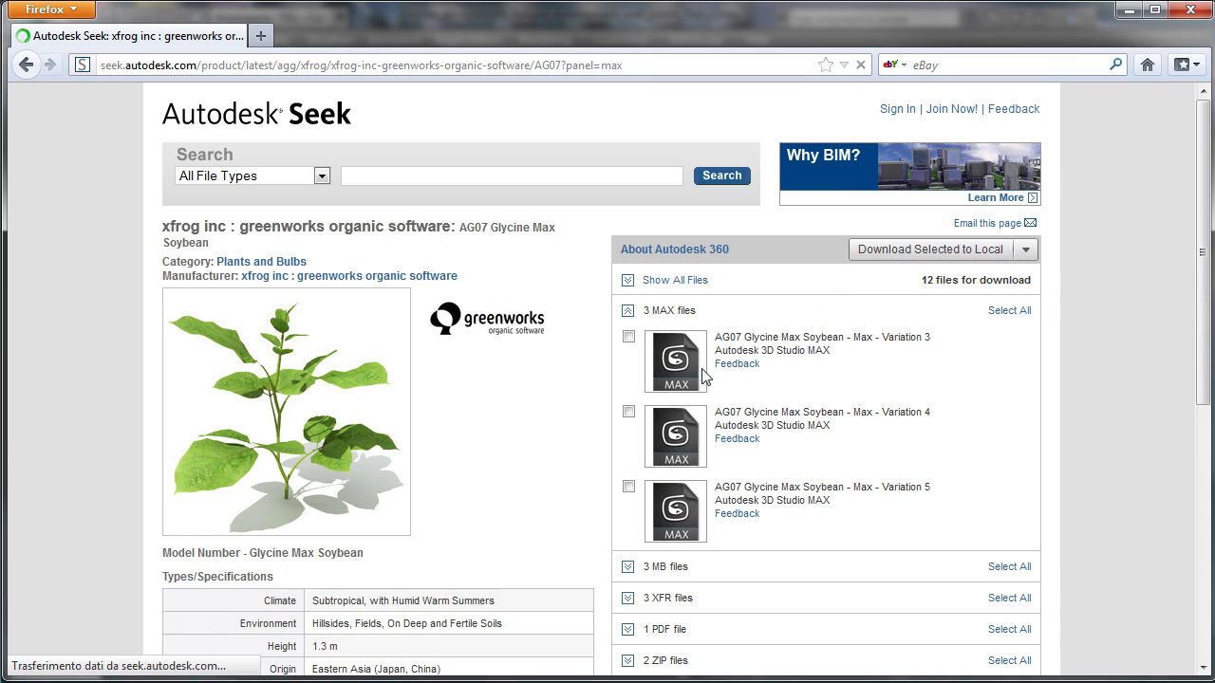
Step: Select Variations 3, 4 and 5 of the Glycine Max Soybean MAX files and save their ZIP archive locally
left_click(628, 412)
left_click(628, 486)
left_click(957, 256)
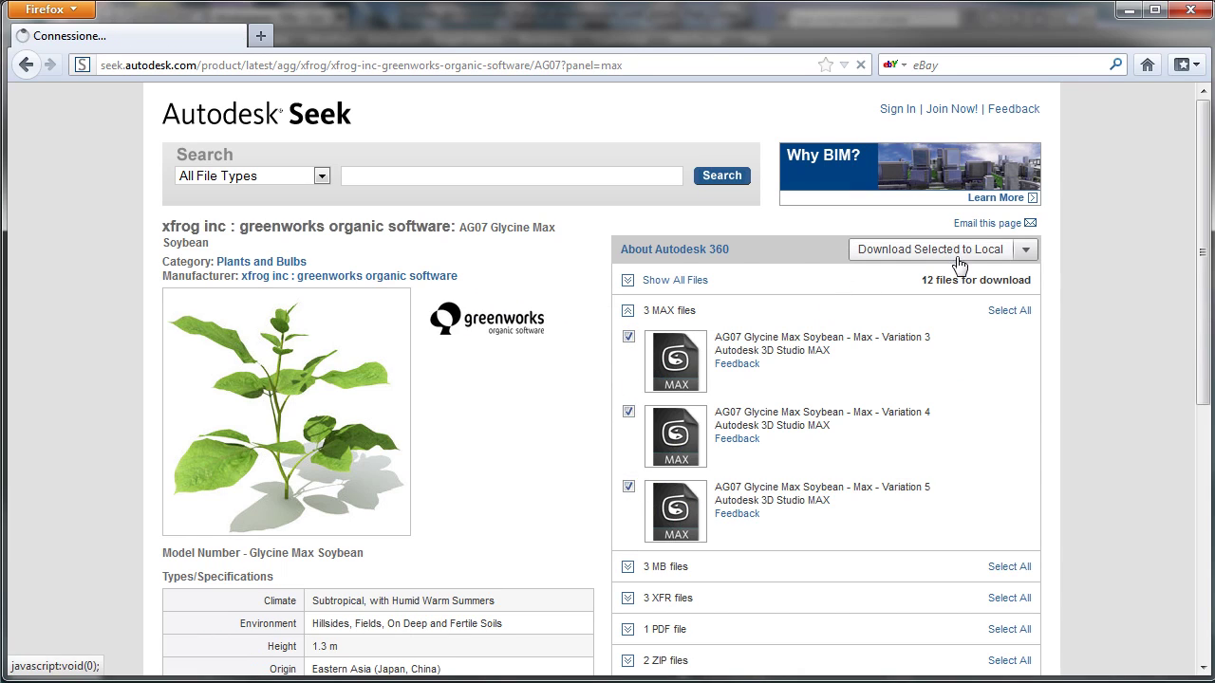
left_click(802, 290)
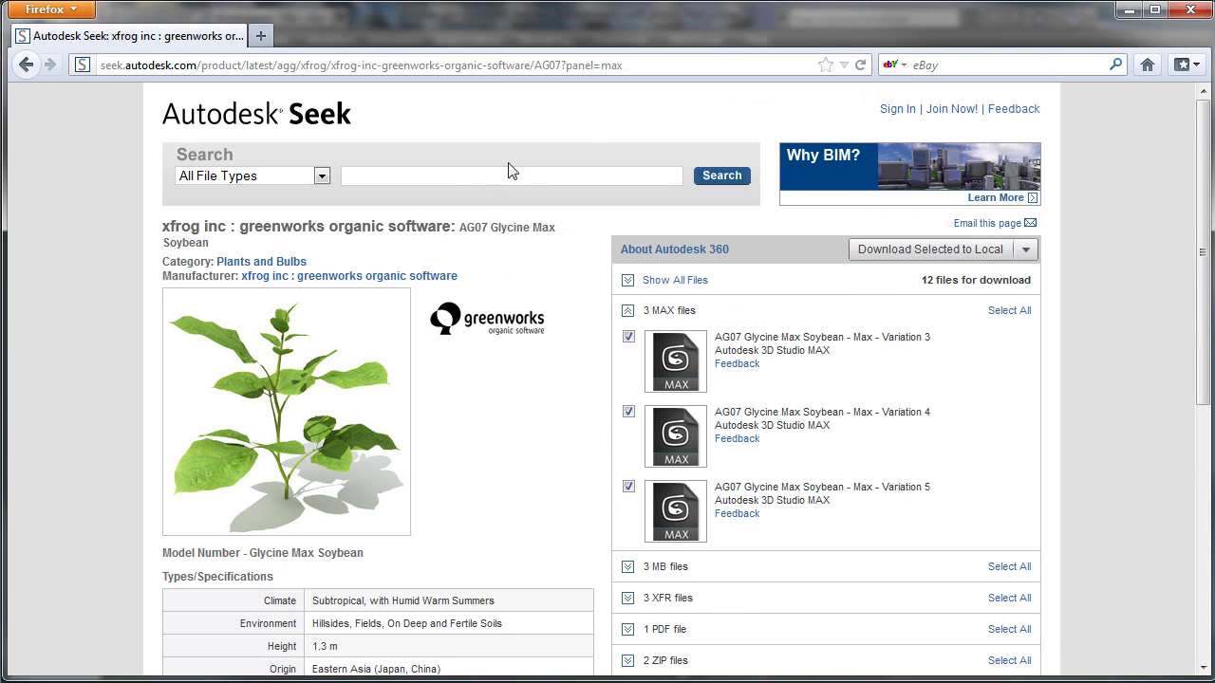
Step: Return to the third results page, preview its remaining plants and open the MAX files of GC09 Galium Aparine Cleavers
left_click(27, 64)
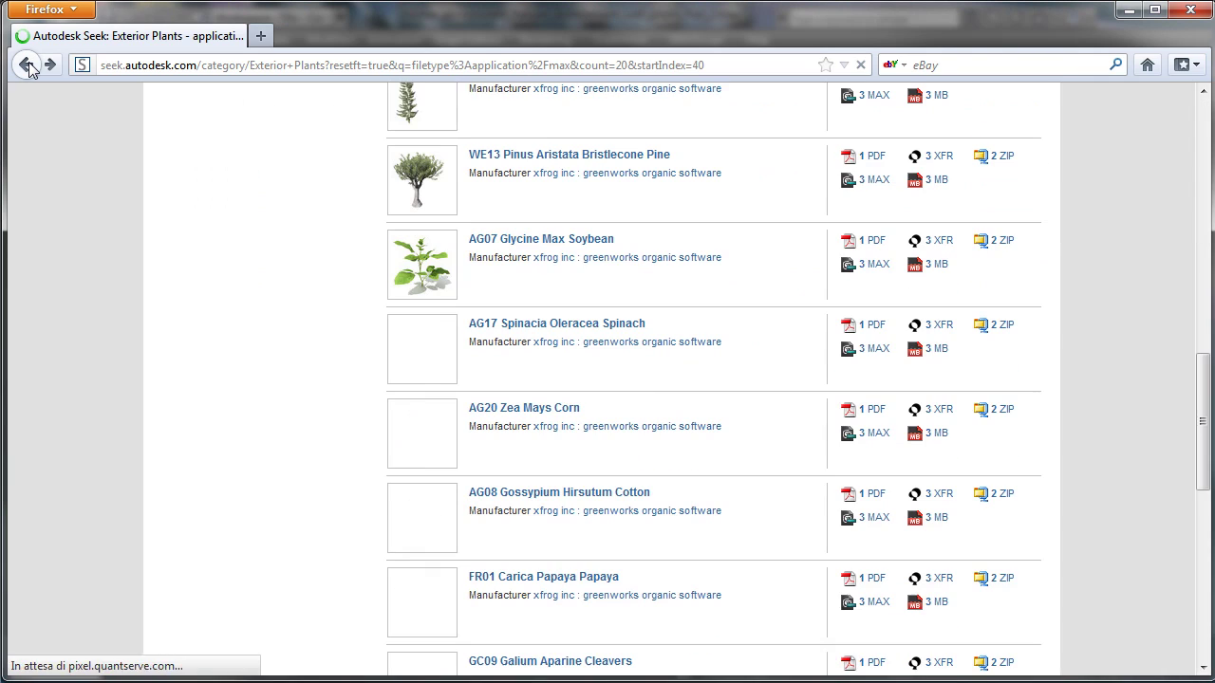
scroll(1197, 370, "down", 3)
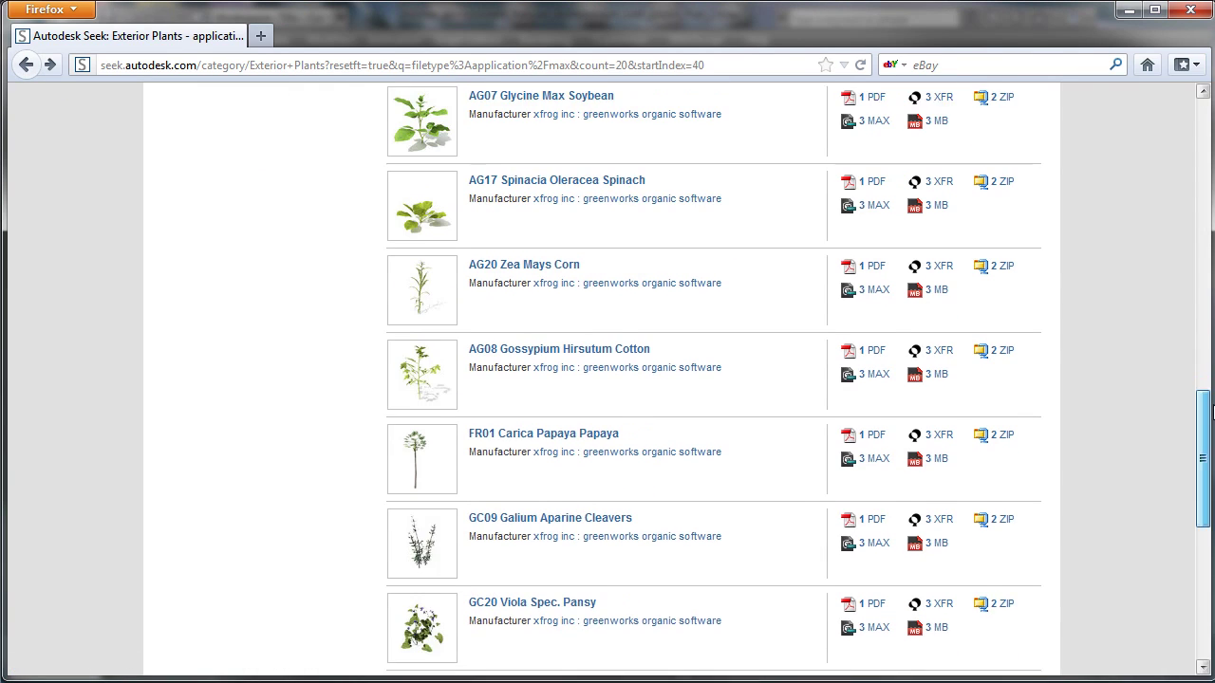
mouse_move(446, 438)
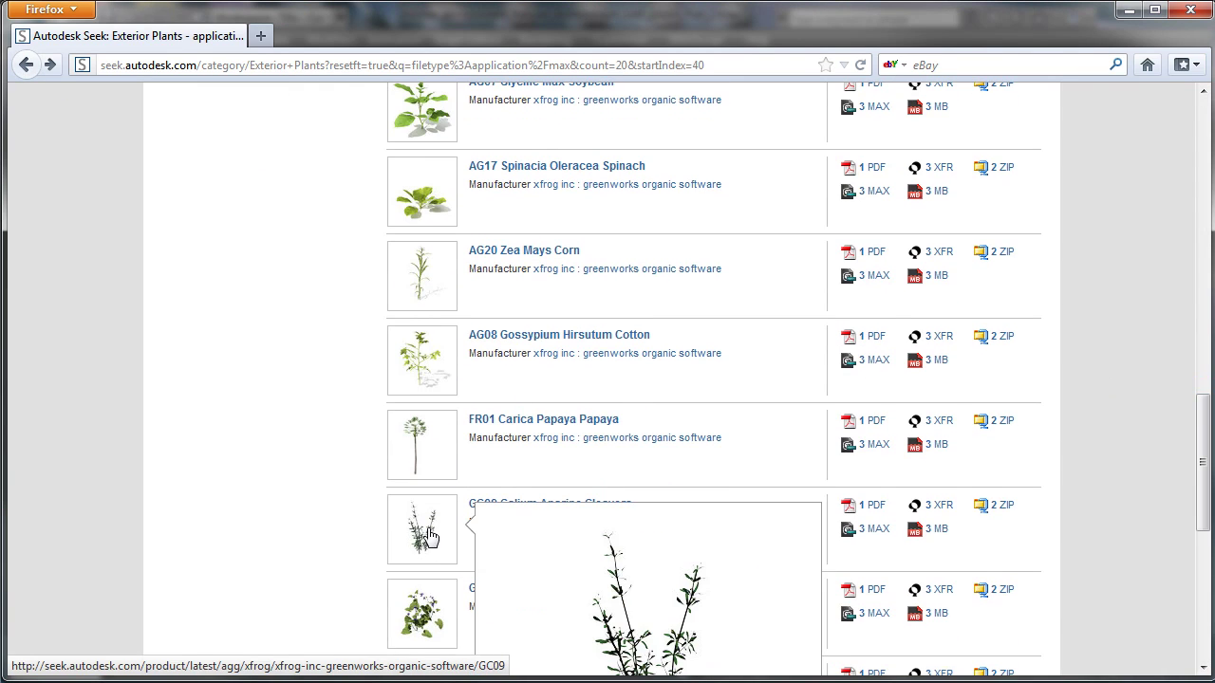
left_click_drag(1203, 430, 1185, 504)
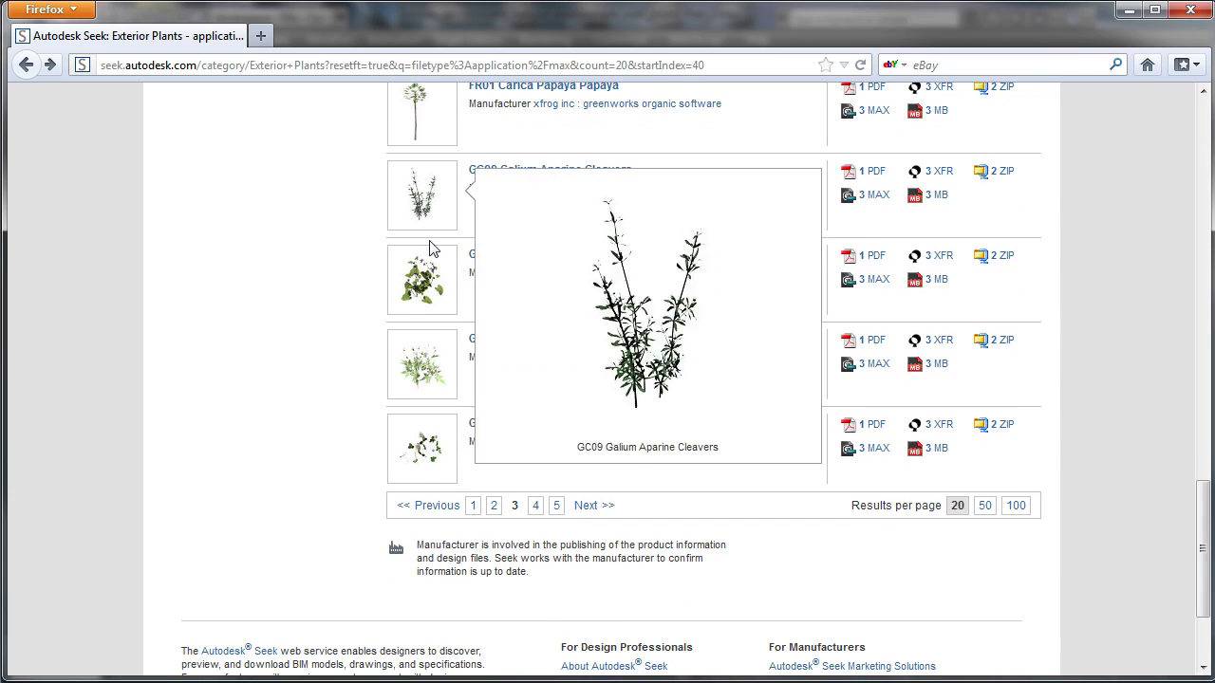
mouse_move(422, 284)
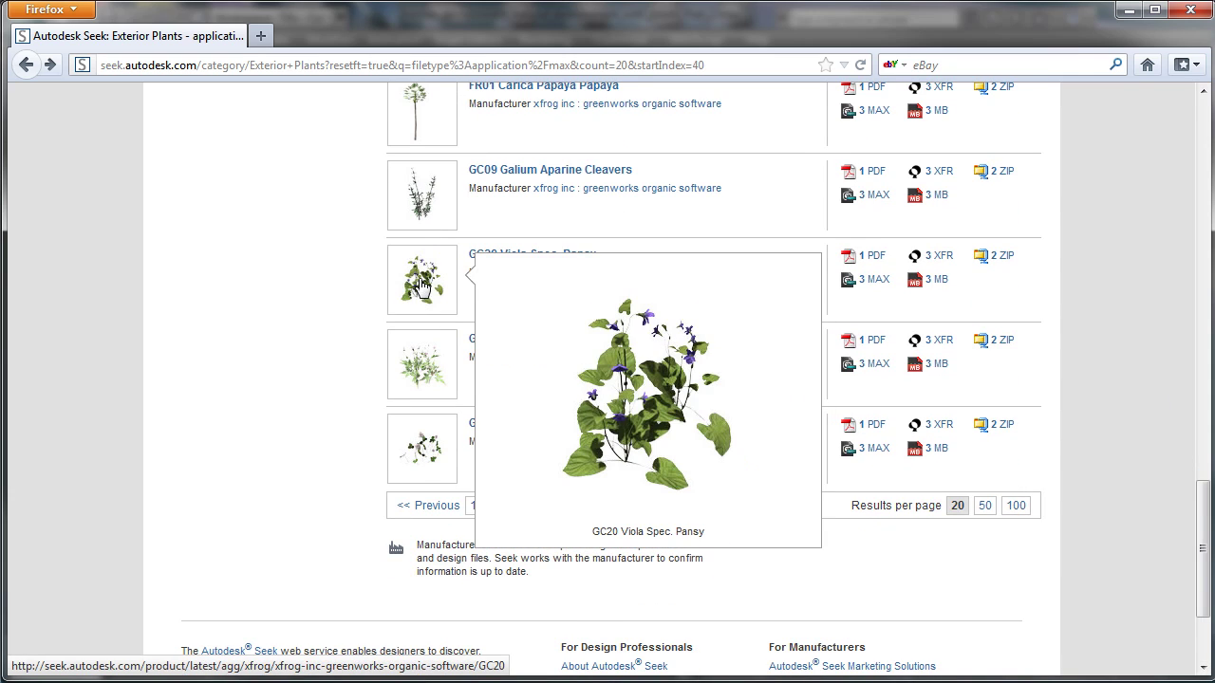
mouse_move(415, 354)
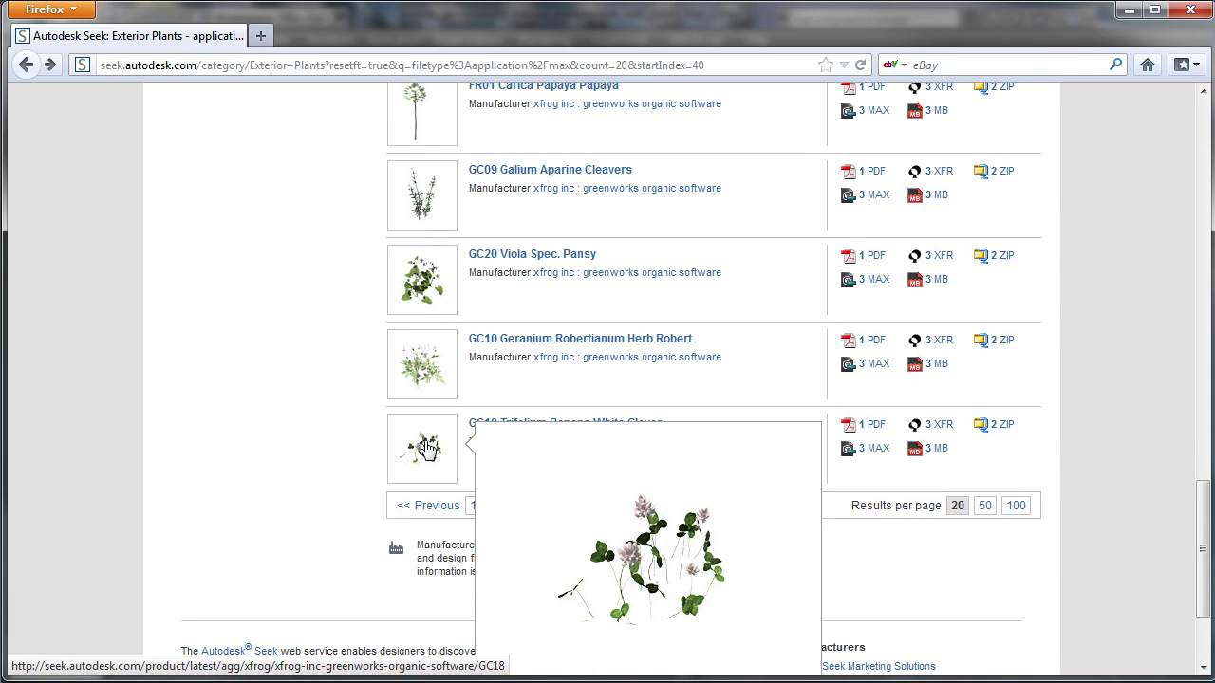
mouse_move(424, 185)
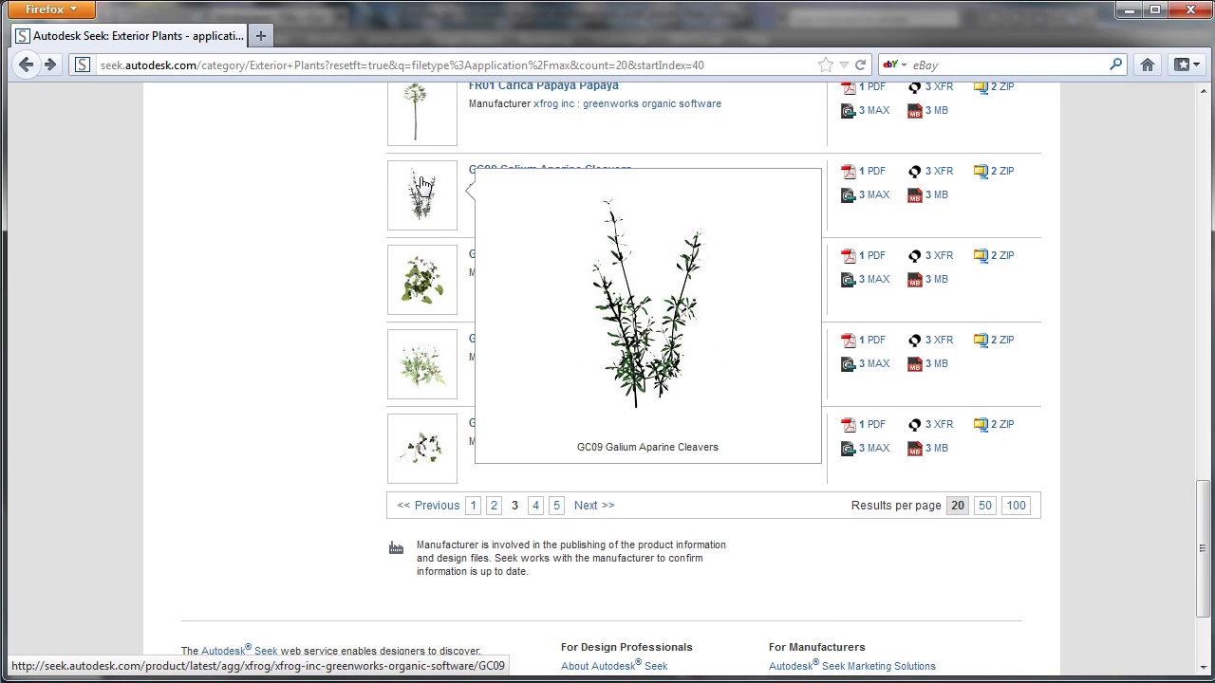
left_click(872, 195)
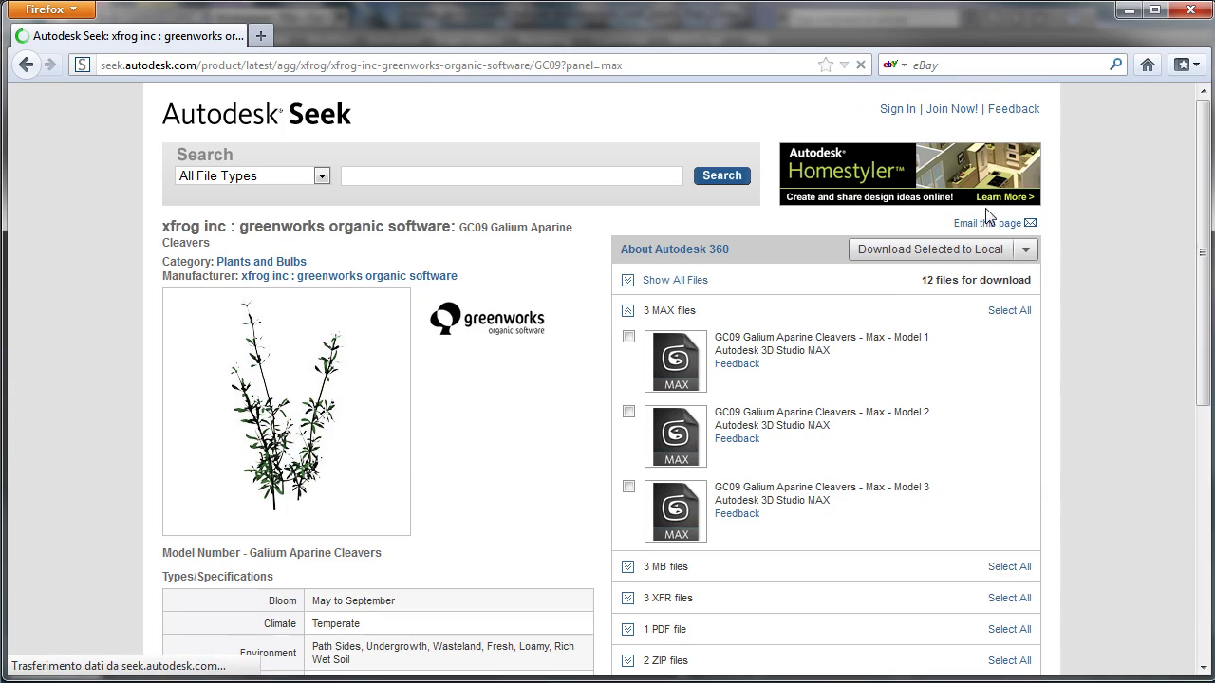
Step: Select Models 1, 2 and 3 of the Galium Aparine Cleavers MAX files and request their ZIP archive for local download
left_click(628, 337)
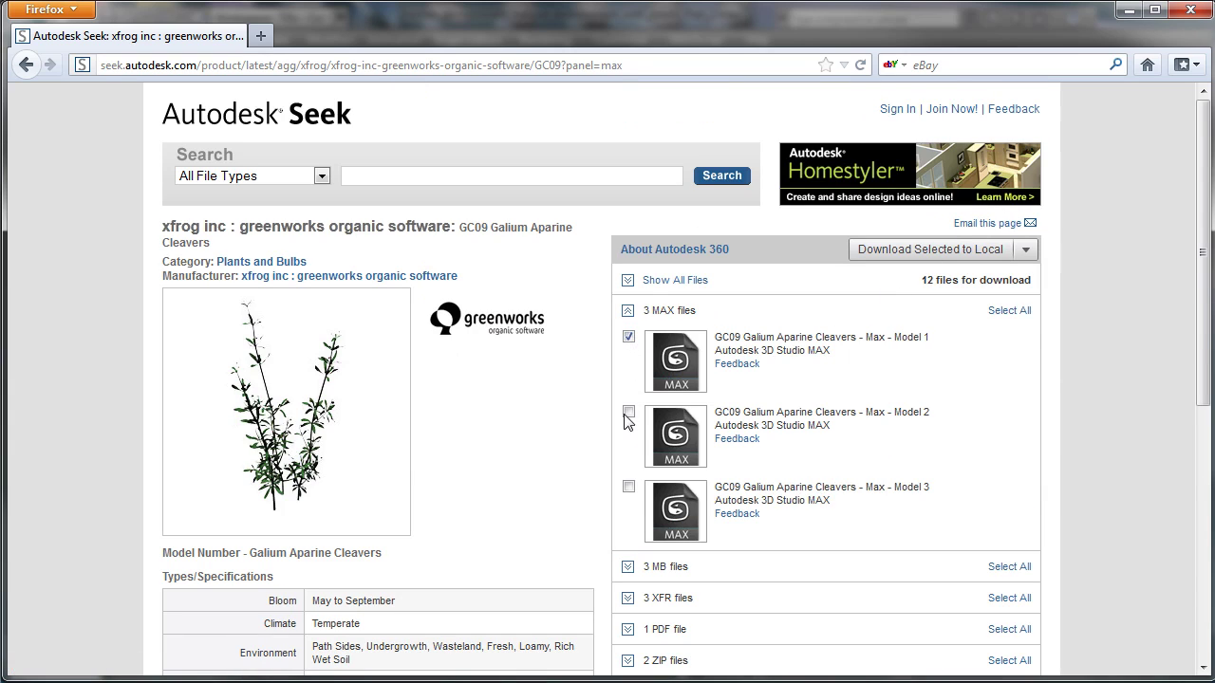
left_click(628, 411)
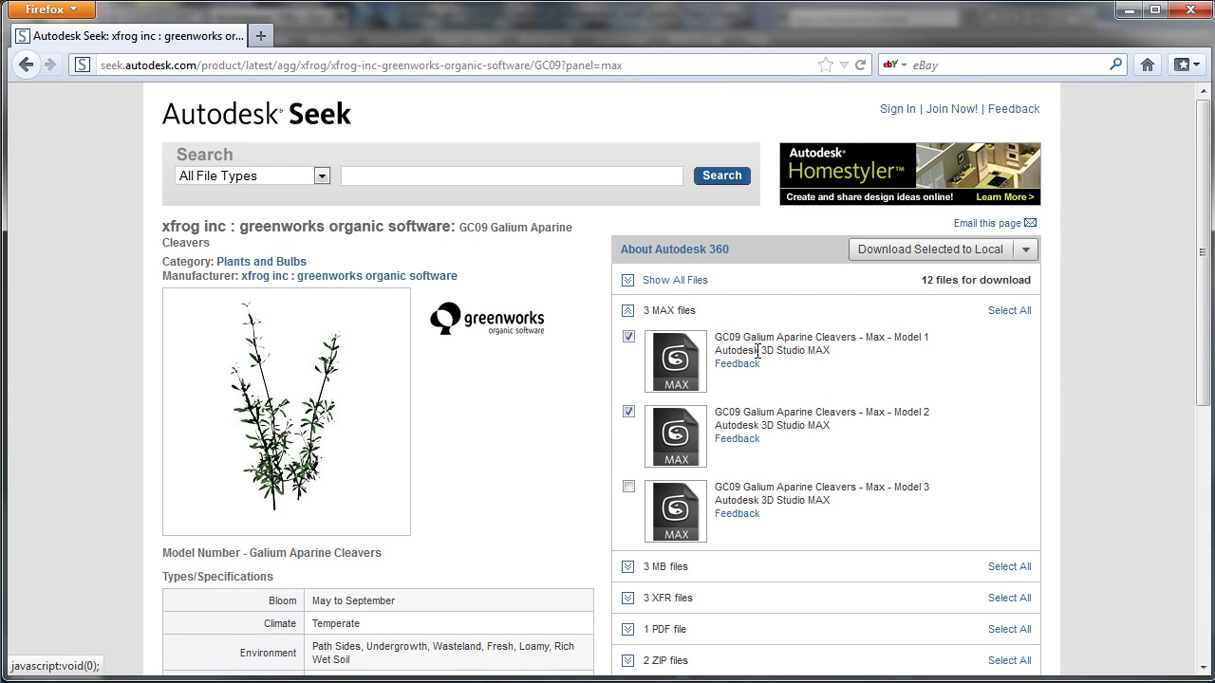
left_click(628, 487)
left_click(961, 255)
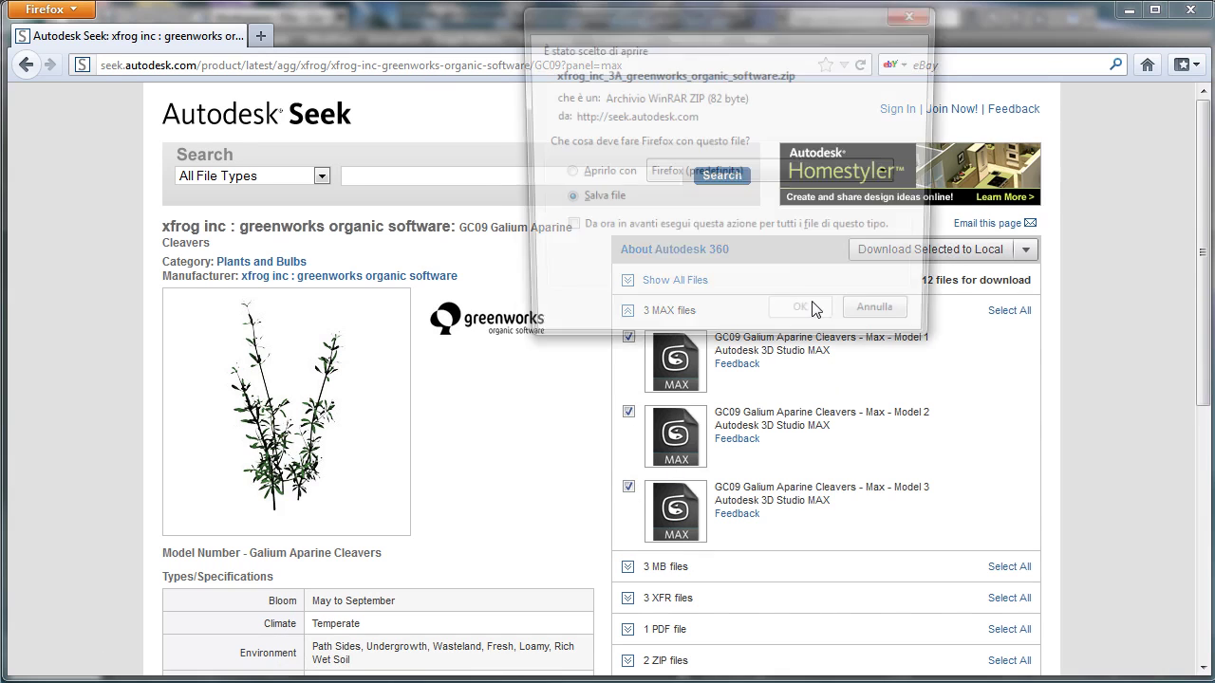
left_click(876, 293)
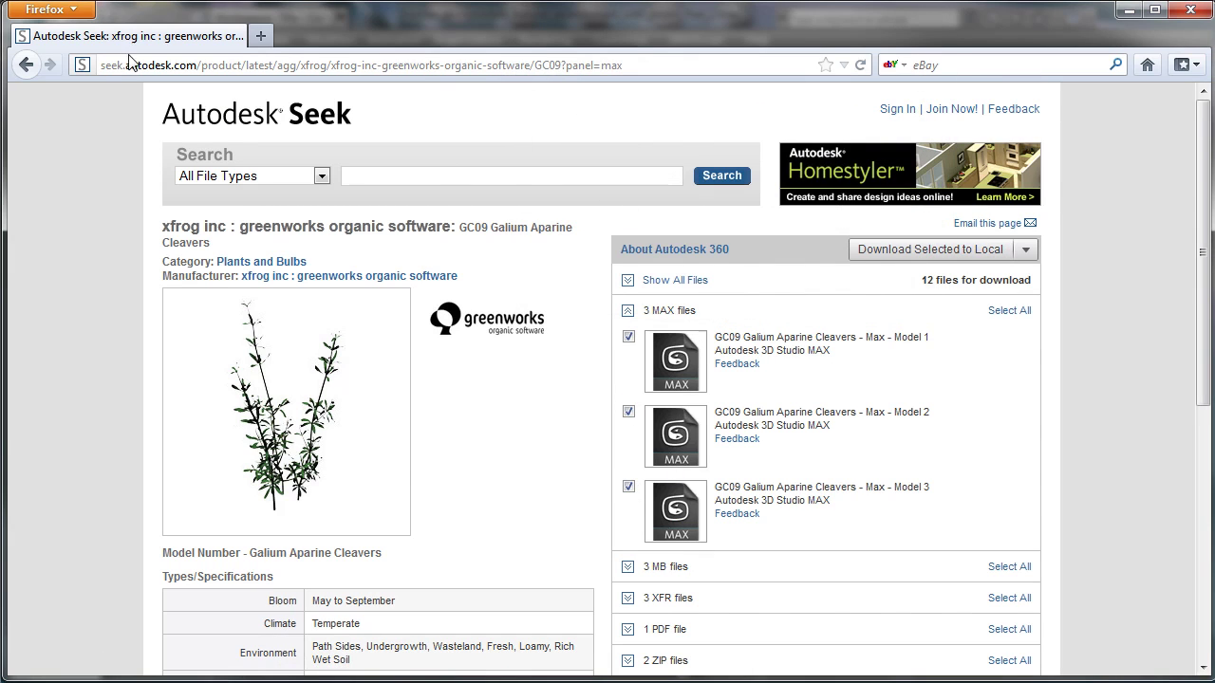
Step: Go back to the results, then examine the last plants of the third page and the plants and trees on the fourth page
left_click(26, 65)
mouse_move(417, 363)
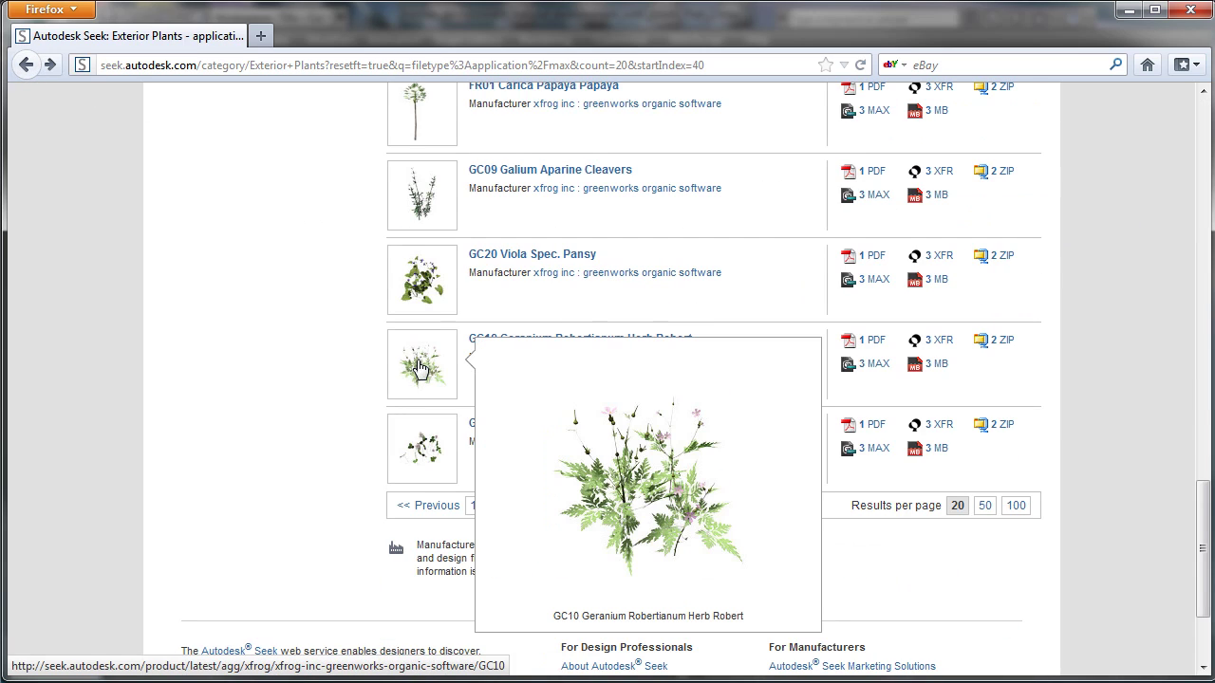
mouse_move(434, 276)
left_click(535, 505)
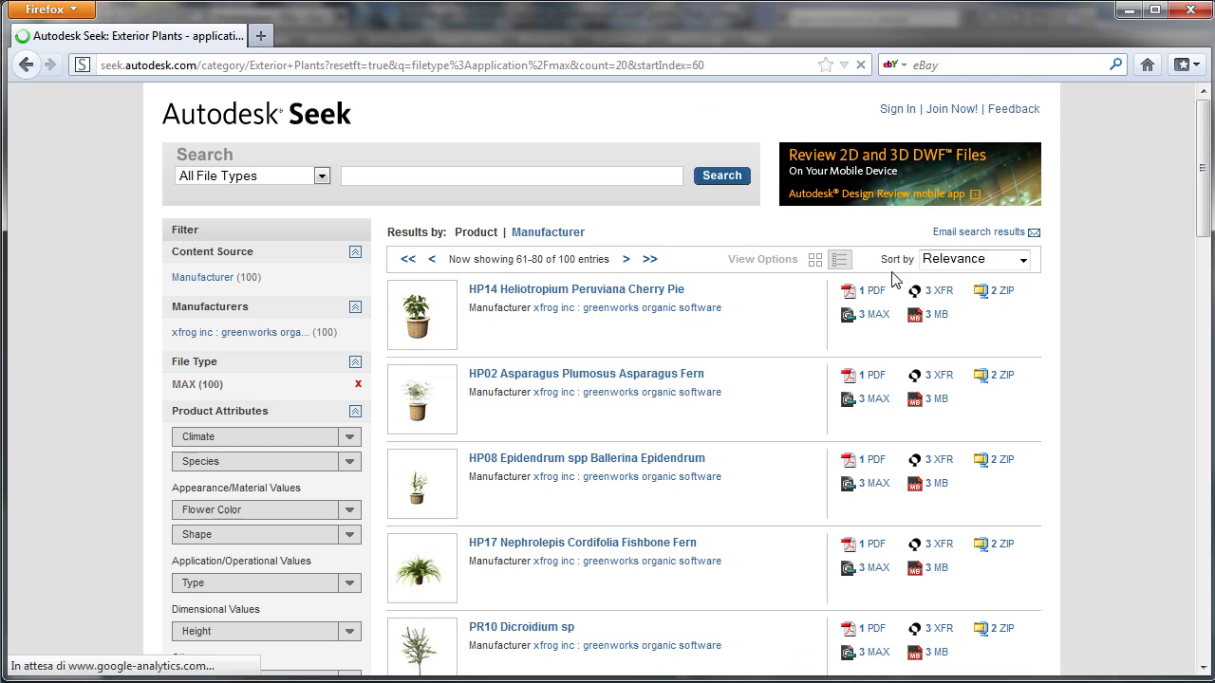
left_click_drag(1200, 199, 1195, 304)
mouse_move(420, 235)
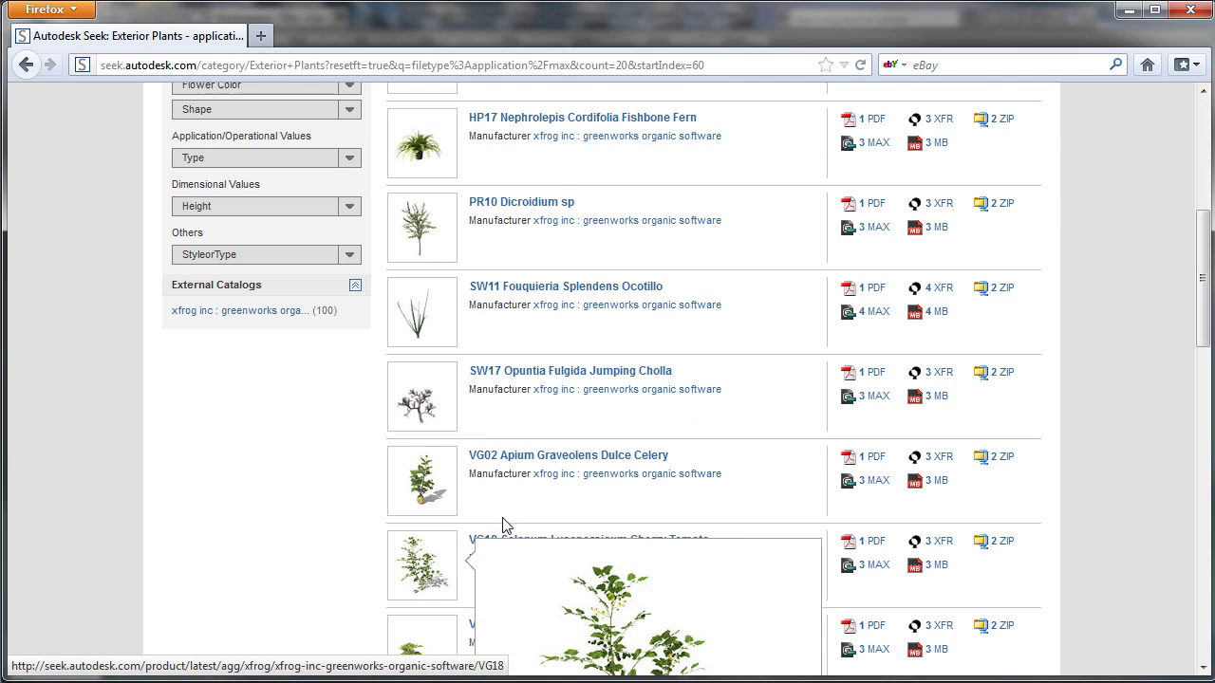
left_click_drag(1204, 316, 1202, 406)
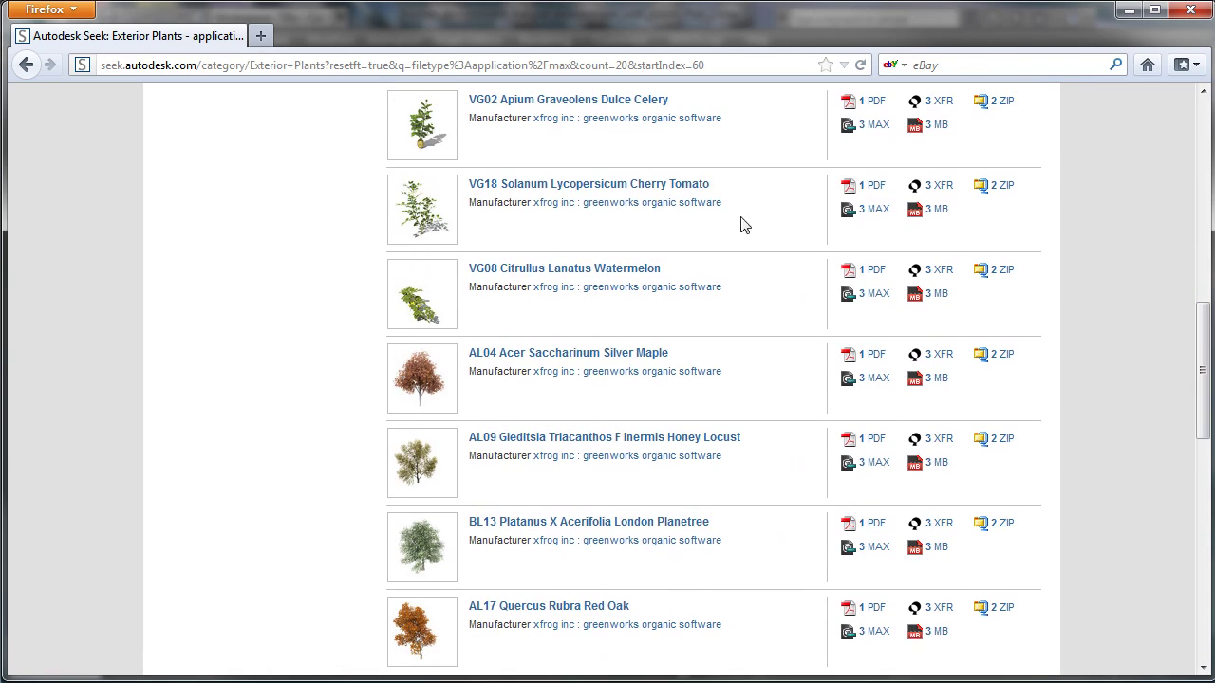
mouse_move(422, 213)
mouse_move(420, 285)
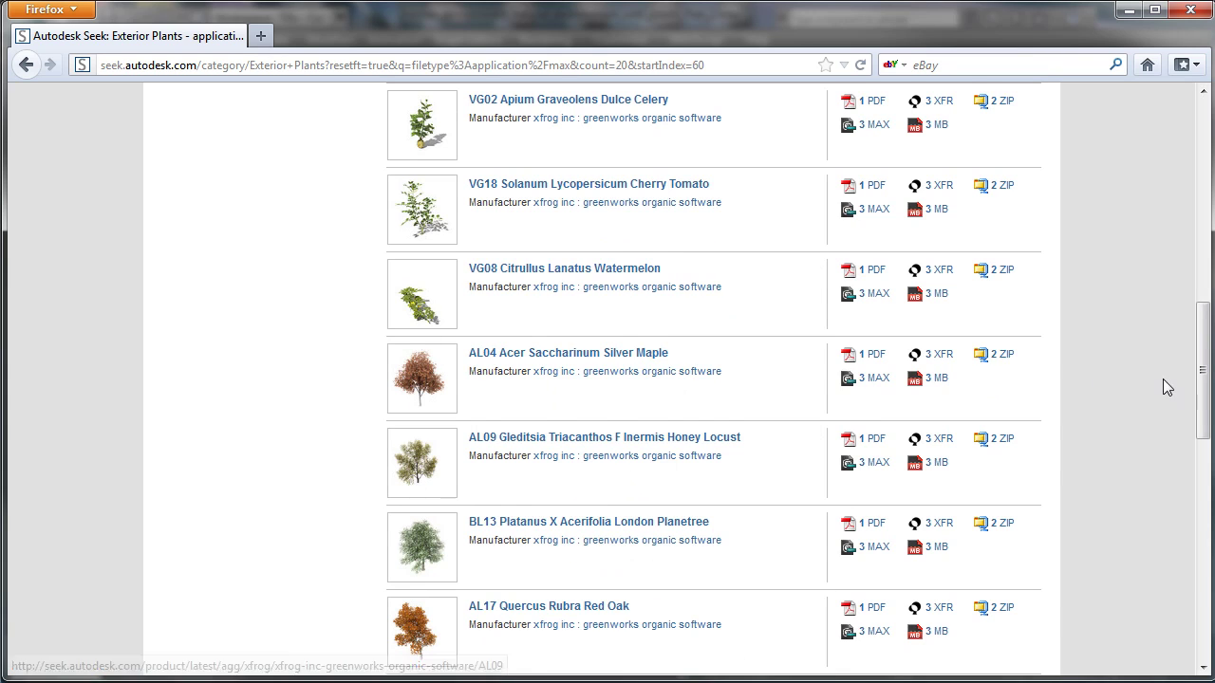
scroll(1167, 387, "down", 10)
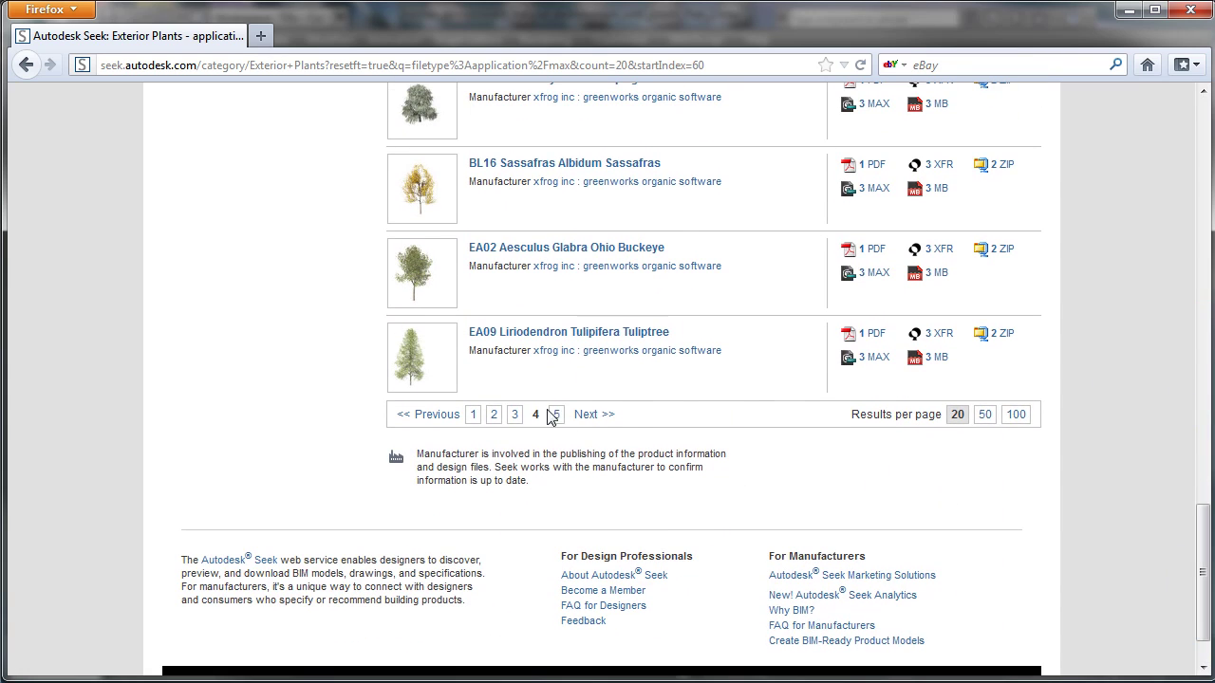
Step: Go to the fifth results page, preview its shrubs and plants and open the MAX files of RS15 Halimeda sp
left_click(554, 415)
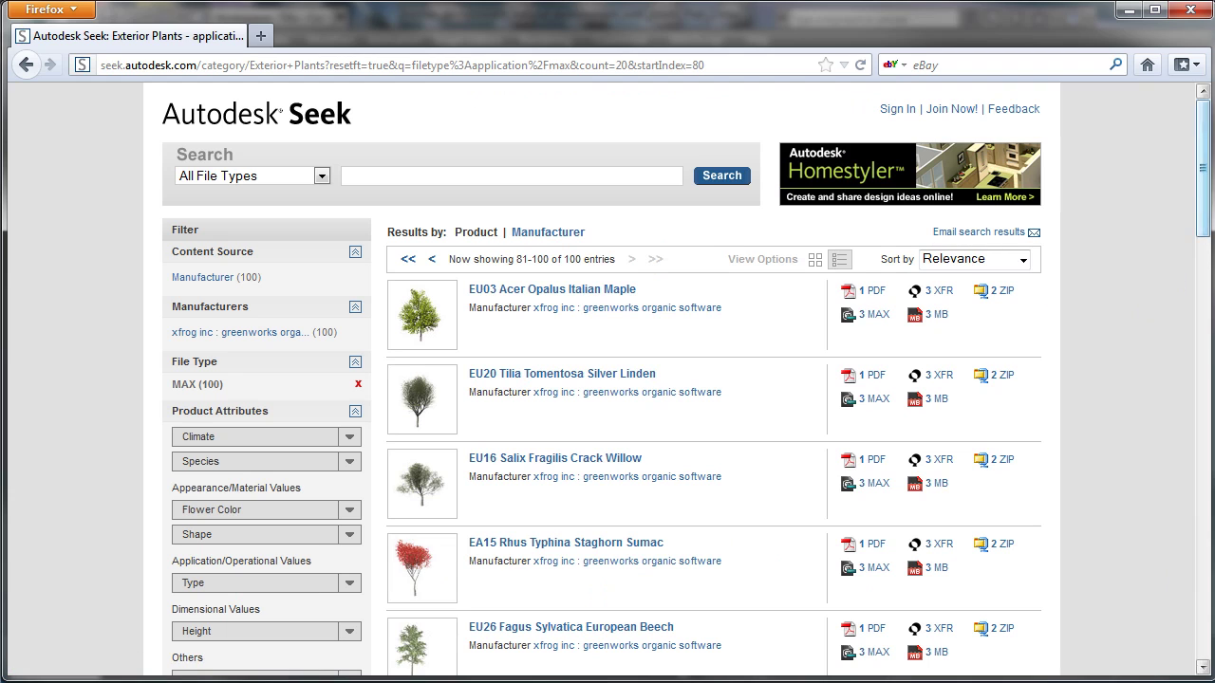
left_click_drag(1198, 204, 1189, 349)
mouse_move(418, 360)
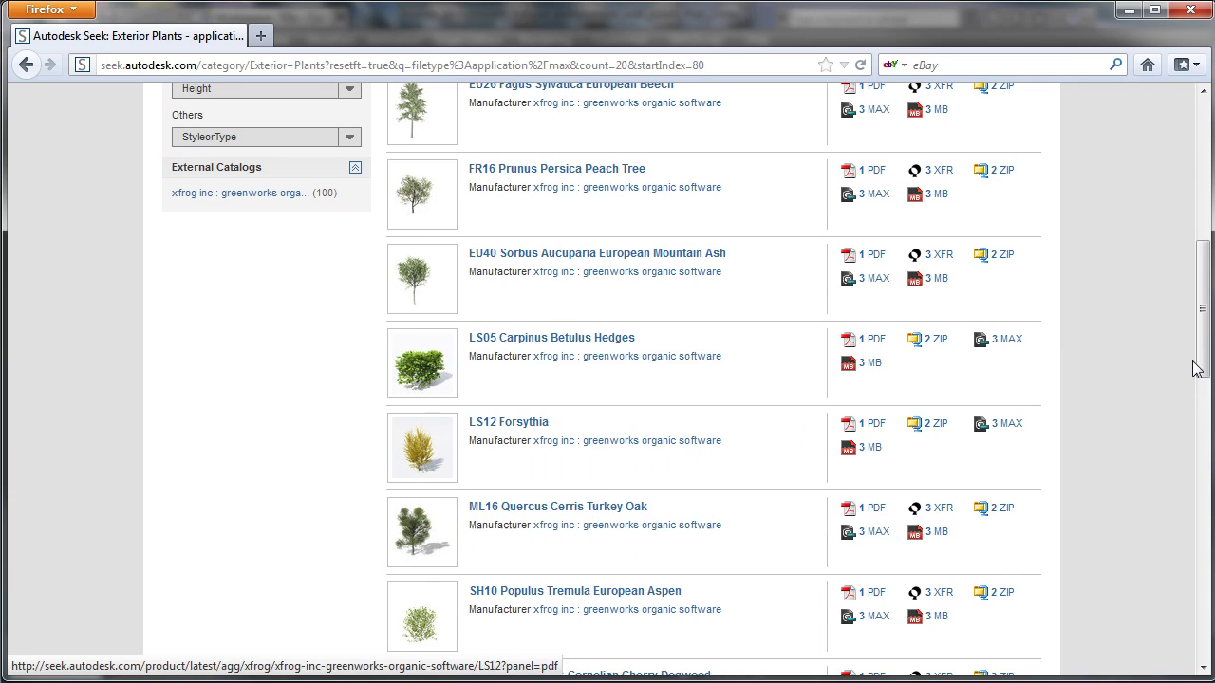
left_click_drag(1195, 368, 1196, 449)
mouse_move(414, 315)
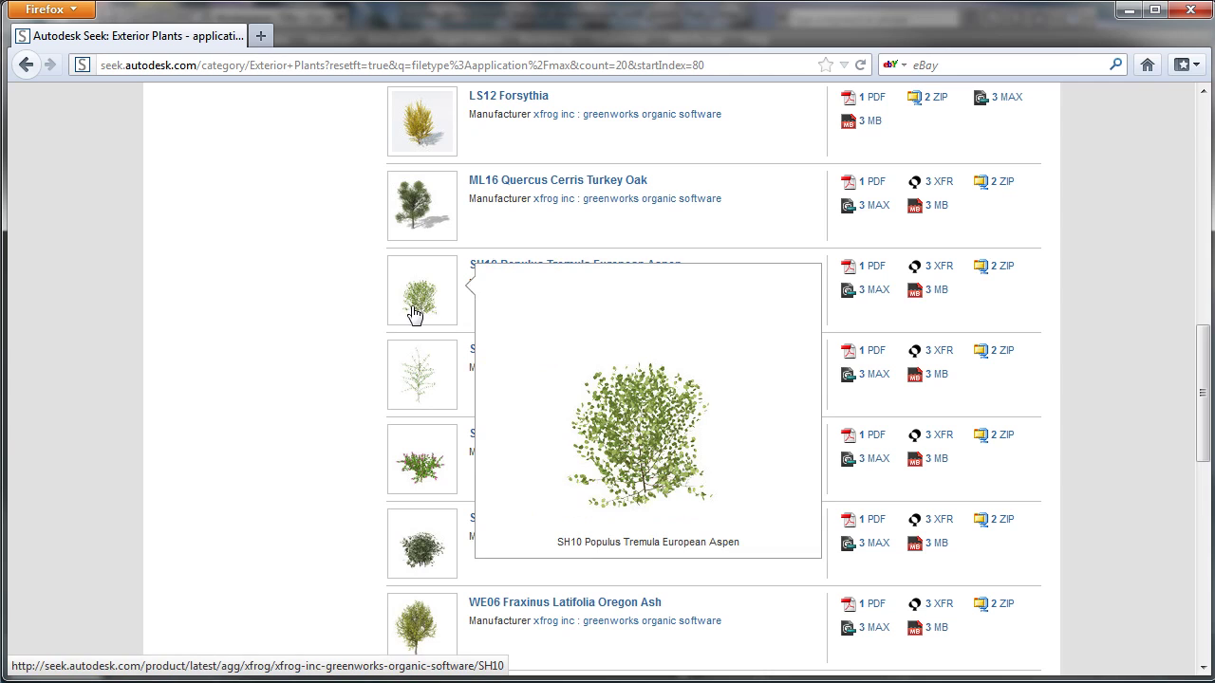
mouse_move(425, 458)
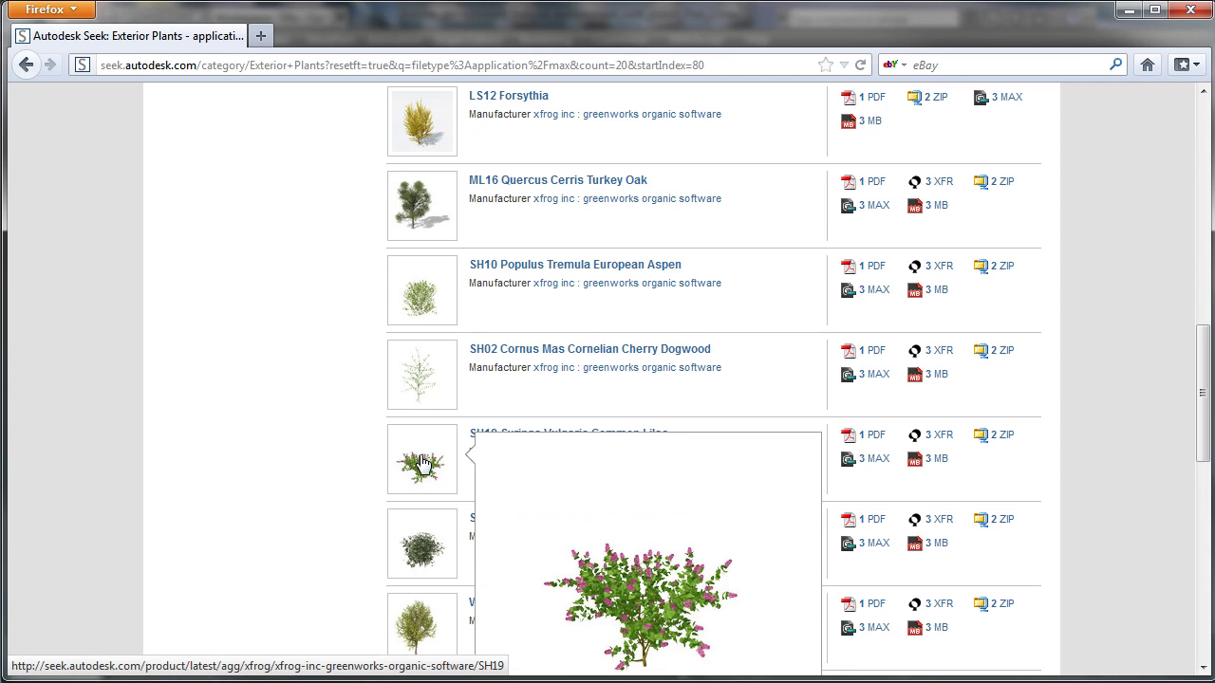
left_click_drag(1202, 369, 1193, 441)
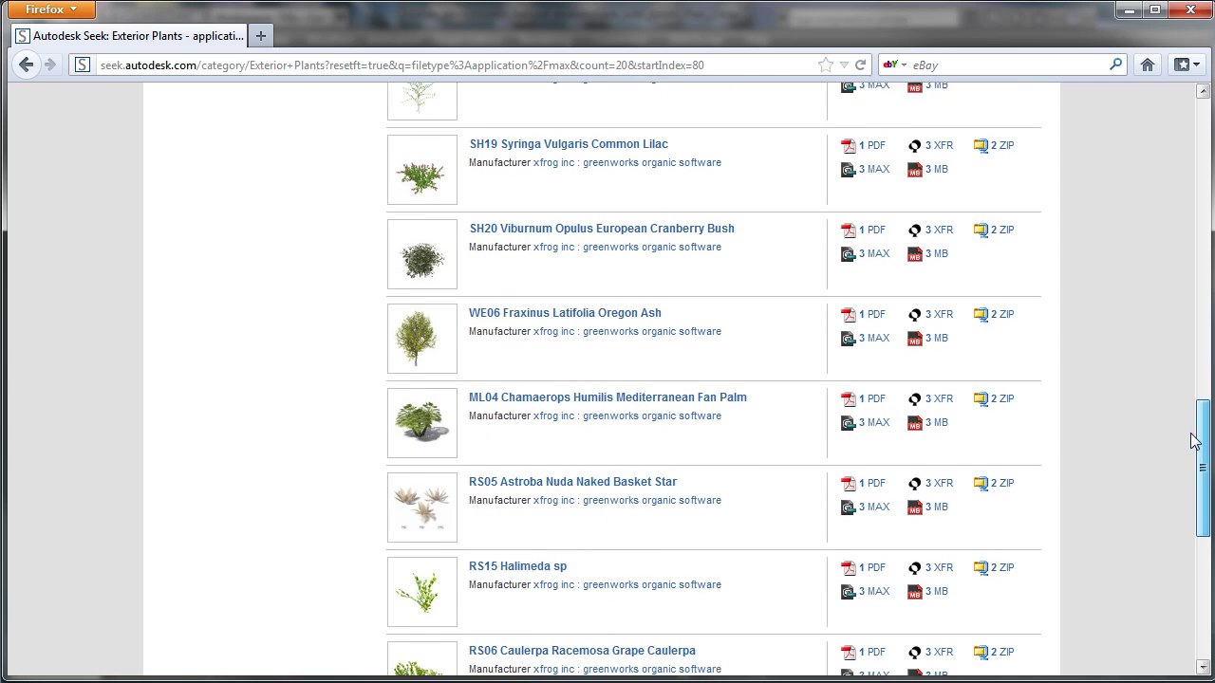
mouse_move(420, 349)
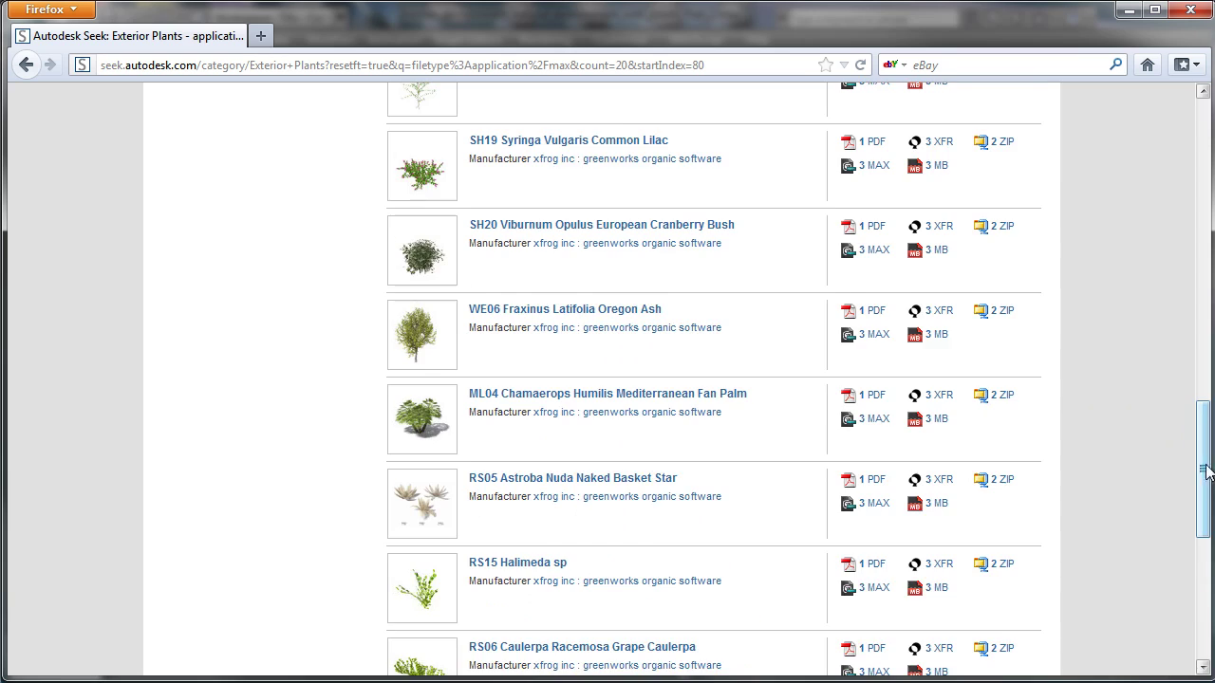
left_click_drag(1205, 472, 1203, 564)
mouse_move(425, 328)
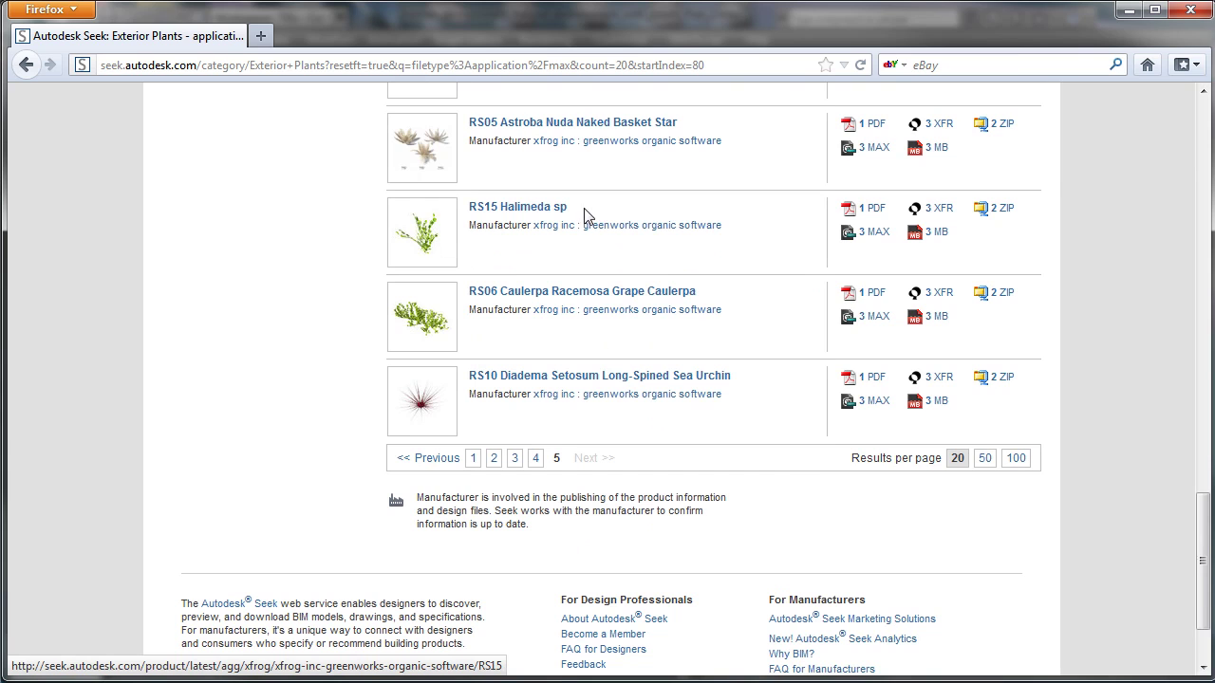
left_click(874, 232)
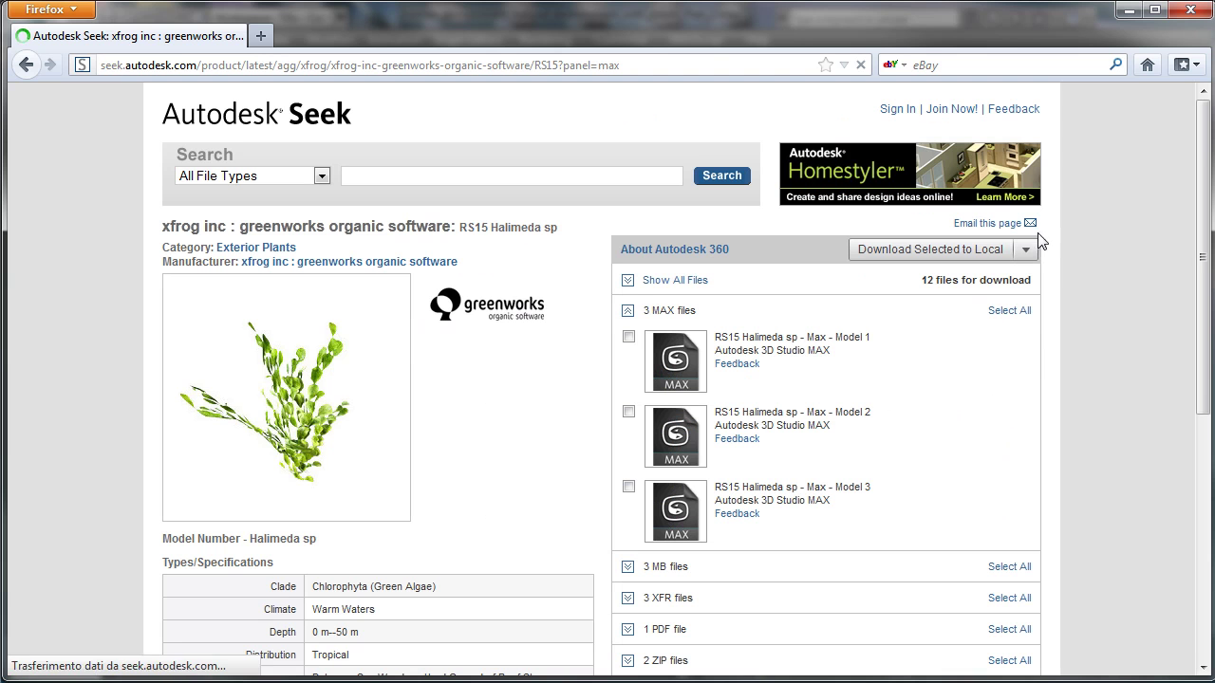
Step: Select Models 1, 2 and 3 of the Halimeda sp MAX files and save their ZIP archive locally
left_click(627, 337)
left_click(628, 412)
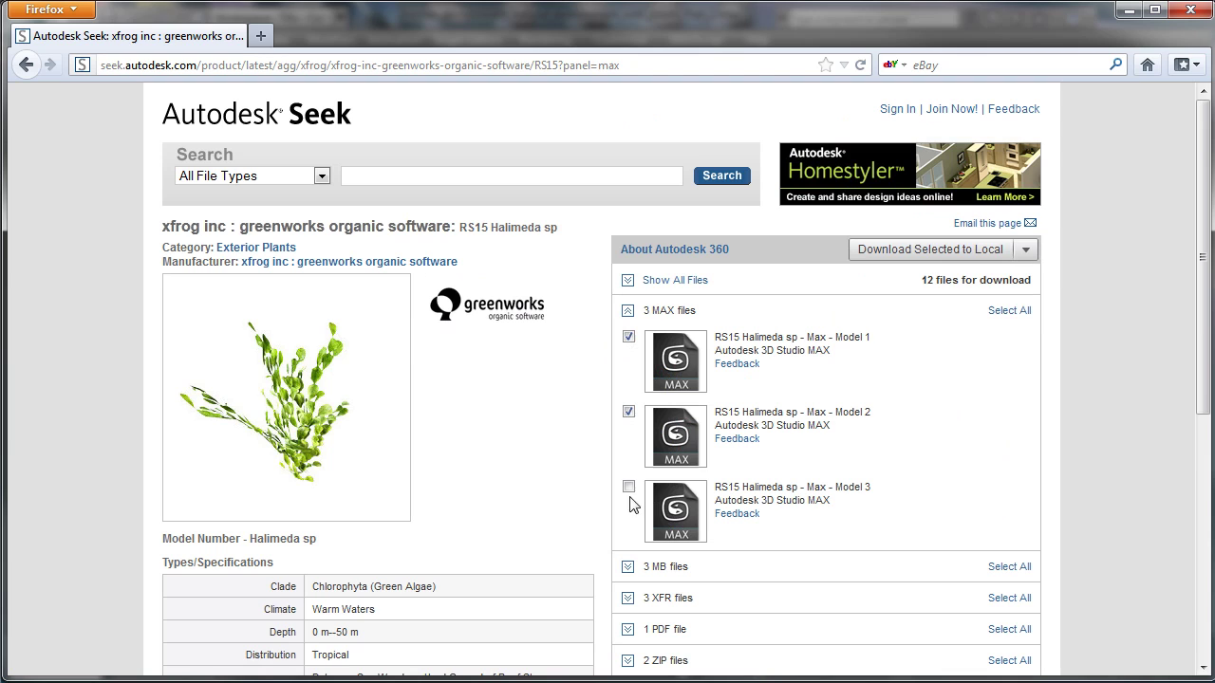
left_click(628, 487)
left_click(921, 248)
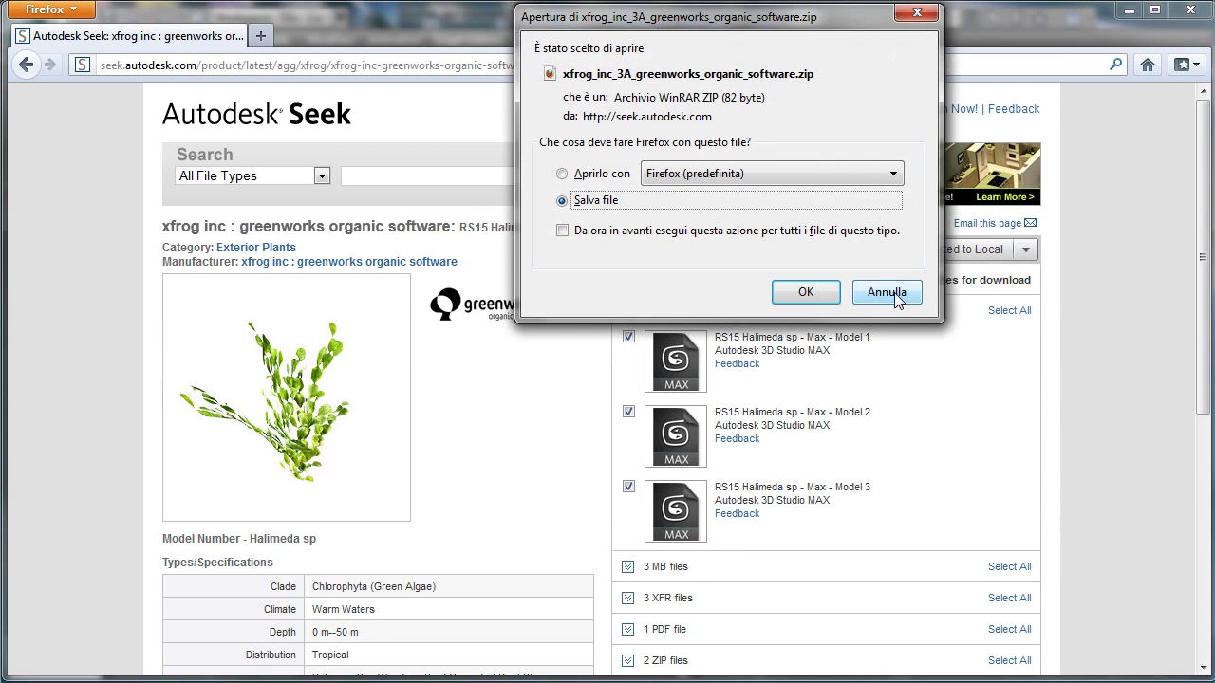
left_click(805, 292)
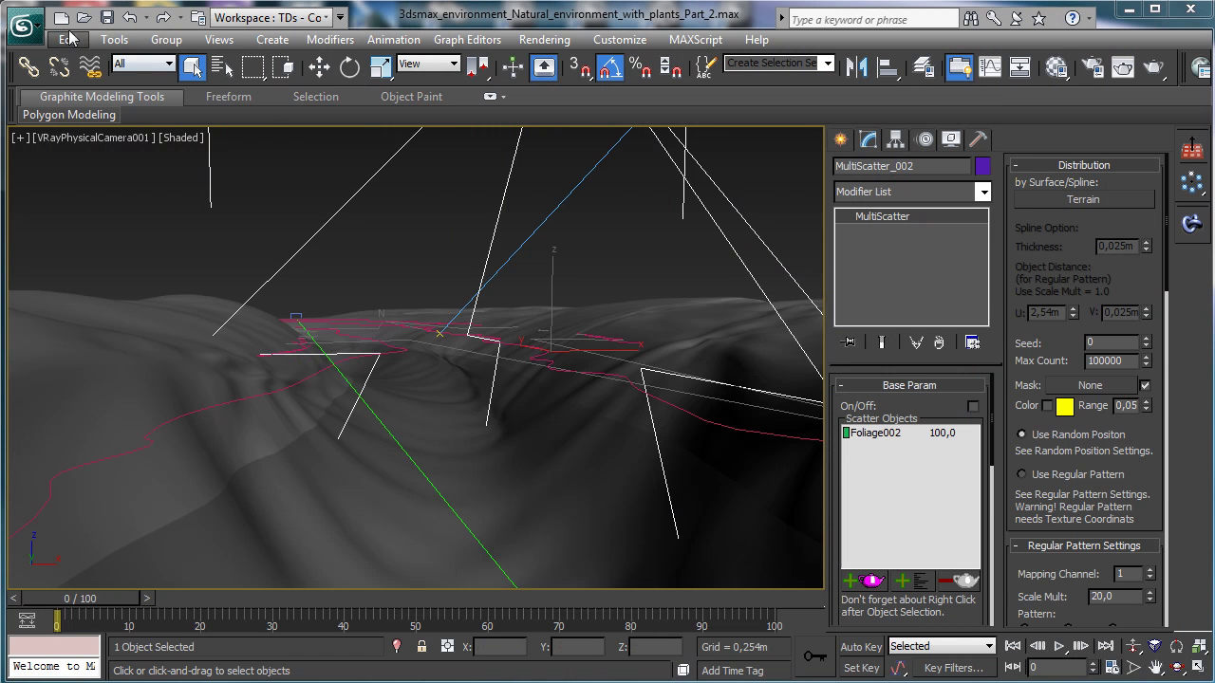
Step: Start merging an external file and browse the D: drive to the Part_2 project's Plants folder, opening its xfrog subfolder
left_click(24, 25)
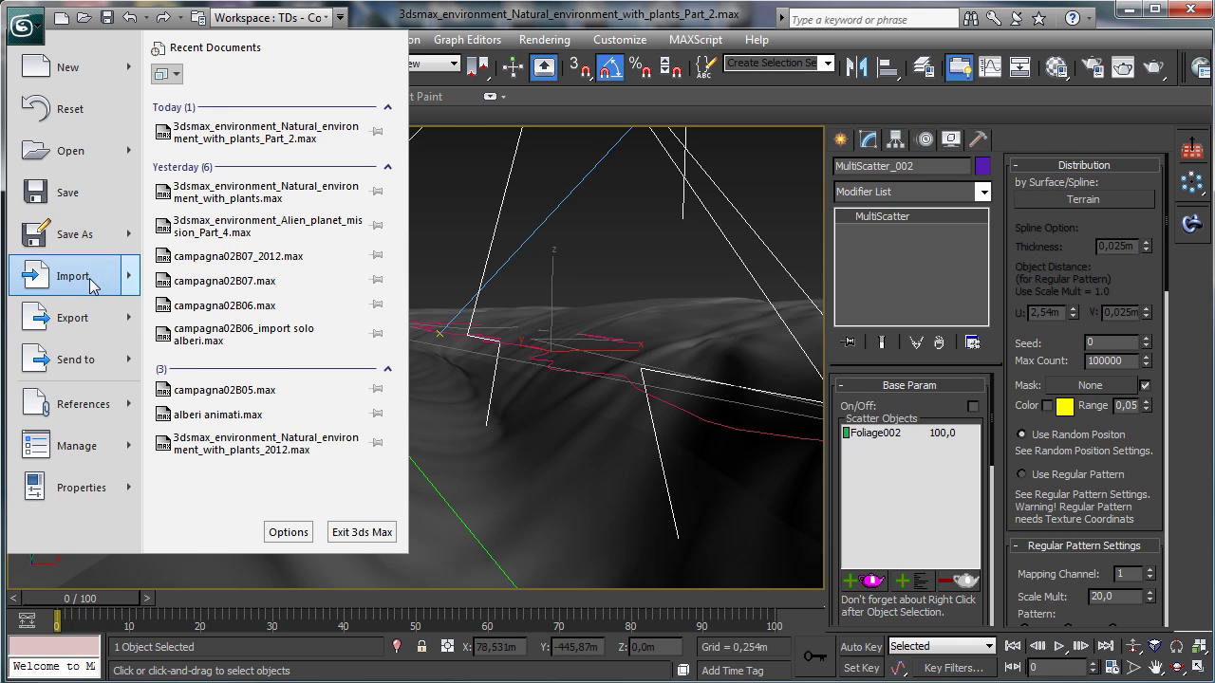
mouse_move(92, 285)
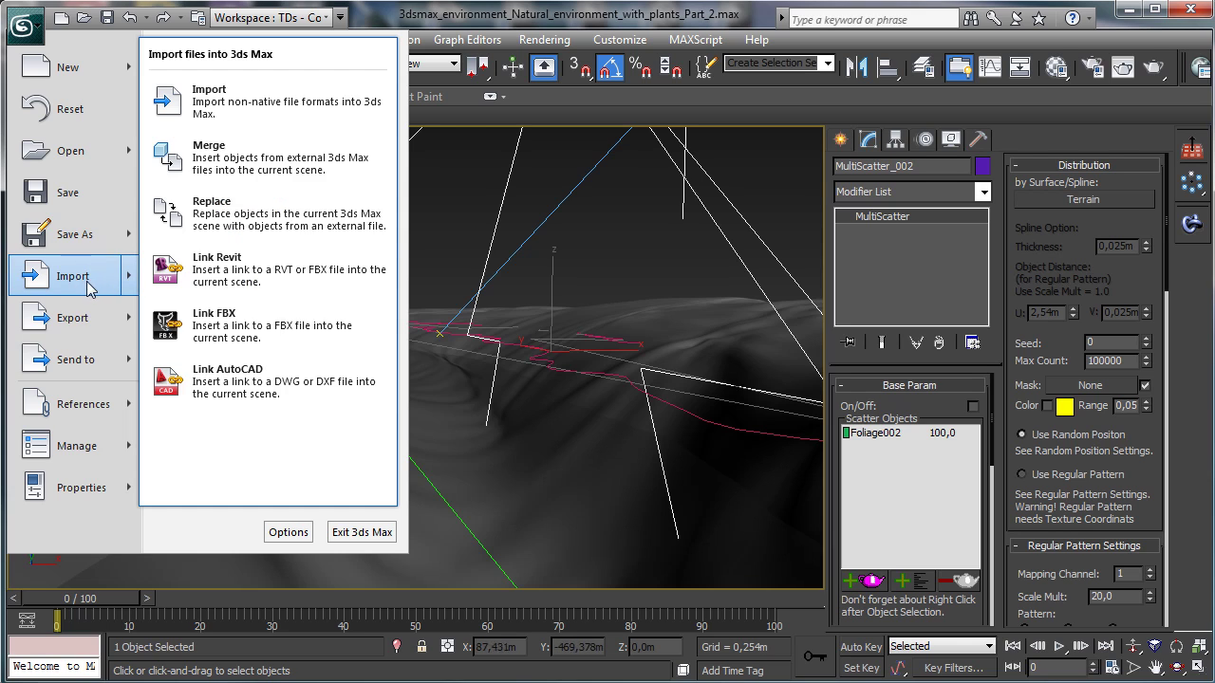
left_click(270, 163)
left_click(167, 76)
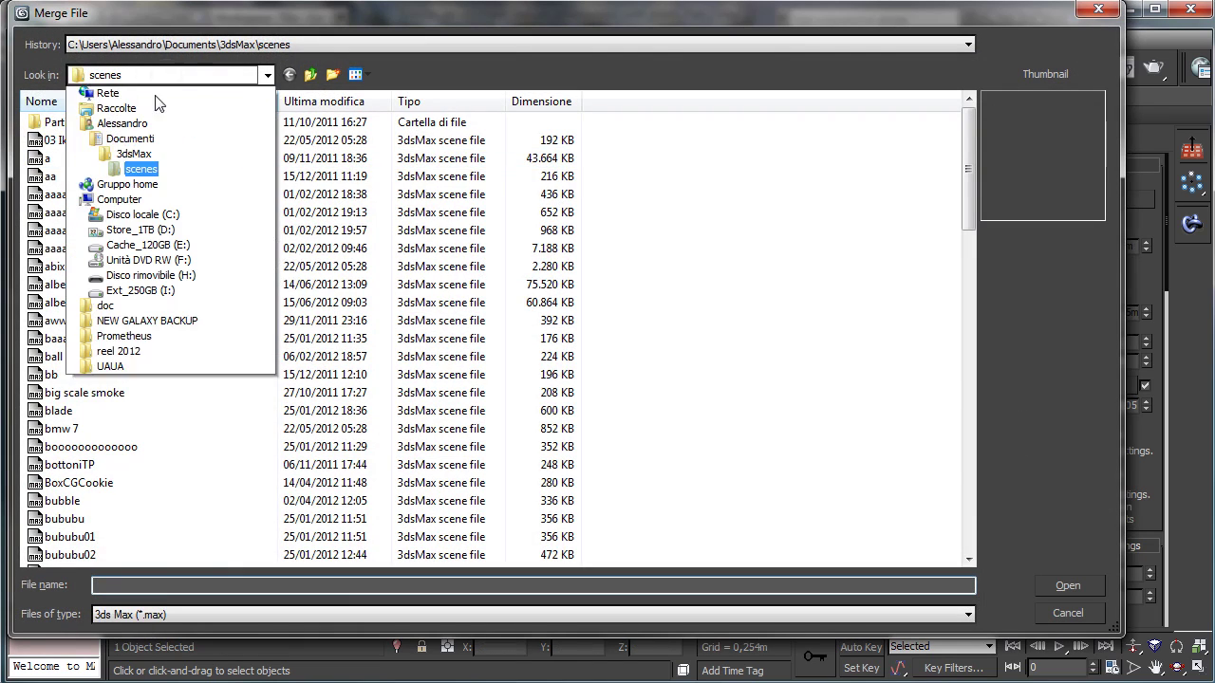
left_click(120, 247)
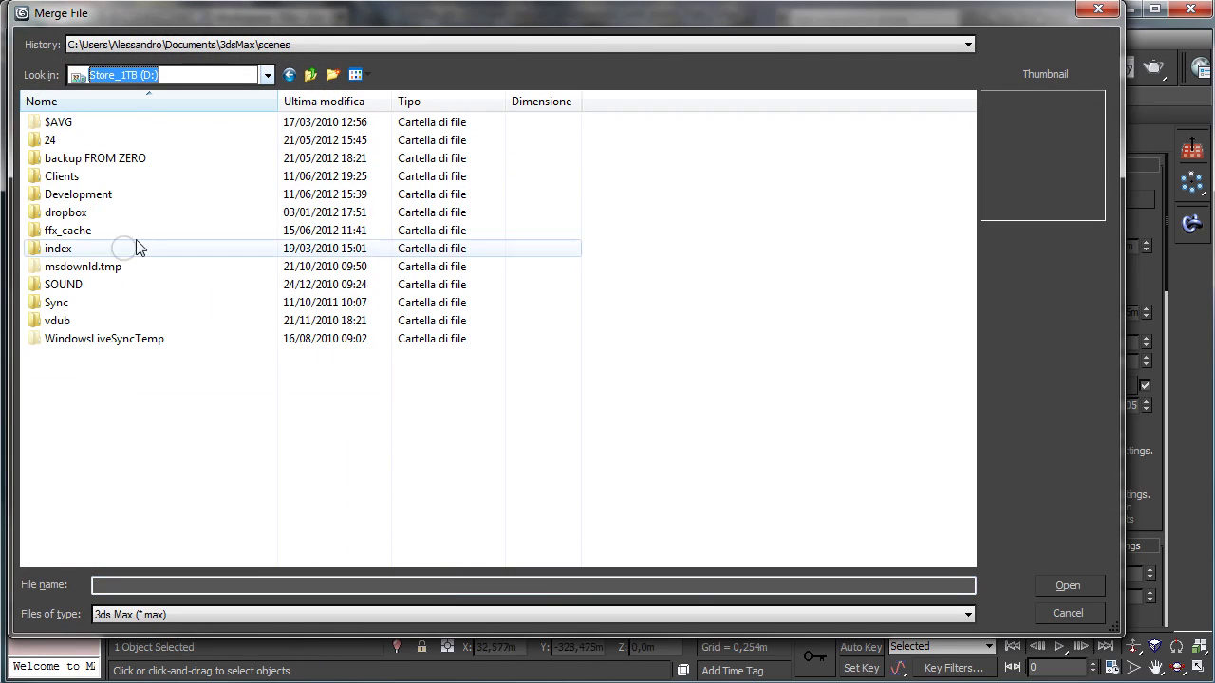
double_click(98, 208)
double_click(95, 123)
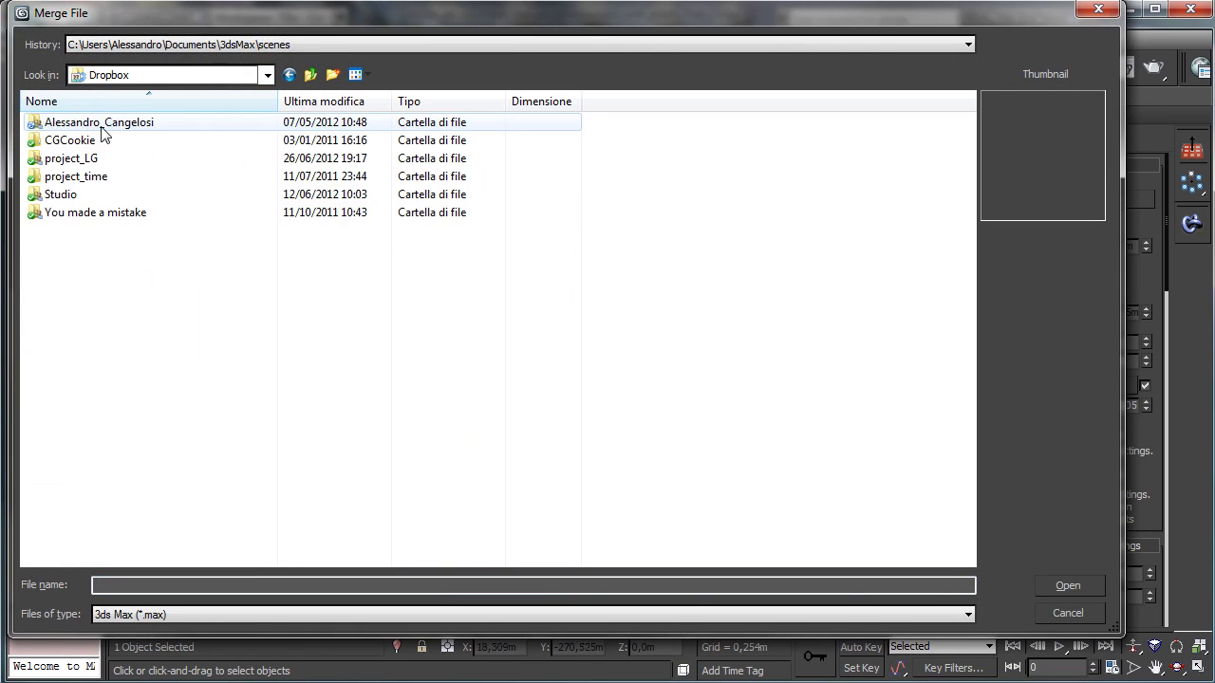
double_click(103, 128)
double_click(66, 175)
double_click(77, 132)
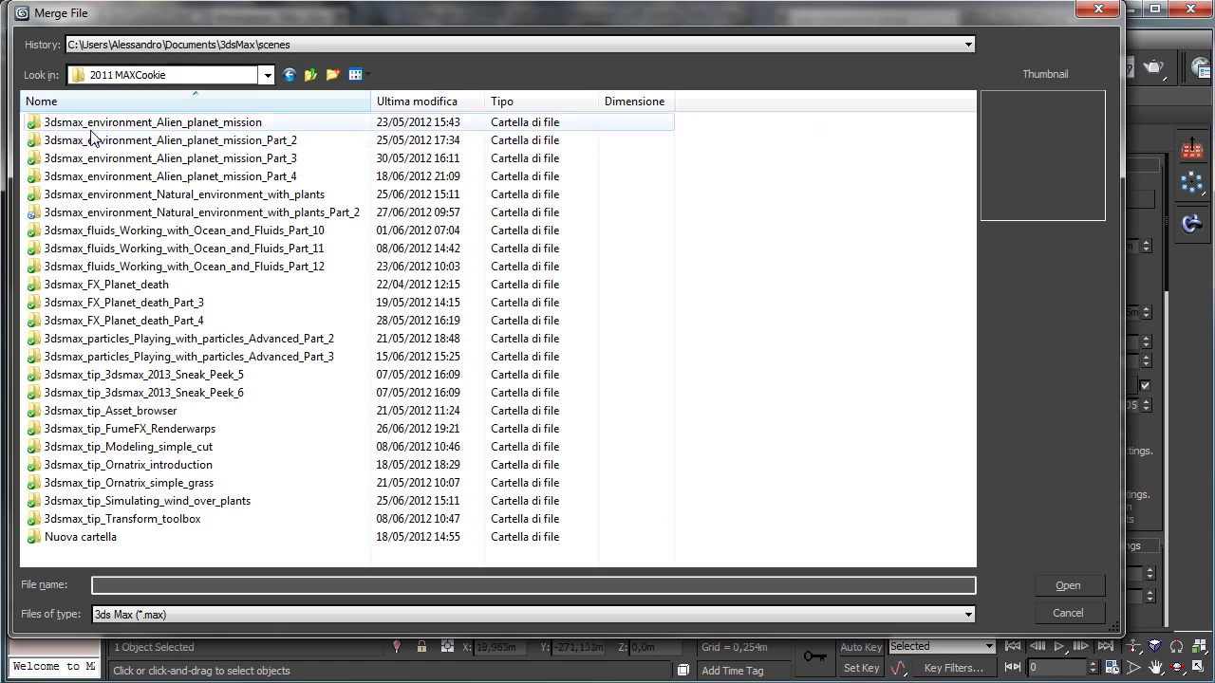
double_click(90, 212)
double_click(92, 124)
double_click(95, 125)
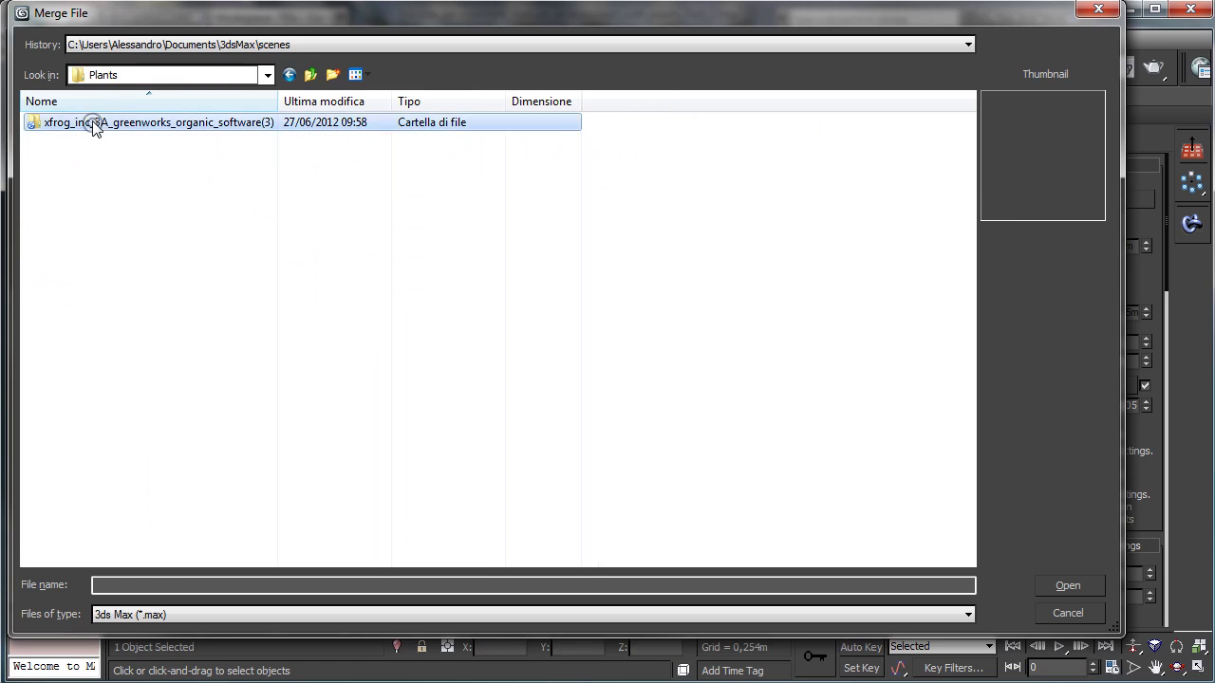
Step: Merge the AG07_3 plant from XFROG_AG07_3.max into the scene
left_click(98, 127)
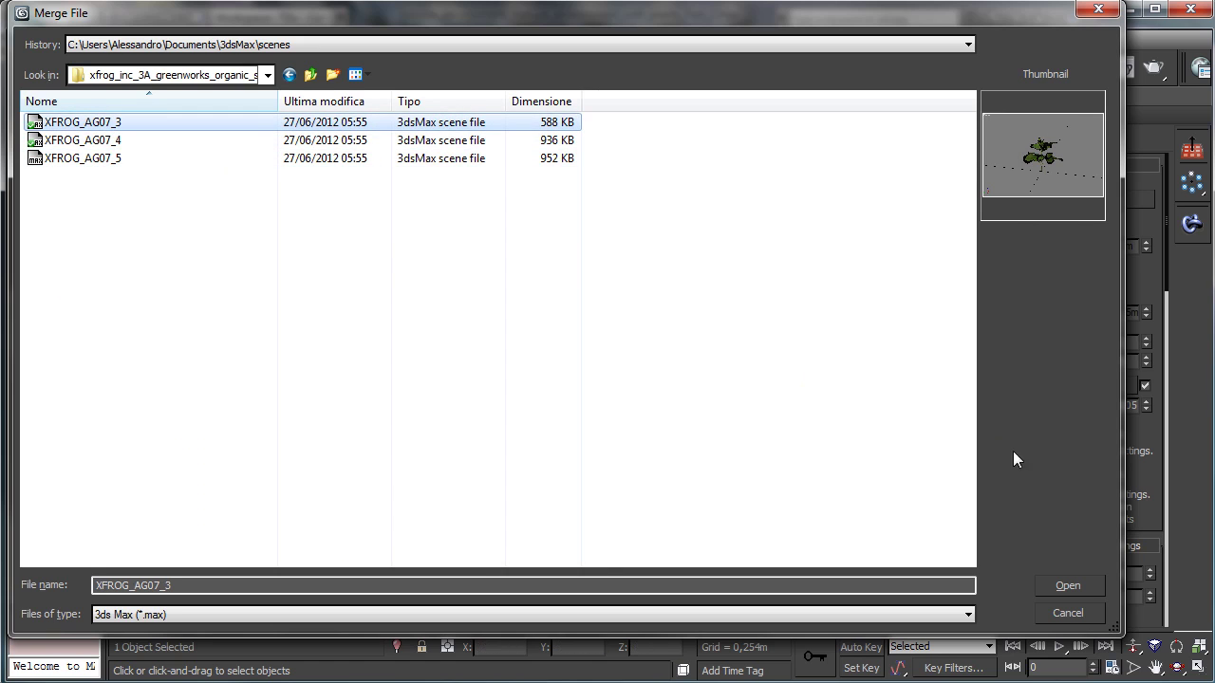
left_click(1089, 589)
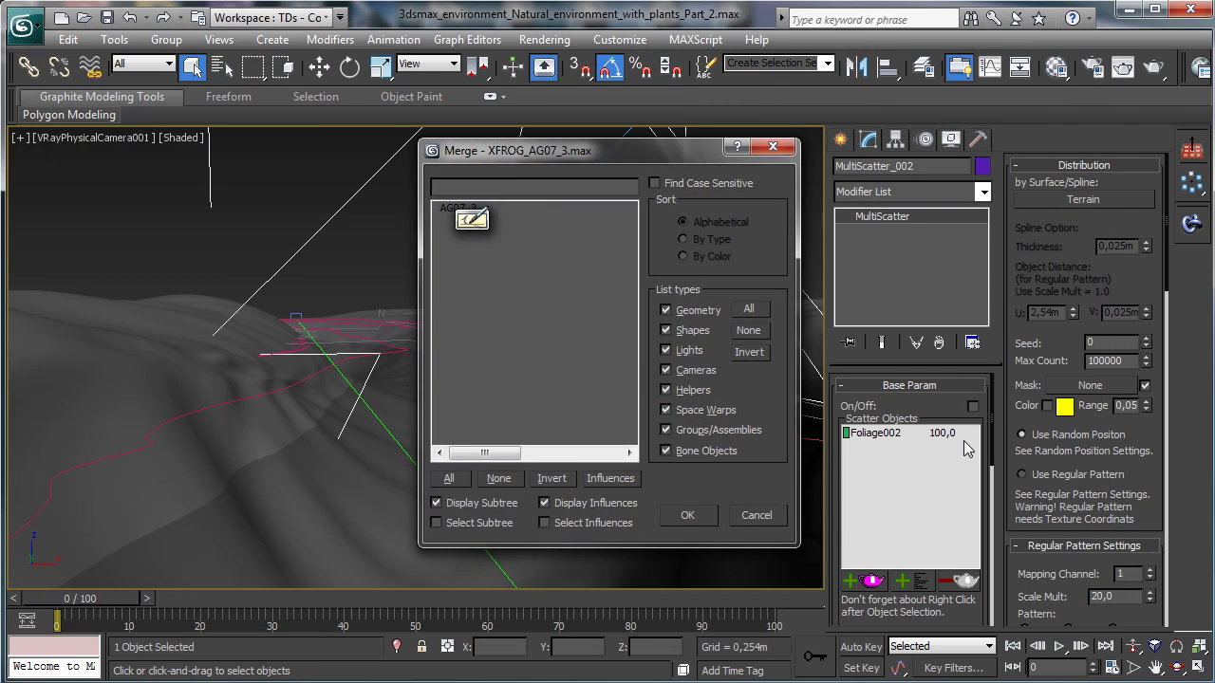
double_click(446, 211)
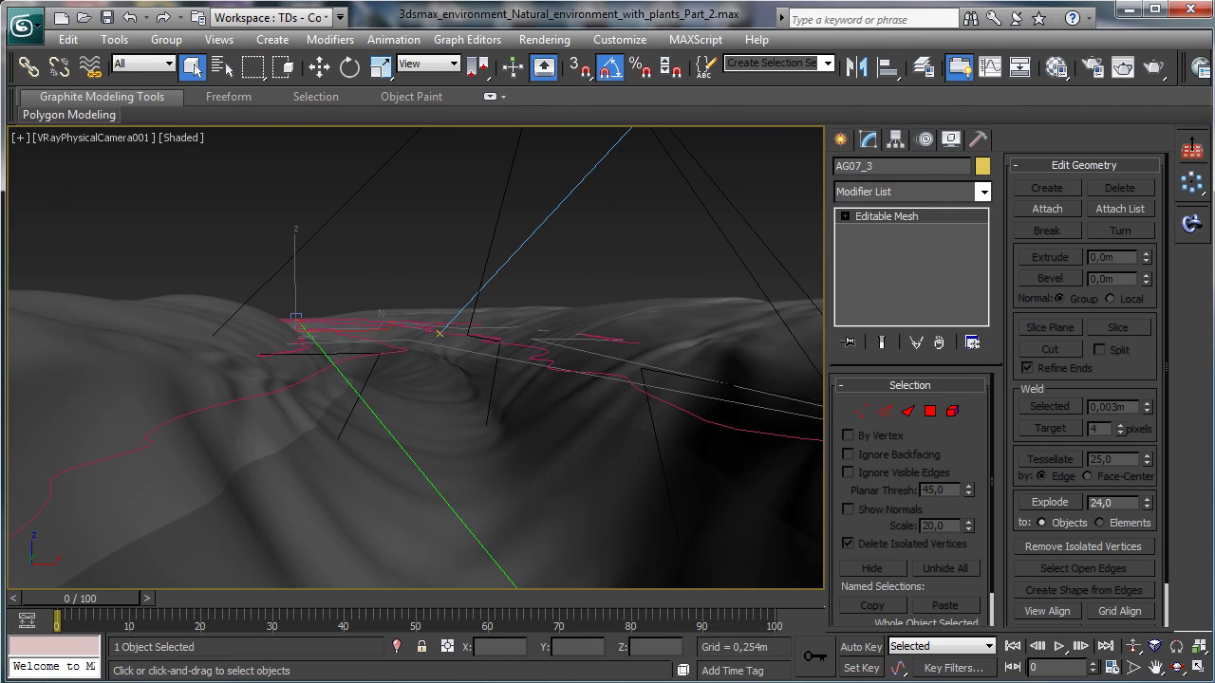
Step: Merge the AG07_4 plant from XFROG_AG07_4.max into the scene
left_click(23, 26)
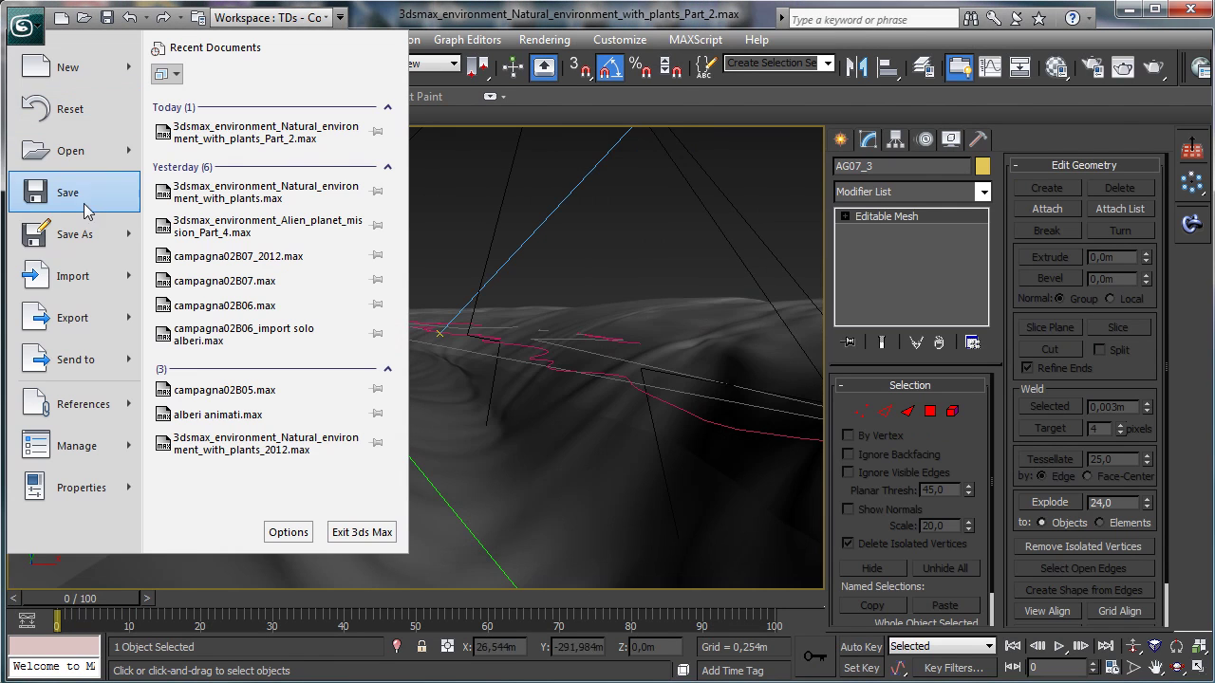
mouse_move(105, 282)
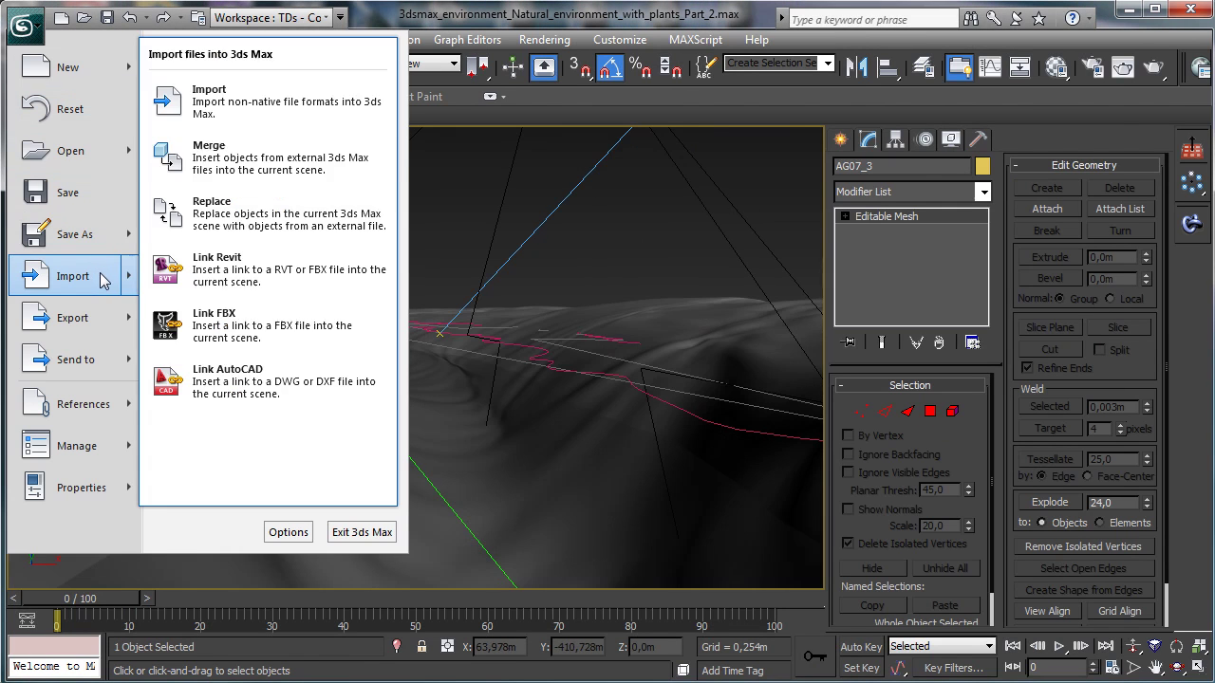
left_click(229, 156)
double_click(82, 140)
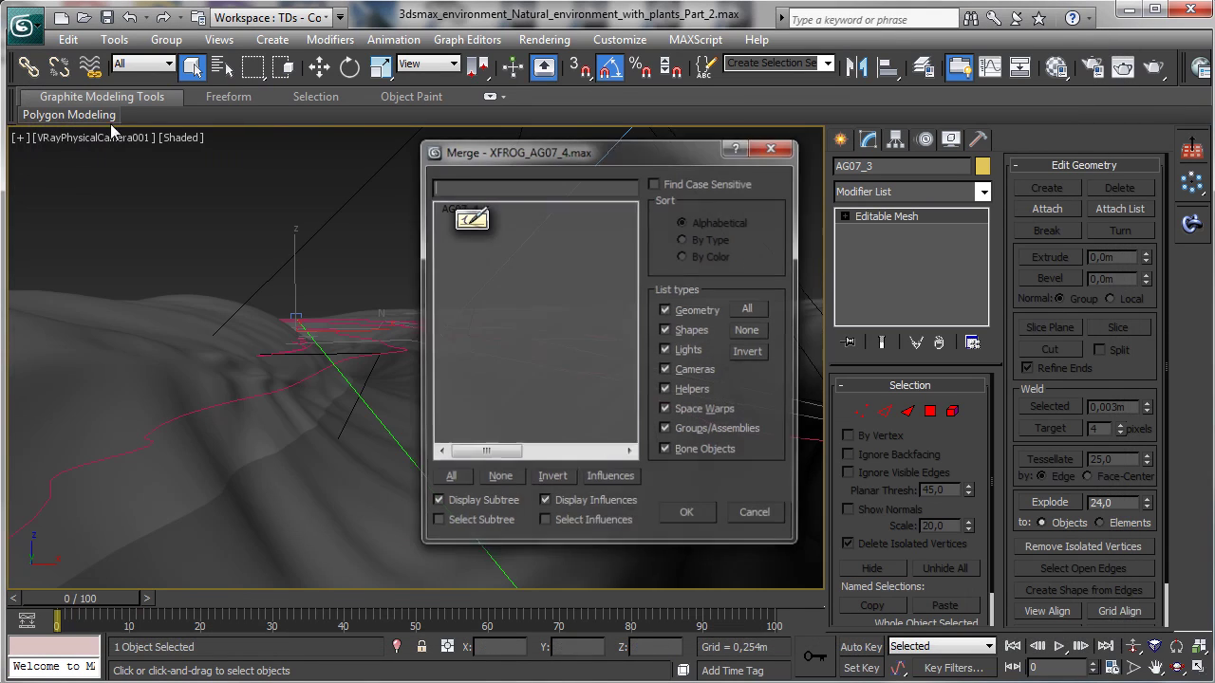
double_click(444, 212)
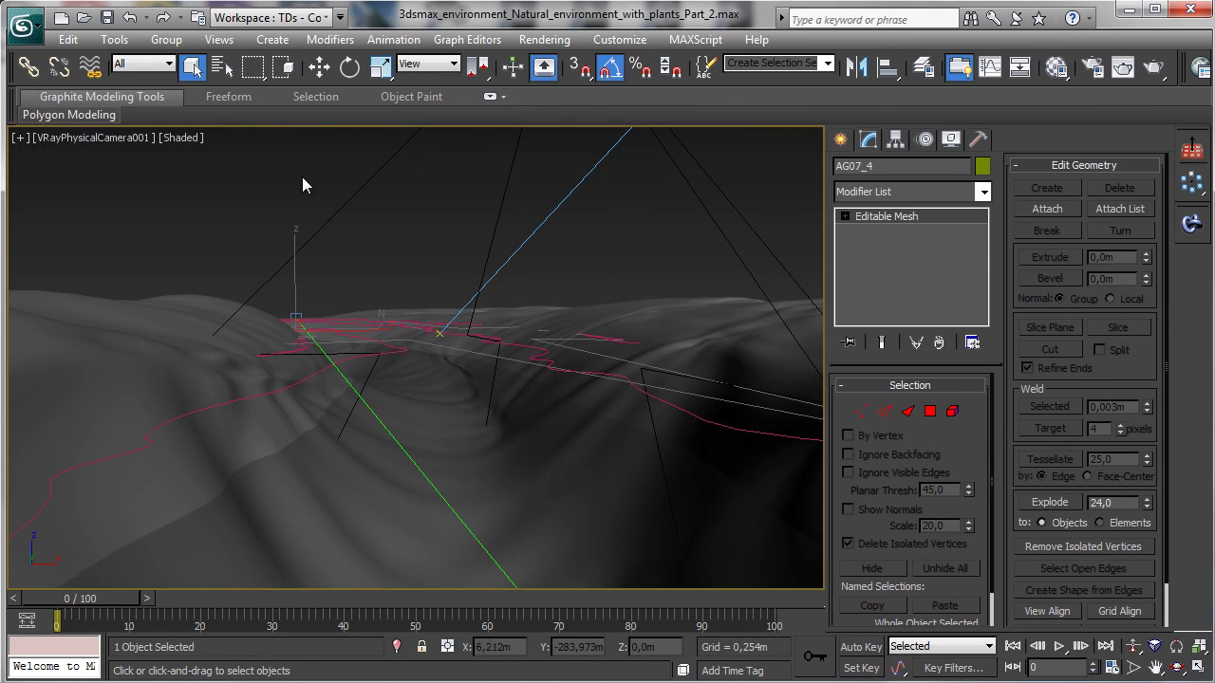
Step: Merge the AG07_5 plant from XFROG_AG07_5.max into the scene
left_click(23, 25)
mouse_move(90, 275)
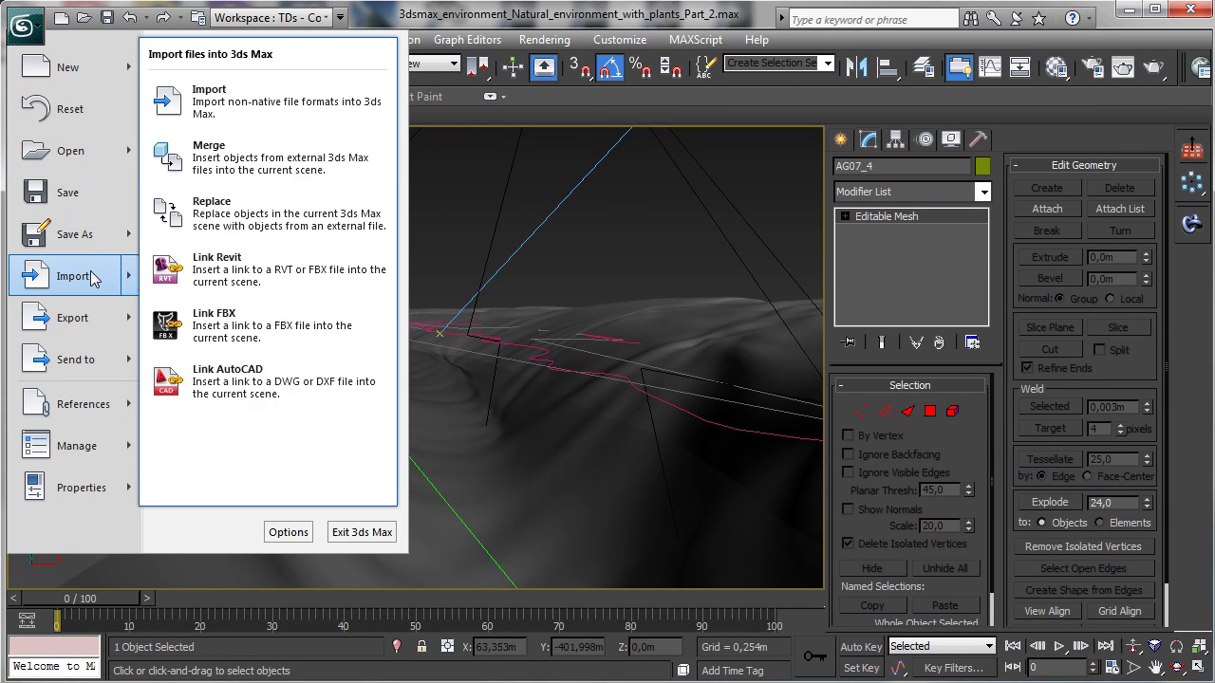
left_click(226, 155)
double_click(102, 159)
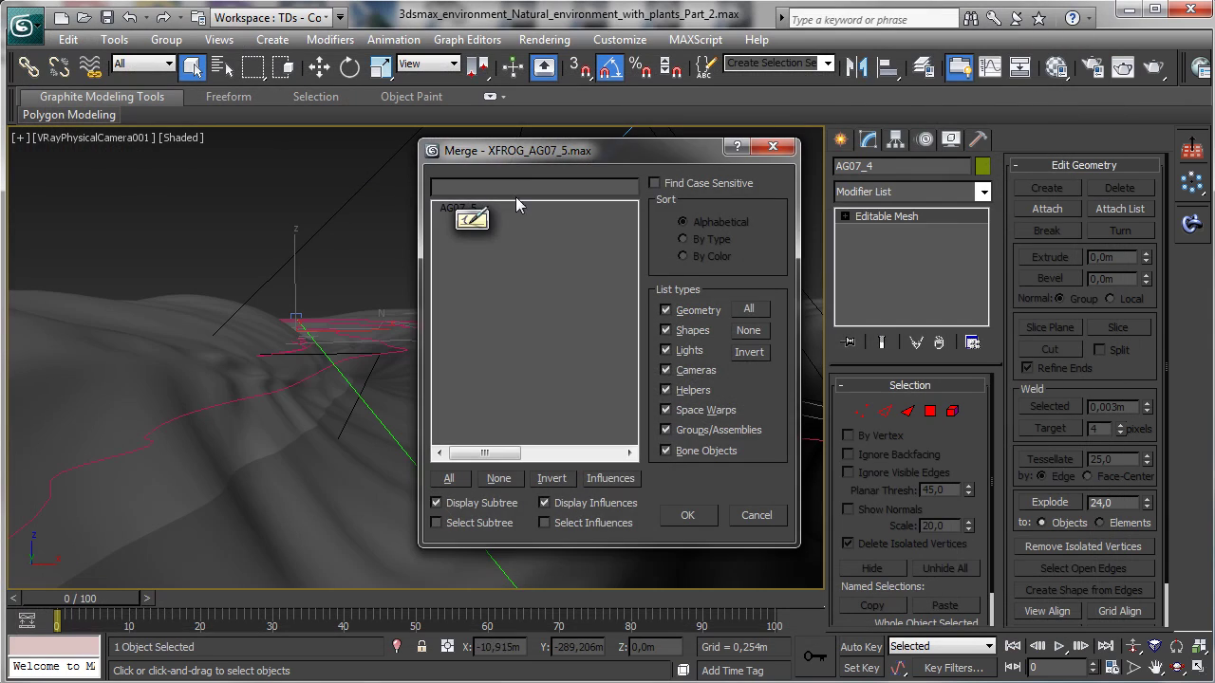
double_click(444, 215)
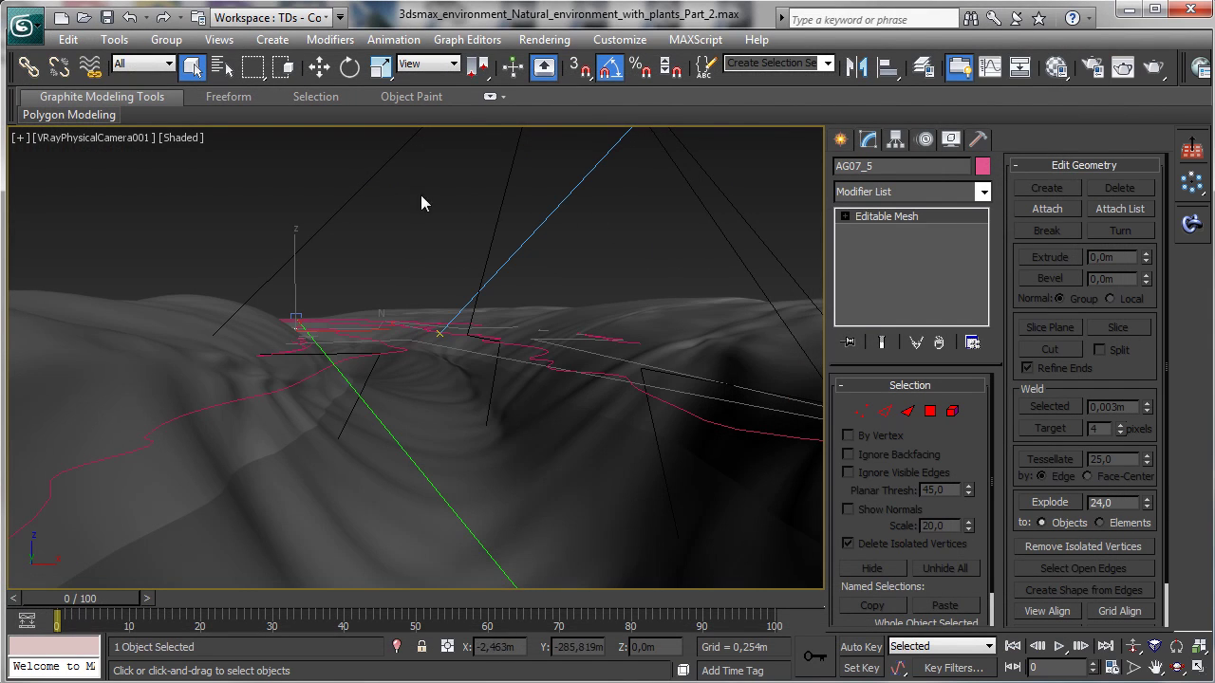
Step: Create a new MultiScatter object distributed over the Terrain mesh and open its parameters
left_click(110, 322)
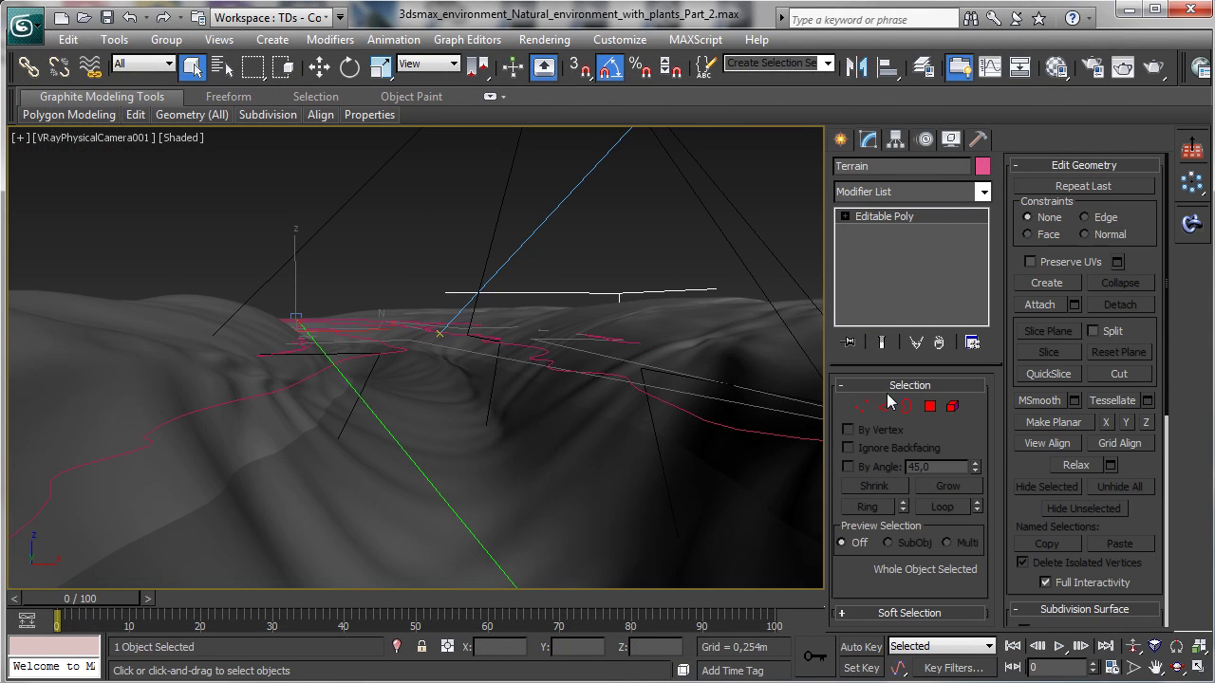
left_click(841, 139)
left_click(861, 199)
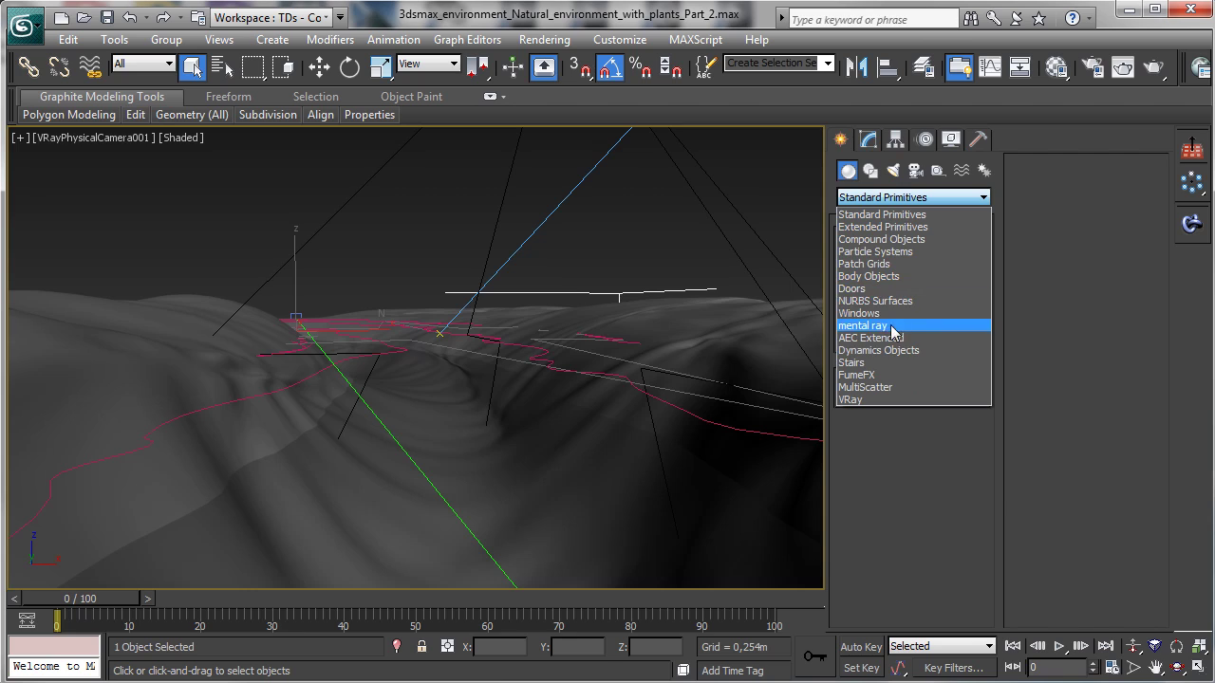
left_click(865, 387)
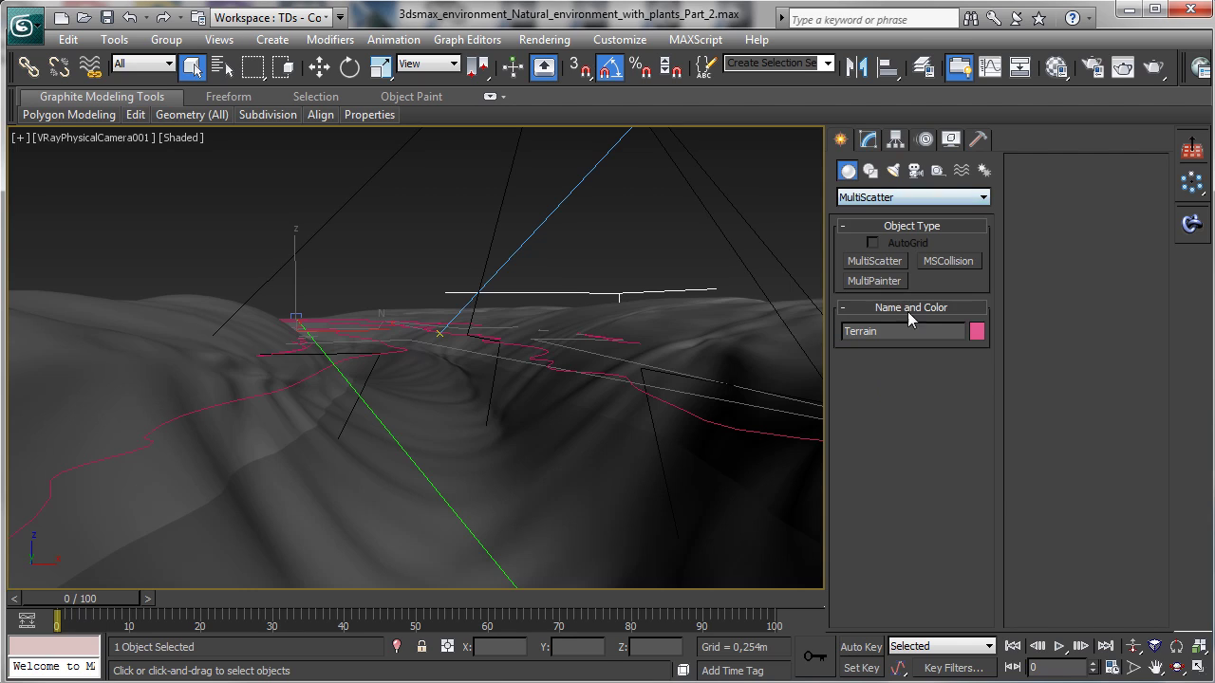
left_click(874, 261)
left_click(151, 330)
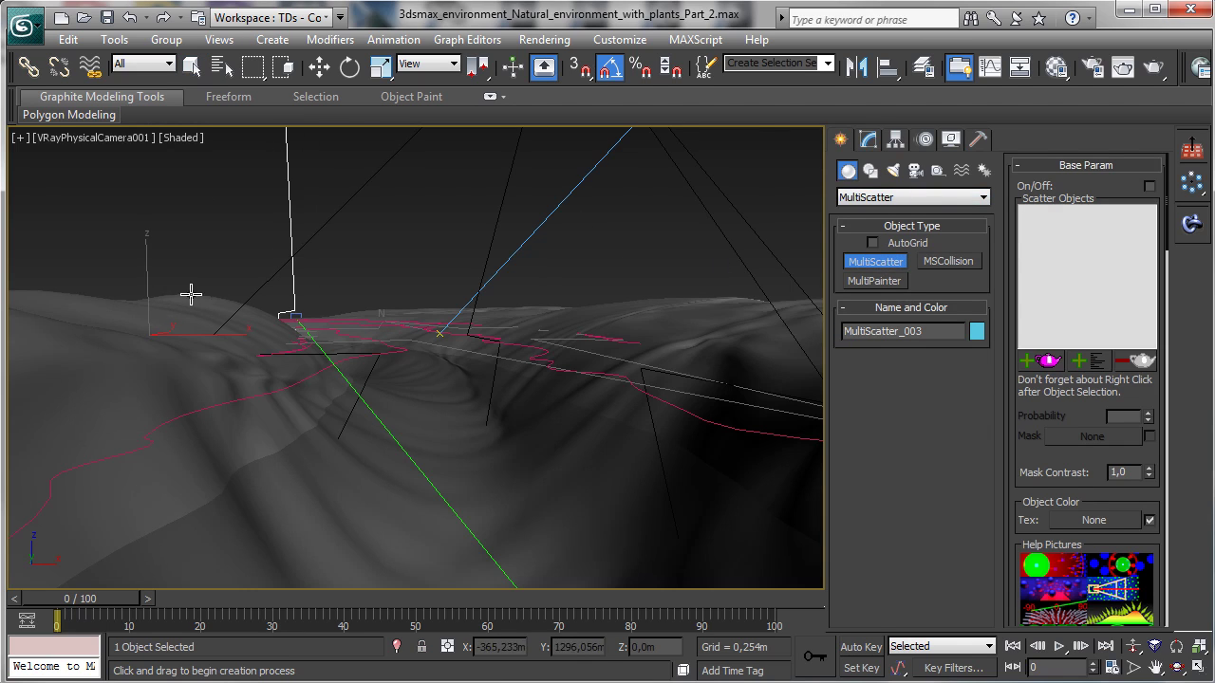
left_click(876, 141)
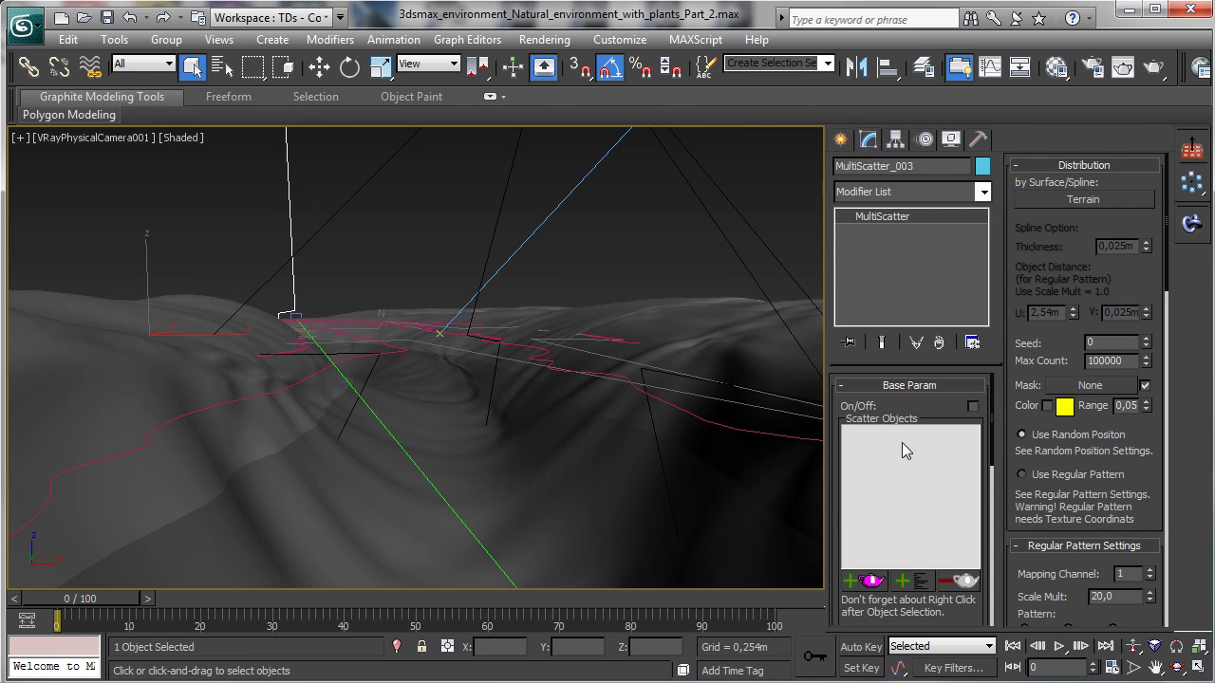
Step: Add AG07_3, AG07_4 and AG07_5 as scatter objects of the new MultiScatter and turn the scattering on
left_click(909, 581)
left_click_drag(353, 185, 359, 224)
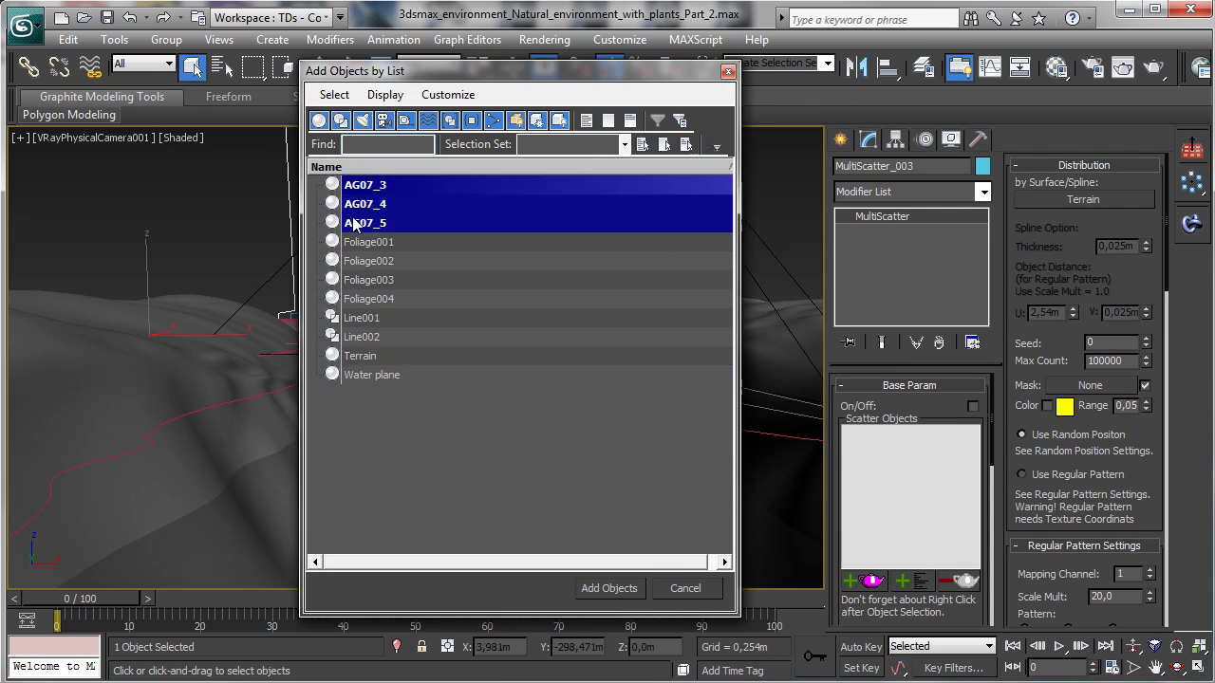
left_click(609, 588)
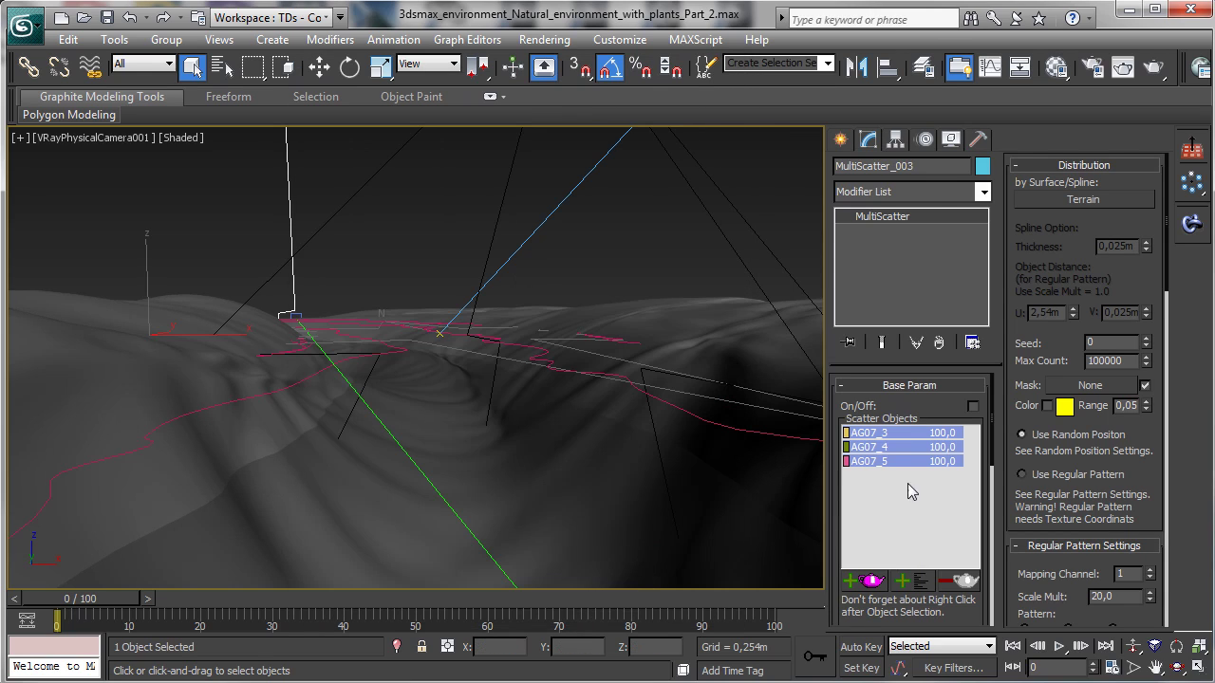
left_click(972, 407)
Step: Set the MultiScatter's viewport preview to Points
left_click_drag(1068, 335, 1057, 142)
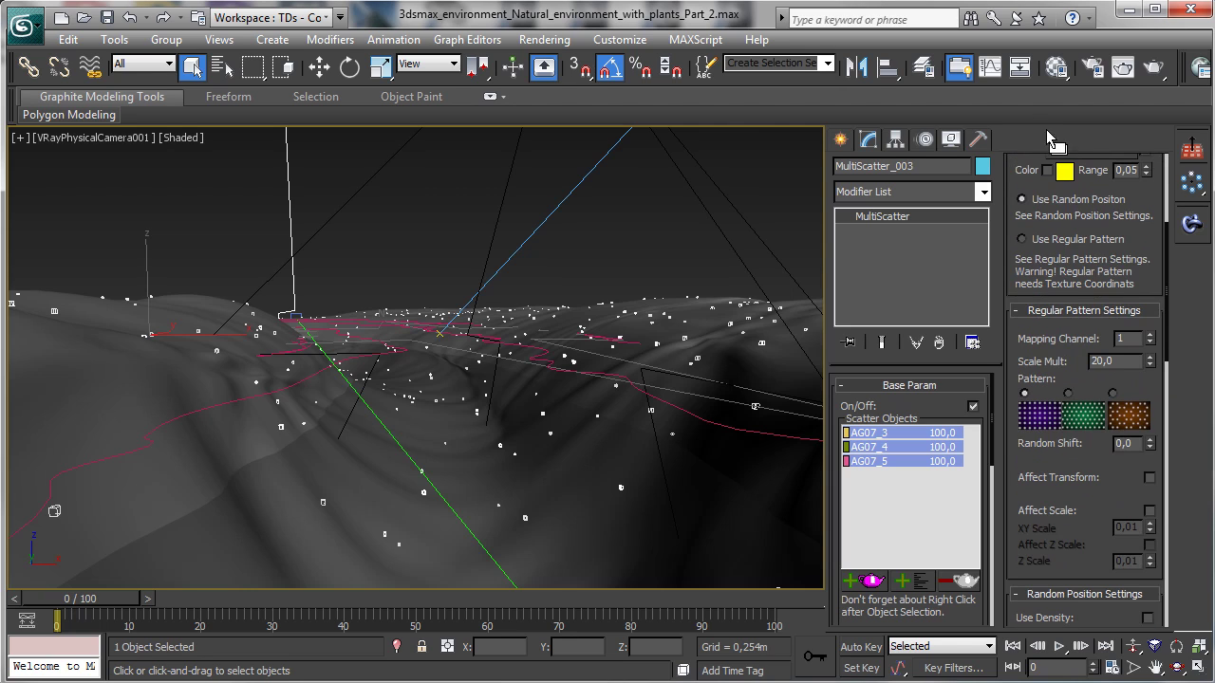
left_click_drag(1100, 469, 1048, 169)
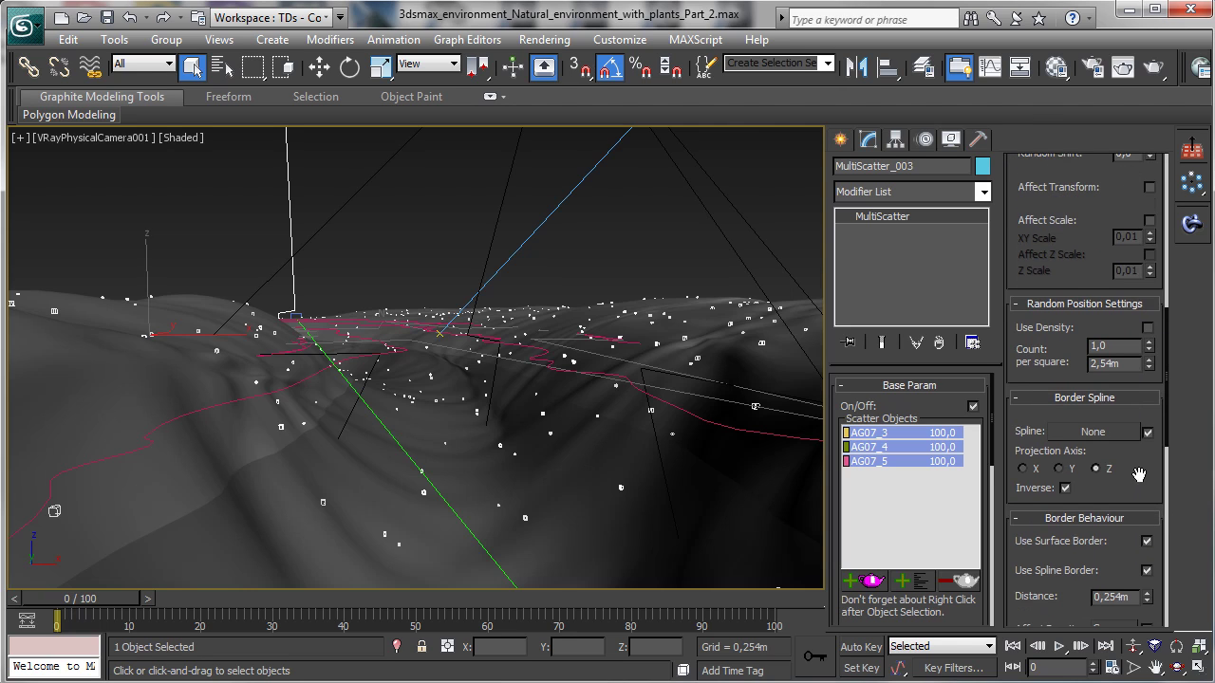
left_click_drag(1138, 475, 1073, 231)
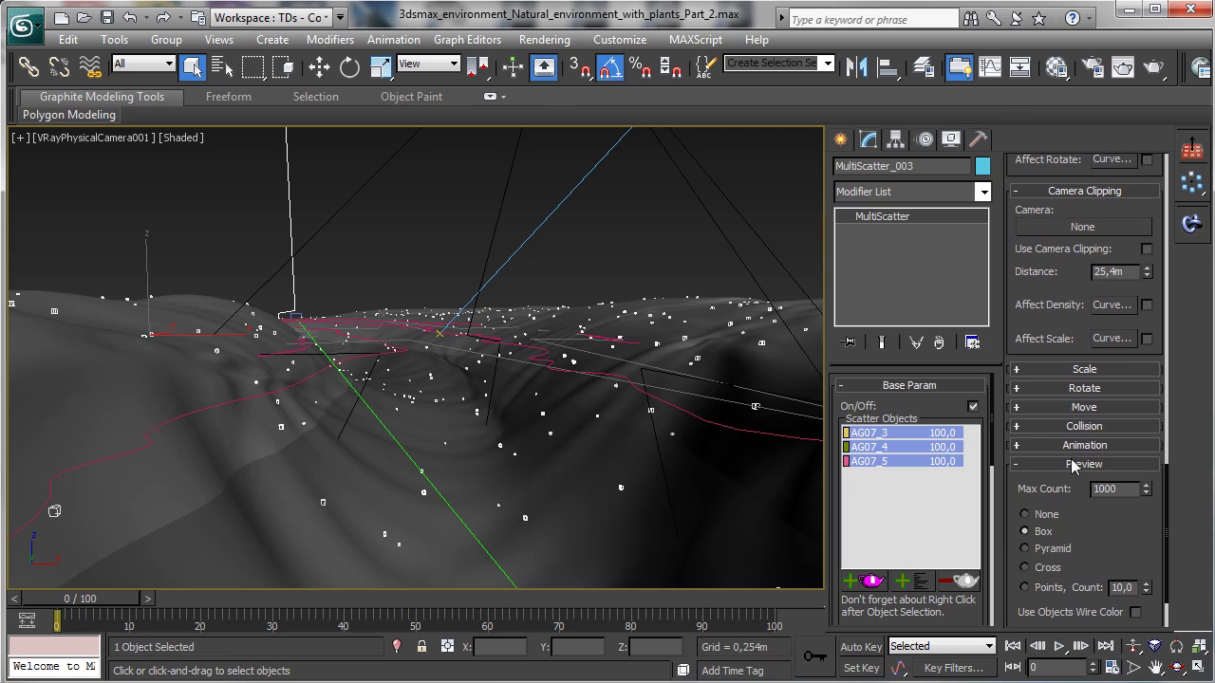
left_click(1048, 587)
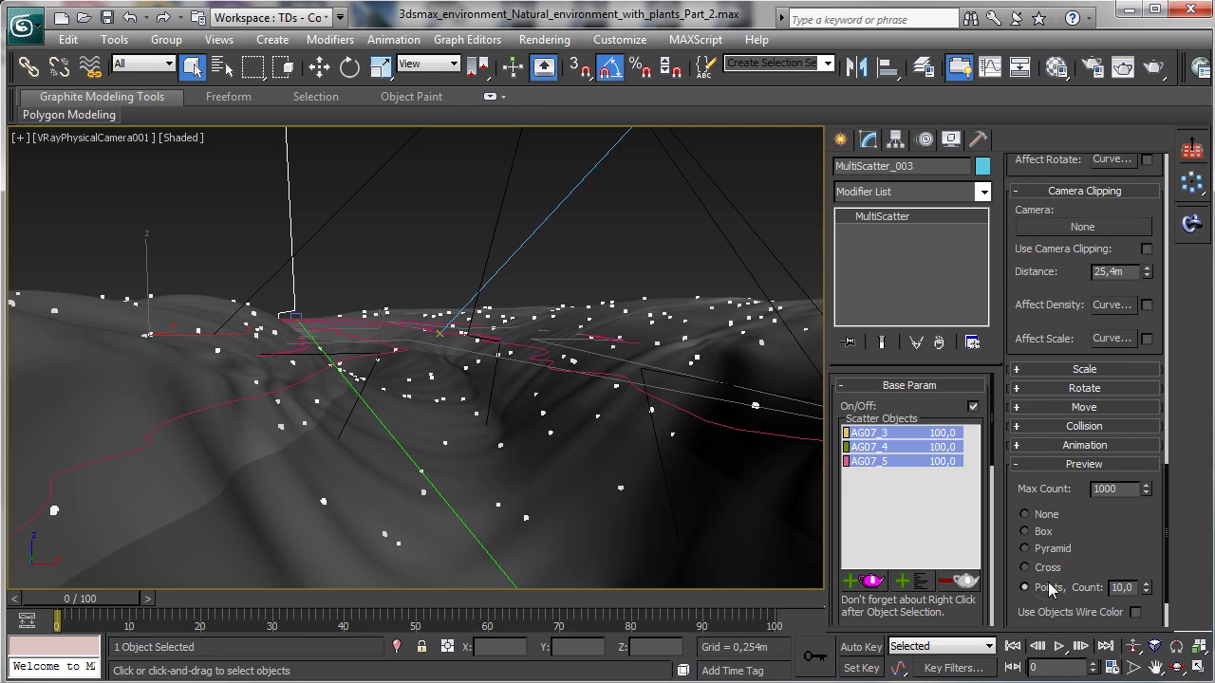
Step: Set the scattered plants' global scale range from 400 to 600
left_click(1084, 388)
left_click(1081, 209)
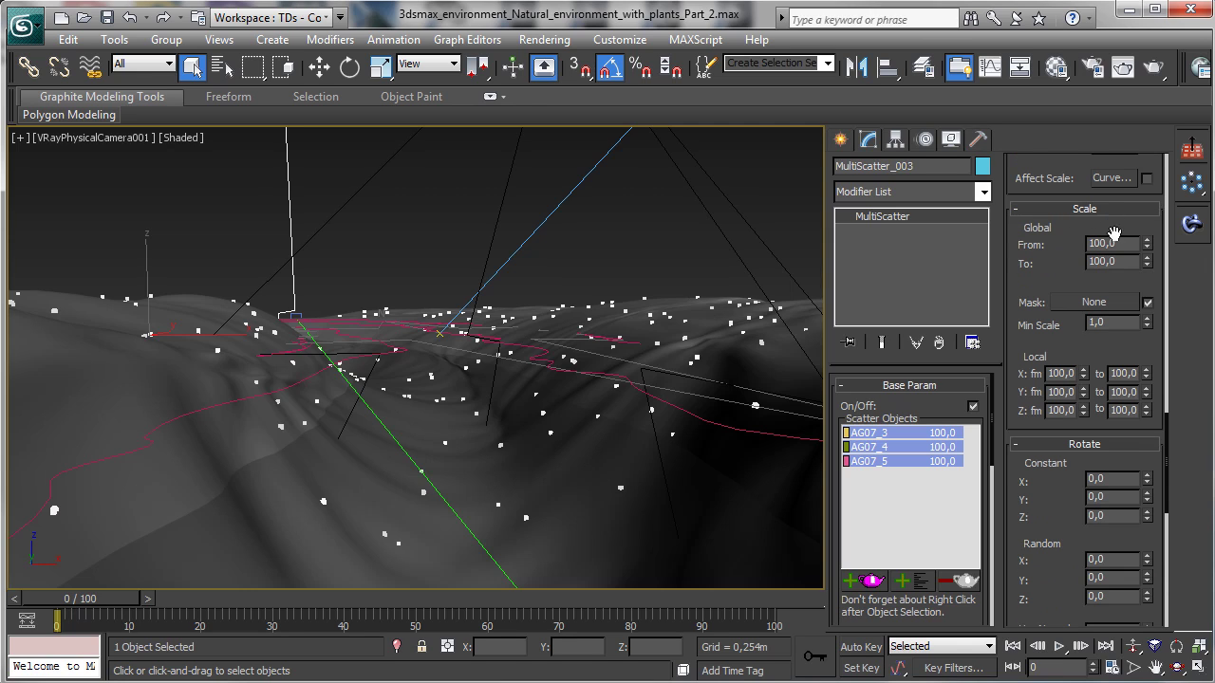
left_click(1108, 243)
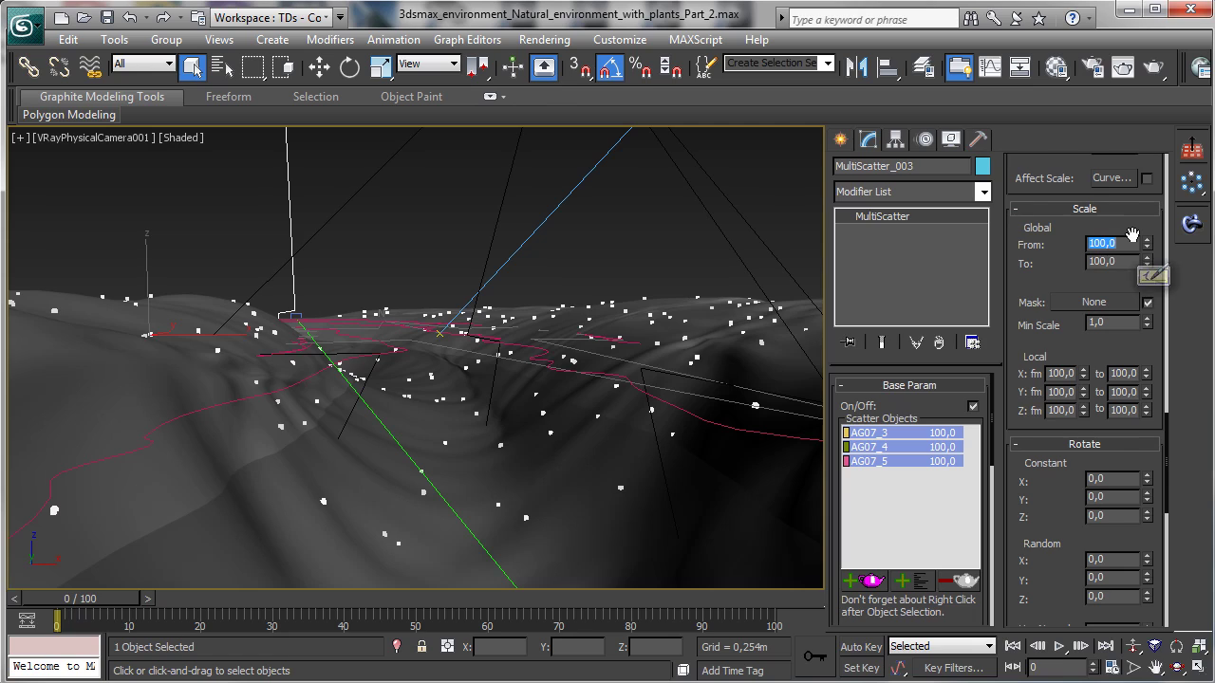
type("400")
key("Tab")
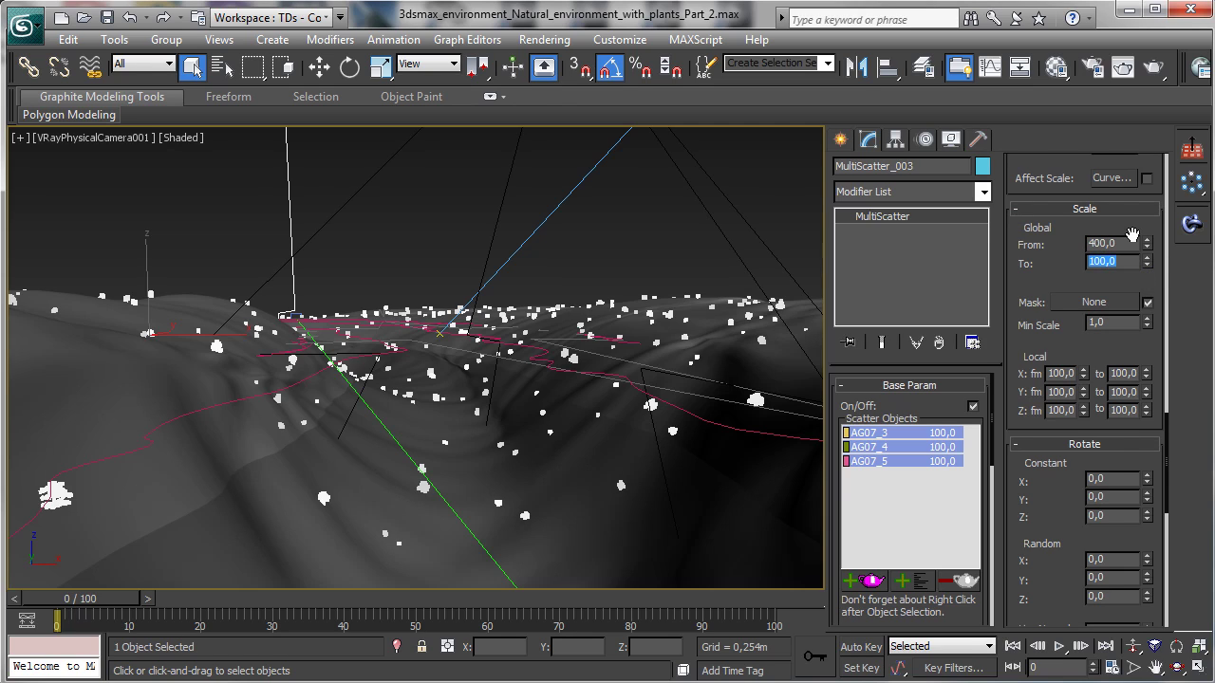
type("600")
key("Tab")
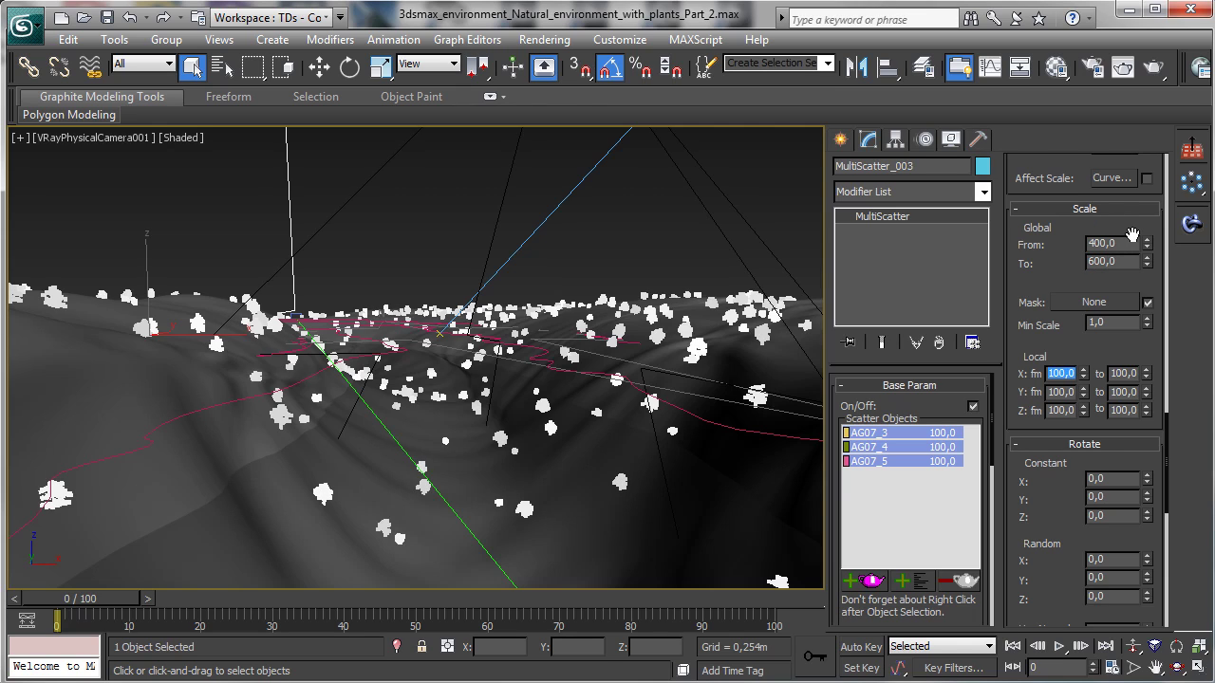
Step: Set the scattered plants' random rotation to X 15, Y 20 and Z 360
double_click(1116, 595)
type("36")
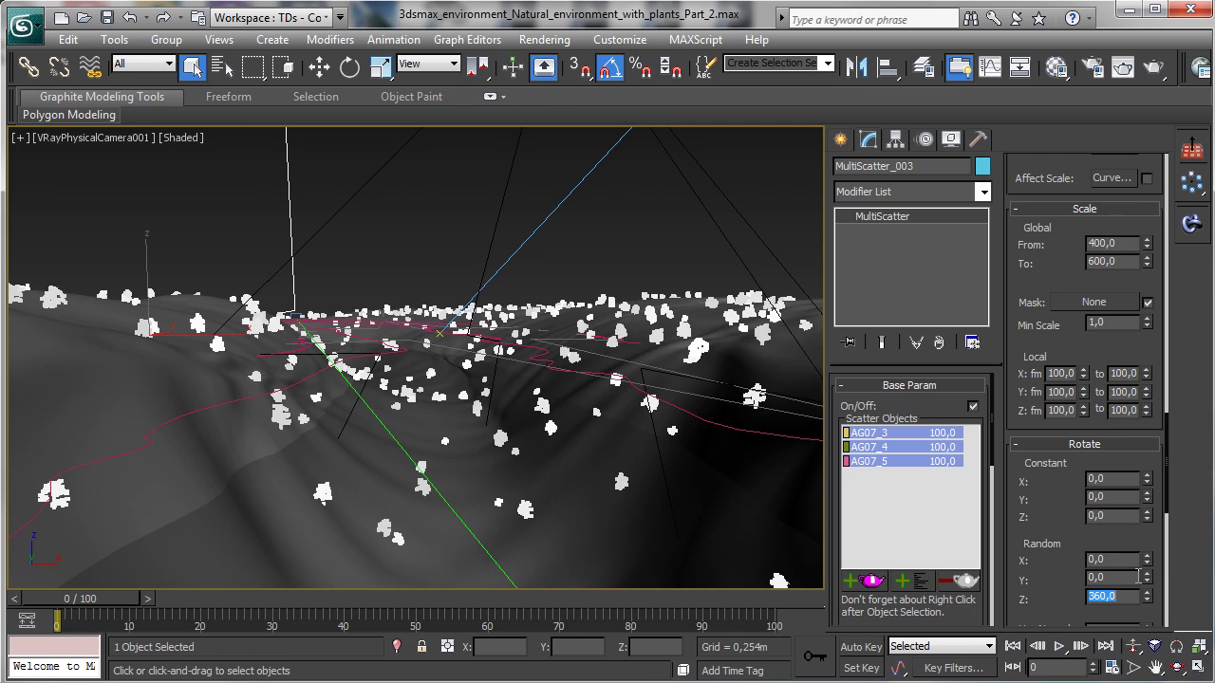
double_click(1106, 559)
key("Tab")
type("20")
key("Return")
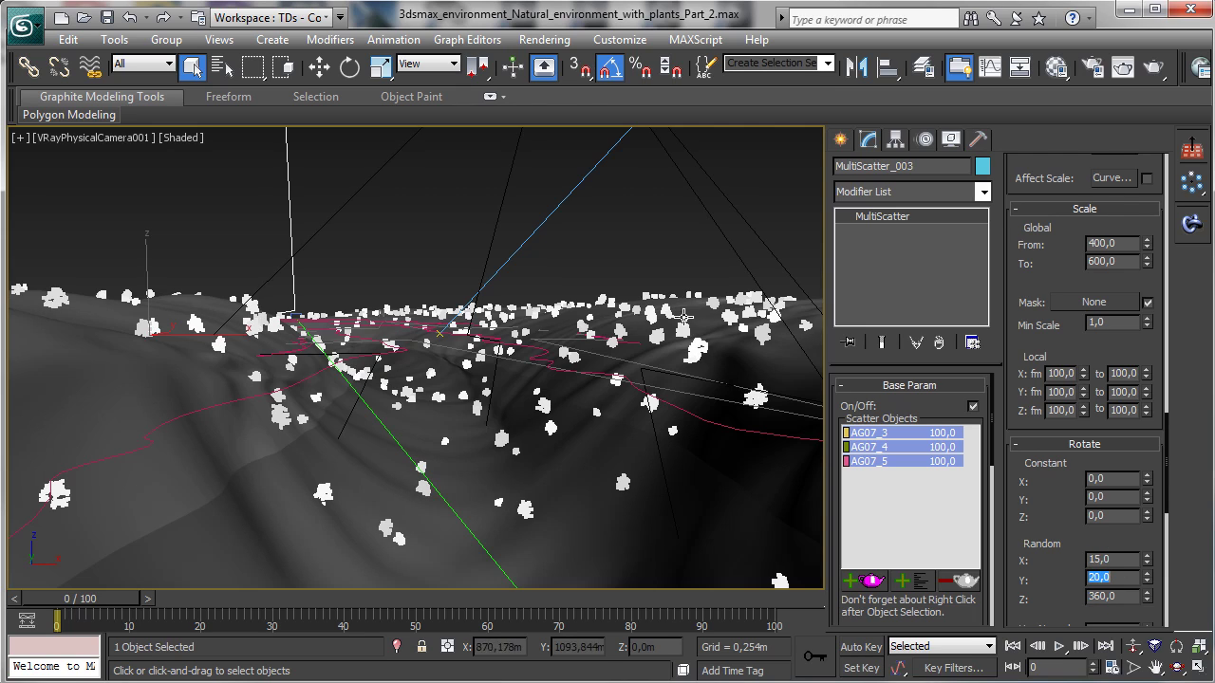
Step: Set the scattered plants' global scale range from 300 to 750 and save the scene
double_click(1116, 243)
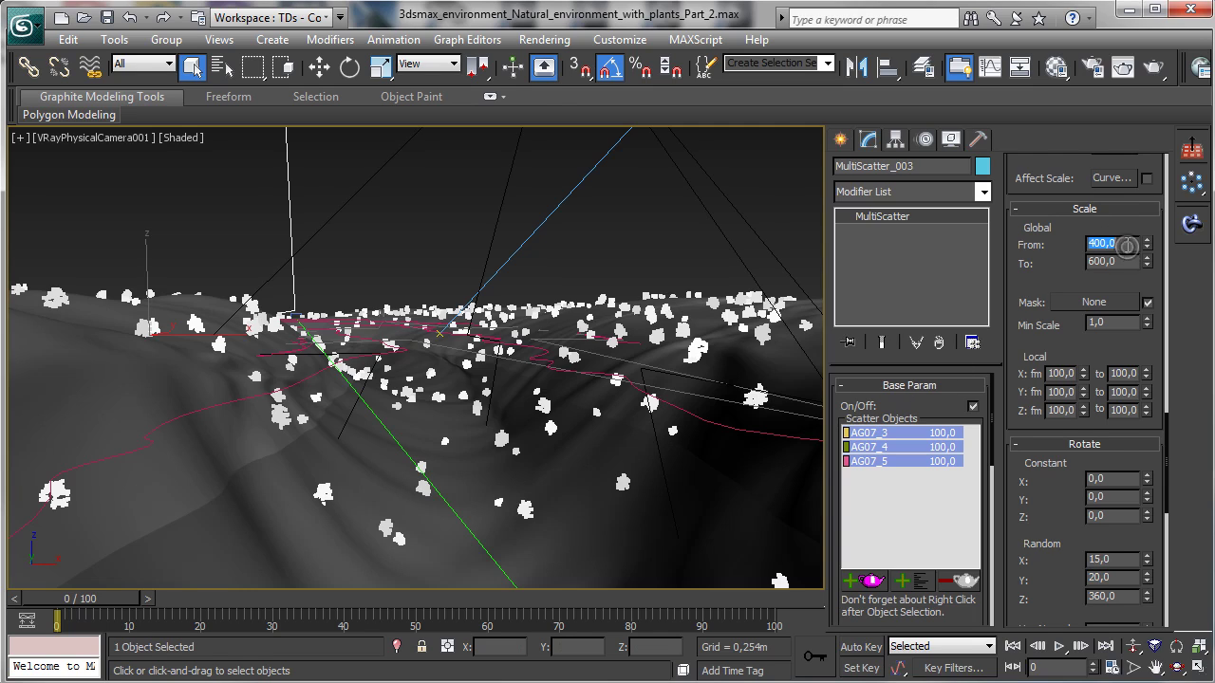
key("Tab")
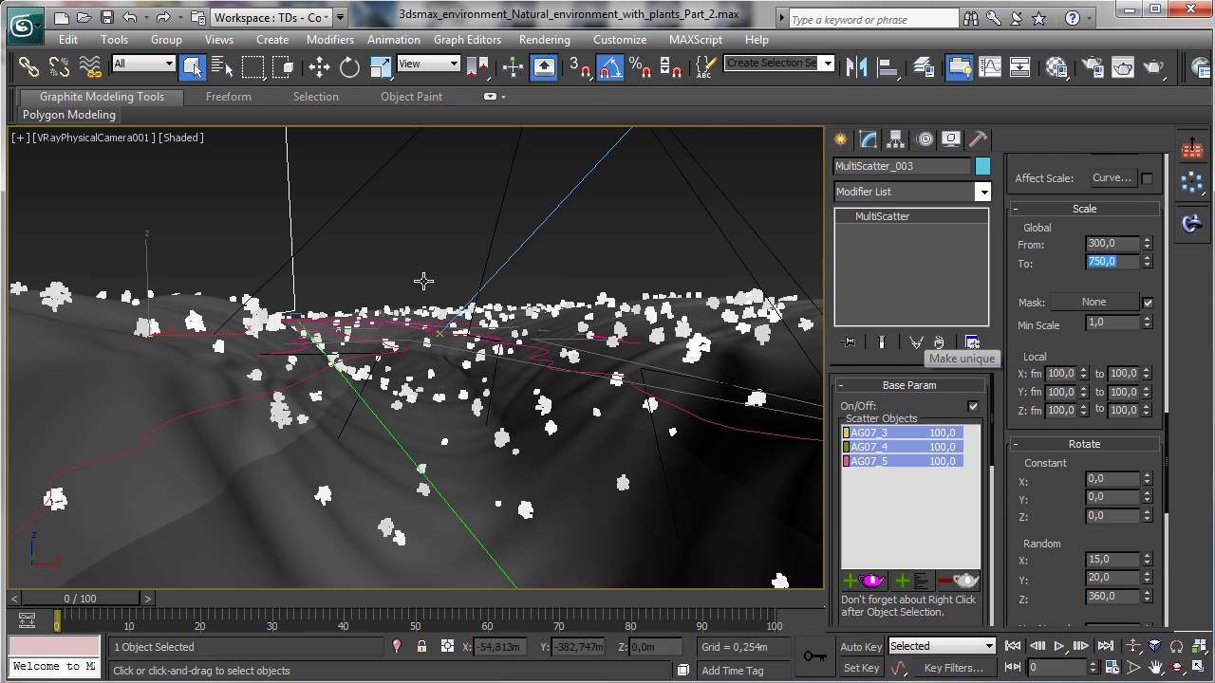
left_click(108, 19)
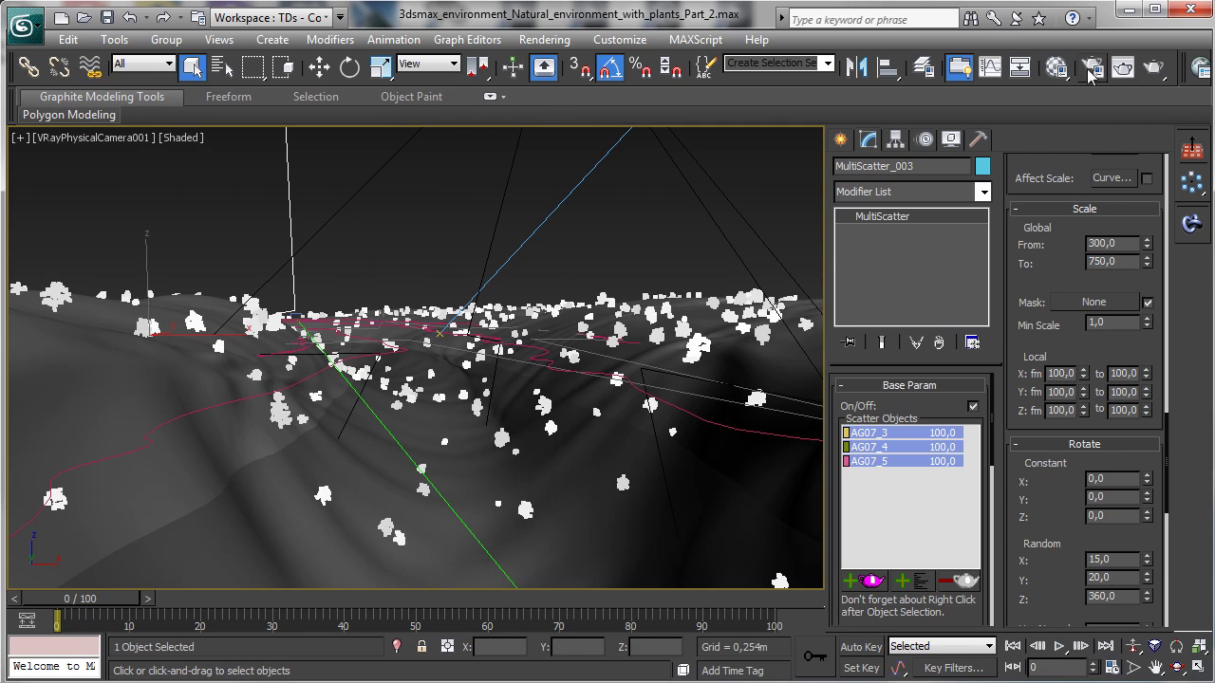
Step: Run a test render of the VRayPhysicalCamera001 view, cancel it partway and put the render window away
left_click(1122, 66)
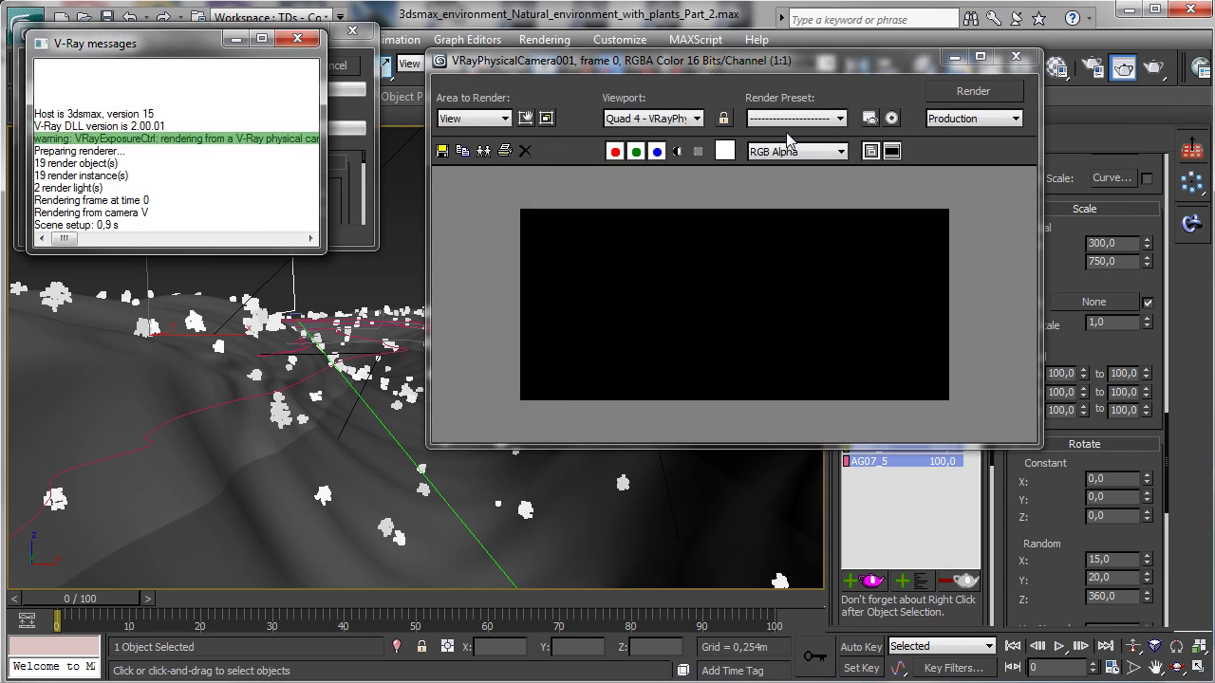
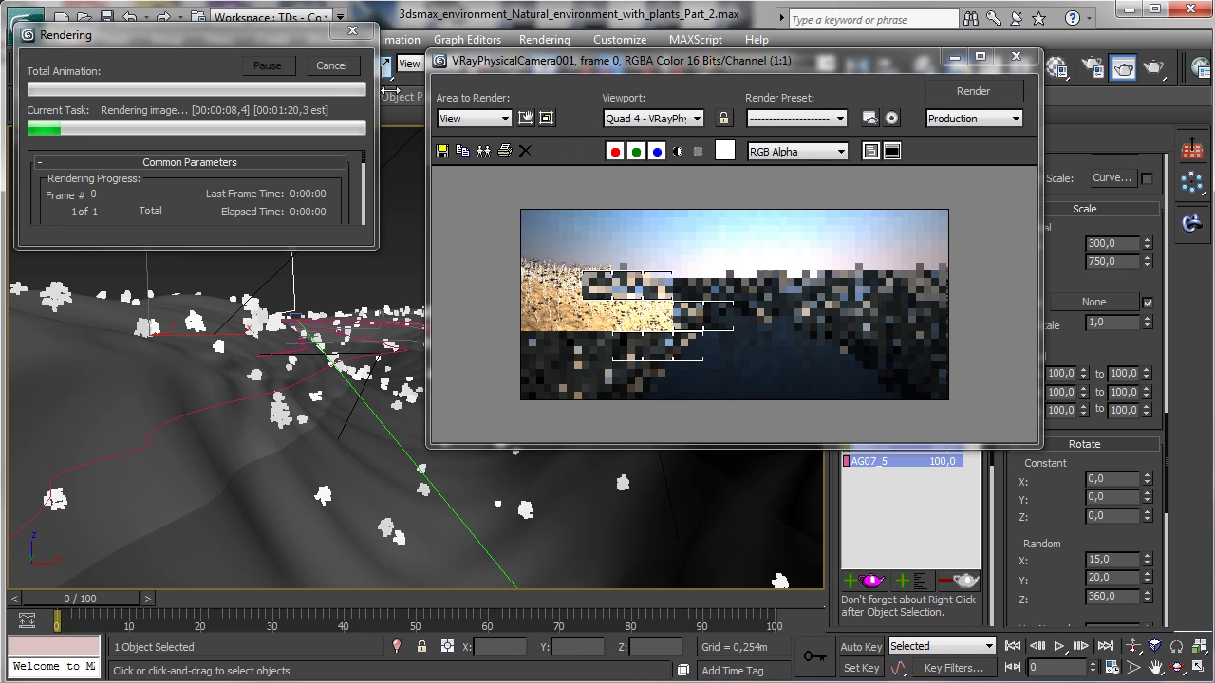
left_click(331, 65)
left_click(953, 57)
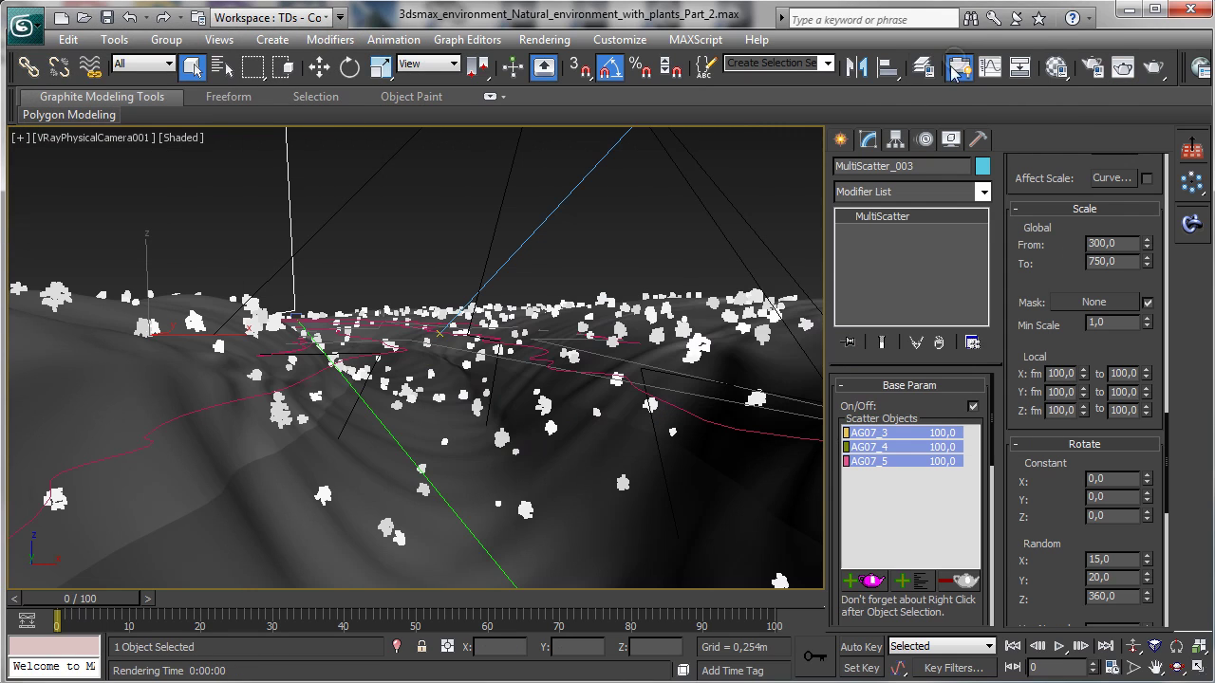
Step: Select AG07_3, AG07_4 and AG07_5 by name and make Front the active view in the four-viewport layout
left_click(219, 67)
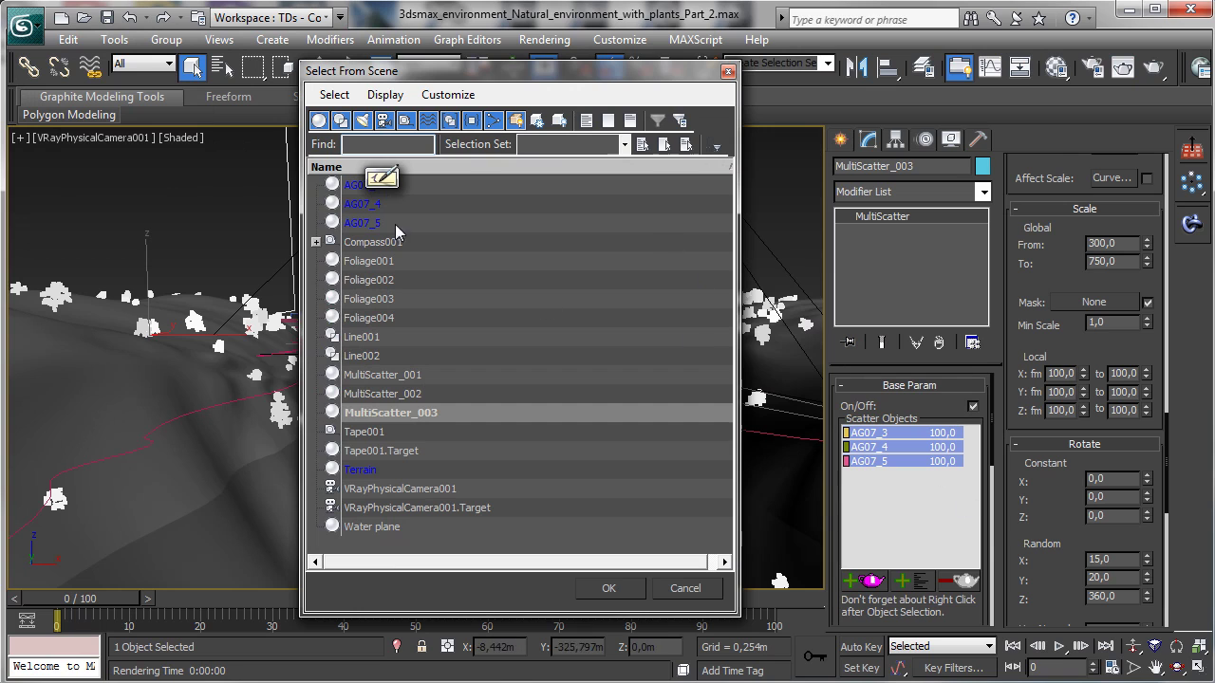
left_click_drag(365, 184, 365, 222)
left_click(612, 589)
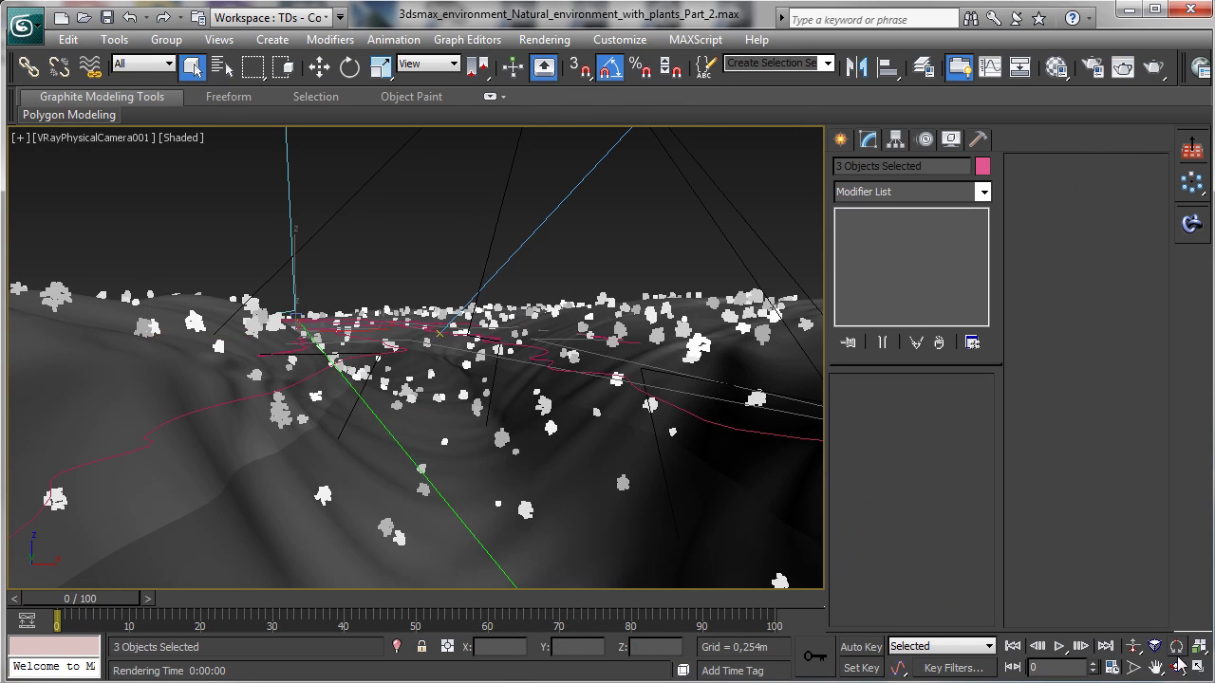
left_click(1197, 667)
right_click(585, 281)
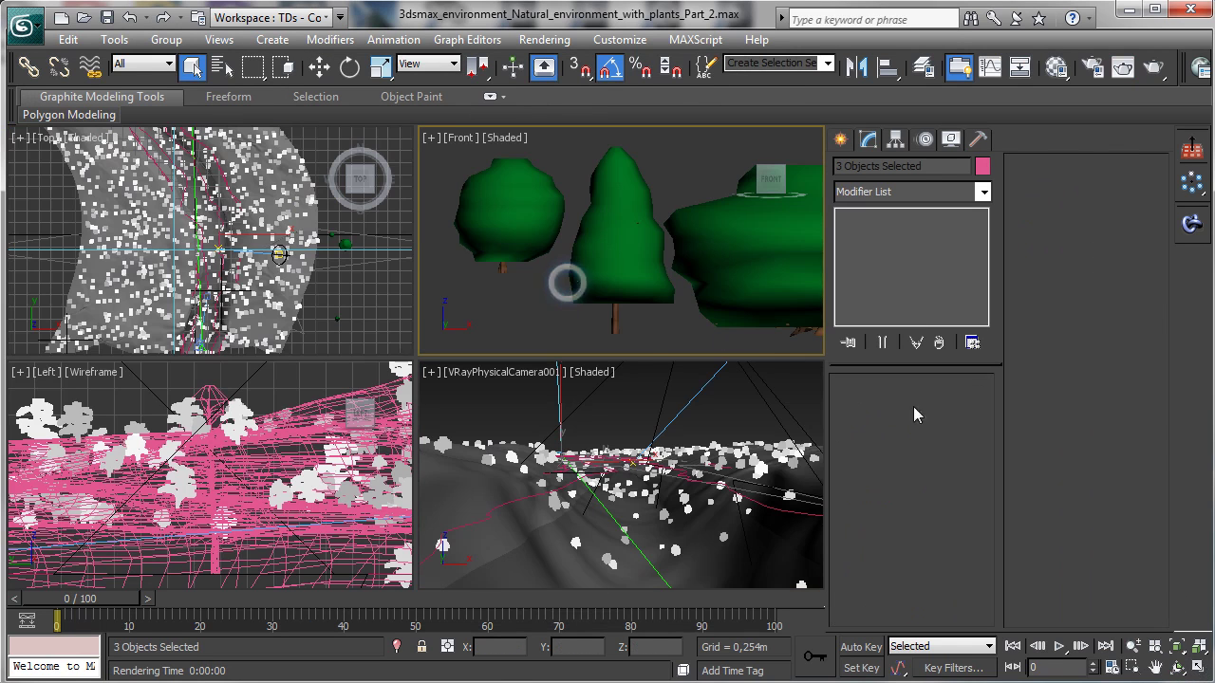
Step: Frame the selected plants in the Front viewport and switch its display to Wireframe
left_click(1177, 646)
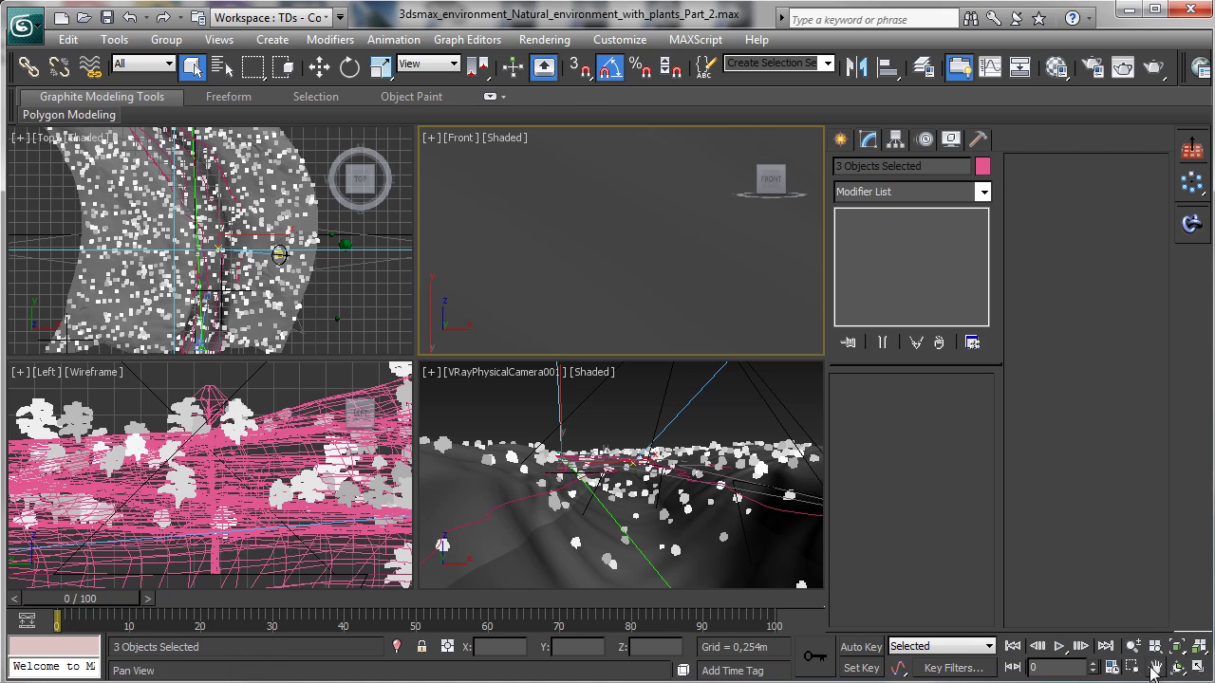
left_click(1155, 667)
left_click_drag(711, 145, 737, 136)
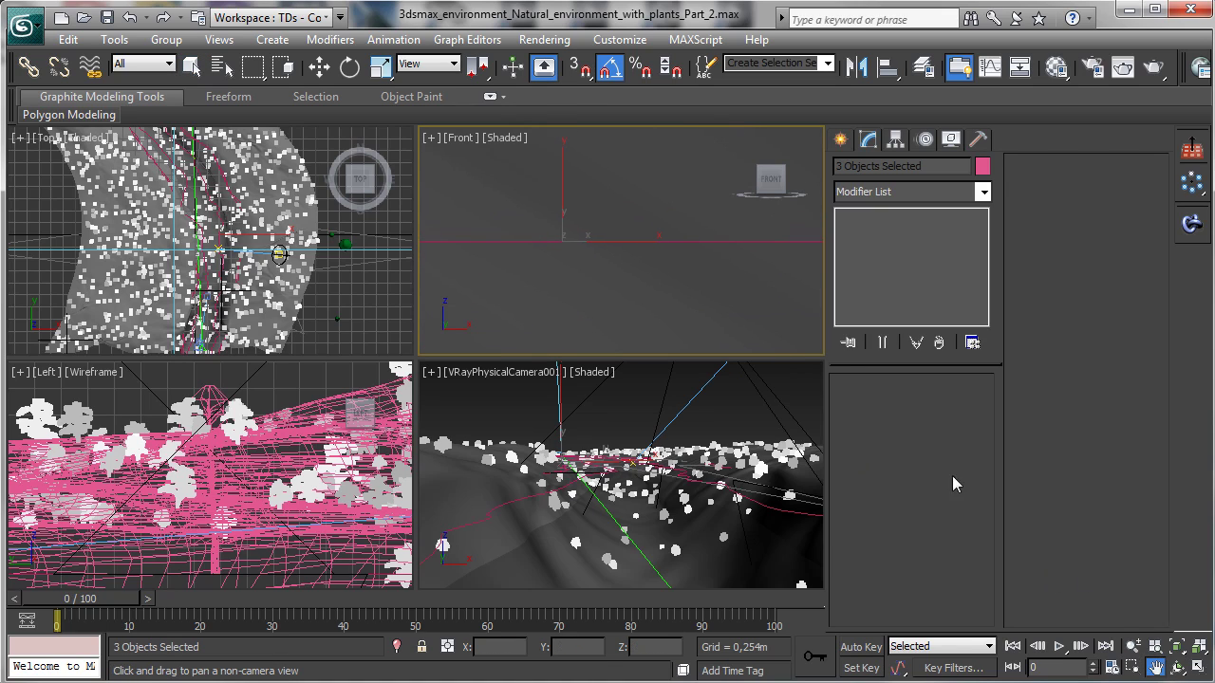
left_click(1176, 646)
left_click(1134, 649)
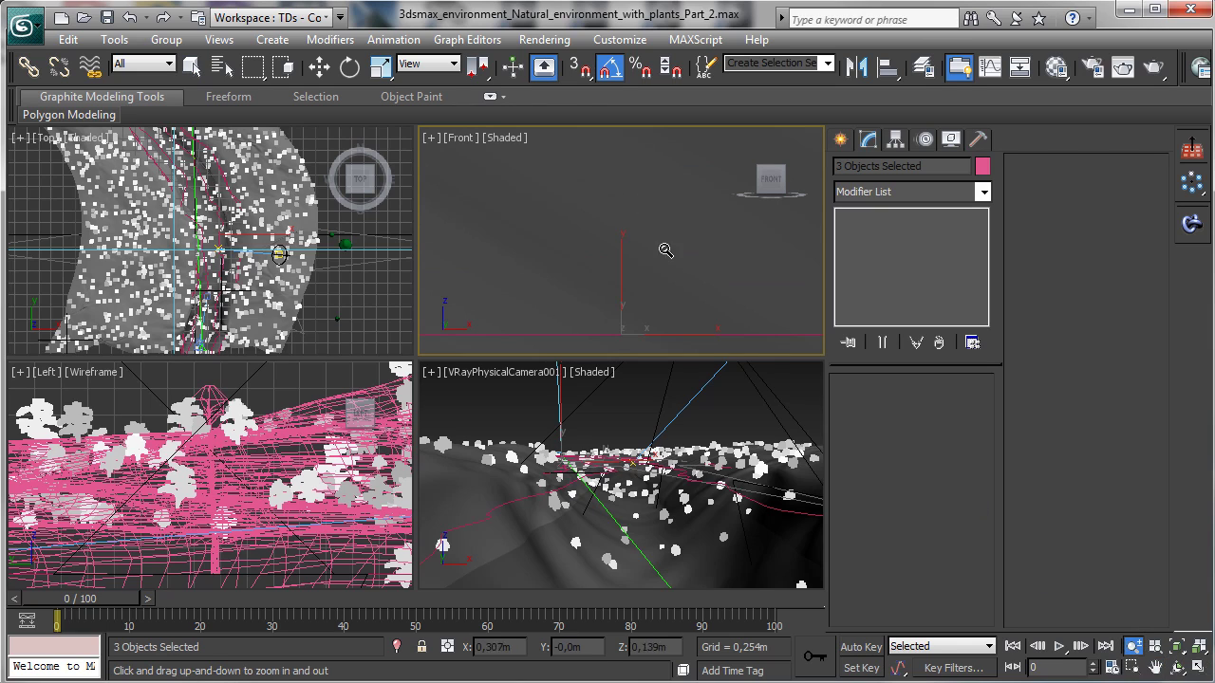
mouse_move(686, 326)
left_mouse_down()
mouse_move(645, 270)
mouse_move(623, 205)
mouse_move(570, 161)
left_mouse_up()
left_click(506, 139)
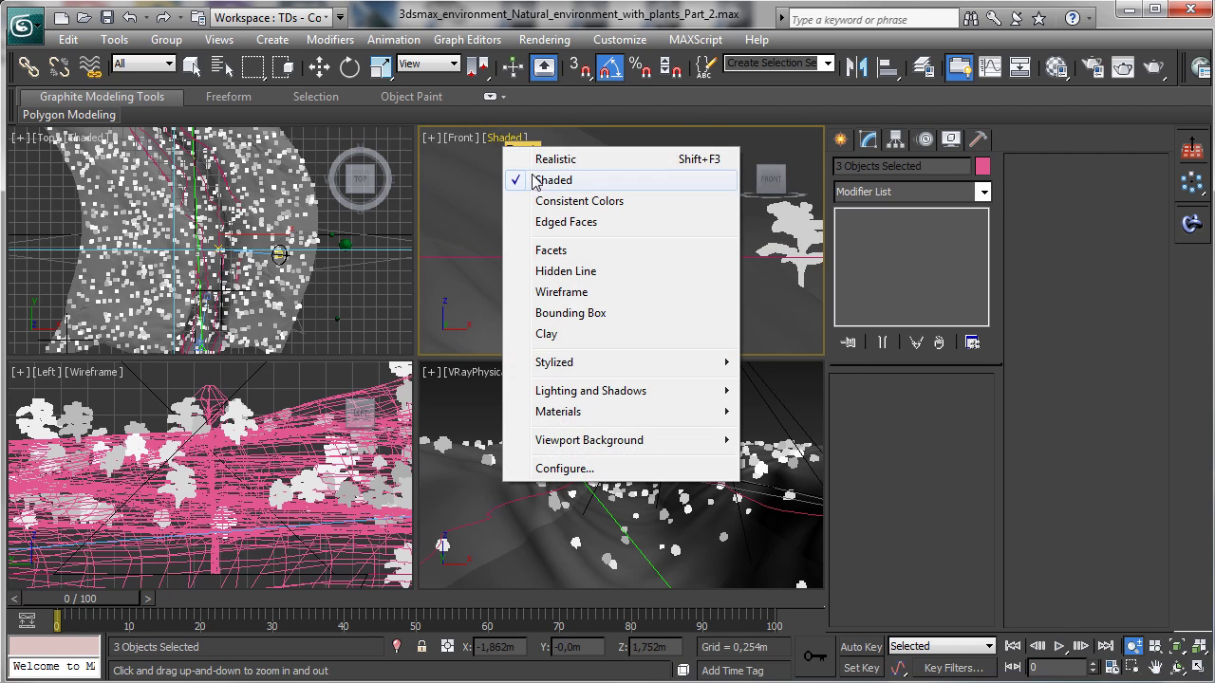
left_click(631, 295)
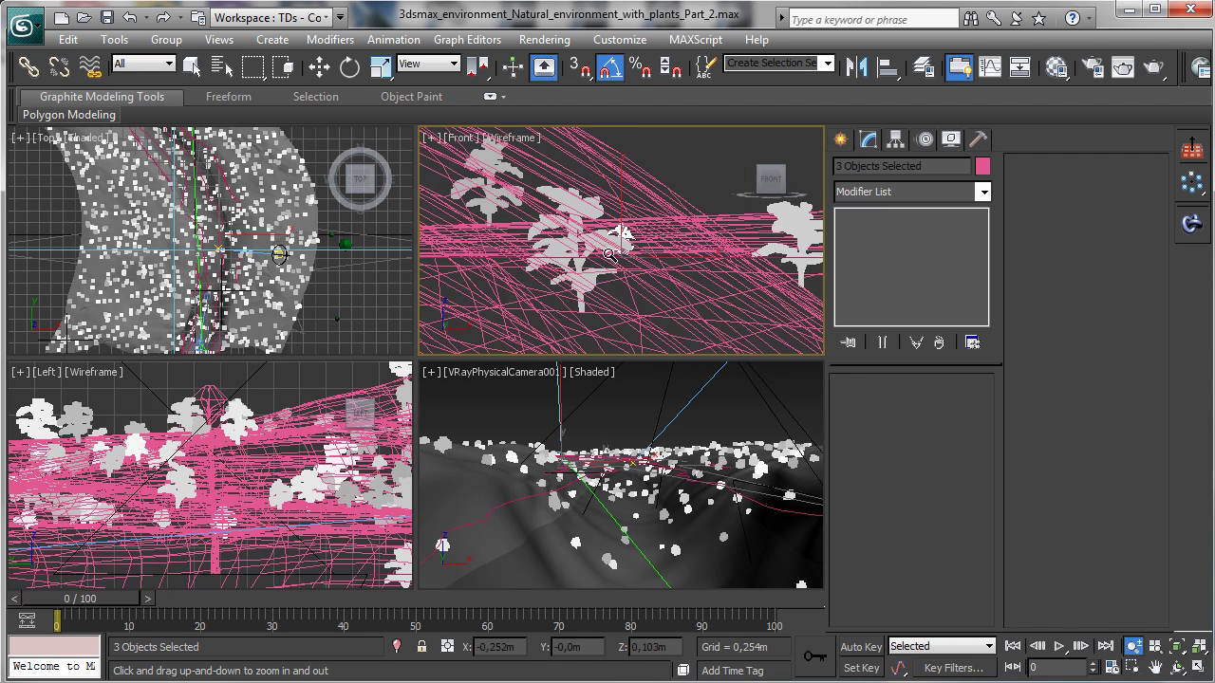
left_click_drag(621, 231, 618, 180)
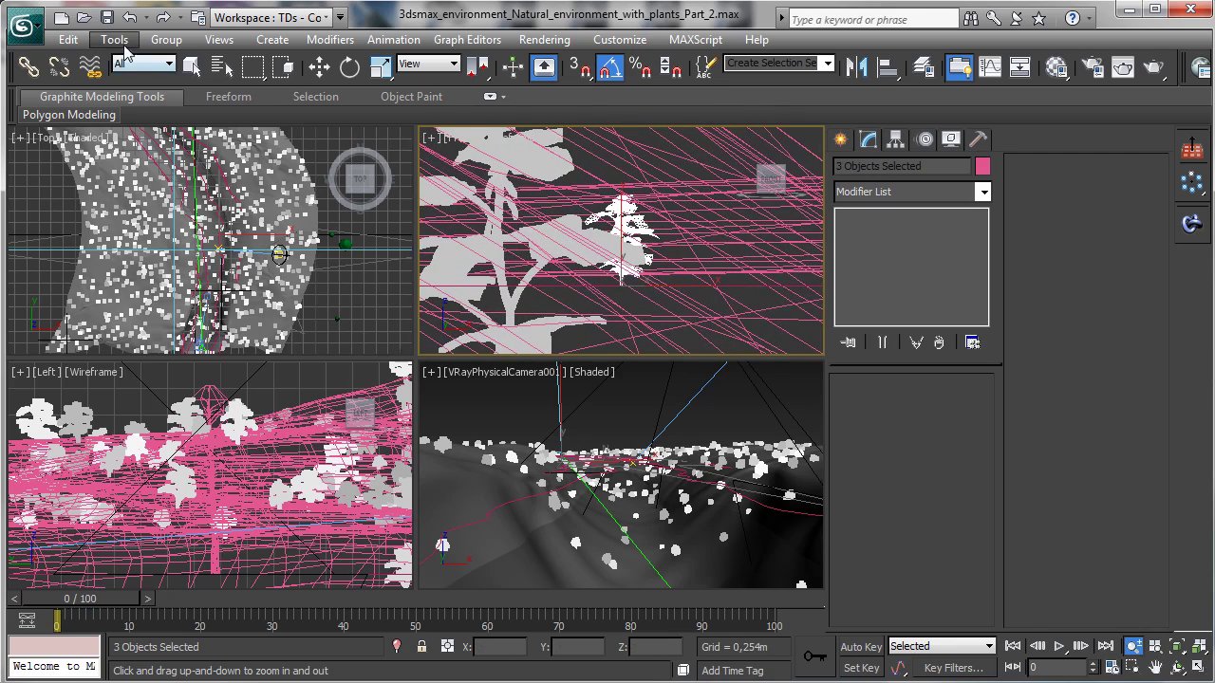
Step: Isolate the three selected AG07 plants from the rest of the scene
left_click(114, 39)
left_click(157, 186)
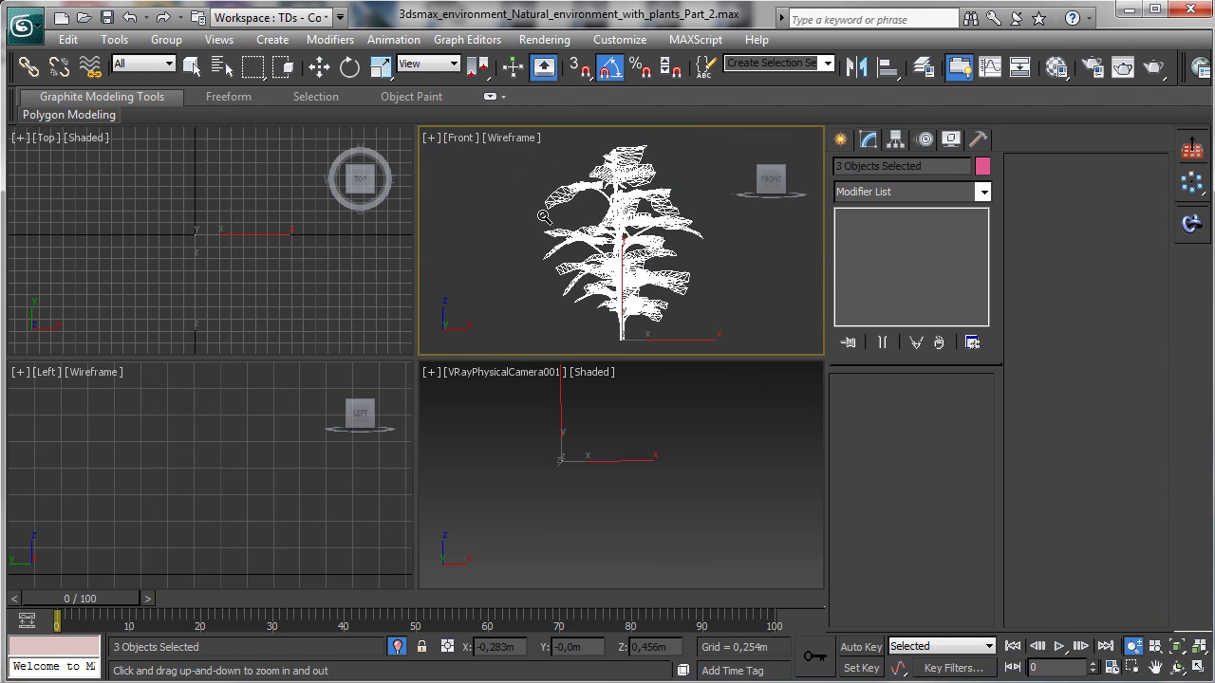
right_click(734, 294)
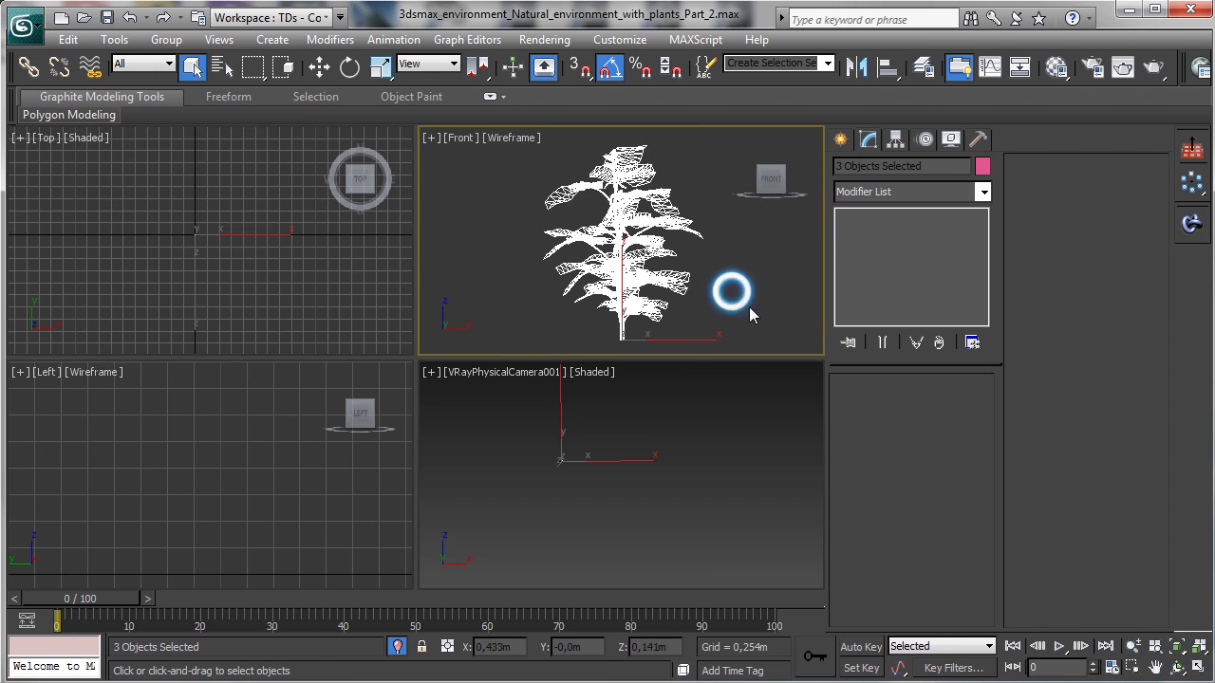
Step: Maximize the Front viewport, change it to a Perspective view and orbit around the isolated plants
left_click(1196, 667)
left_click(52, 138)
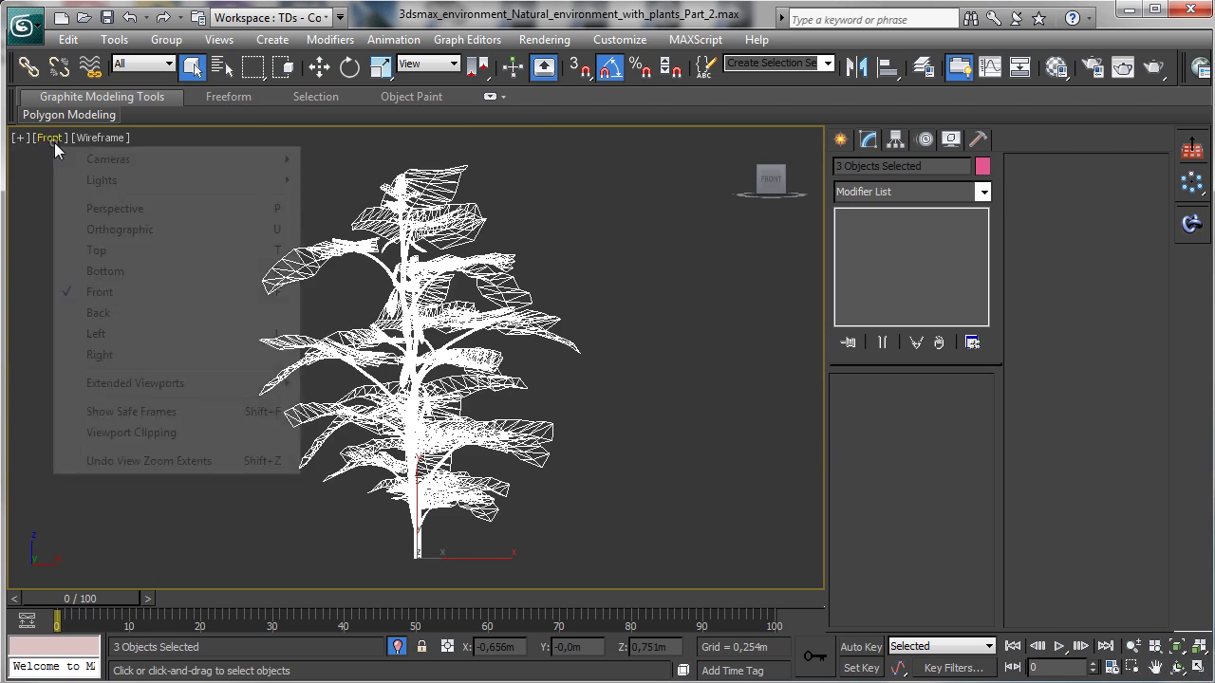
left_click(152, 209)
left_click(1133, 646)
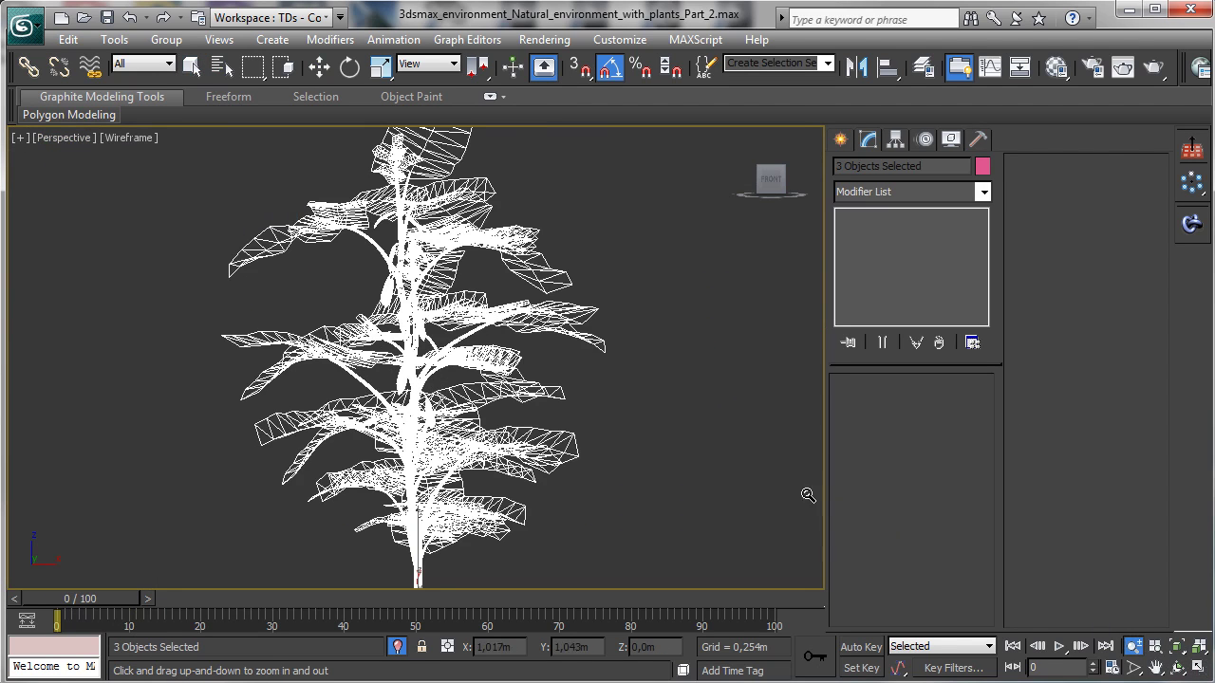
left_click_drag(736, 481, 740, 532)
left_click(1177, 667)
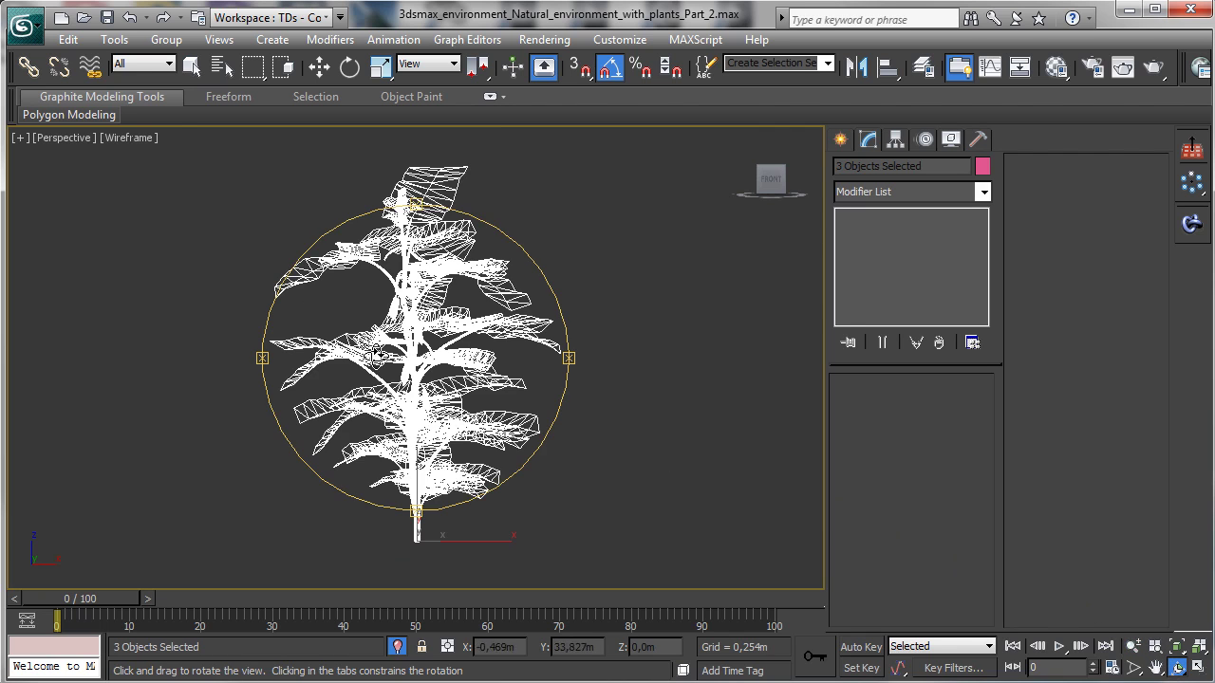
left_click_drag(318, 345, 351, 266)
Step: Move AG07_5 and AG07_4 in opposite directions along Y so the three plants stand side by side
left_click(320, 67)
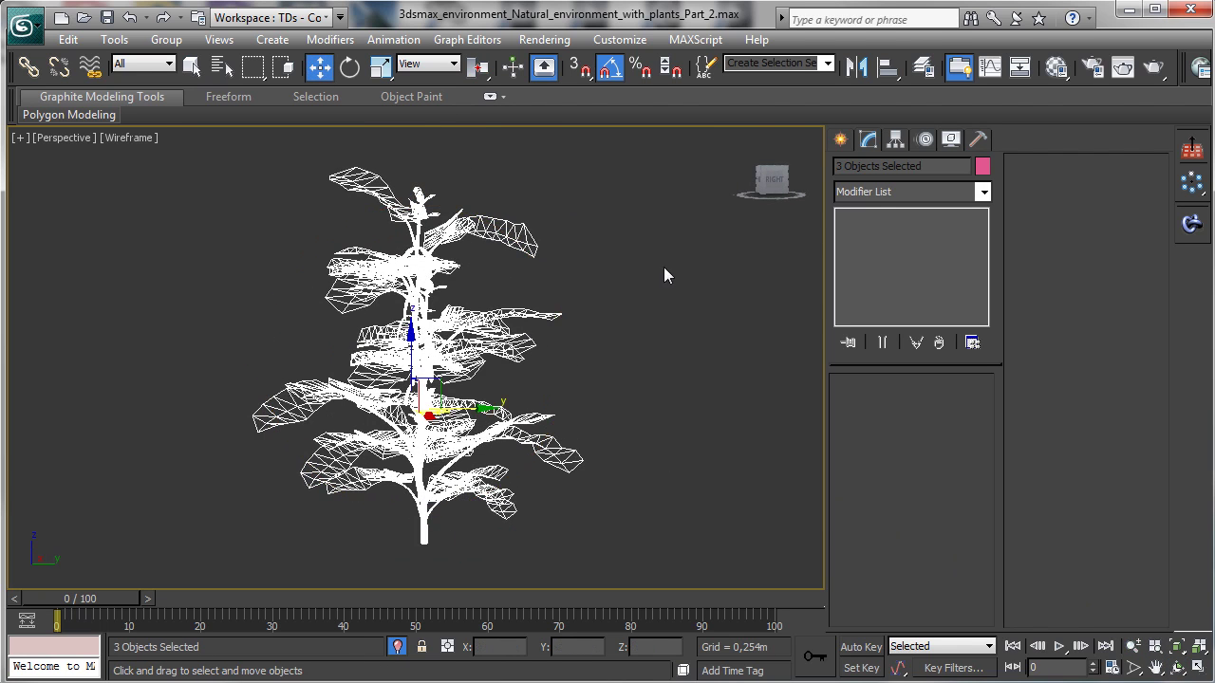
left_click(664, 271)
left_click(426, 336)
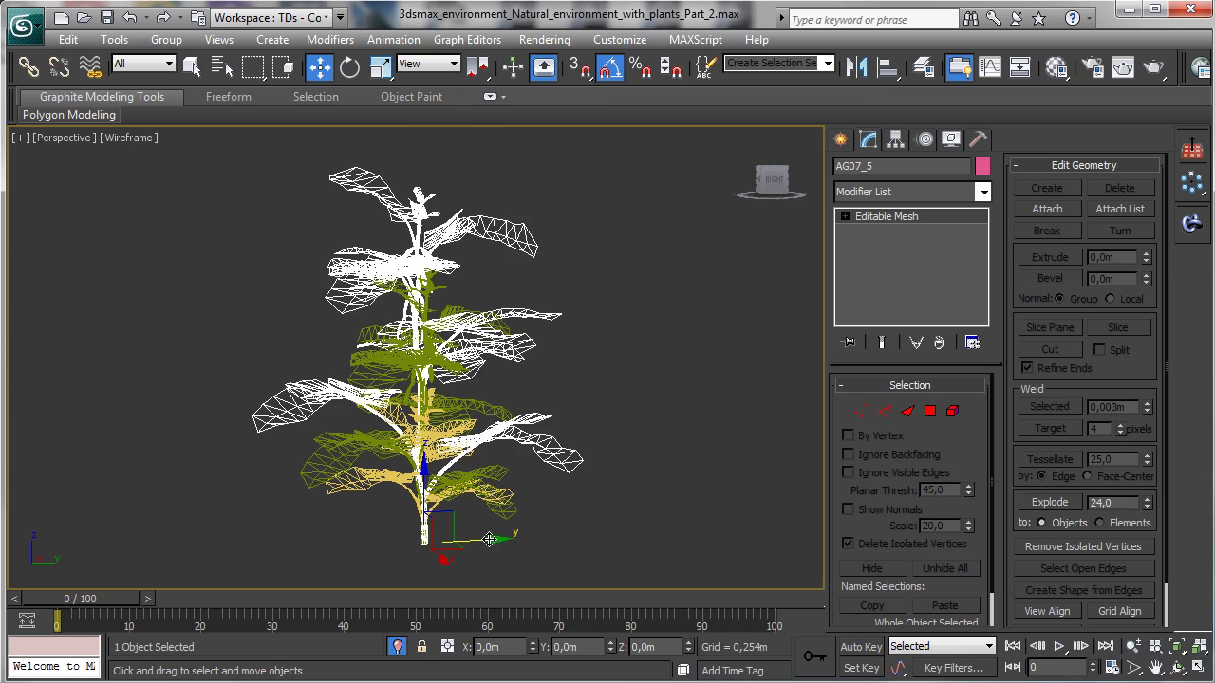
left_click_drag(482, 525, 741, 525, "shift")
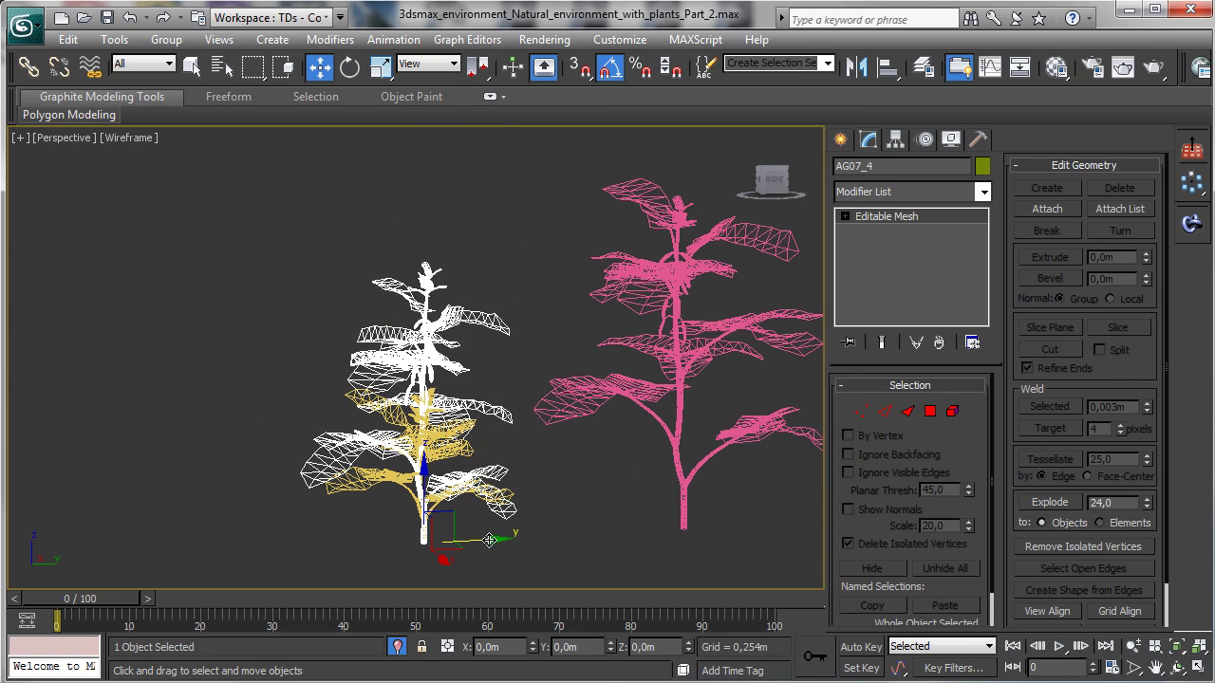
left_click_drag(489, 539, 221, 542)
left_click(545, 309)
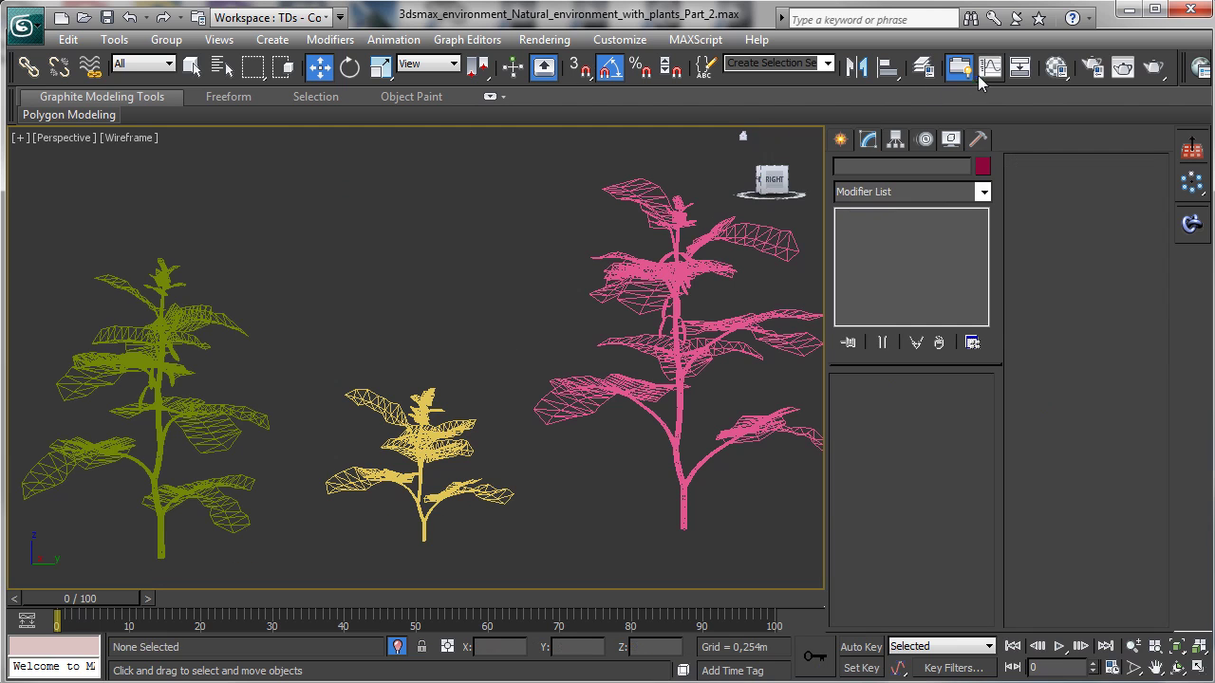
Step: Open the Material Editor and sample the AG07_5 plant's material into the unused 08 - Default slot
left_click(1056, 68)
left_click_drag(218, 87, 1013, 67)
left_click(991, 279)
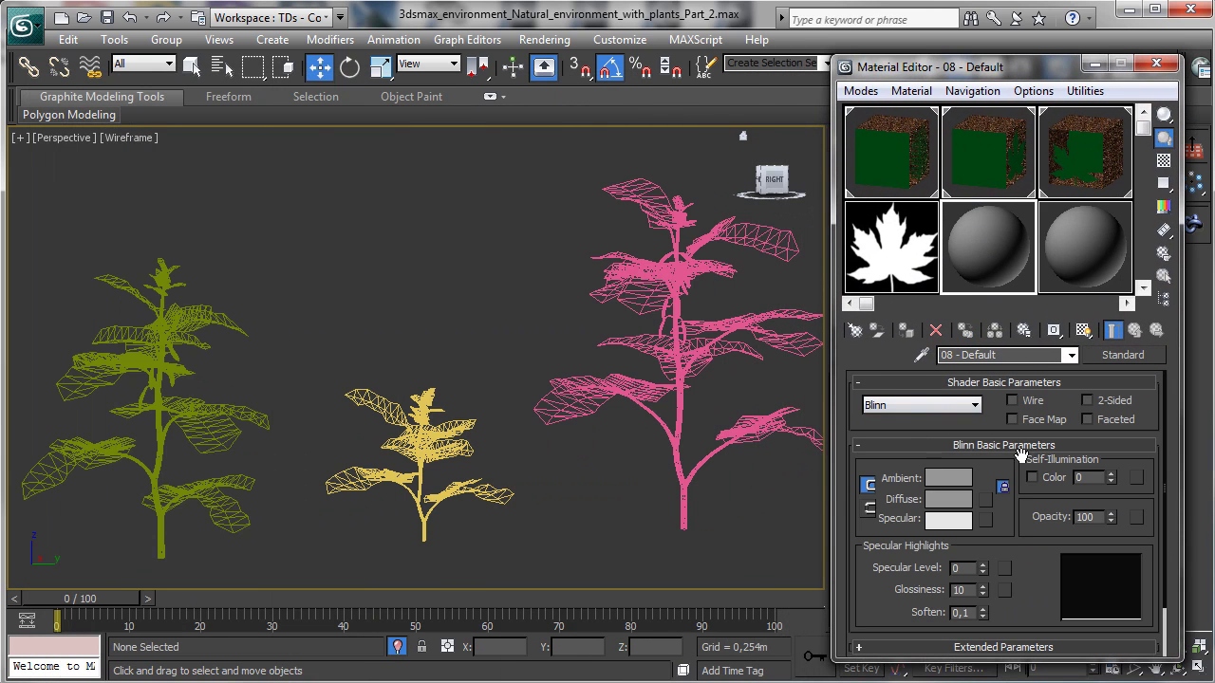
left_click(920, 355)
left_click(802, 373)
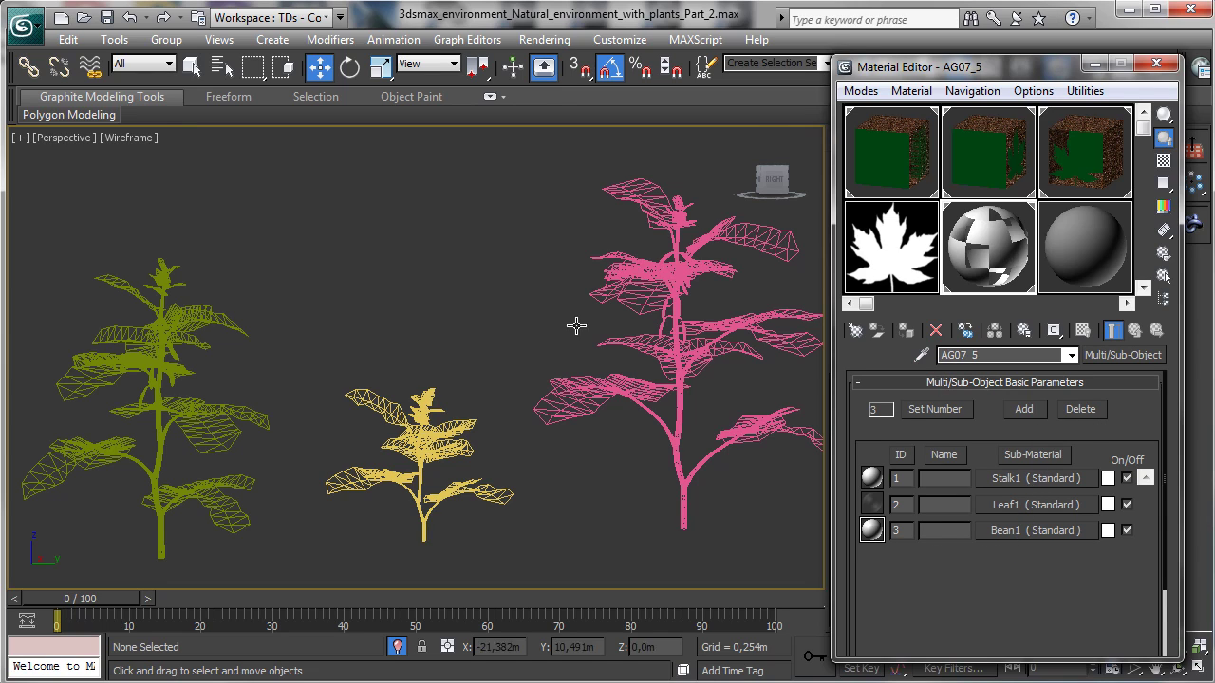
Step: Copy BasicElm's sub-material Material #2 and paste it as a copy over AG07_5's Stalk1 and Bean1 sub-materials
left_click(1095, 169)
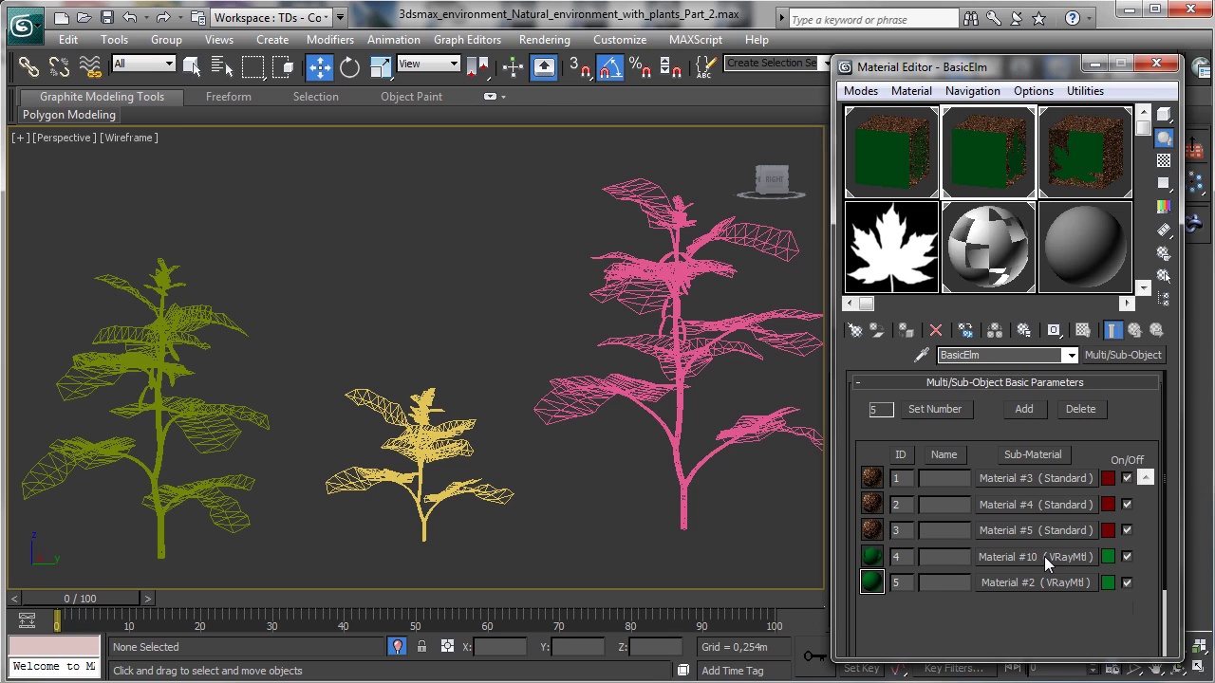
right_click(1022, 586)
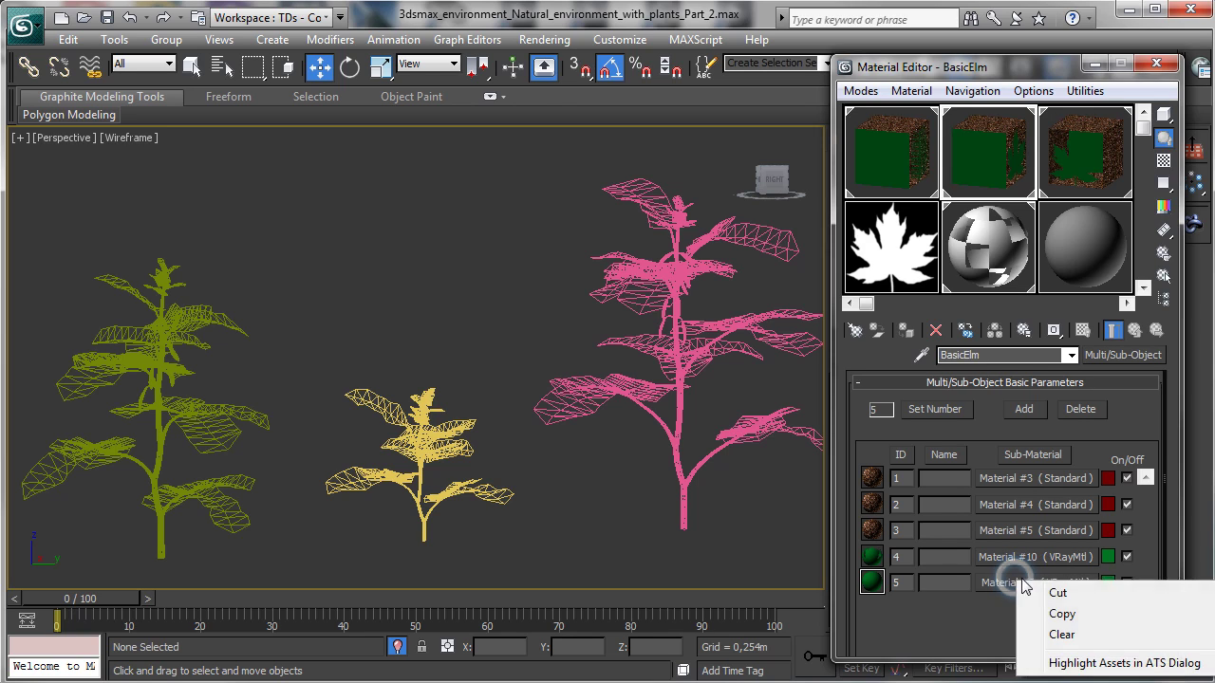
left_click(1034, 610)
left_click(990, 230)
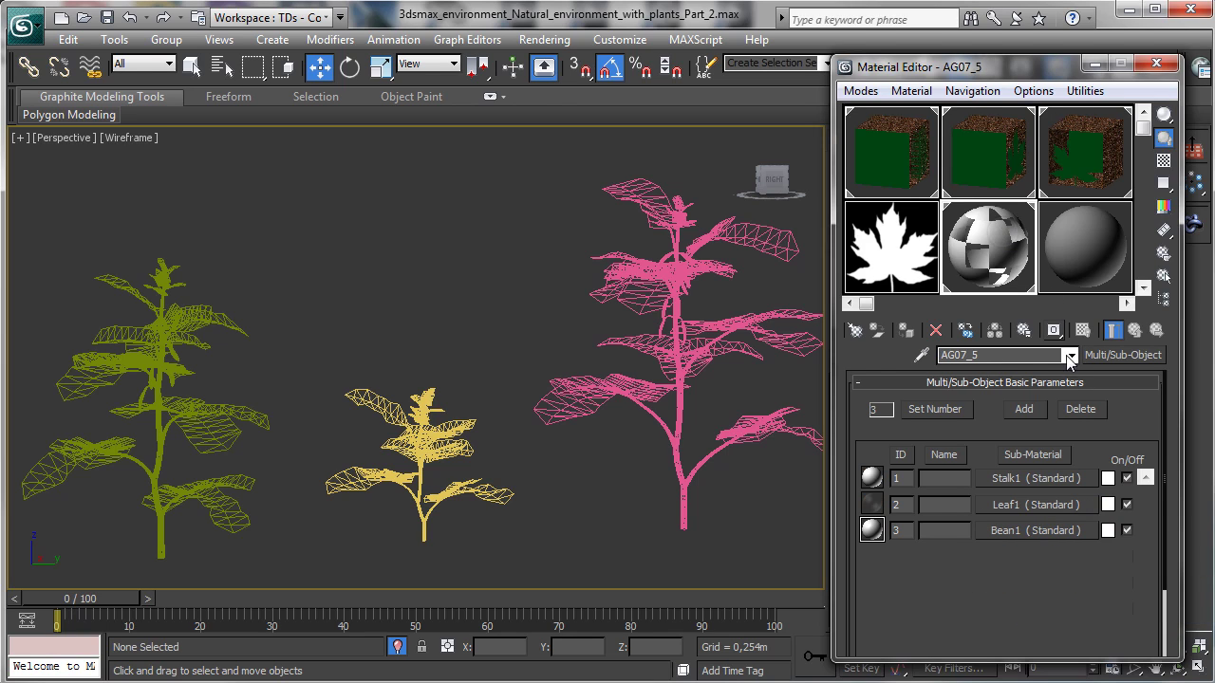
right_click(1024, 479)
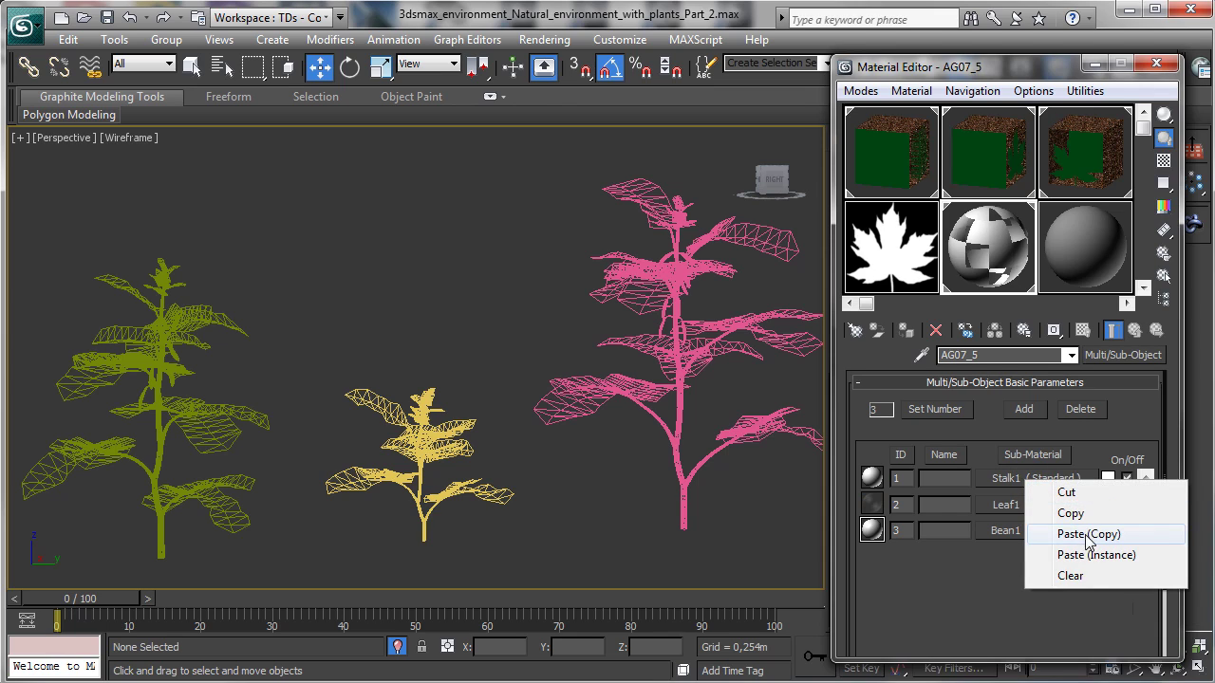
left_click(1087, 535)
right_click(1005, 531)
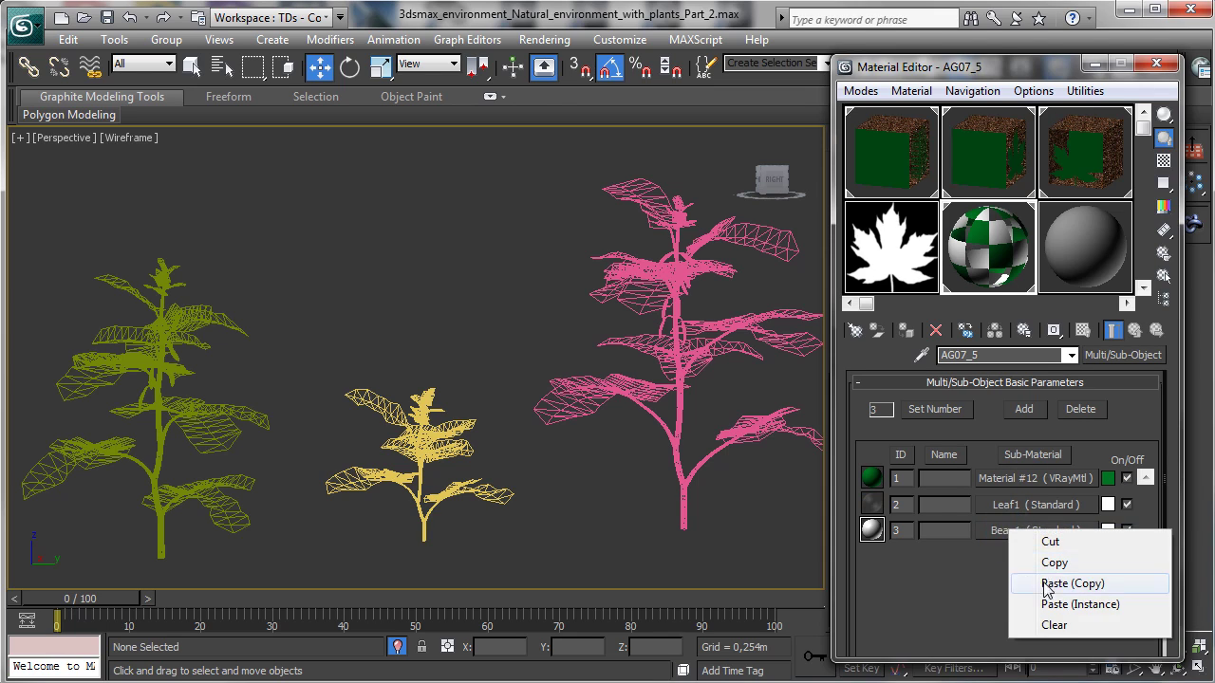
left_click(1048, 583)
Step: Open the diffuse bitmap of AG07_5's Leaf1 sub-material and start choosing a replacement for AG07lef1.tif
left_click(1023, 507)
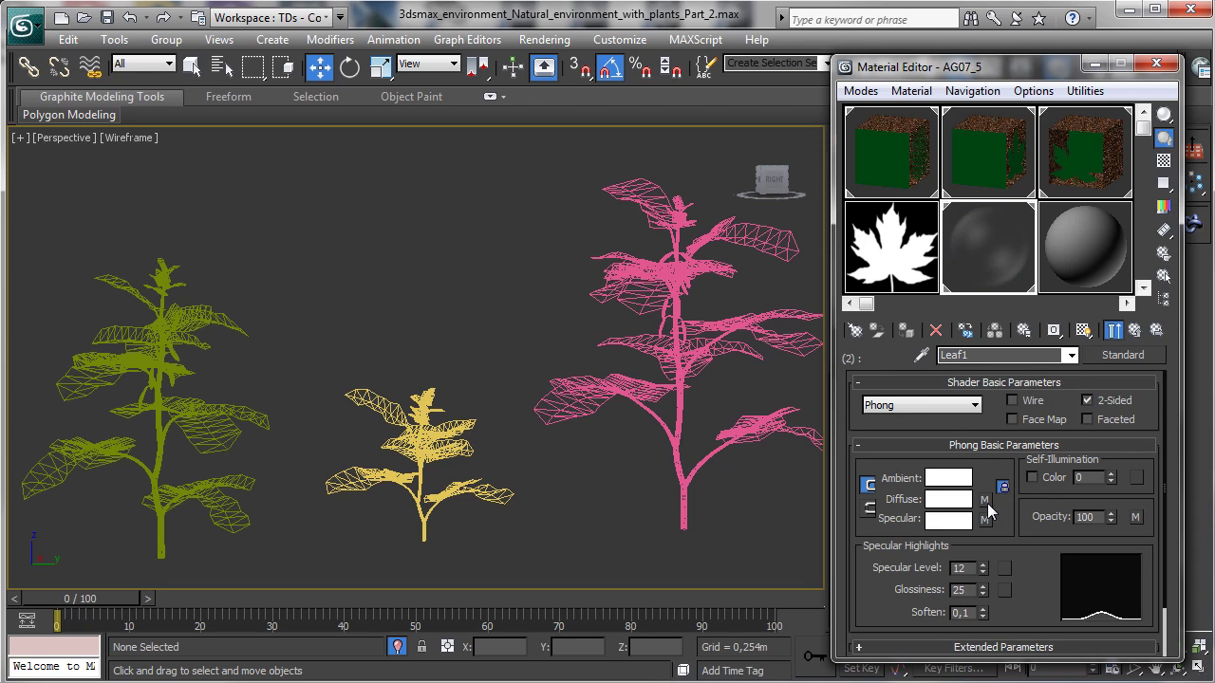
left_click(985, 500)
left_click_drag(1048, 511, 1046, 396)
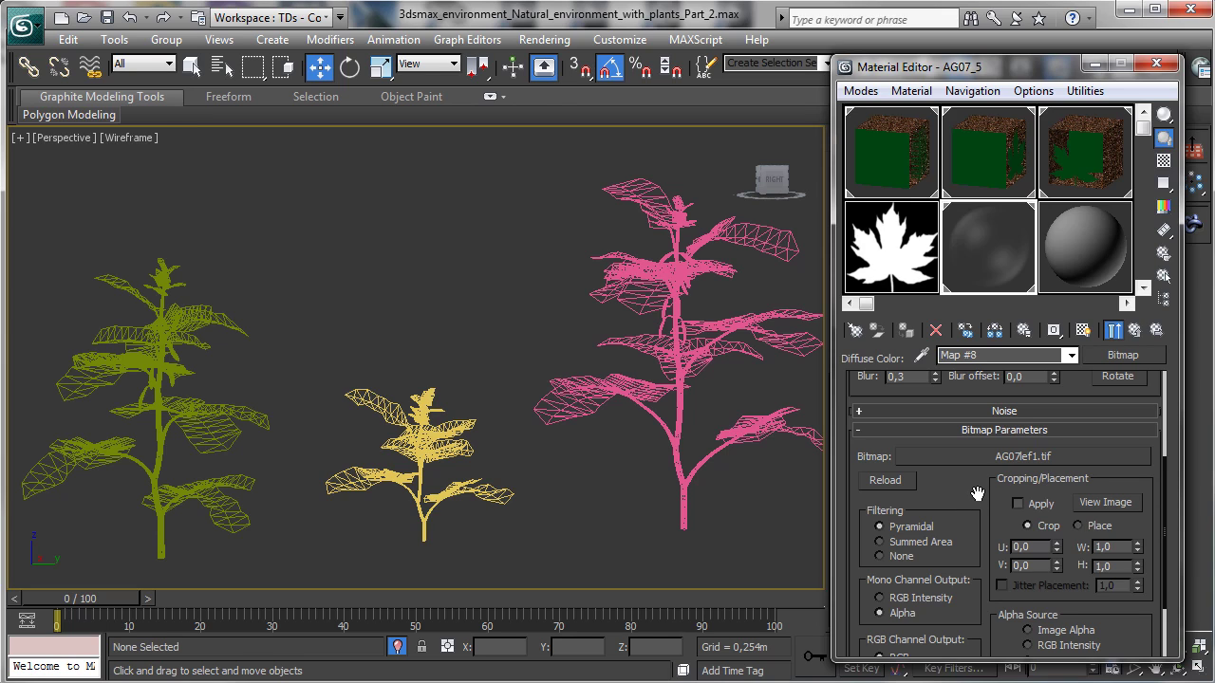
left_click_drag(1111, 614, 1048, 376)
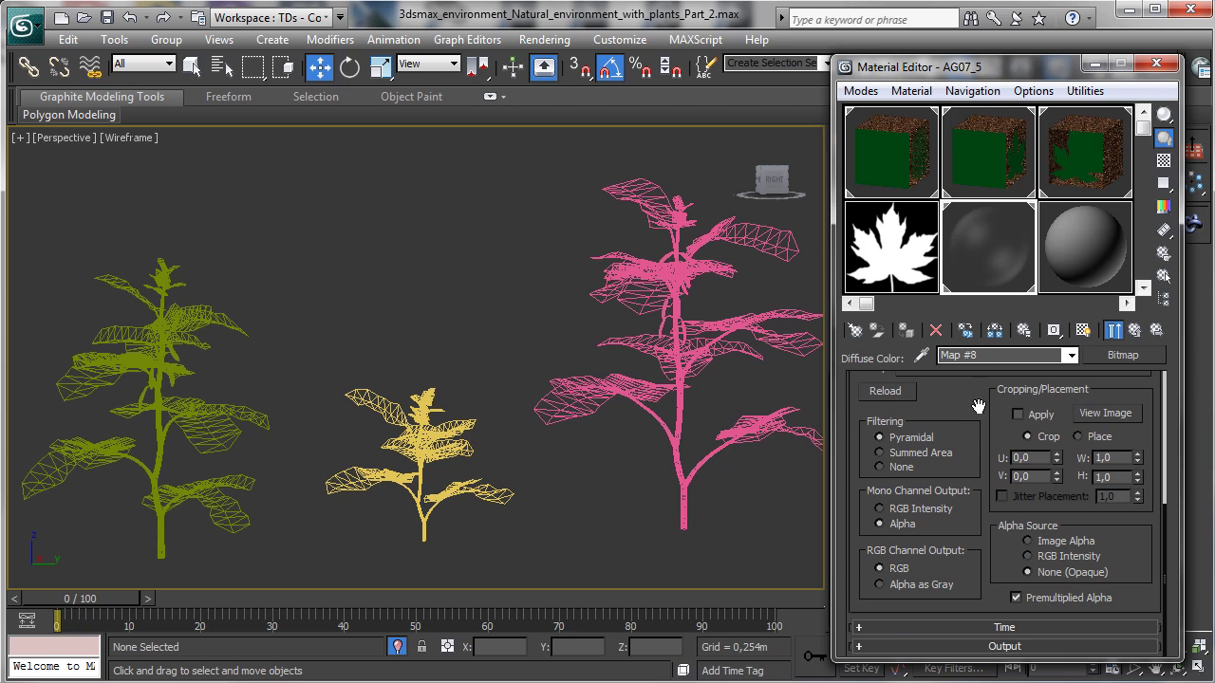
scroll(976, 408, "up", 5)
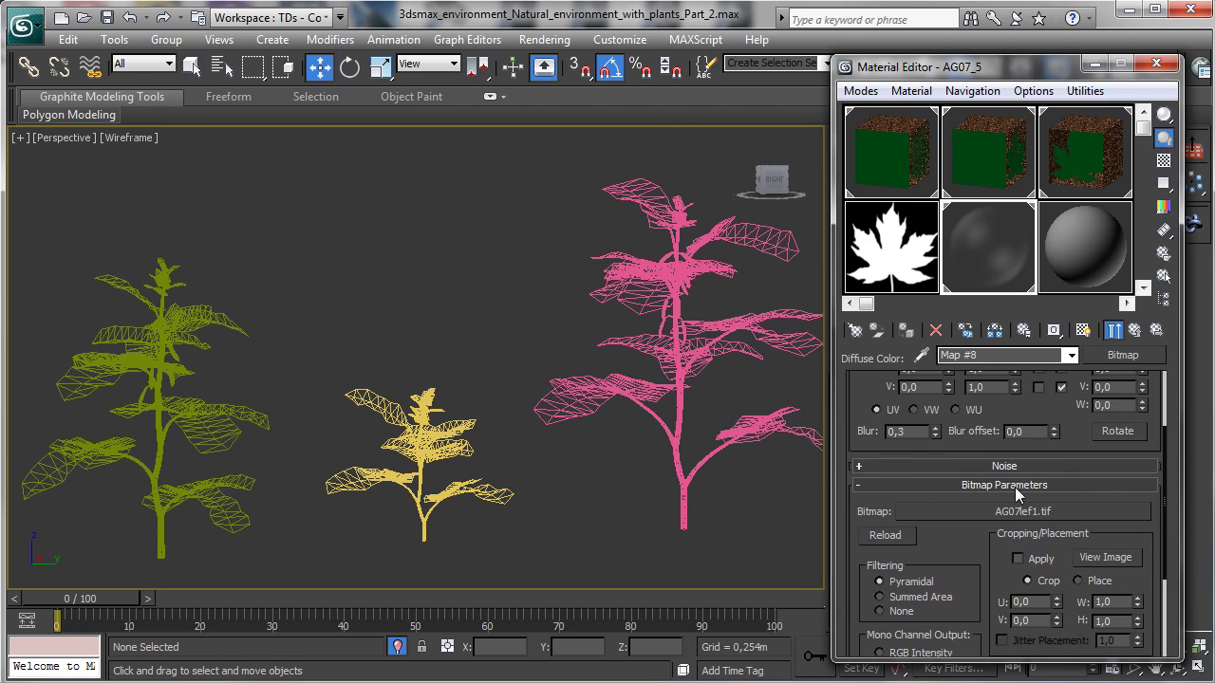
left_click(1012, 512)
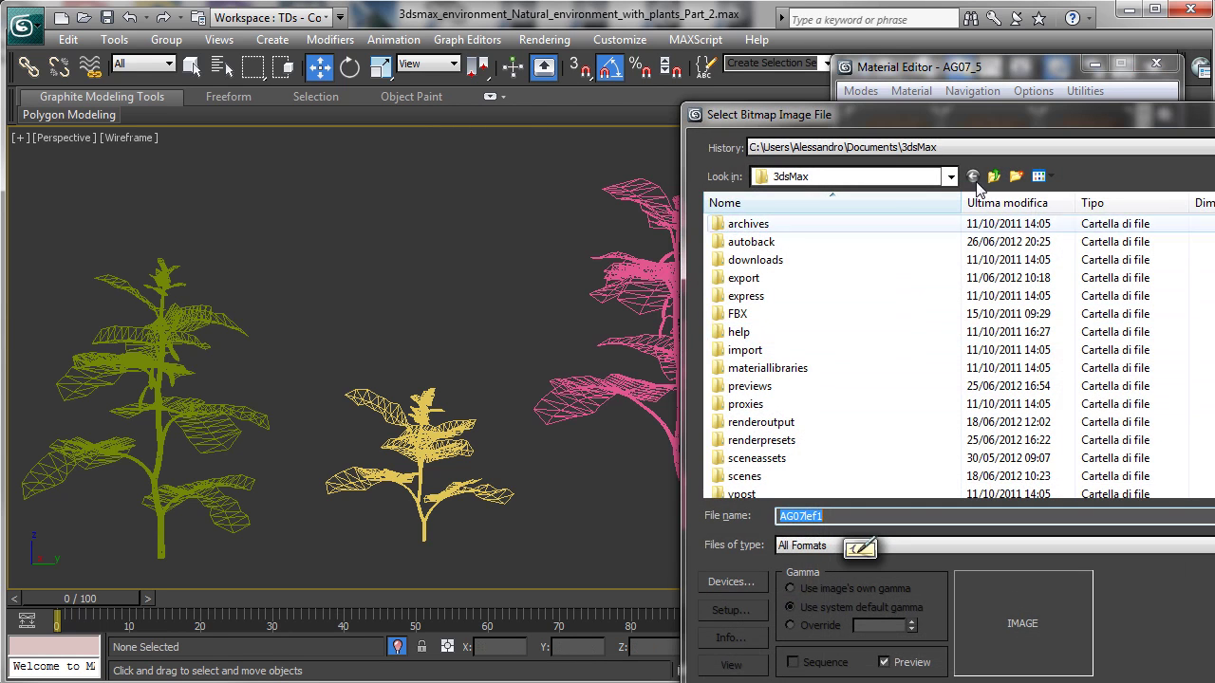
Step: Browse on drive C to the maps folder inside the 3ds Max 2012 program folder
double_click(936, 114)
double_click(607, 4)
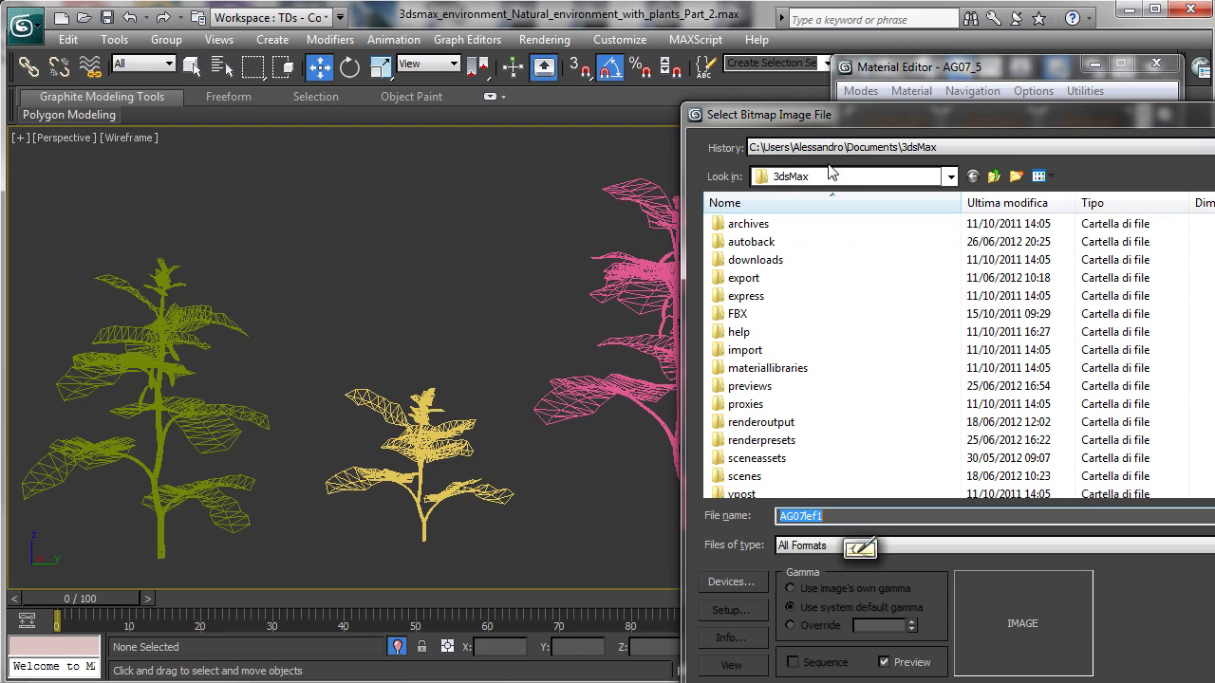
left_click_drag(854, 117, 400, 59)
left_click(395, 121)
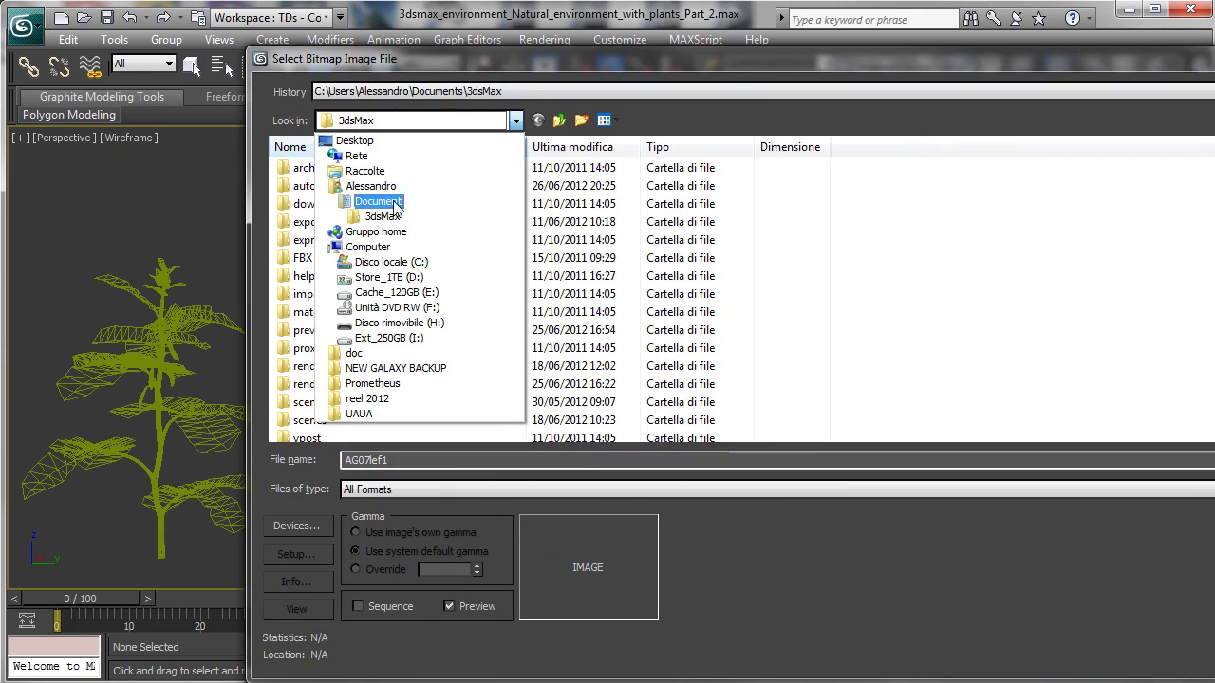
left_click(389, 262)
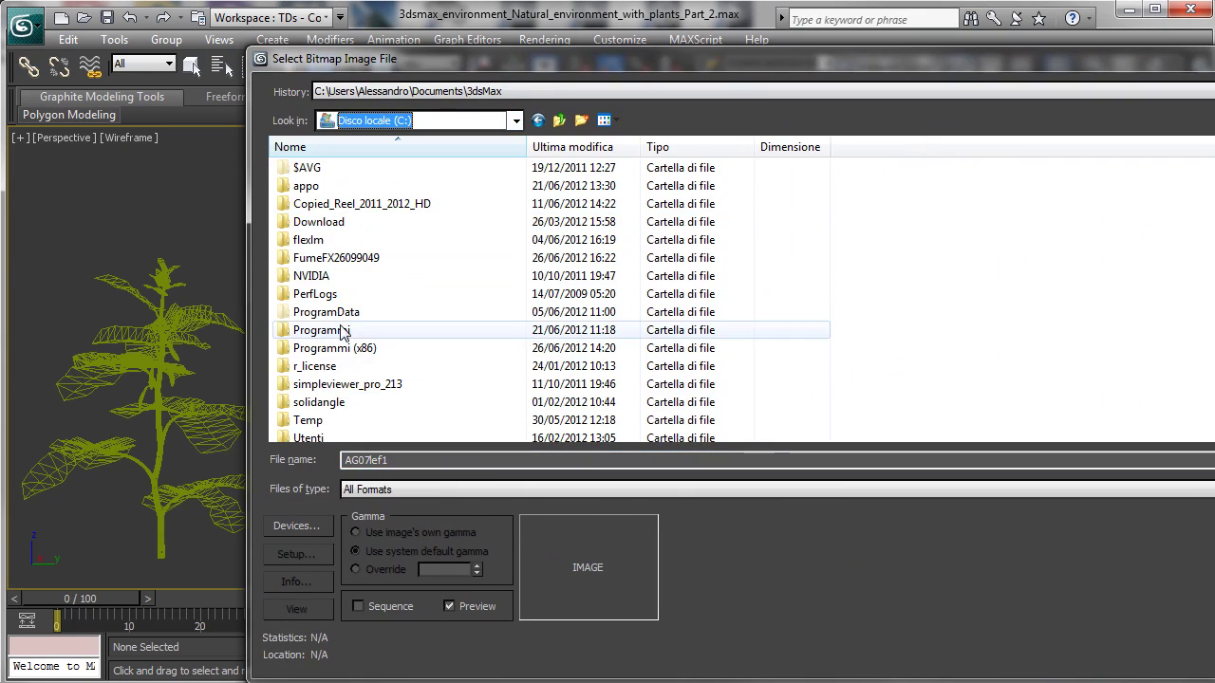
double_click(446, 330)
double_click(334, 186)
left_click_drag(422, 62, 260, 57)
double_click(161, 162)
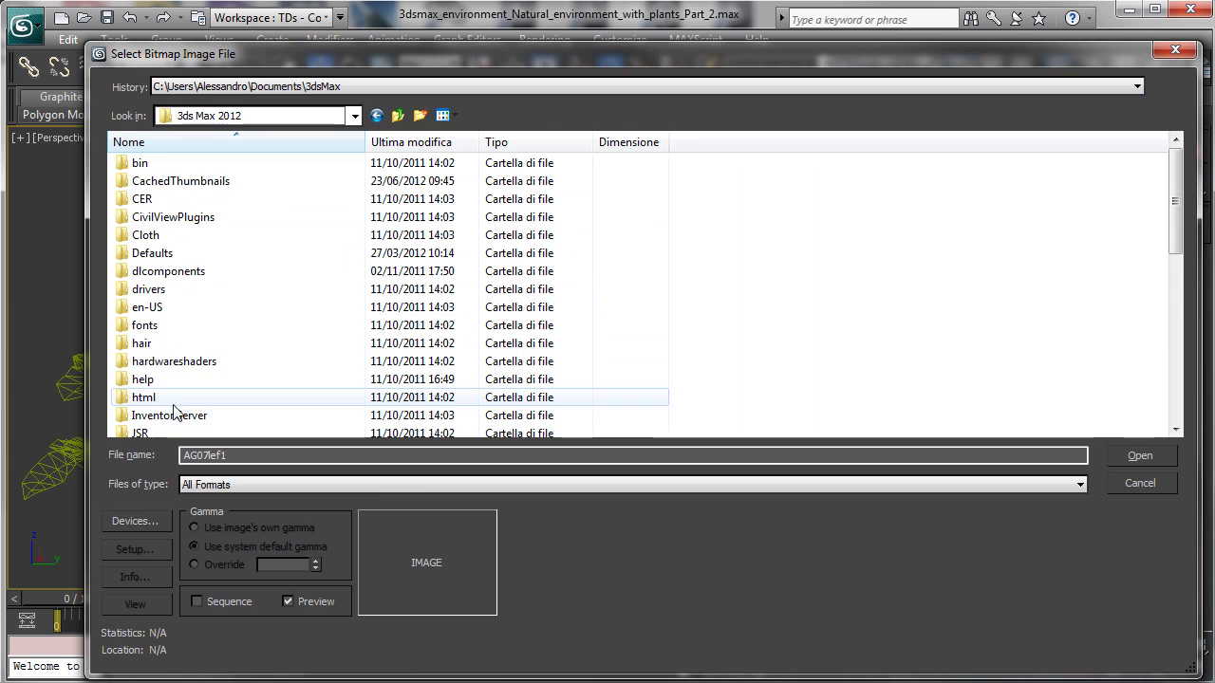
scroll(149, 320, "down", 3)
double_click(149, 314)
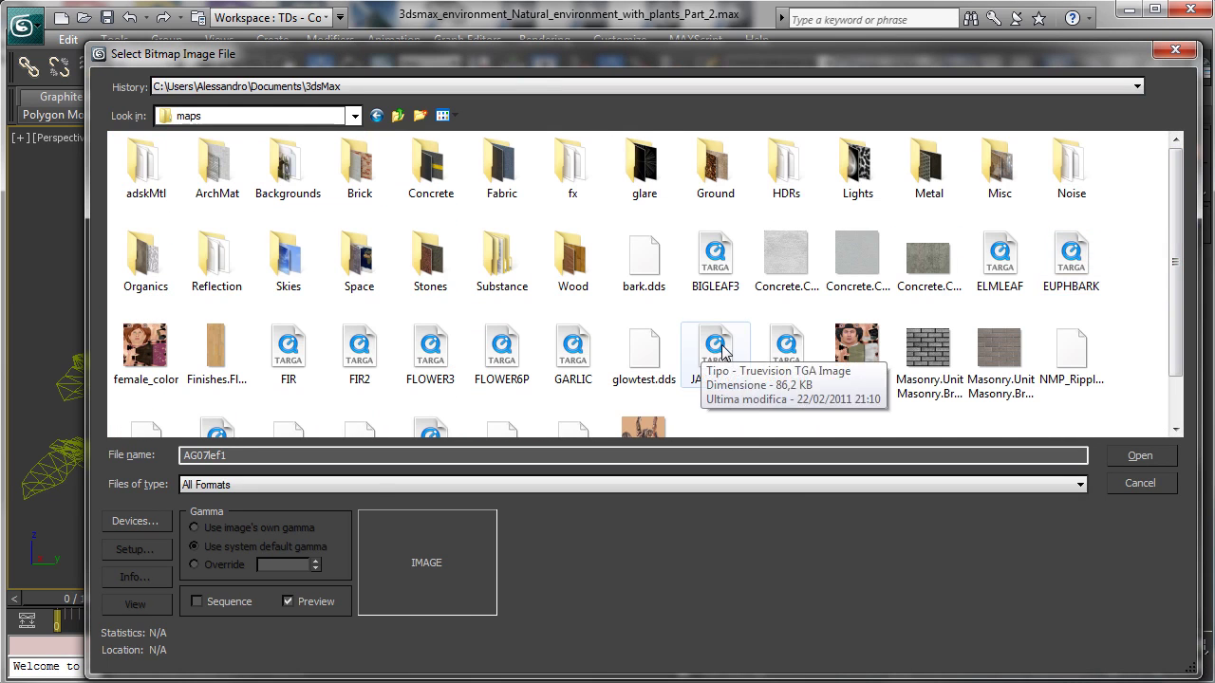
Step: Load JAGLEAF.TGA as the Leaf1 sub-material's diffuse bitmap
left_click(712, 351)
left_click(776, 357)
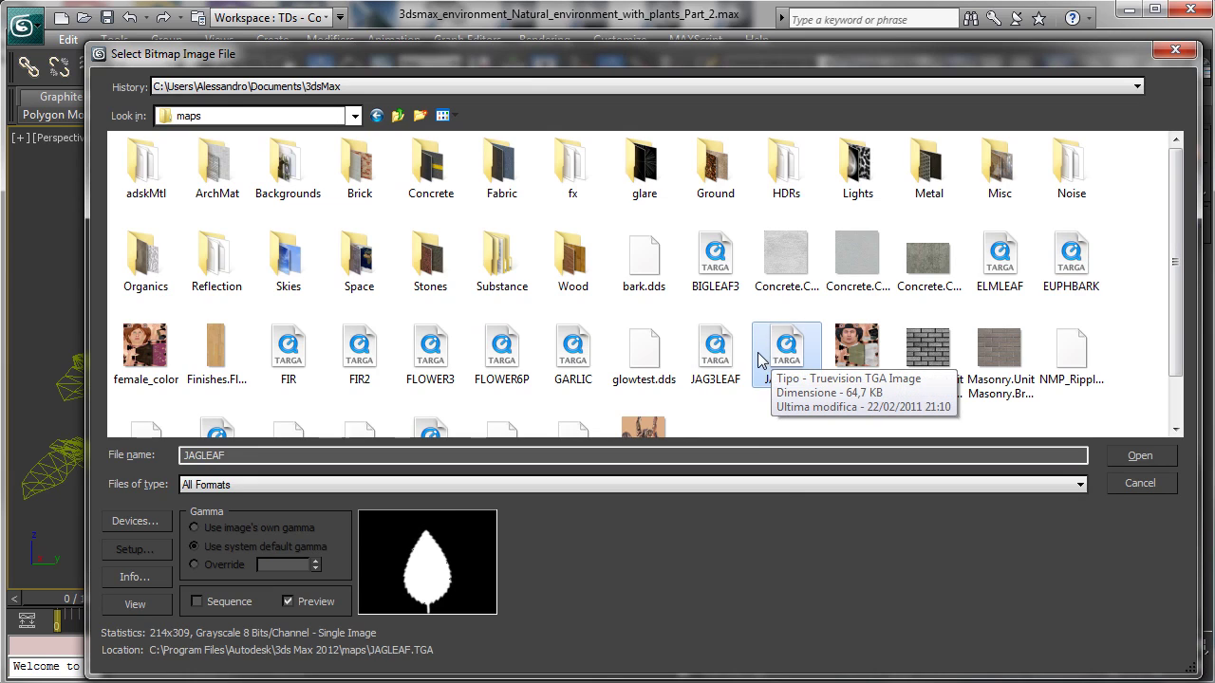
left_click(1142, 457)
Step: Switch the Perspective viewport to Shaded display and return to the bitmap's cropping settings
left_click(133, 138)
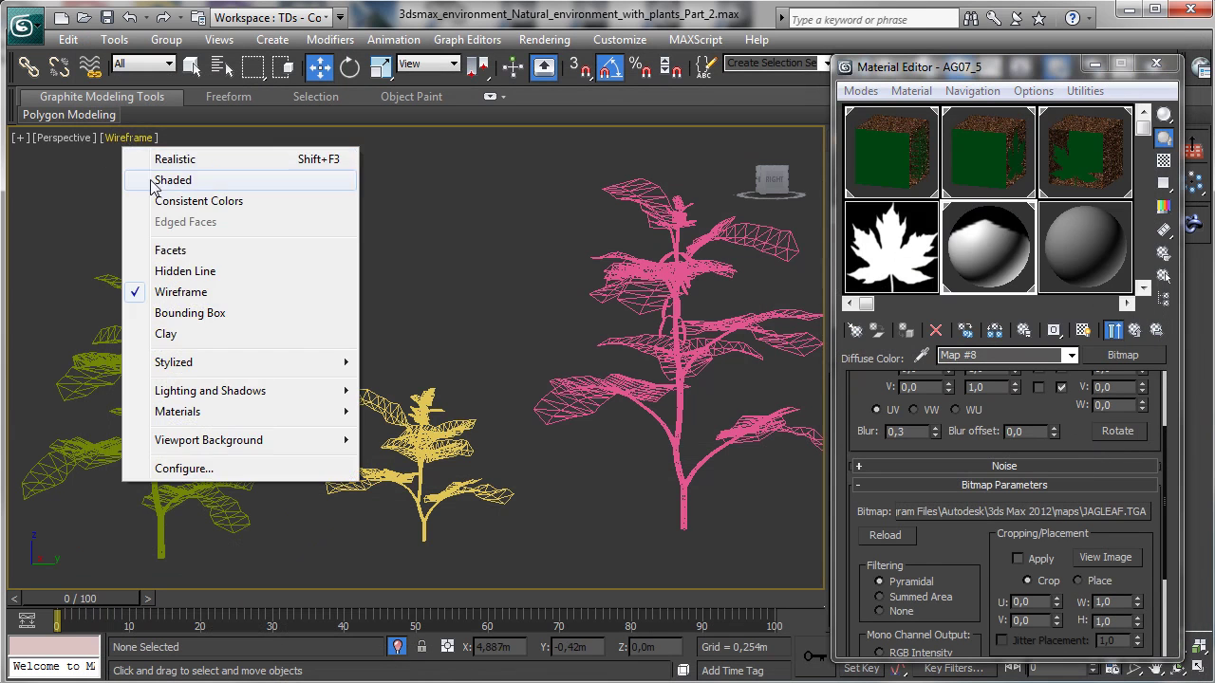
left_click(156, 180)
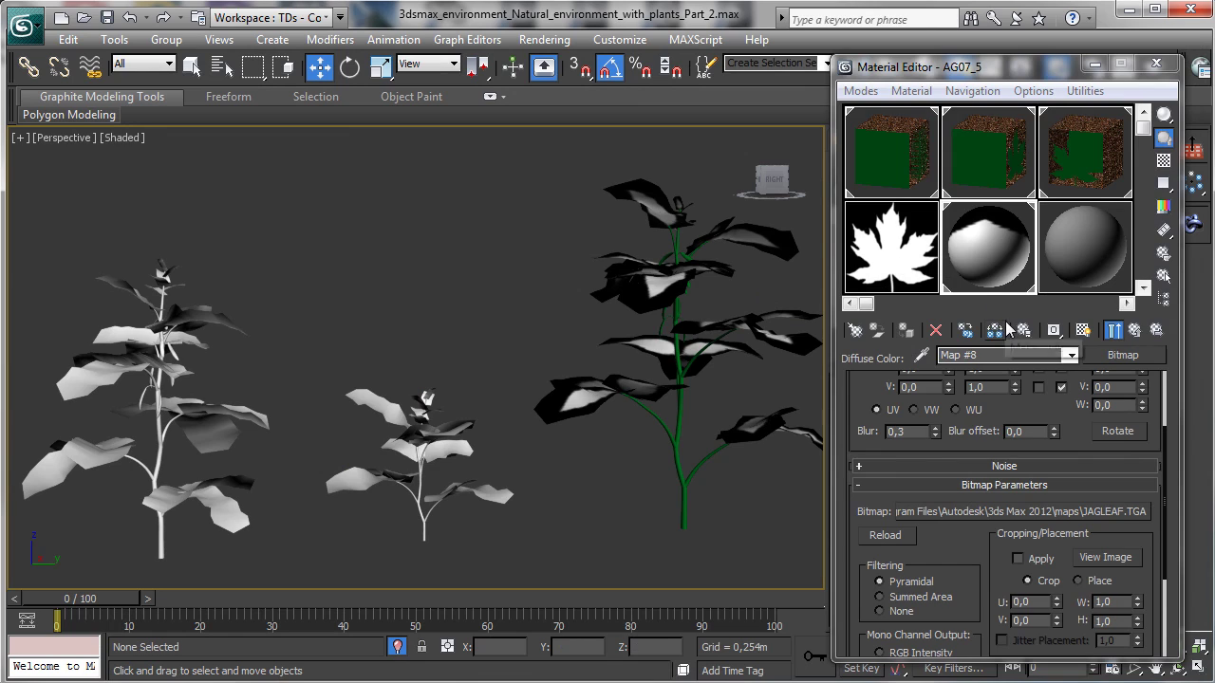
left_click_drag(995, 554, 994, 410)
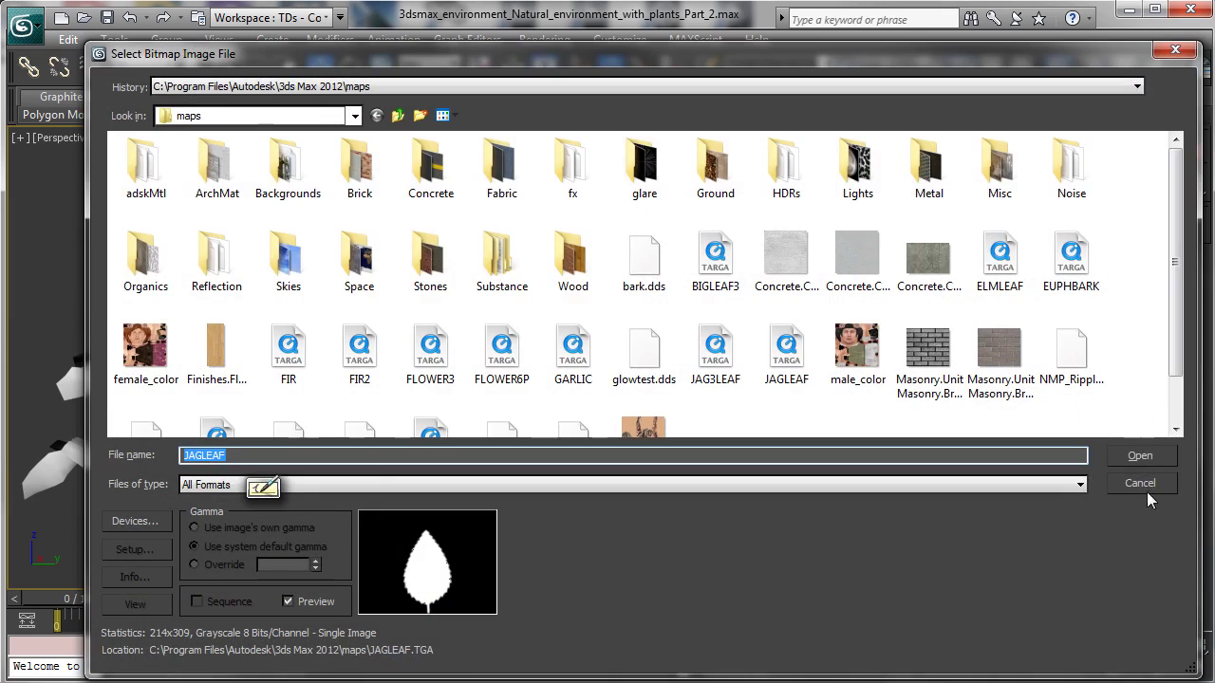
left_click(1143, 484)
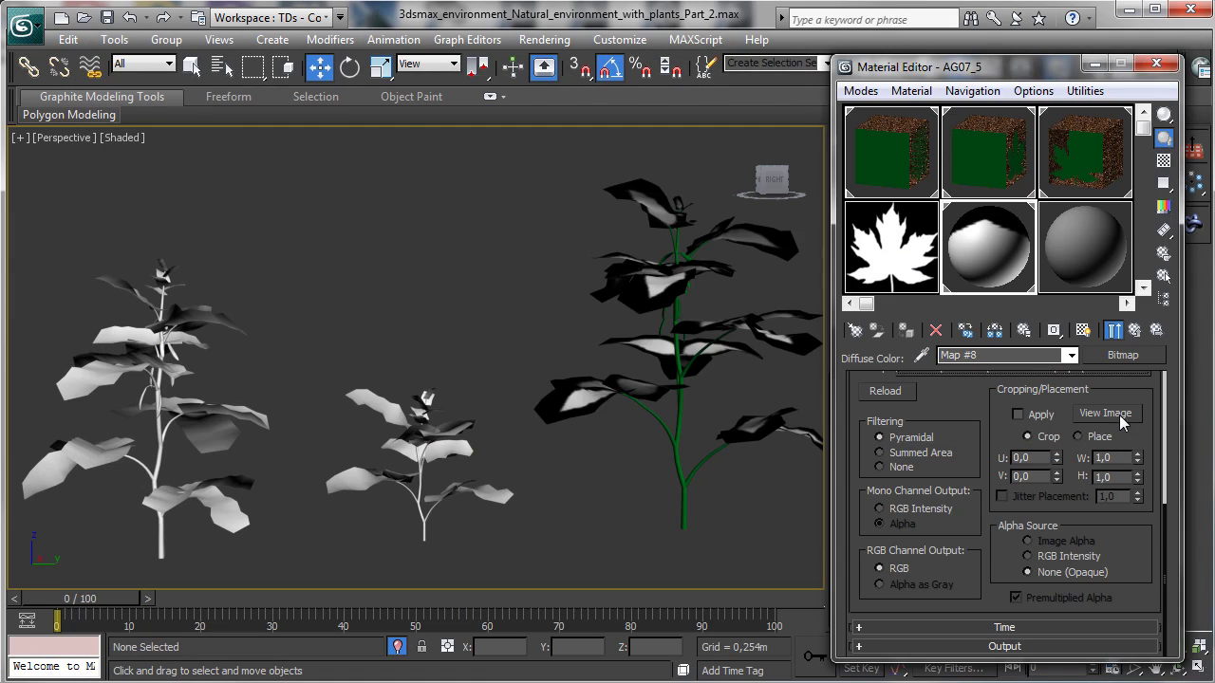
Step: Crop the JAGLEAF bitmap closely around the leaf, about U 0,145, V 0,172, W 0,692 and H 0,828, and apply the cropping
left_click(1105, 413)
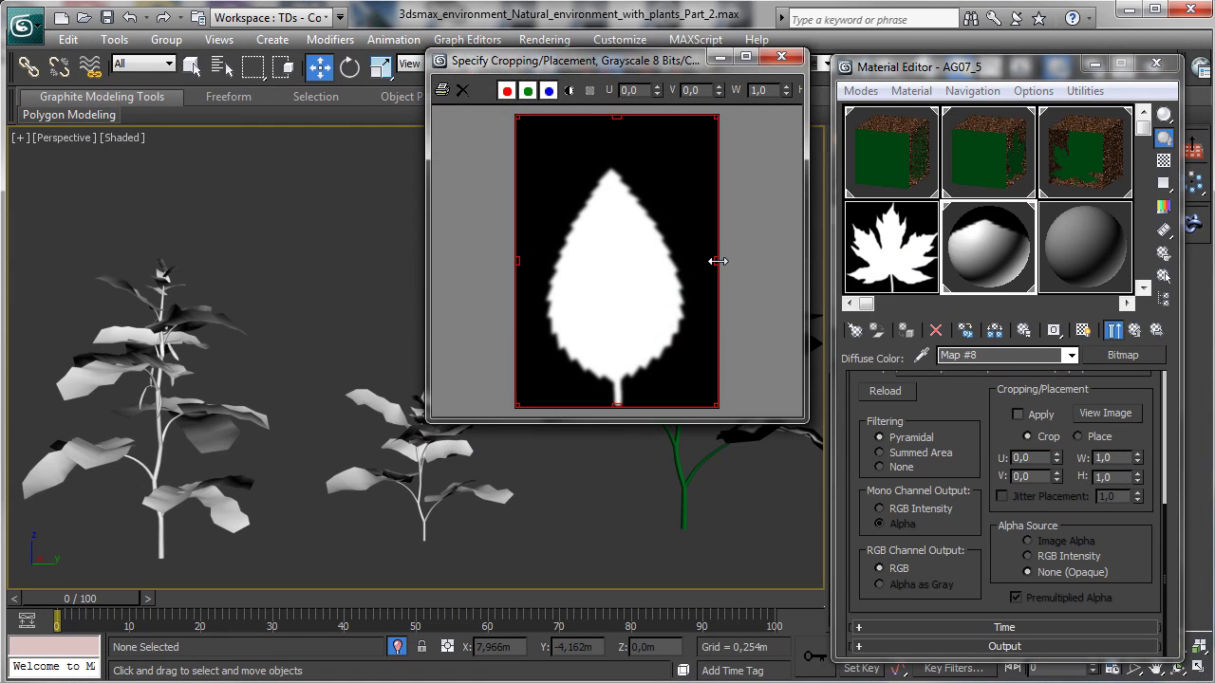
left_click_drag(717, 261, 685, 261)
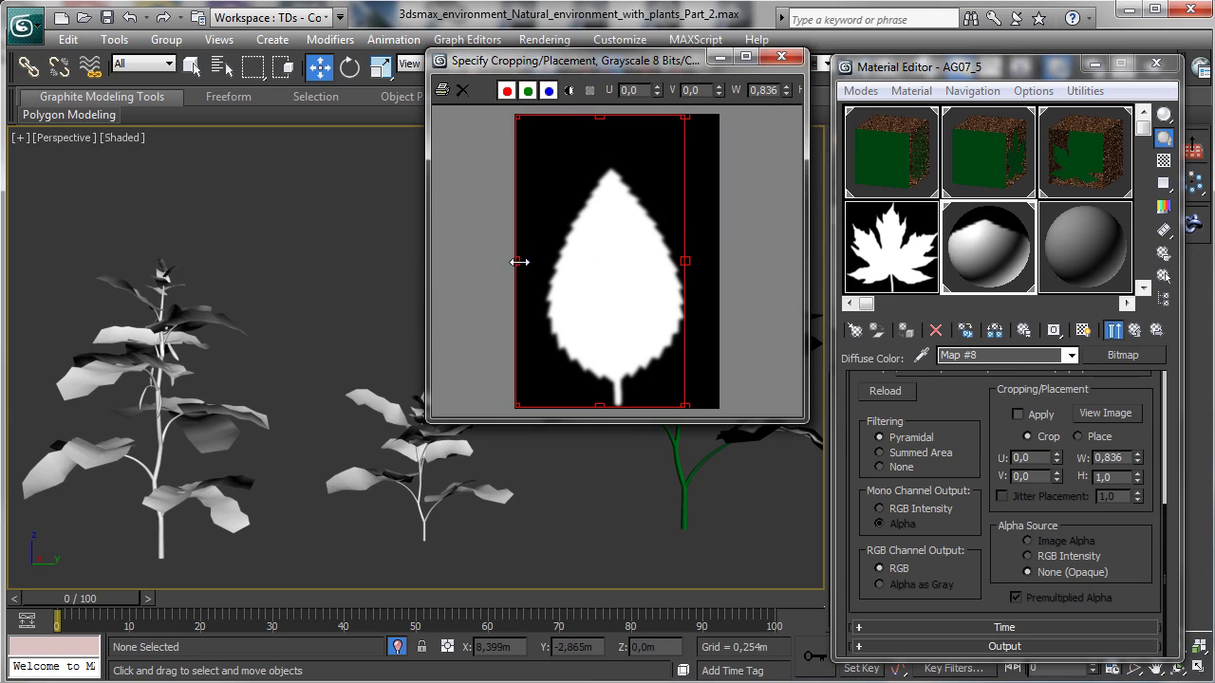
left_click_drag(519, 262, 544, 261)
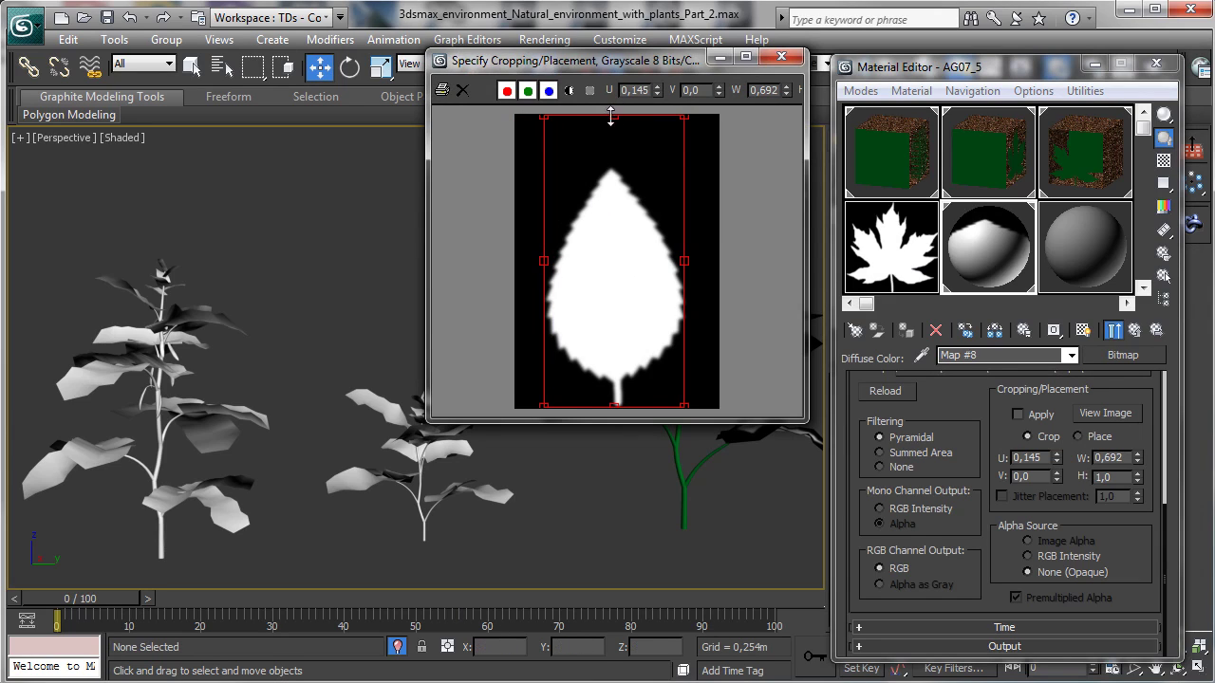
left_click_drag(610, 116, 610, 166)
left_click(781, 57)
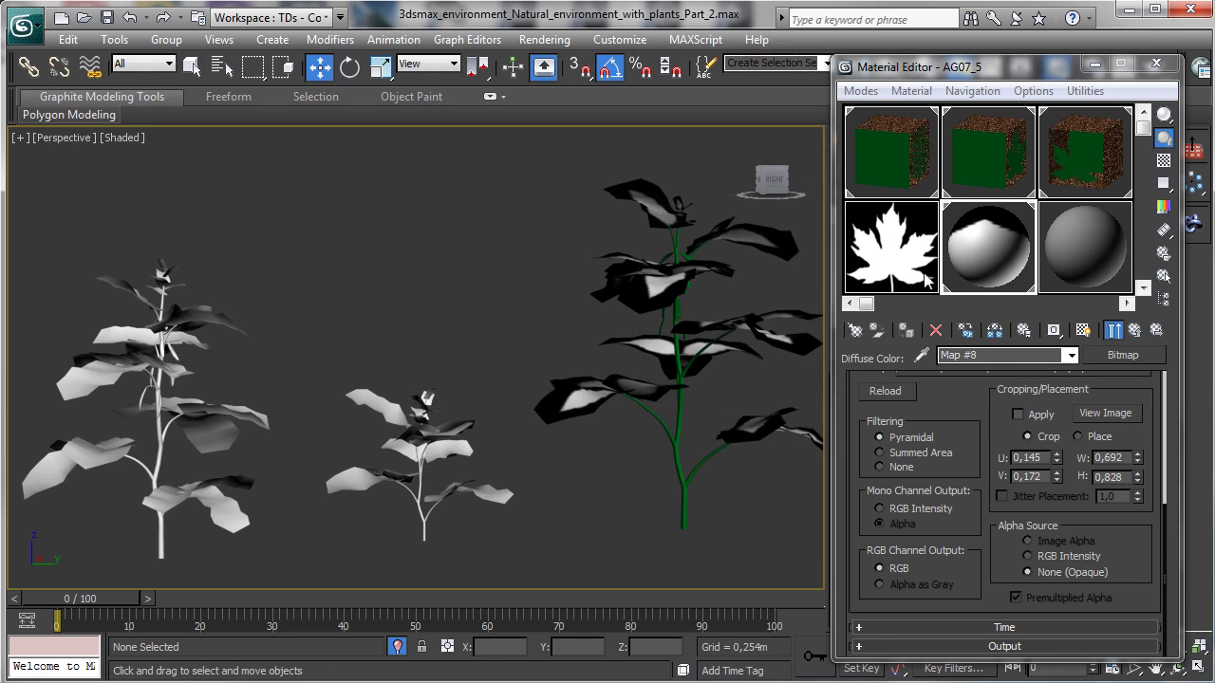
left_click(1019, 415)
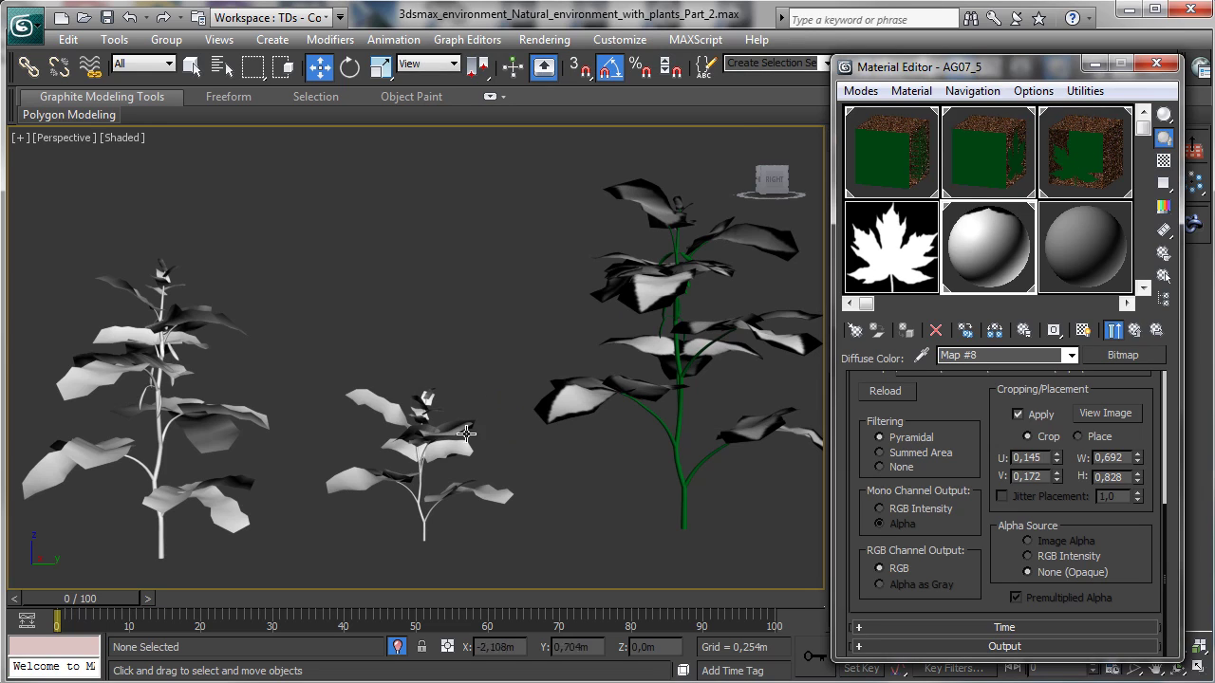
Step: Assign the AG07_5 material to the other two isolated plants
left_click(436, 448)
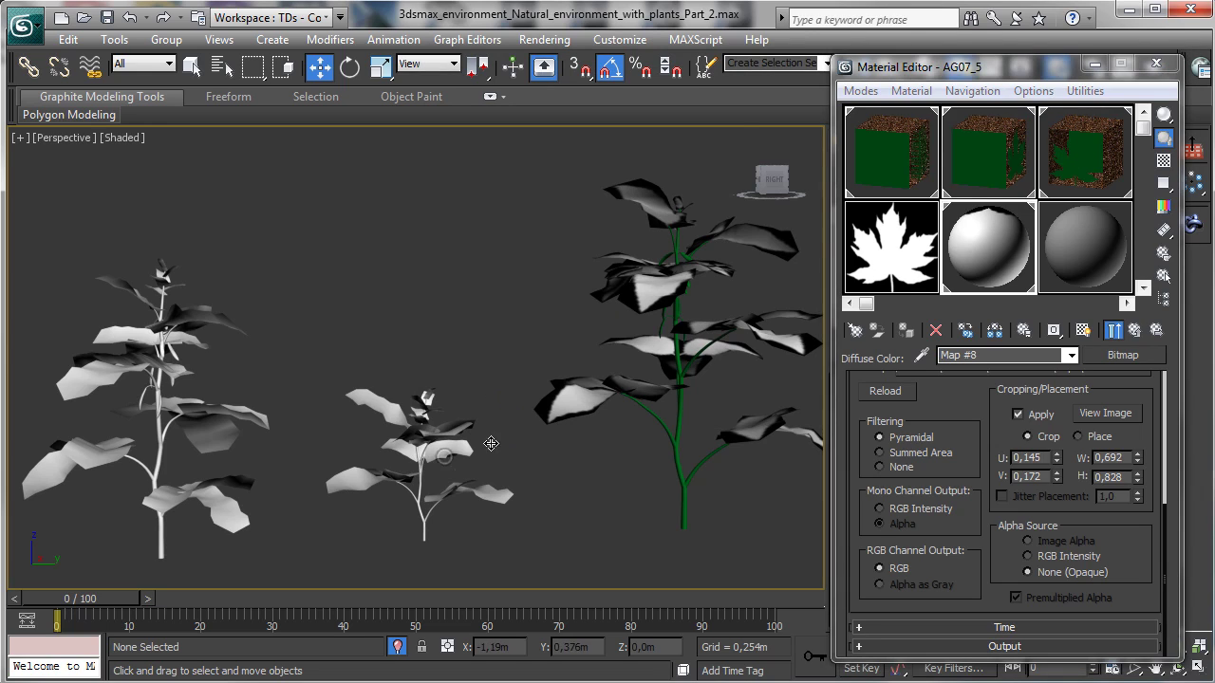
left_click(183, 403)
left_click(908, 329)
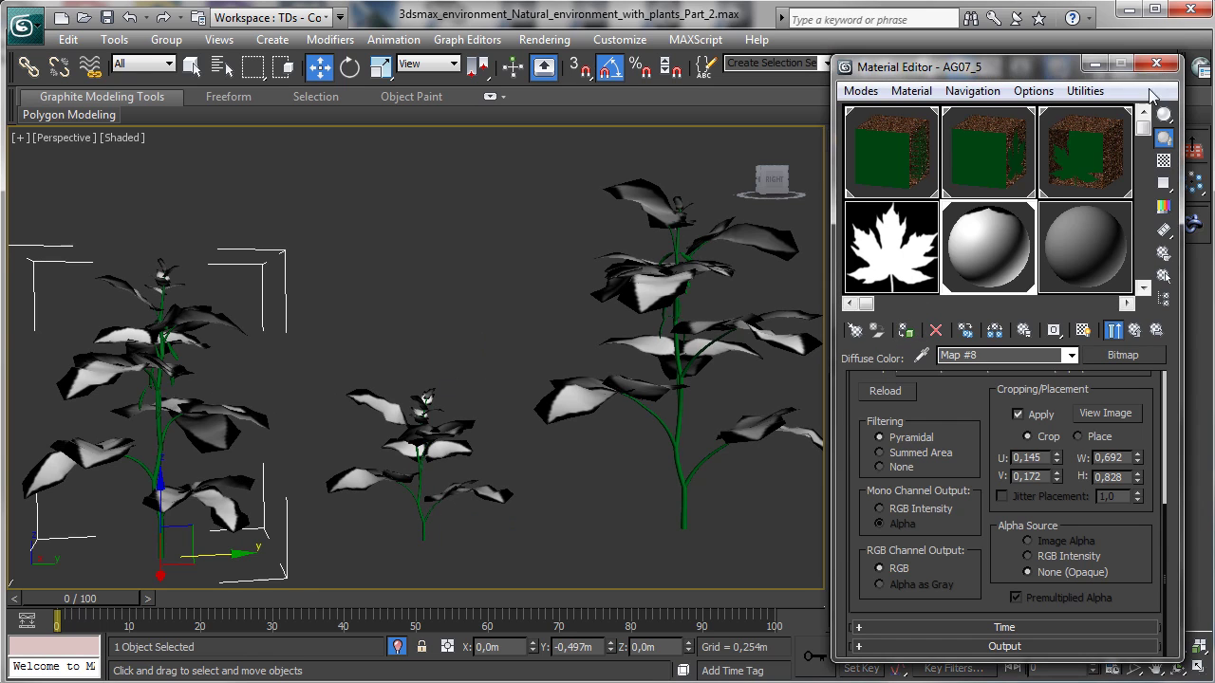
Step: Close the Material Editor, end the isolation, restore the four-viewport layout and activate the VRayPhysicalCamera001 view
left_click(1156, 63)
left_click(397, 645)
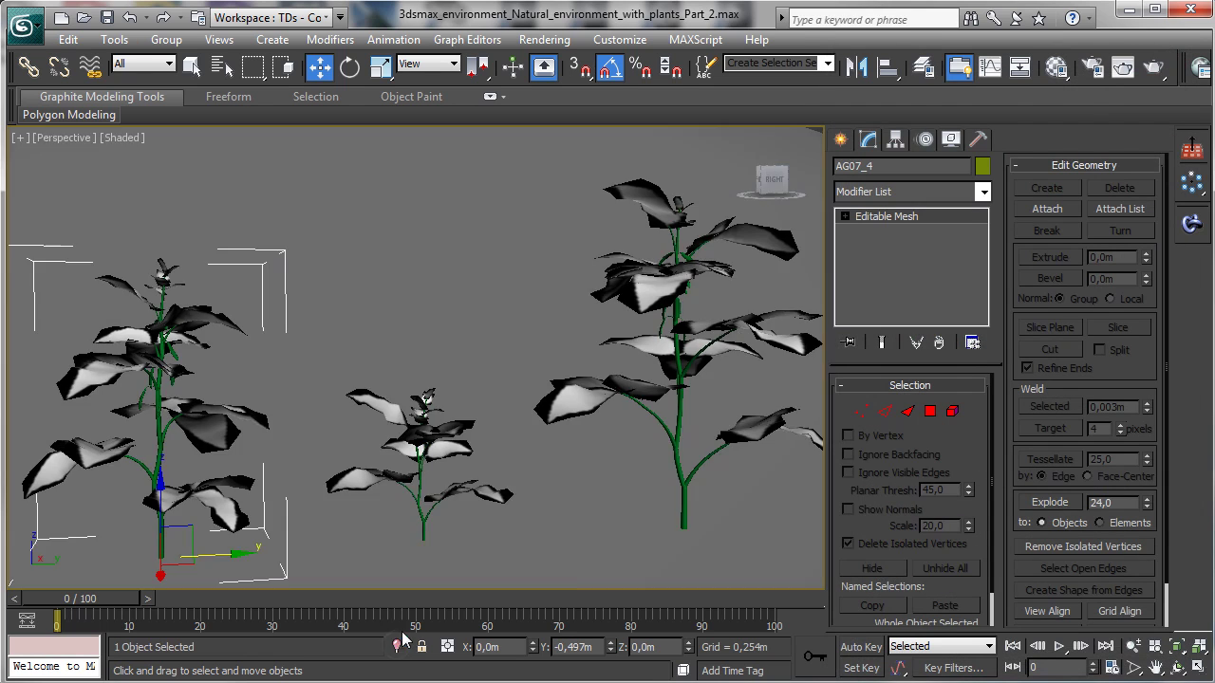
left_click(1198, 667)
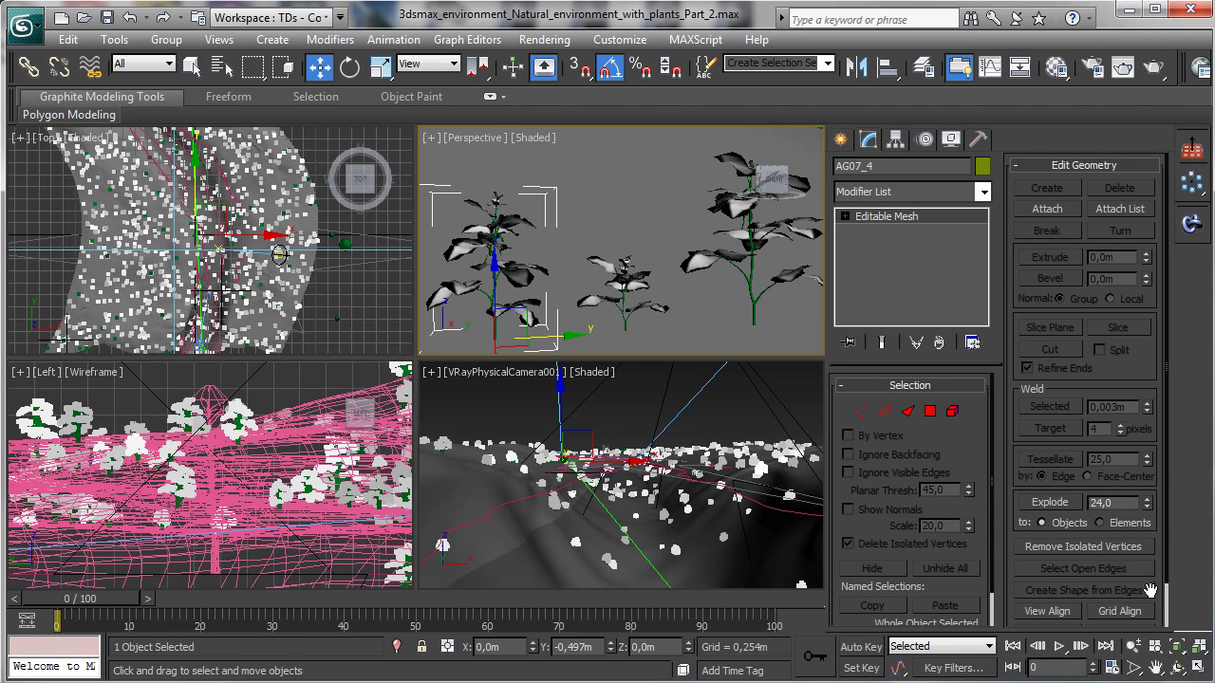
right_click(488, 399)
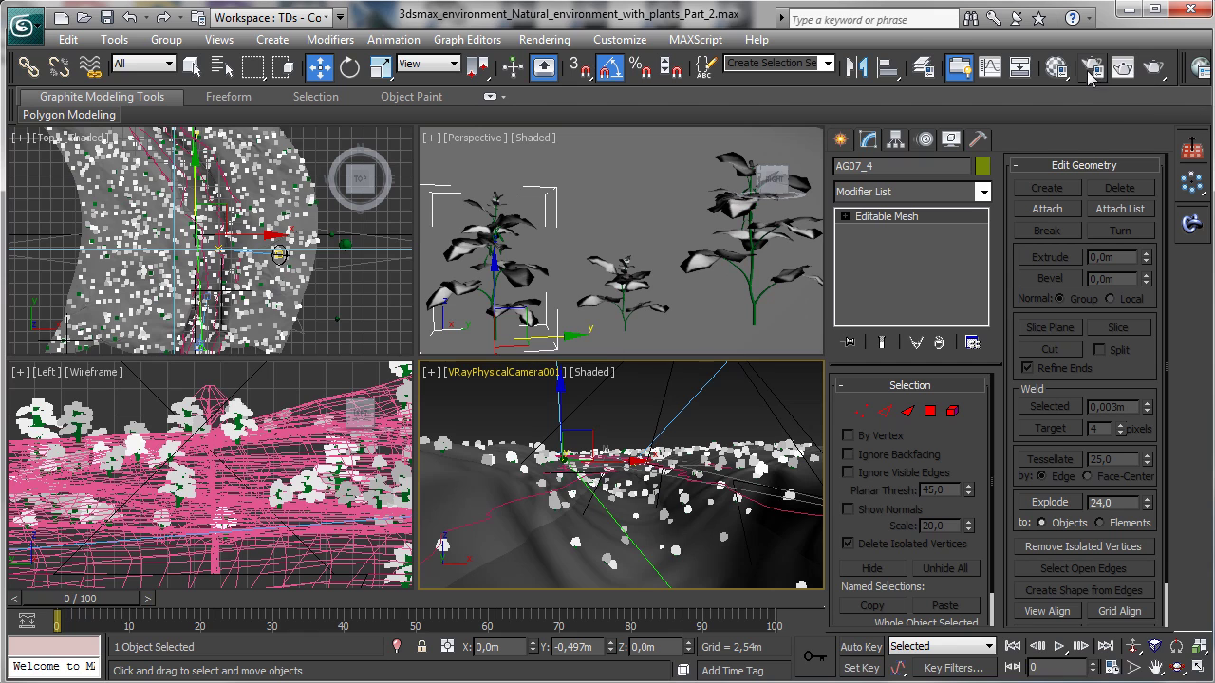
Step: Review the V-Ray global switches, start a test render of the camera view, and cancel it partway
left_click(1092, 66)
left_click(591, 123)
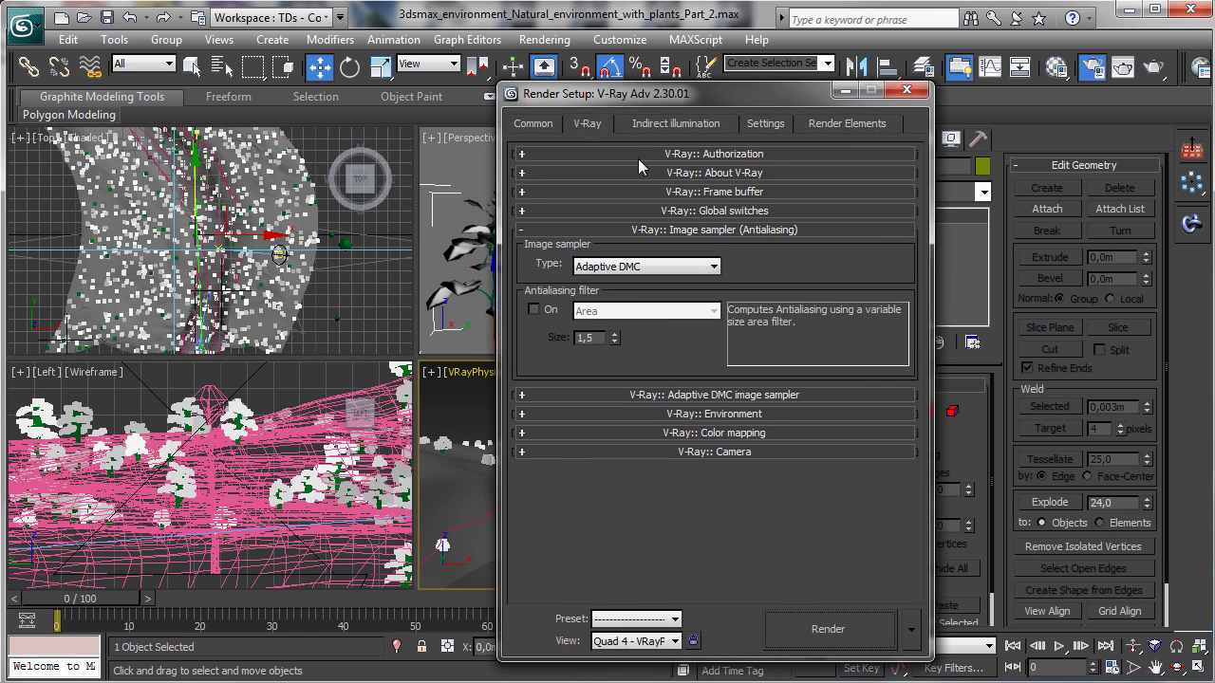
left_click(702, 211)
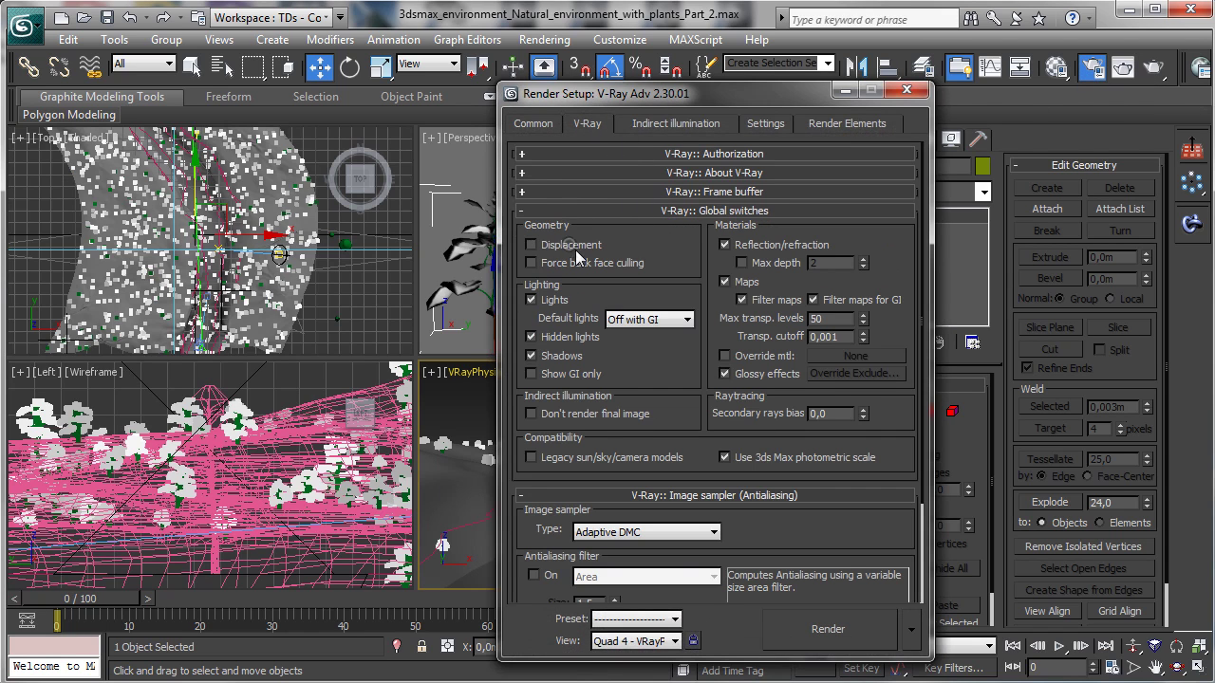
left_click(569, 211)
left_click(824, 629)
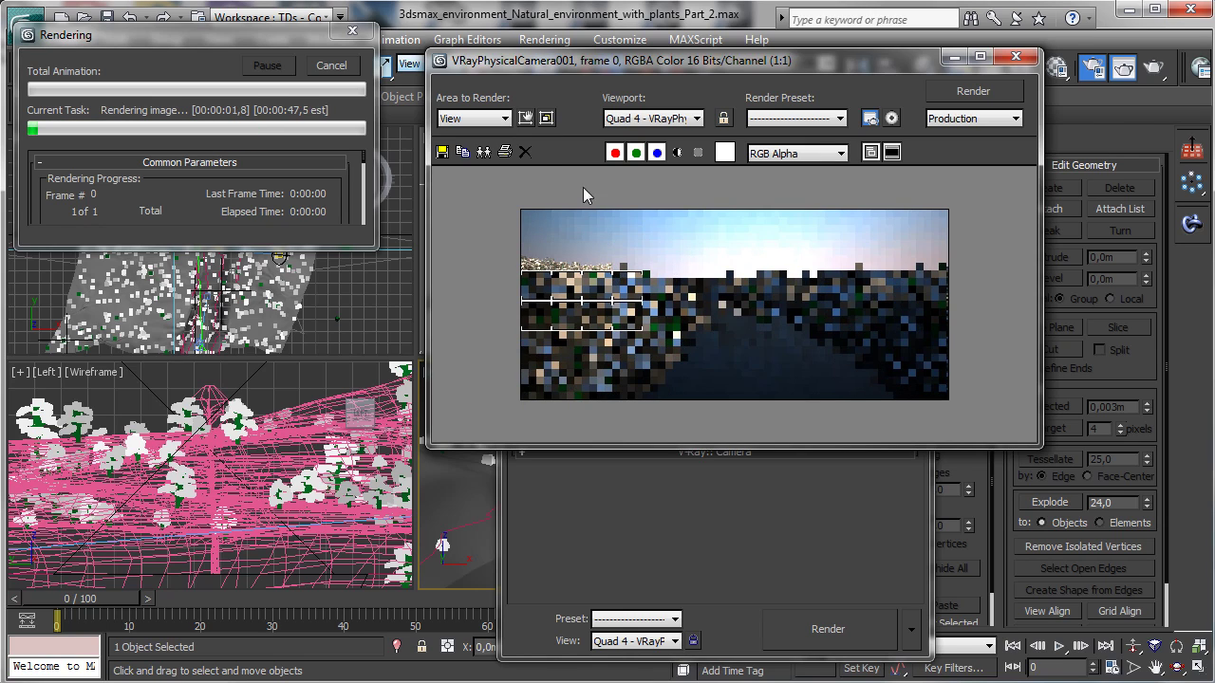
left_click(348, 66)
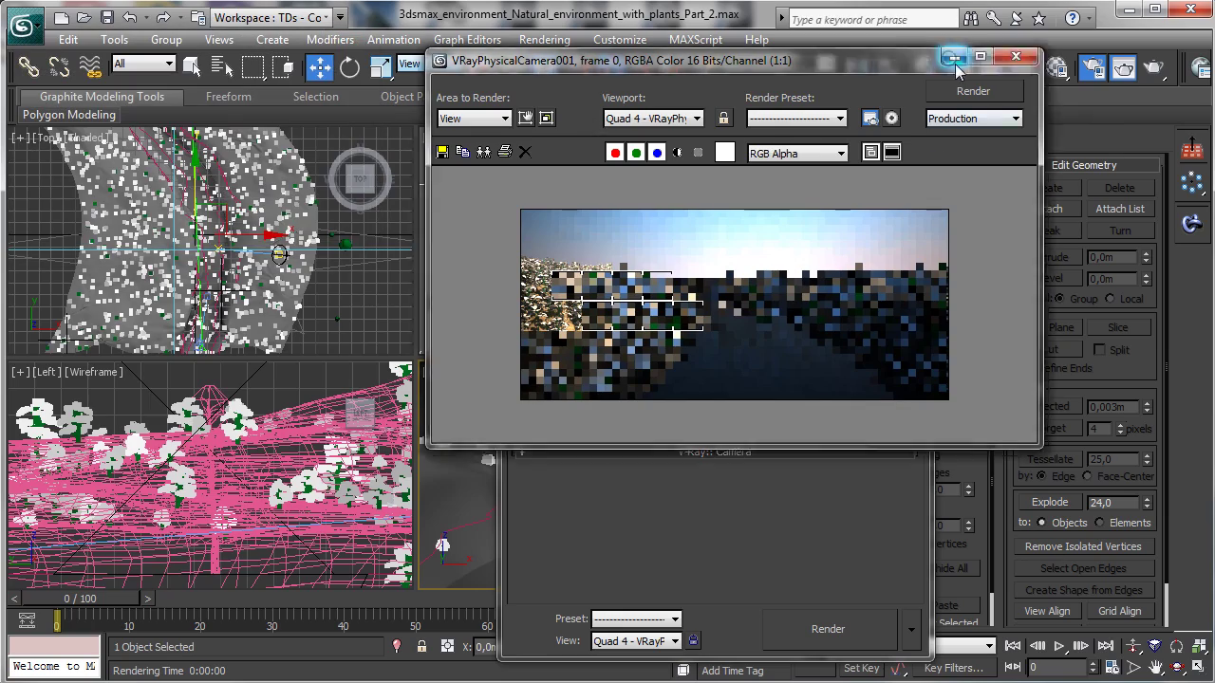
left_click(1016, 56)
Step: Reopen the Material Editor and copy the Map #8 bitmap from Leaf1's diffuse channel
left_click(1059, 67)
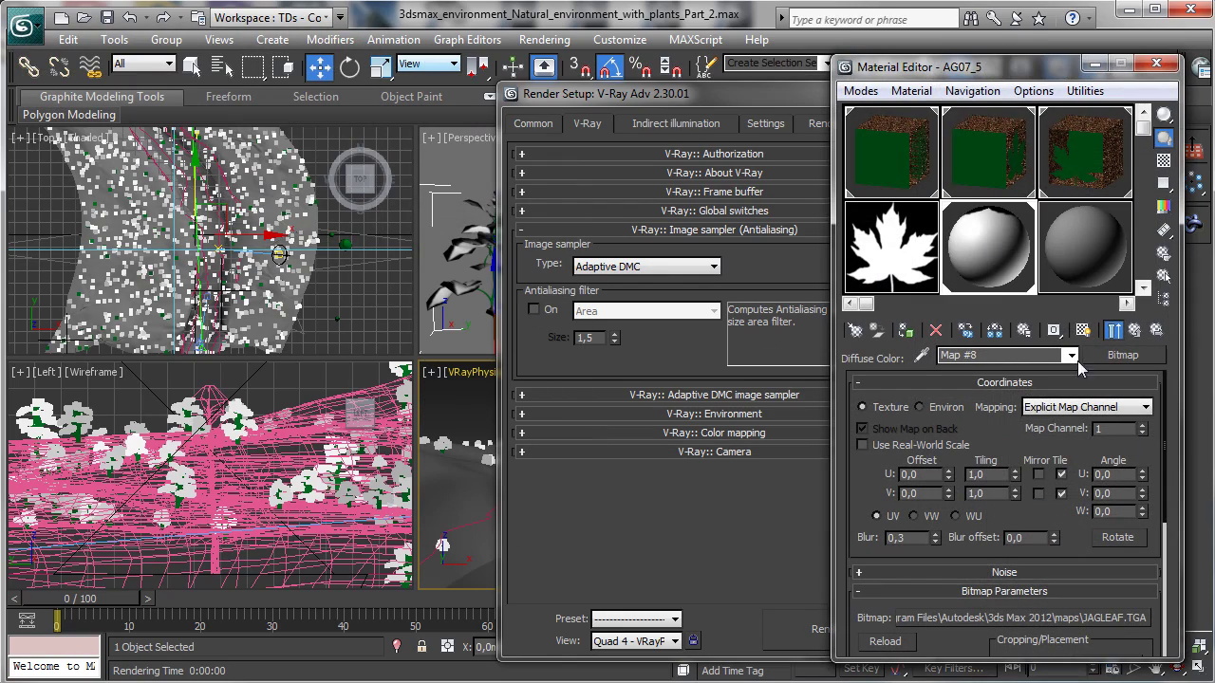
left_click(1135, 329)
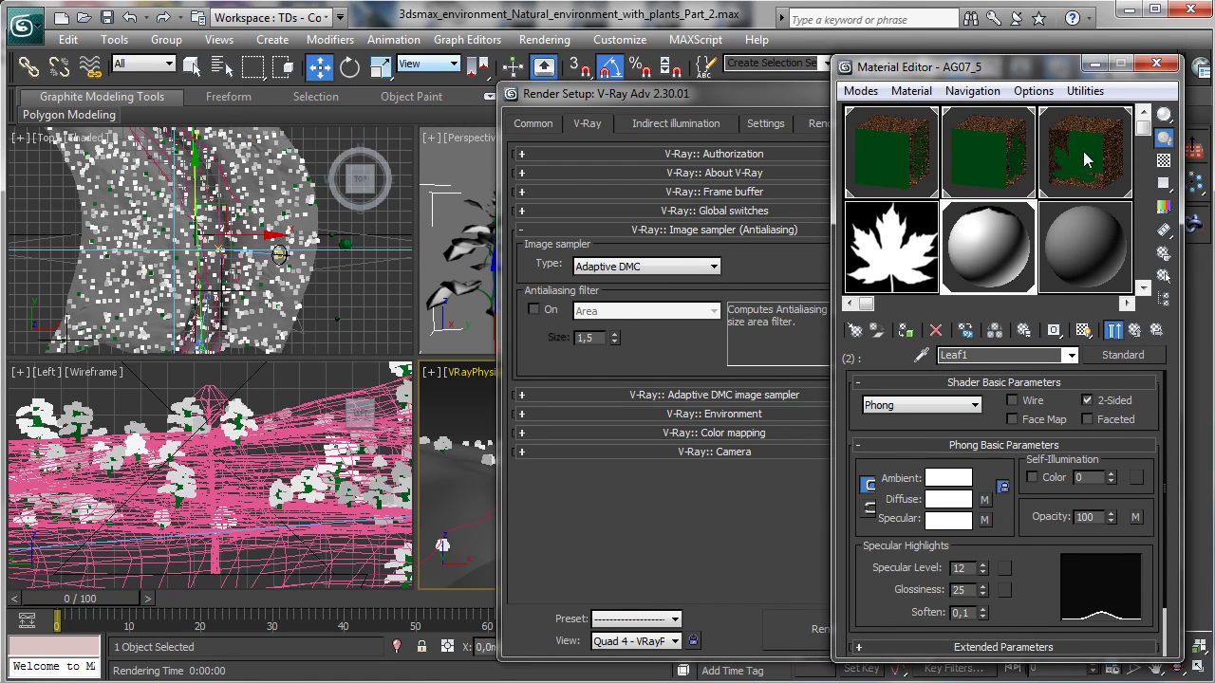
left_click(985, 499)
right_click(1126, 358)
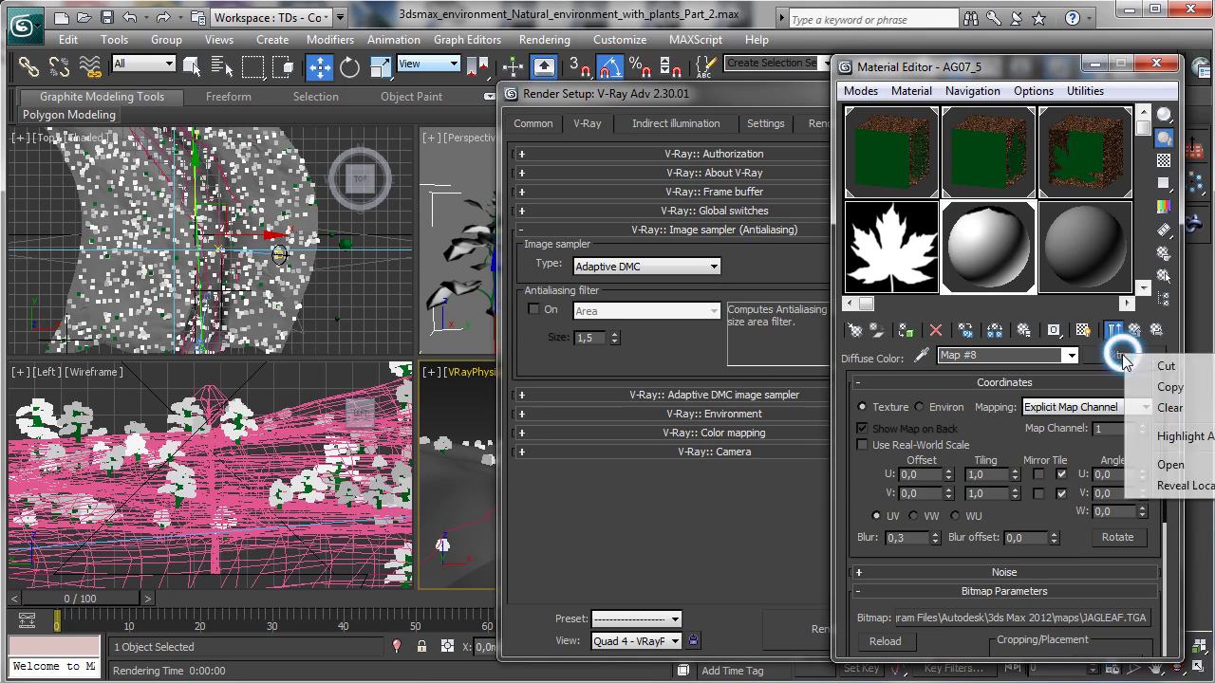
left_click(1175, 393)
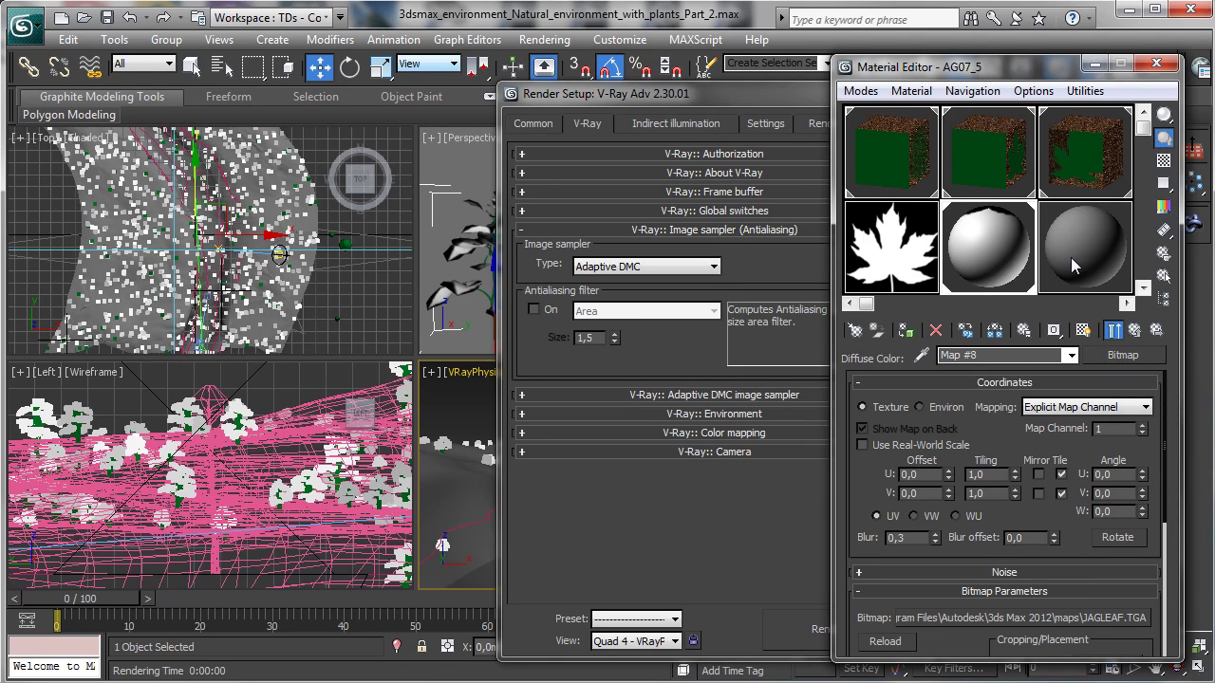
Step: Copy BasicBanyan's Material #11 into the unused sample slot and from there onto the Leaf1 sub-material of AG07_5
left_click(1100, 191)
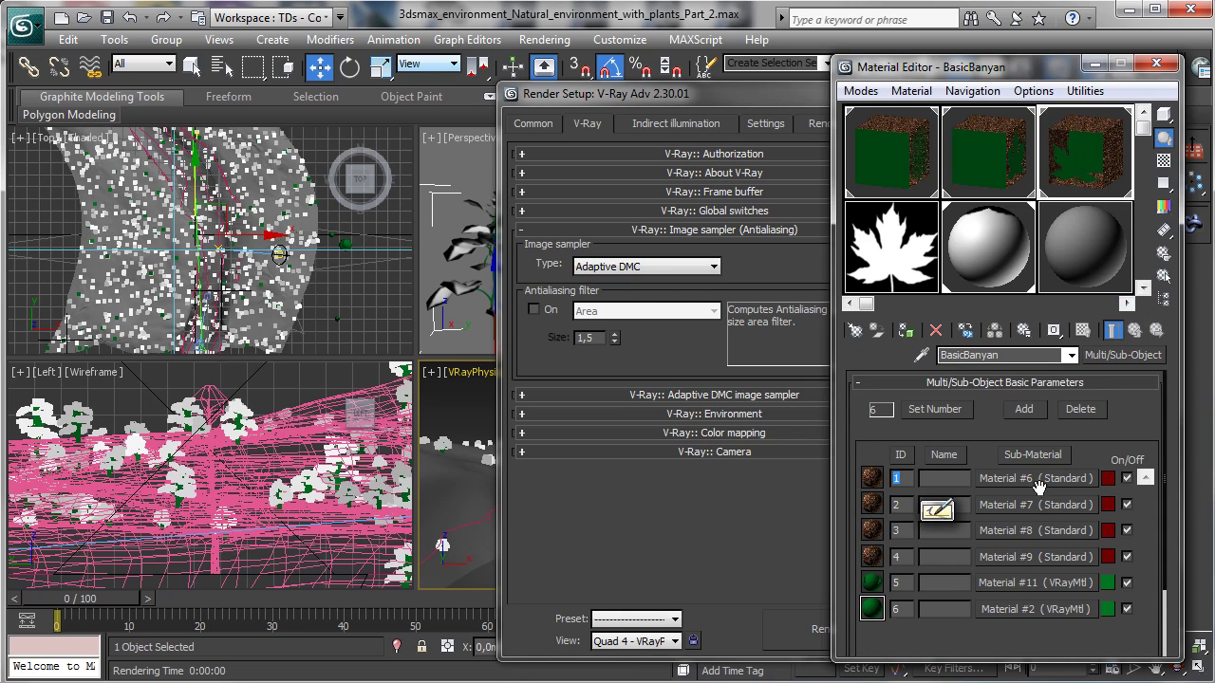
left_click_drag(1018, 584, 1100, 258)
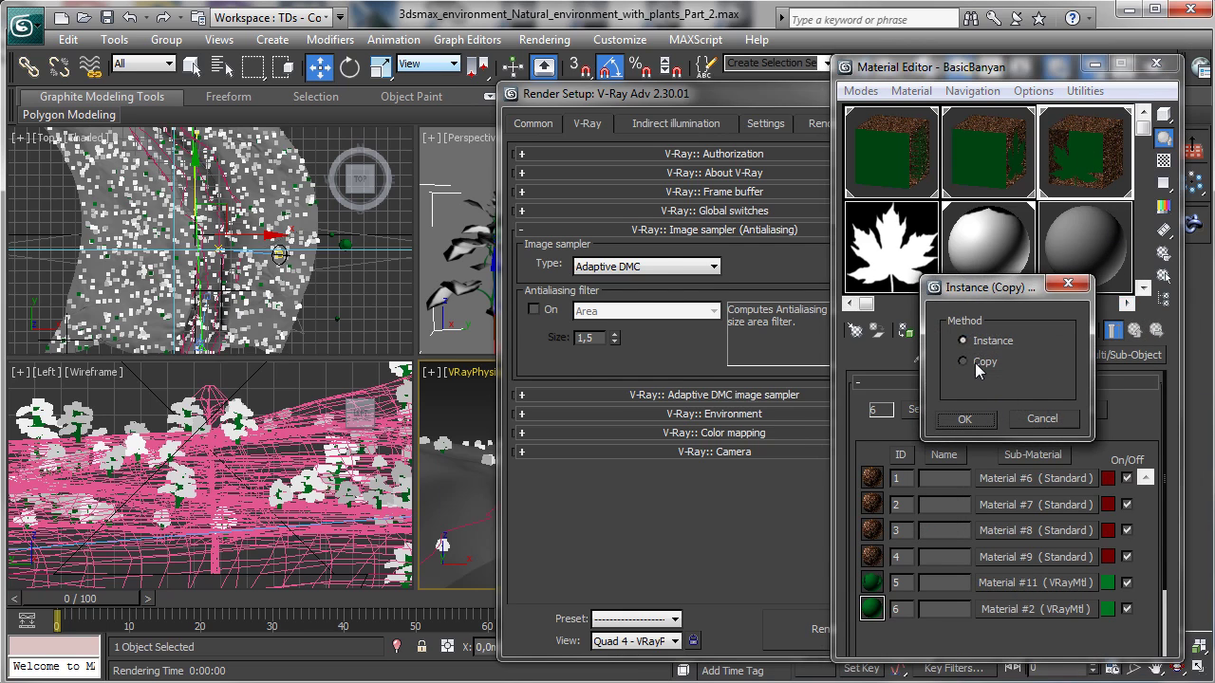
left_click(979, 424)
left_click(992, 261)
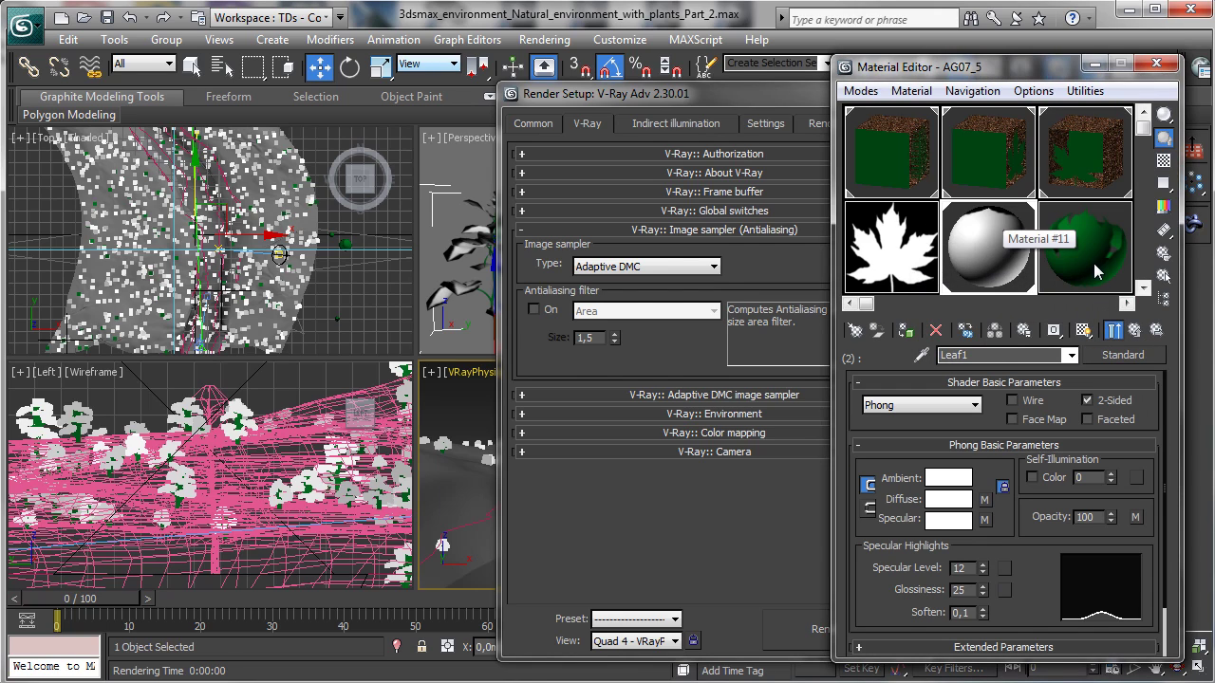
left_click_drag(1089, 243, 987, 248)
left_click(977, 426)
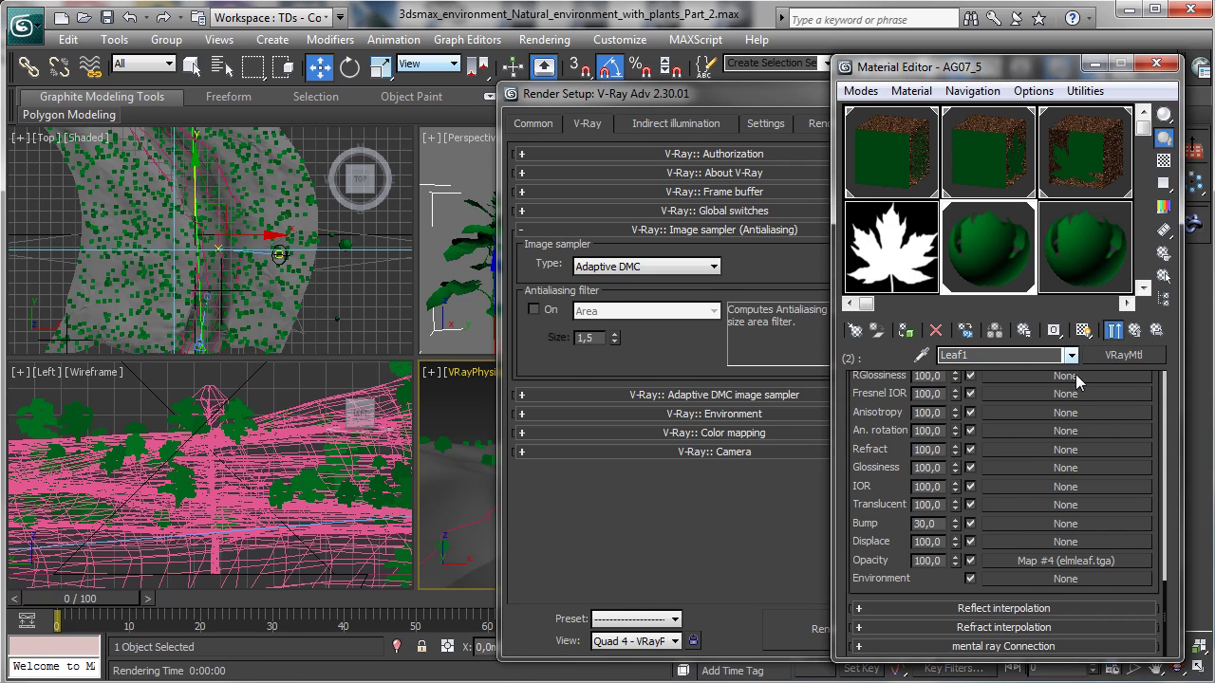
Step: Paste the copied JAGLEAF.TGA bitmap as a copy into Leaf1's opacity map and close the Material Editor
right_click(1012, 561)
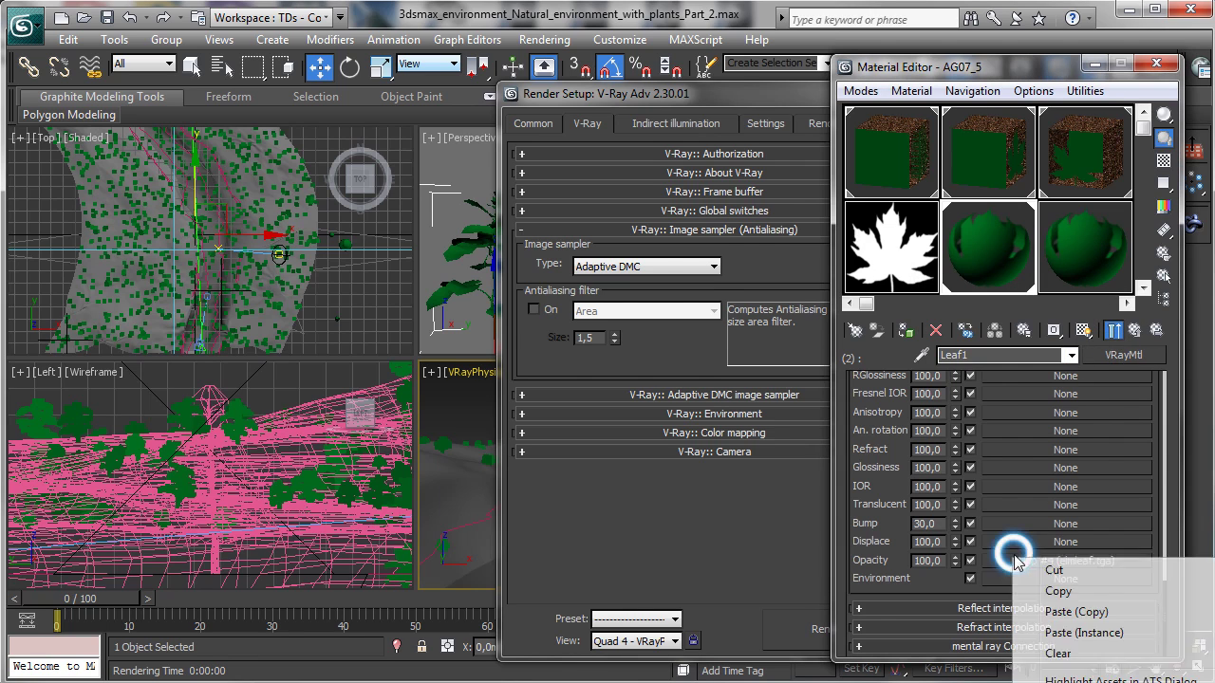
left_click(1073, 612)
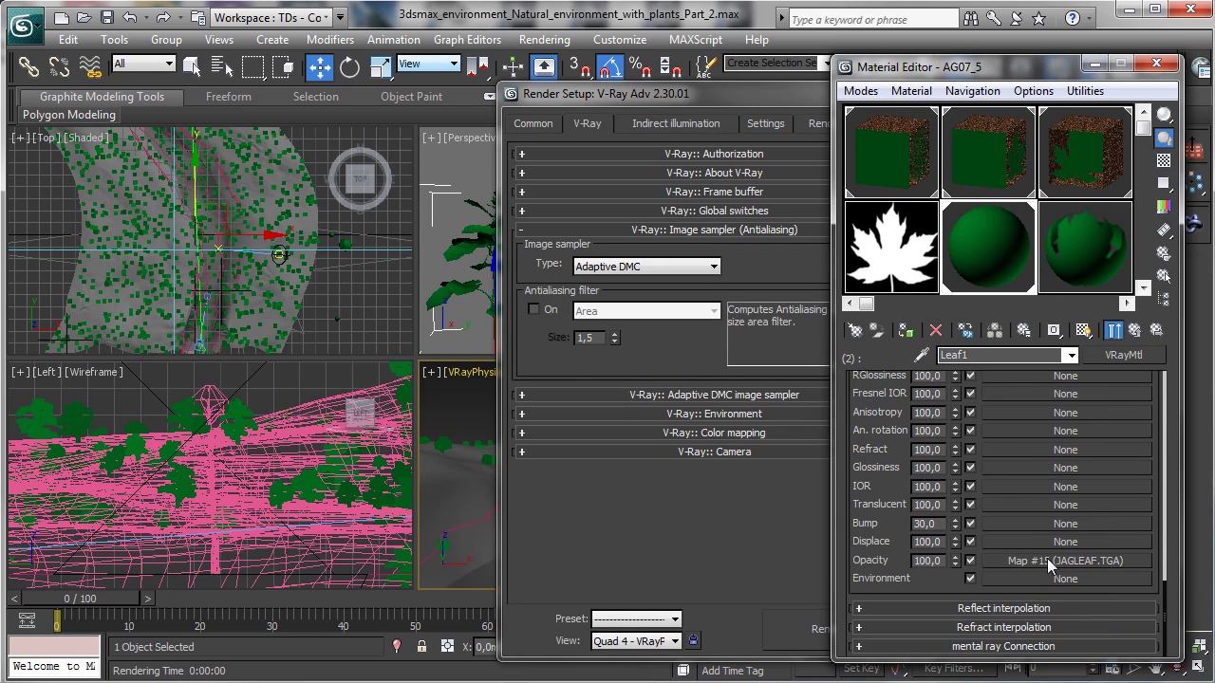
left_click(1156, 63)
Step: Start a test render of the camera view, cancel it partway, and minimize the render windows
left_click(855, 610)
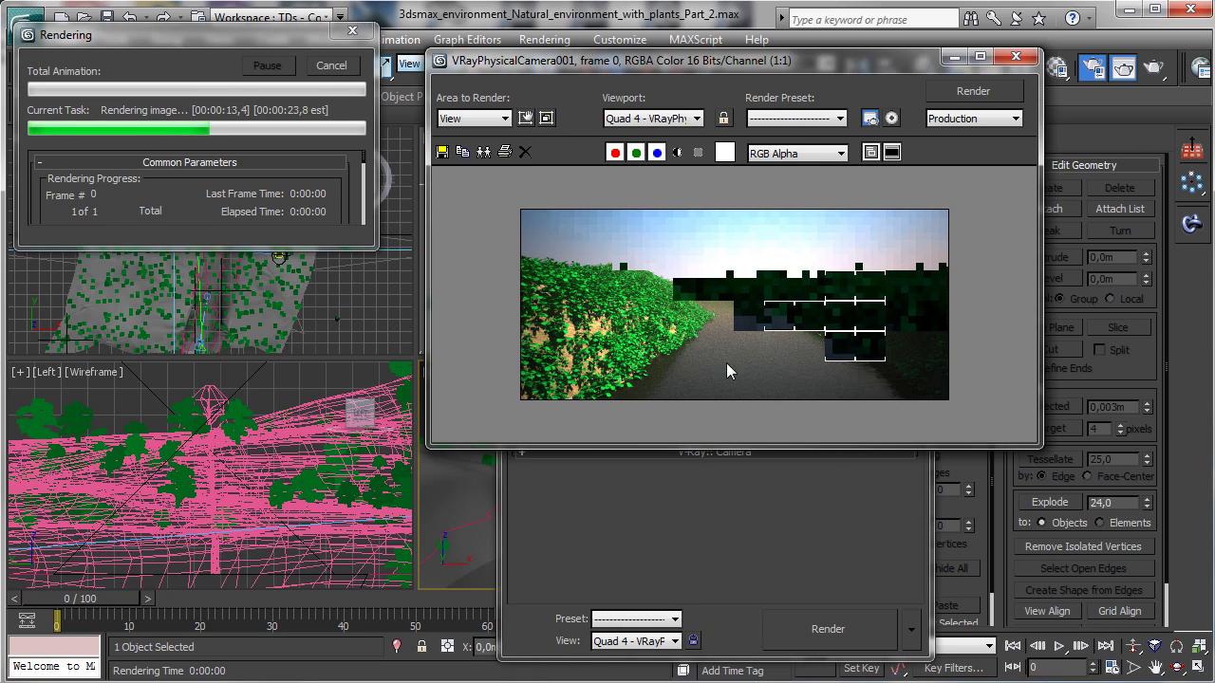
left_click(331, 65)
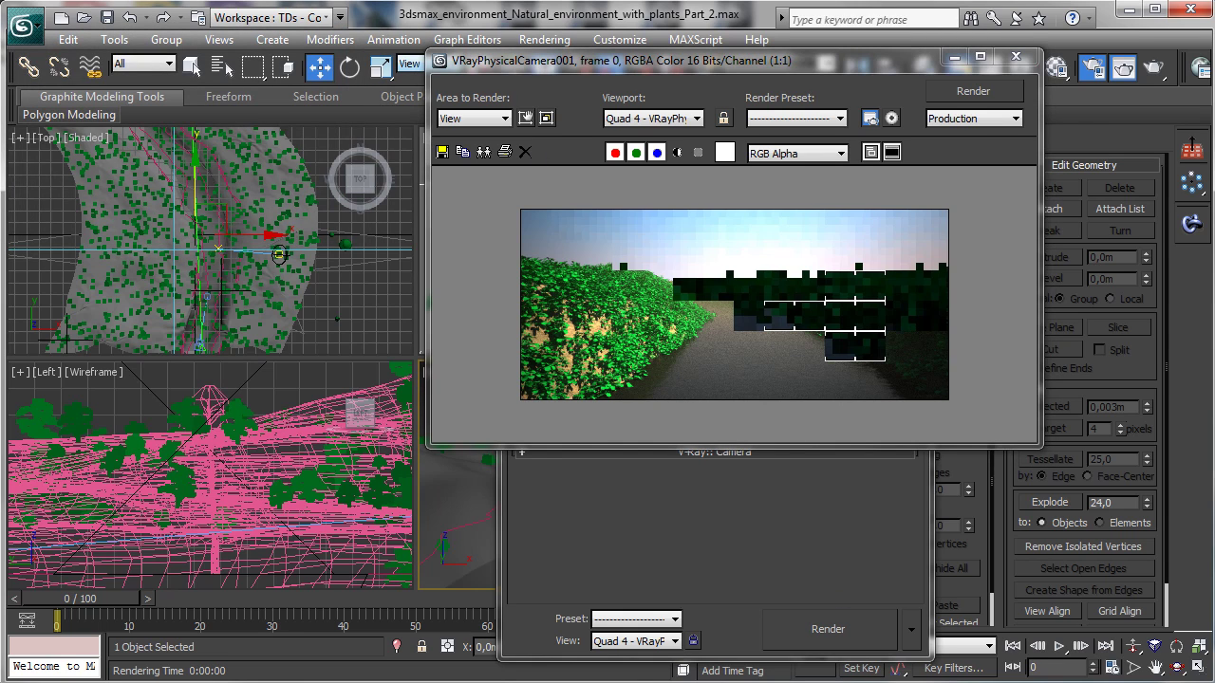
left_click(952, 58)
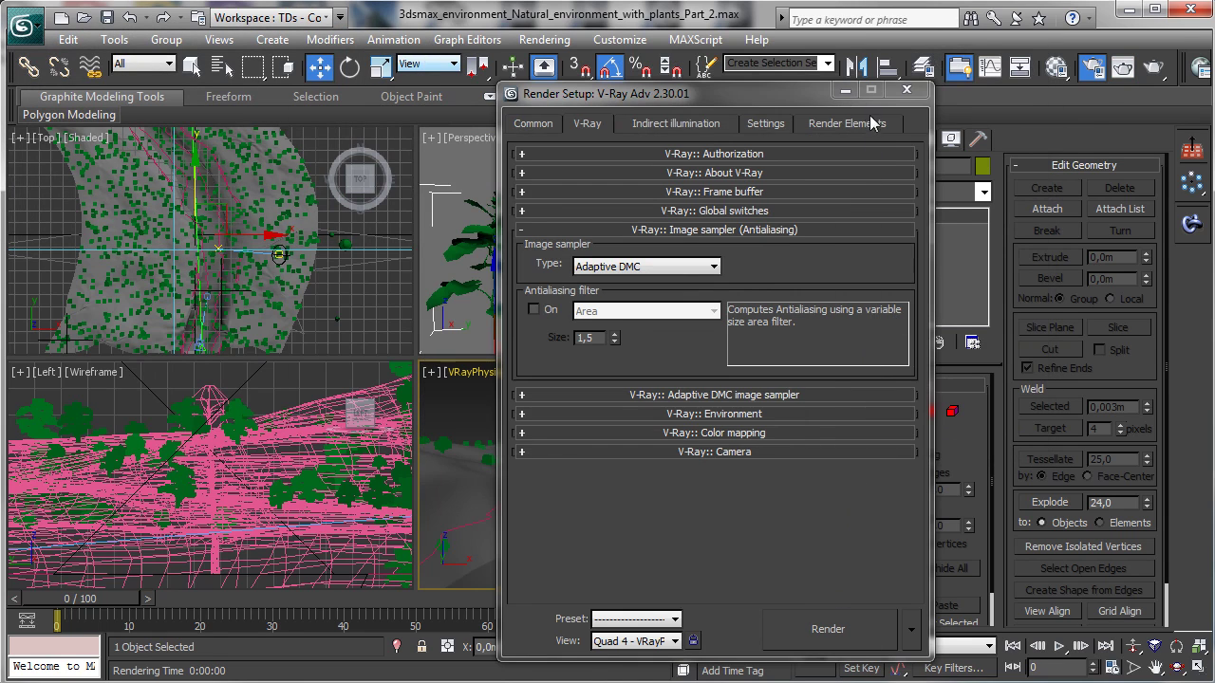
left_click(844, 90)
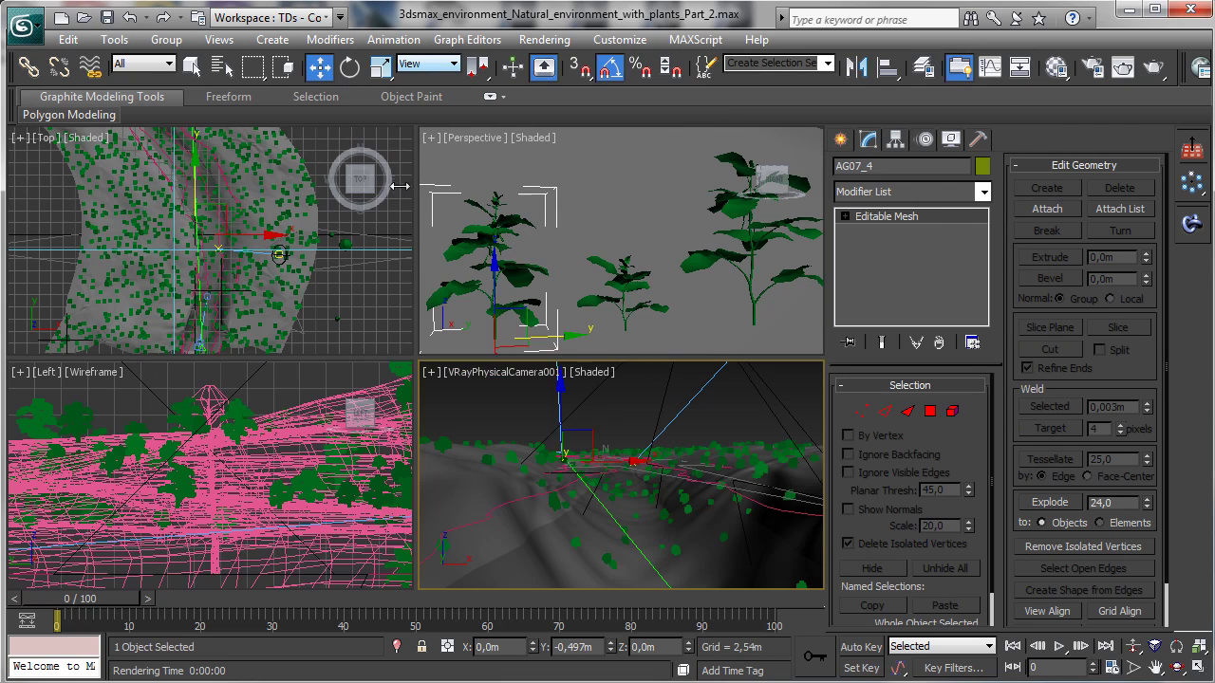
Step: Set the global scale range of MultiScatter_003 from 150 to 350
left_click(222, 66)
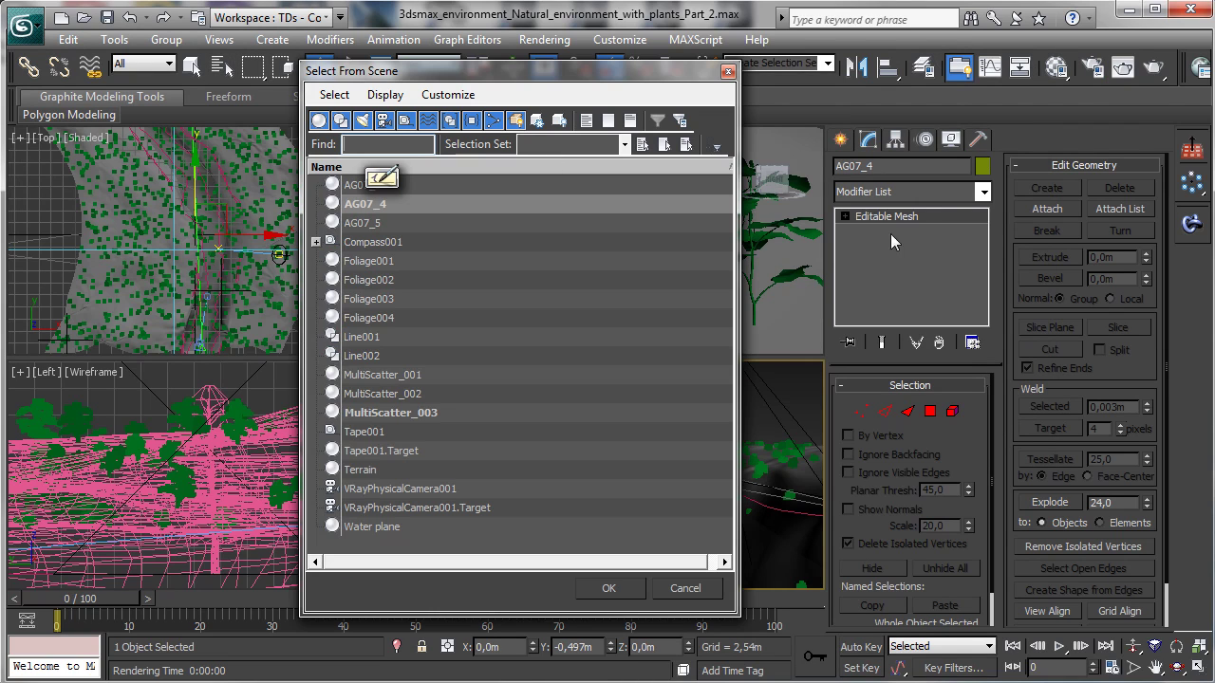
double_click(404, 411)
scroll(1136, 366, "down", 2)
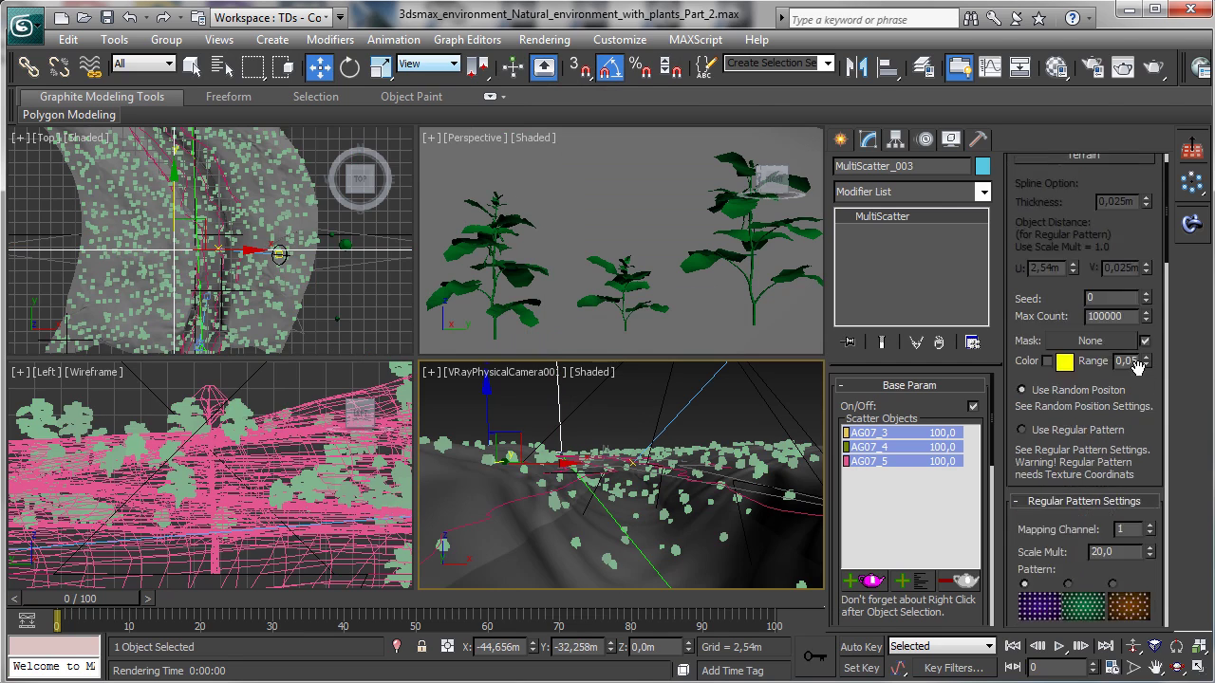
scroll(1137, 367, "down", 3)
scroll(1108, 443, "down", 4)
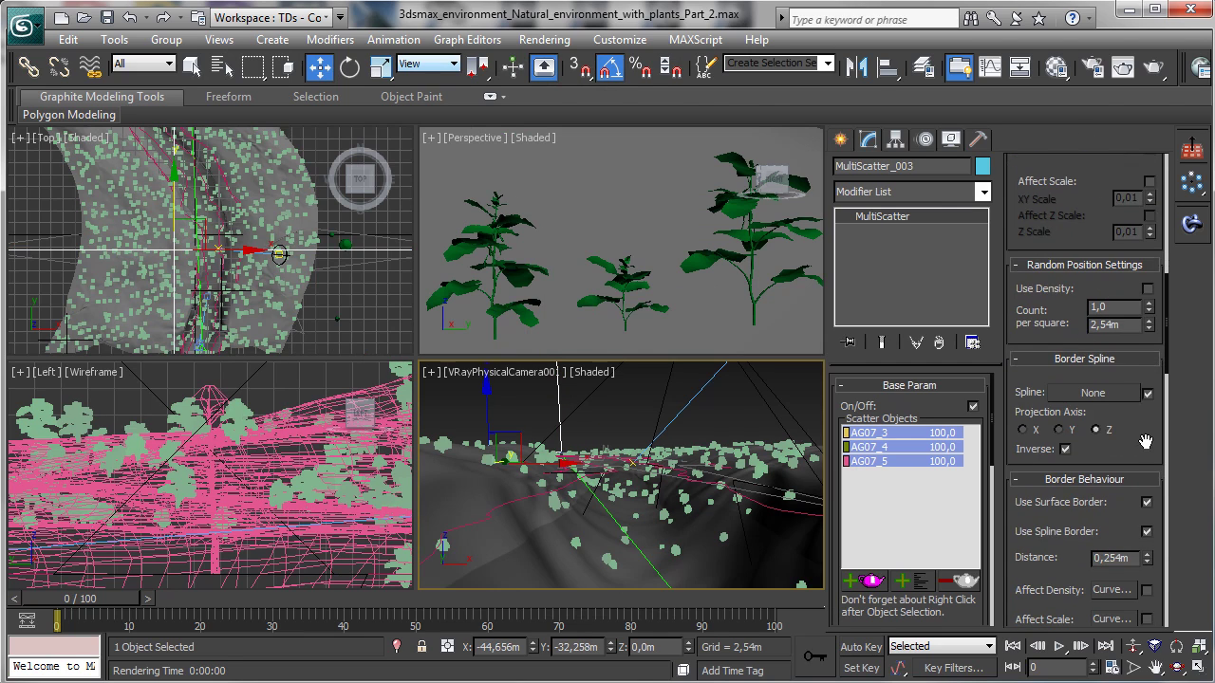
scroll(1146, 443, "down", 5)
scroll(1069, 483, "down", 4)
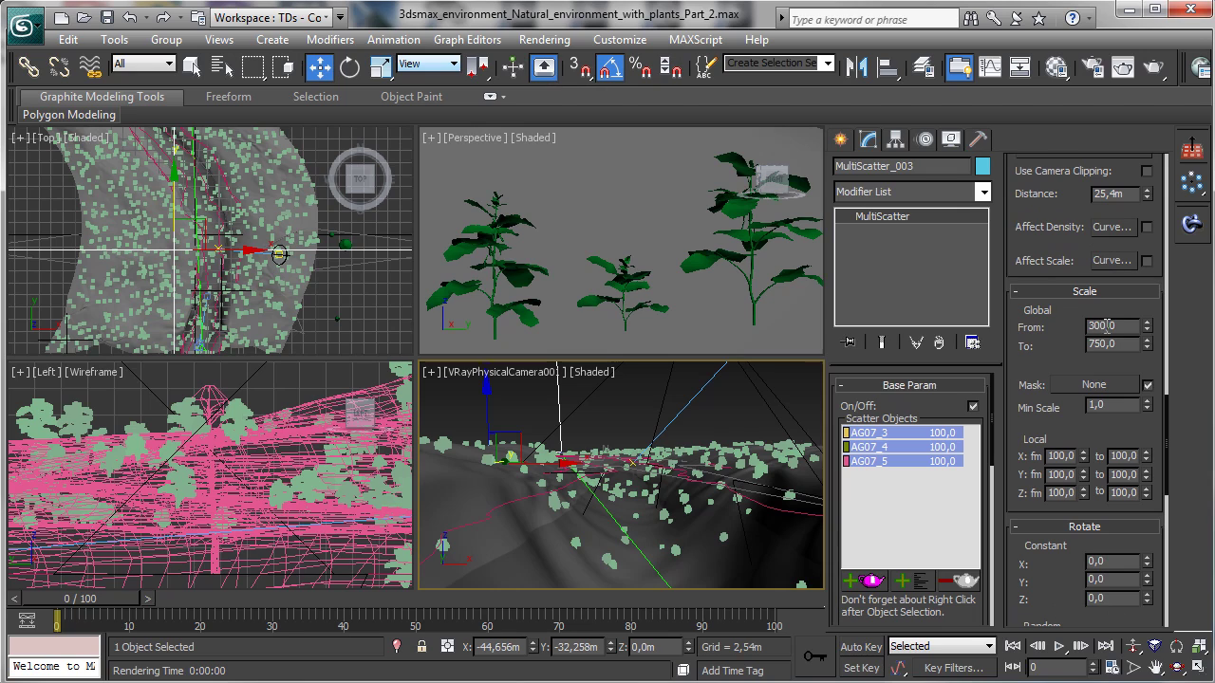
double_click(1106, 324)
type("150")
key("Tab")
type("350")
key("Return")
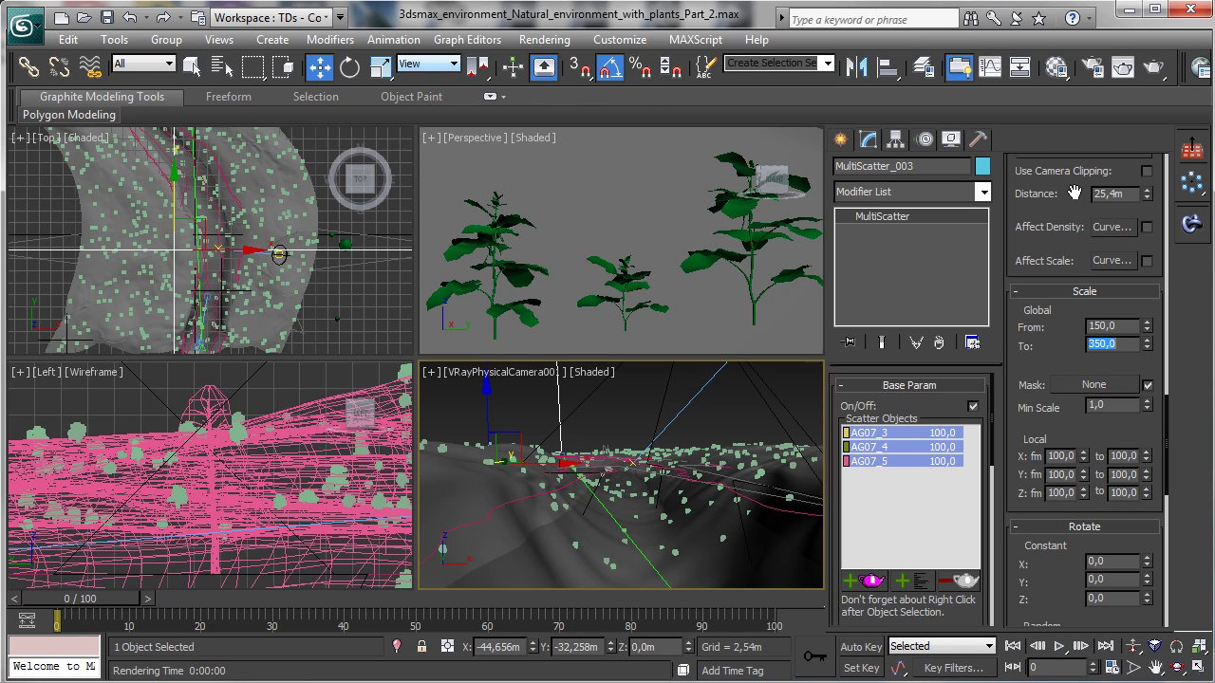
Step: Raise MultiScatter_003's max count to 200000, test render the camera view, and minimize the render window
scroll(1077, 204, "up", 5)
scroll(1121, 201, "up", 5)
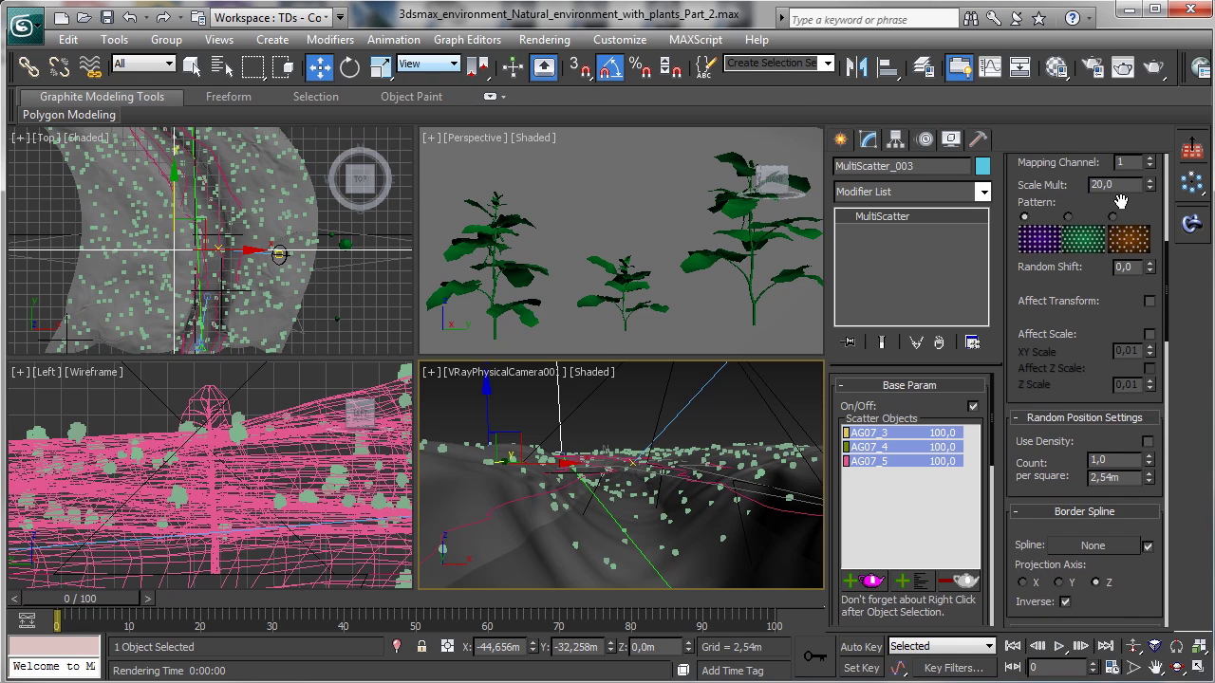
left_click_drag(1120, 202, 992, 446)
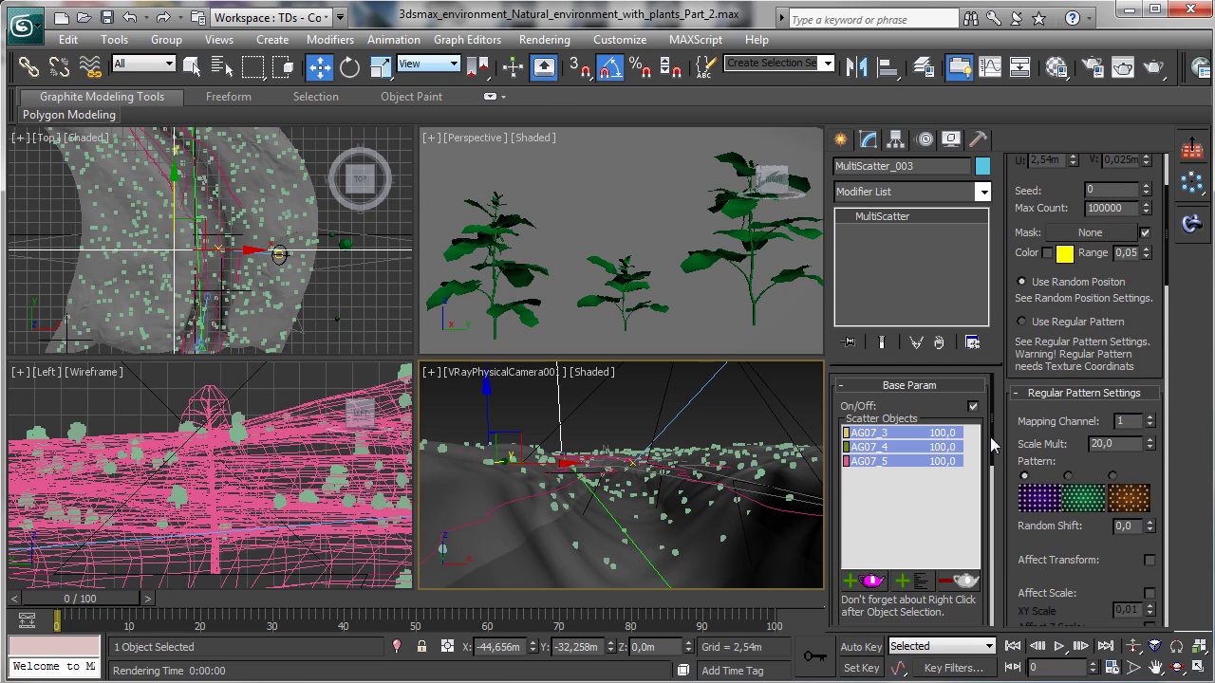
left_click(1092, 207)
key("BackSpace")
key("Return")
left_click(1150, 68)
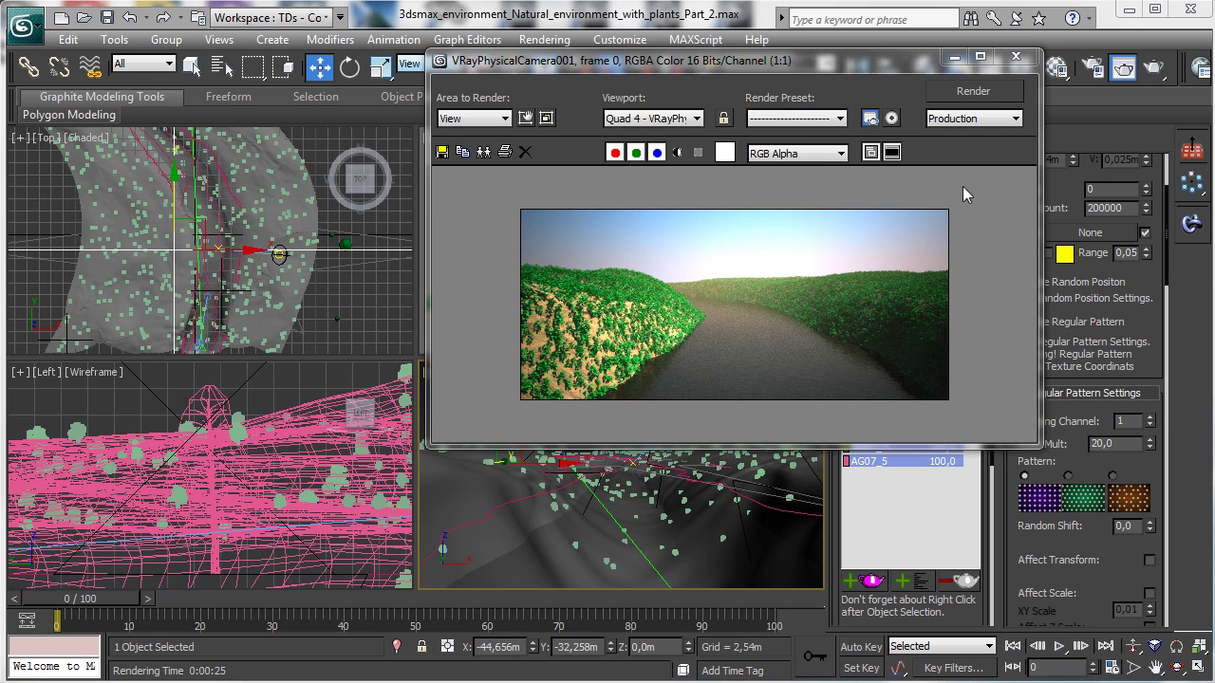
left_click(955, 58)
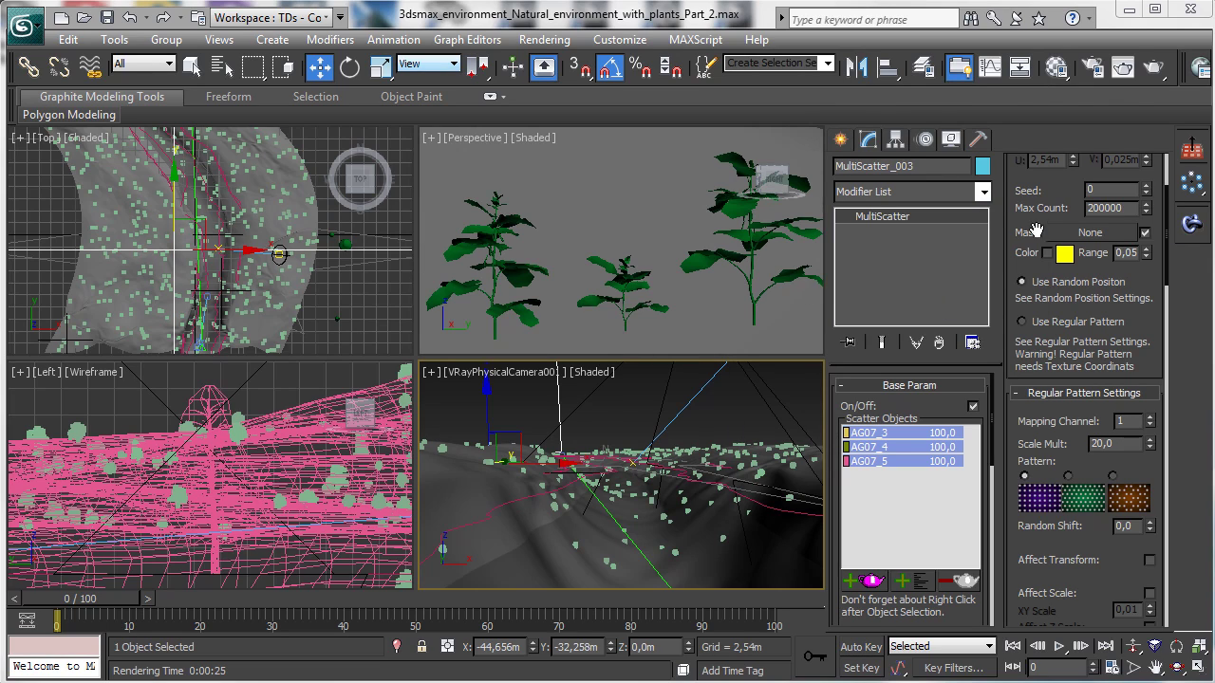
Step: Assign Line001 as the border spline of MultiScatter_003
scroll(1042, 199, "down", 1)
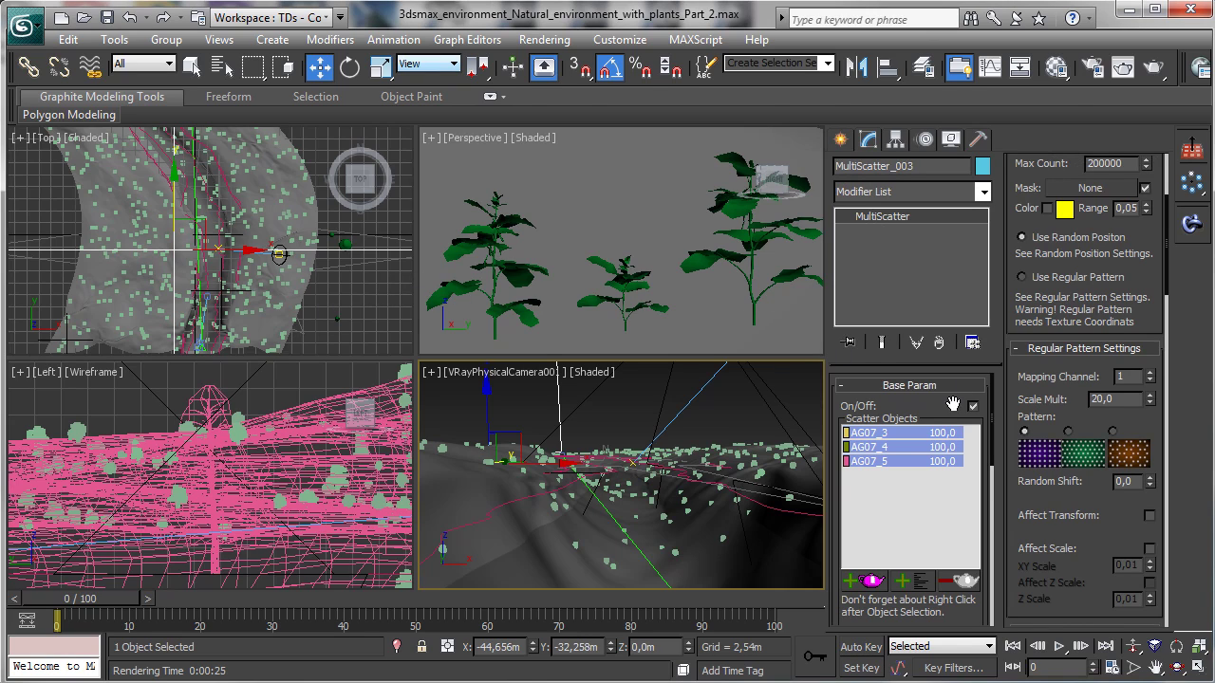
scroll(944, 406, "down", 4)
scroll(1149, 417, "down", 6)
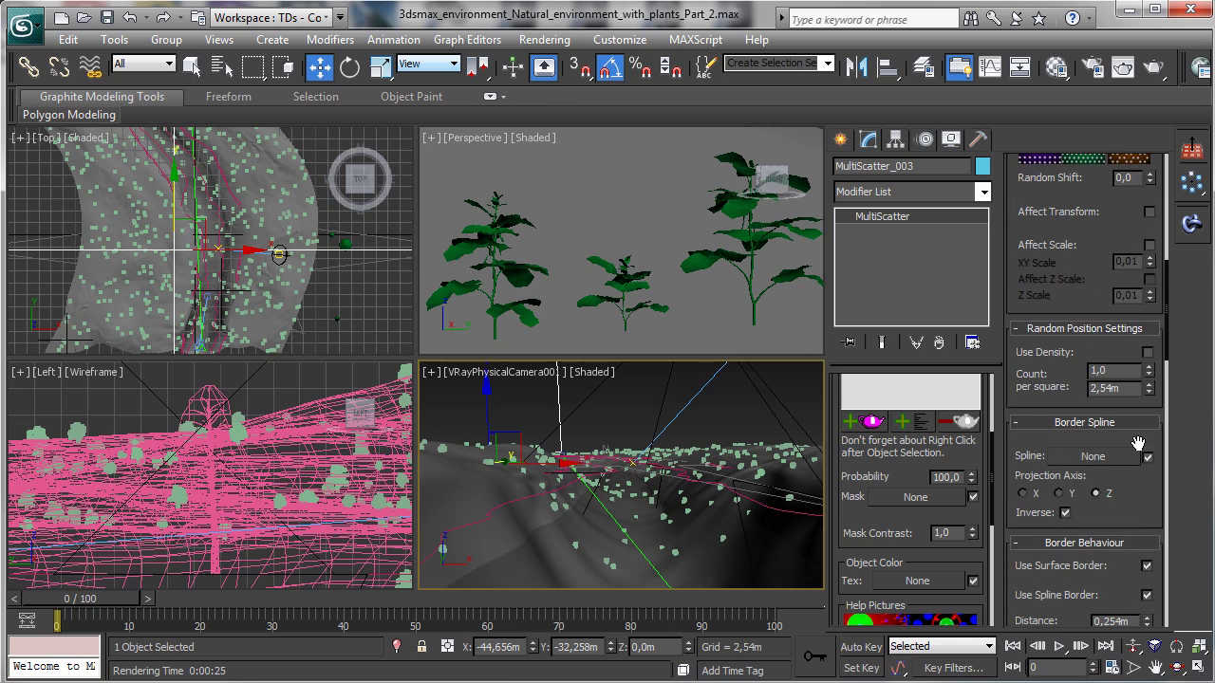
left_click(1098, 458)
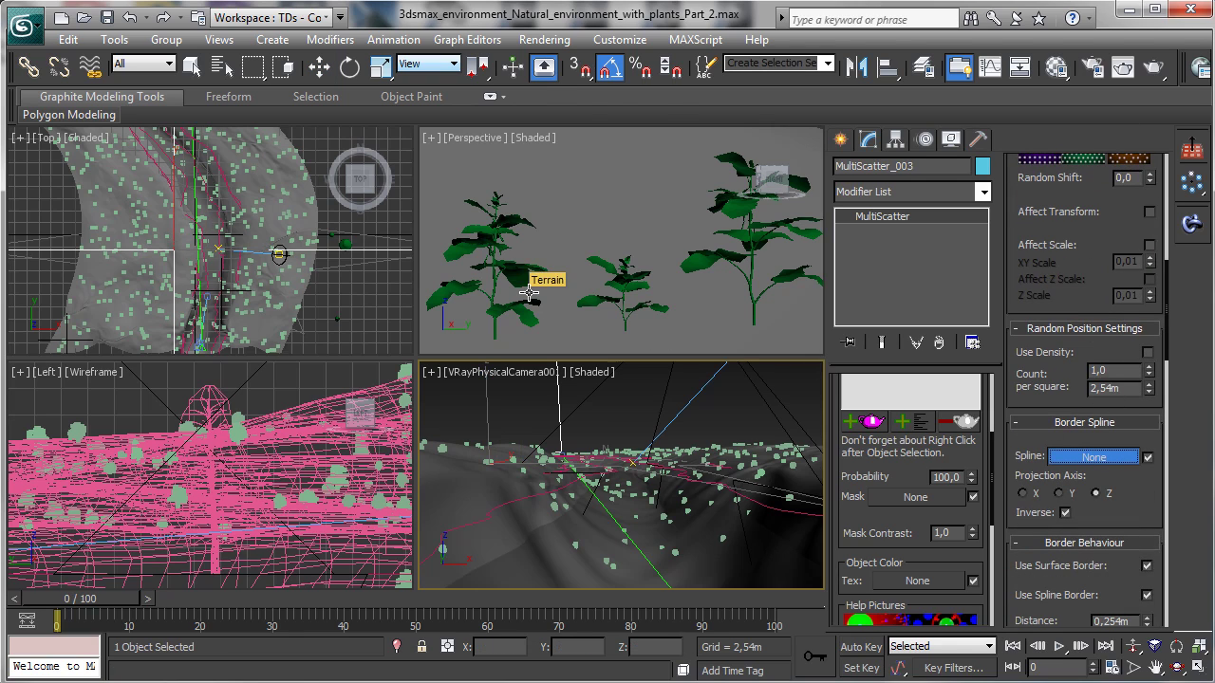
key("h")
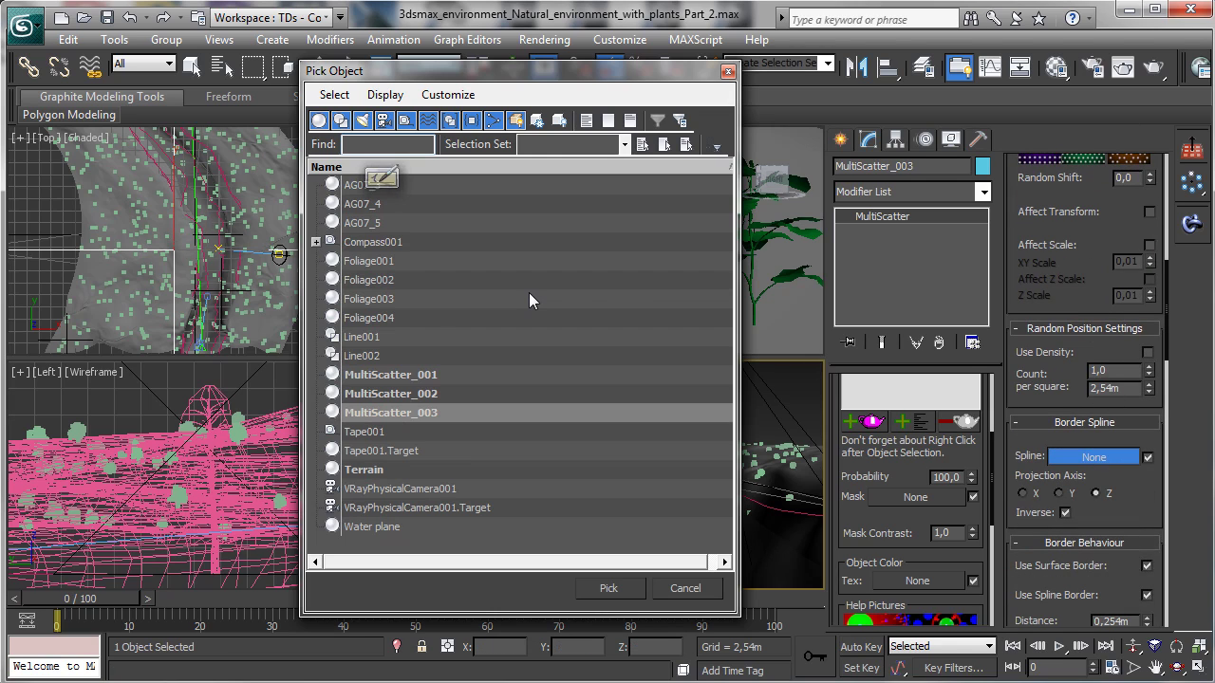
double_click(365, 340)
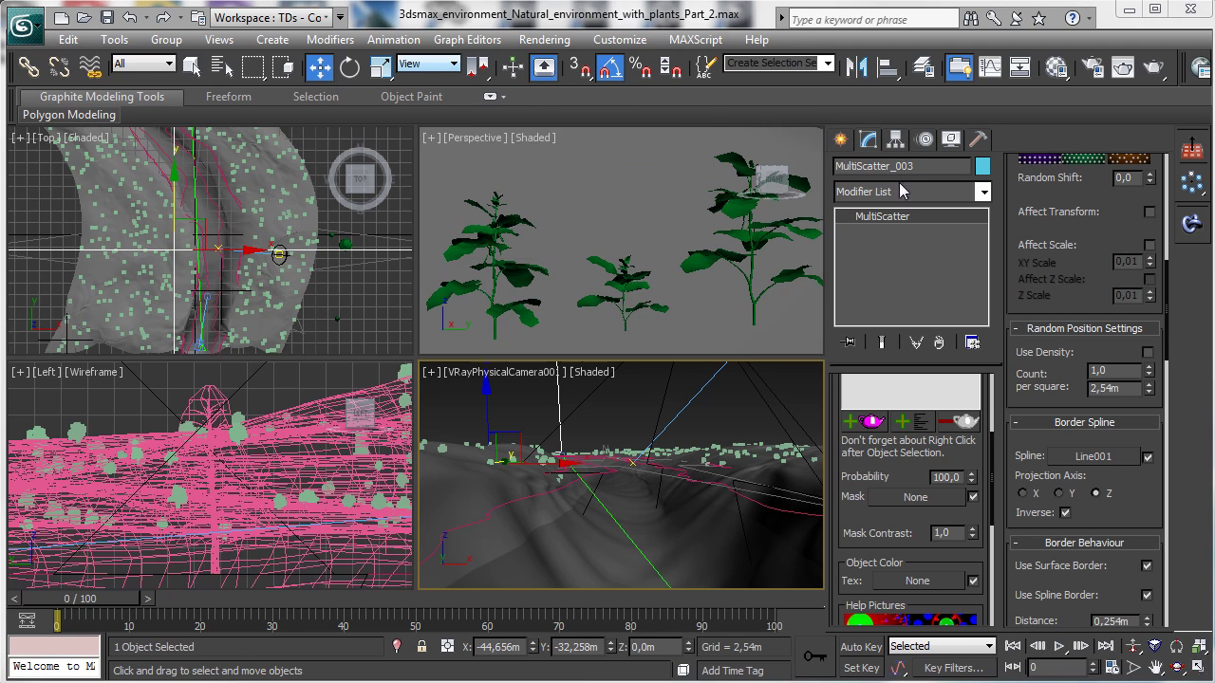
Step: Switch on MultiScatter_002 and MultiScatter_001, render the camera view, and minimize the render window
left_click(229, 70)
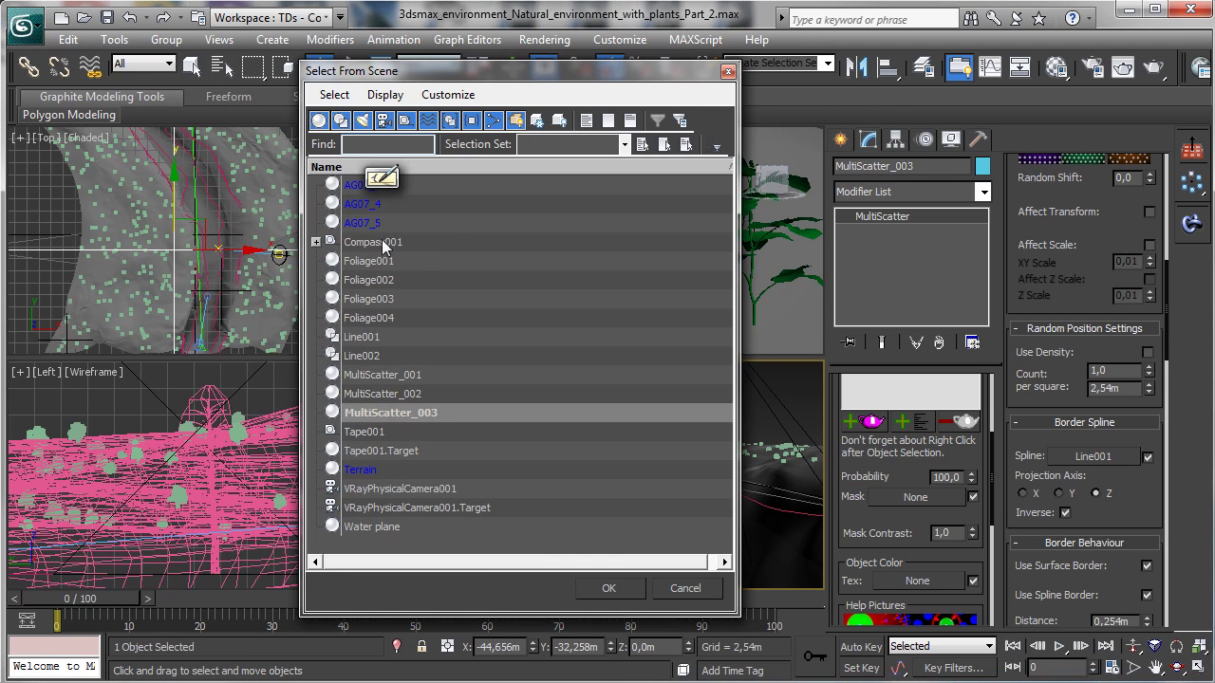
double_click(418, 394)
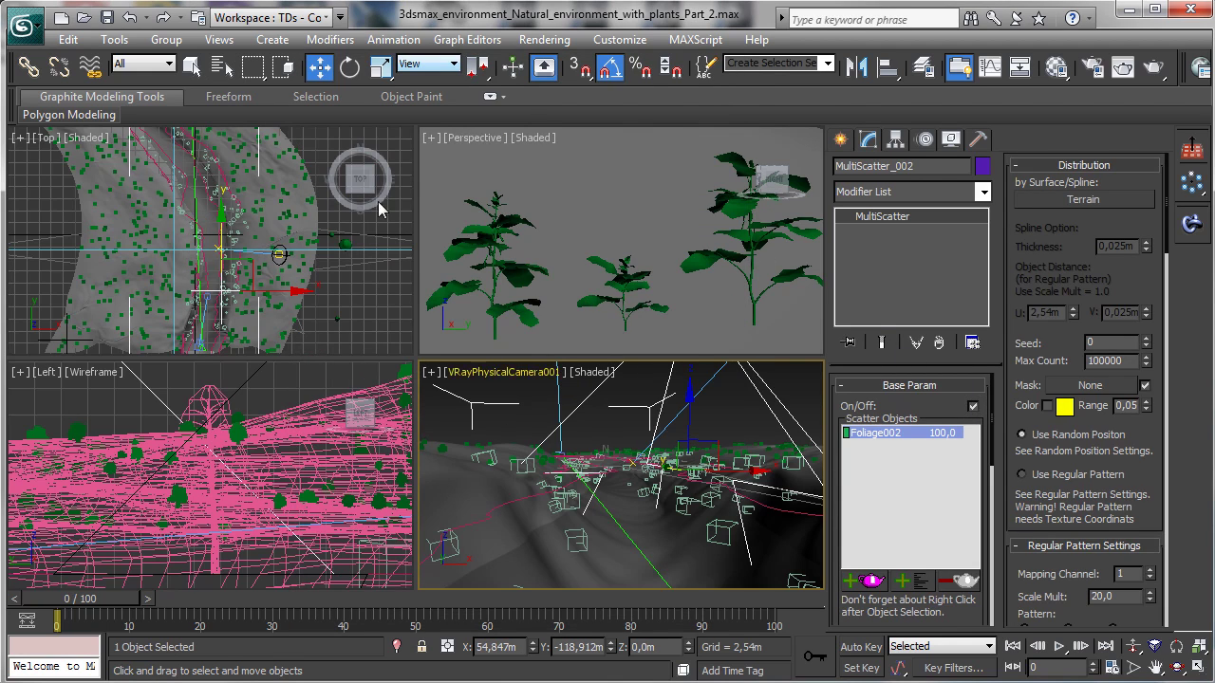
left_click(223, 64)
double_click(403, 375)
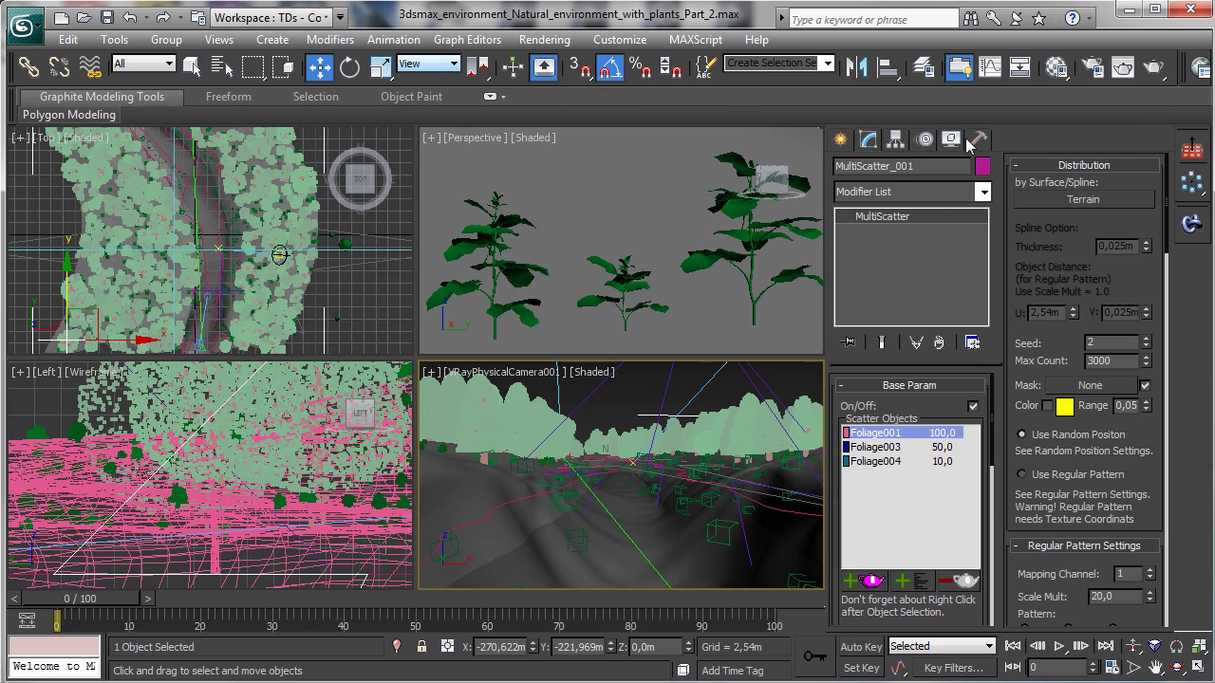
left_click(1152, 69)
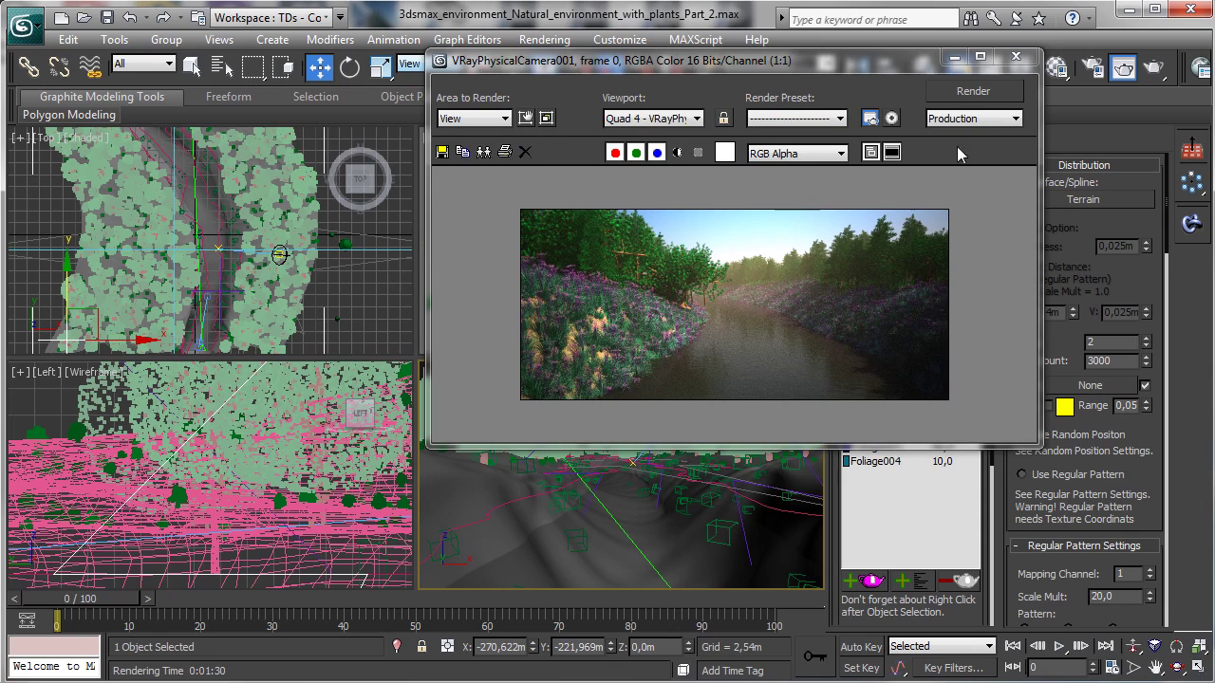
left_click(953, 56)
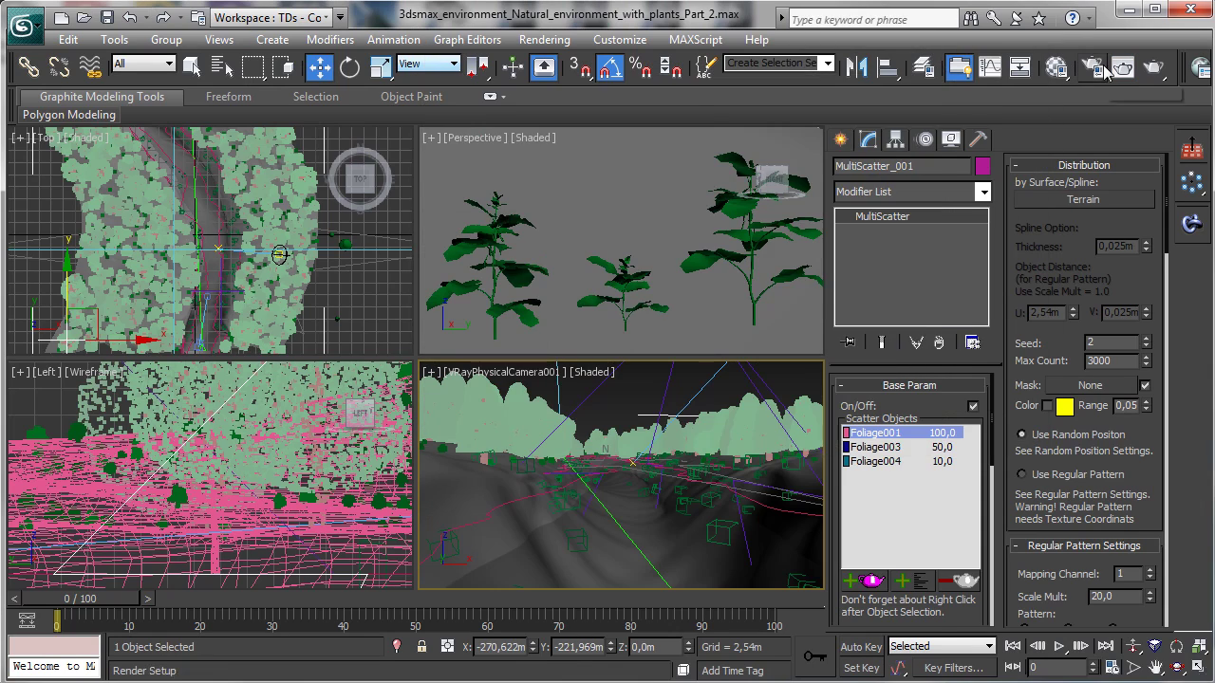
Step: Enable V-Ray's built-in frame buffer in the render settings and render the camera view
left_click(1093, 67)
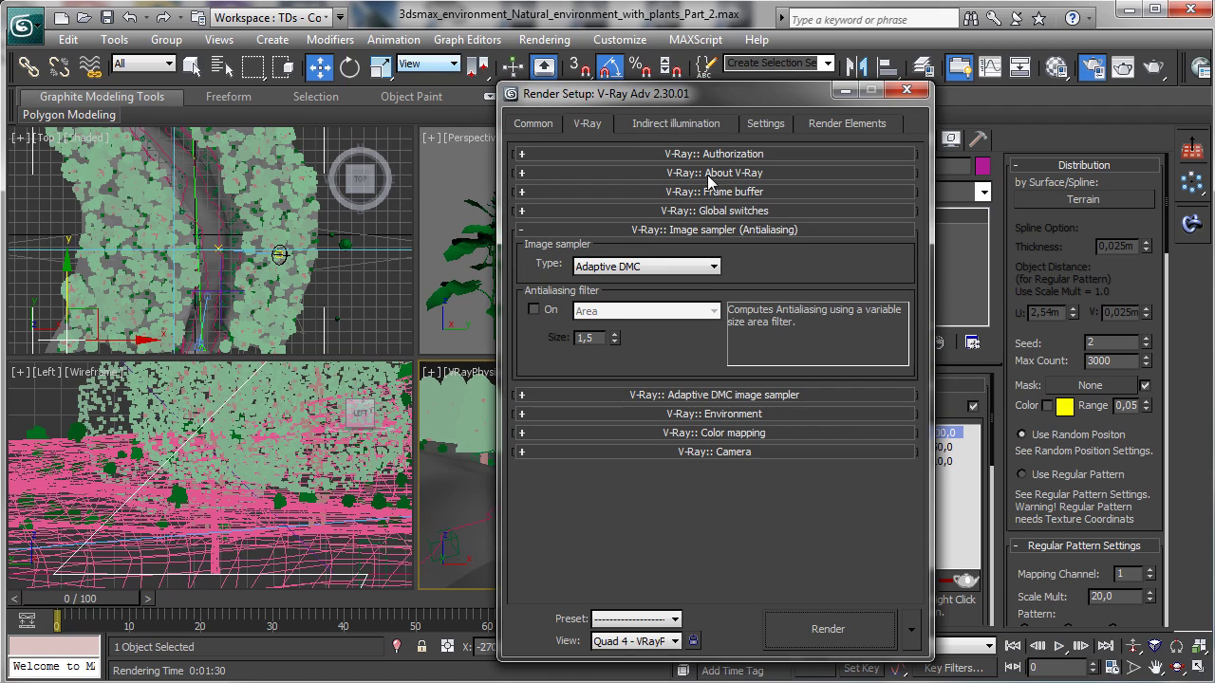
left_click(715, 192)
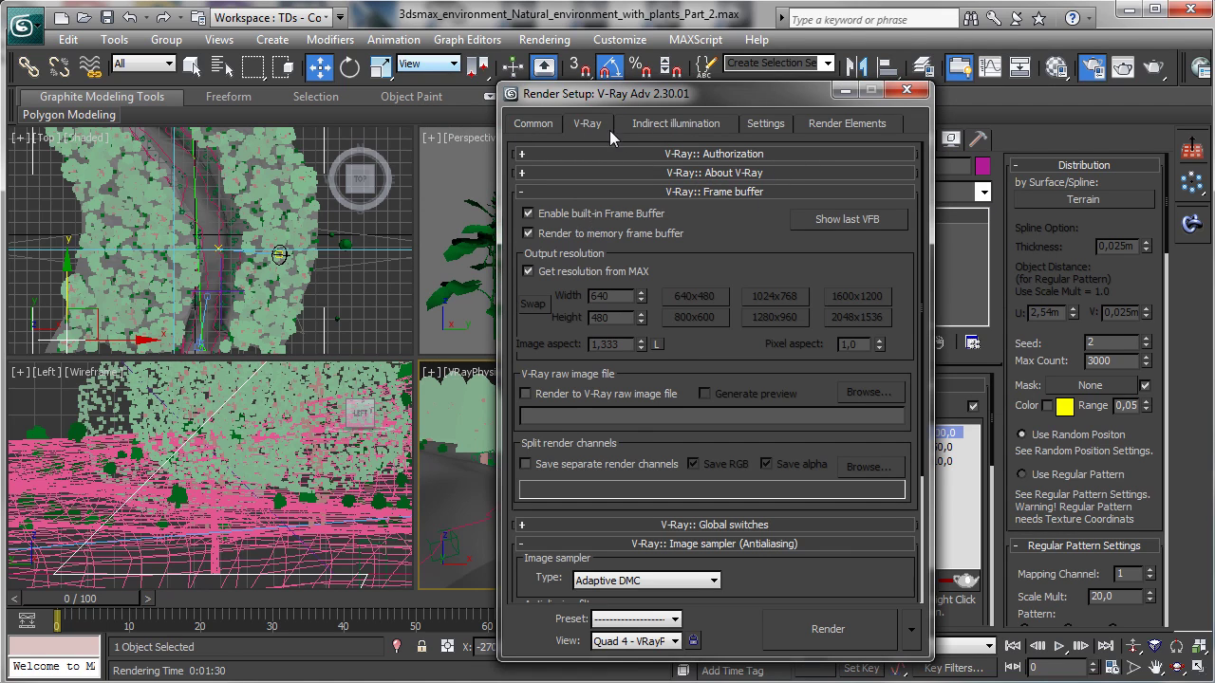
left_click(835, 629)
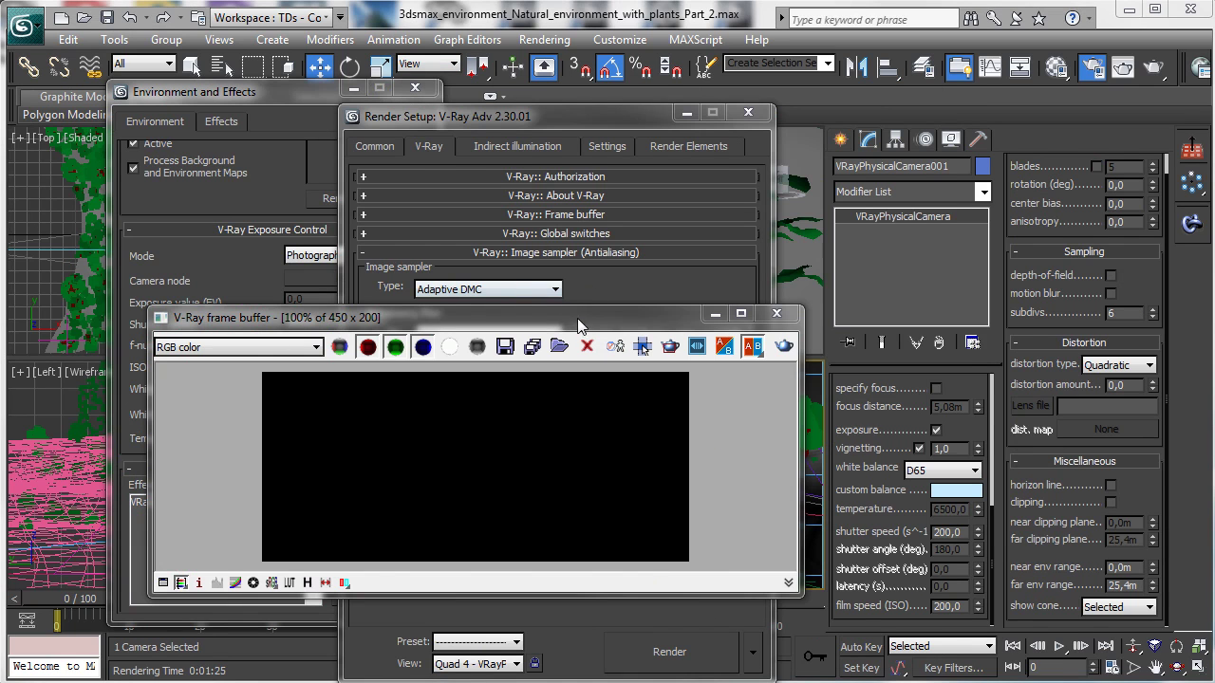
Step: Arrange the V-Ray frame buffer and Render Setup windows side by side and open the V-Ray color mapping settings
left_click_drag(579, 325, 1059, 148)
left_click_drag(629, 248, 788, 248)
left_click_drag(918, 141, 826, 84)
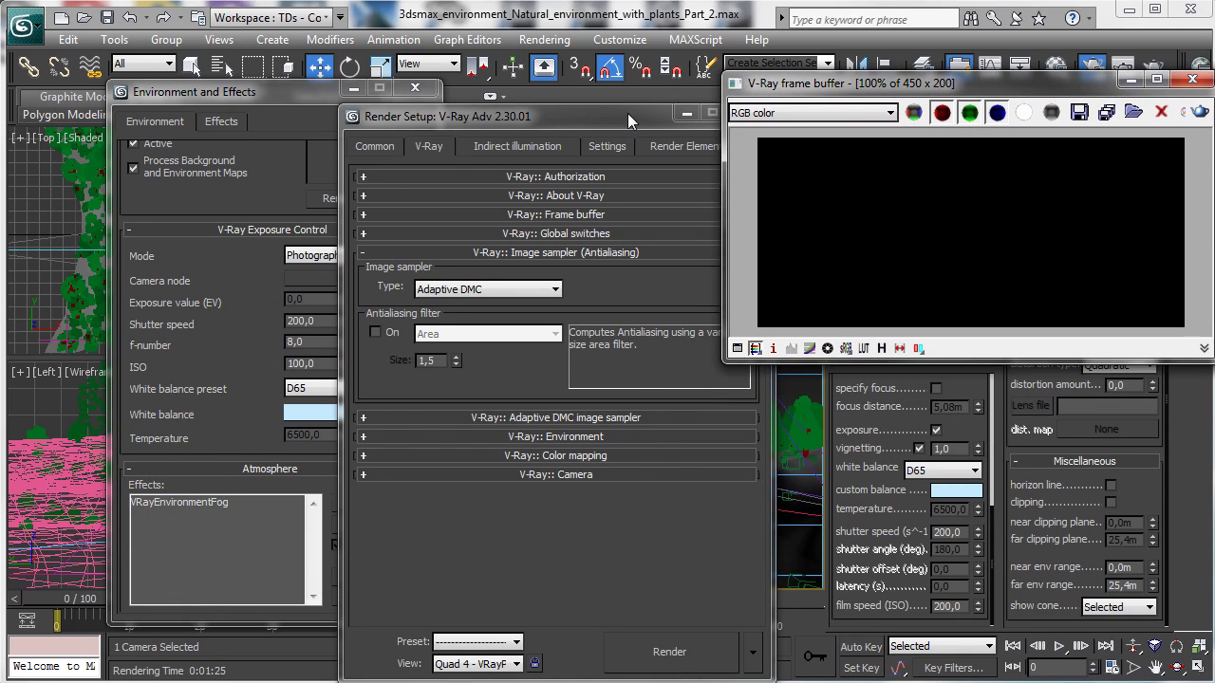
left_click_drag(627, 113, 440, 68)
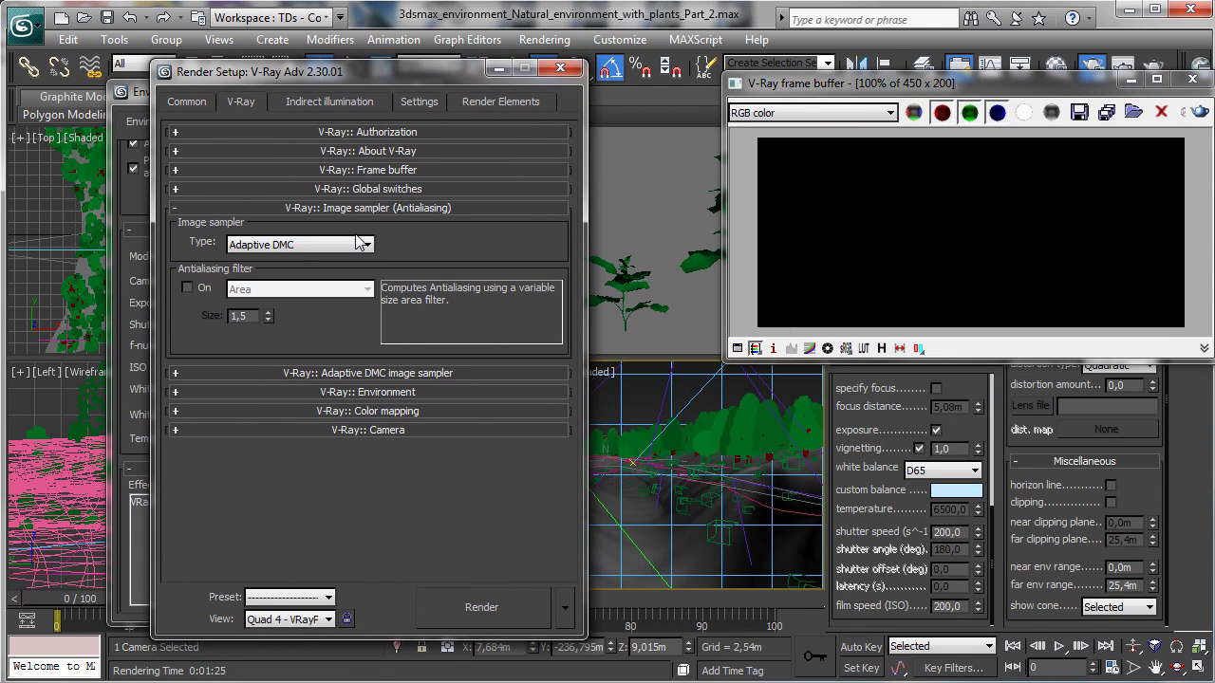
left_click(328, 412)
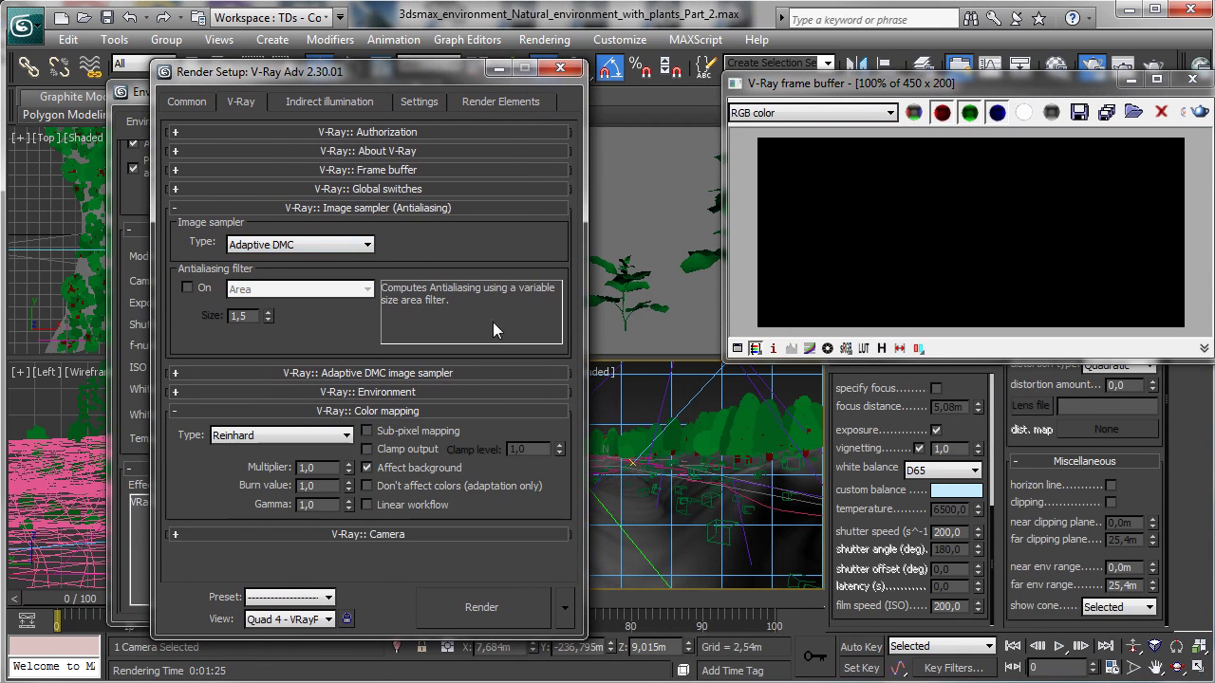
Step: Set the color mapping gamma to 2,2 with Linear workflow enabled, and start a test render of the camera view
double_click(306, 504)
type("2,2")
left_click(375, 504)
left_click(1200, 113)
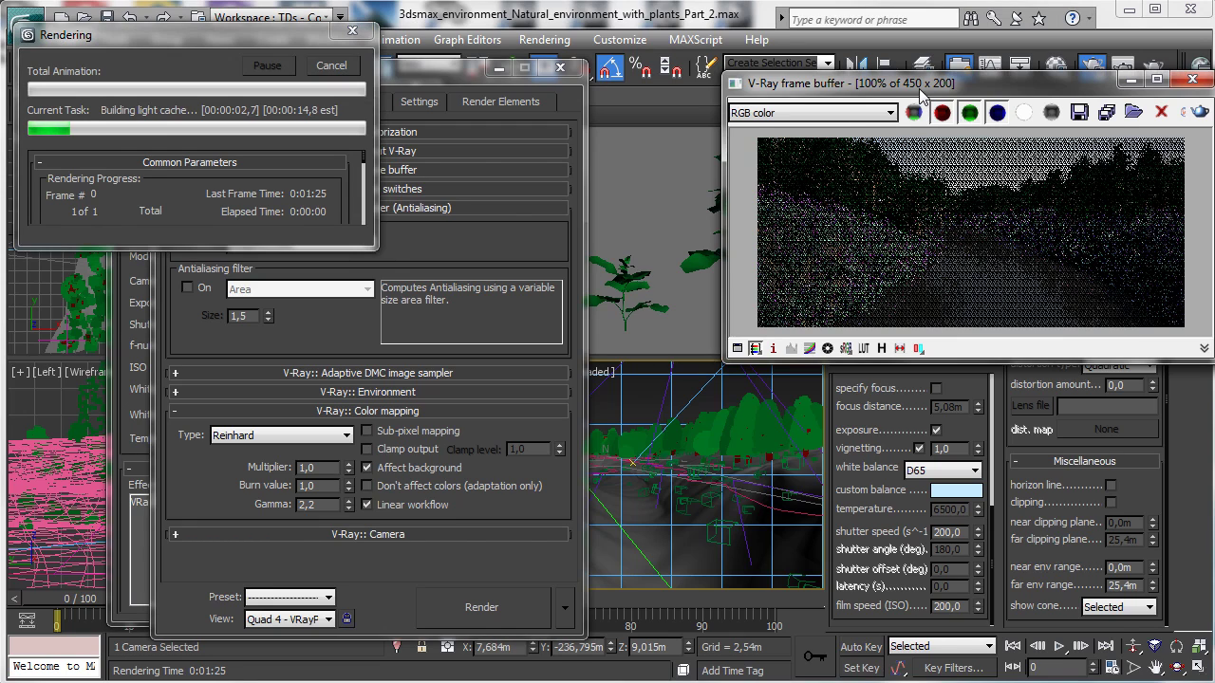
left_click_drag(918, 88, 765, 81)
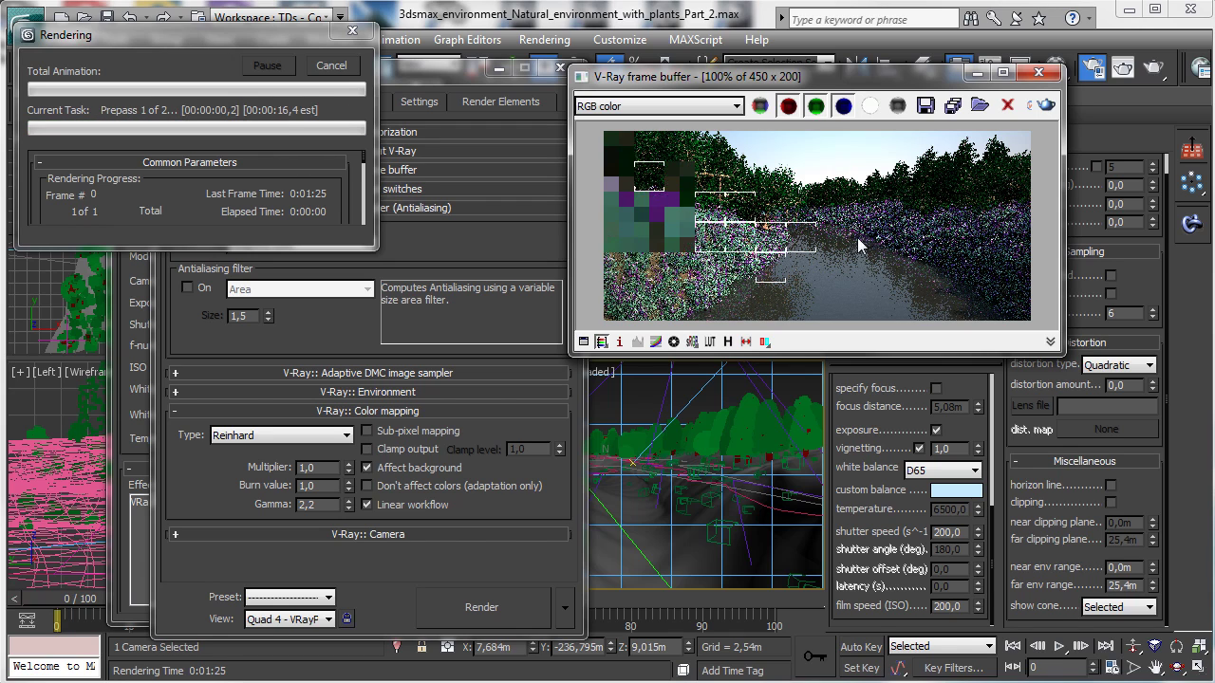
key("Escape")
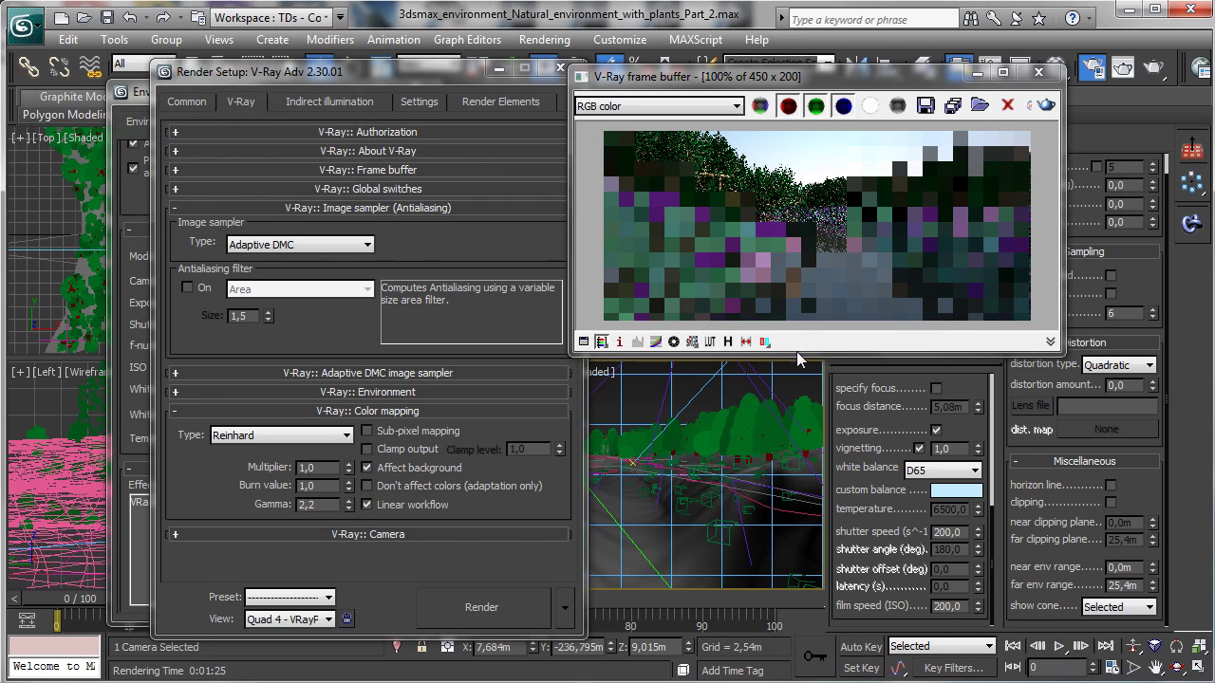
Step: Set the V-Ray physical camera's shutter speed to 300 and render the camera view
double_click(961, 530)
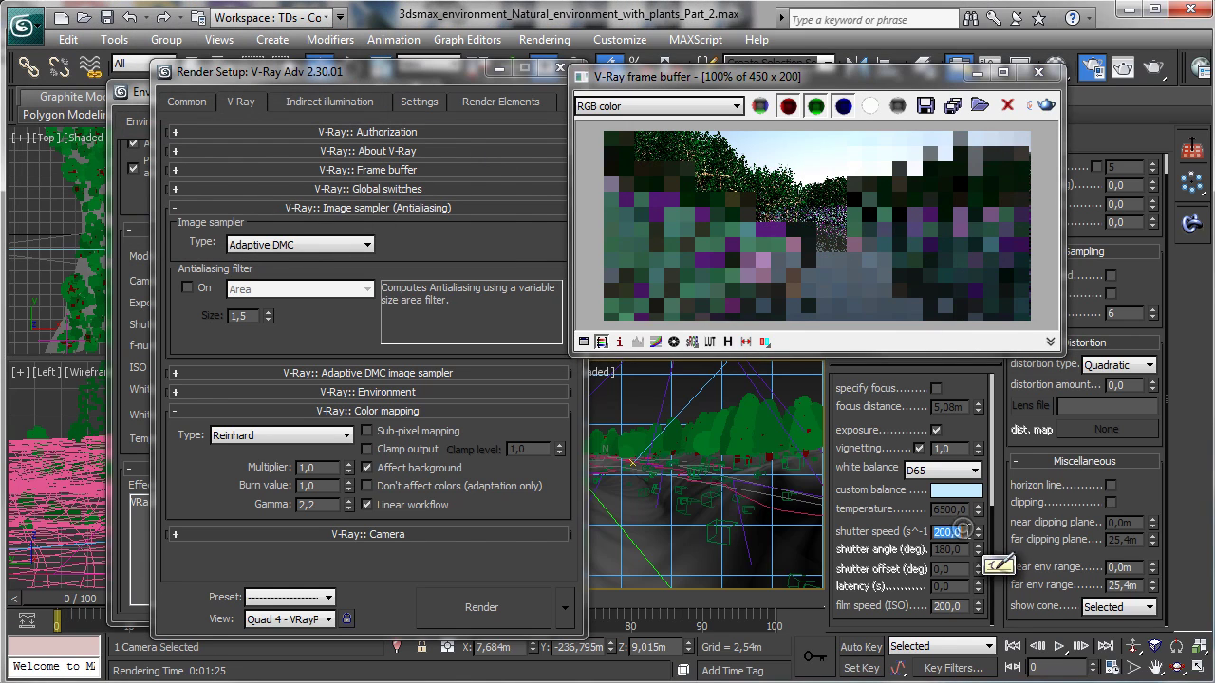
type("300")
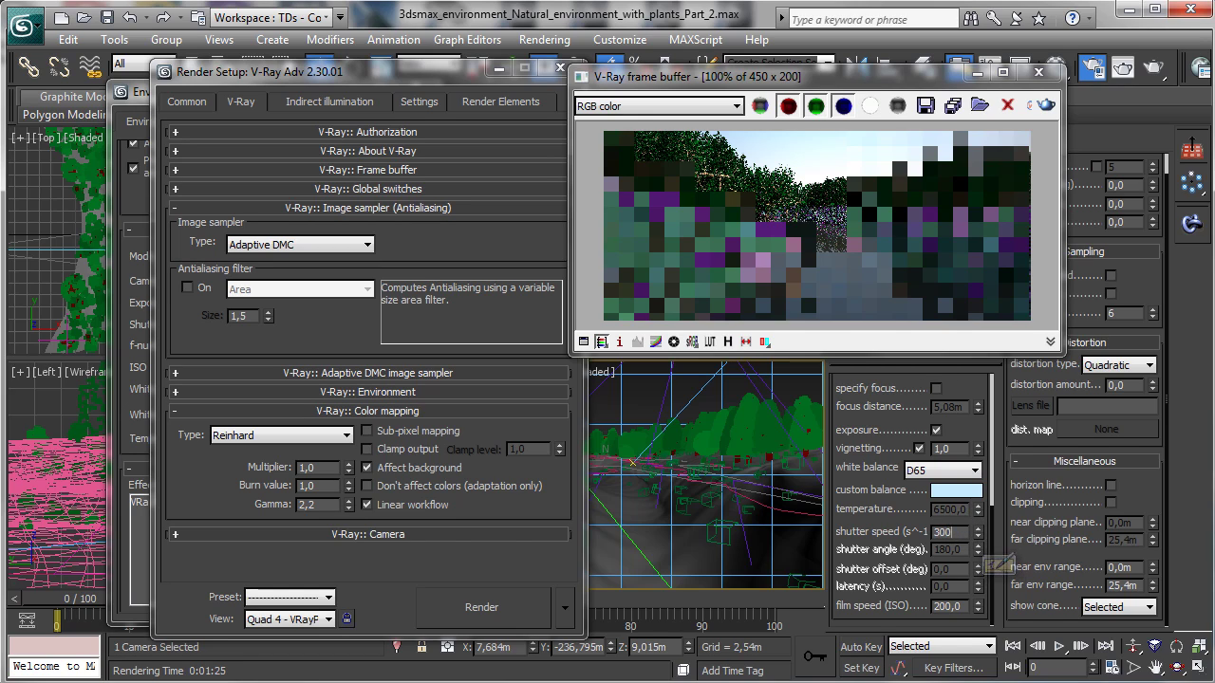
key("Return")
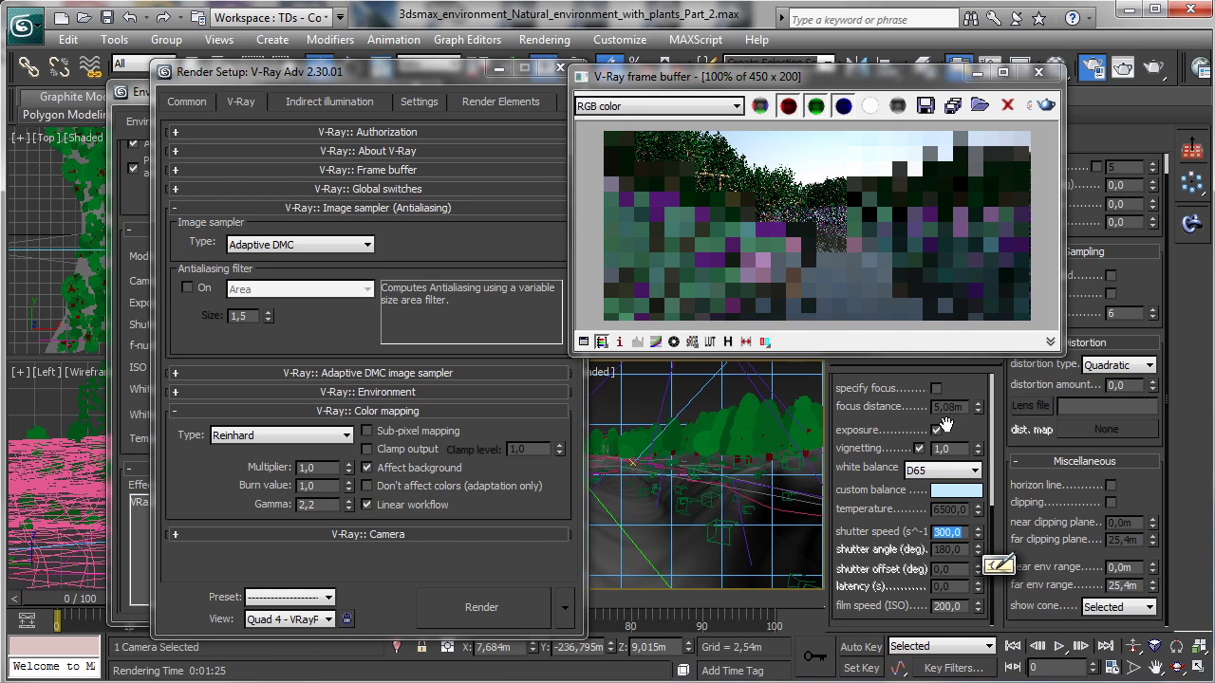
left_click(1045, 105)
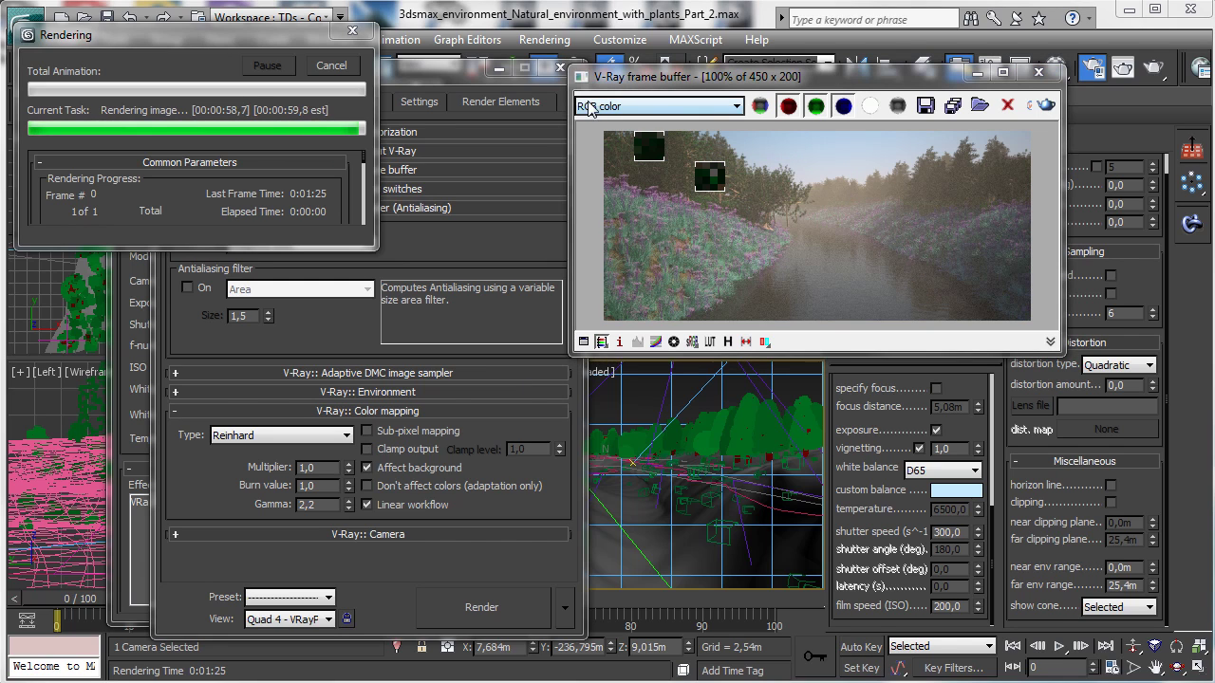
Step: Open the VRayEnvironmentFog parameters in the environment settings and set the fog distance to 600 m
left_click(544, 40)
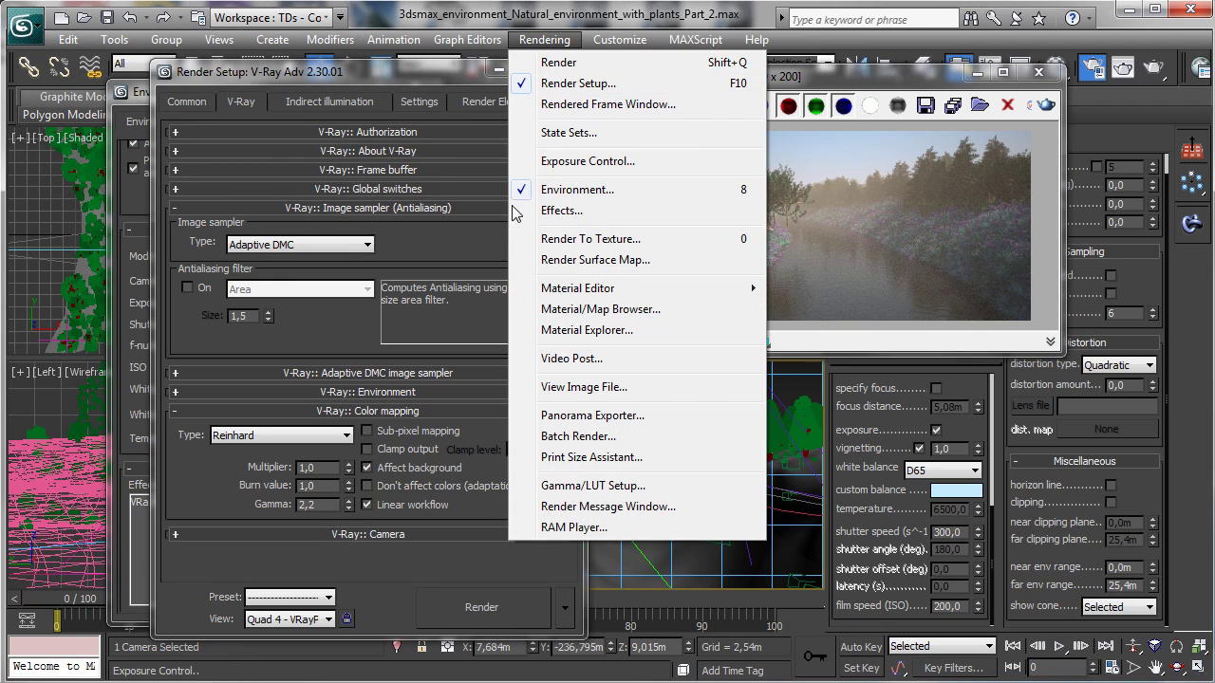
left_click(142, 91)
left_click_drag(244, 272, 278, 618)
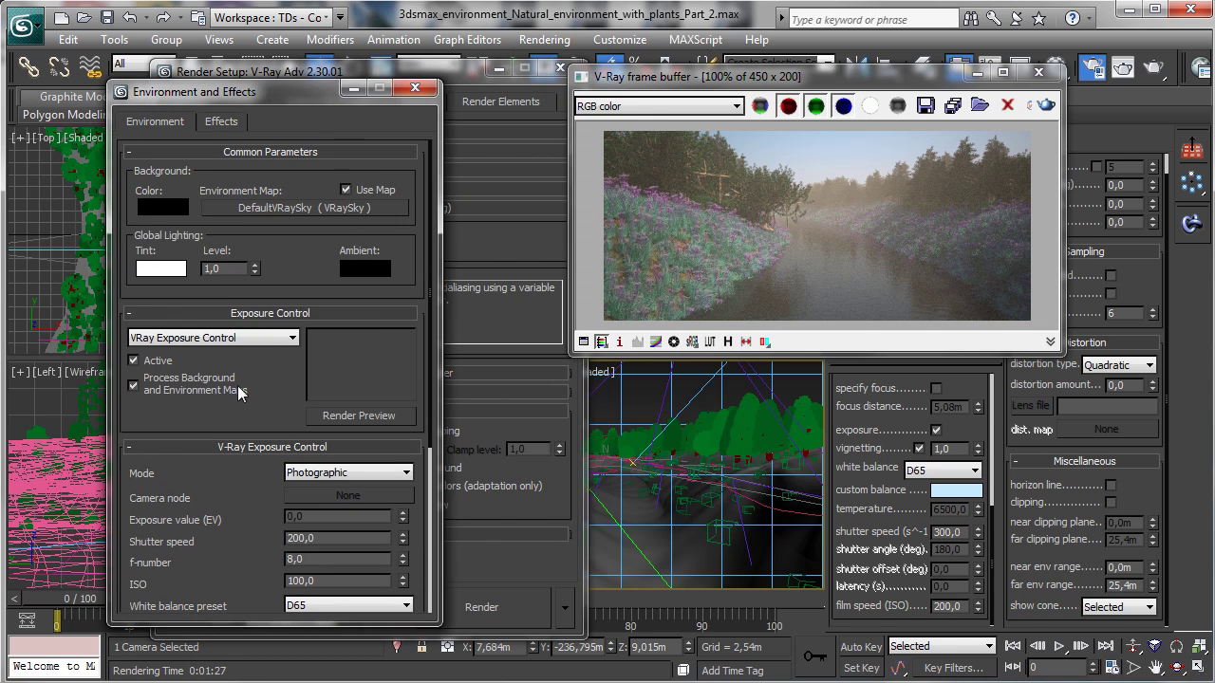
left_click_drag(310, 248, 257, 212)
left_click_drag(225, 441, 321, 85)
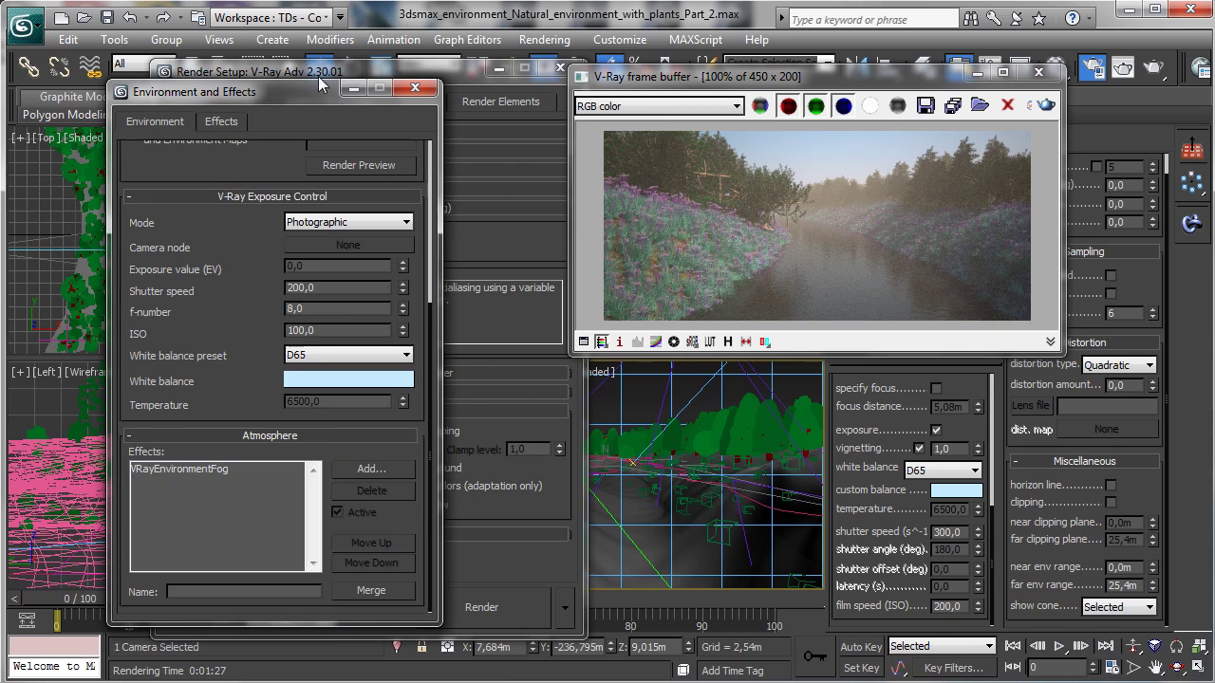
left_click(225, 469)
scroll(304, 304, "down", 5)
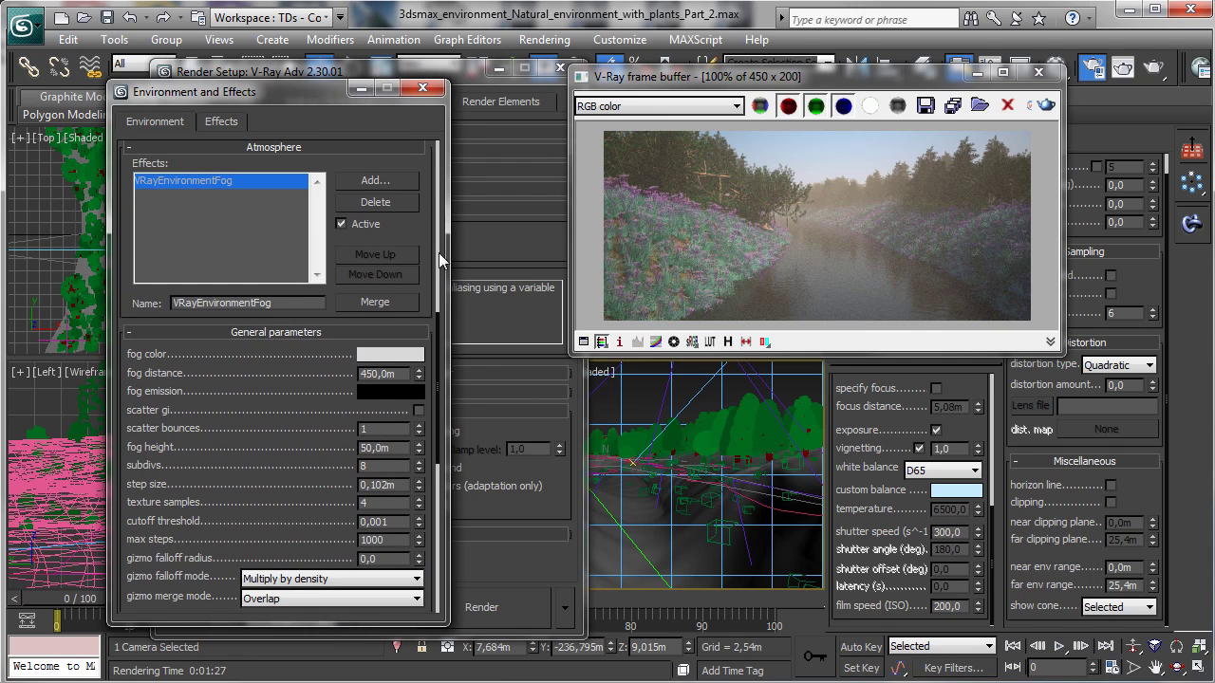
scroll(432, 268, "down", 3)
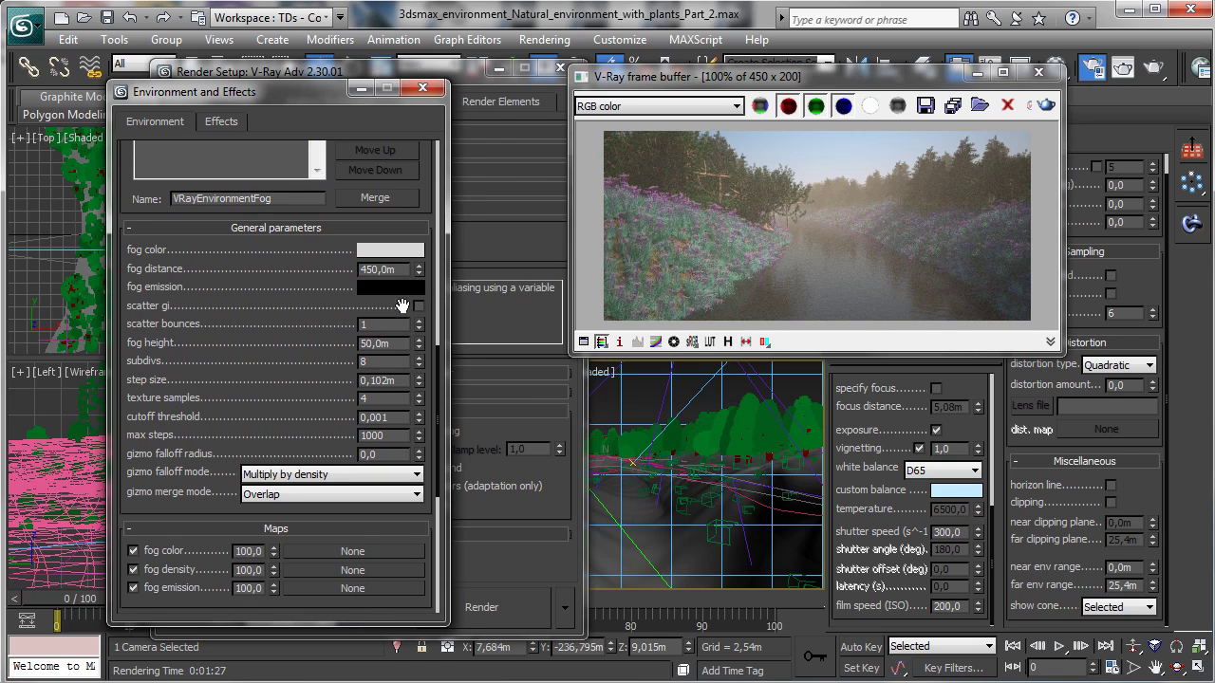
double_click(409, 273)
type("600")
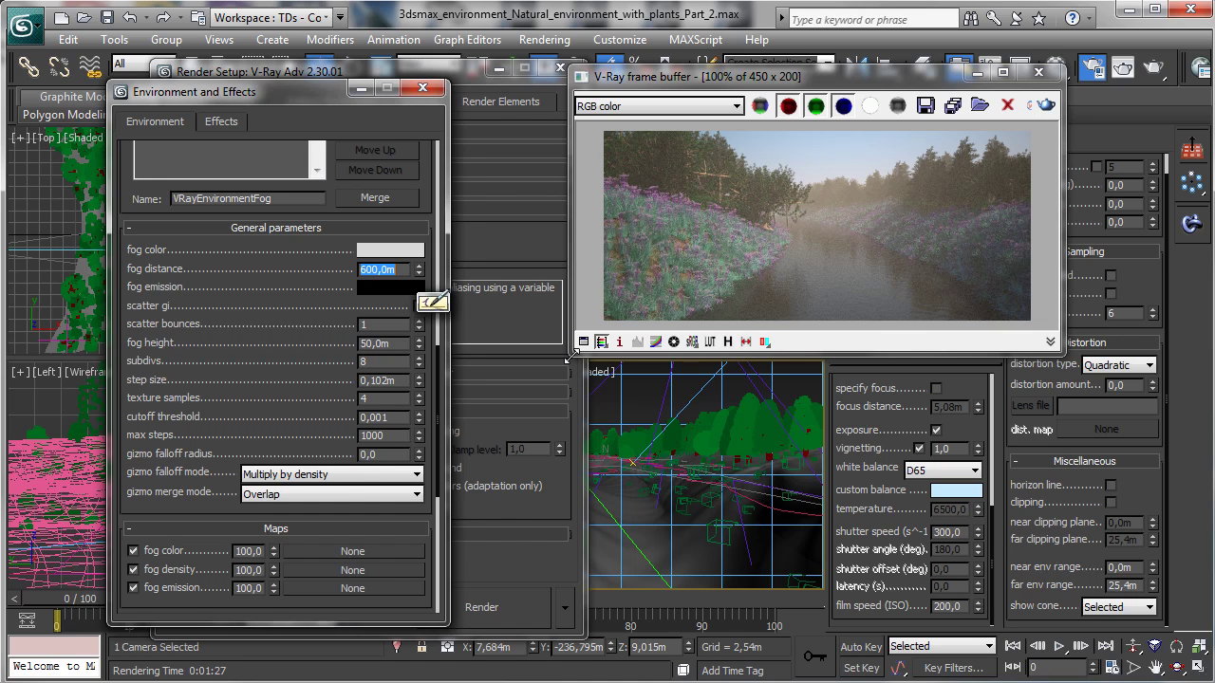
Step: Enlarge the V-Ray frame buffer, define a render region over the middle of the image and test-render it
left_click_drag(567, 358, 339, 488)
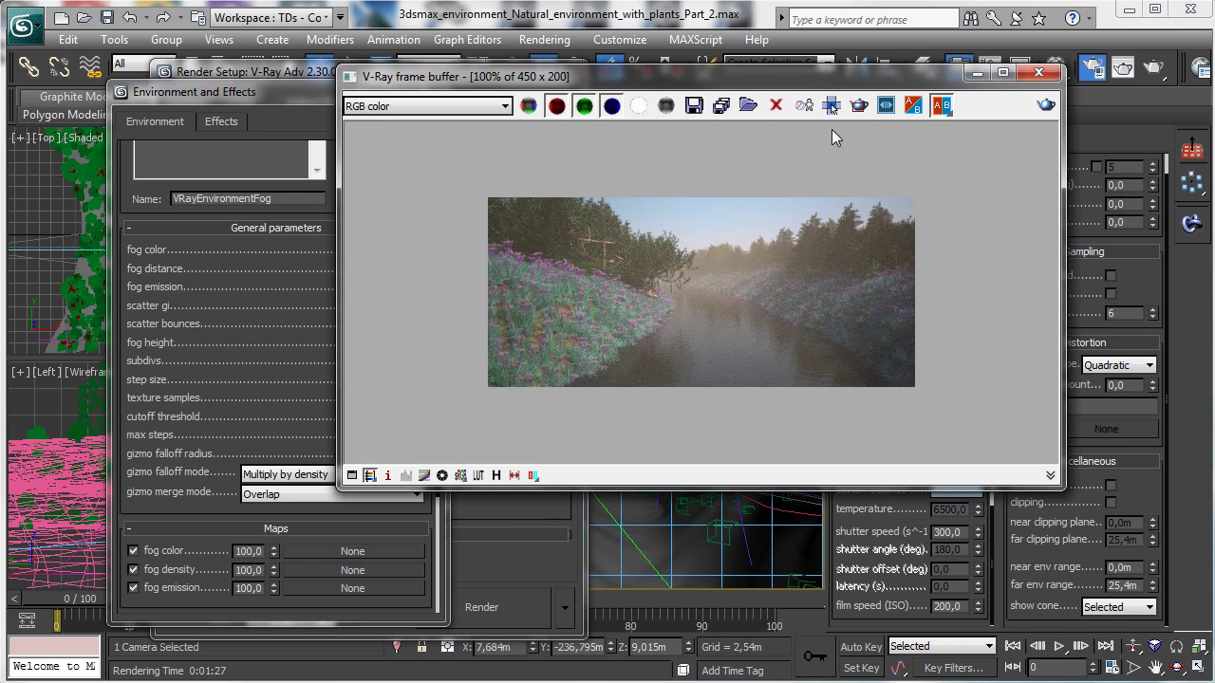
left_click(860, 106)
left_click_drag(605, 207, 823, 378)
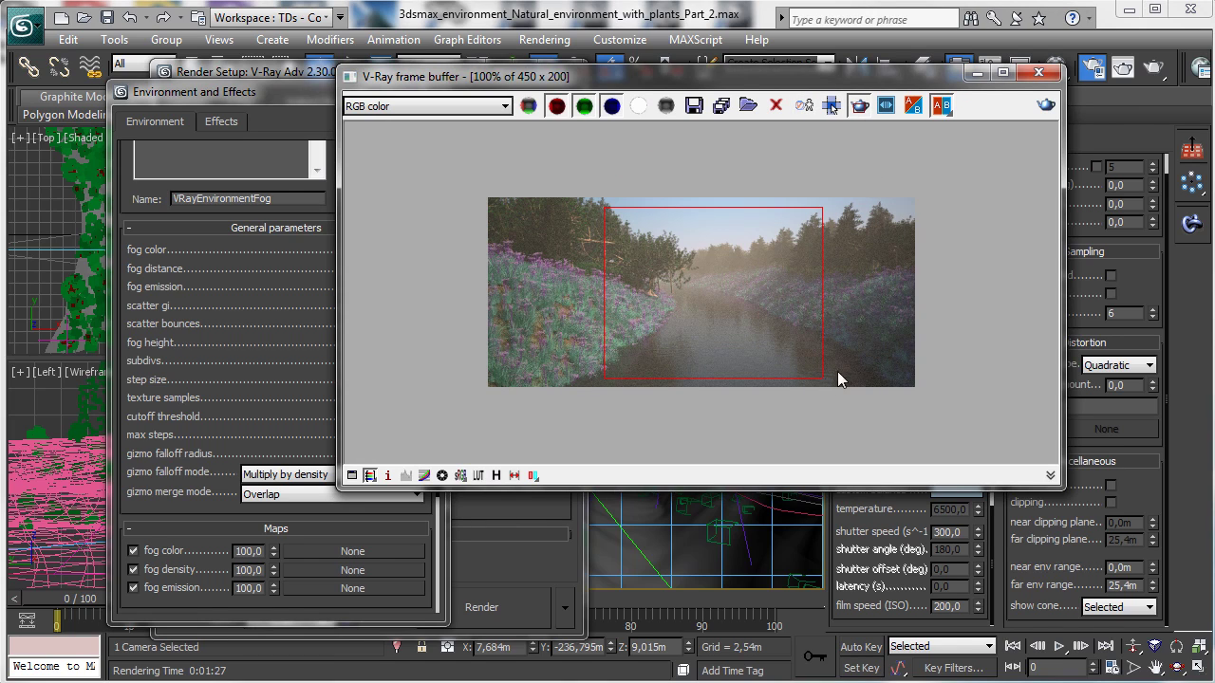
left_click(1044, 106)
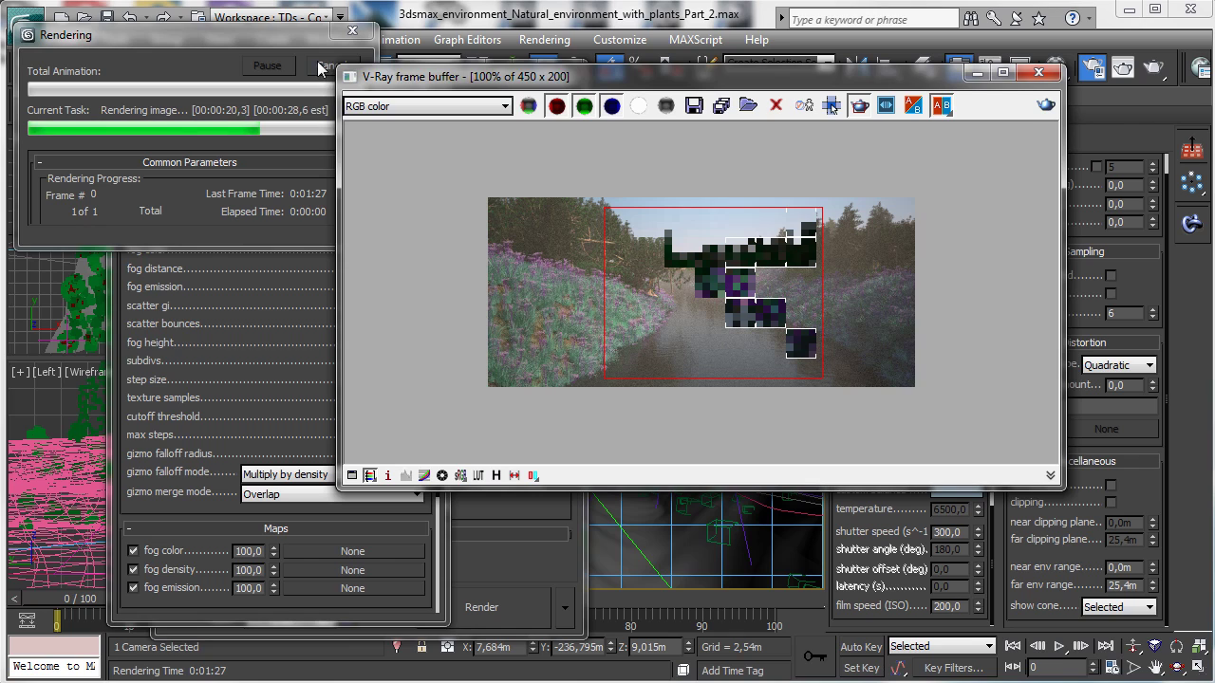
left_click(326, 67)
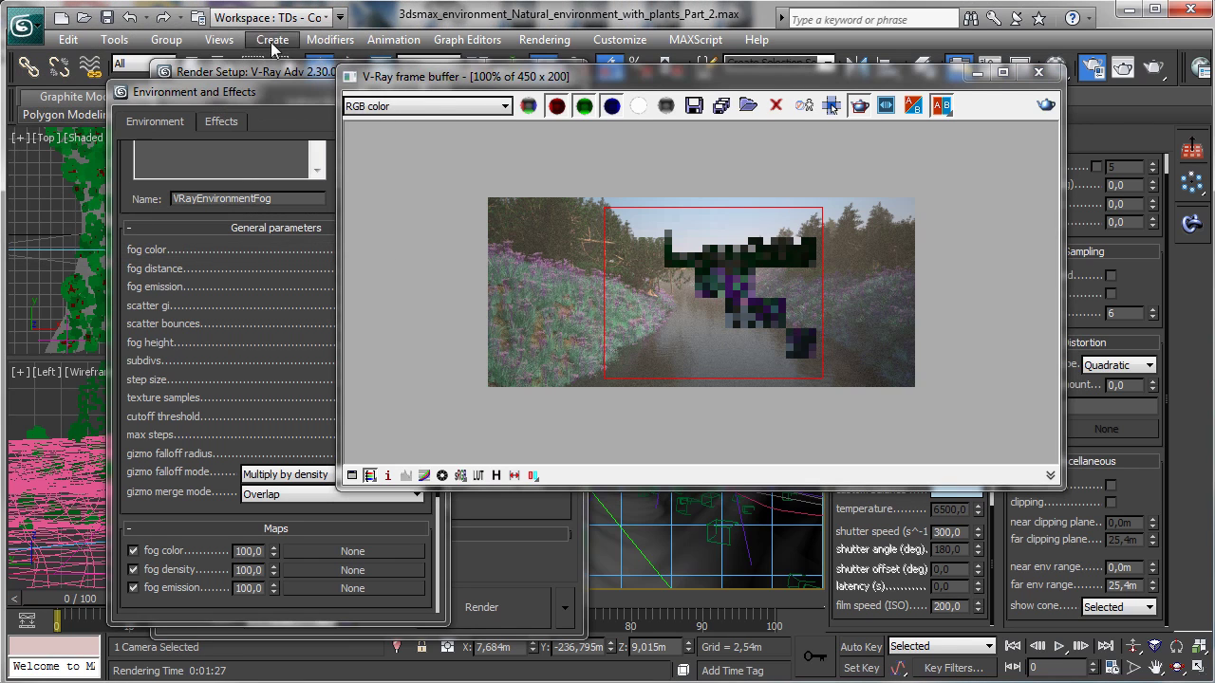
Step: Set the VRayEnvironmentFog distance to 1200 m and render the region again
left_click(295, 92)
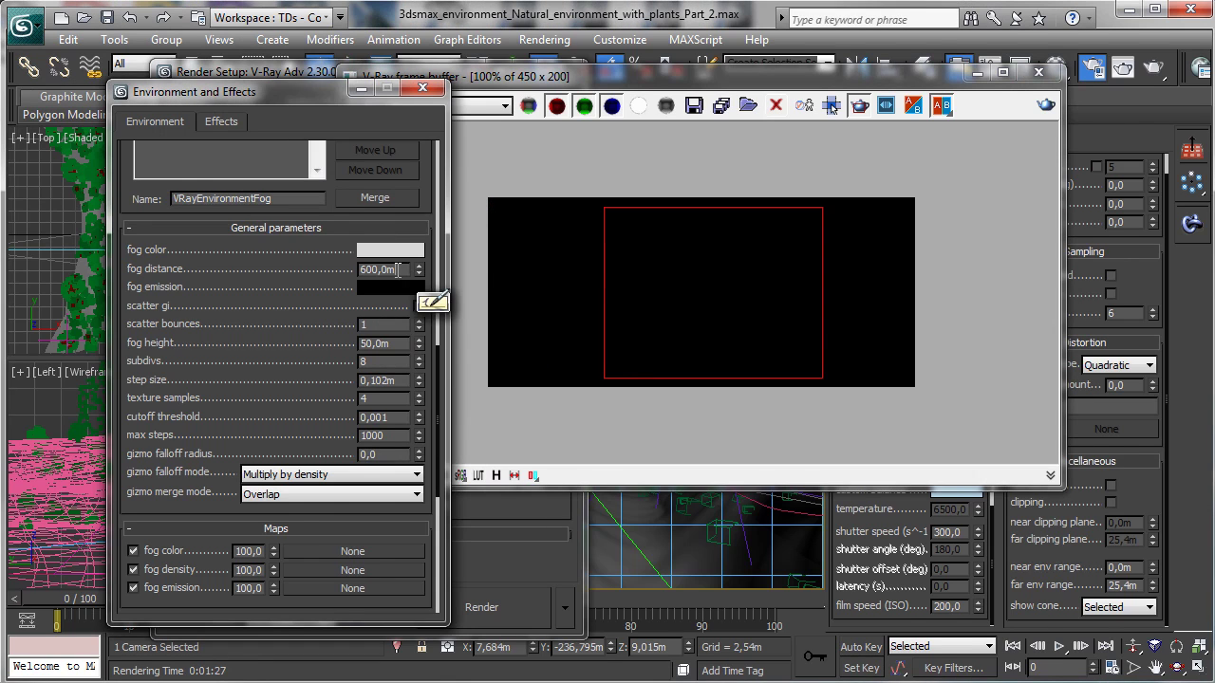
left_click(378, 269)
key("BackSpace")
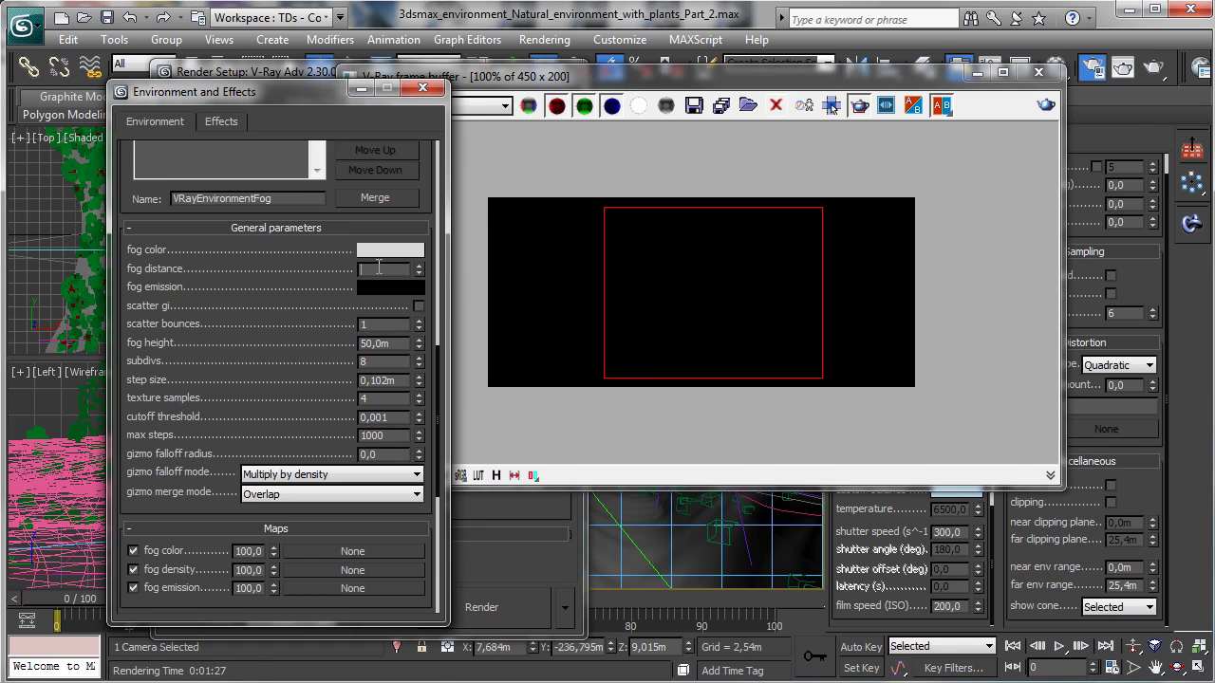
key("Return")
left_click(1046, 105)
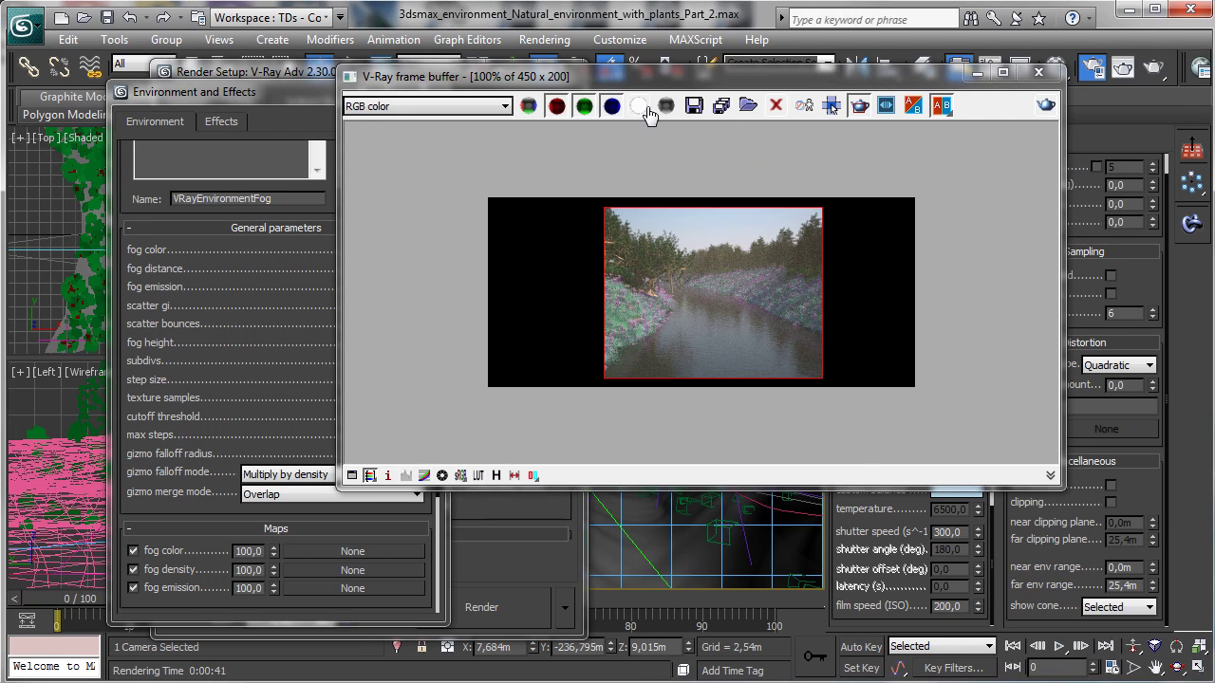
Step: Redraw the render region over the right part of the image, covering the far-right bank and trees
left_click_drag(790, 201, 958, 364)
left_click(860, 107)
left_click(859, 107)
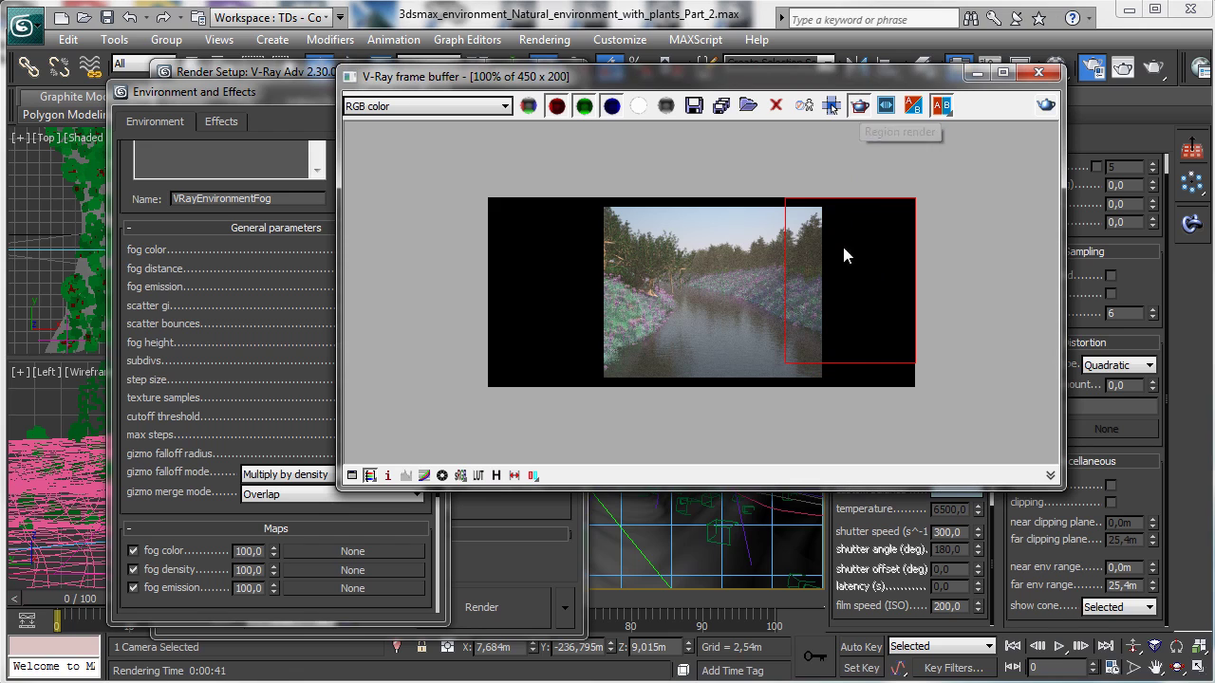
Step: Set the physical camera's vignetting to 5 and start a test render of the region
left_click(976, 73)
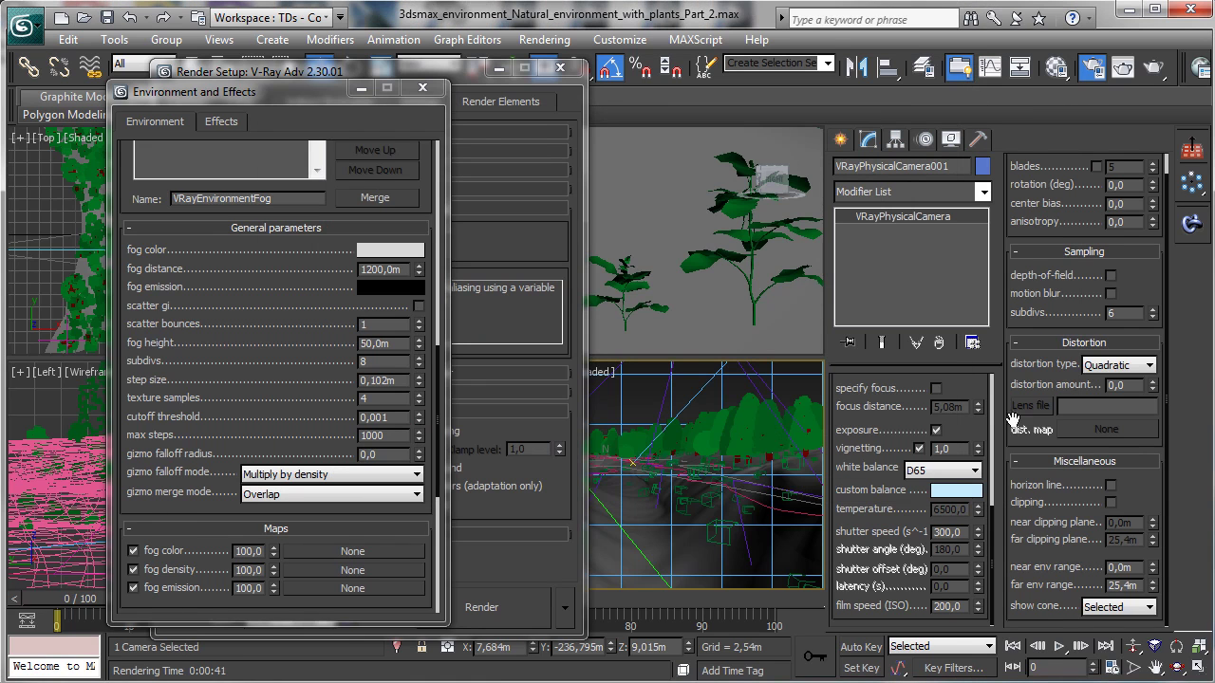
double_click(952, 449)
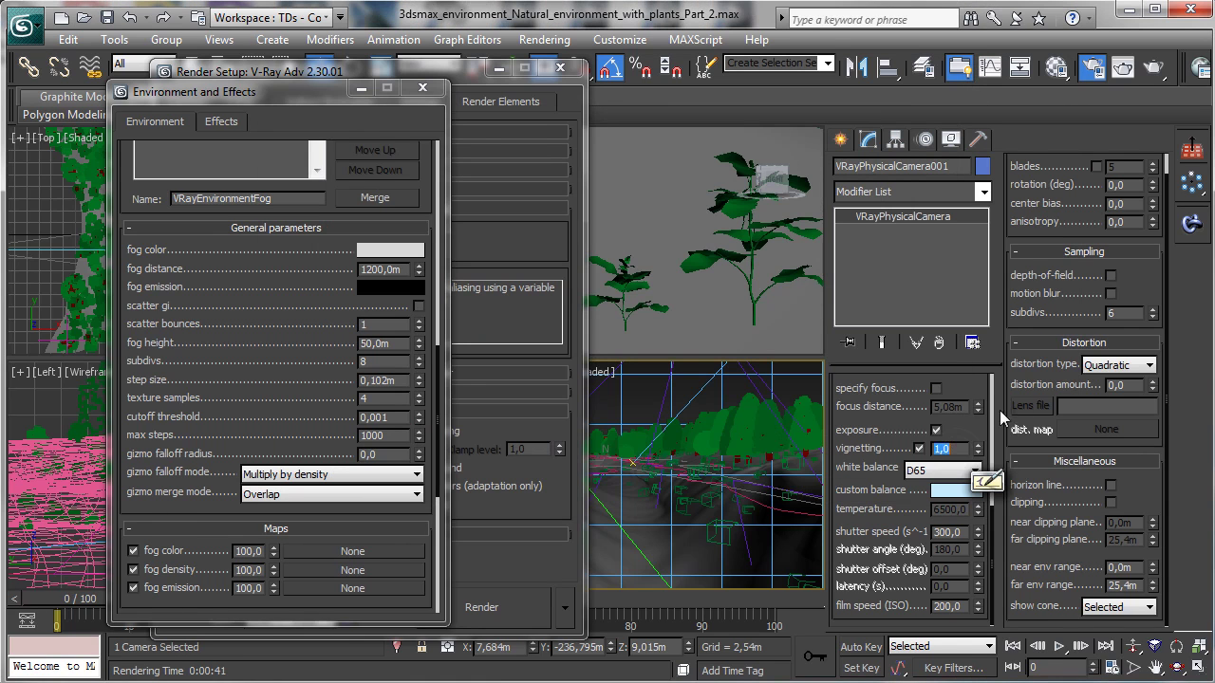
type("5")
key("Return")
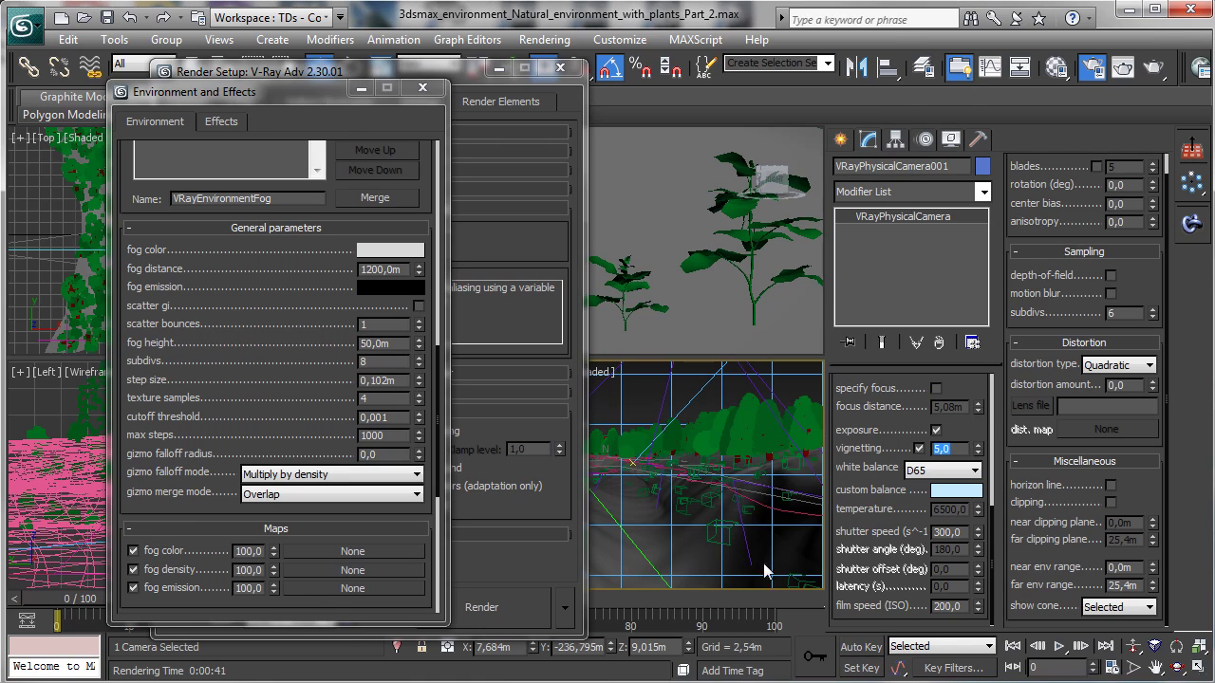
left_click(1123, 68)
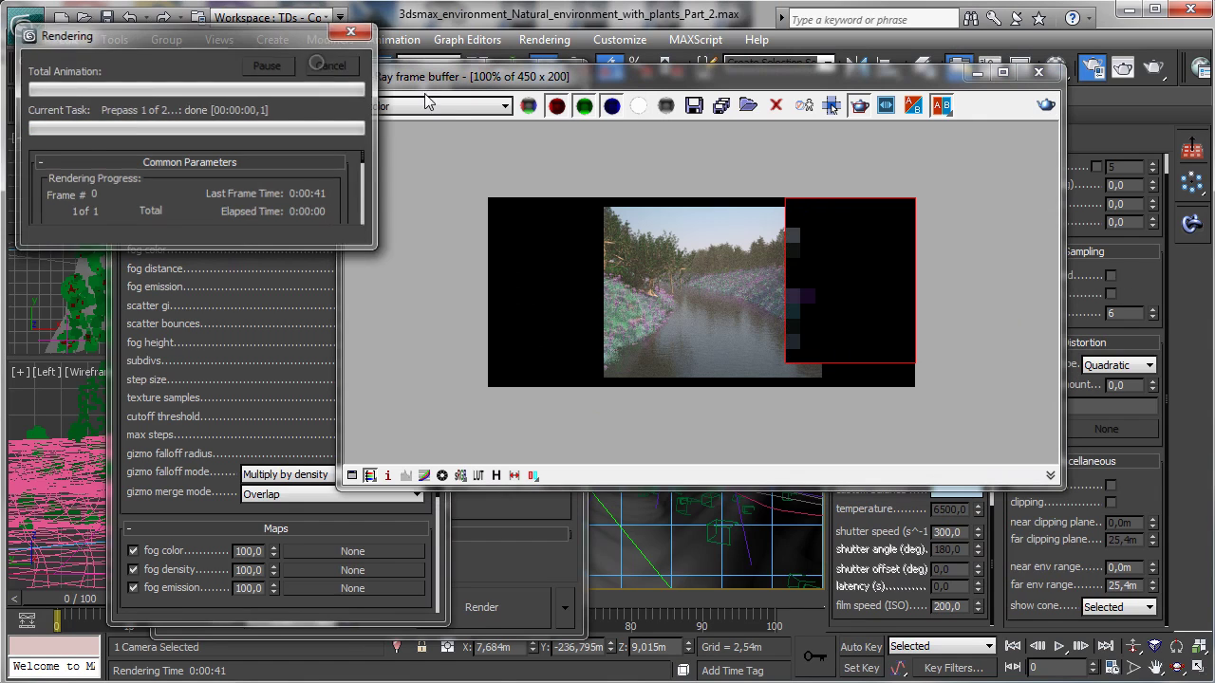
left_click(352, 31)
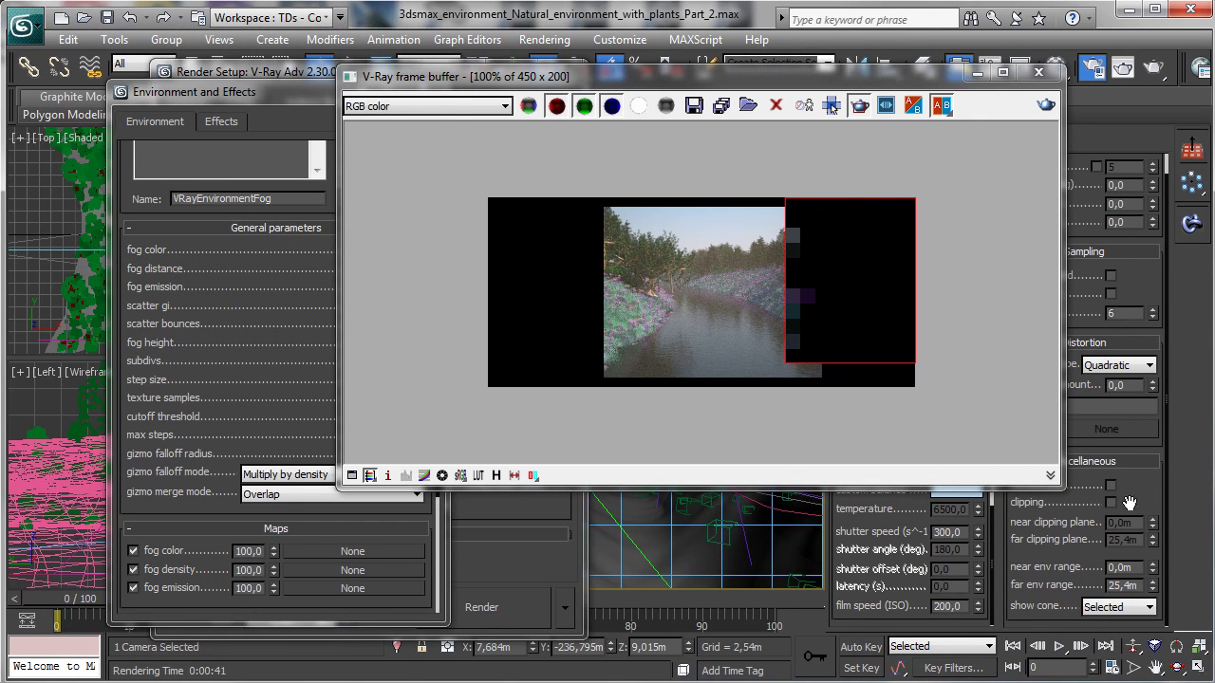
Step: Set the physical camera's vignetting to 2 and render the region
left_click_drag(895, 505, 937, 566)
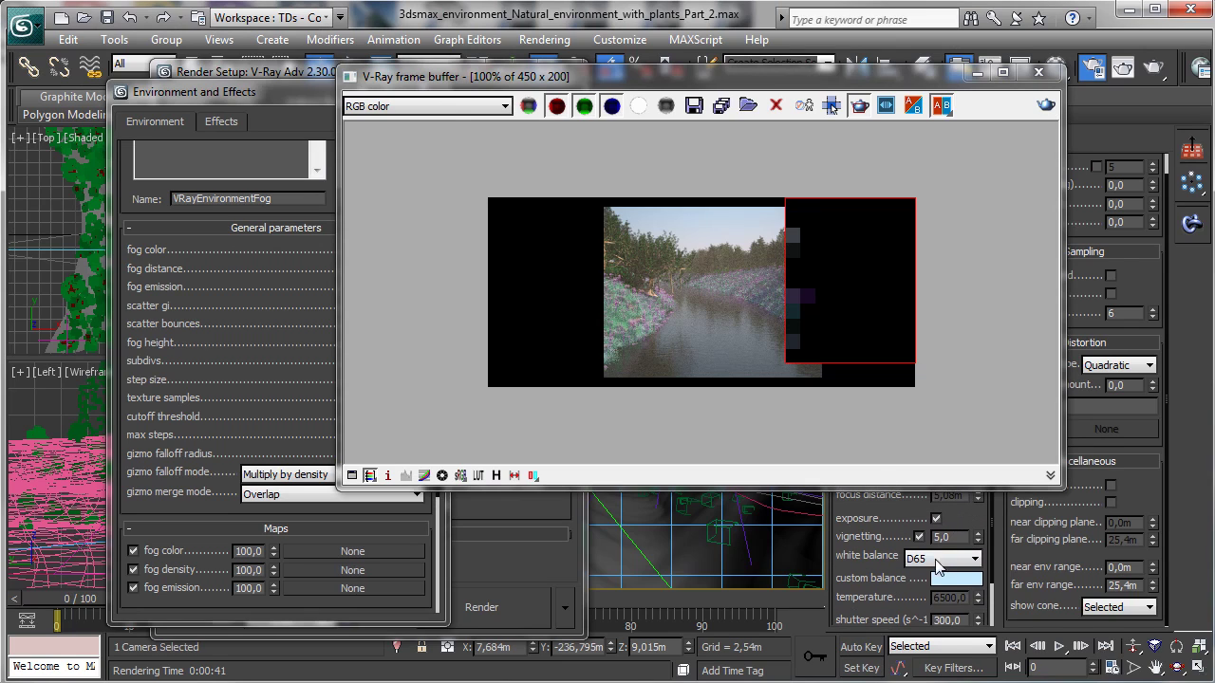
double_click(952, 536)
type("2")
left_click(1045, 106)
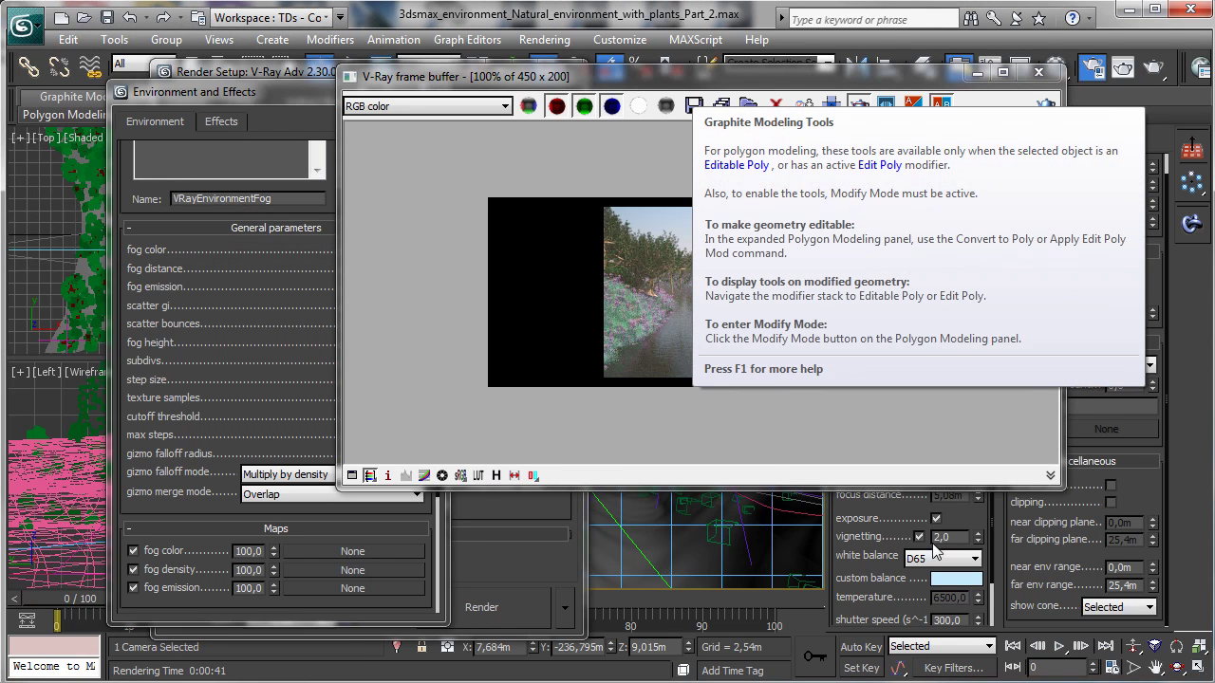
Step: Set the physical camera's vignetting to 1,5 and render the region again
type("1,5")
key("Return")
left_click(1047, 105)
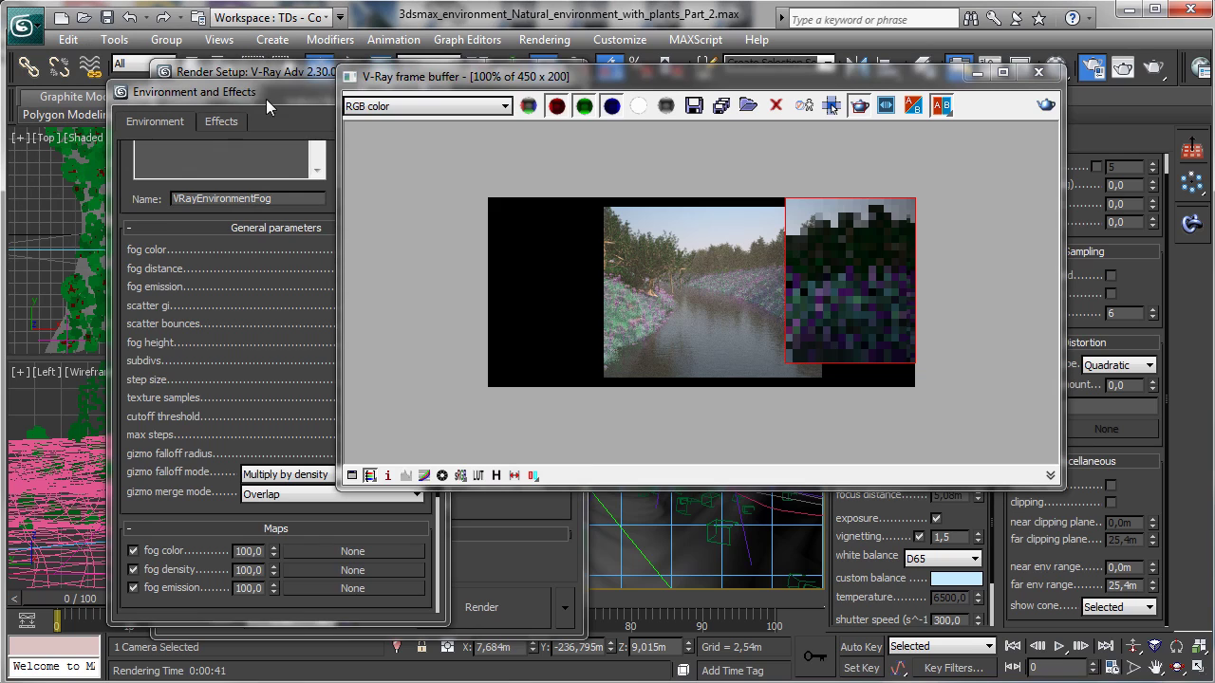
Step: Turn on the Area antialiasing filter, and set the output width to 900 with the image aspect ratio locked
left_click(296, 75)
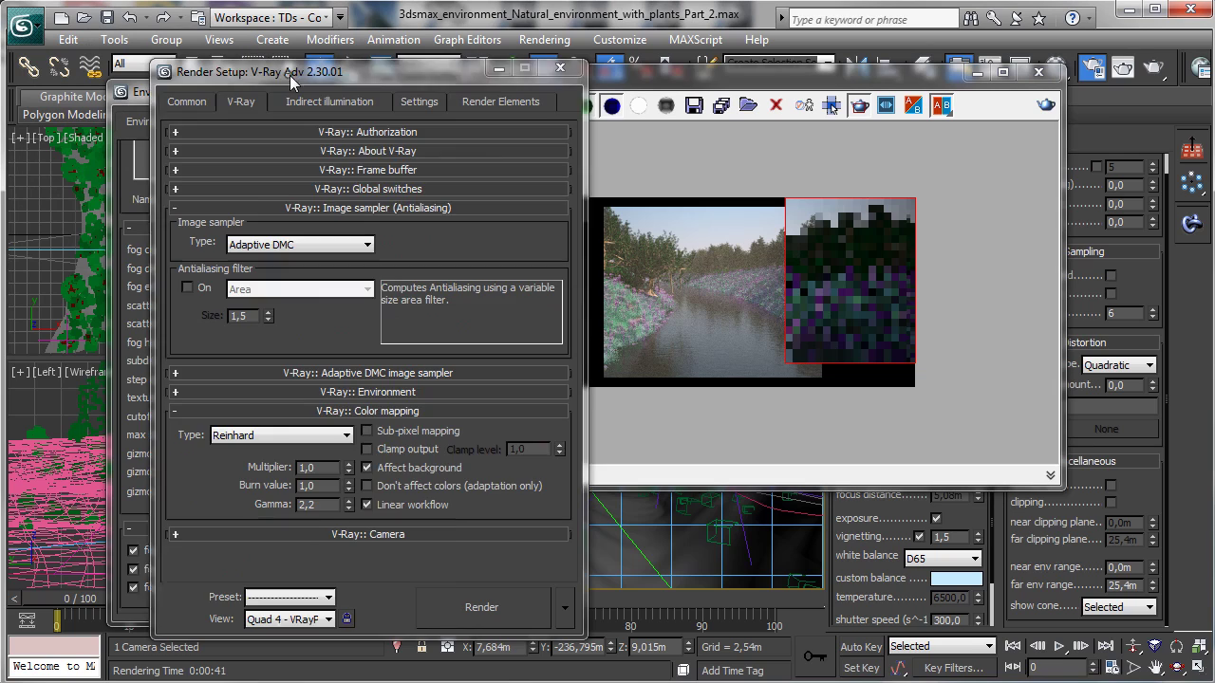
left_click(188, 288)
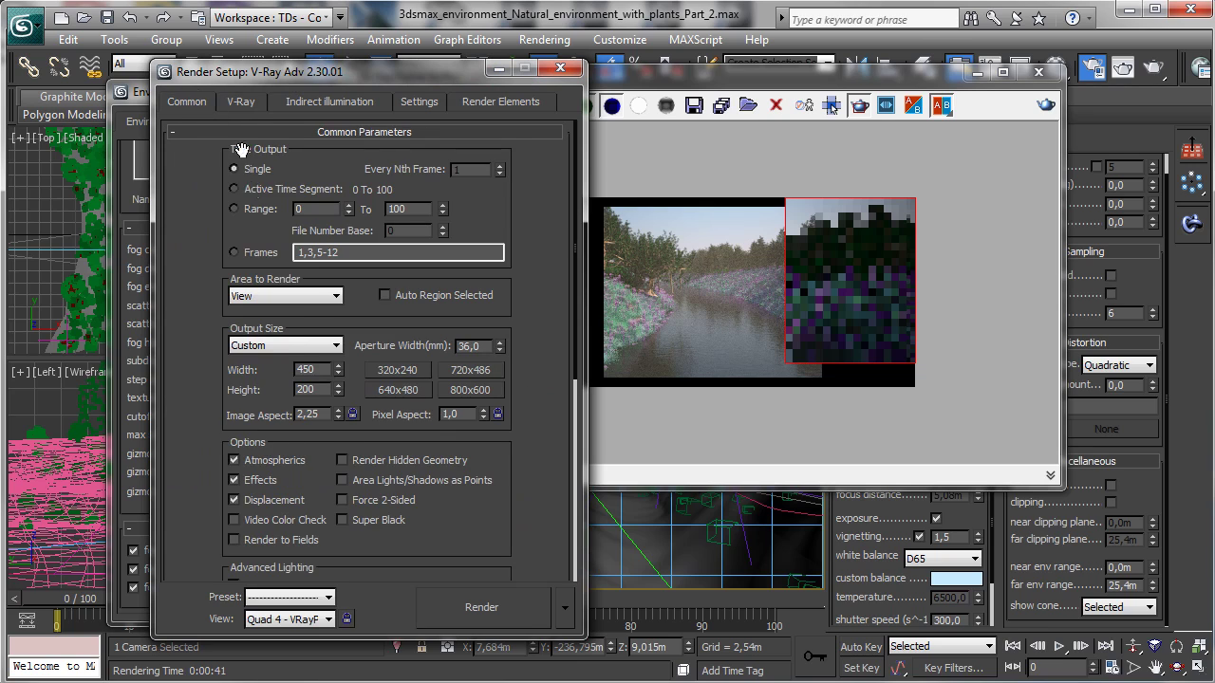
left_click(187, 101)
double_click(306, 369)
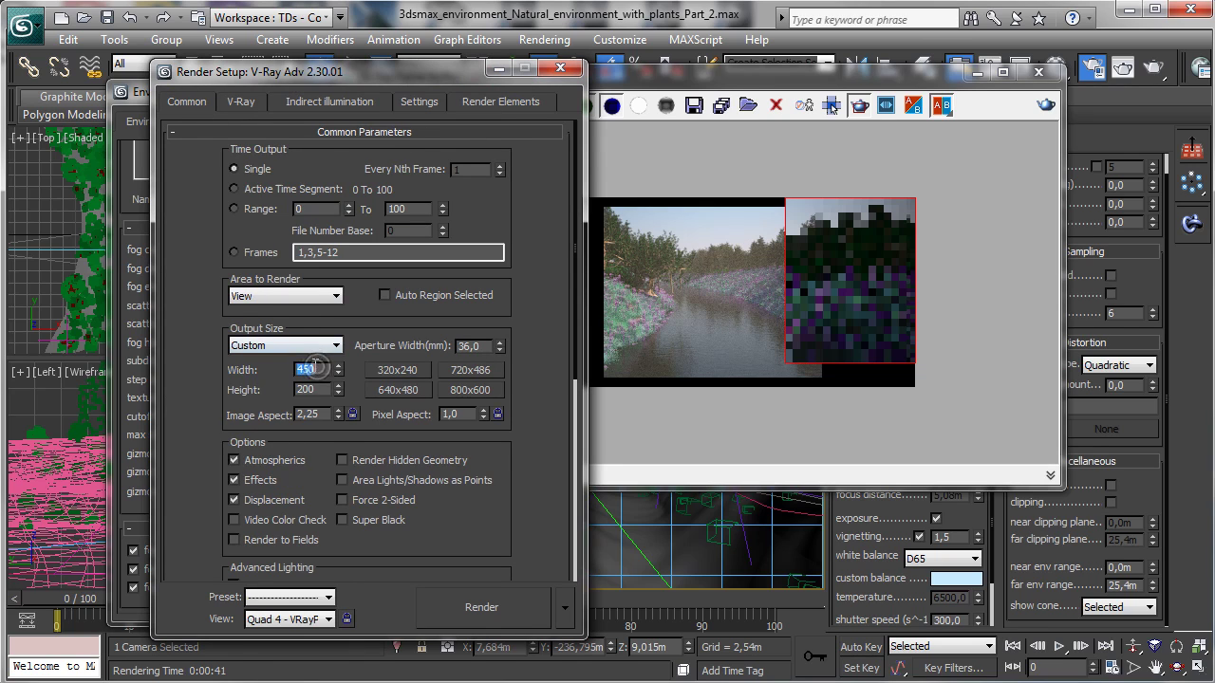
left_click(351, 401)
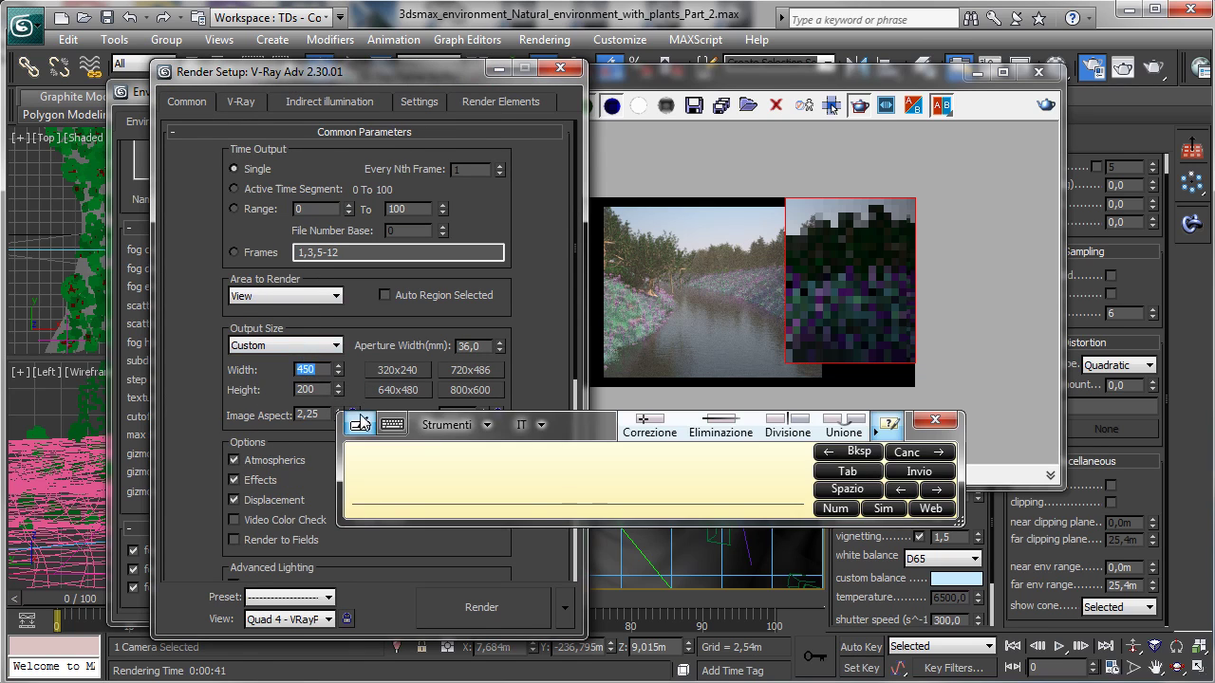
left_click(392, 424)
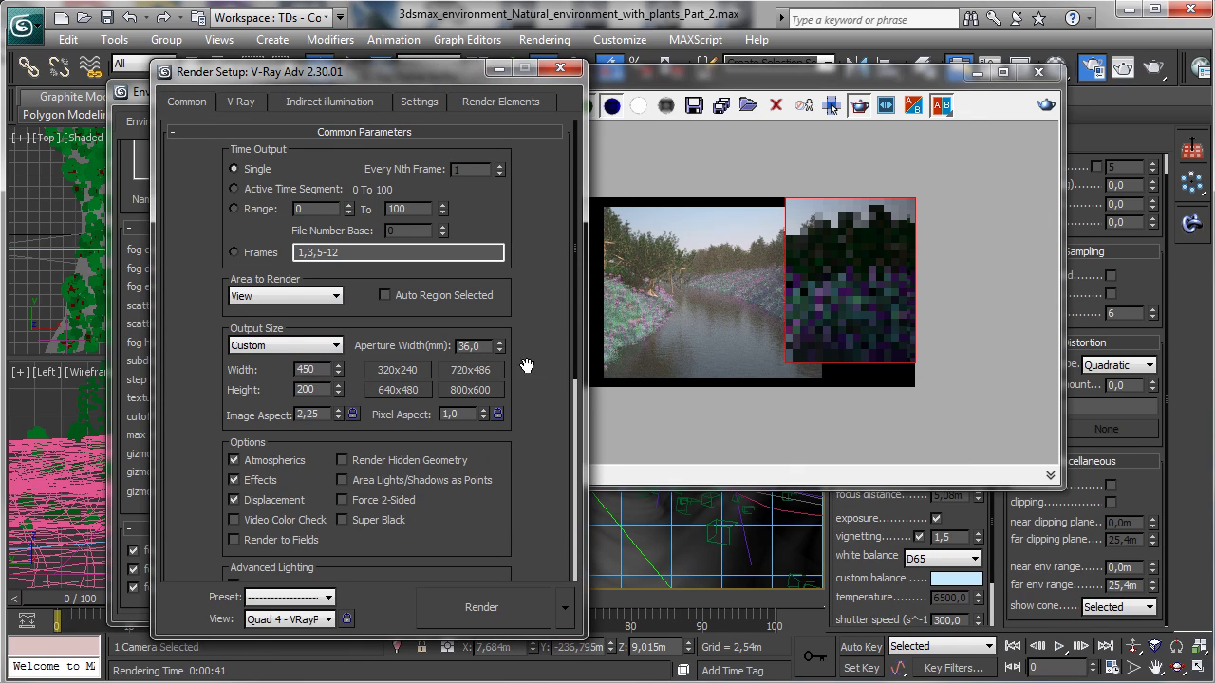
left_click(350, 415)
double_click(321, 370)
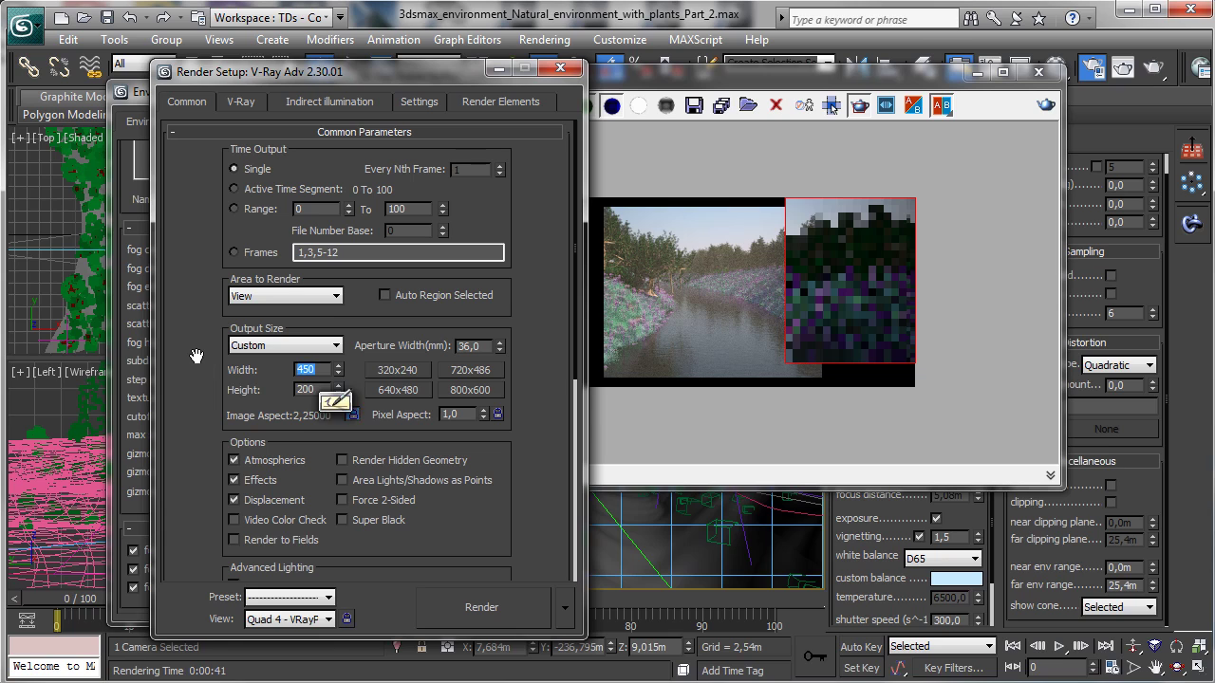
type("900")
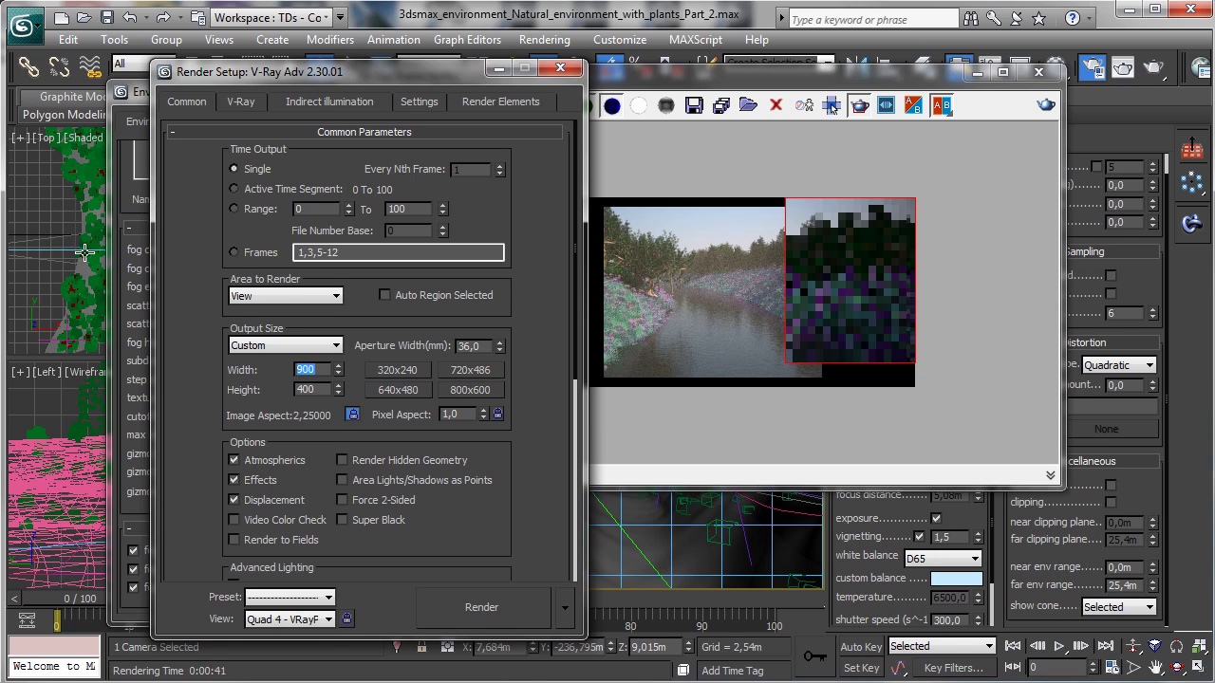
Step: Turn off region rendering and start a render of the full camera view
left_click(241, 102)
left_click(258, 188)
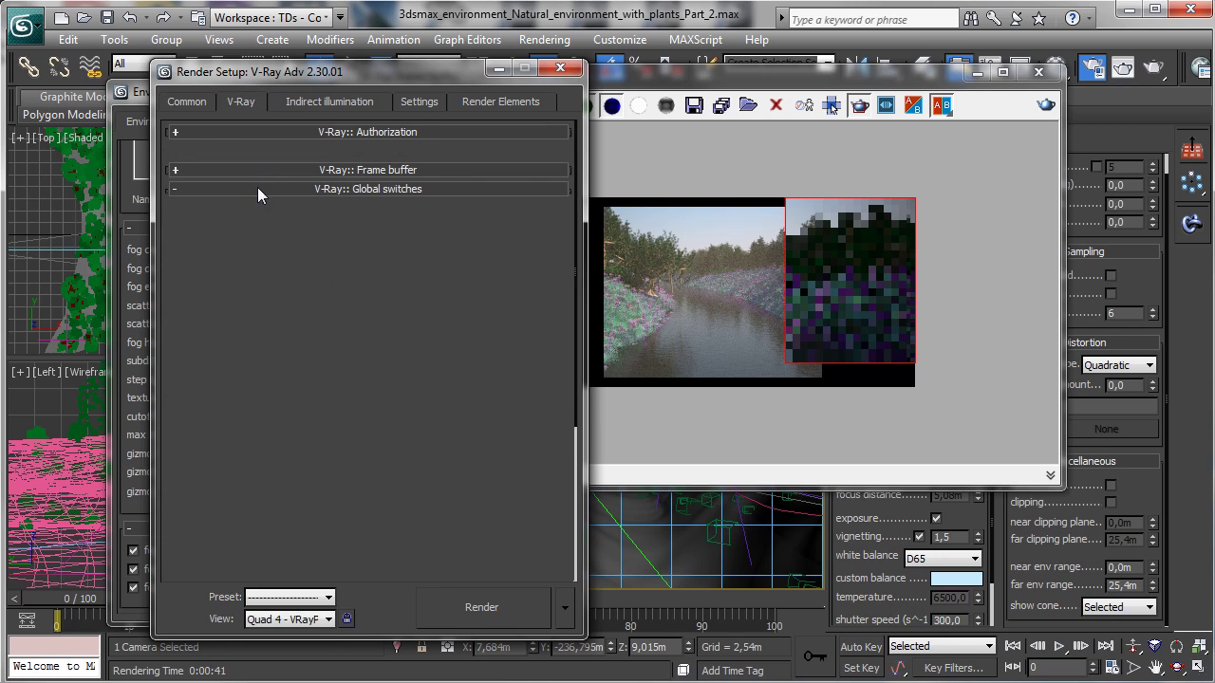
left_click(241, 188)
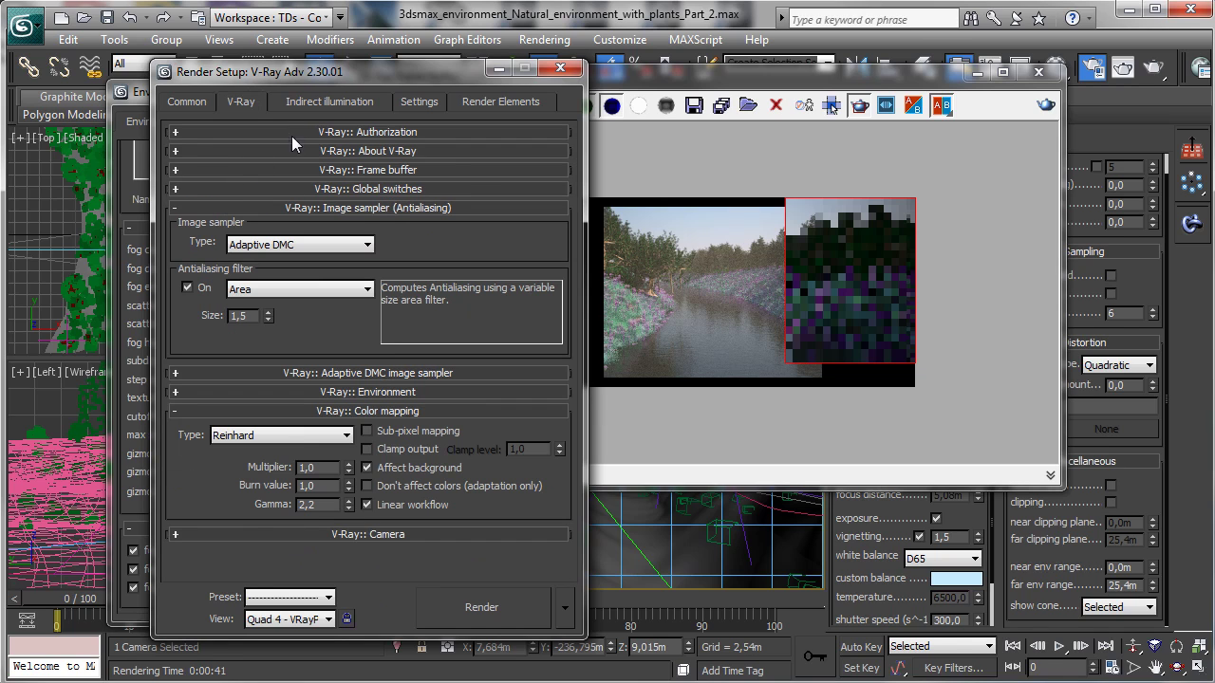
left_click(490, 609)
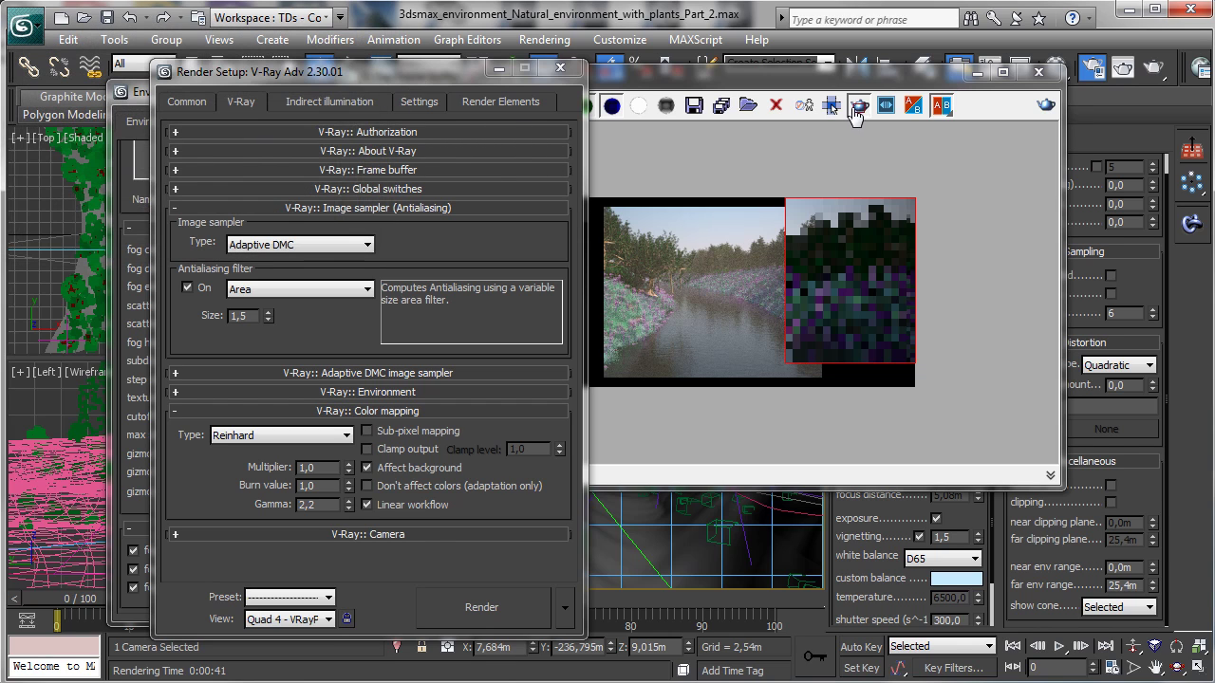
left_click(330, 85)
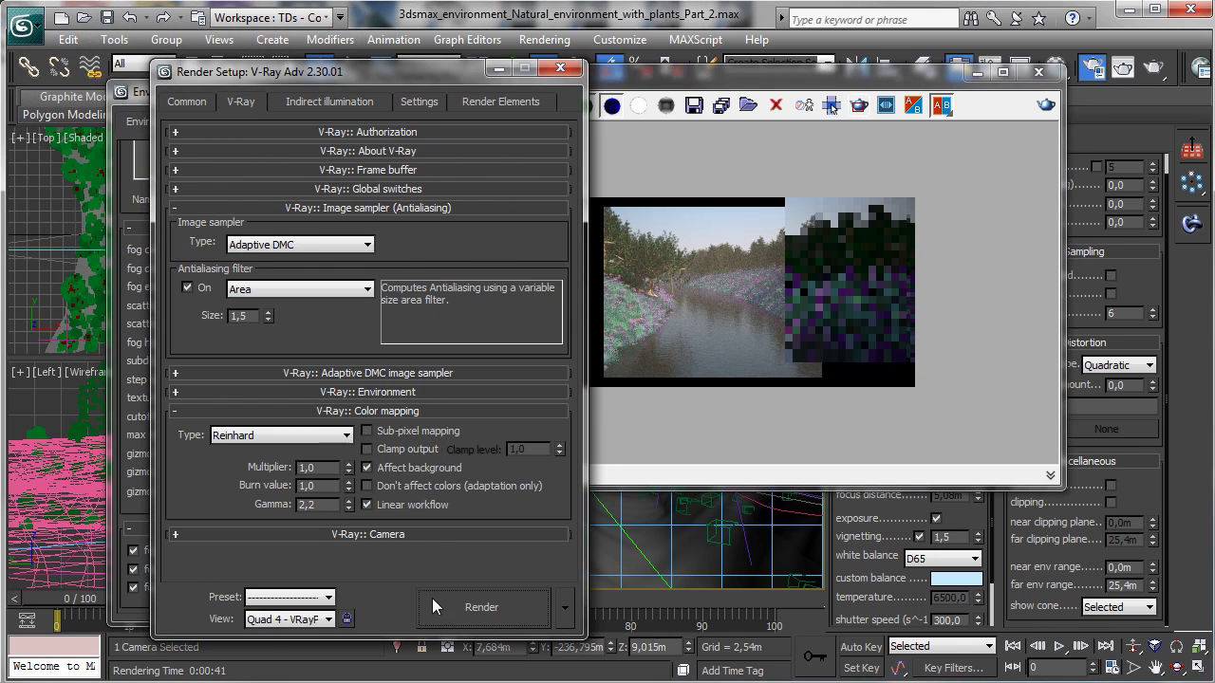
left_click(439, 608)
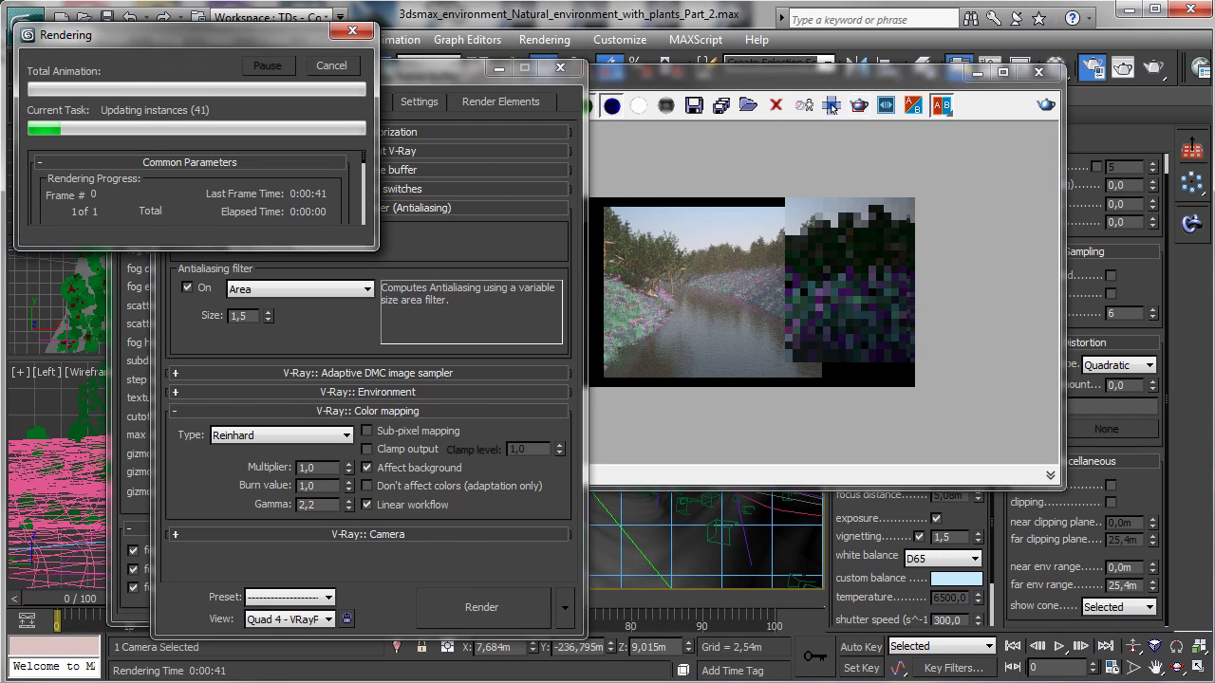